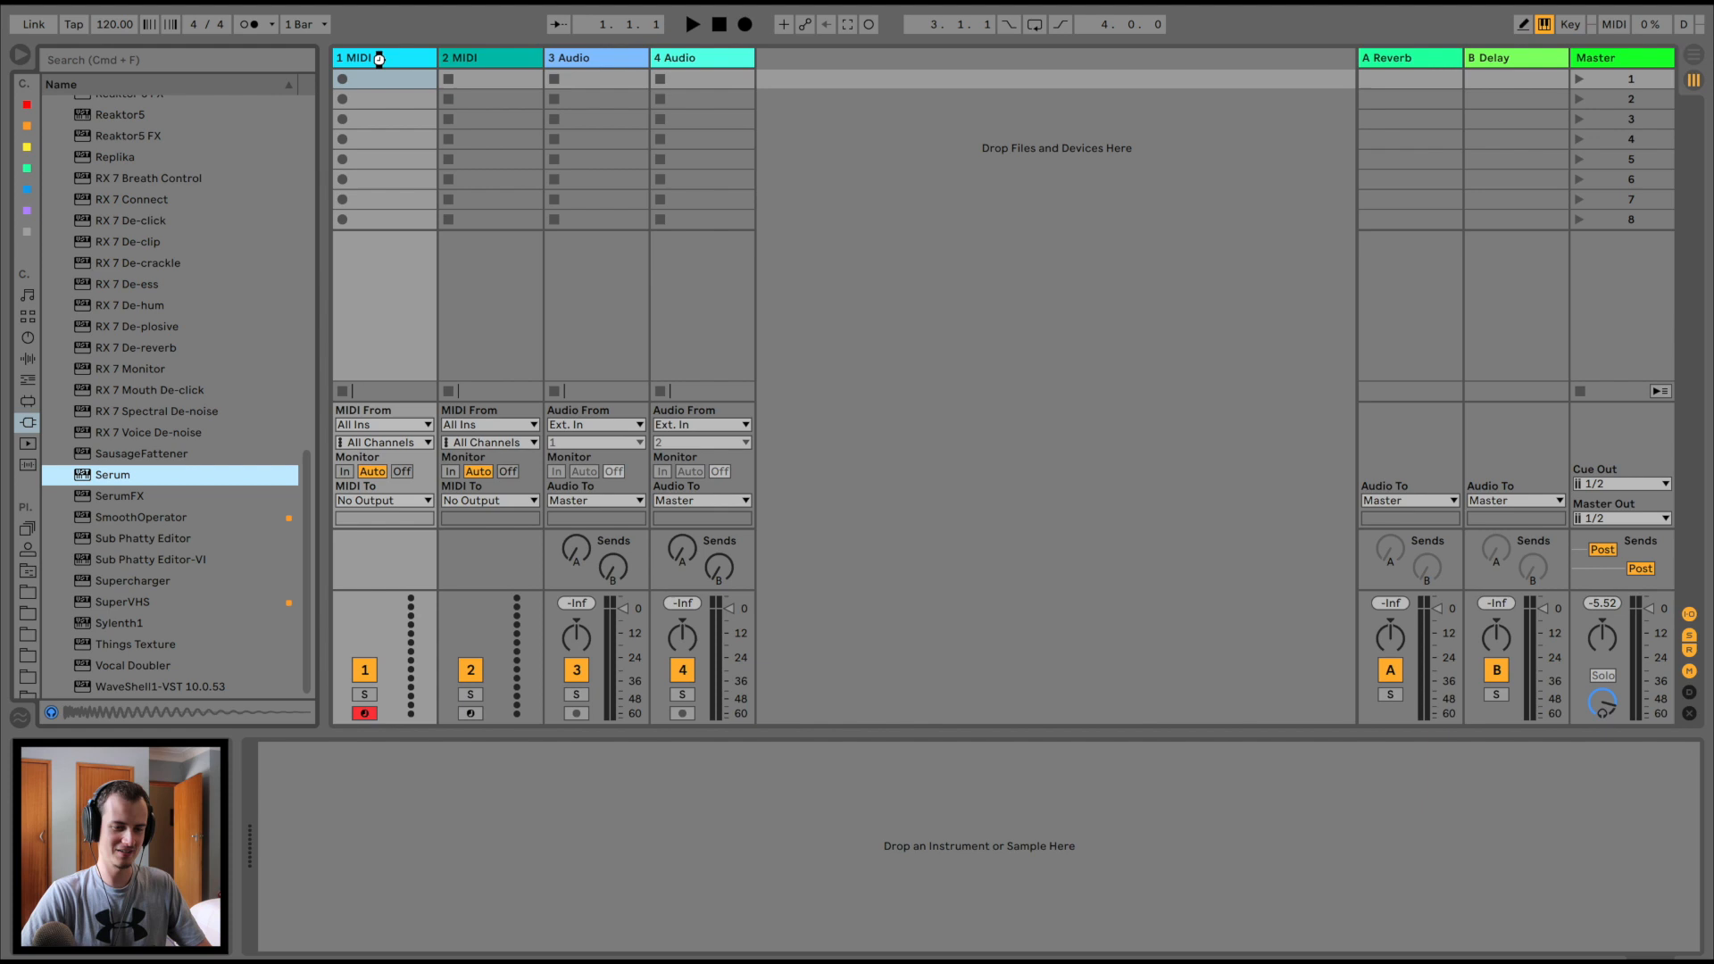
Load Serum on the first MIDI track with the sub oscillator on and oscillator A off, and test its sound
drag(378, 58, 378, 59)
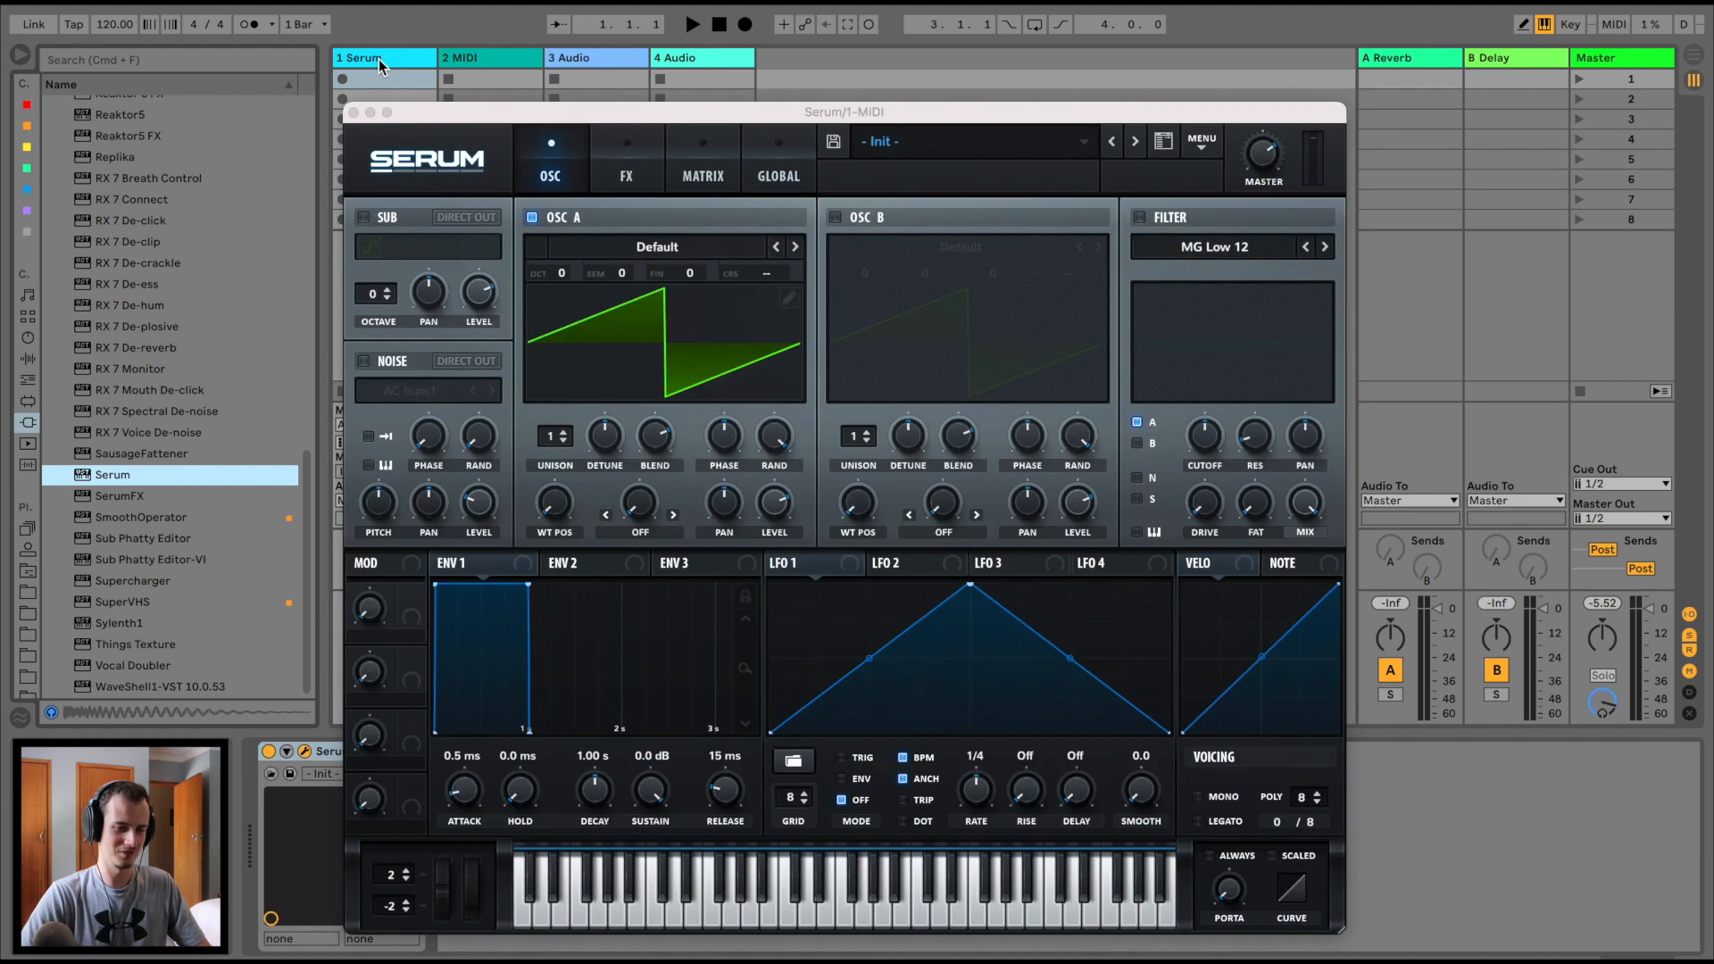
click(364, 217)
click(532, 218)
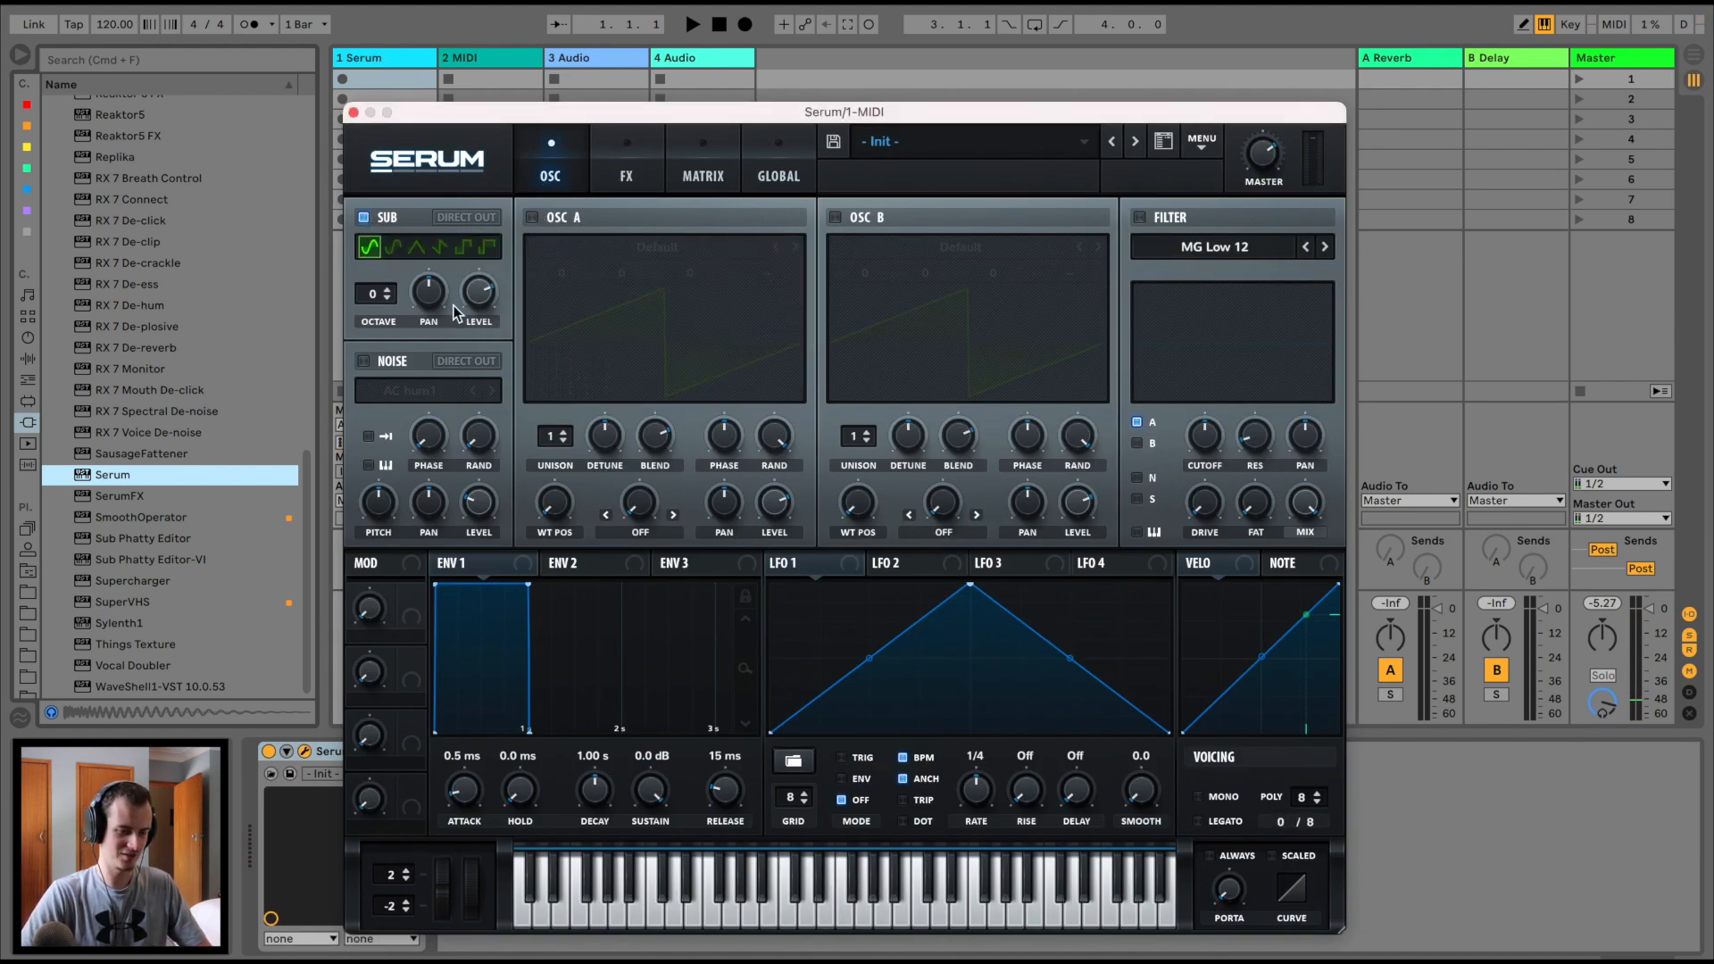
key(a)
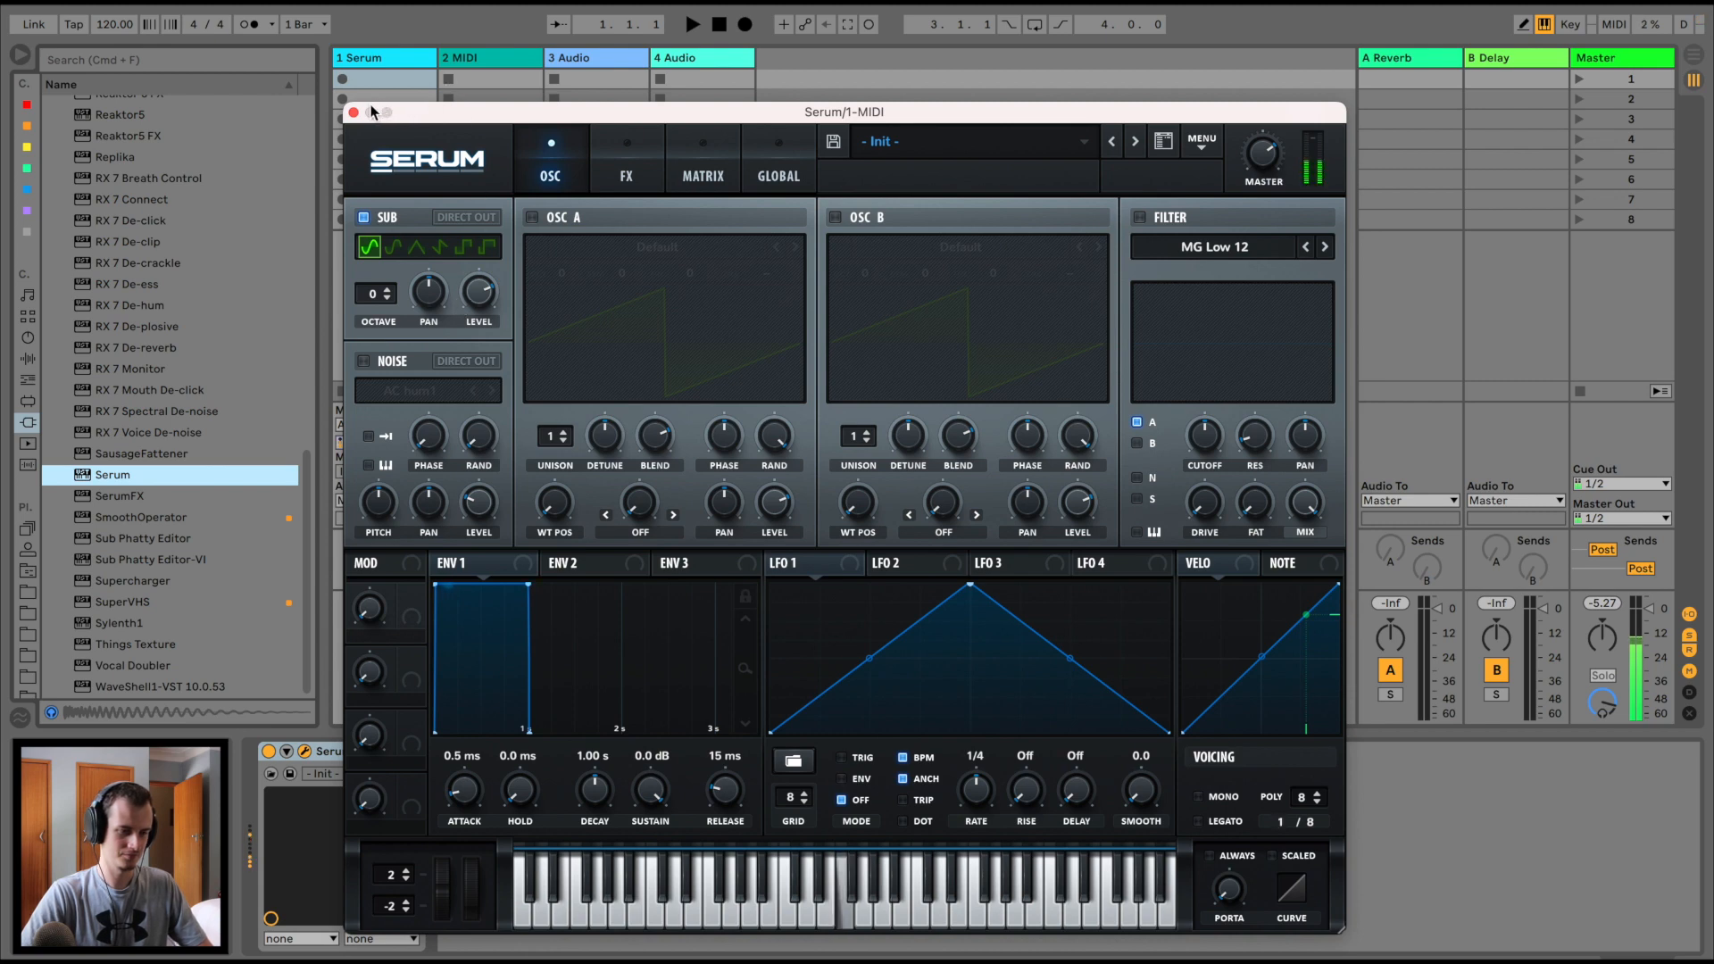
click(354, 112)
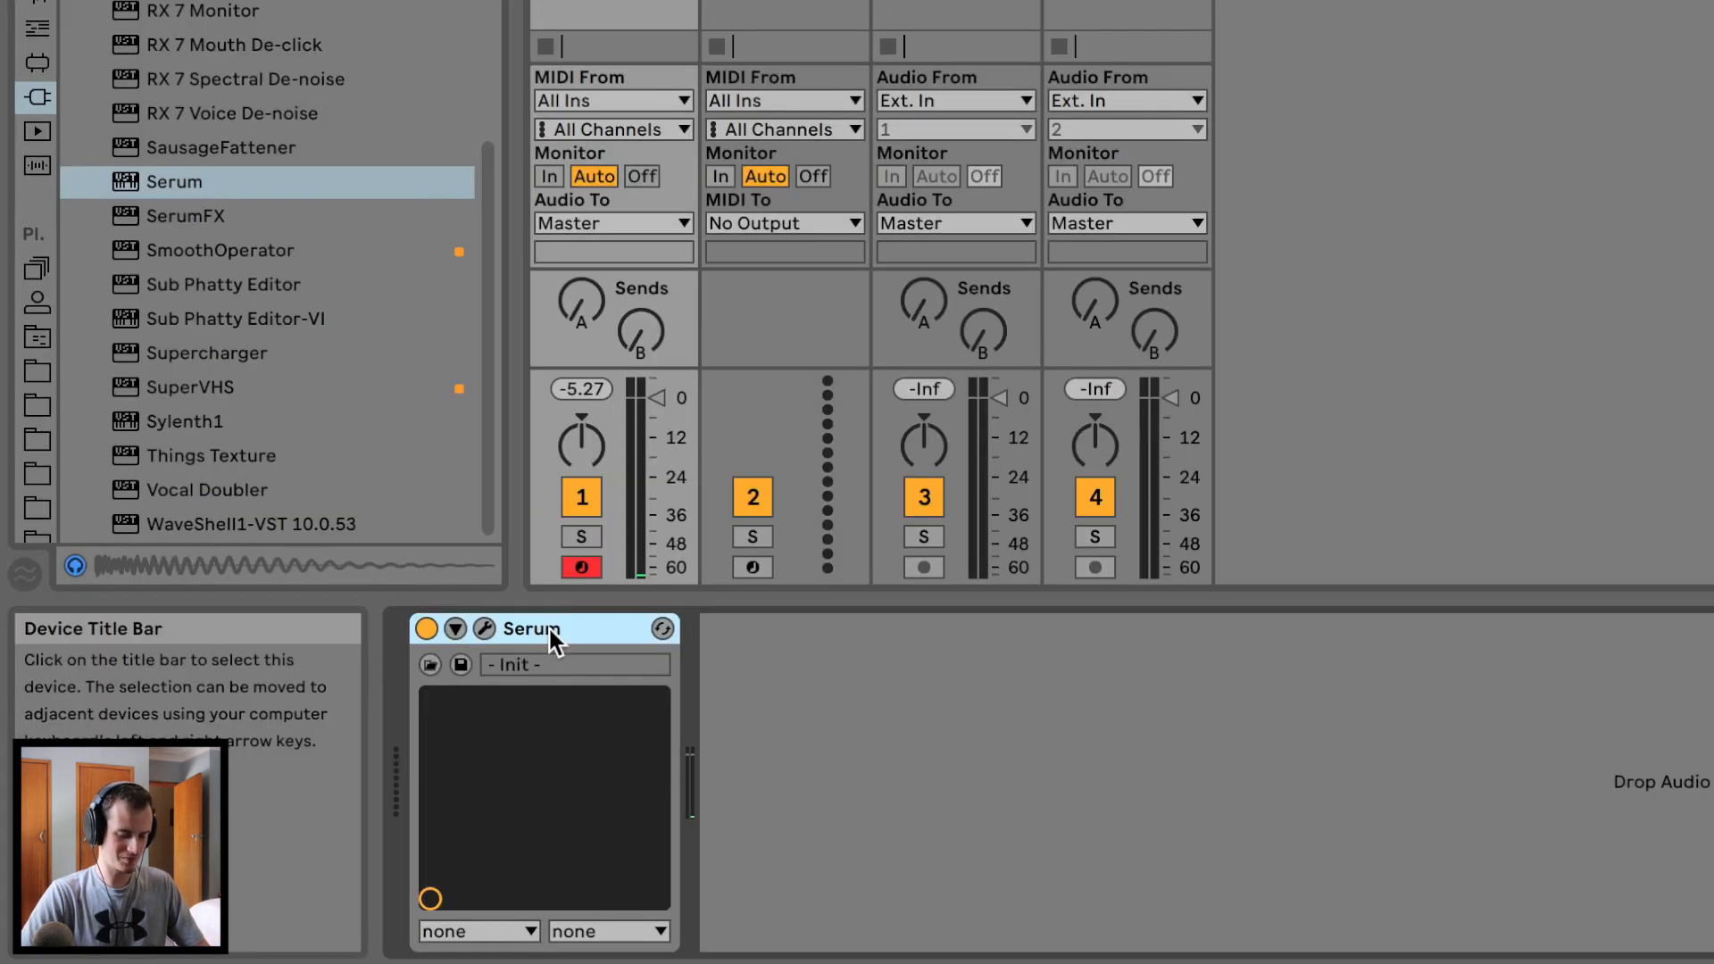
Group Serum into an Instrument Rack and add a Pitch MIDI effect ahead of it in a chain named SUB
key(super+g)
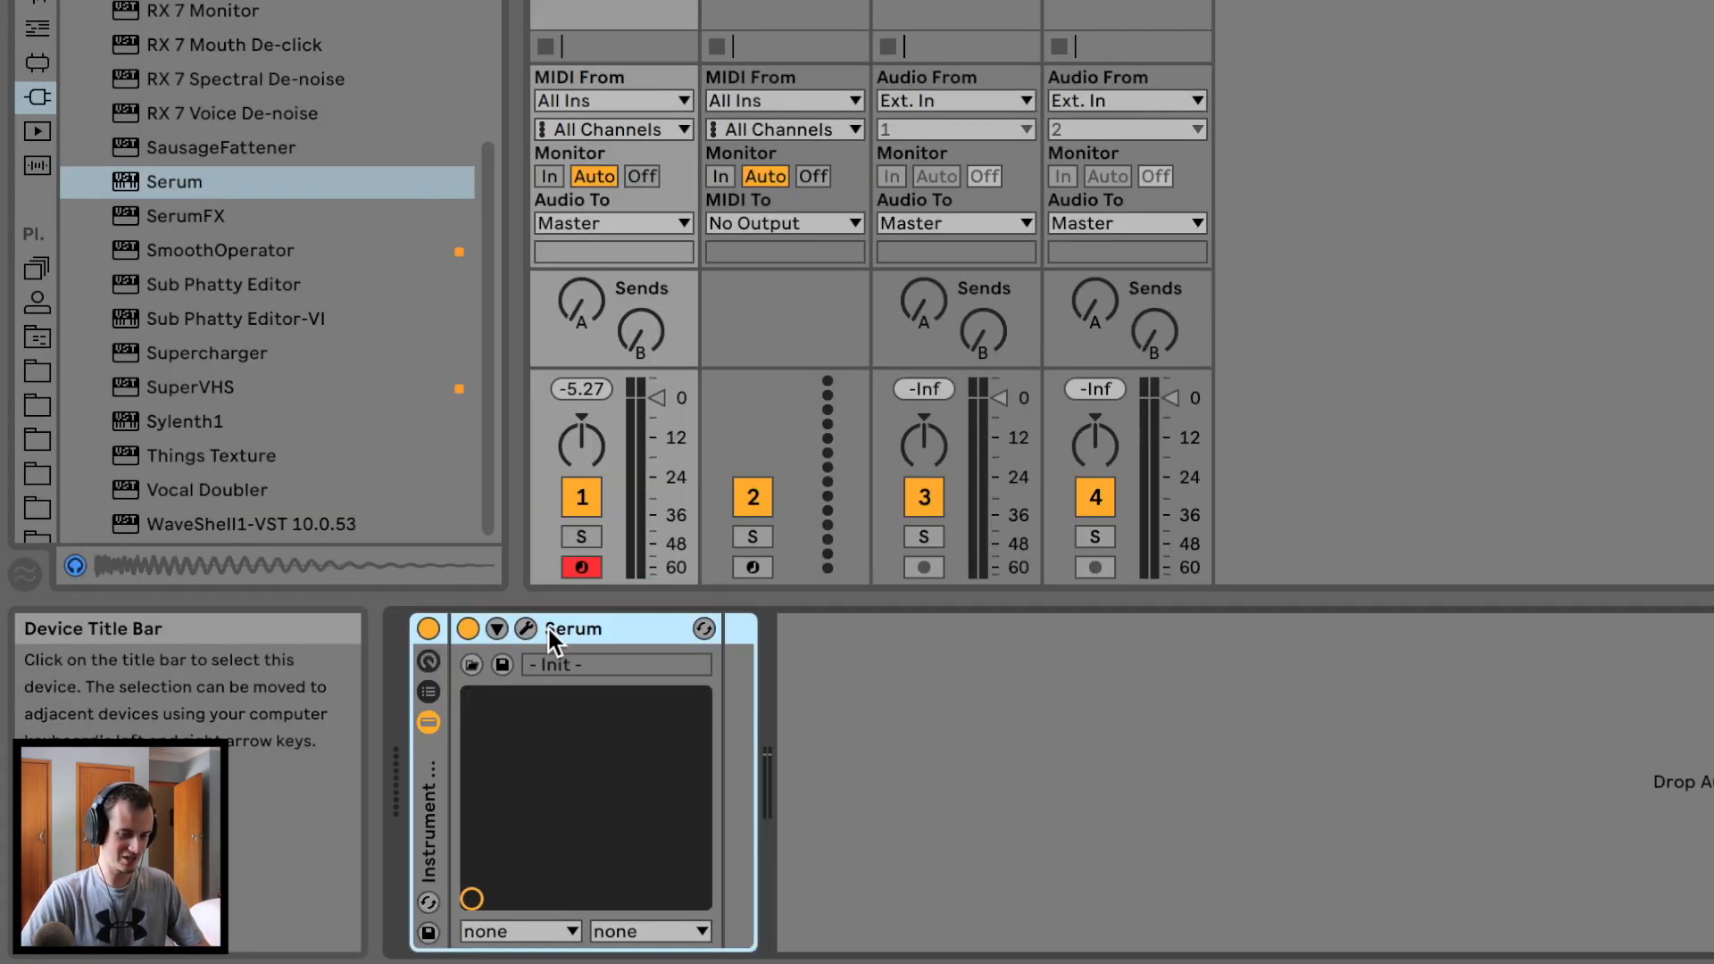
click(430, 690)
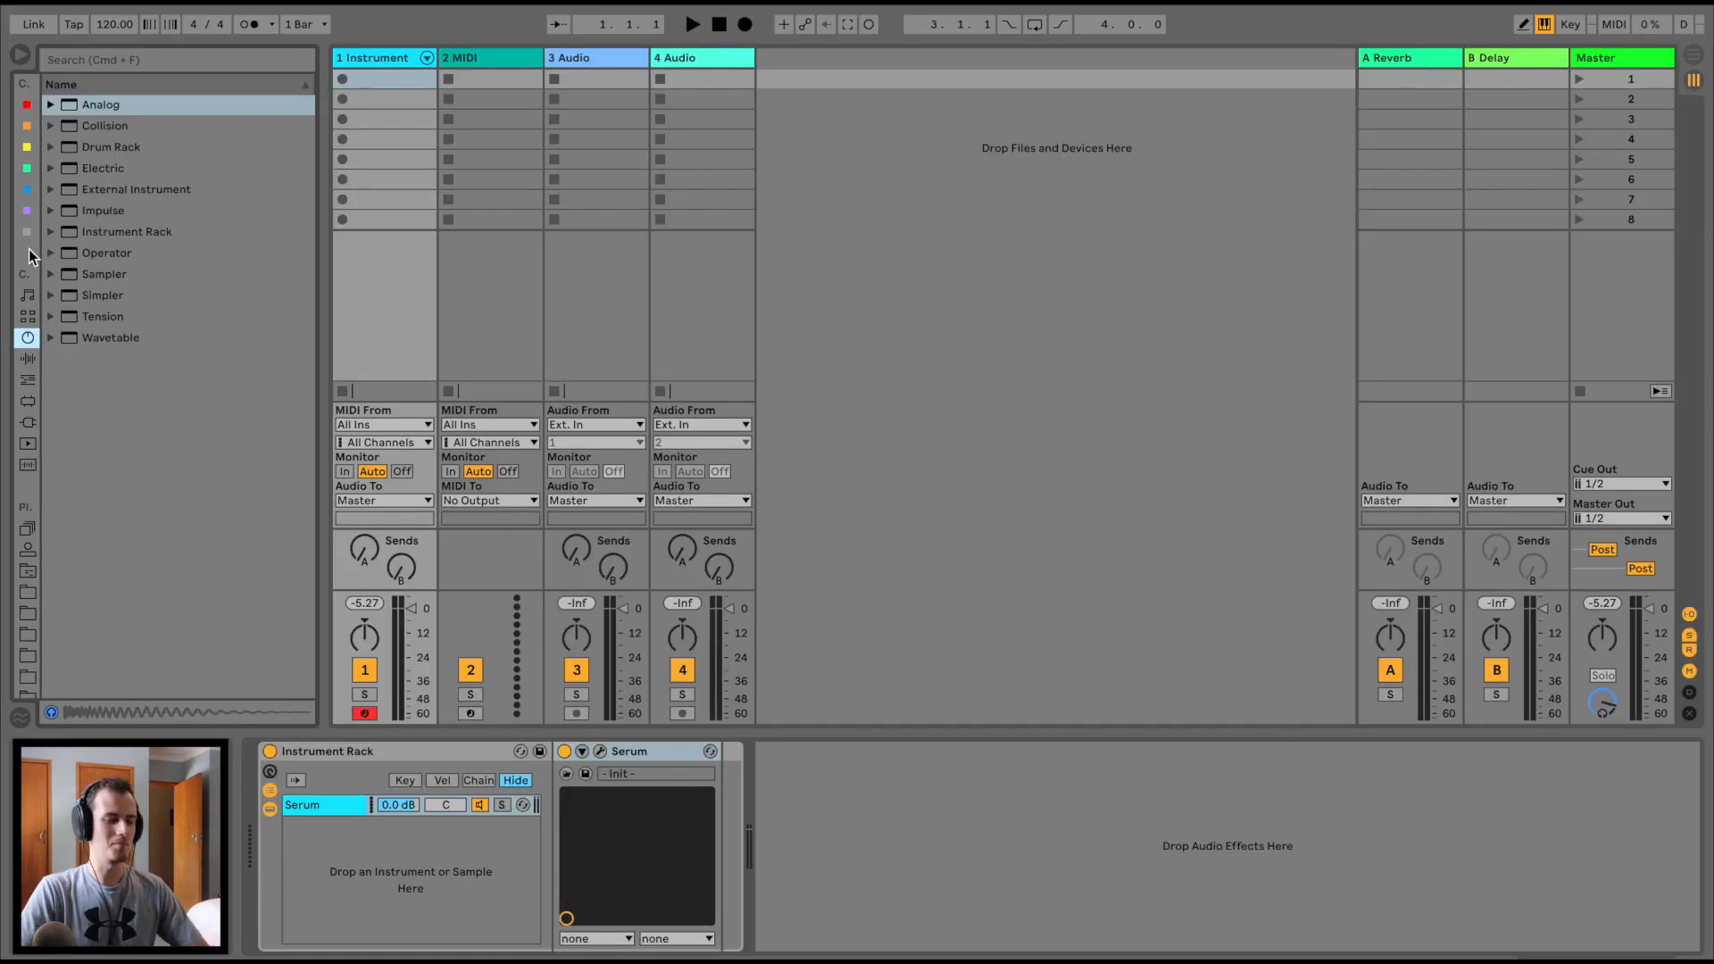
click(27, 380)
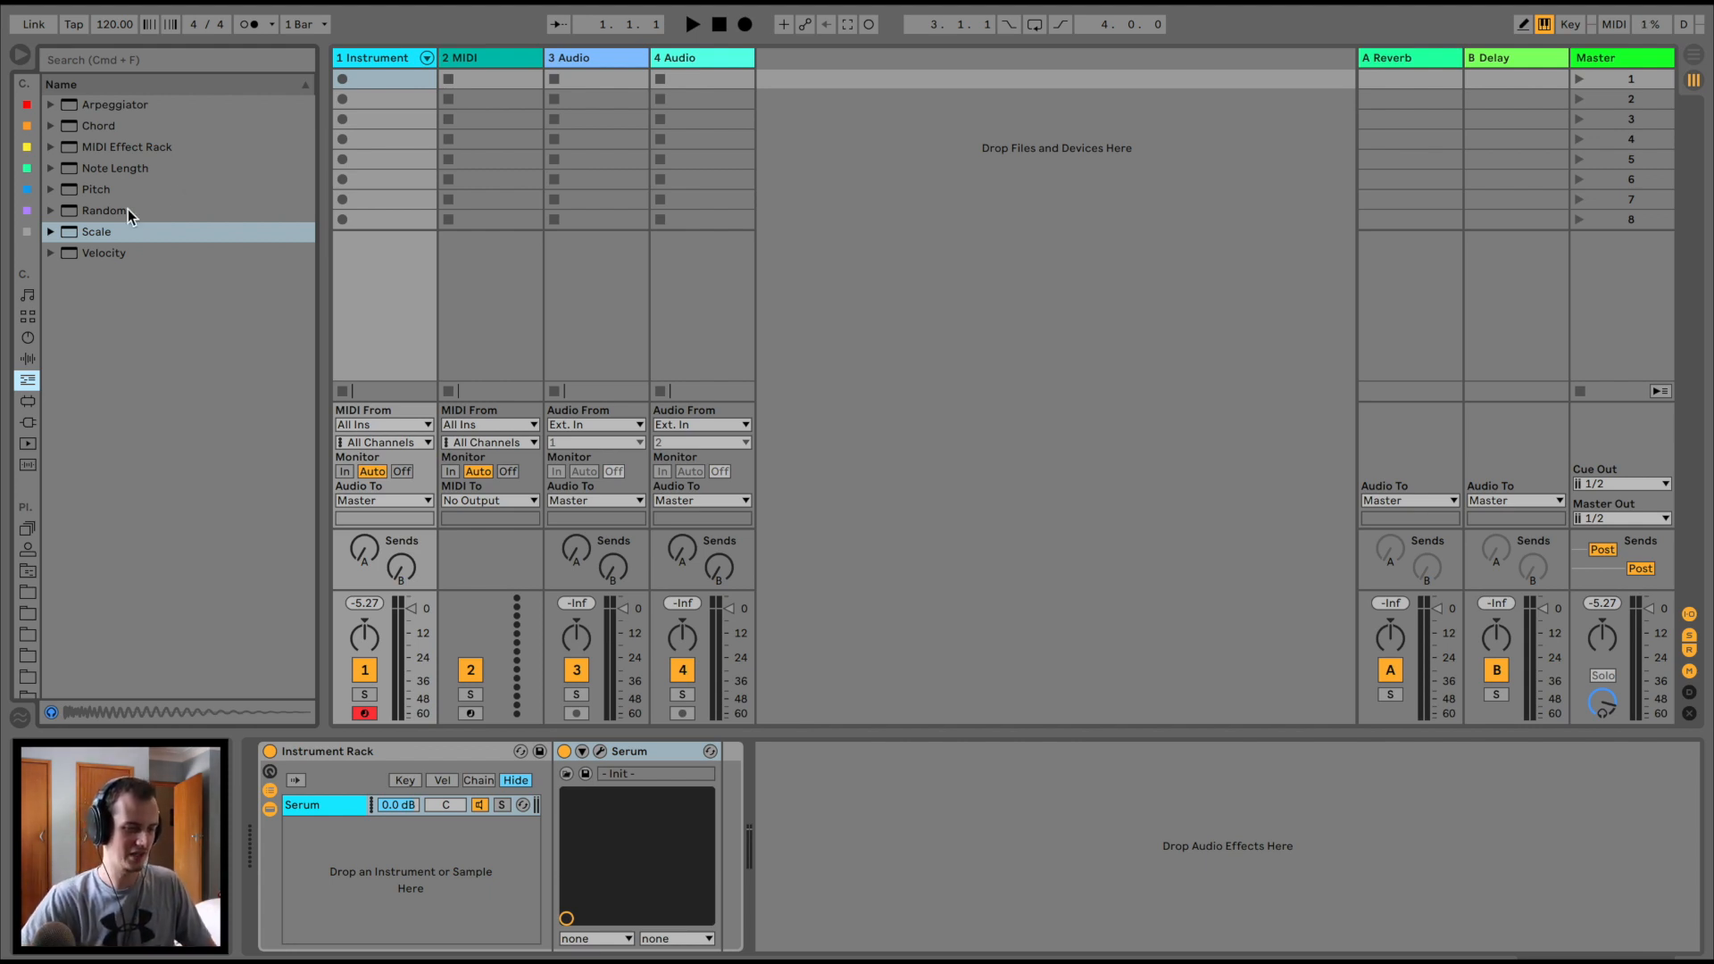
drag(95, 189, 303, 806)
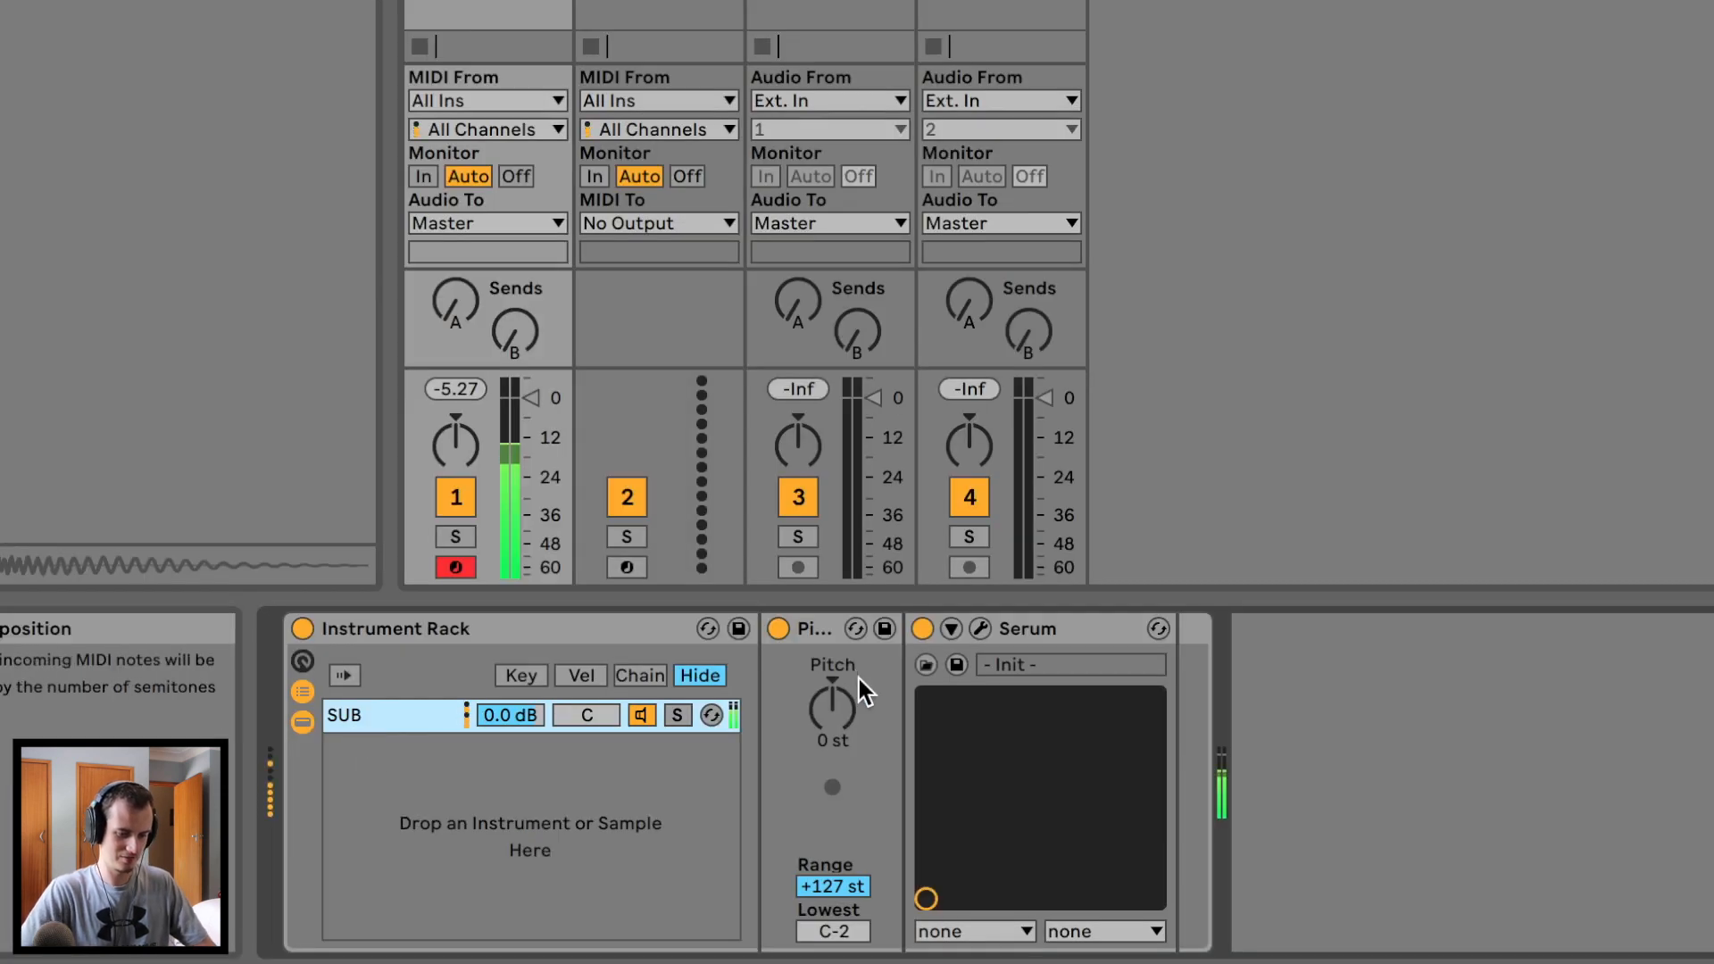
Transpose the SUB chain down with the Pitch effect, trying -24 st and settling on -36 st
click(596, 803)
text(-24)
key(Return)
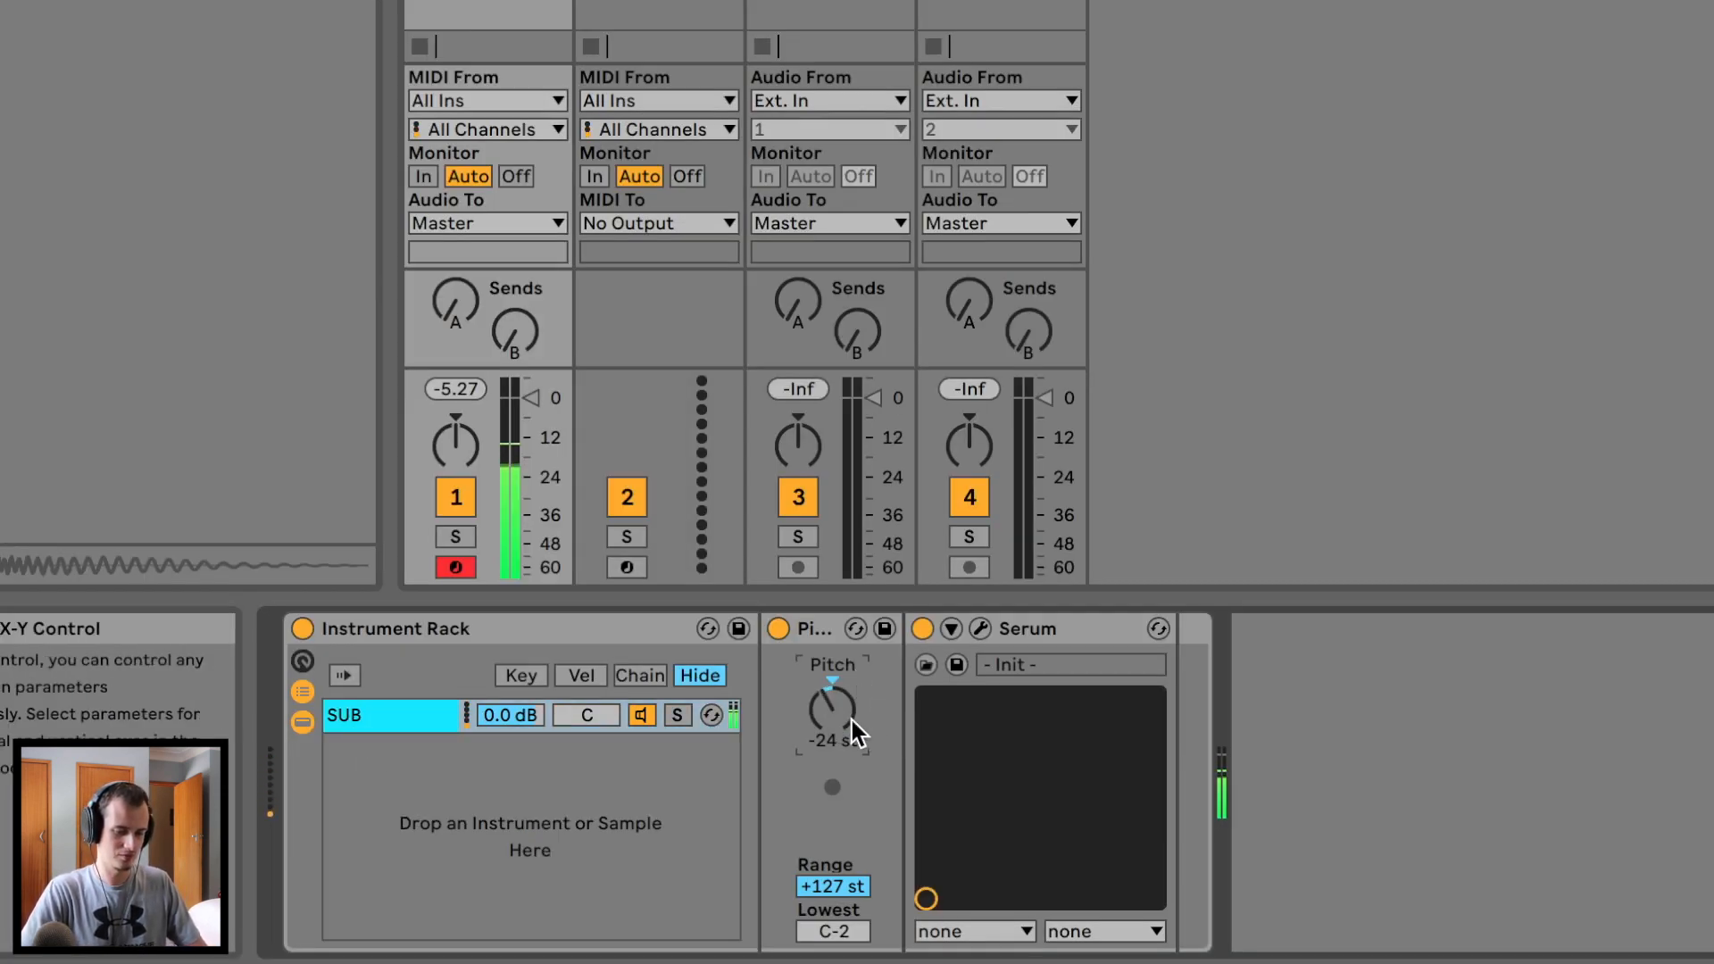
text(-36)
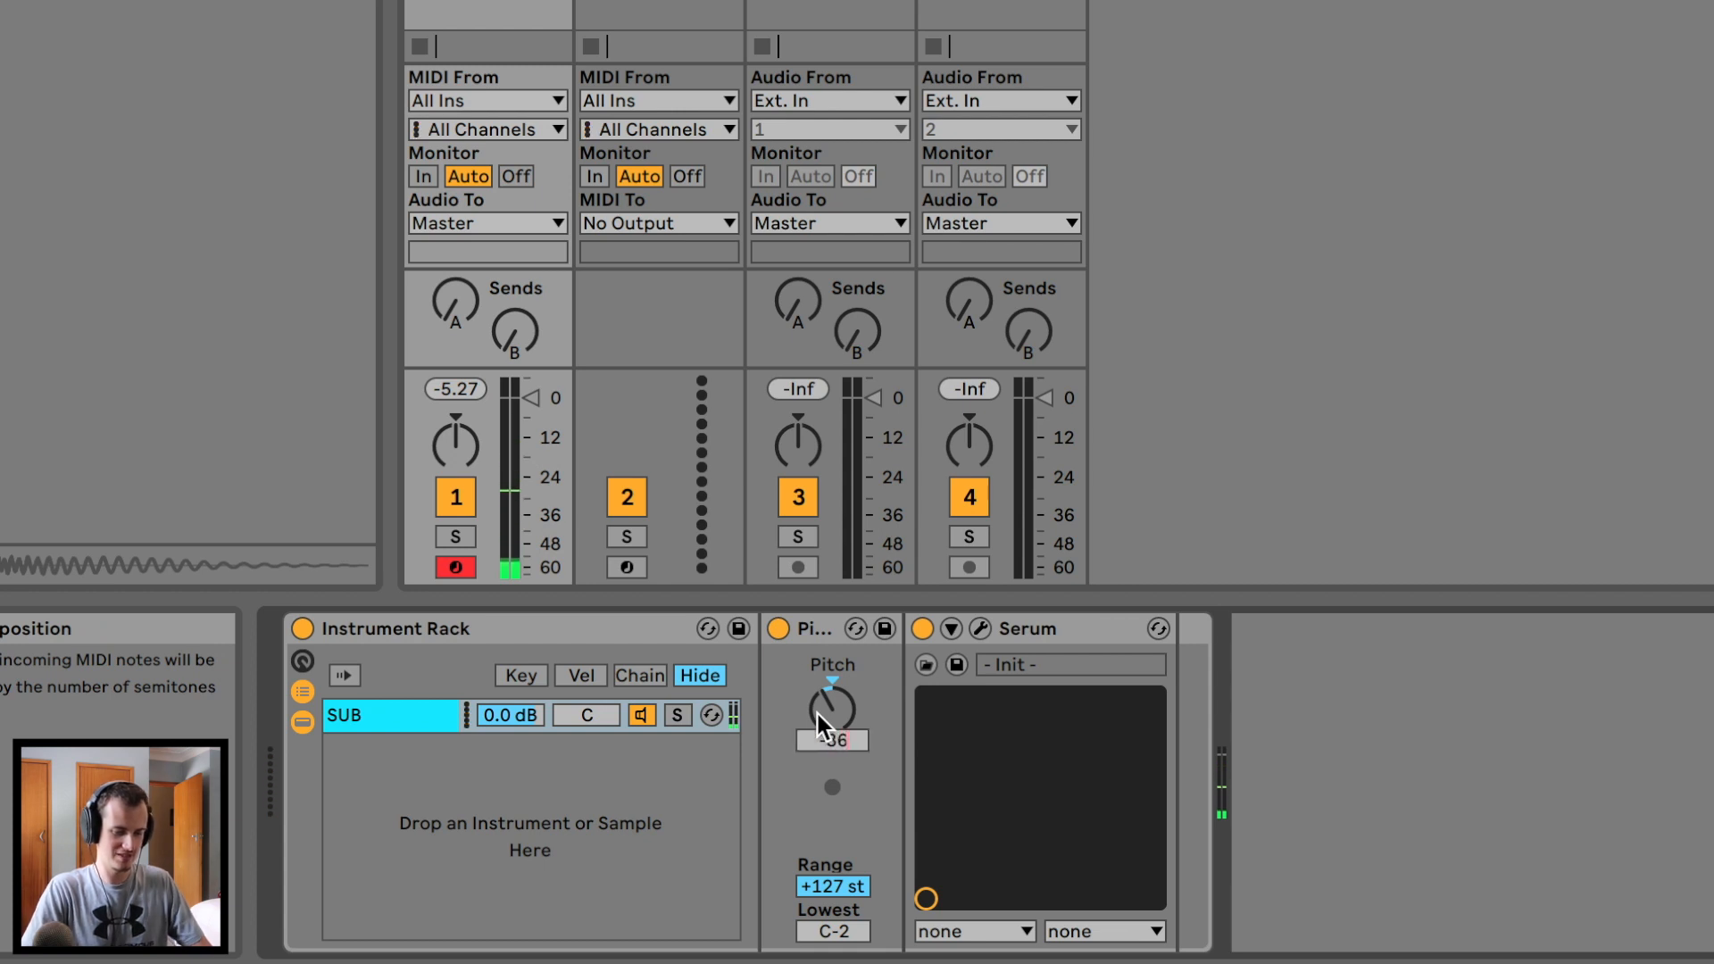
key(Return)
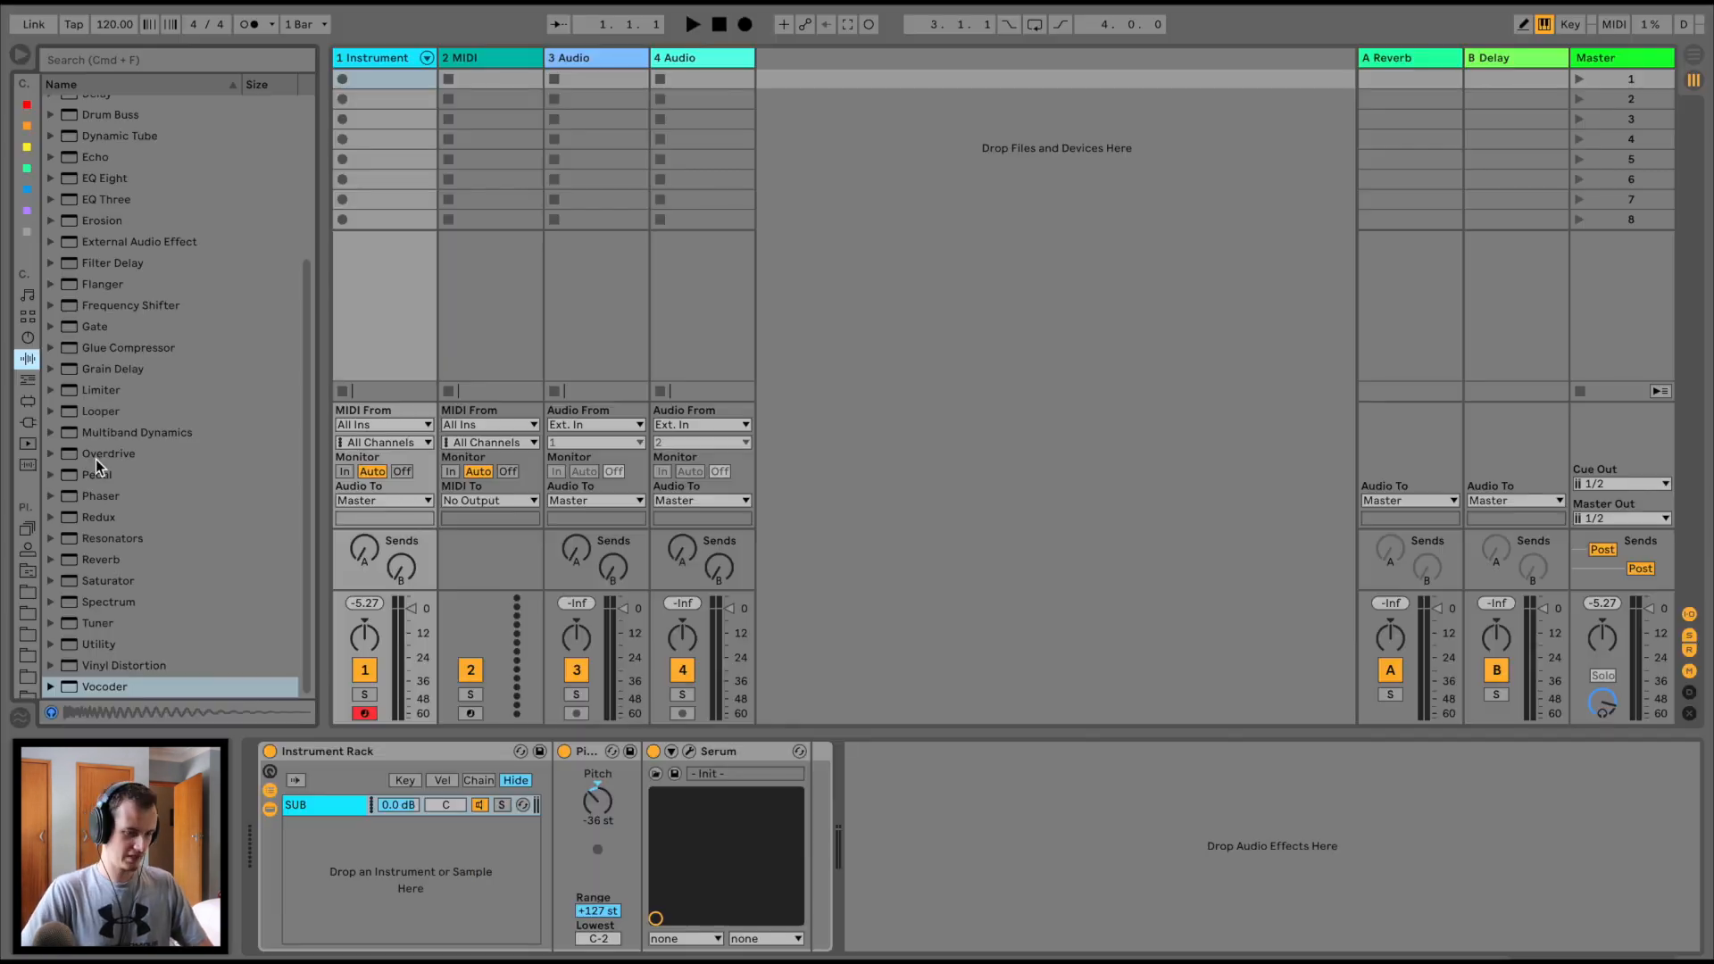
Add Overdrive after Serum in the SUB chain and set its filter to 50.0 Hz with a bandwidth of 0.50
drag(107, 453, 757, 804)
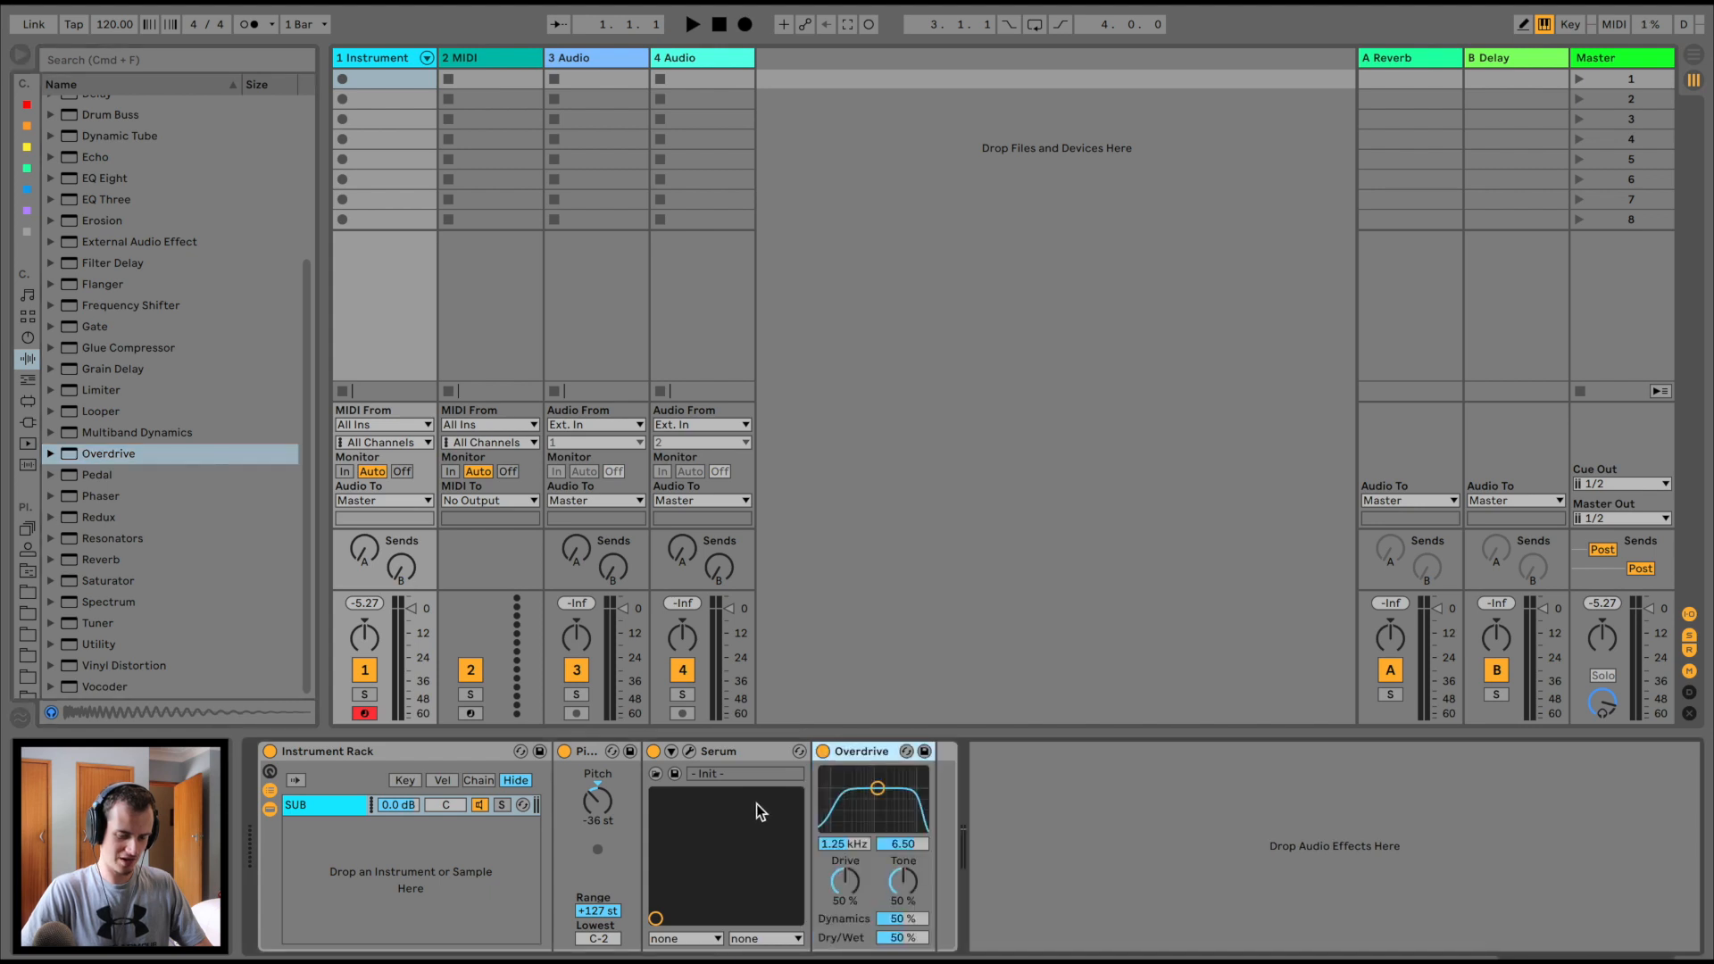
drag(893, 811, 825, 826)
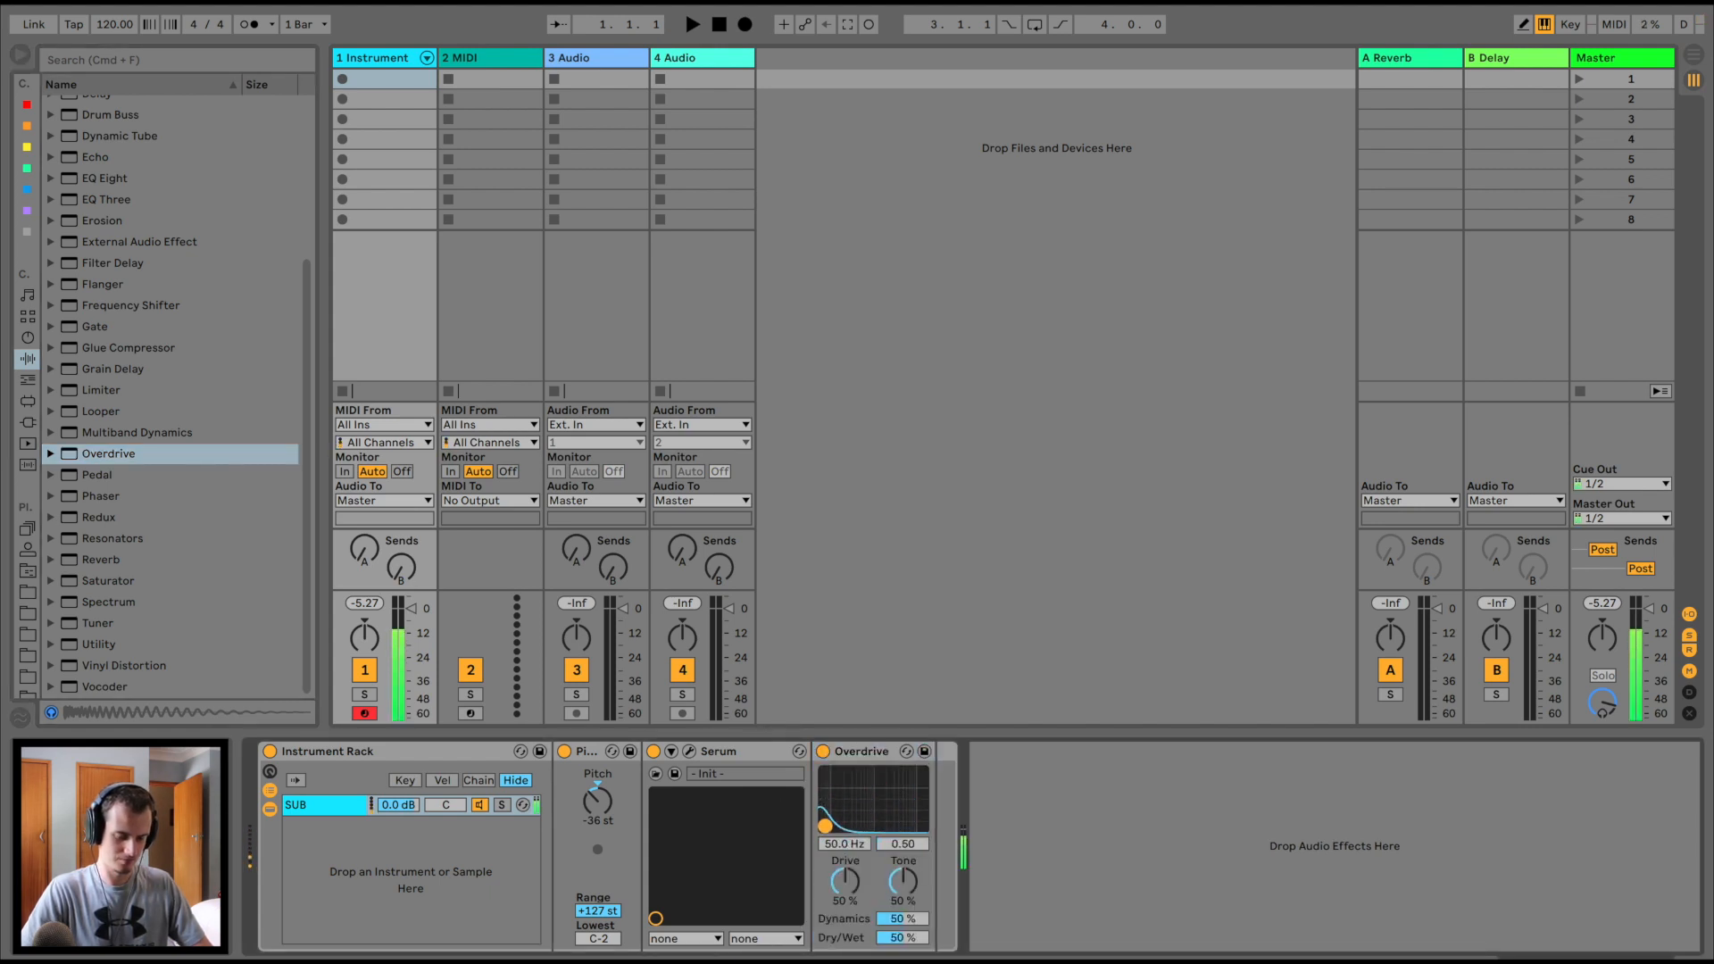
Shape Env 1 of the SUB chain's Serum with 58 ms attack, 377 ms decay and -∞ dB sustain
click(690, 752)
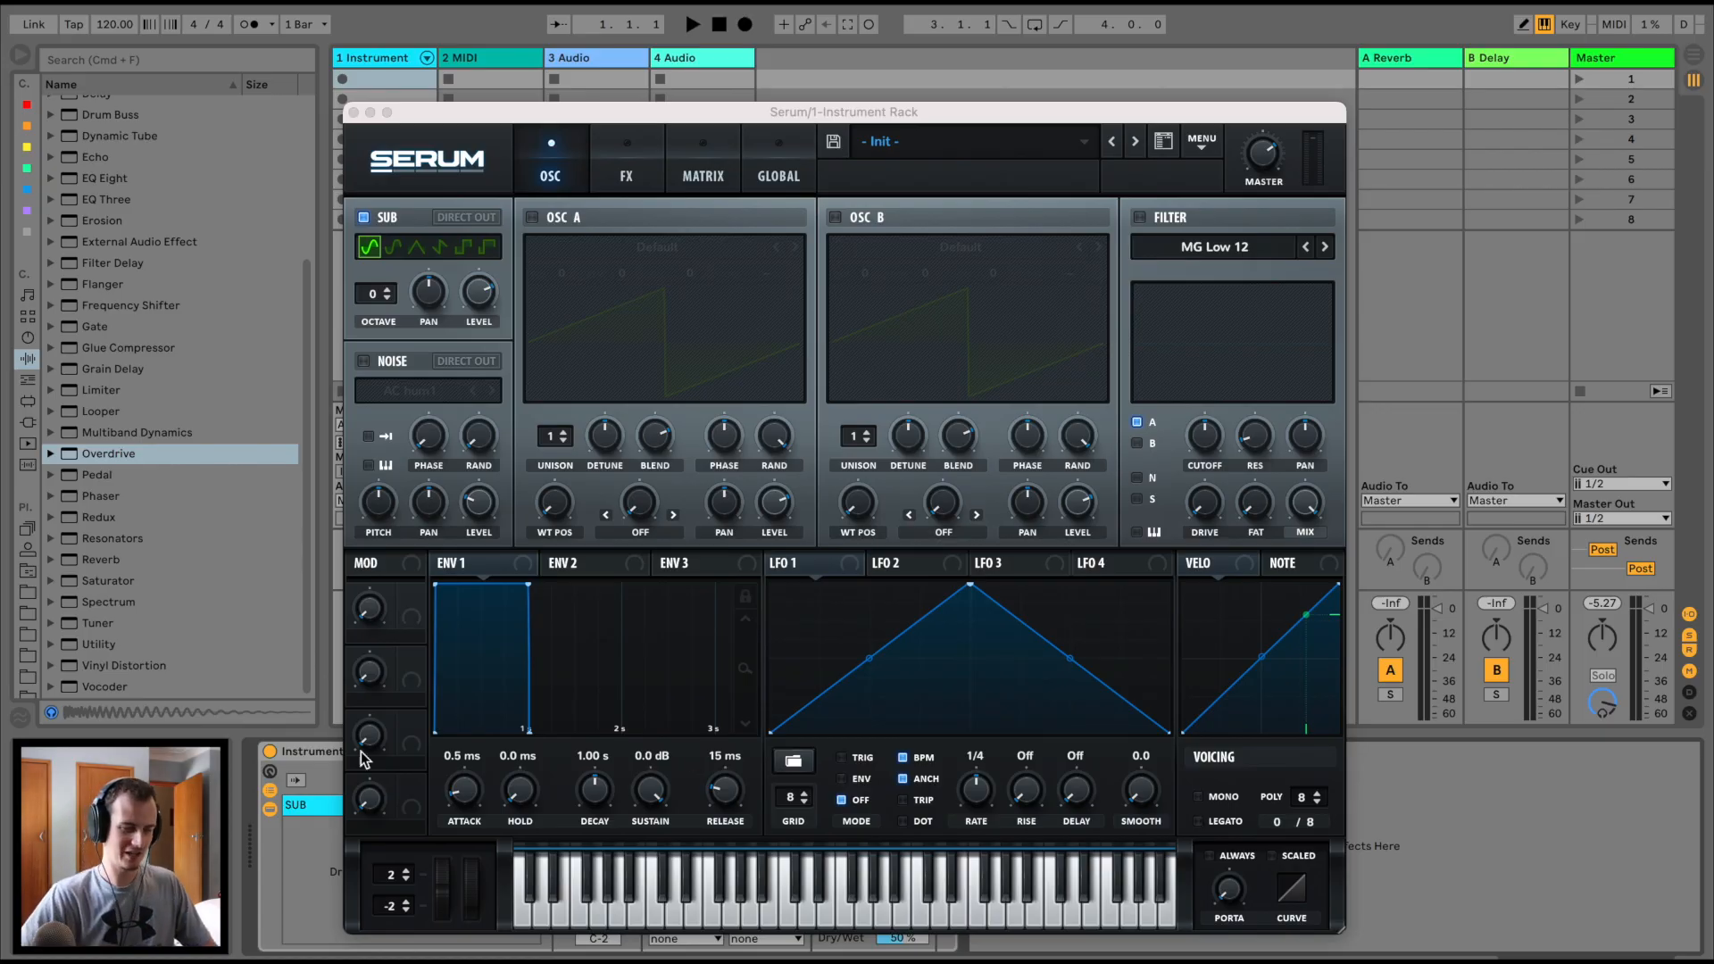
click(446, 581)
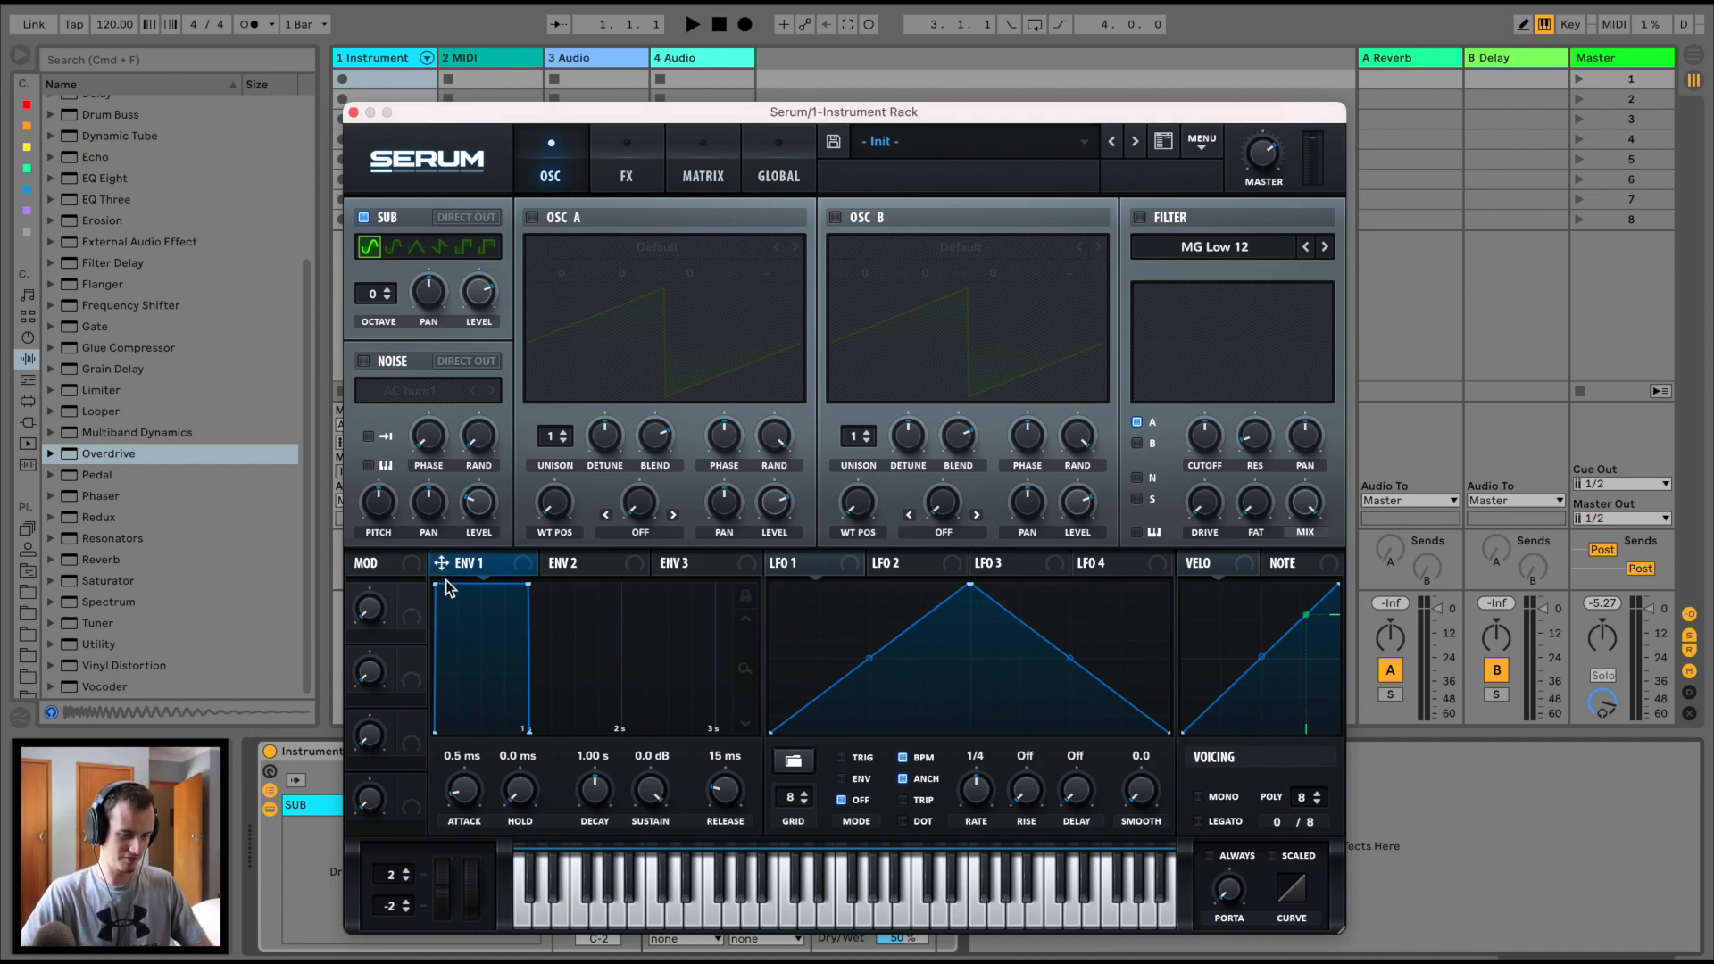
drag(436, 583, 452, 577)
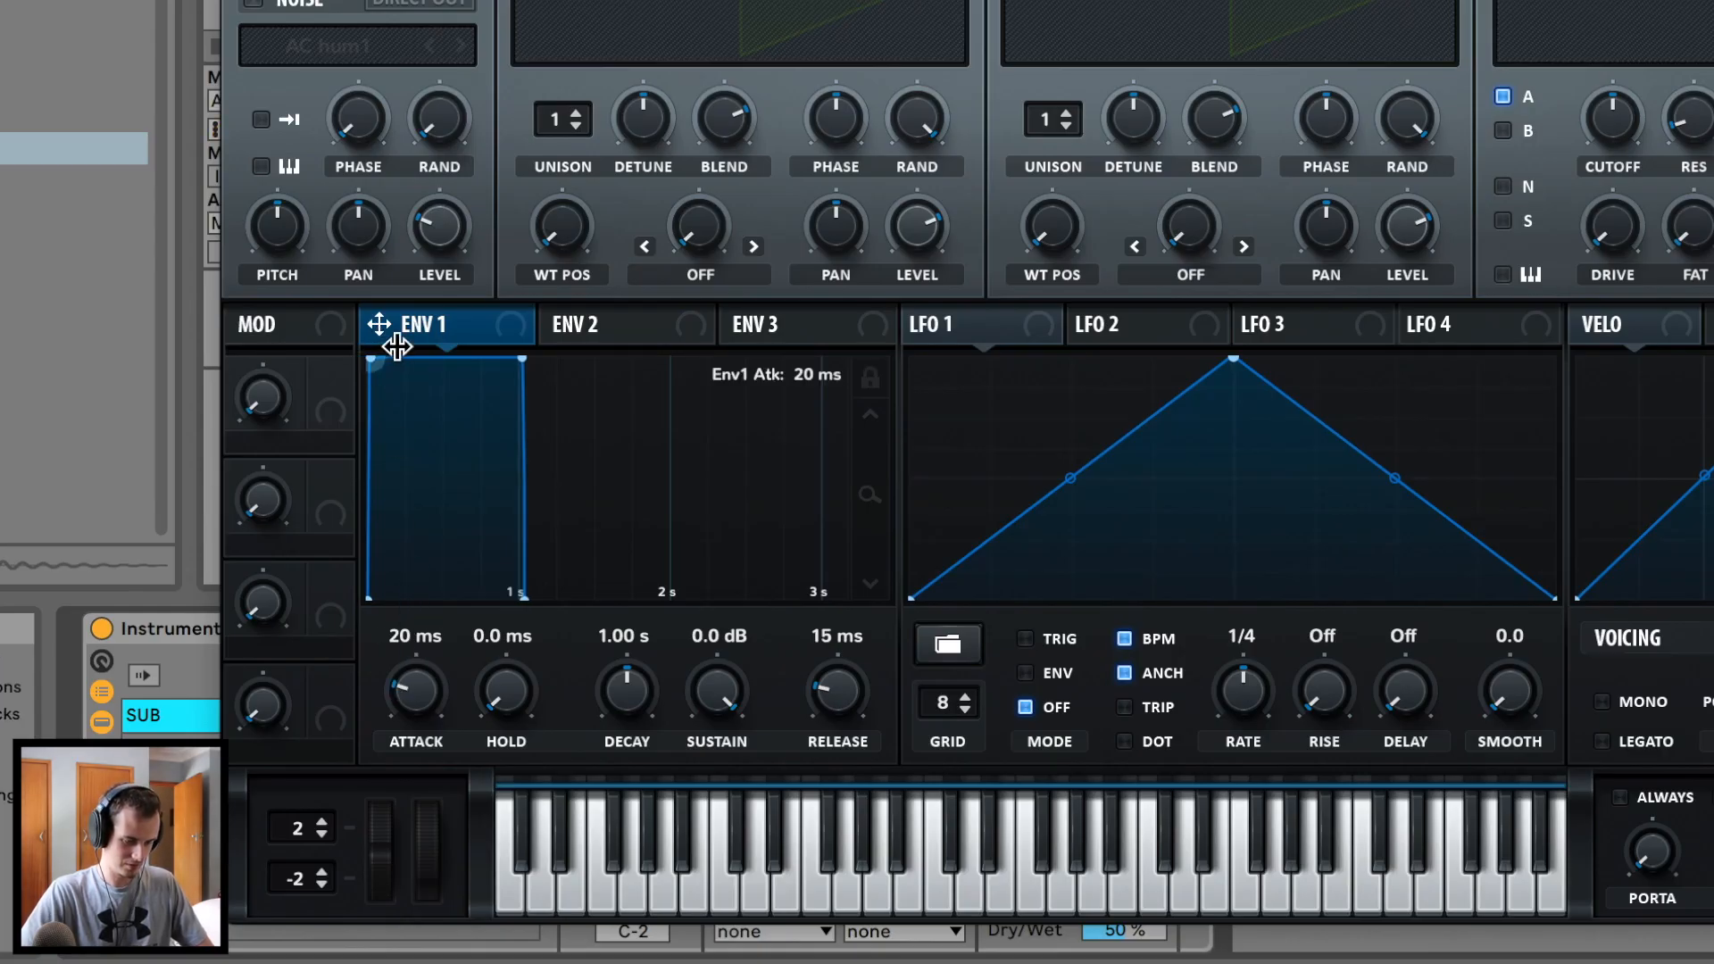
drag(396, 346, 423, 694)
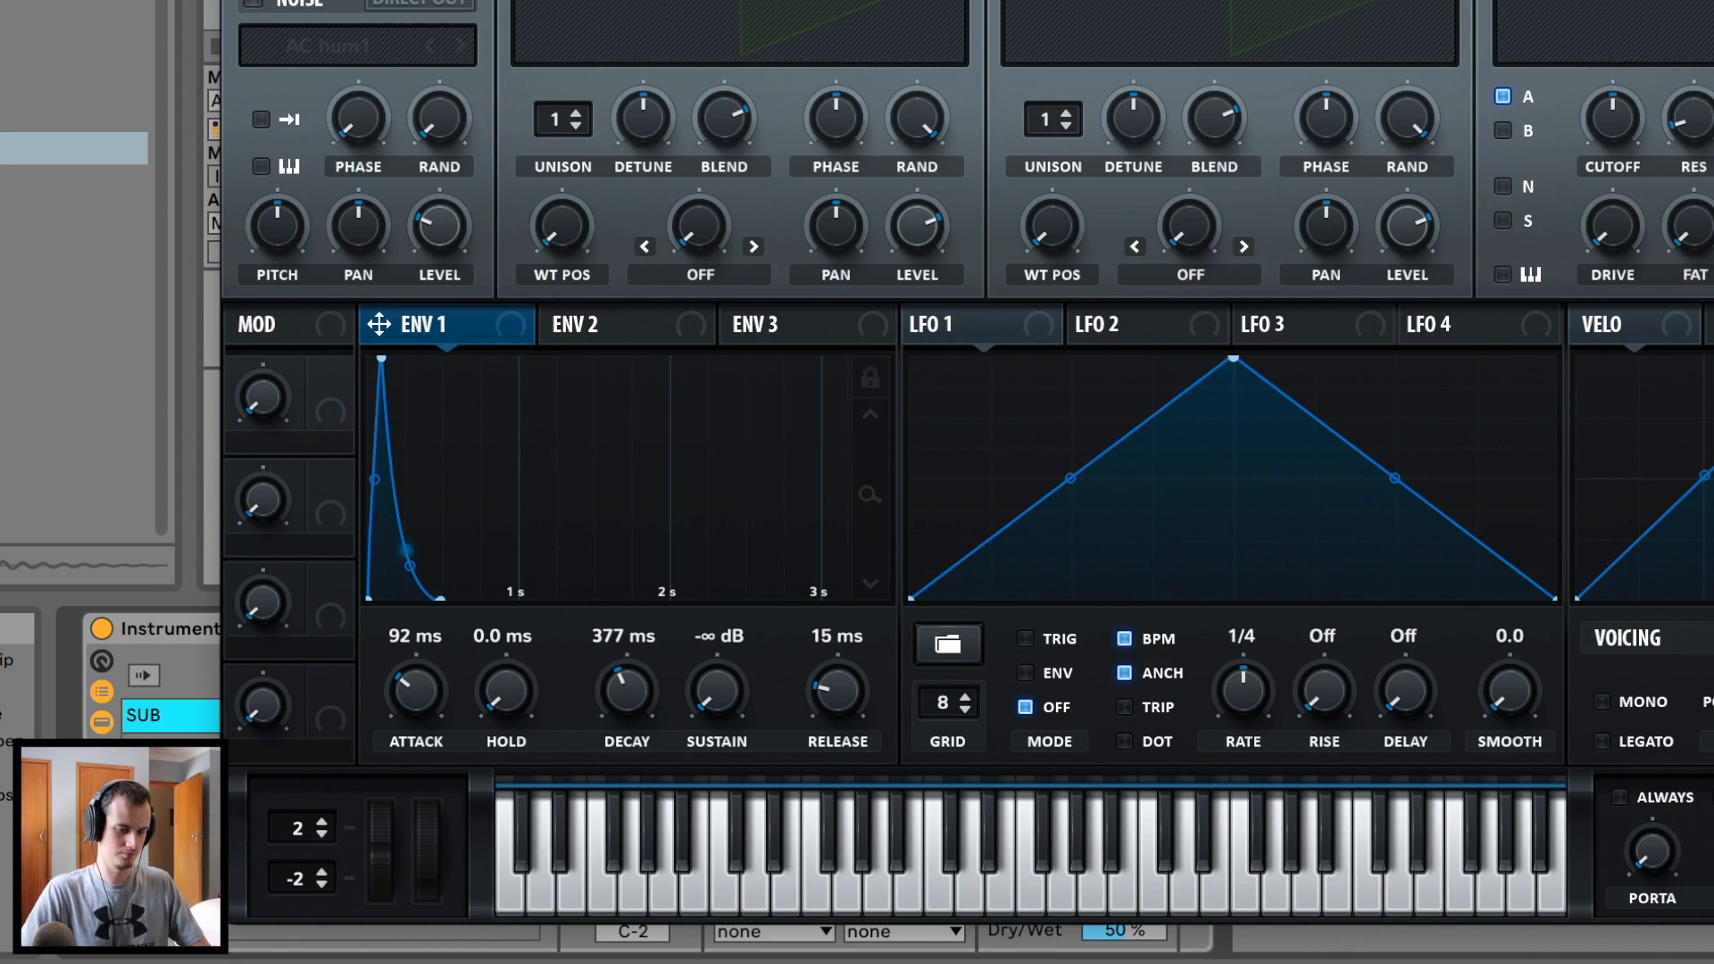
drag(420, 690, 419, 701)
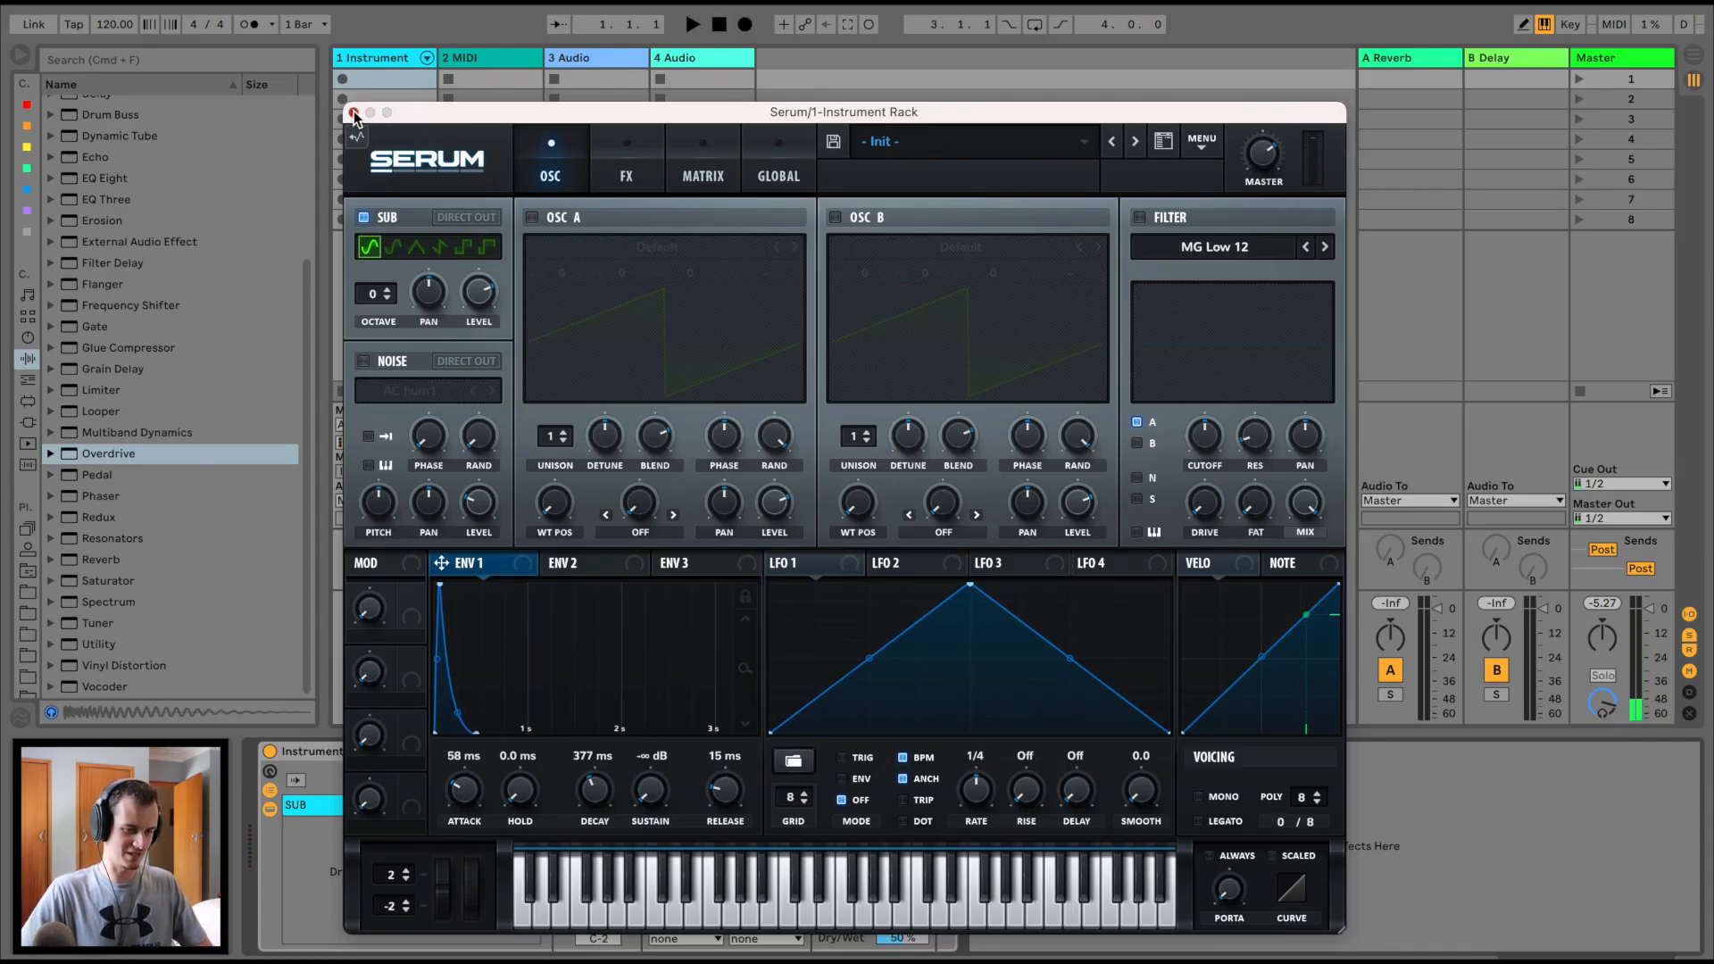
click(354, 113)
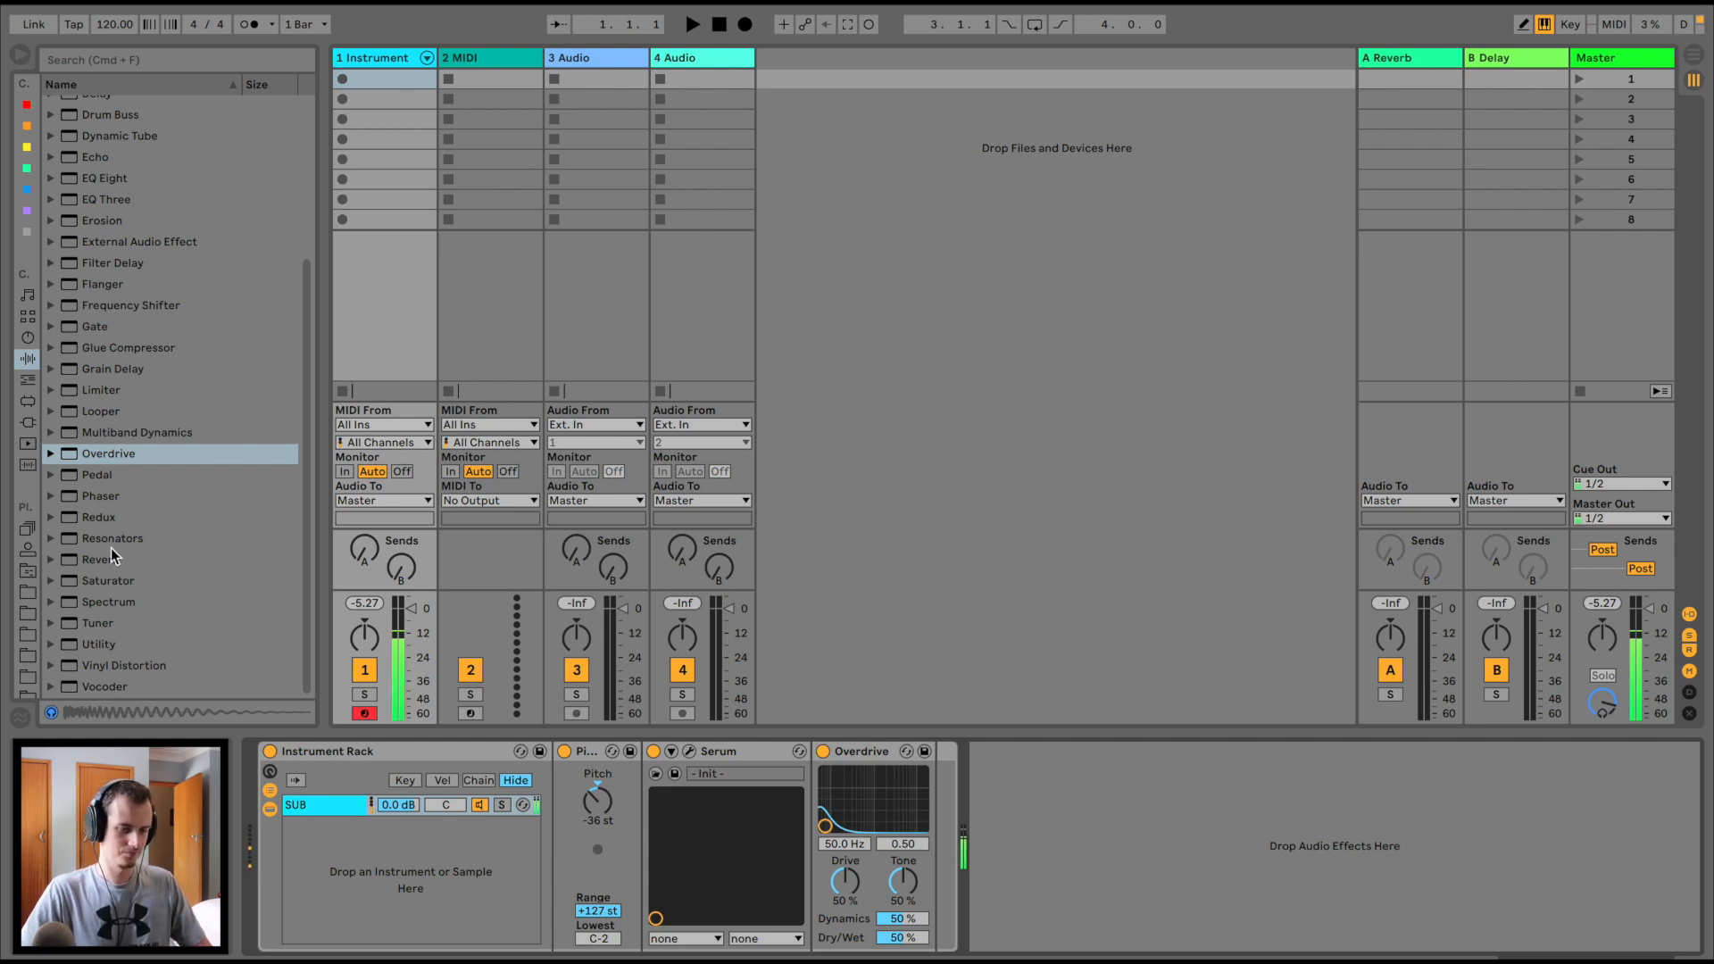
Add a second Serum as a new chain in the Instrument Rack and lower its oscillator A to octave -2
click(30, 426)
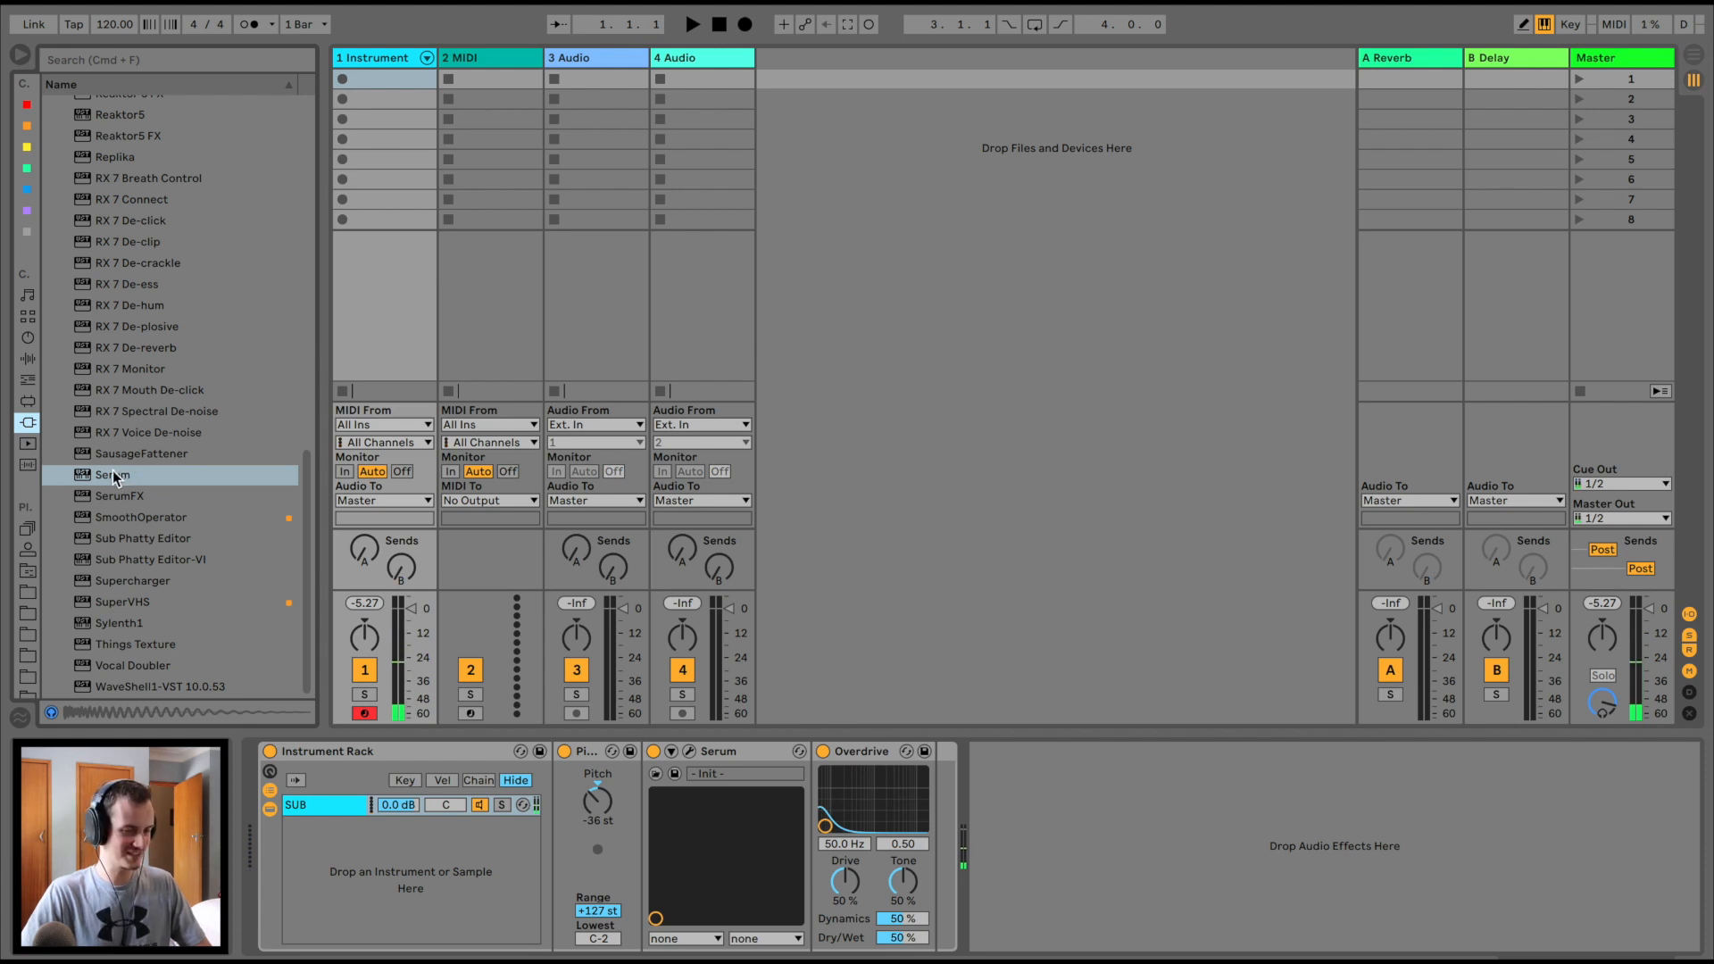
drag(104, 473, 346, 845)
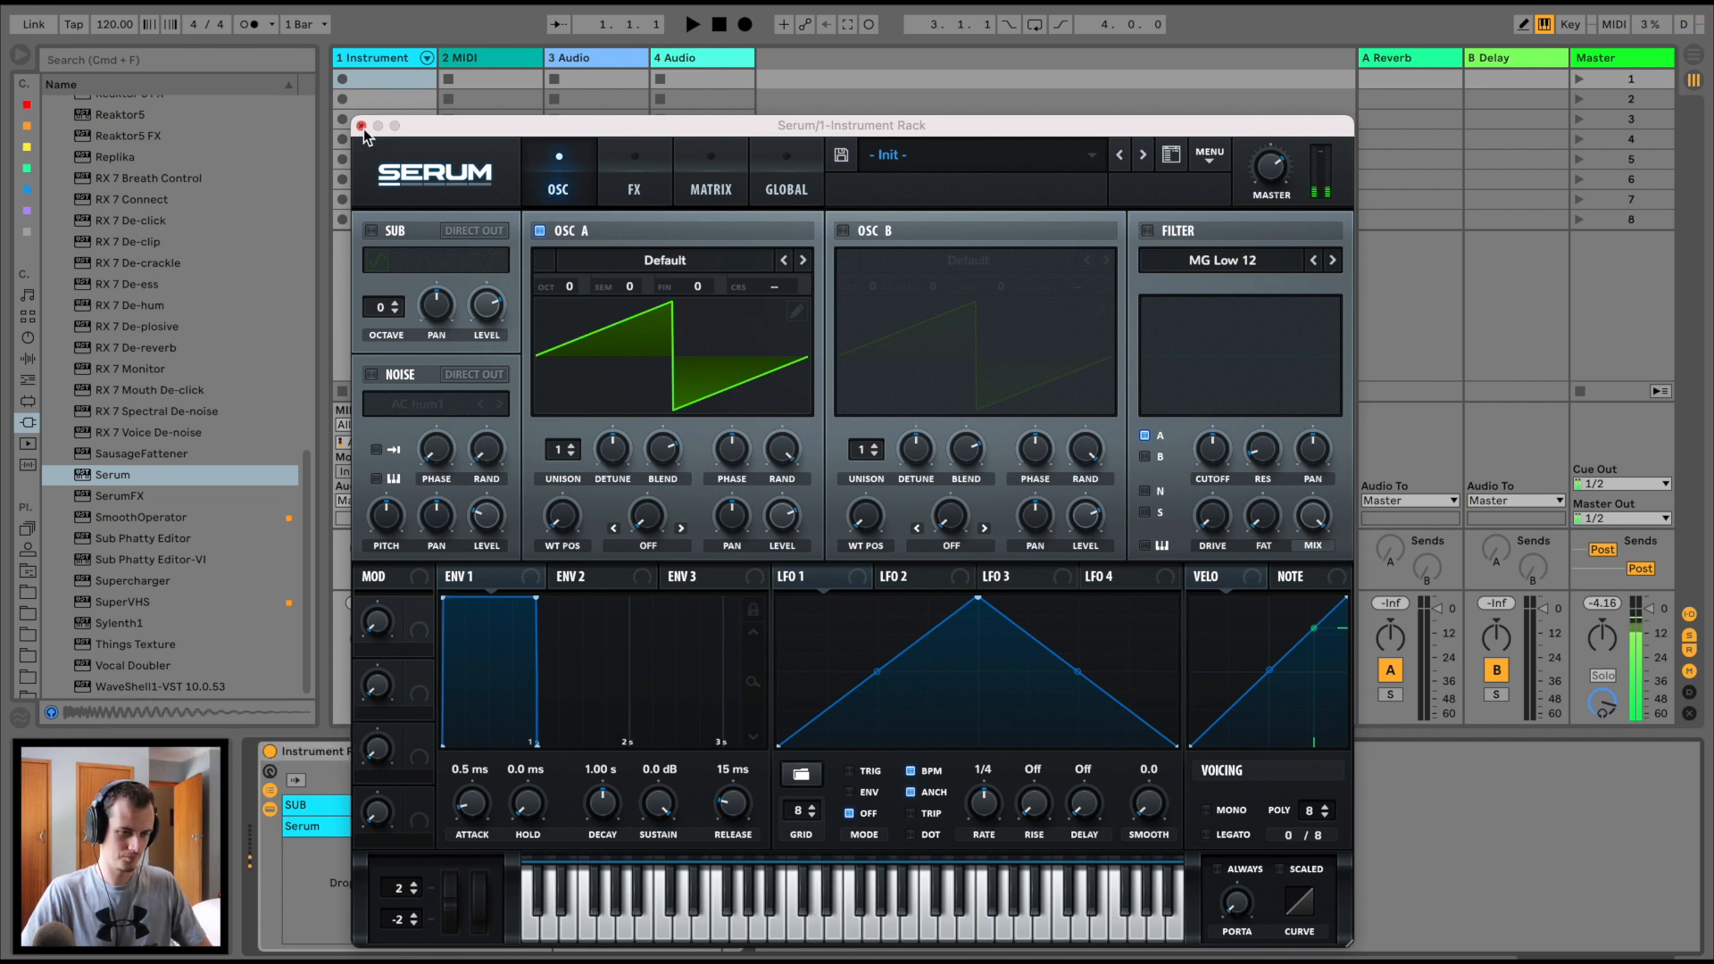
drag(566, 285, 558, 357)
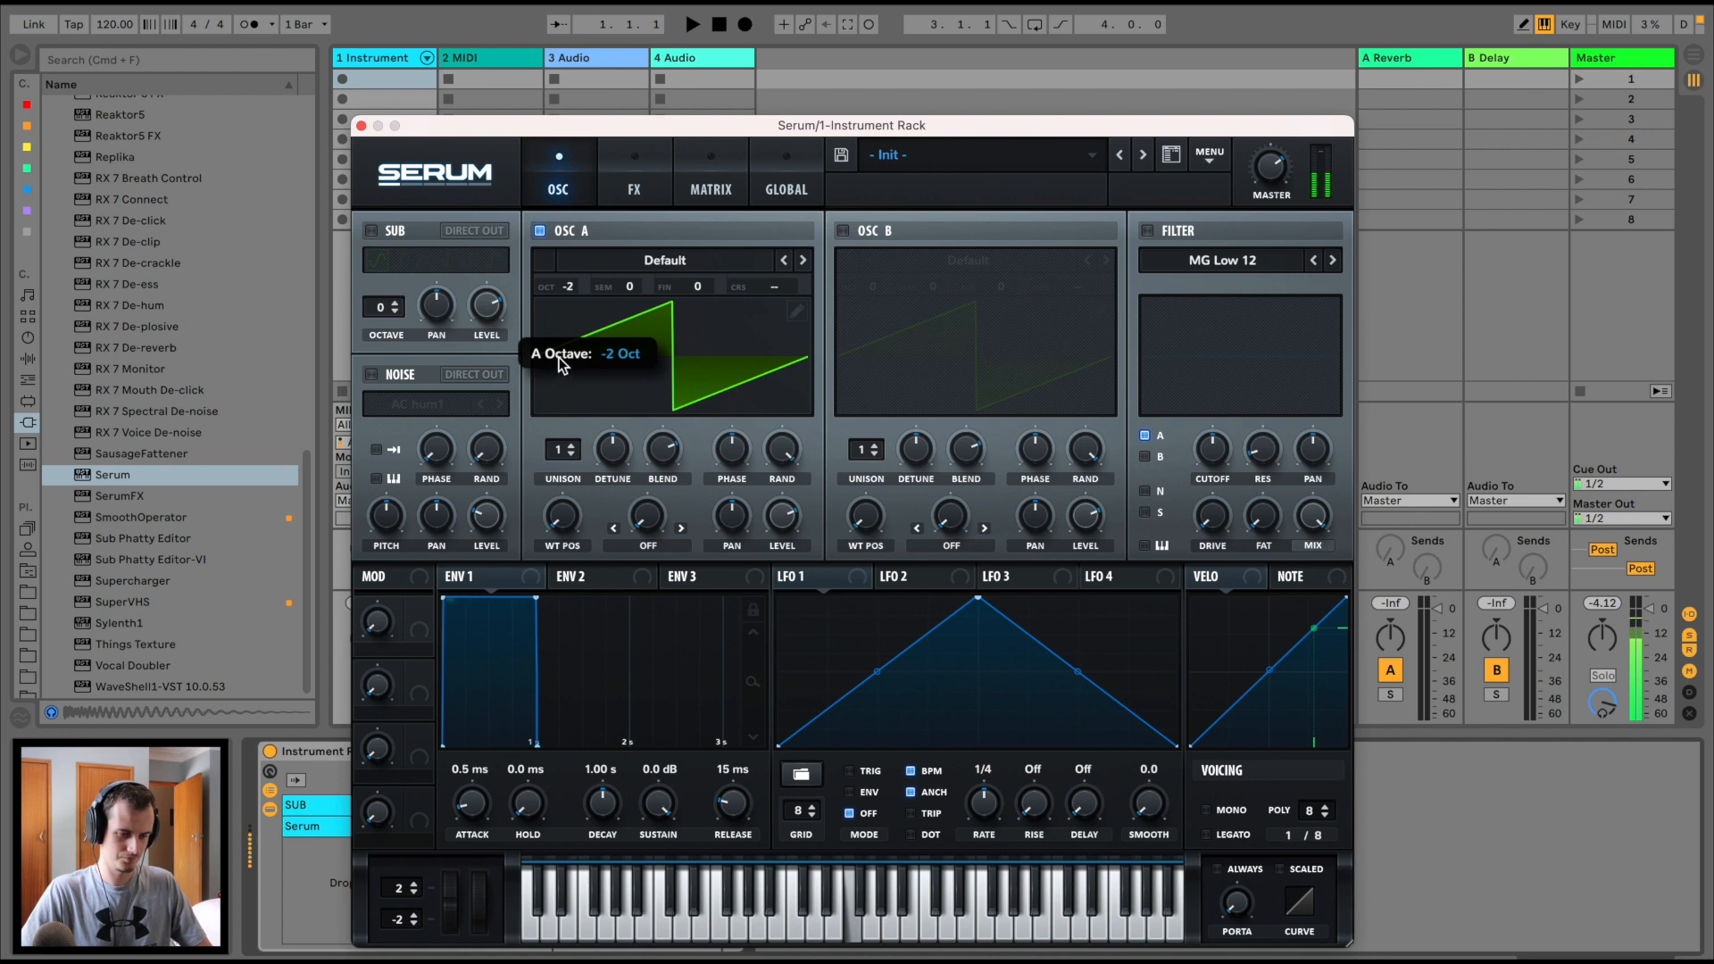
click(361, 126)
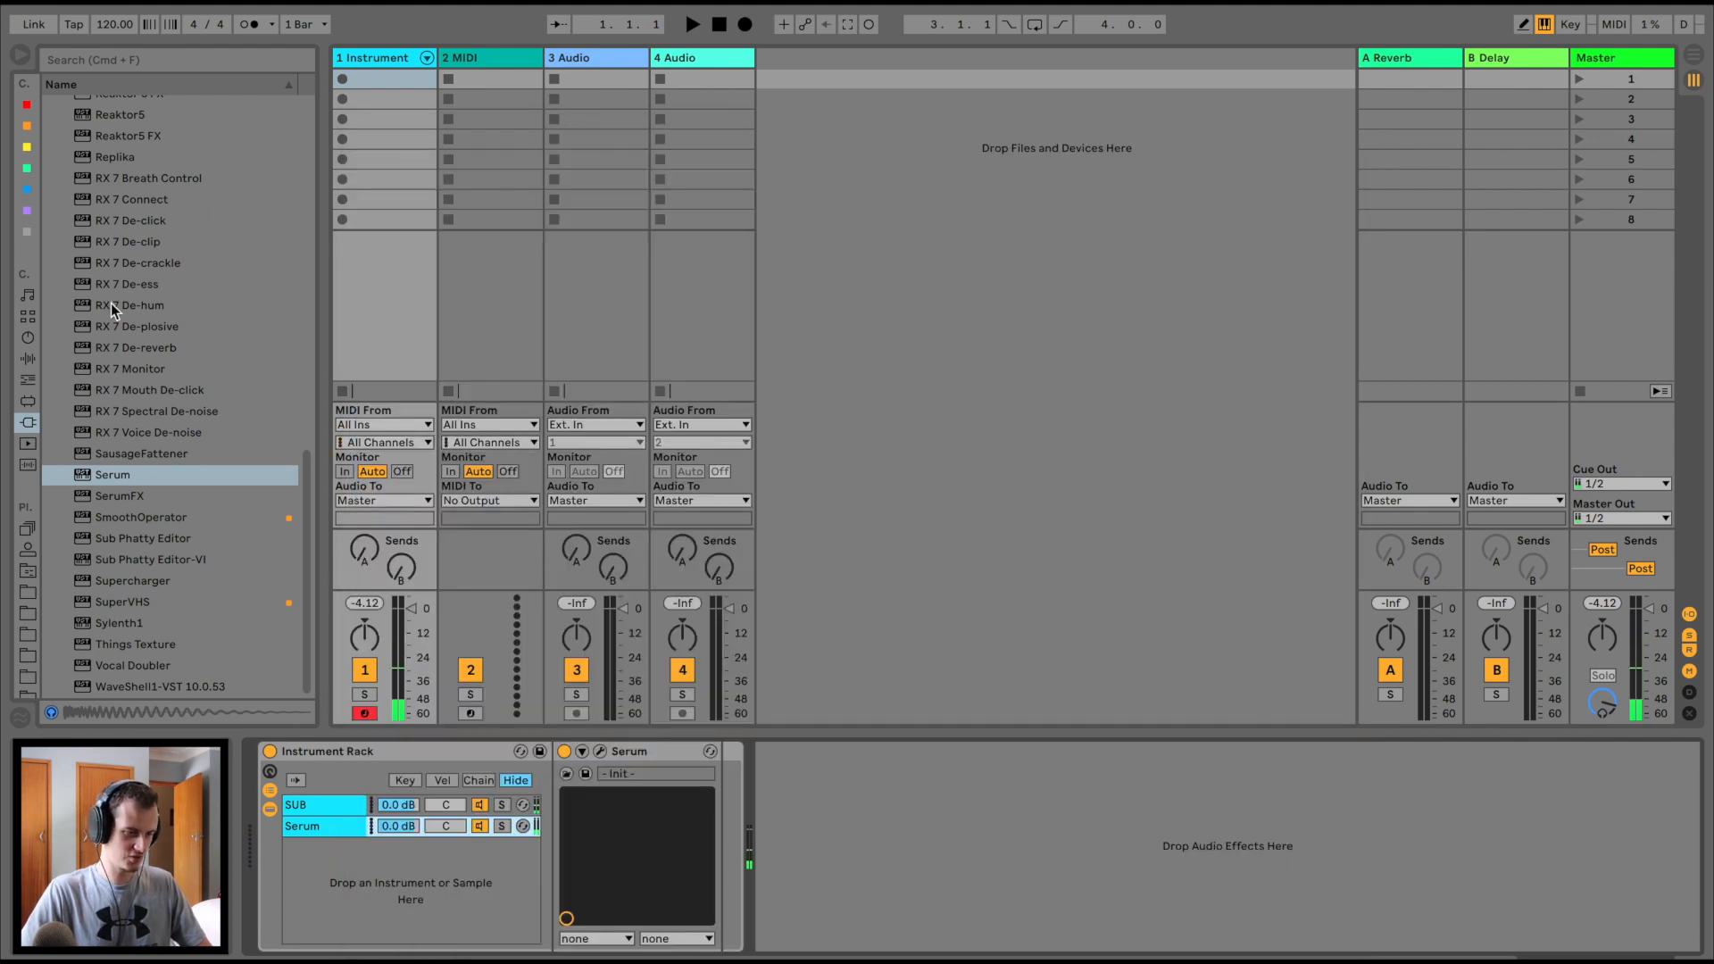
Reopen the second Serum and set oscillator A's octave to -3
click(25, 379)
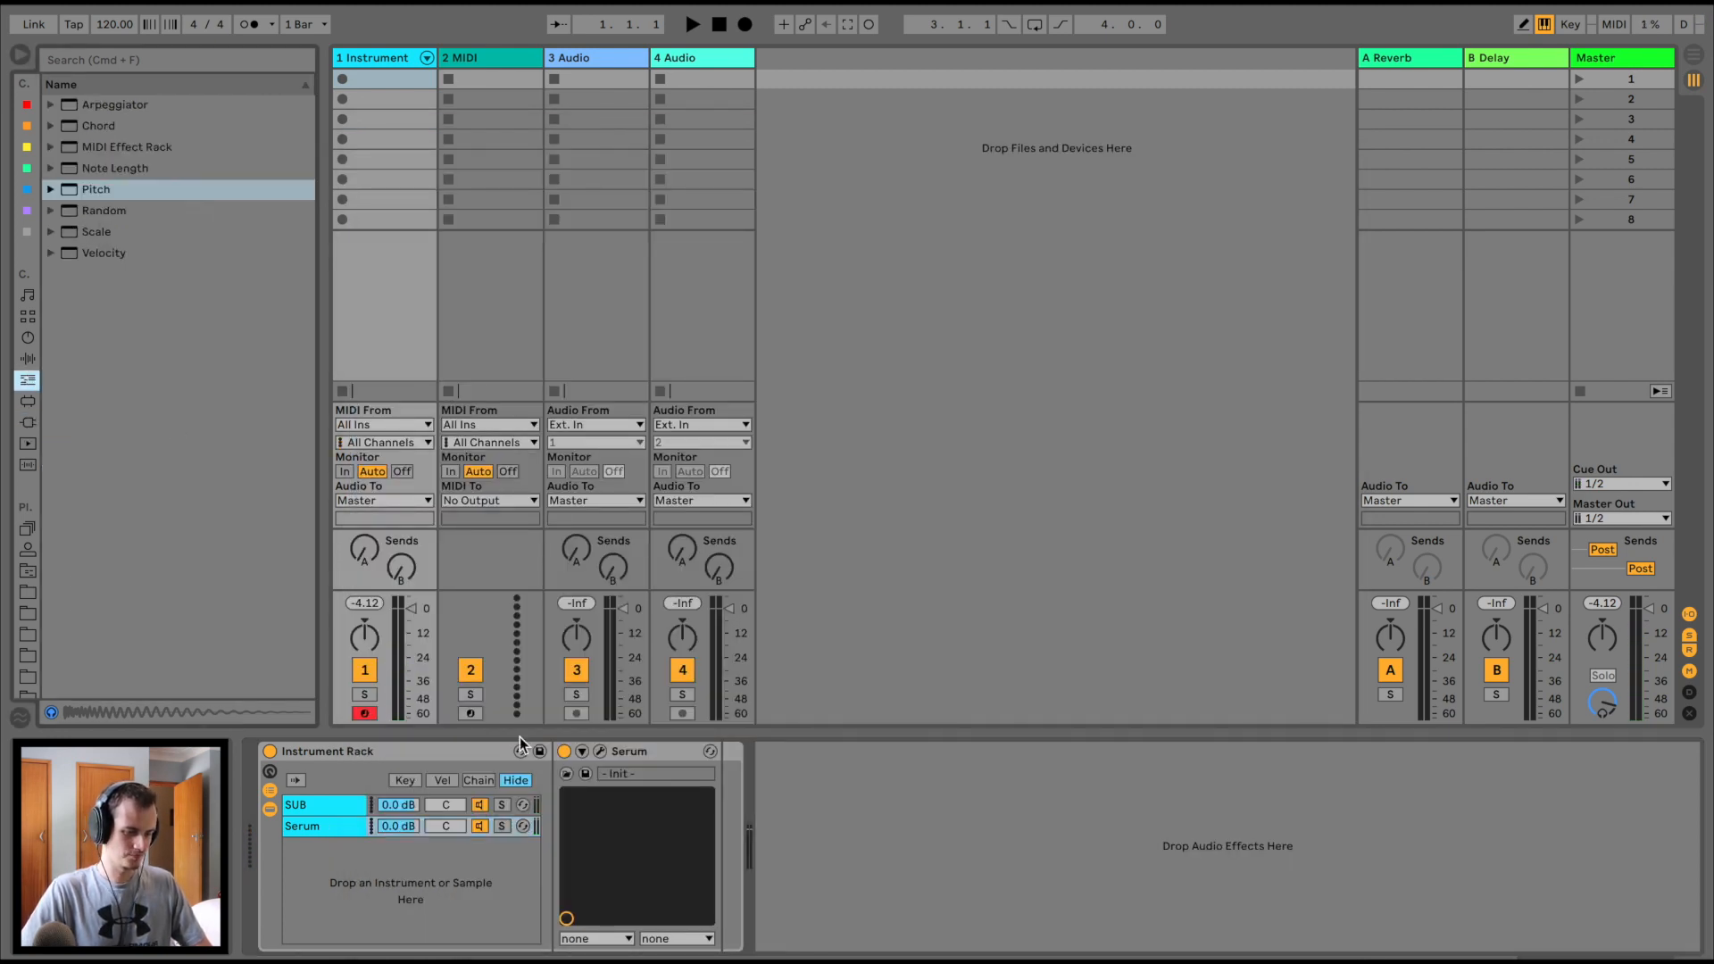
click(600, 752)
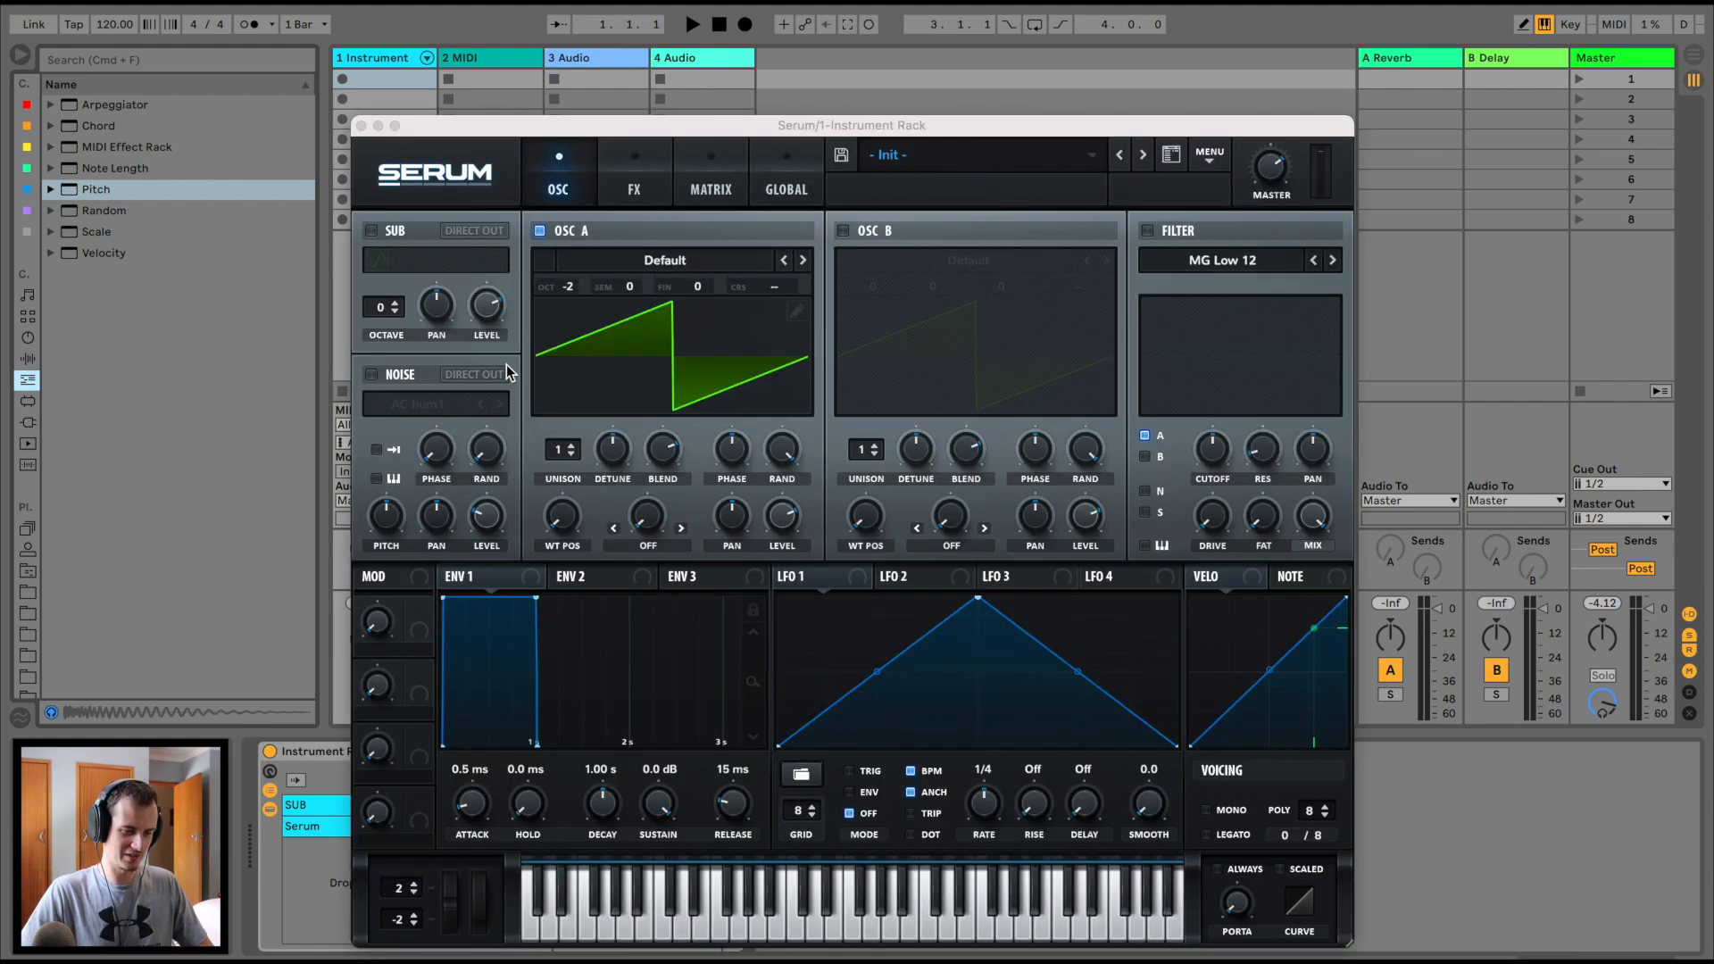
click(568, 290)
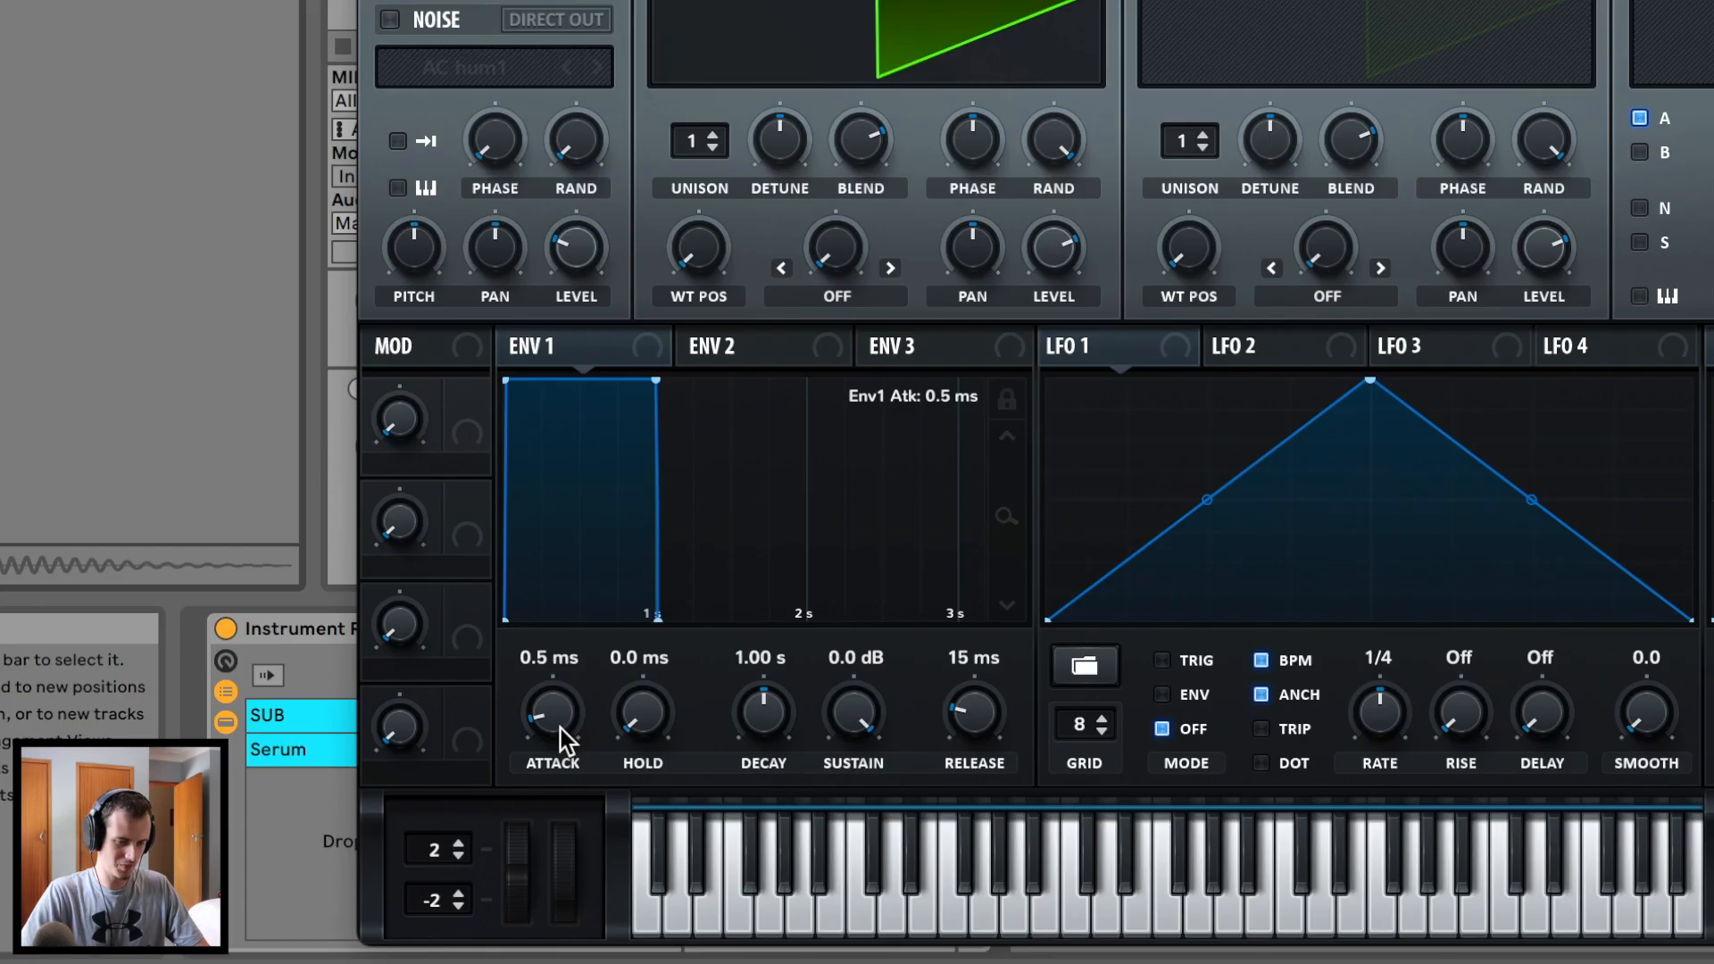
Shape Env 1 of the second Serum with 66 ms attack, 317 ms decay and -∞ dB sustain
drag(478, 815, 486, 777)
drag(575, 666, 575, 667)
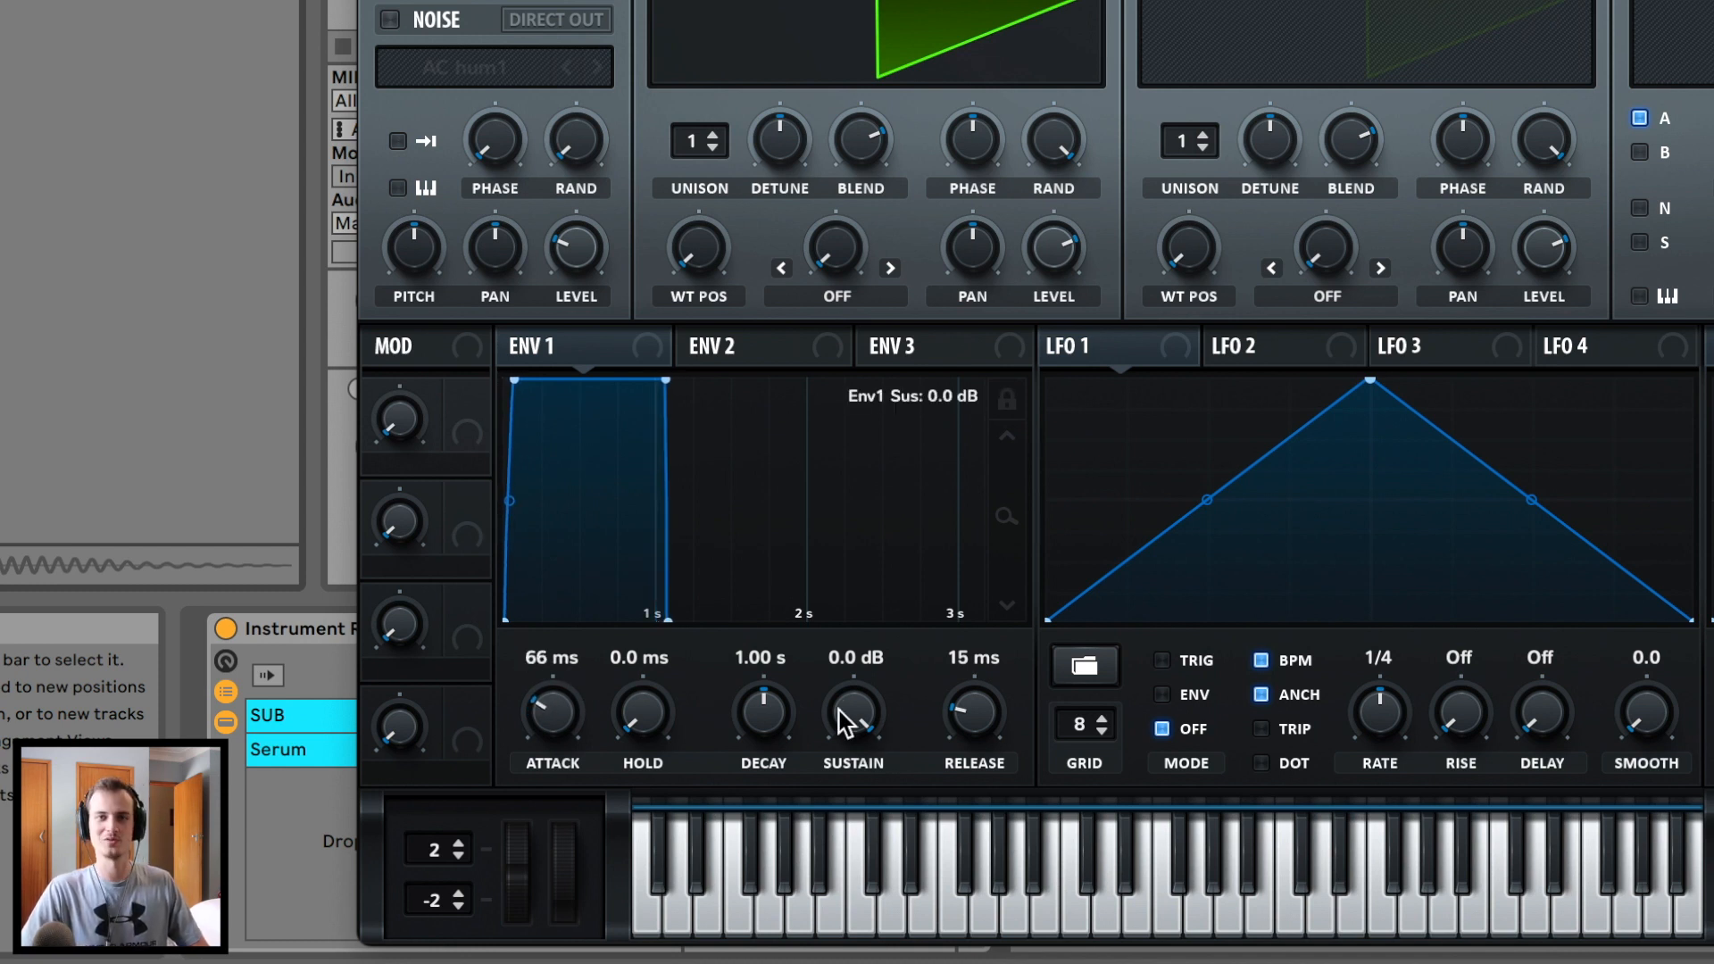
drag(839, 710, 769, 774)
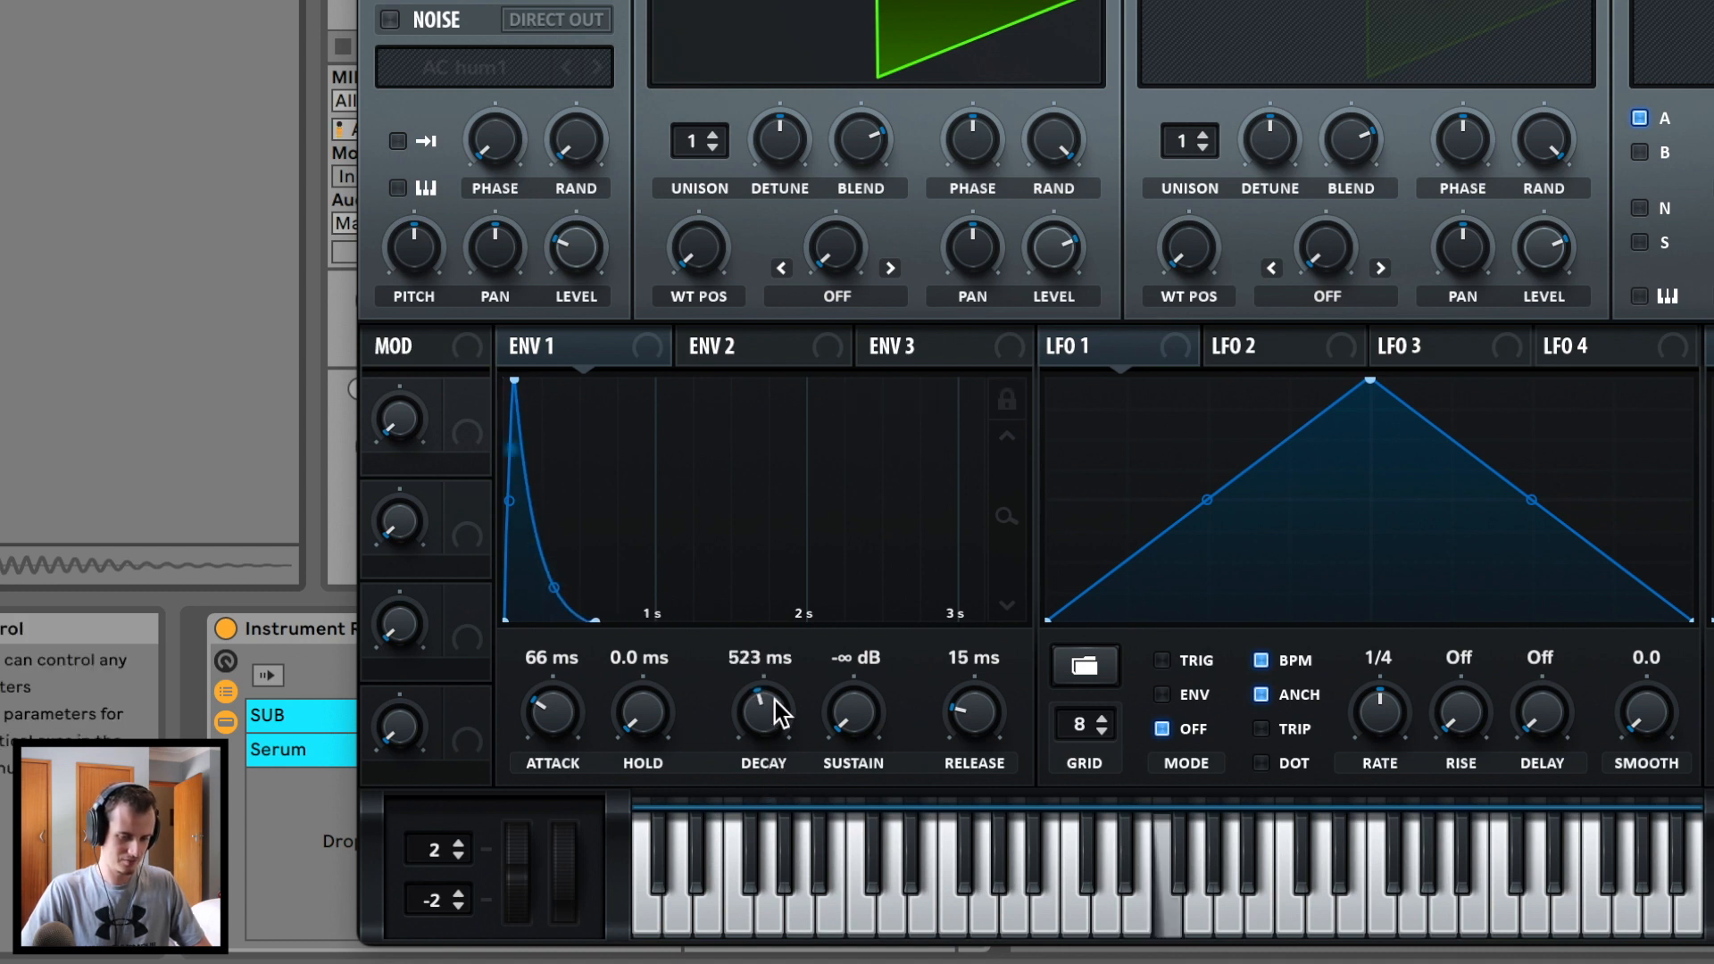
mouse_move(773, 700)
mouse_down()
mouse_move(781, 728)
mouse_move(774, 713)
mouse_up()
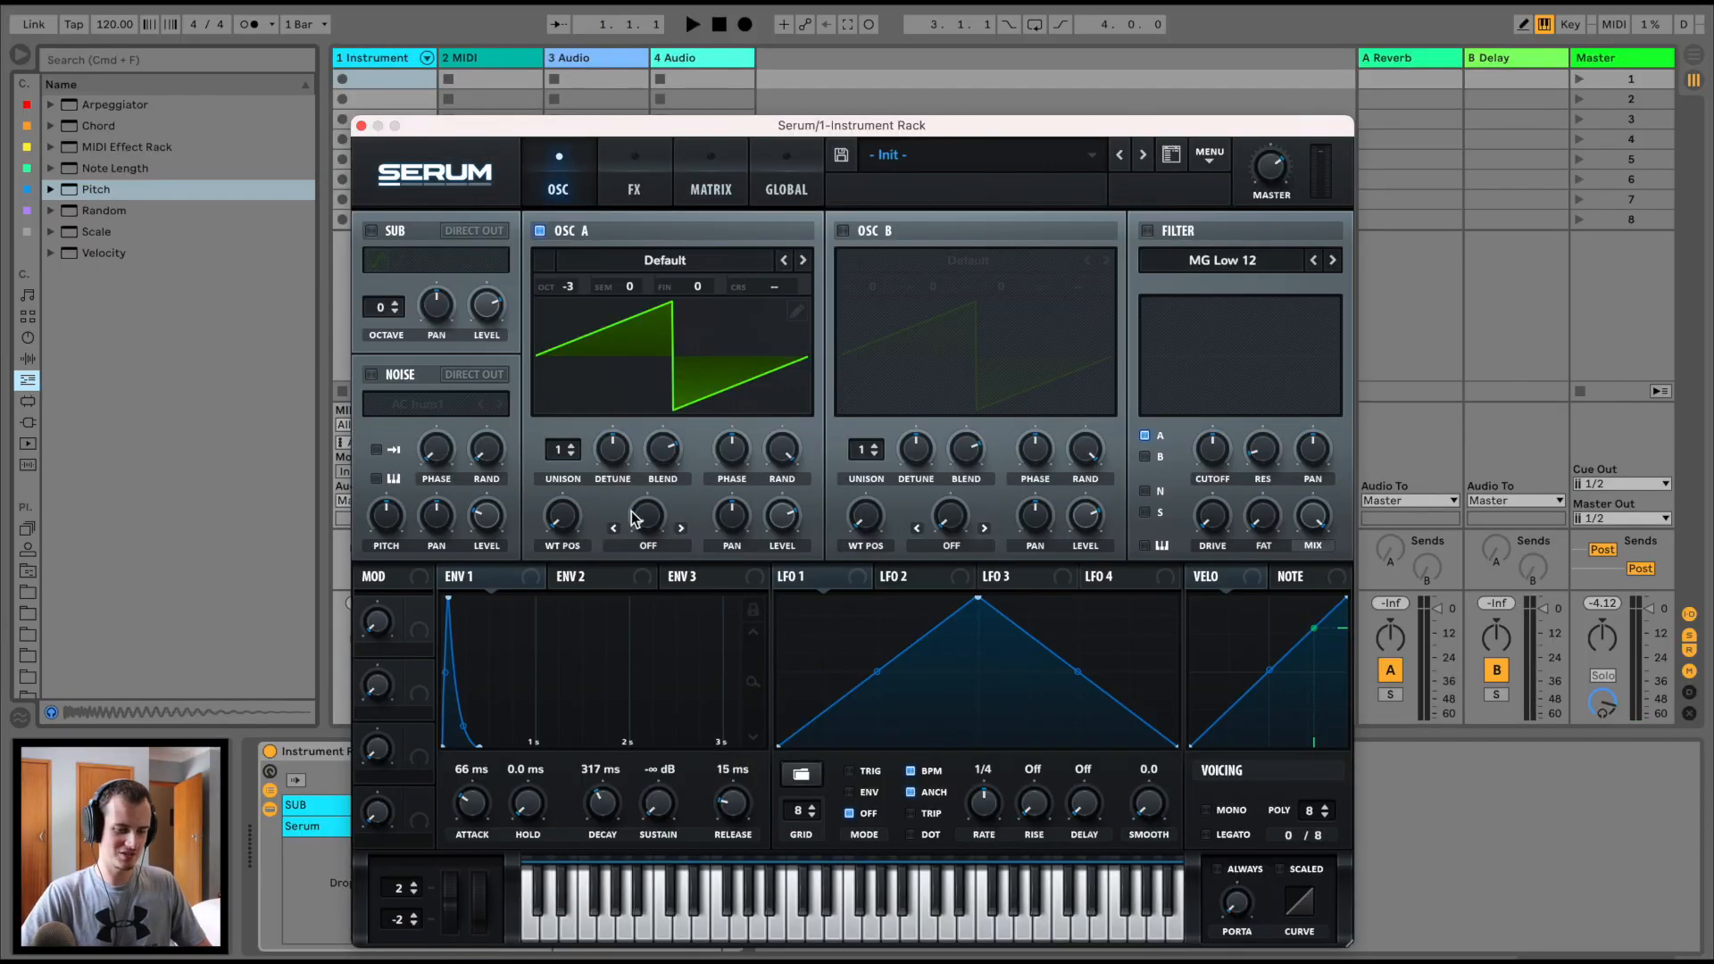
Load the Spectral wavetable Monster 5 [SL] into oscillator A and try out its wavetable position
click(672, 260)
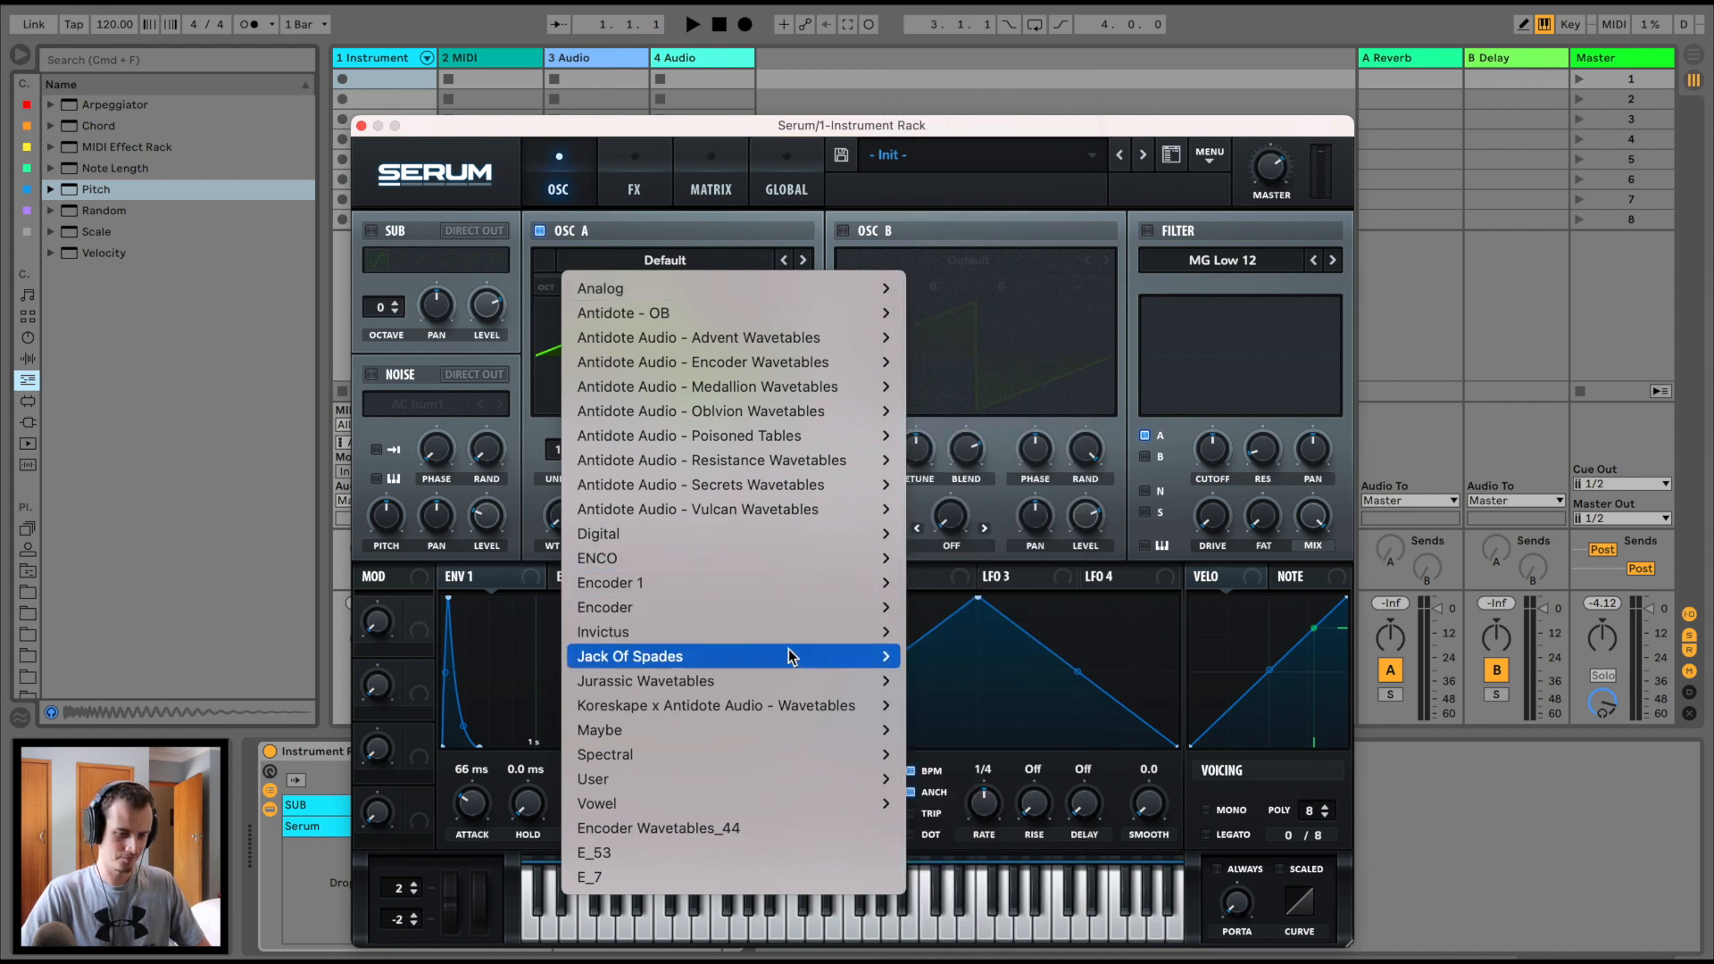
mouse_move(789, 737)
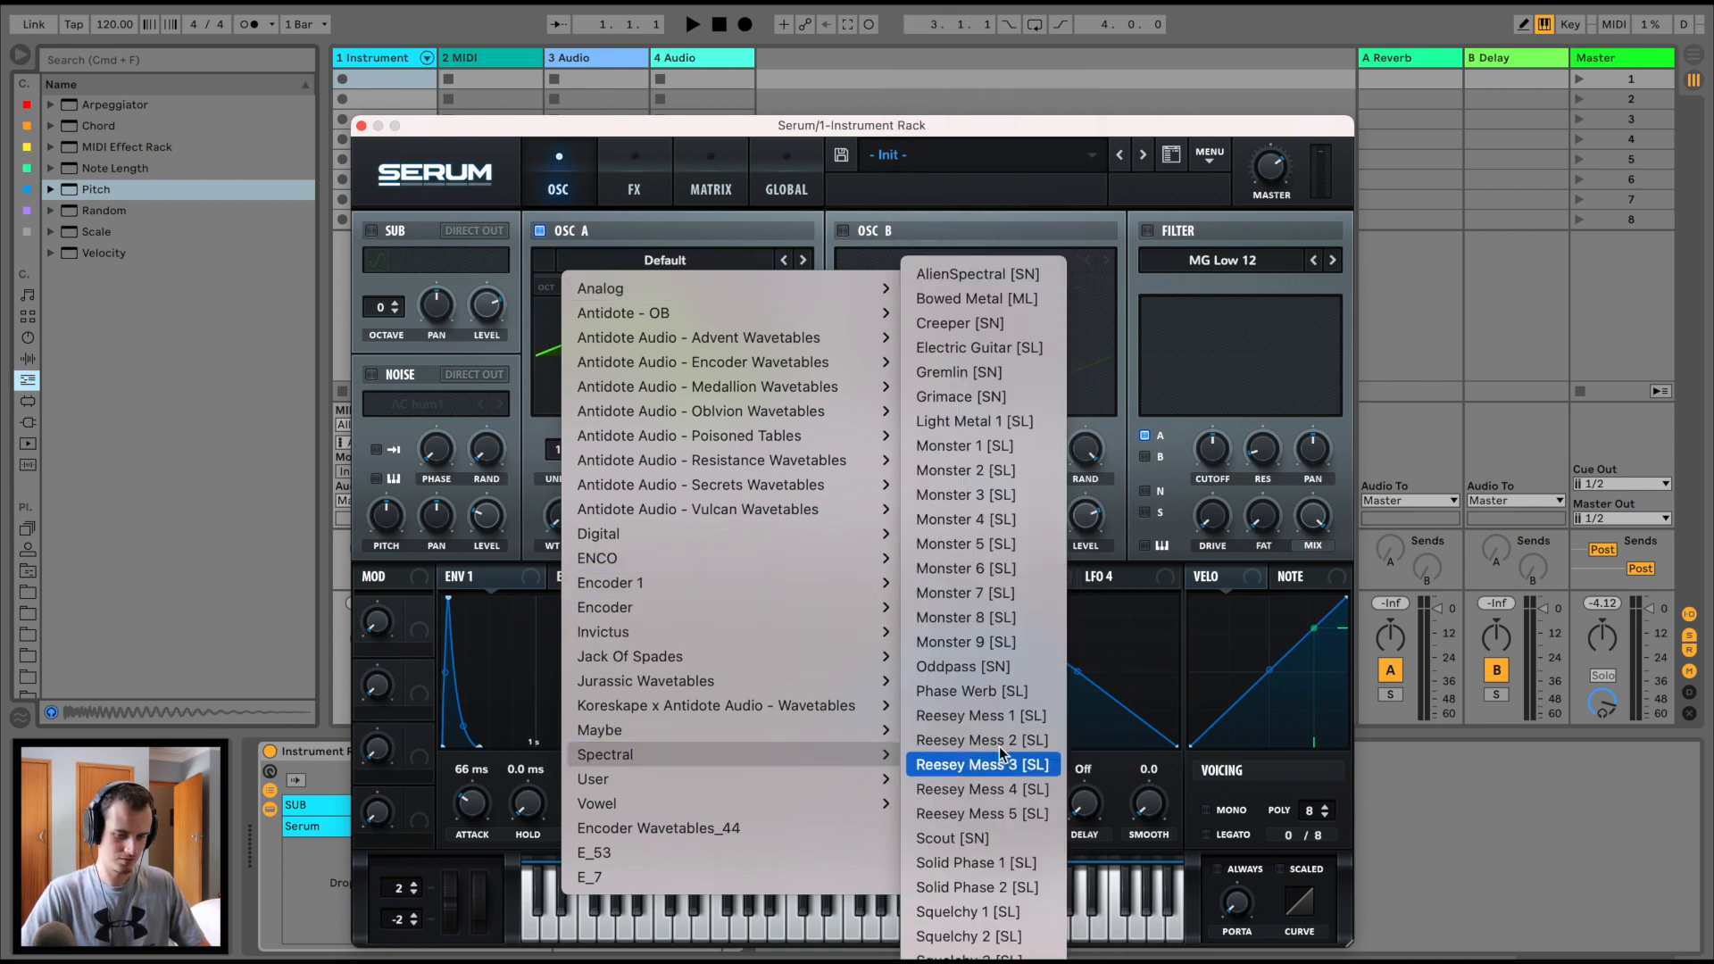
click(977, 544)
drag(568, 517, 555, 570)
Assign LFO 1 to oscillator A's wavetable position and set the LFO mode to Off
mouse_move(795, 578)
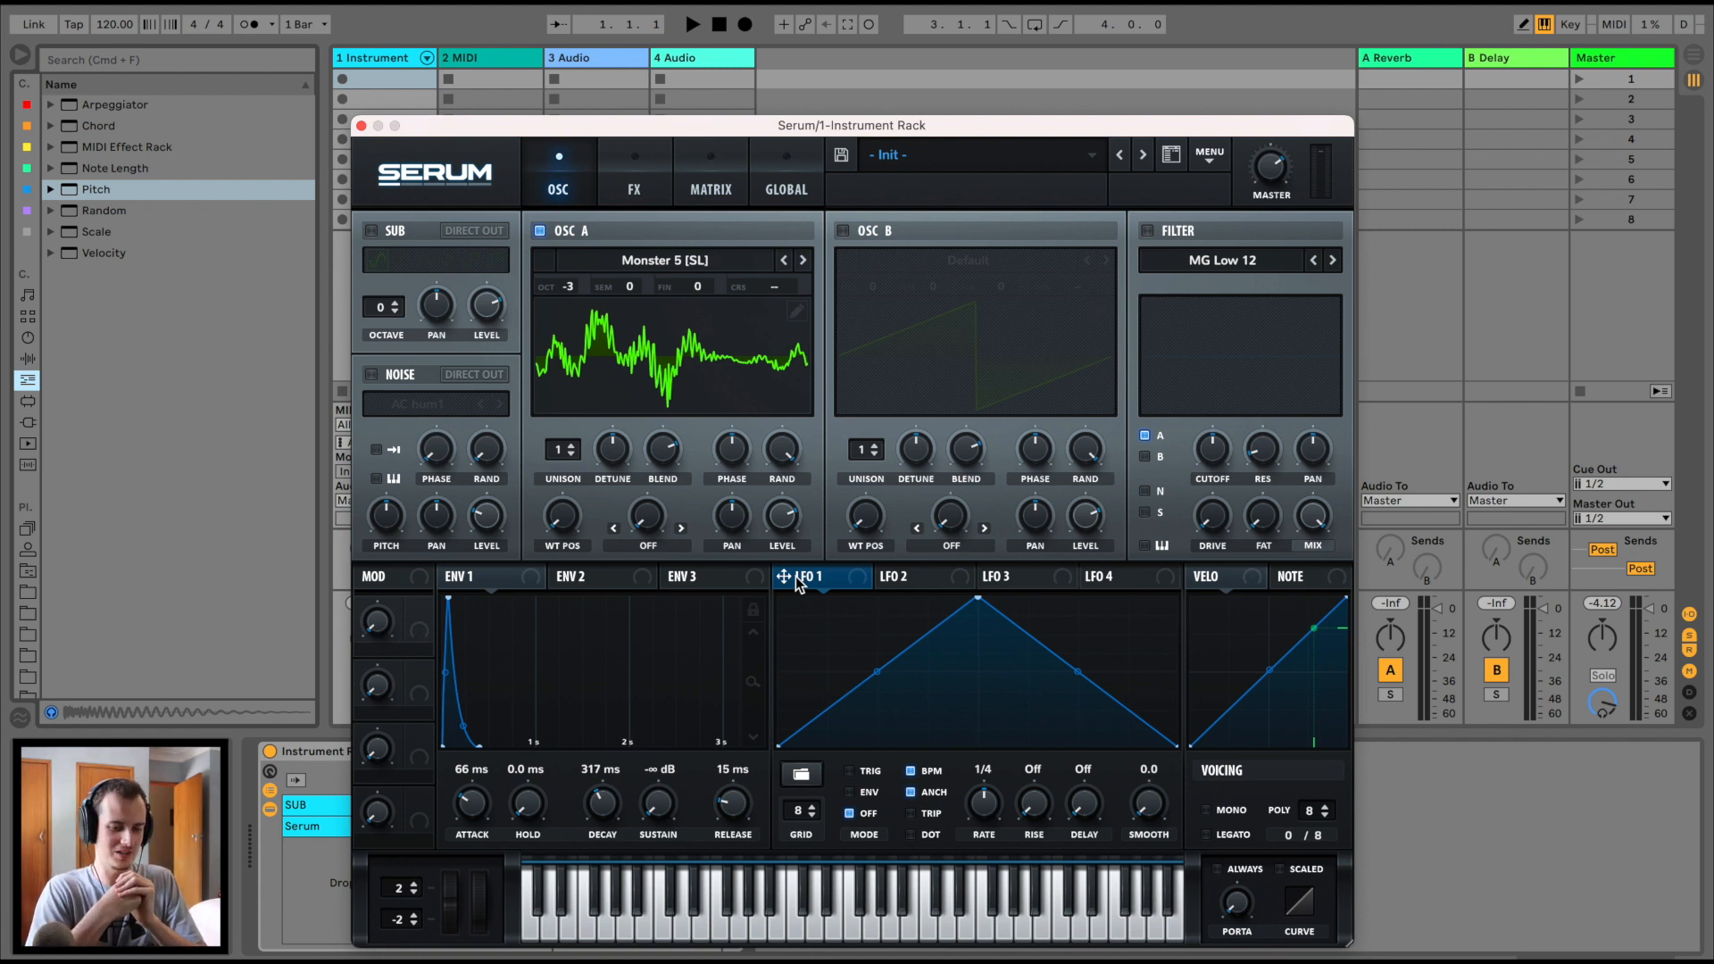
drag(801, 577, 564, 519)
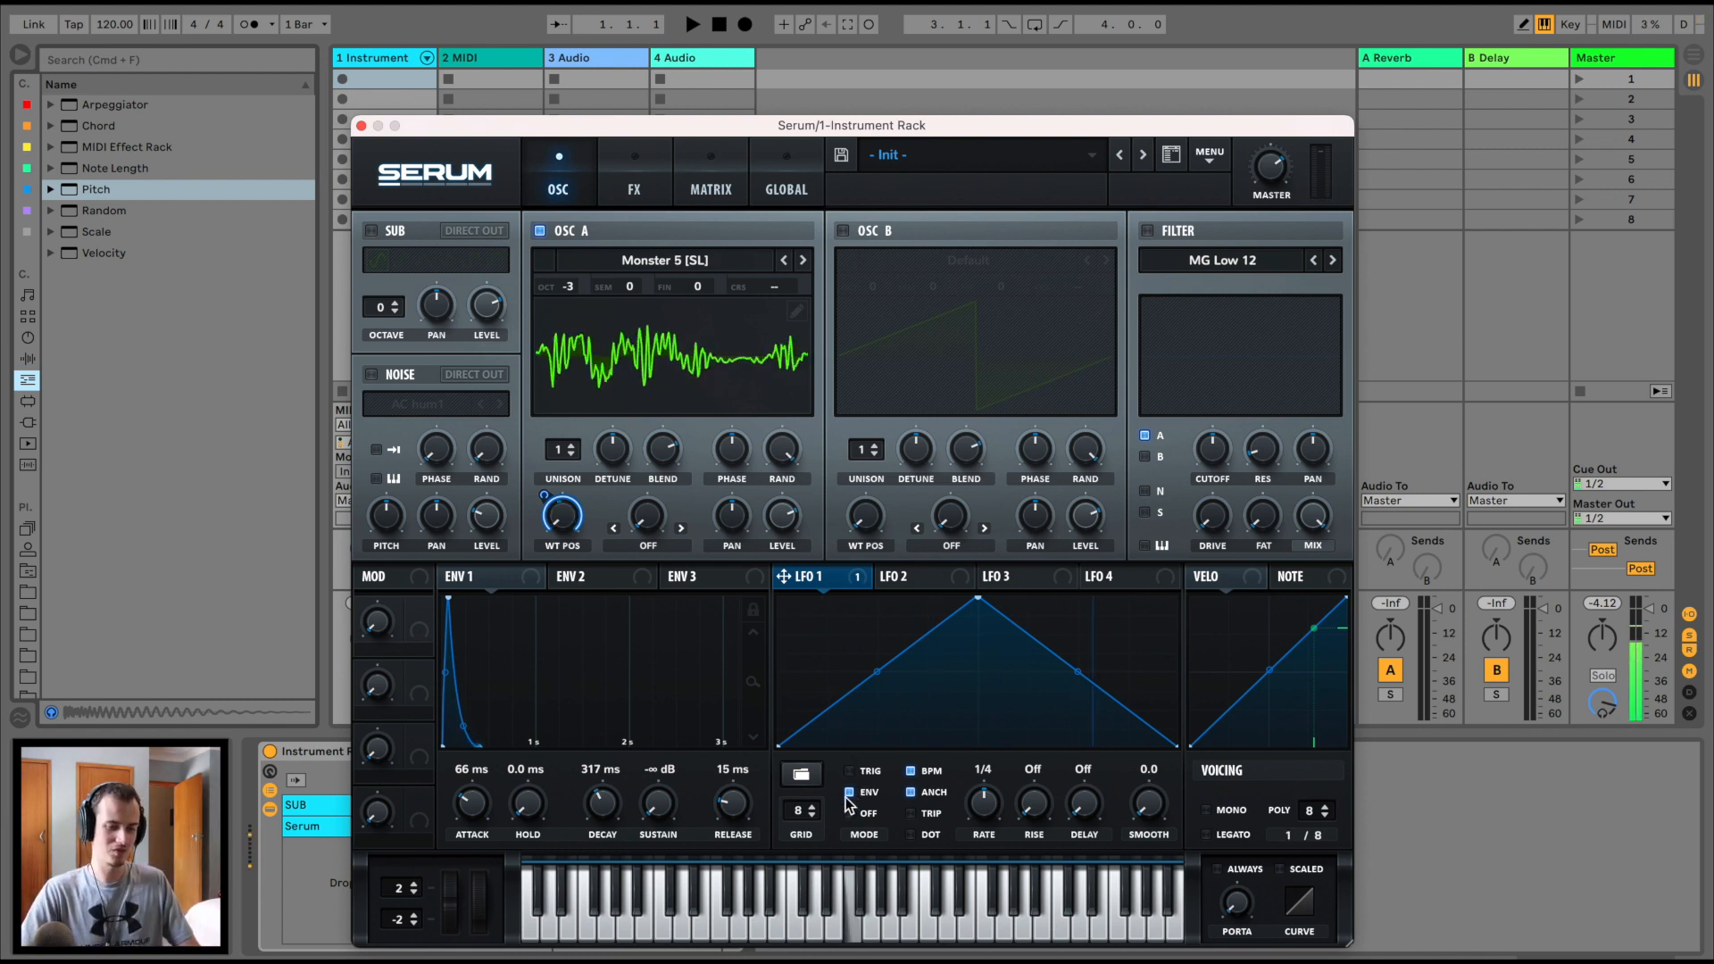
click(849, 813)
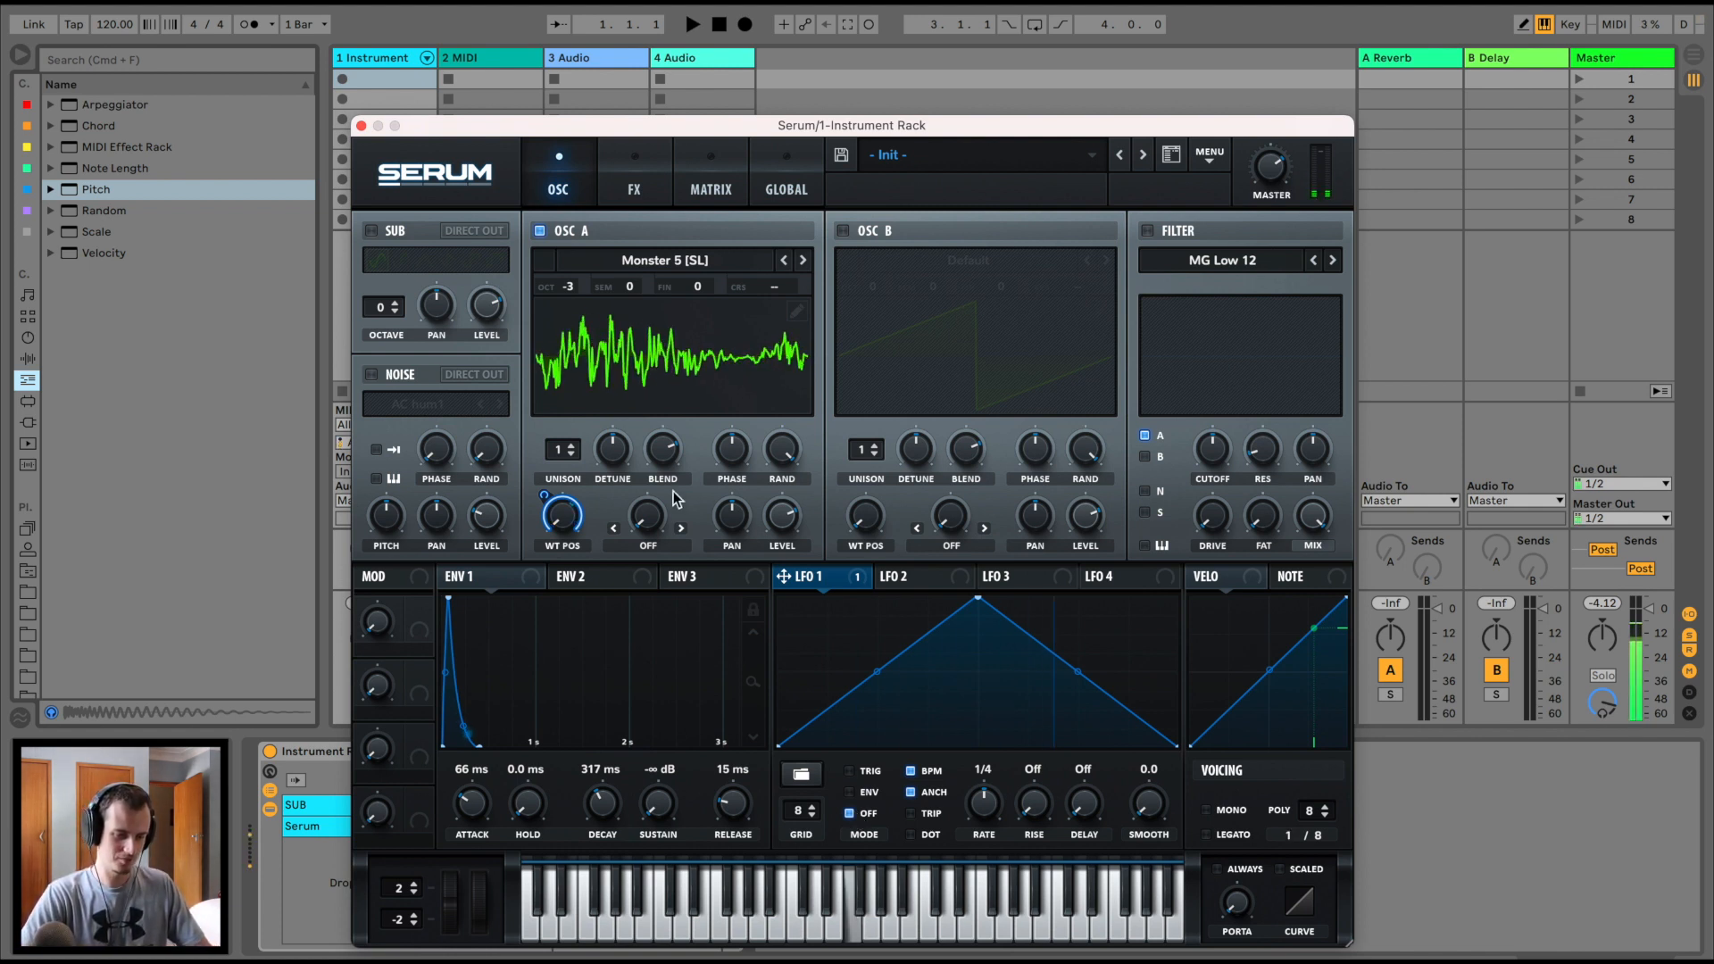
mouse_move(550, 530)
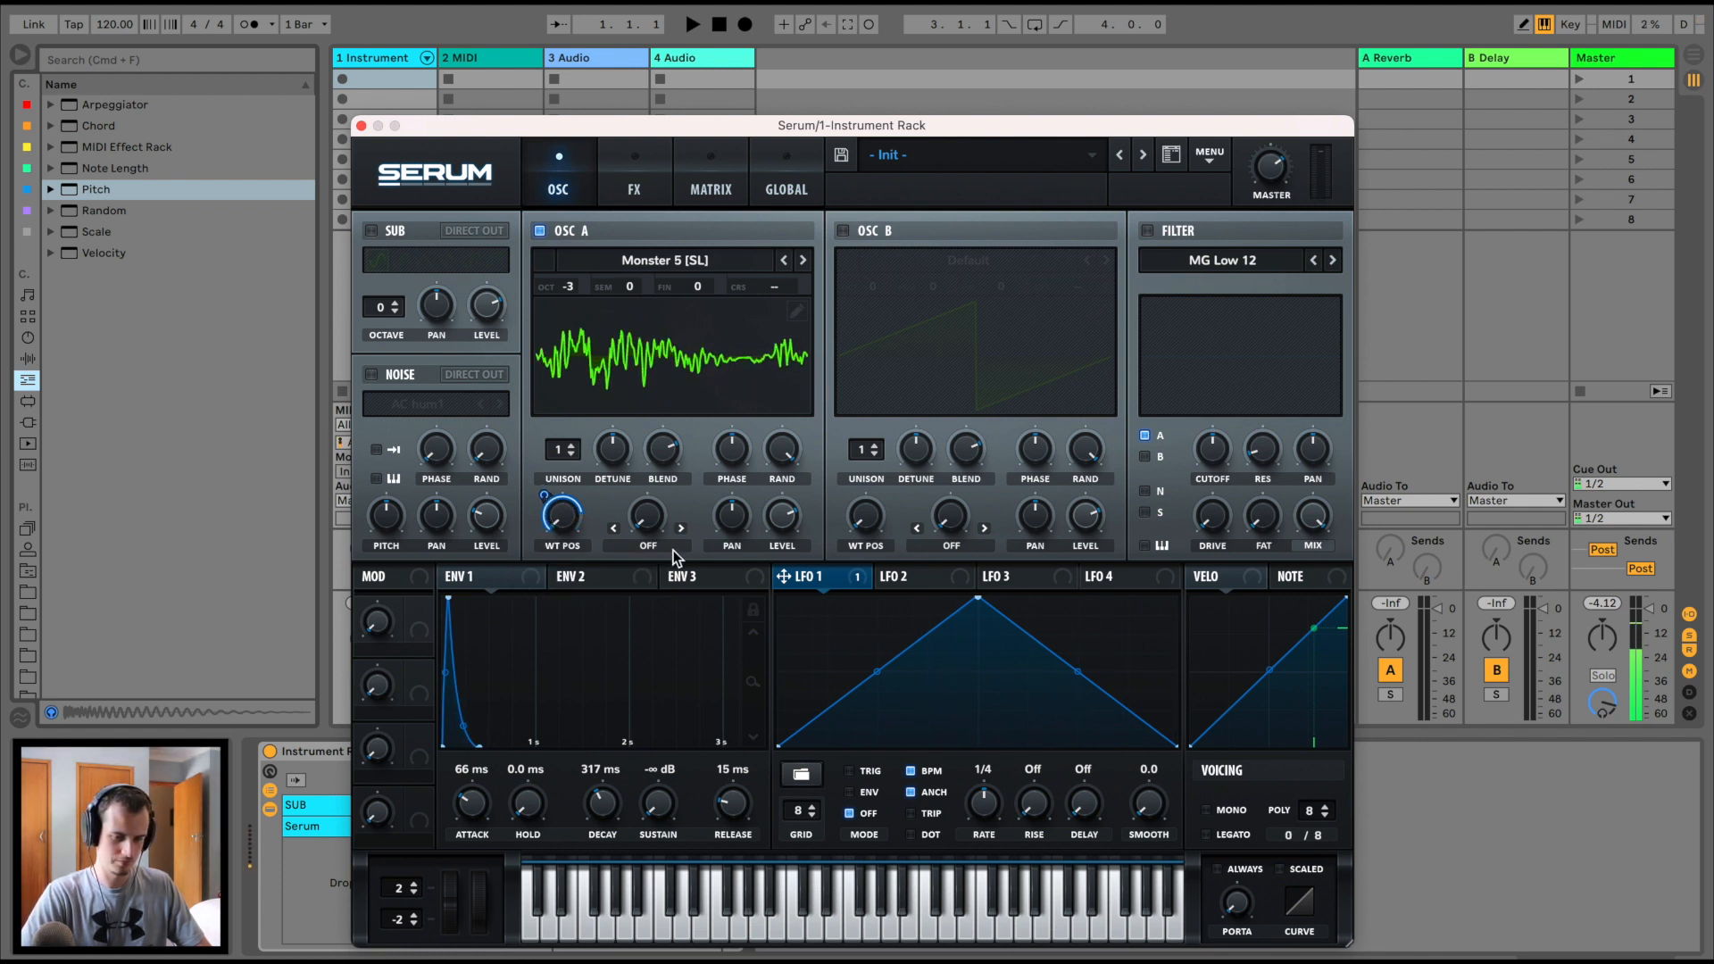
Enable oscillator B, set oscillator A's warp mode to FM (From B), and modulate the warp with a reduced Env 1 amount
click(842, 231)
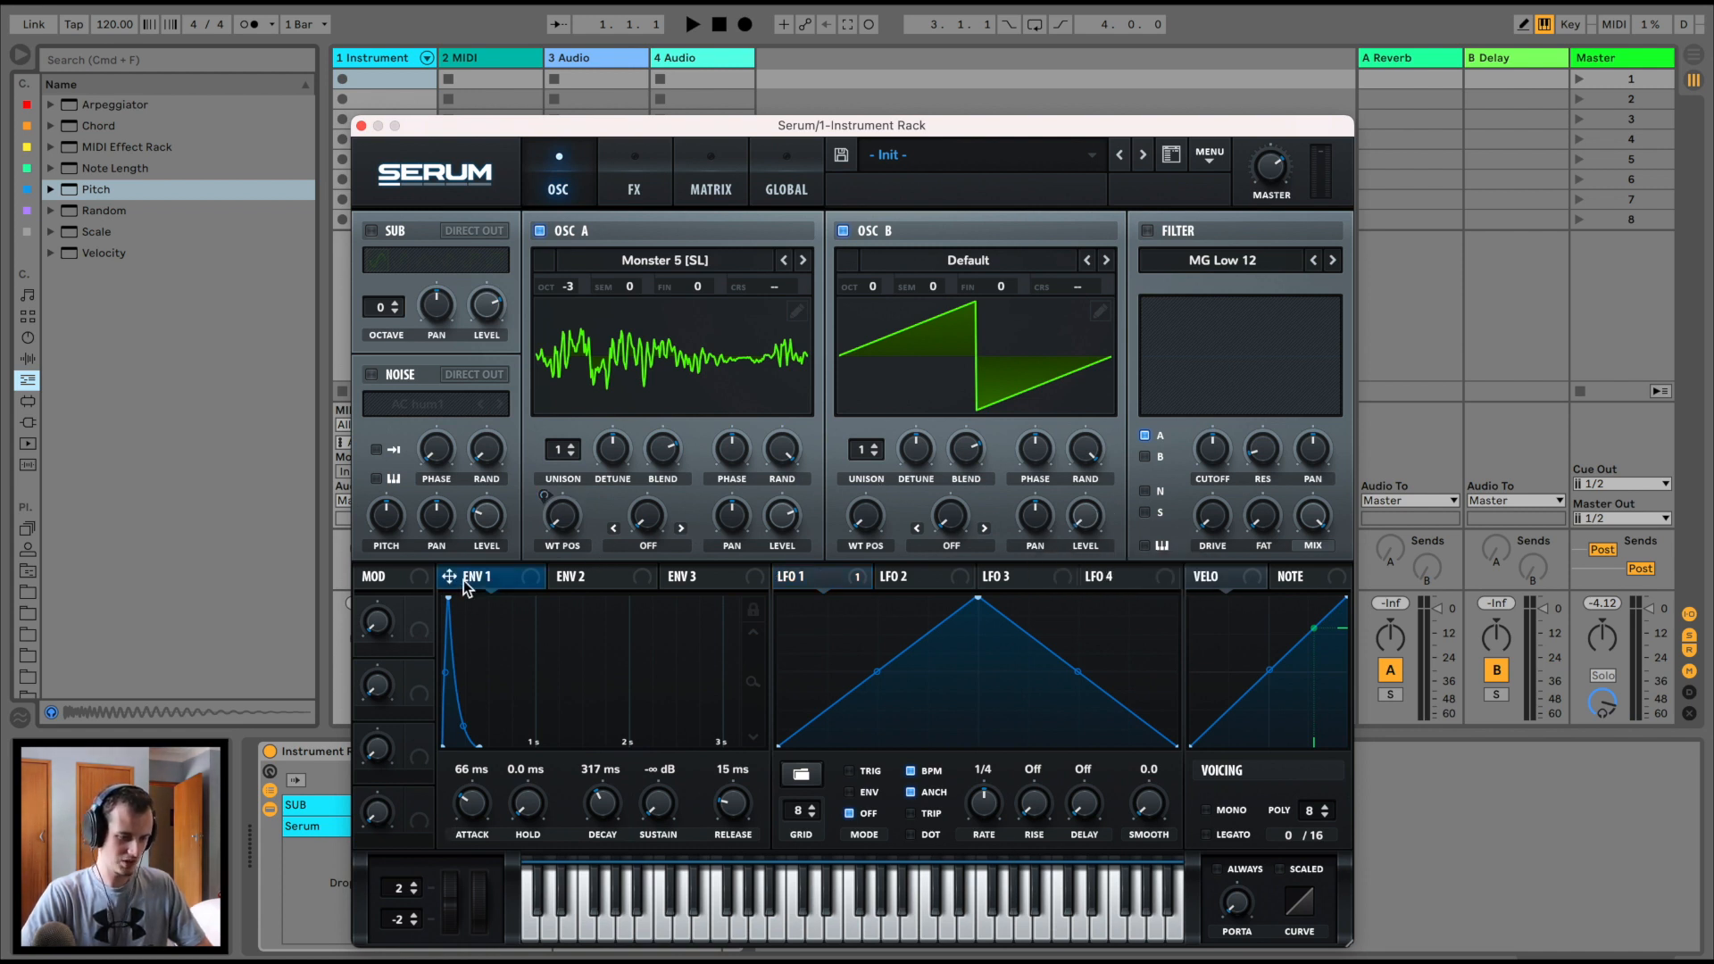
drag(449, 582, 647, 516)
click(648, 545)
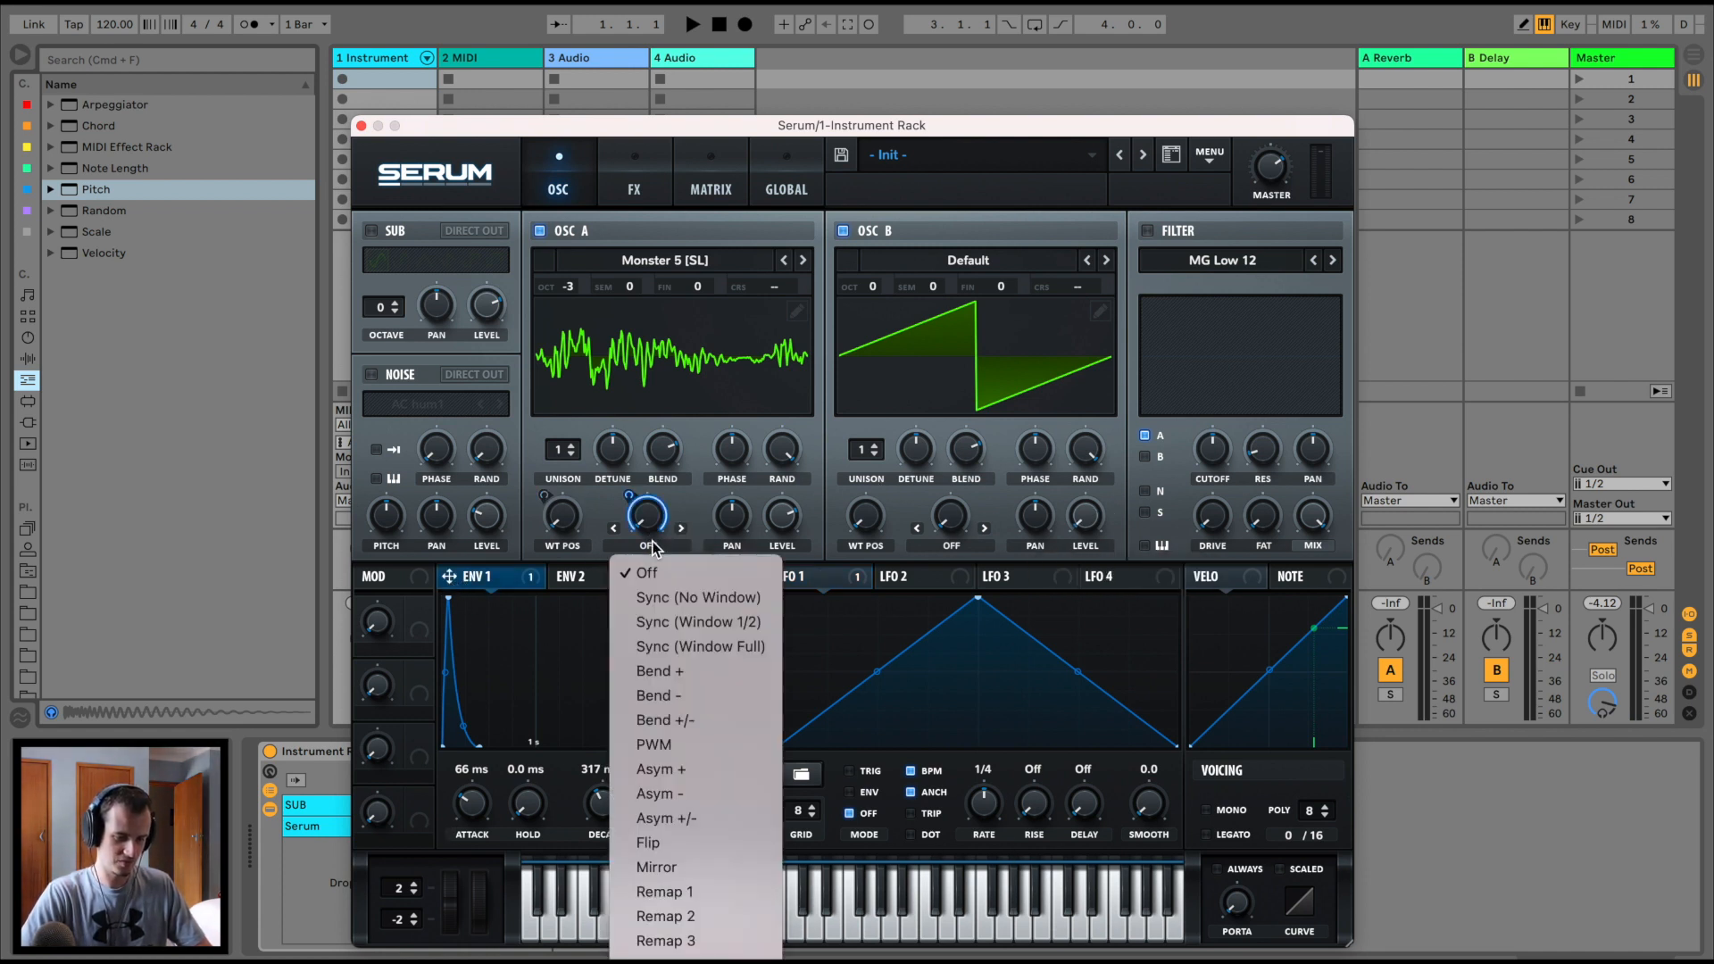
click(700, 923)
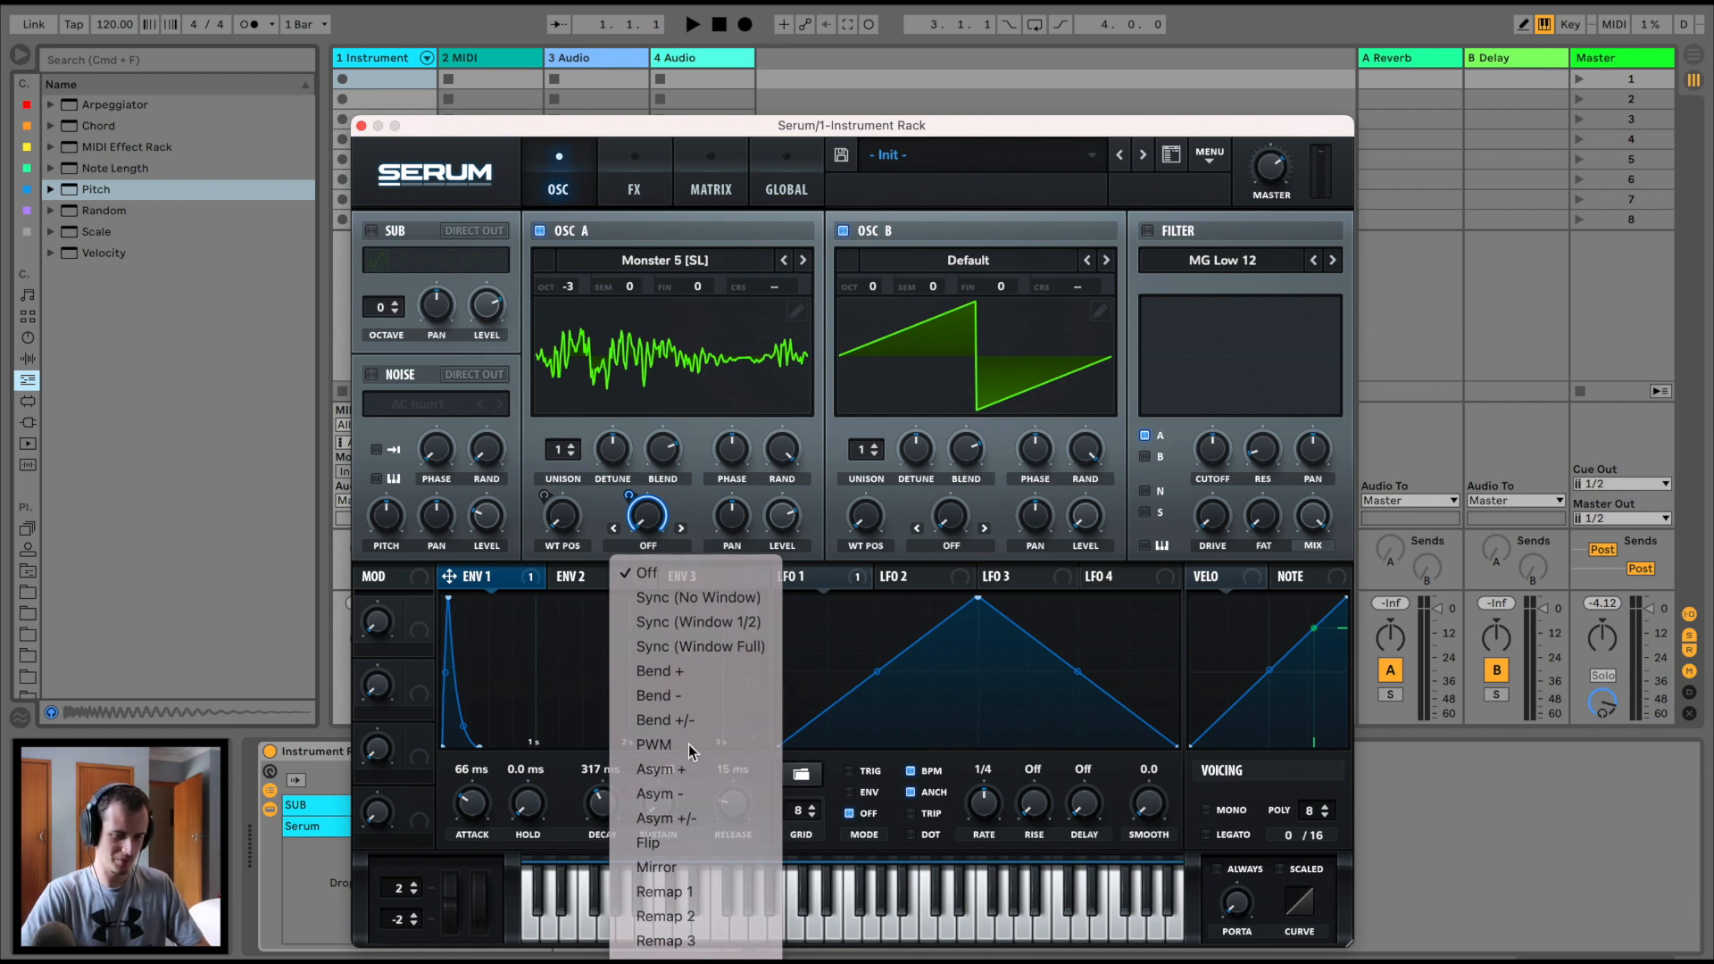
mouse_move(657, 527)
mouse_down()
mouse_move(660, 455)
mouse_move(631, 526)
mouse_up()
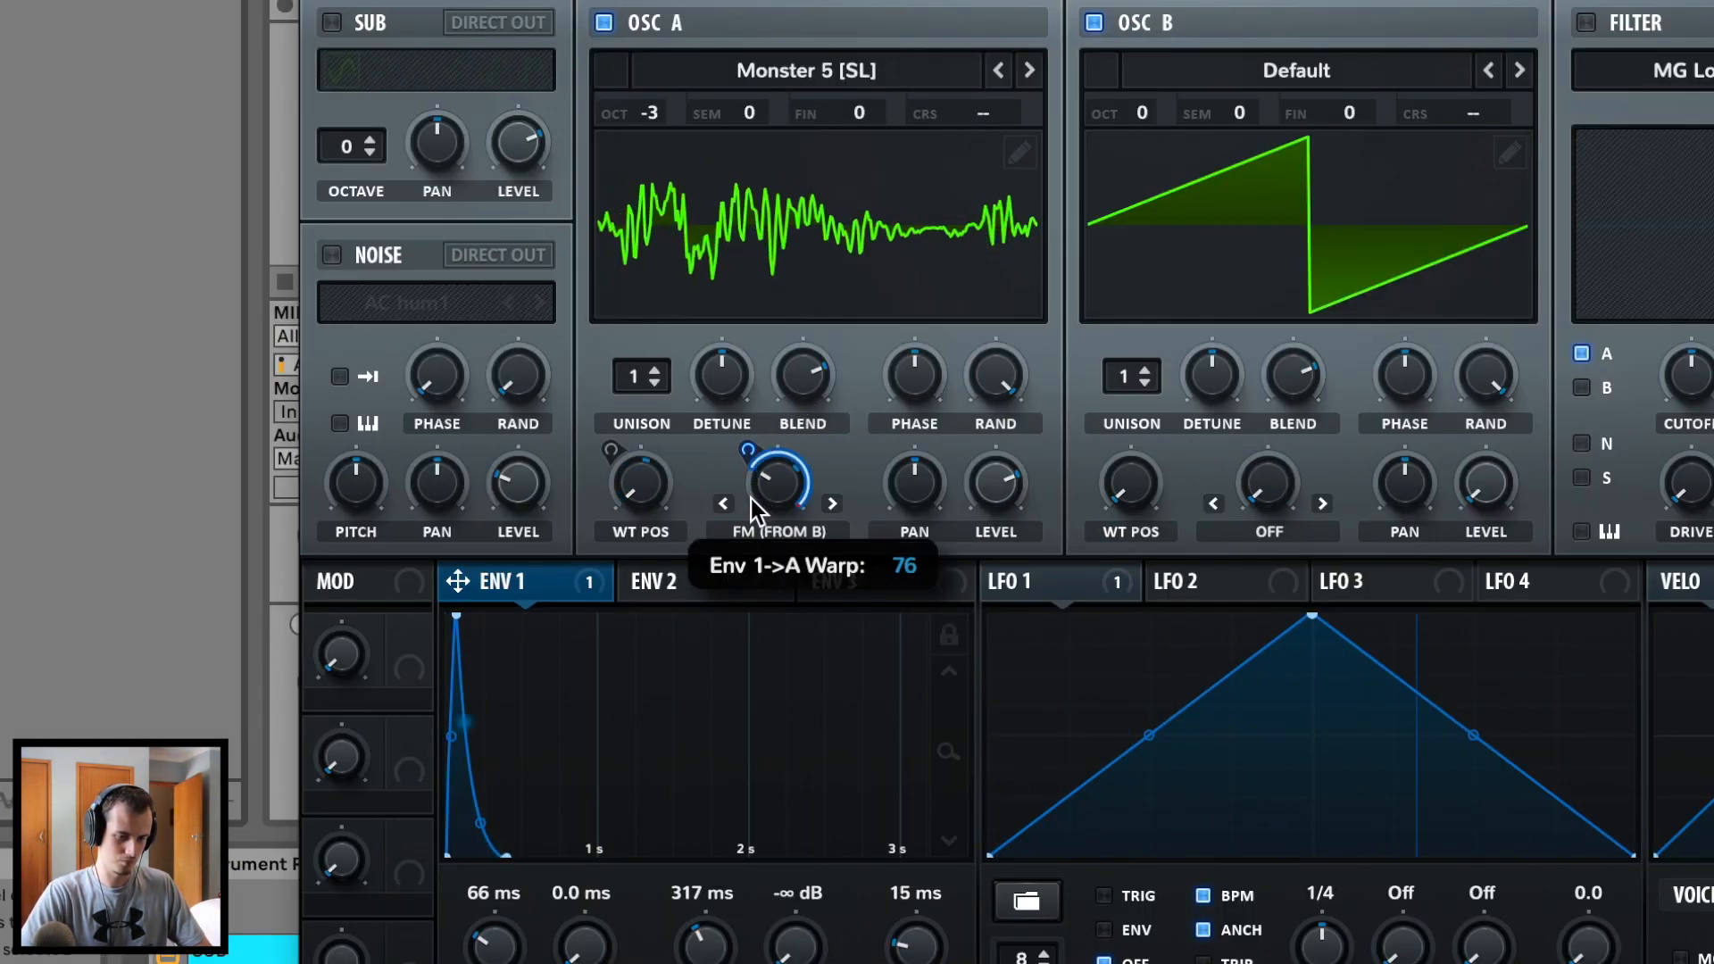
mouse_move(752, 499)
mouse_down()
mouse_move(726, 616)
mouse_move(775, 502)
mouse_up()
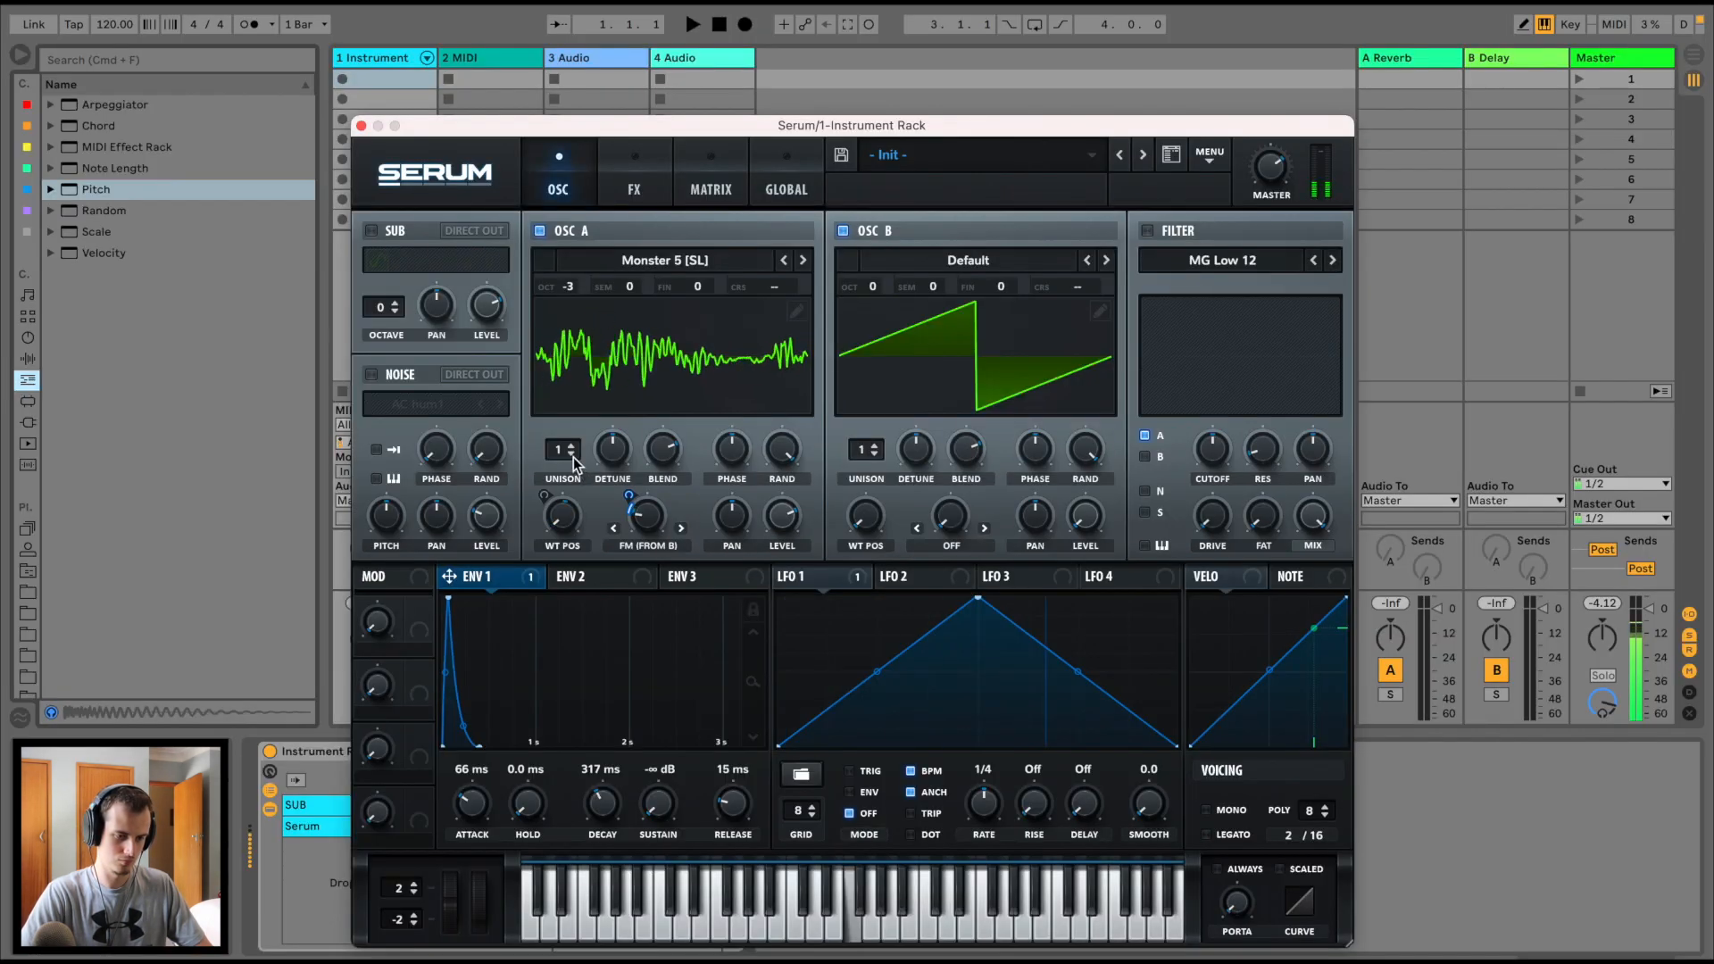
Set oscillator A's unison to 2 voices
click(654, 370)
drag(575, 452, 597, 409)
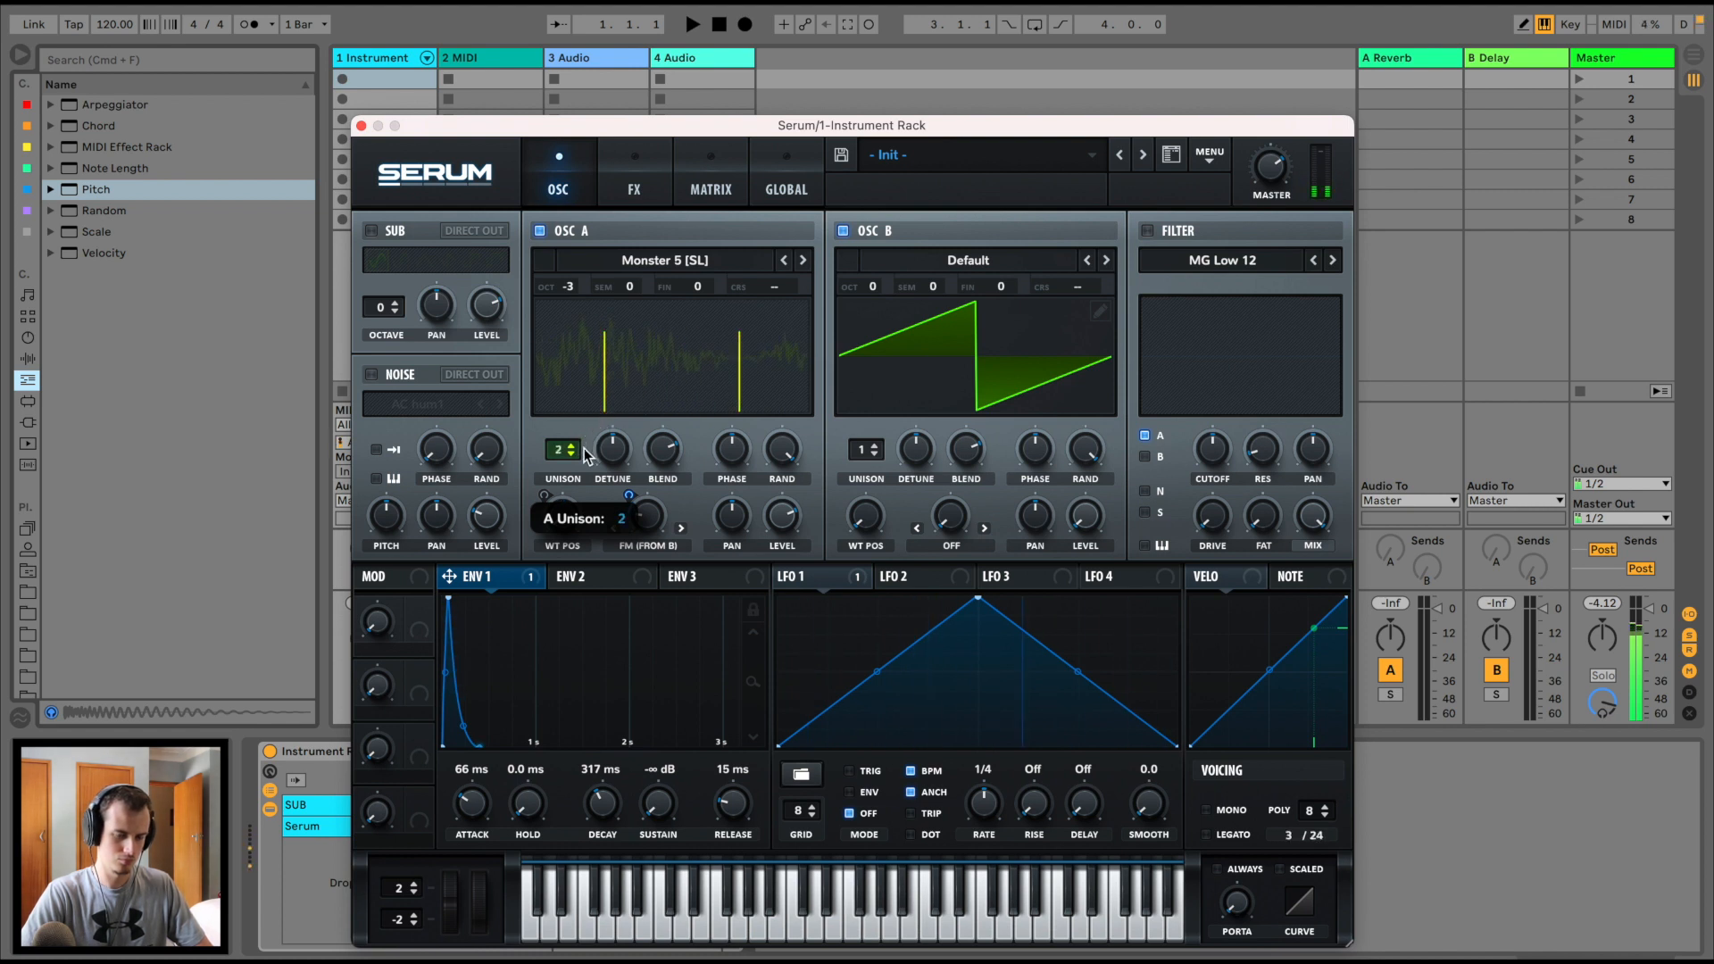
click(644, 187)
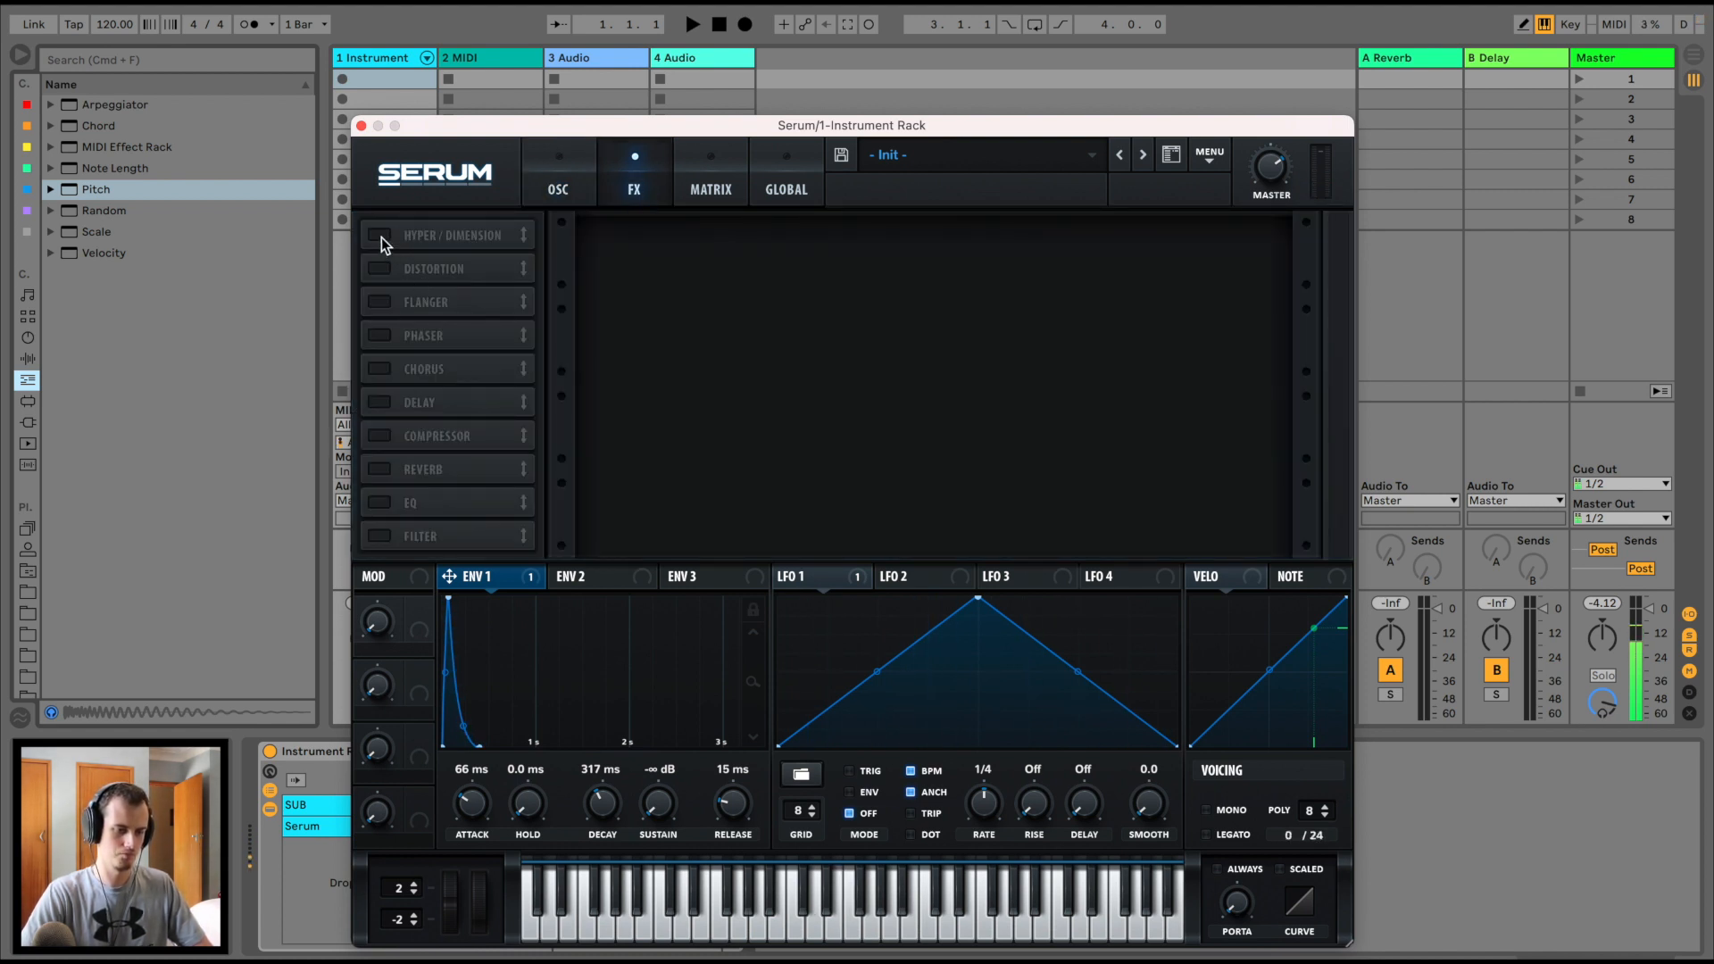
click(541, 180)
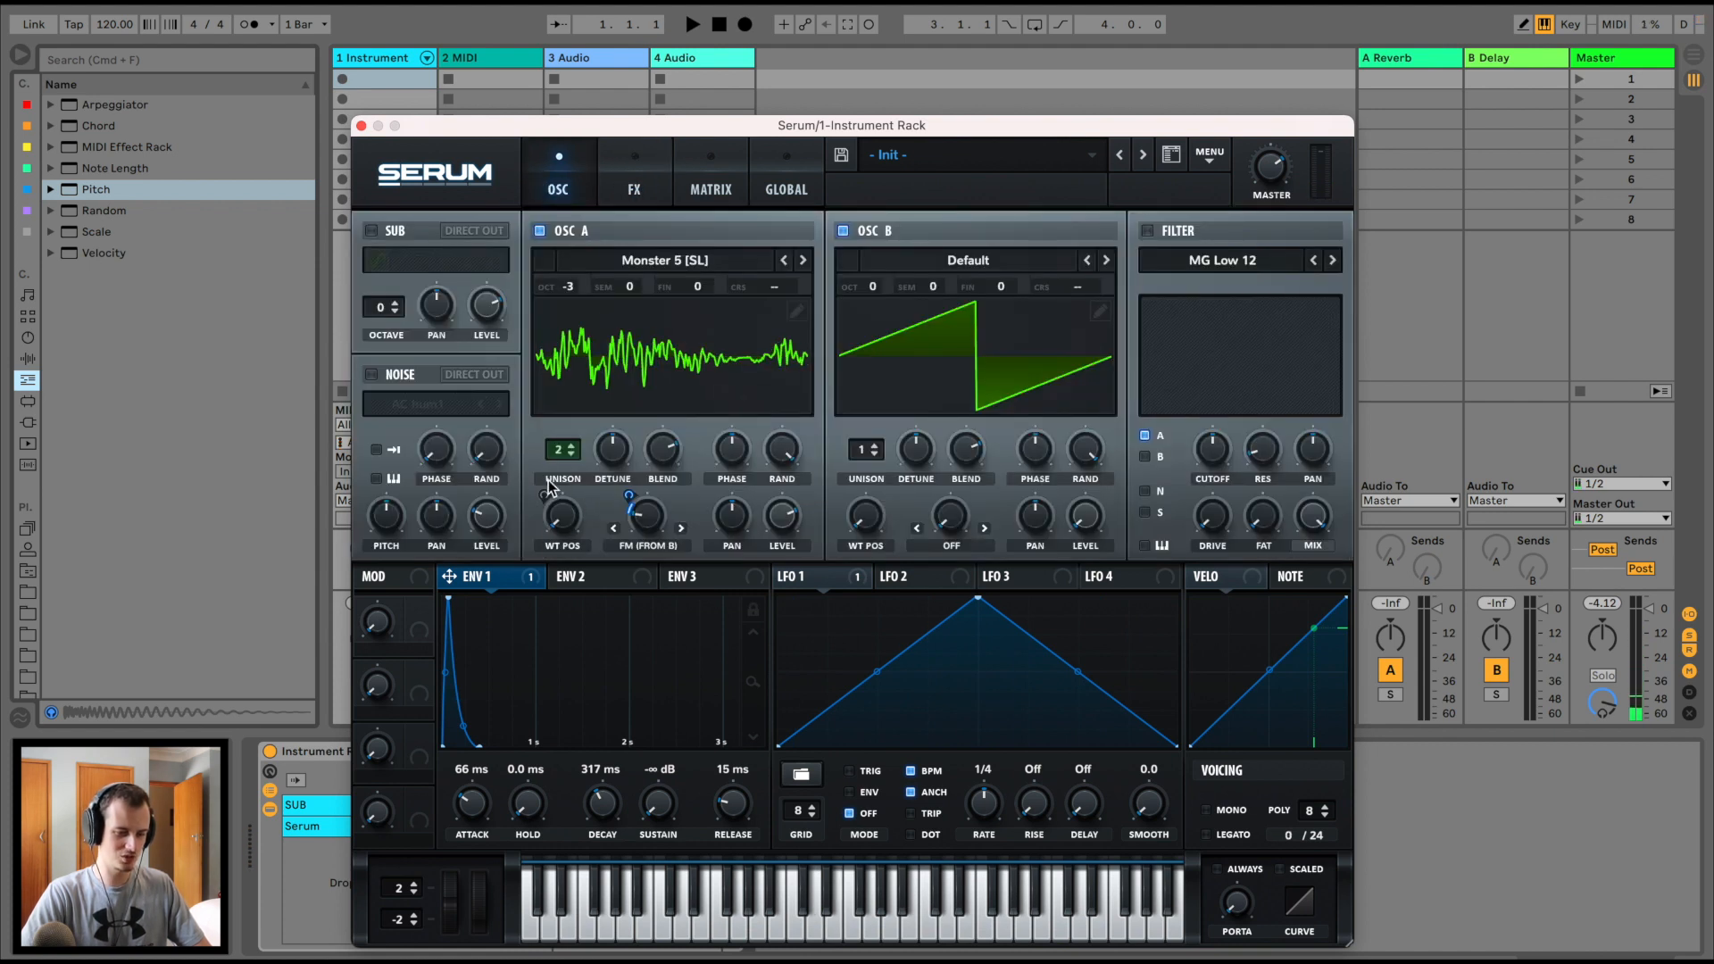
Enable the Hyper/Dimension effect, lower the Hyper mix and Dimension size, and set the Dimension mix to 28%
click(635, 183)
click(379, 235)
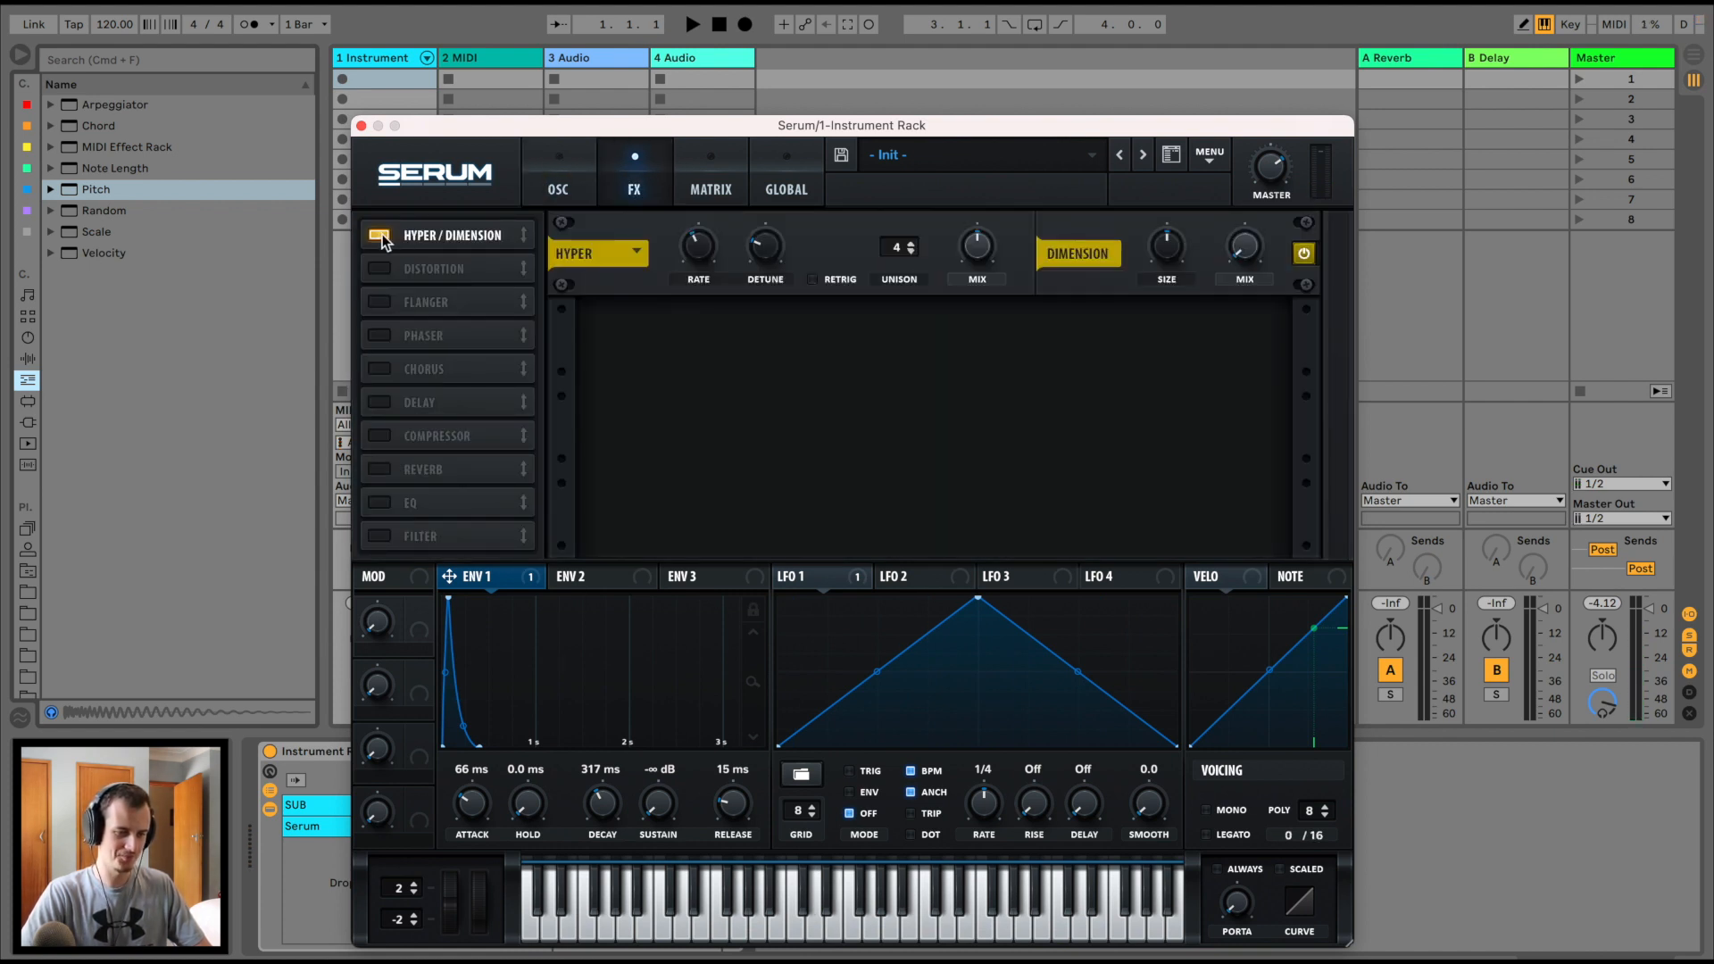
drag(979, 241, 980, 303)
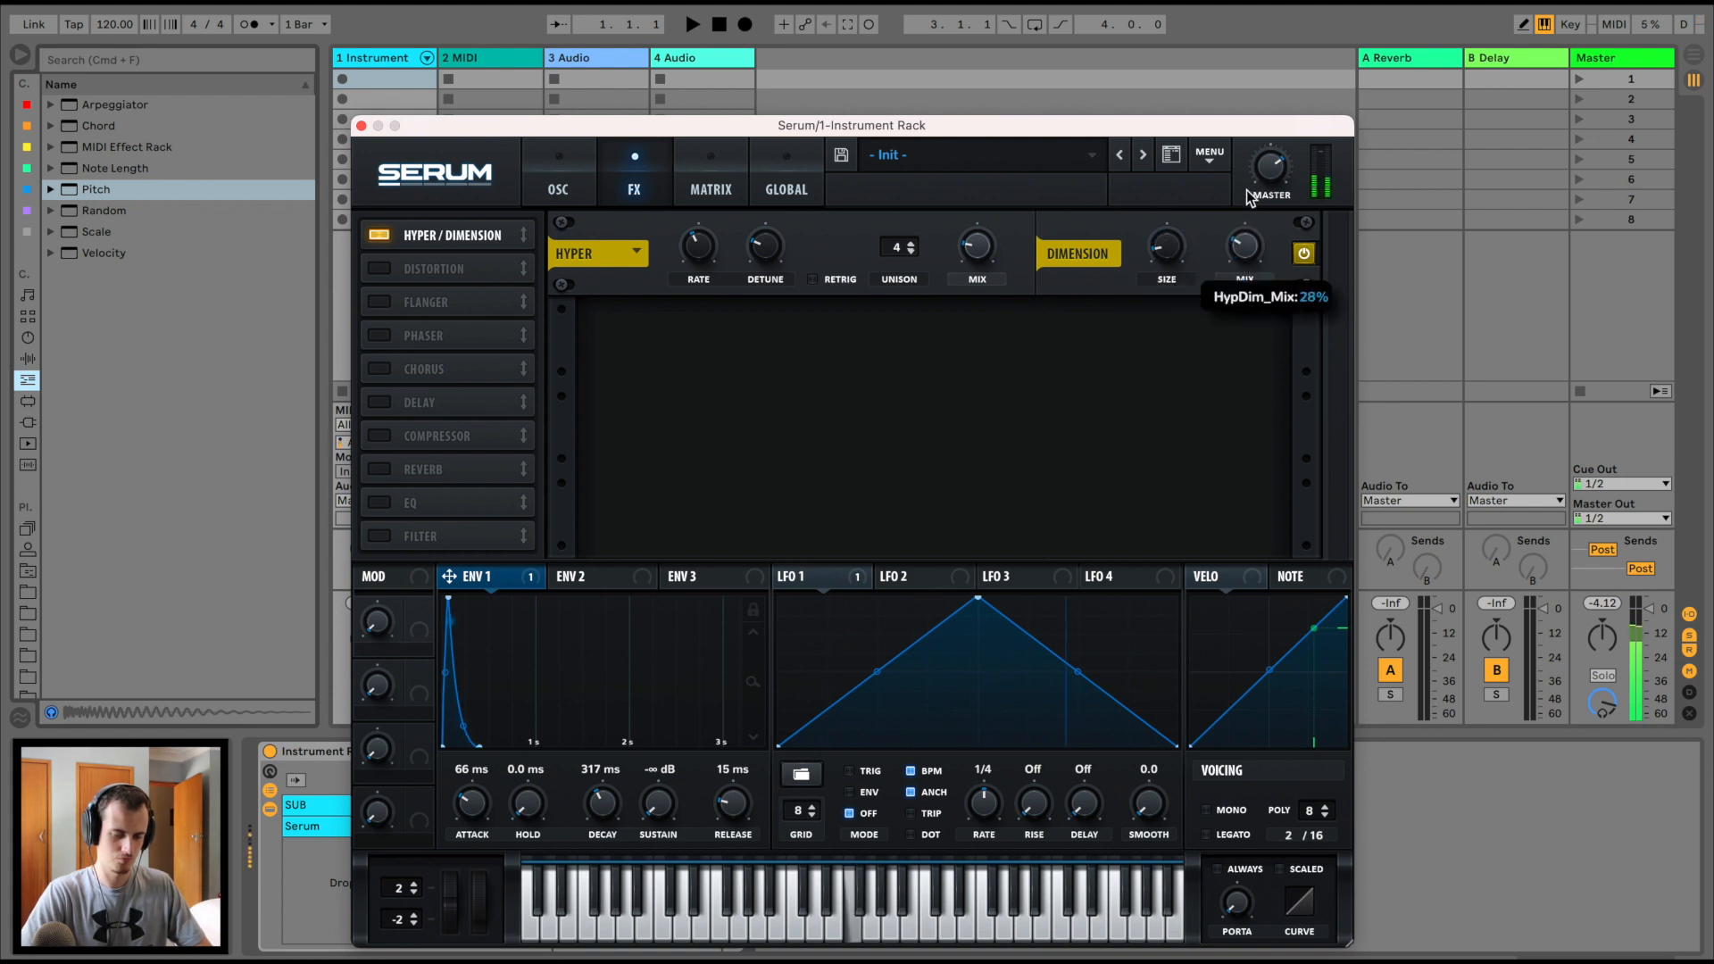
Enable the Compressor in multiband mode and a Tube Distortion with increased drive
click(379, 436)
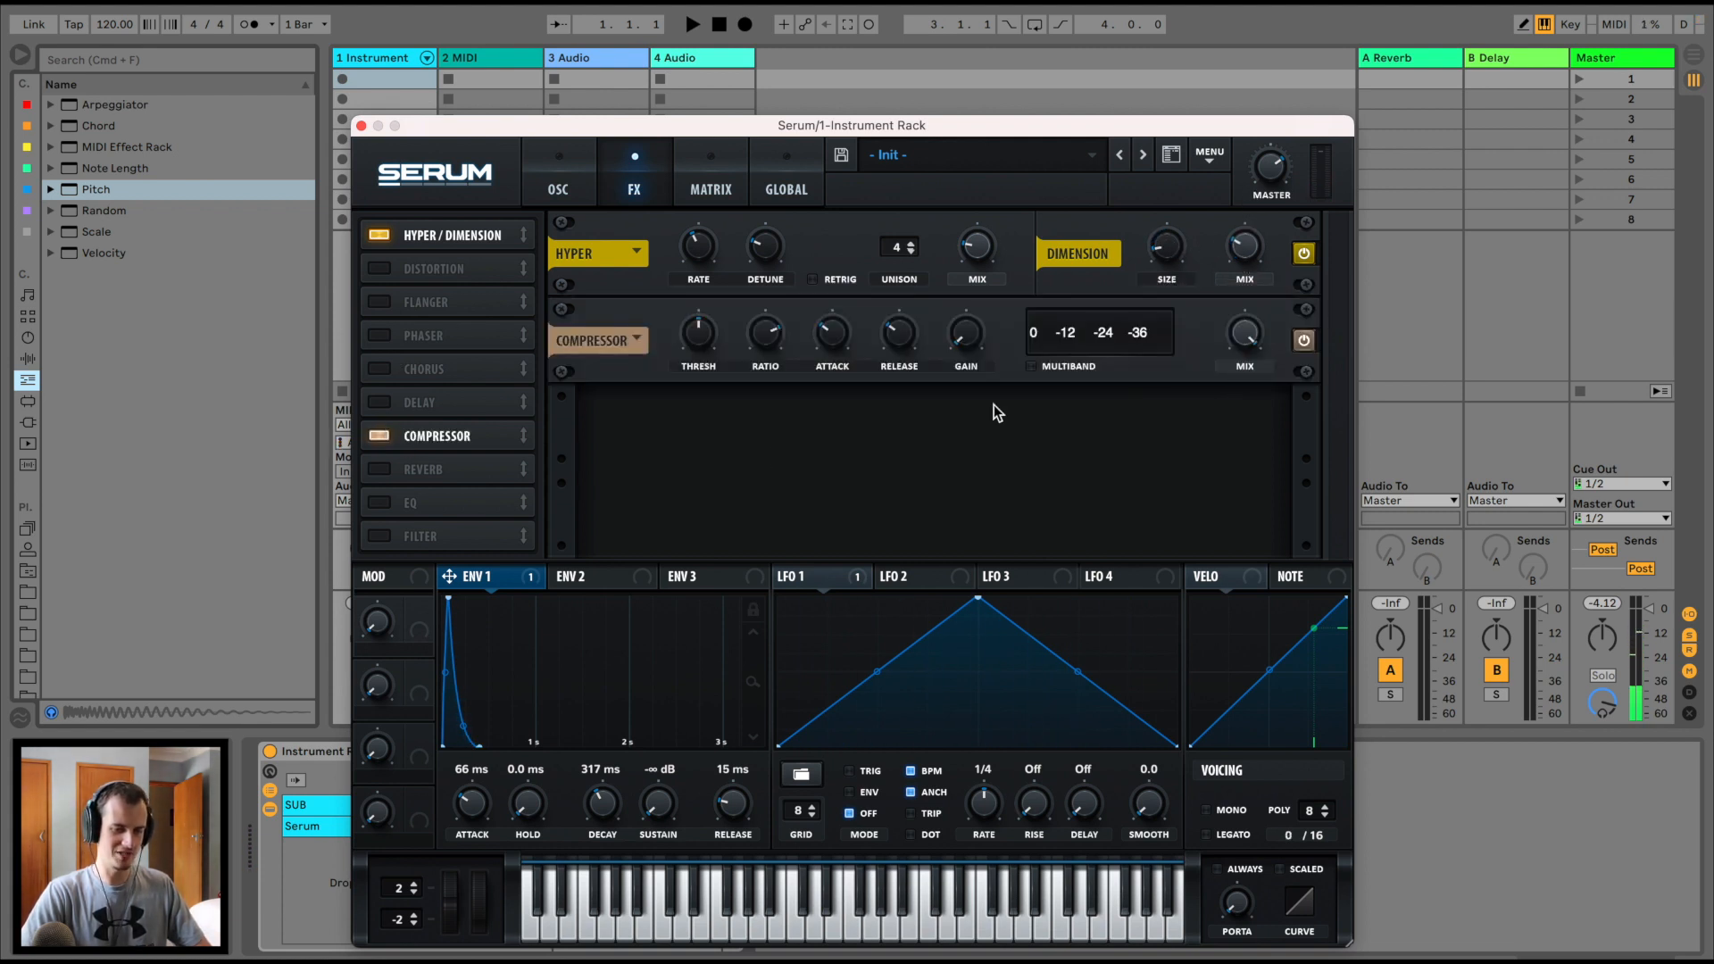
click(1069, 366)
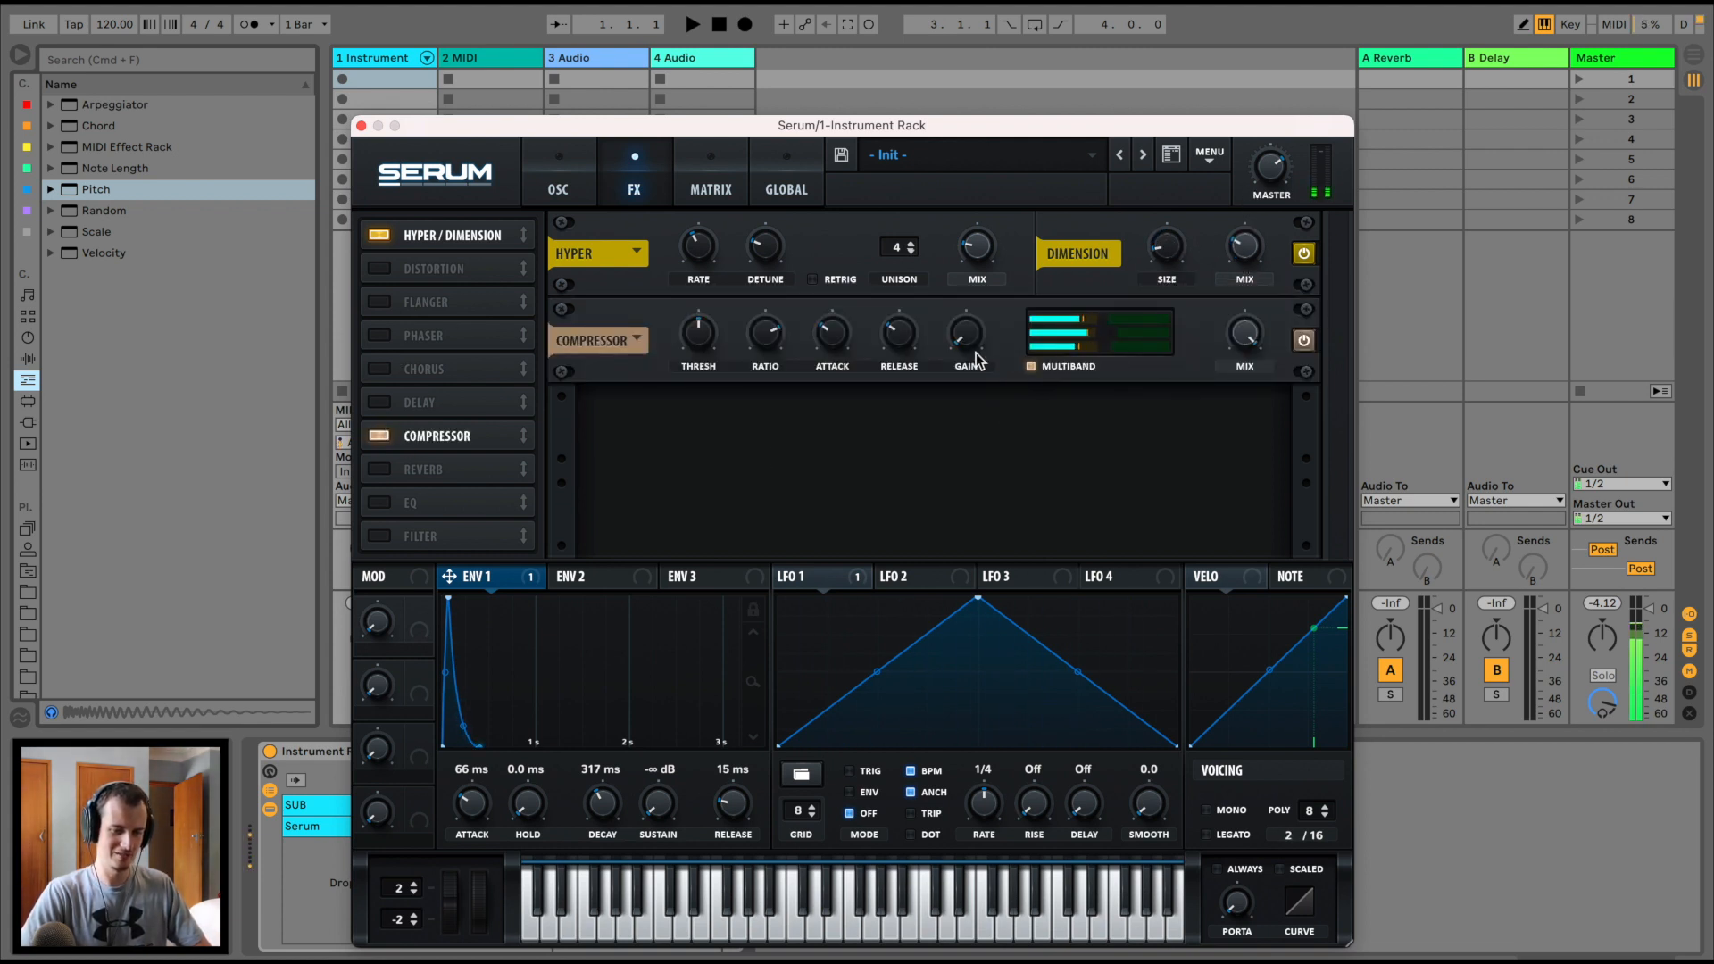
click(379, 269)
drag(1089, 333, 1114, 236)
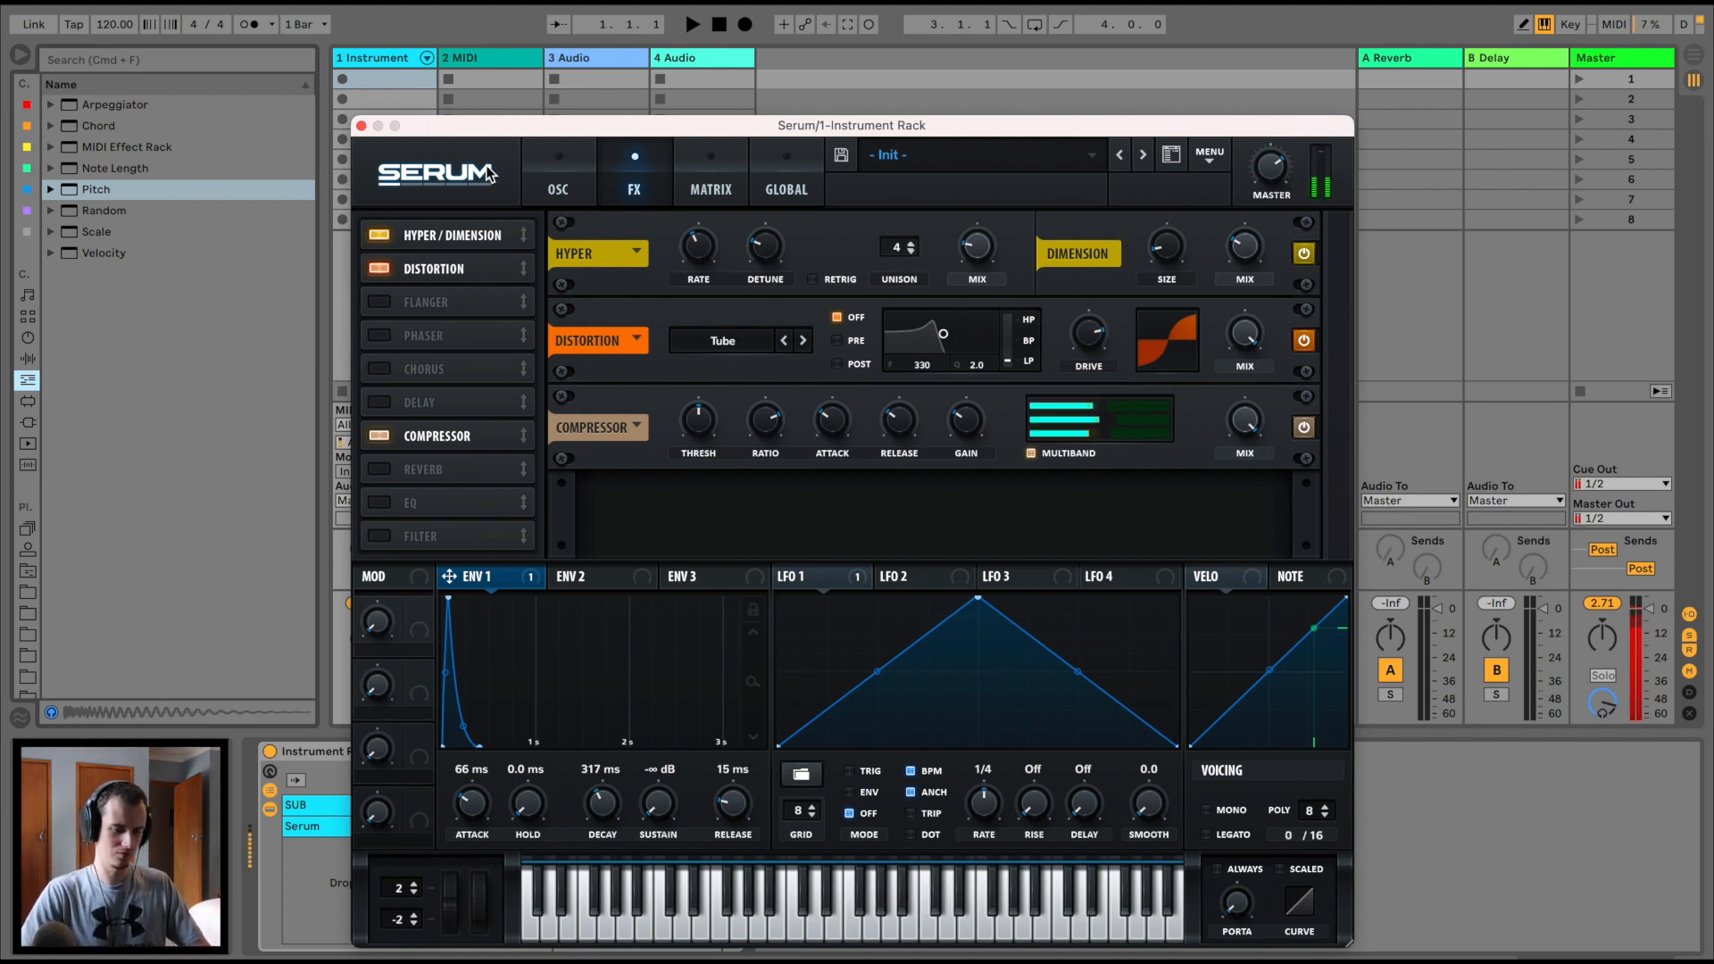
click(379, 469)
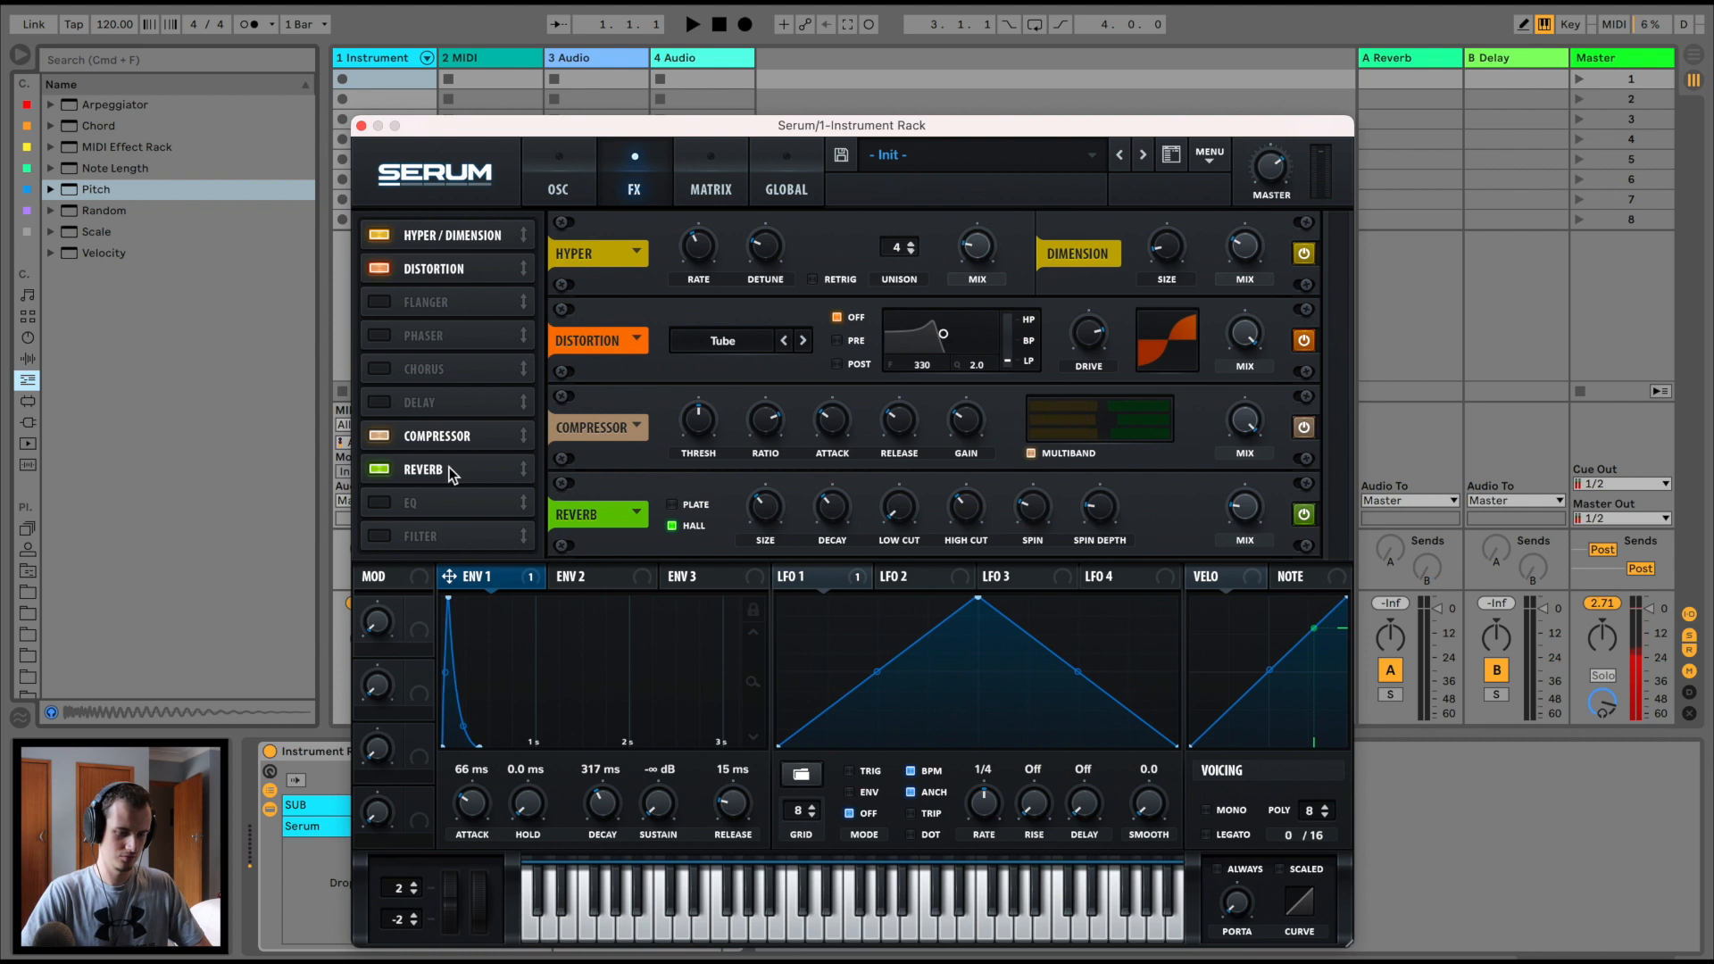
click(375, 468)
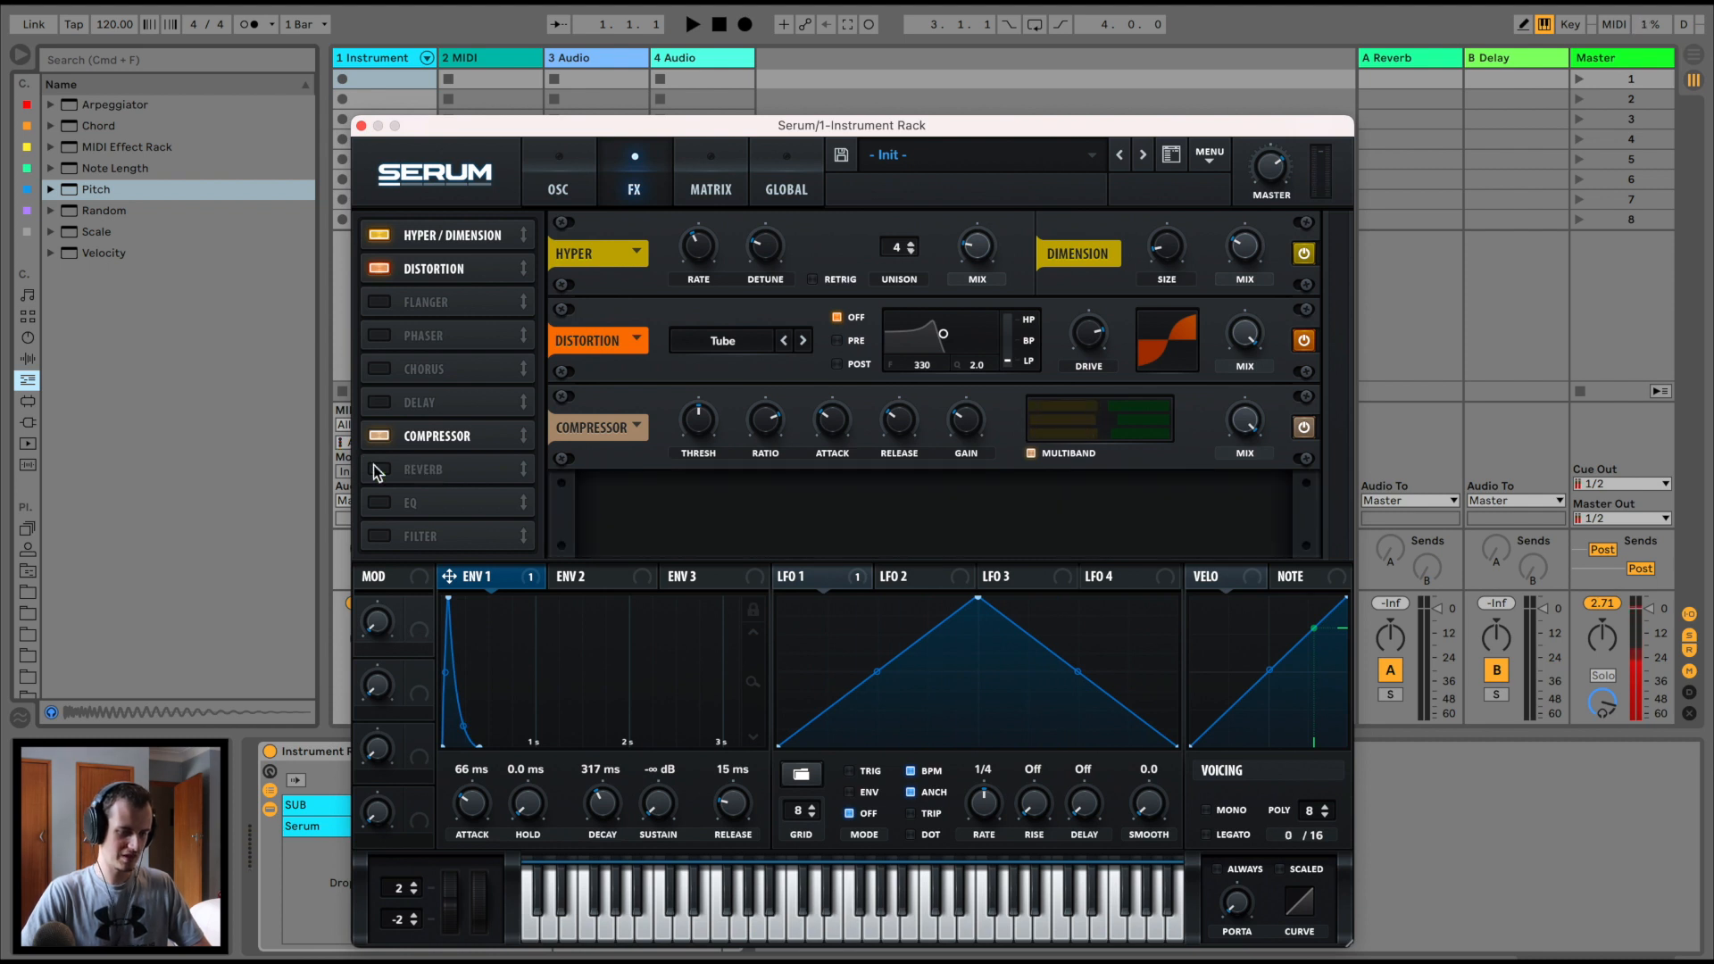
Enable the Delay, assign Env 1 to its feedback, and link both delay times at 1.00 ms with BPM sync off
click(388, 402)
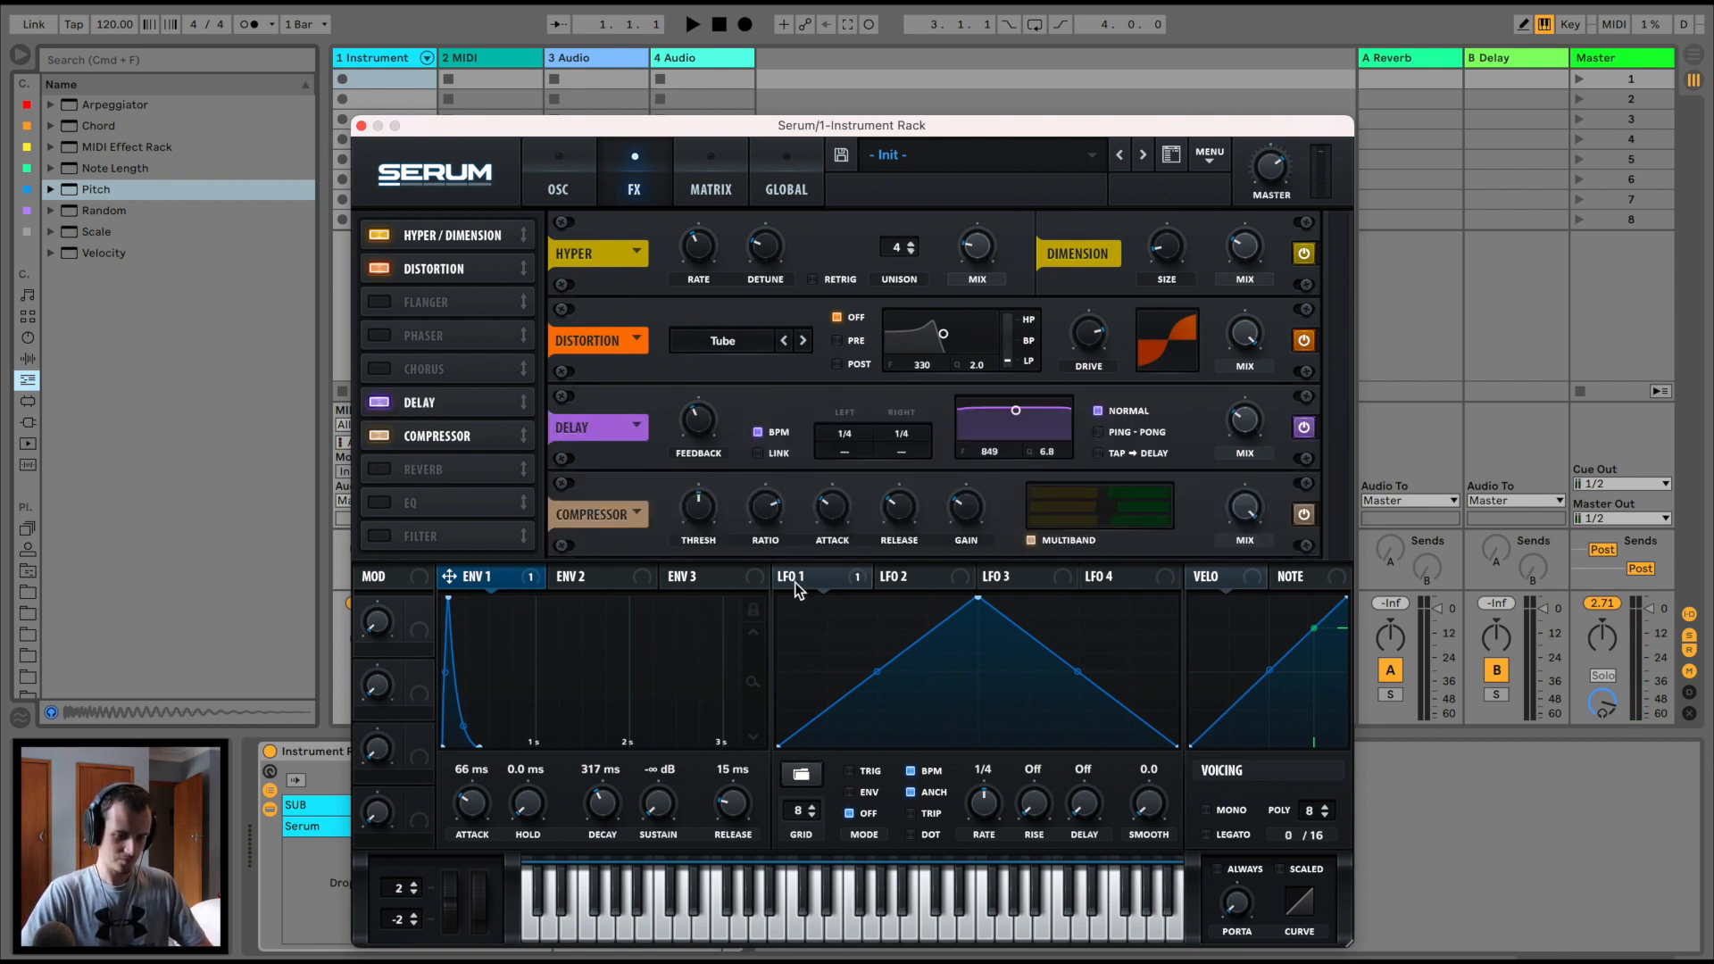
drag(460, 576, 699, 419)
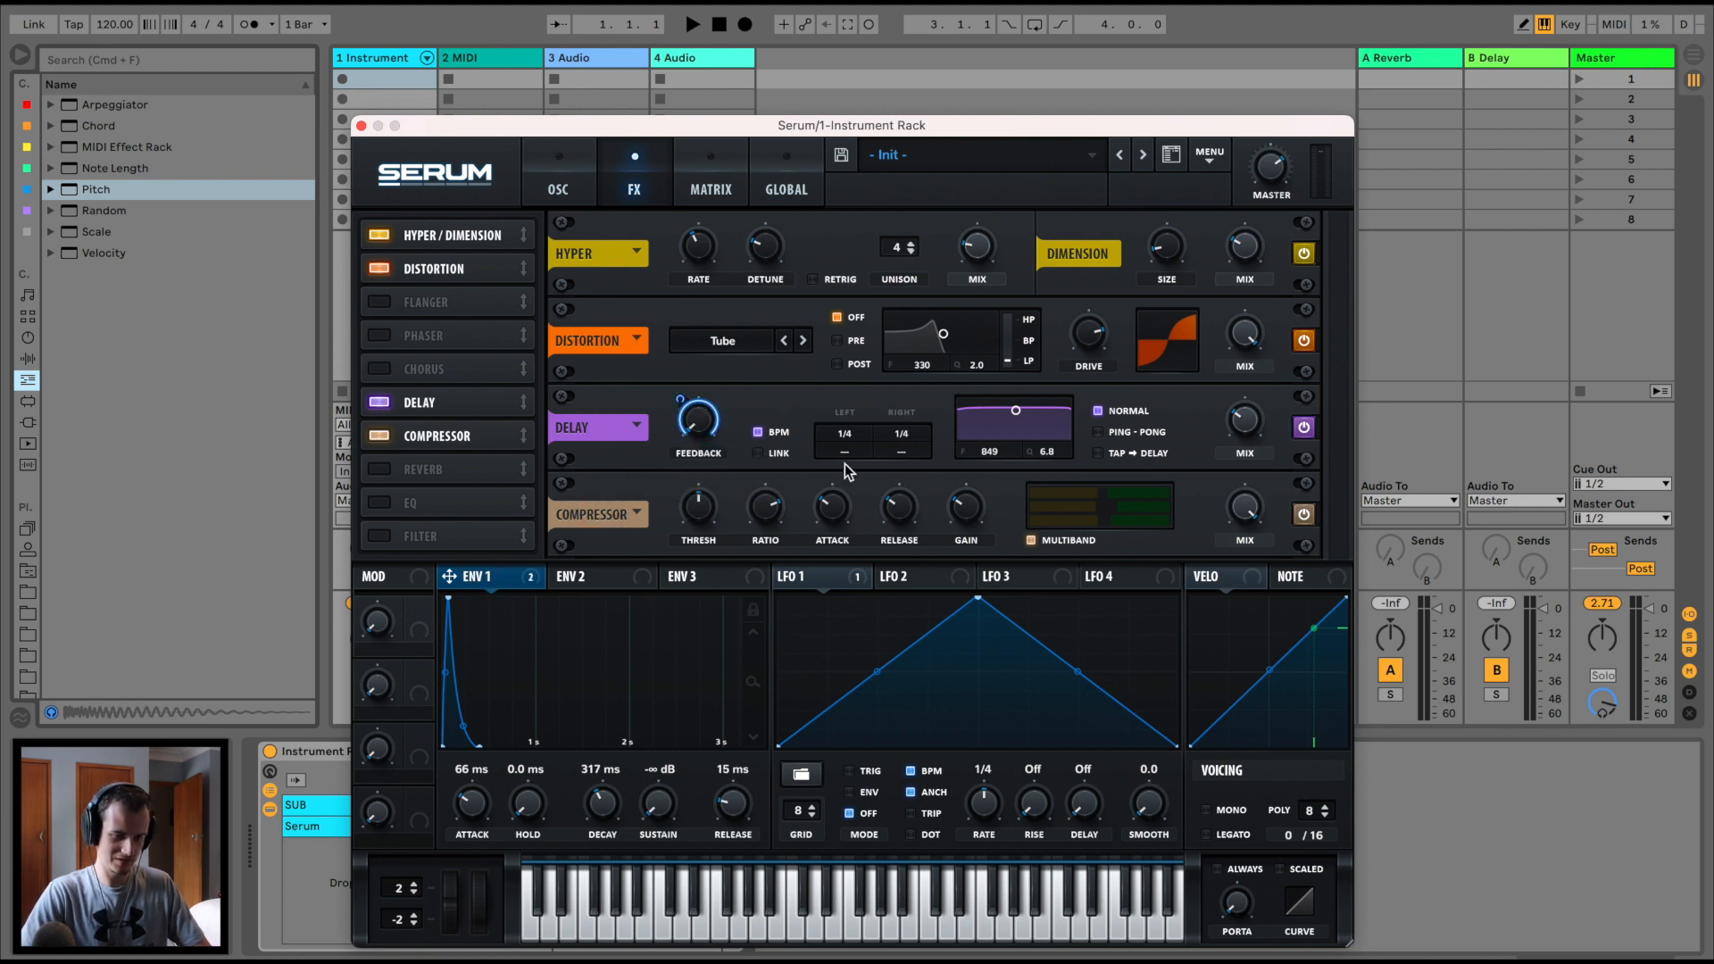
click(764, 449)
click(850, 433)
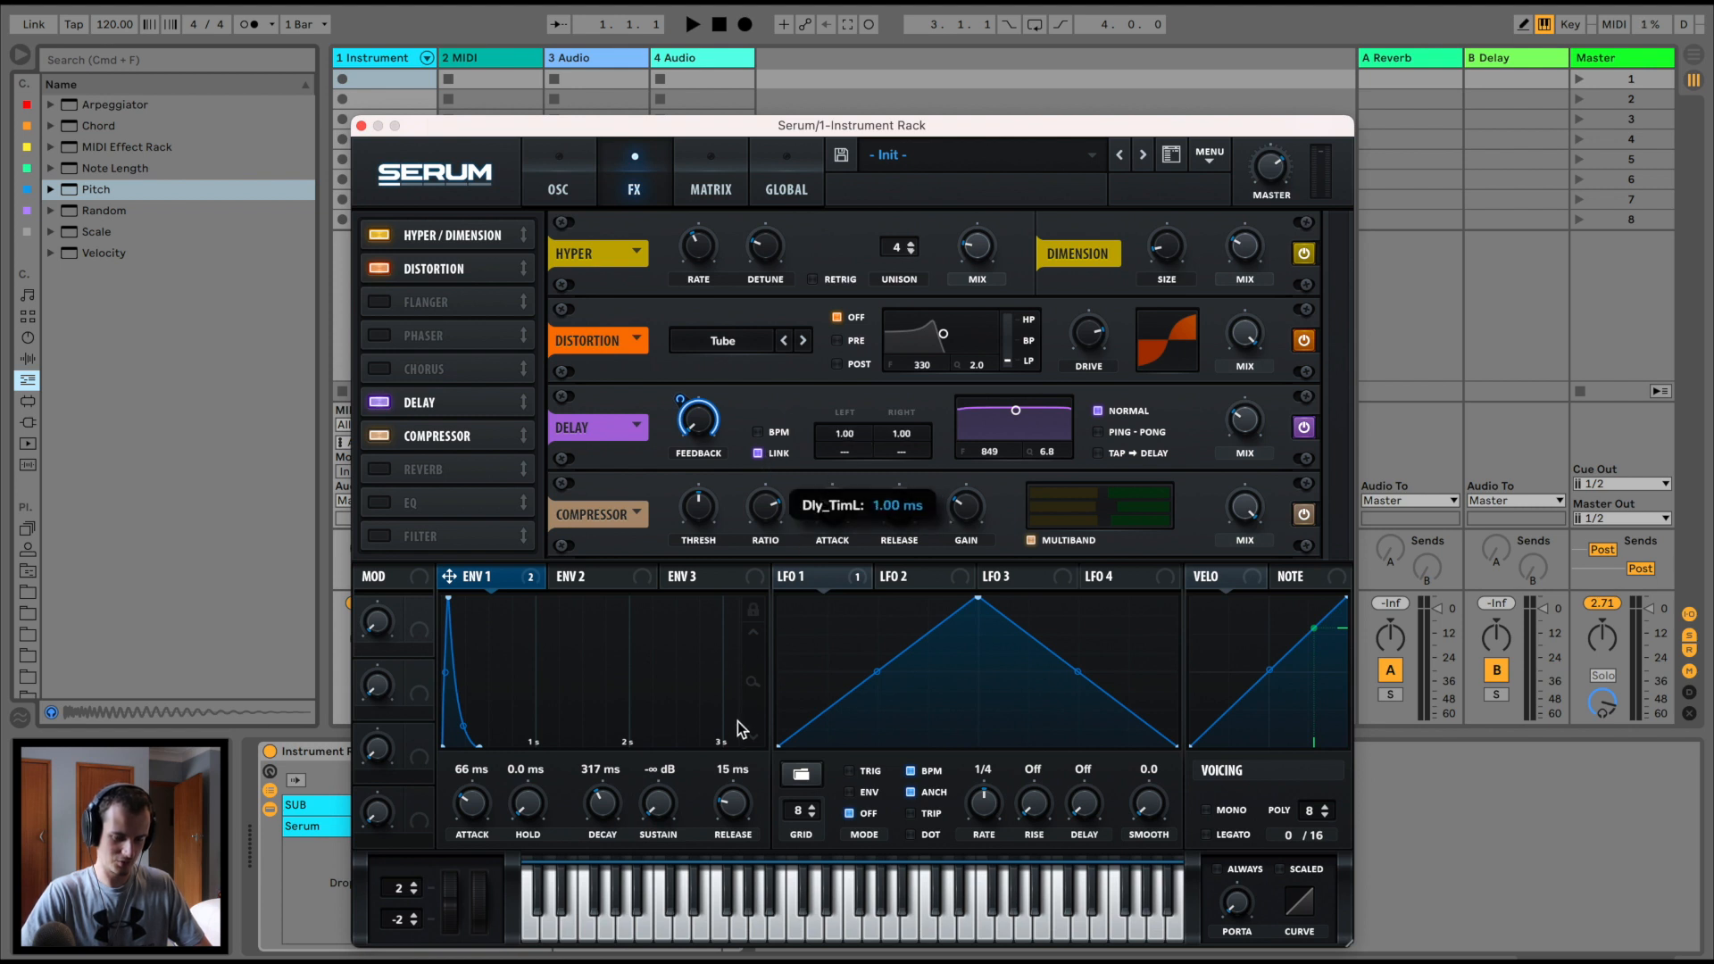
key(a)
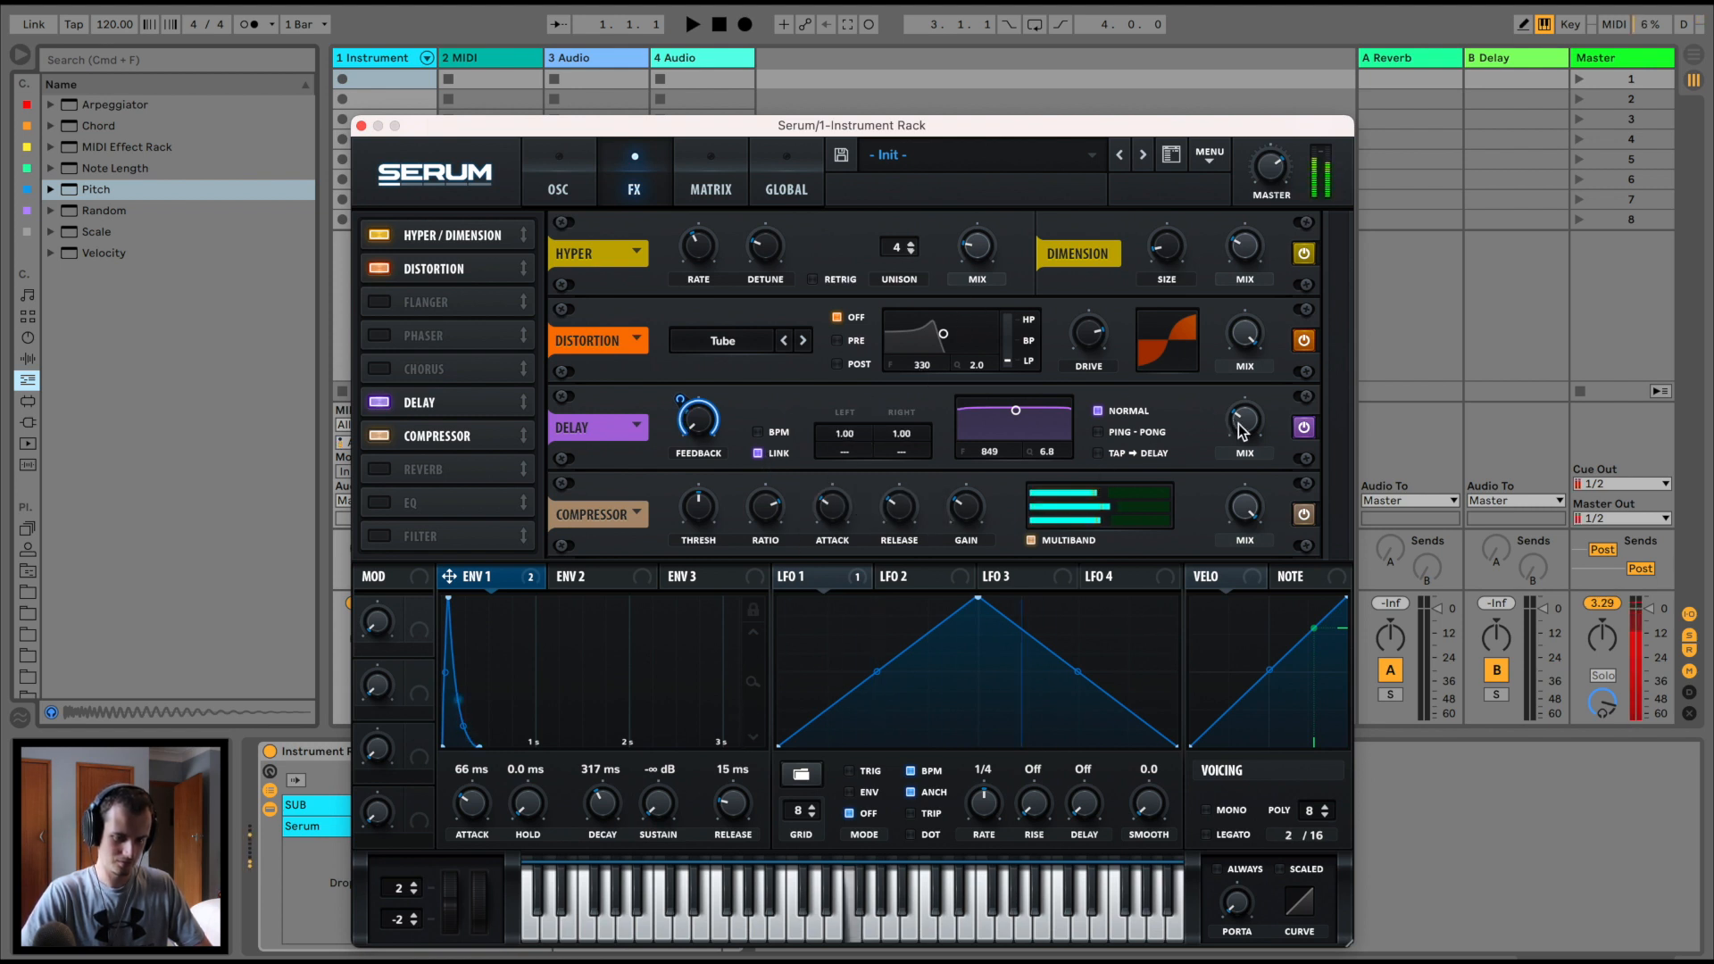
Raise the delay's mix and feedback and set its times to 8.93 ms left and 9.20 ms right
drag(1244, 419, 1244, 357)
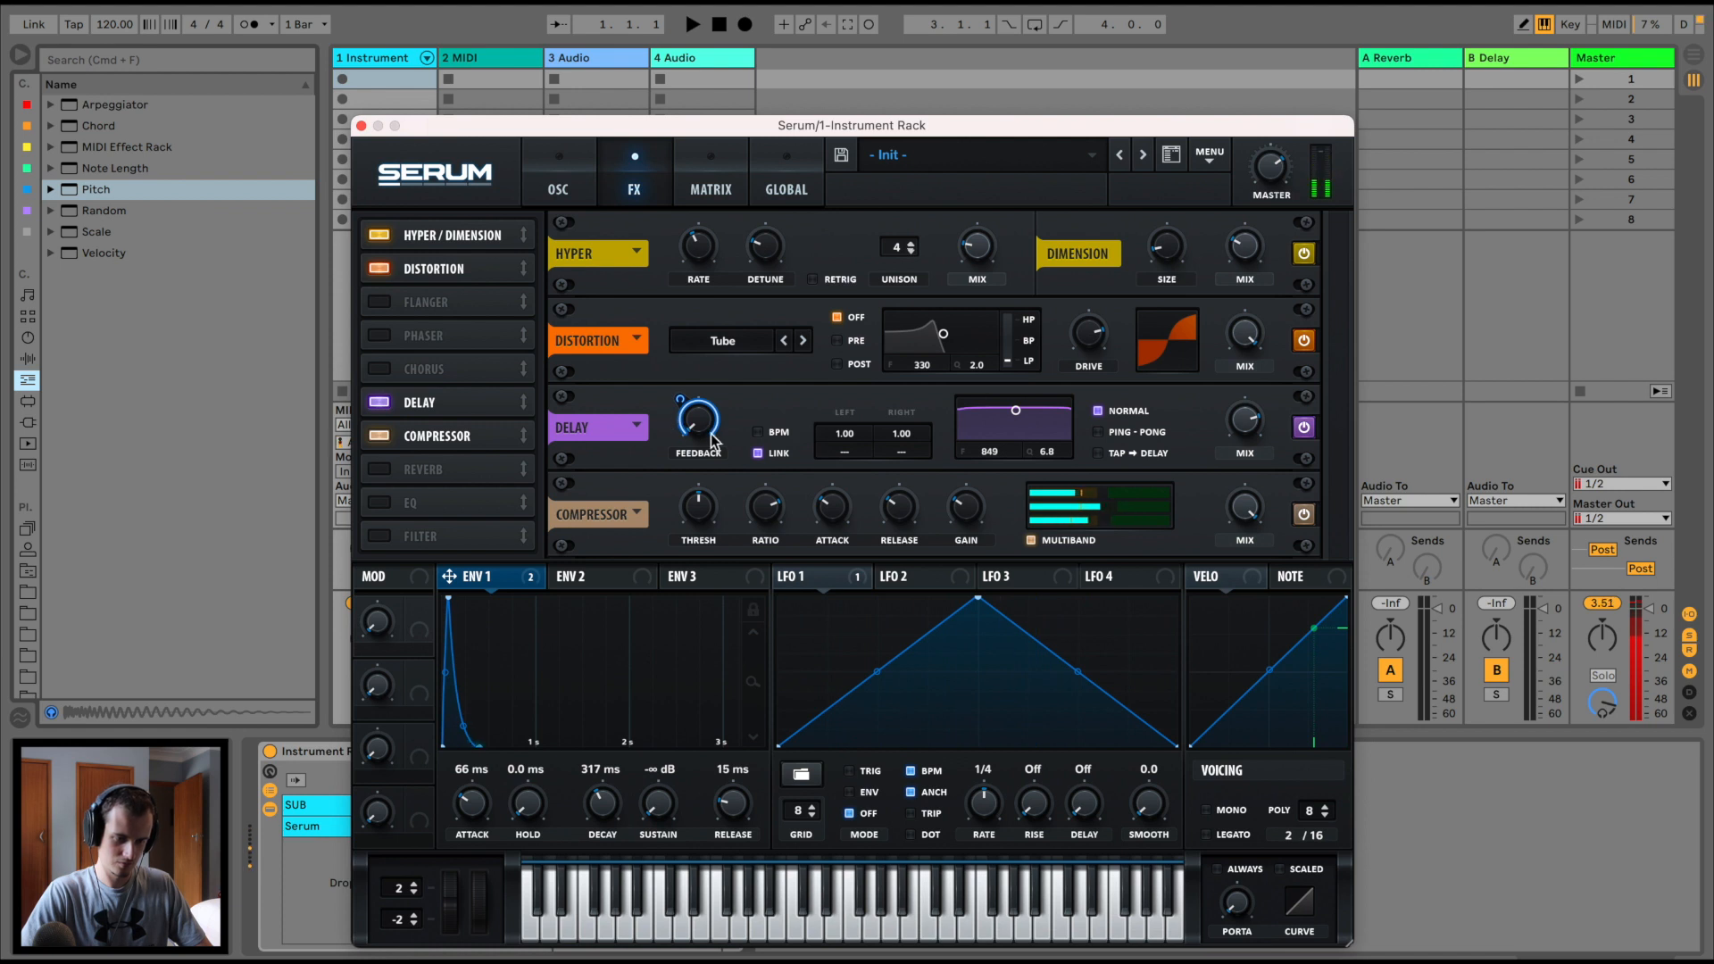
drag(699, 420, 700, 386)
drag(841, 435, 882, 372)
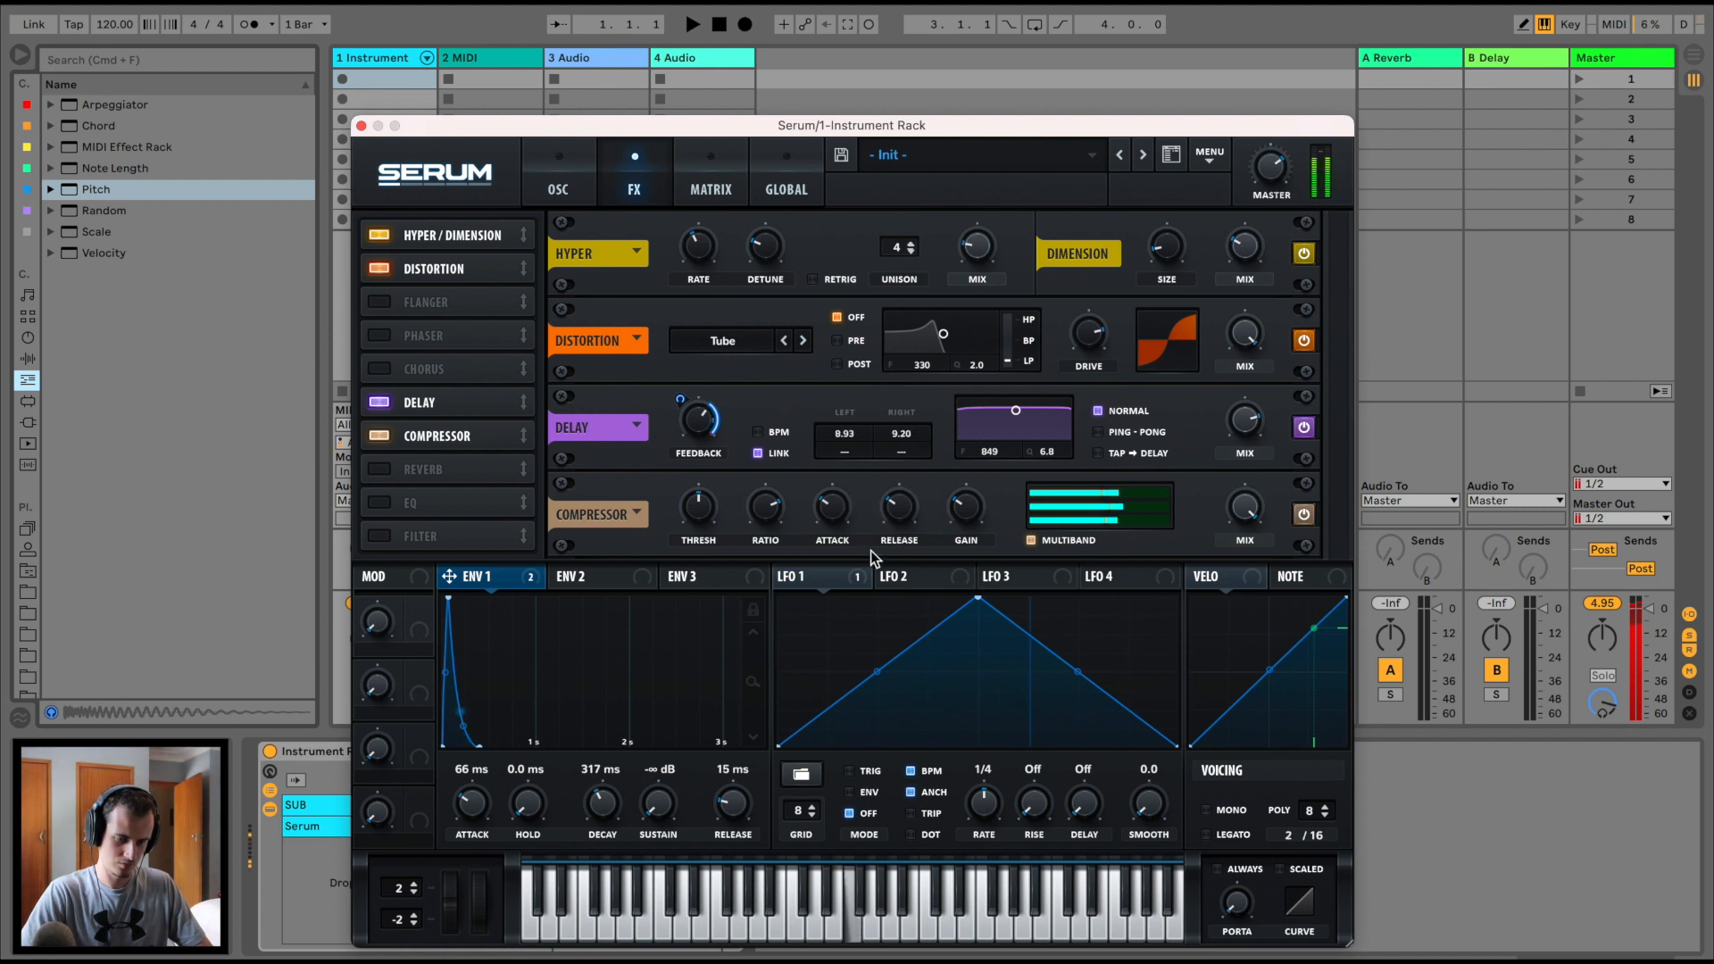
Assign LFO 1 to the left delay time and set the LFO rate to 1/2
drag(802, 575, 844, 498)
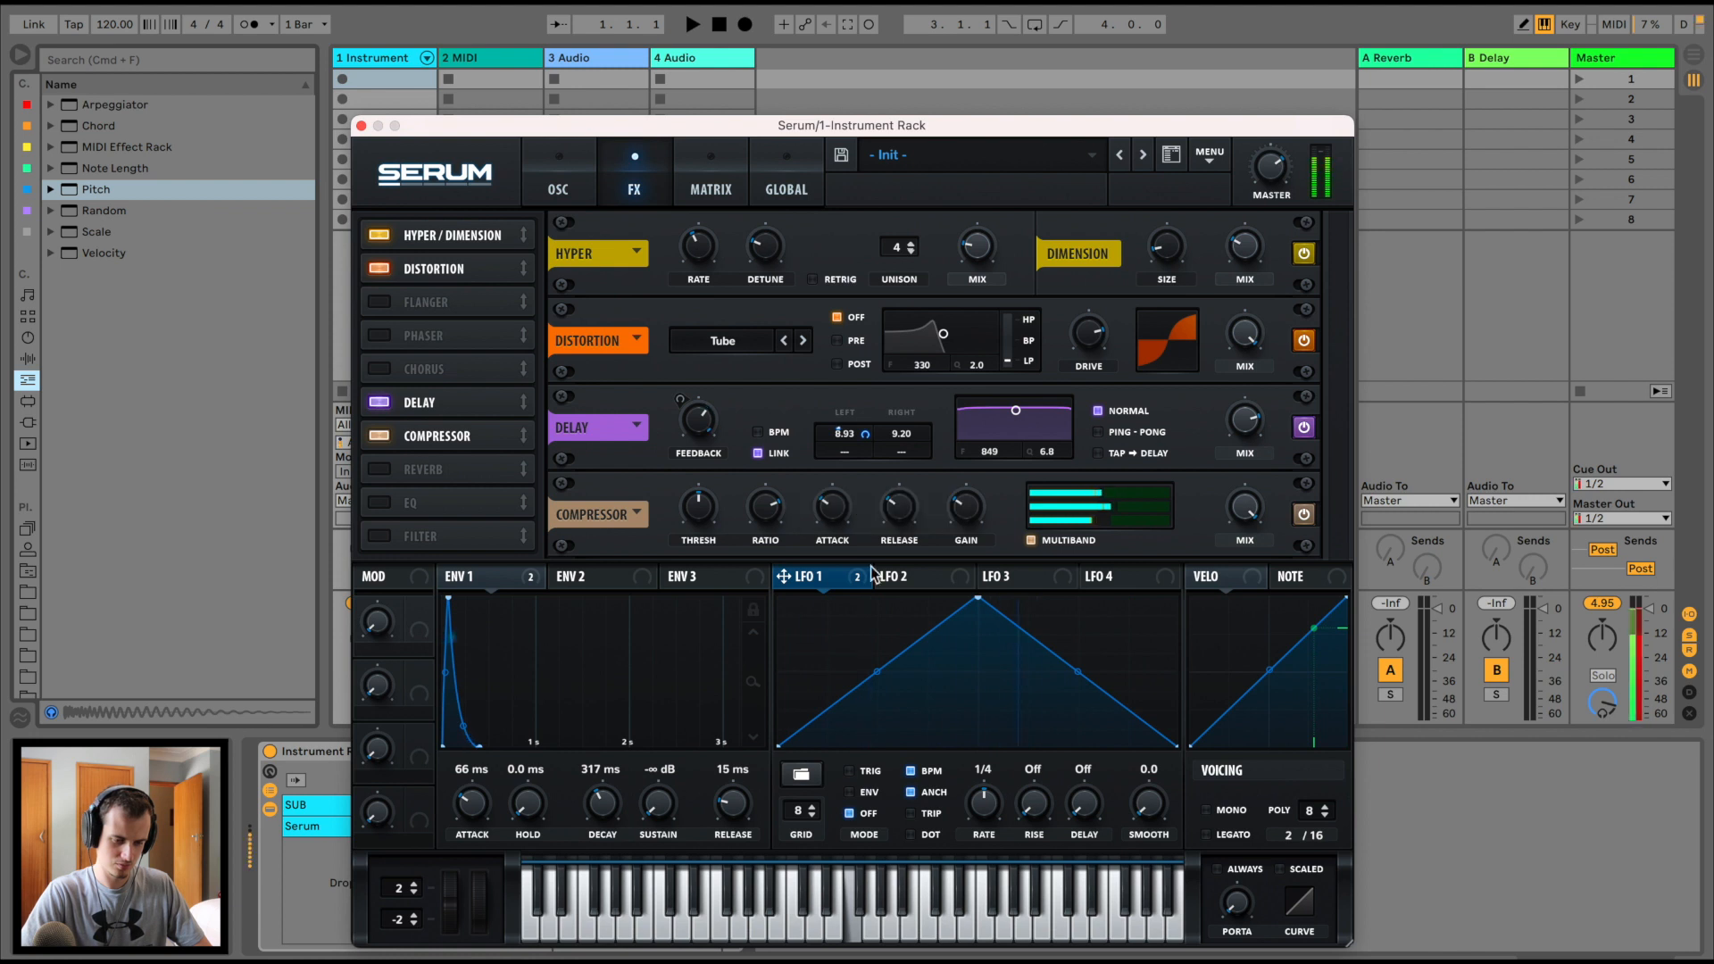
drag(973, 780, 979, 803)
key(a)
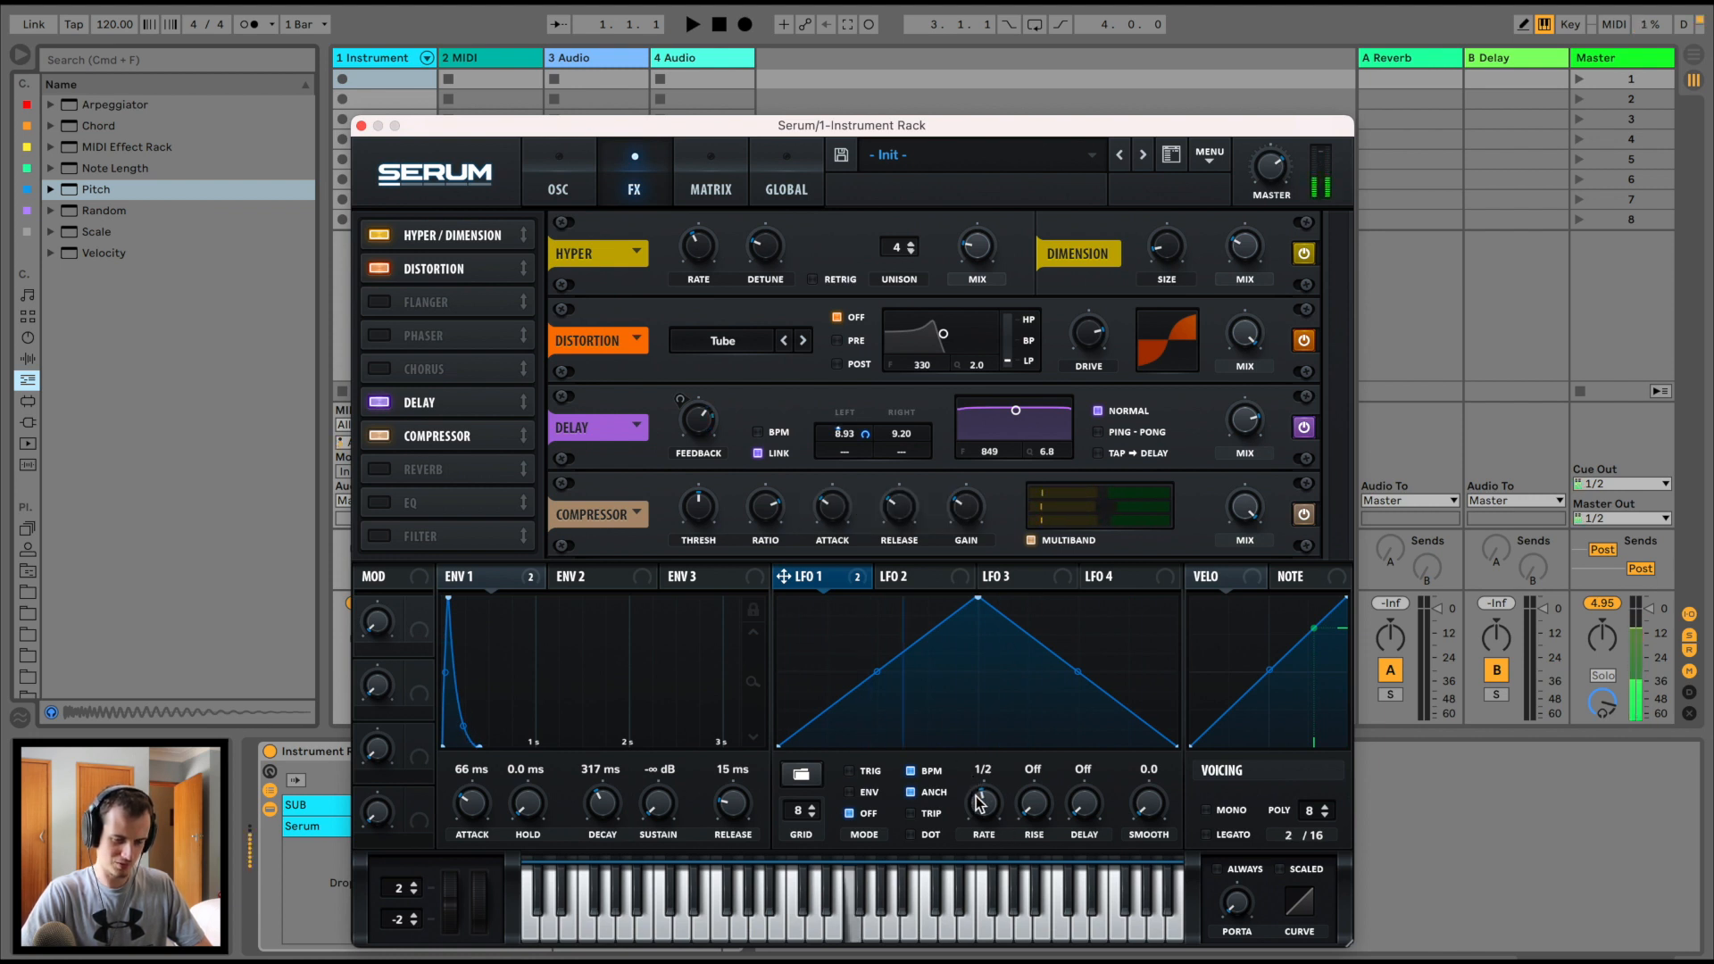
key(a)
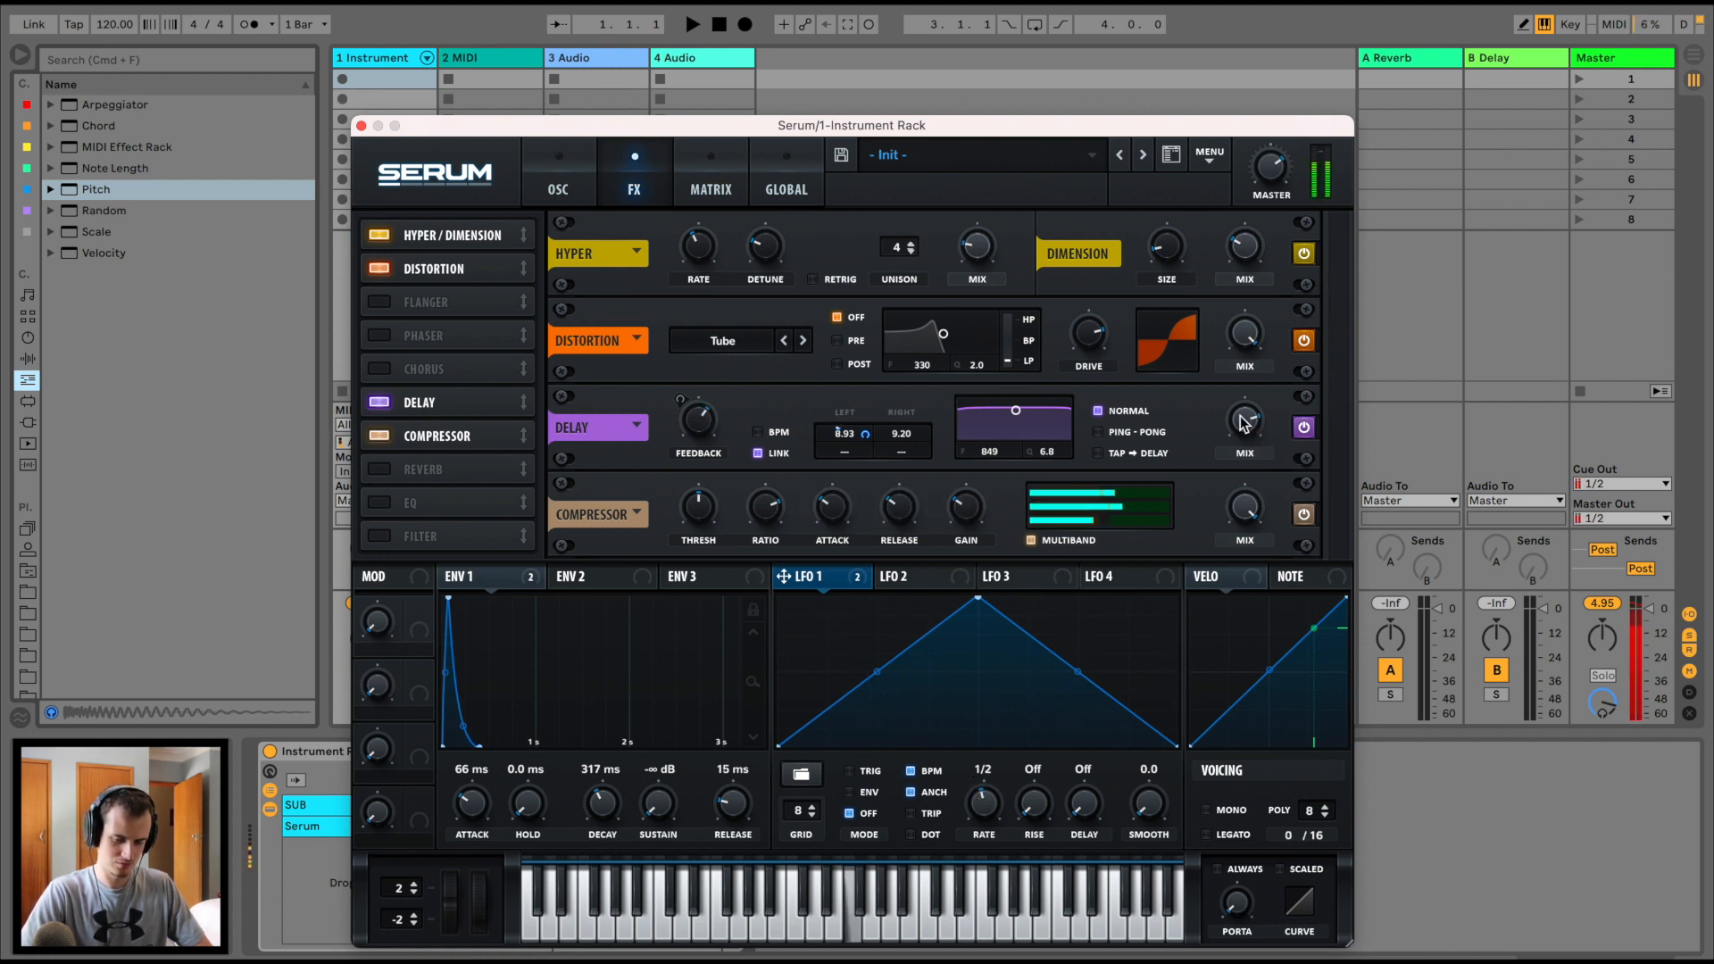
Lower the delay's mix and set its feedback to 25%
drag(1243, 423, 1218, 515)
key(a)
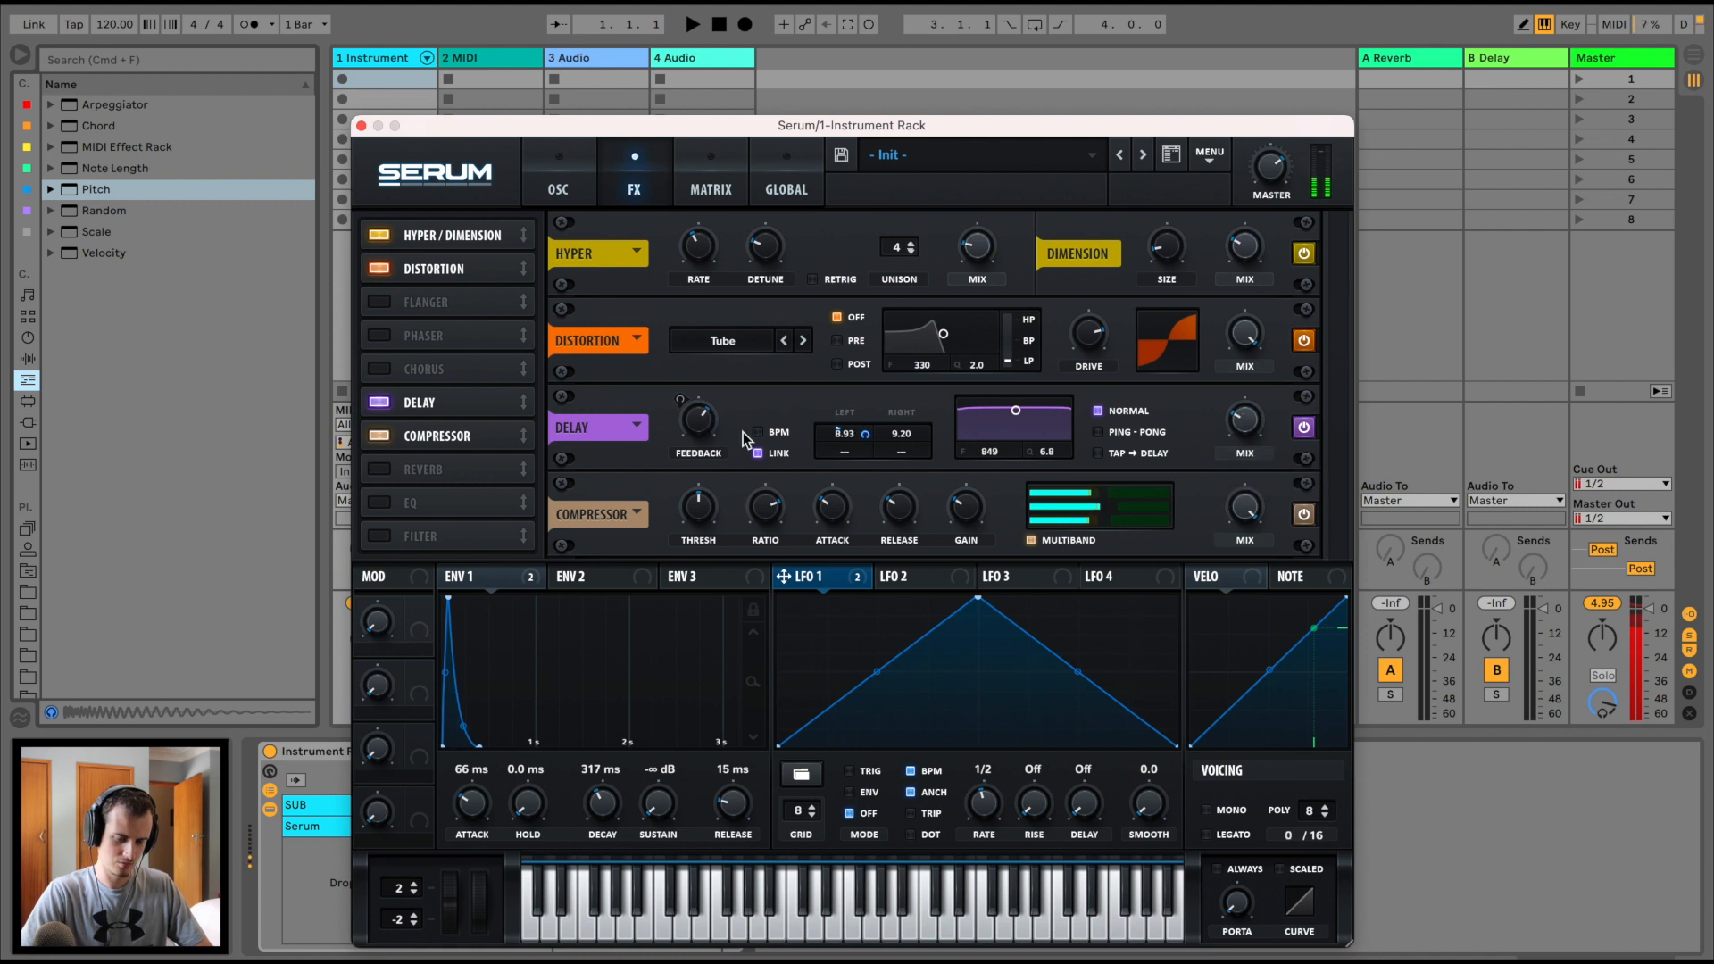
drag(709, 430, 689, 503)
Audition the bass patch by playing a series of different notes
key(a)
key(a)
key(d)
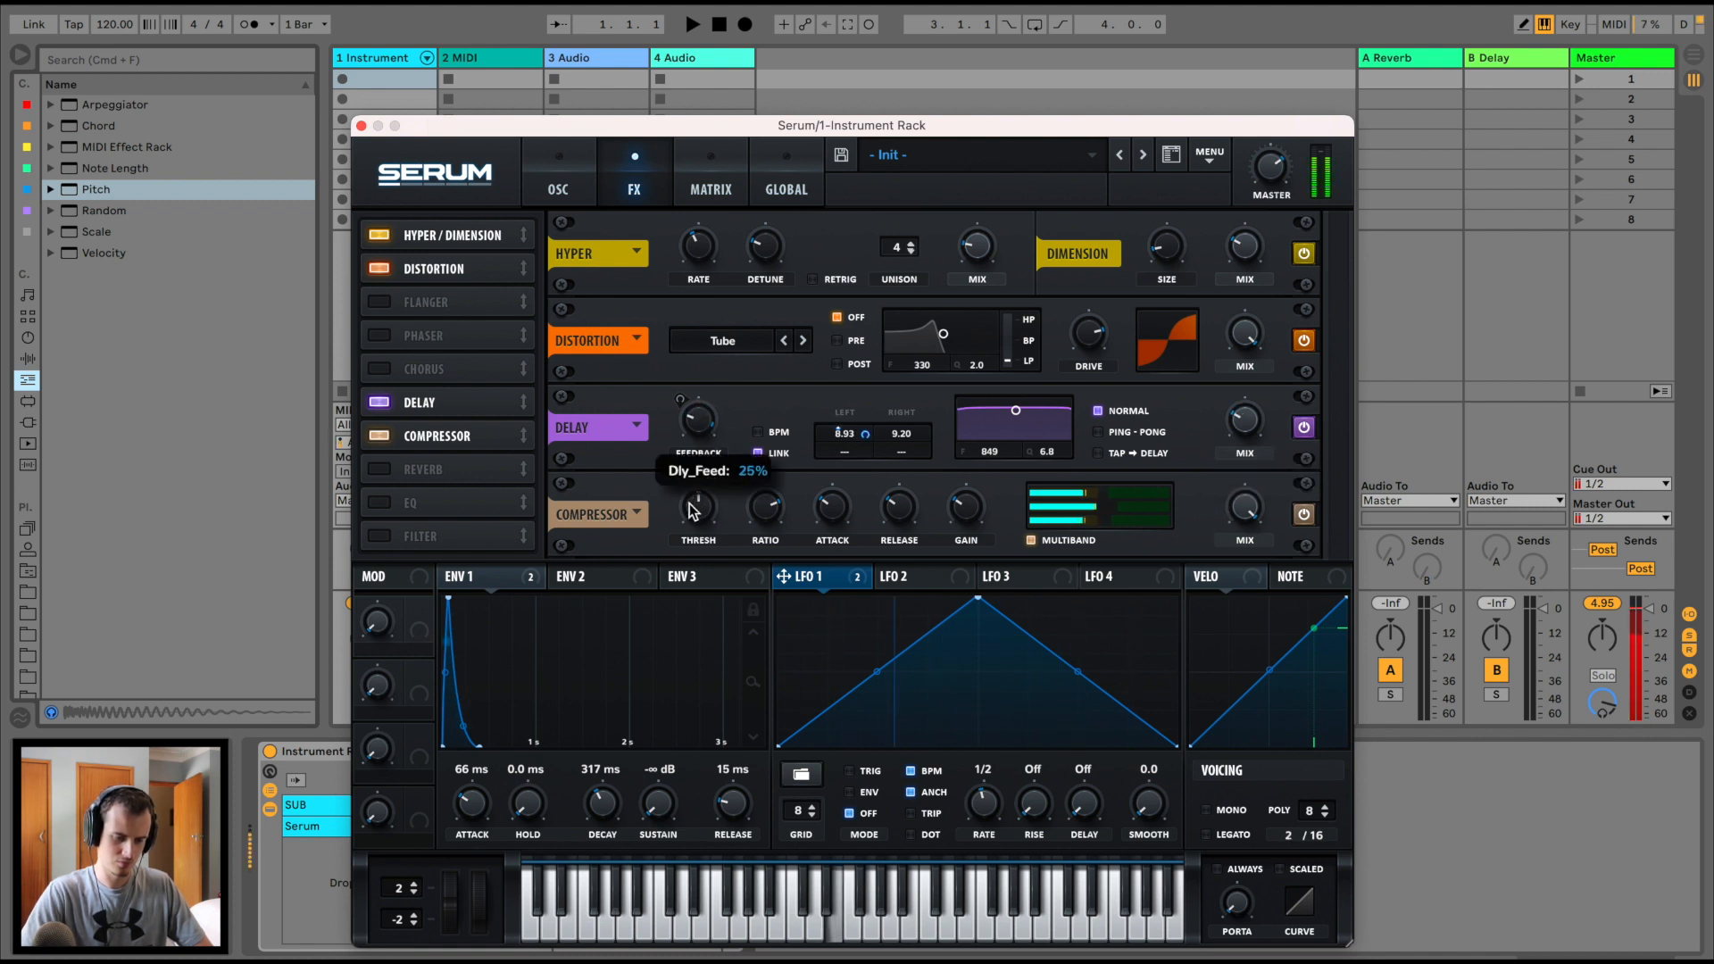
key(k)
key(h)
key(j)
key(j)
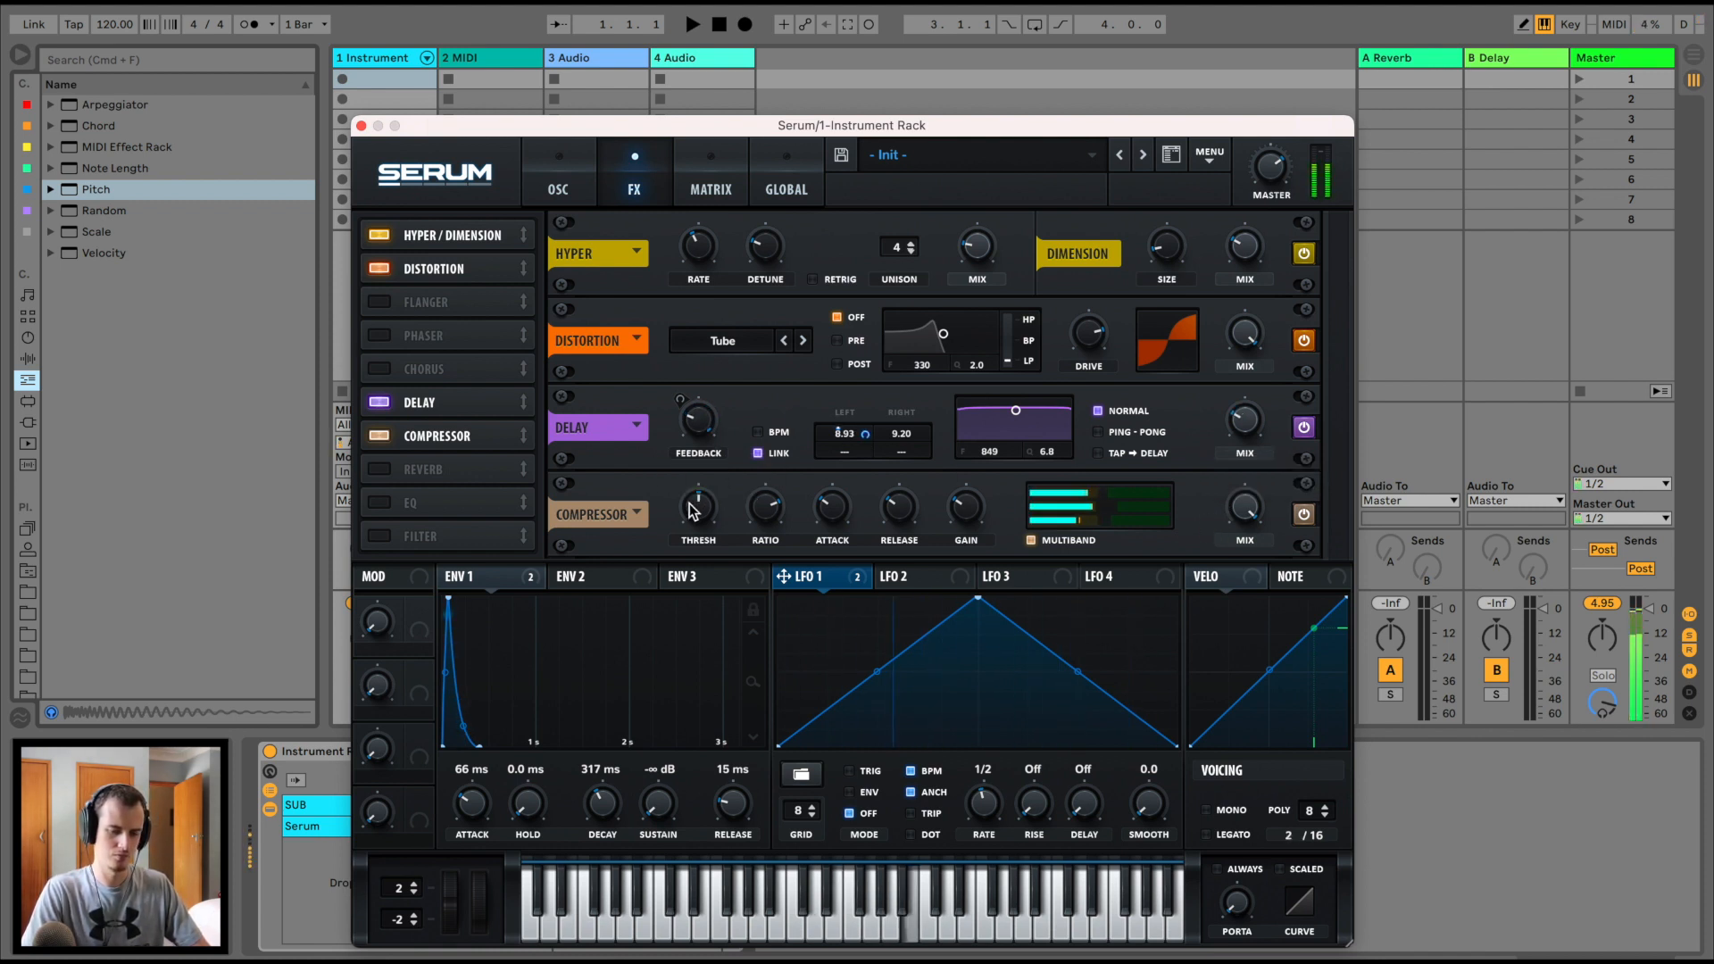
key(g)
key(f)
key(f)
key(f)
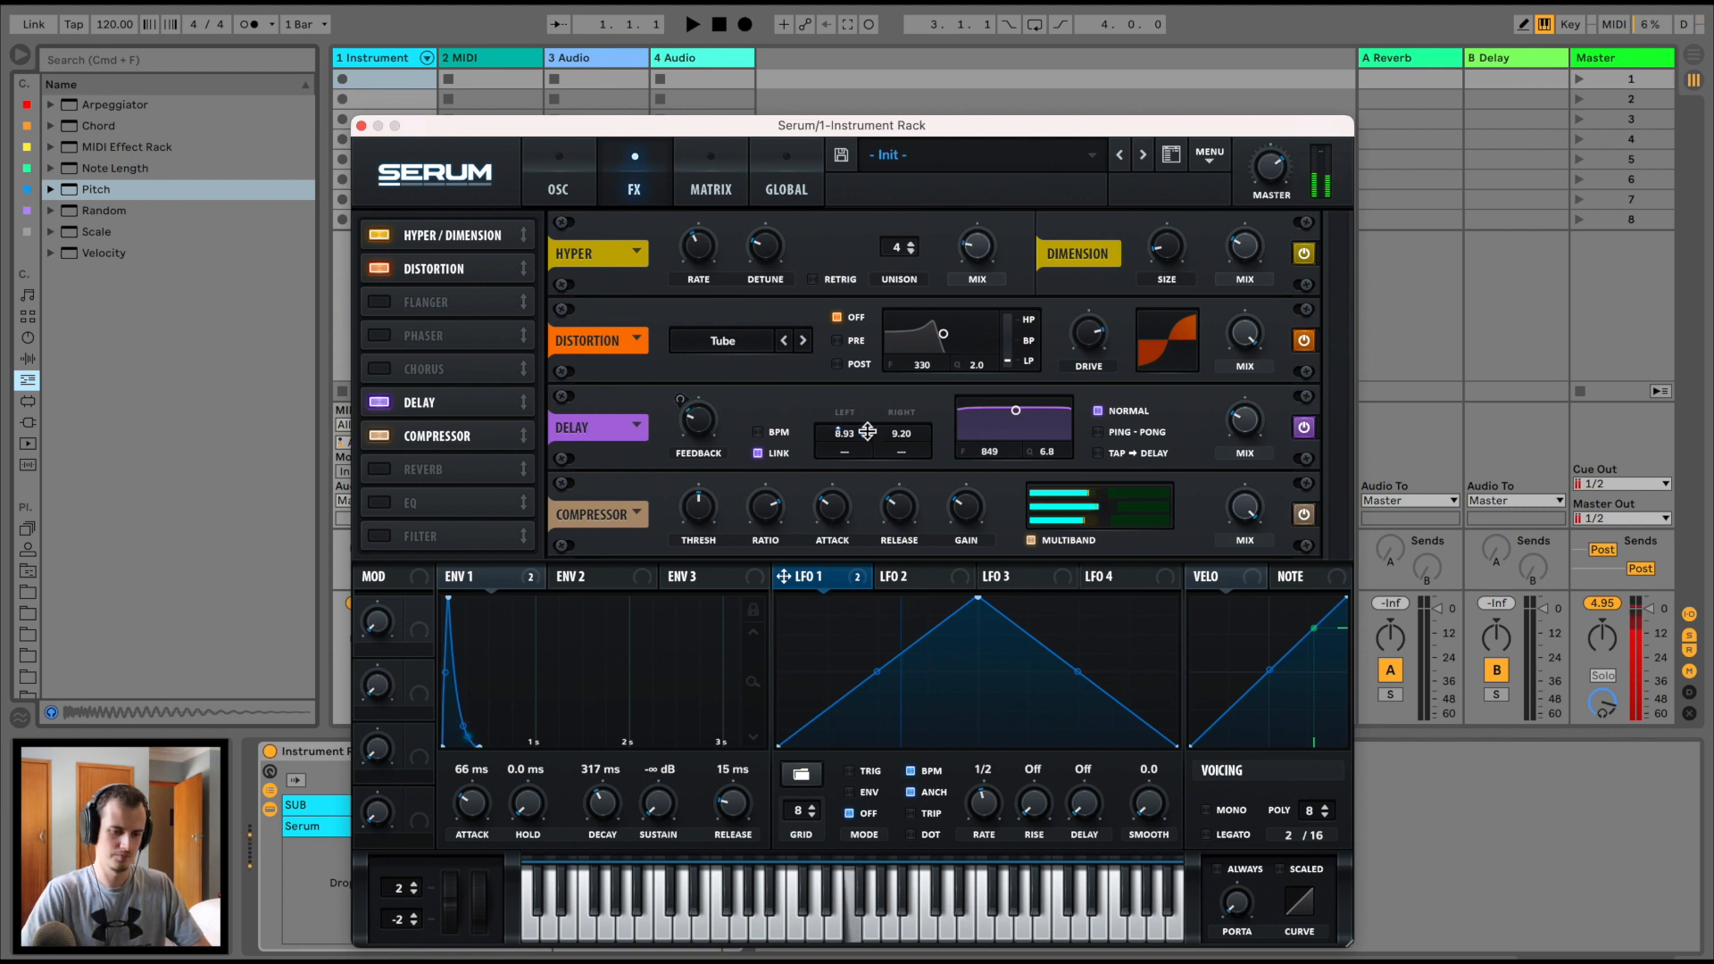
Switch the delay to Ping-Pong, set its filter to 968 with a Q of 0.8, and raise its mix
mouse_move(864, 433)
mouse_down()
mouse_move(874, 415)
mouse_move(873, 435)
mouse_up()
key(k)
click(1098, 431)
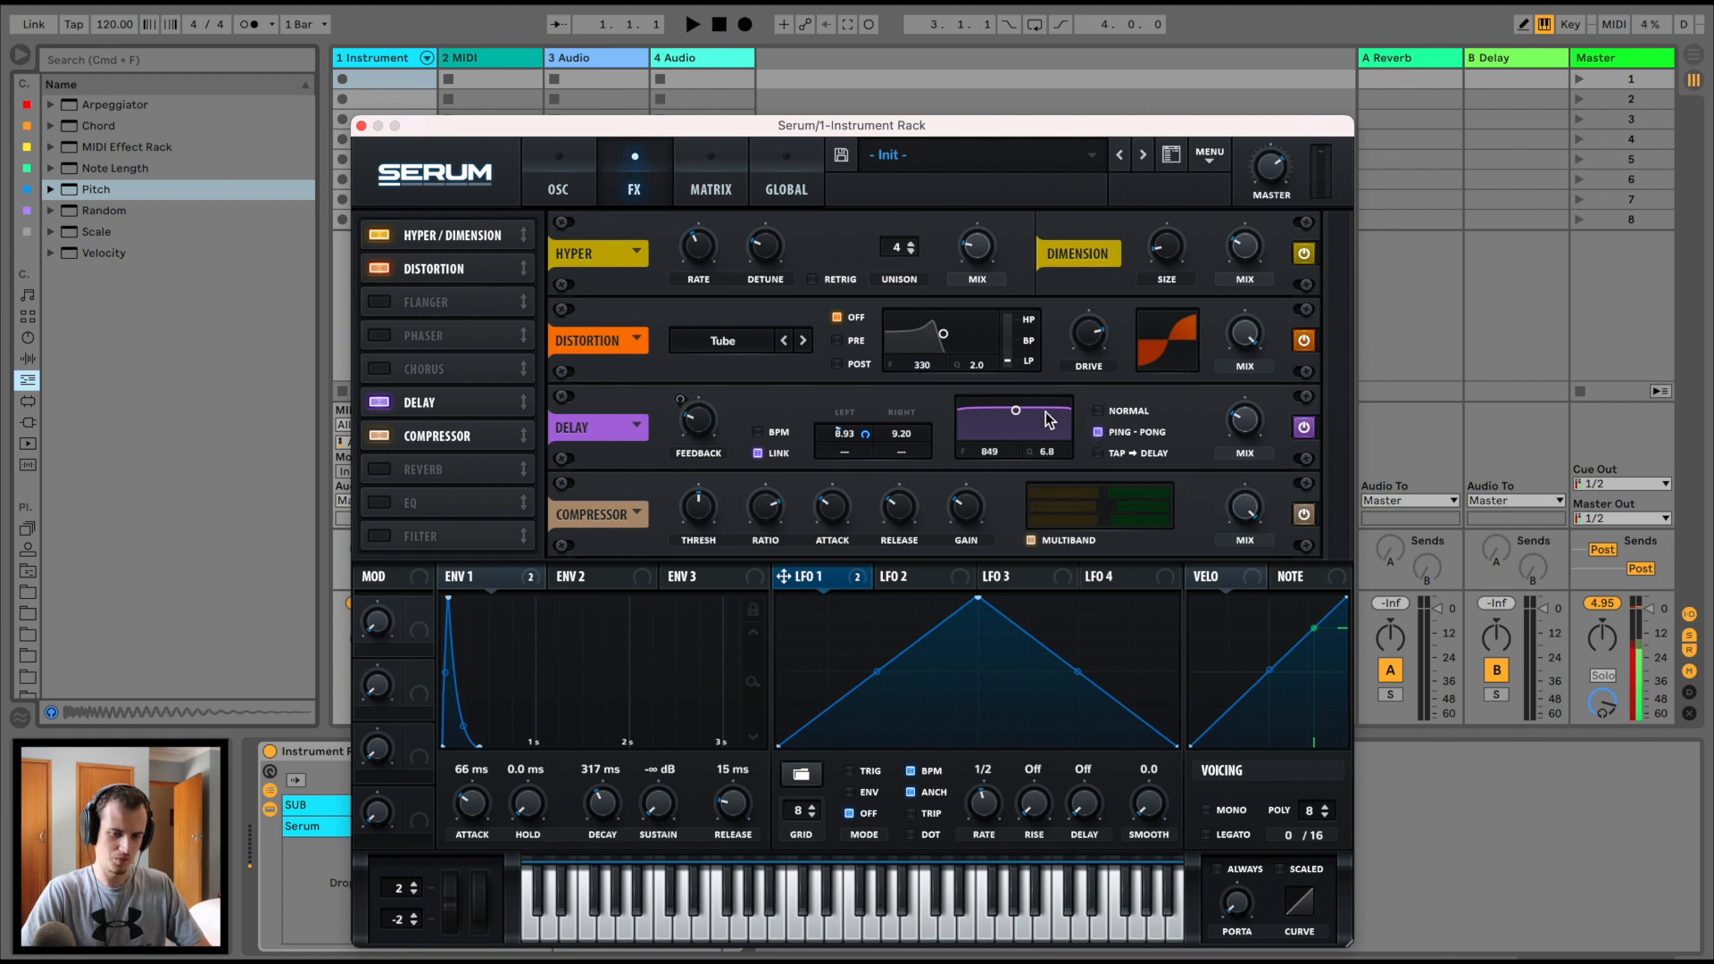
key(k)
drag(1015, 410, 1024, 449)
drag(1244, 420, 1250, 348)
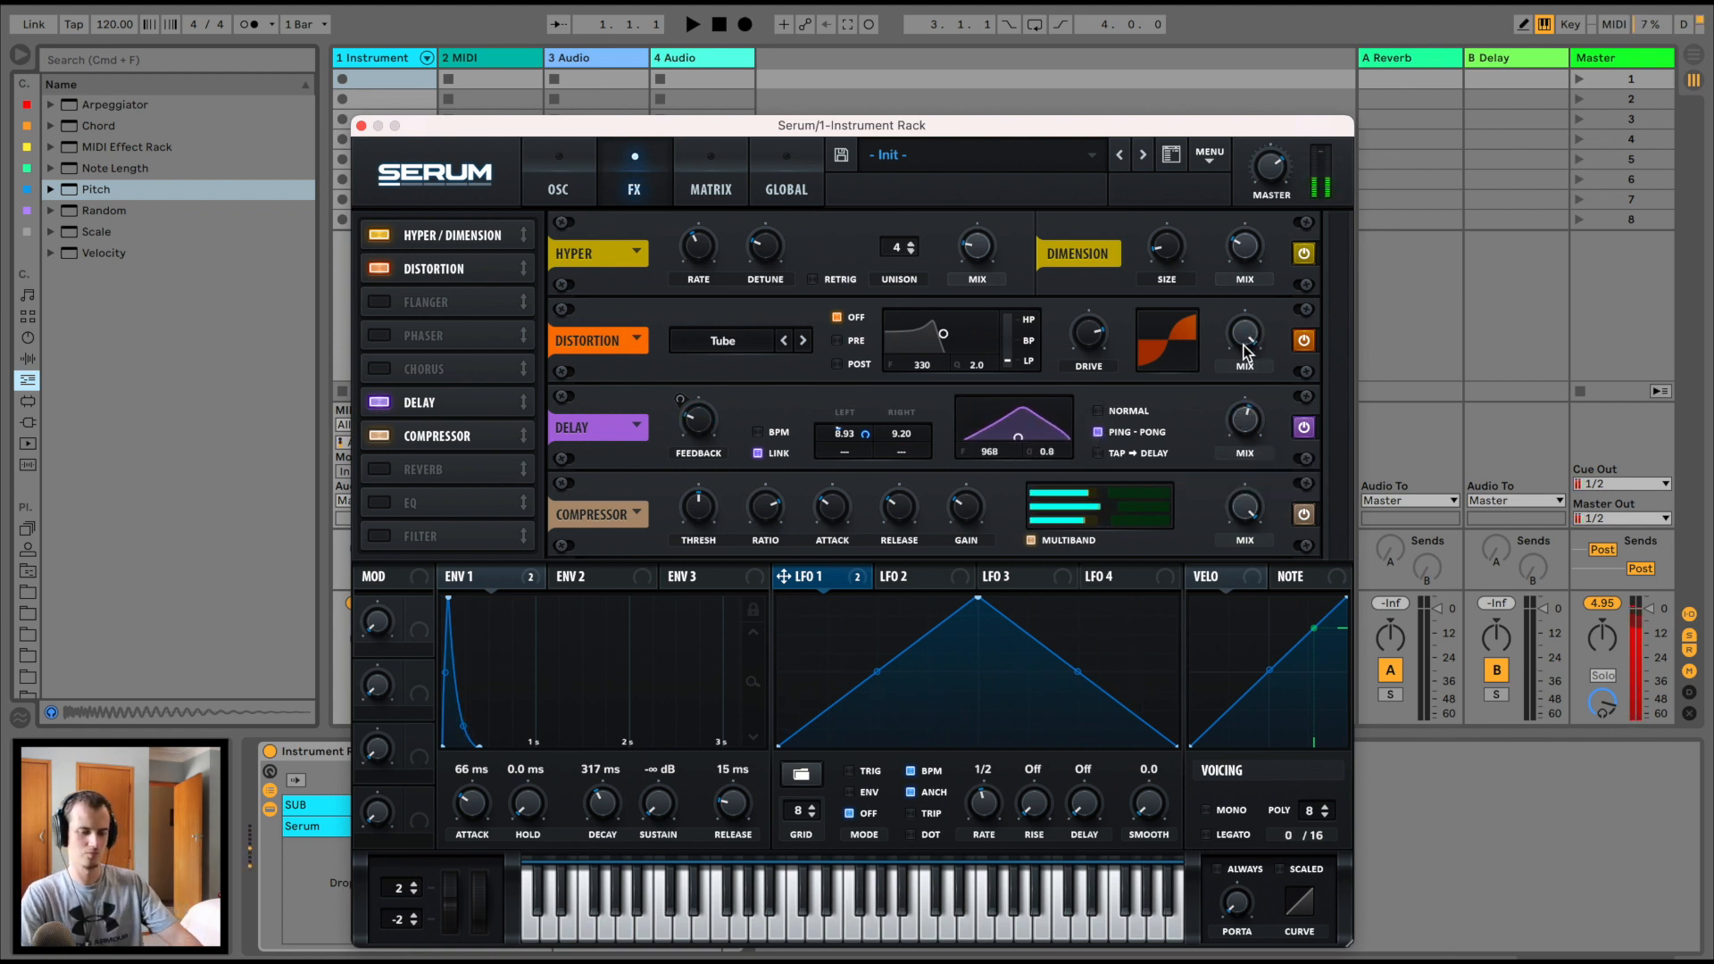
Close the Serum window, add an EQ Eight after Serum in the second chain, and rename the chain Bass
click(361, 125)
click(29, 358)
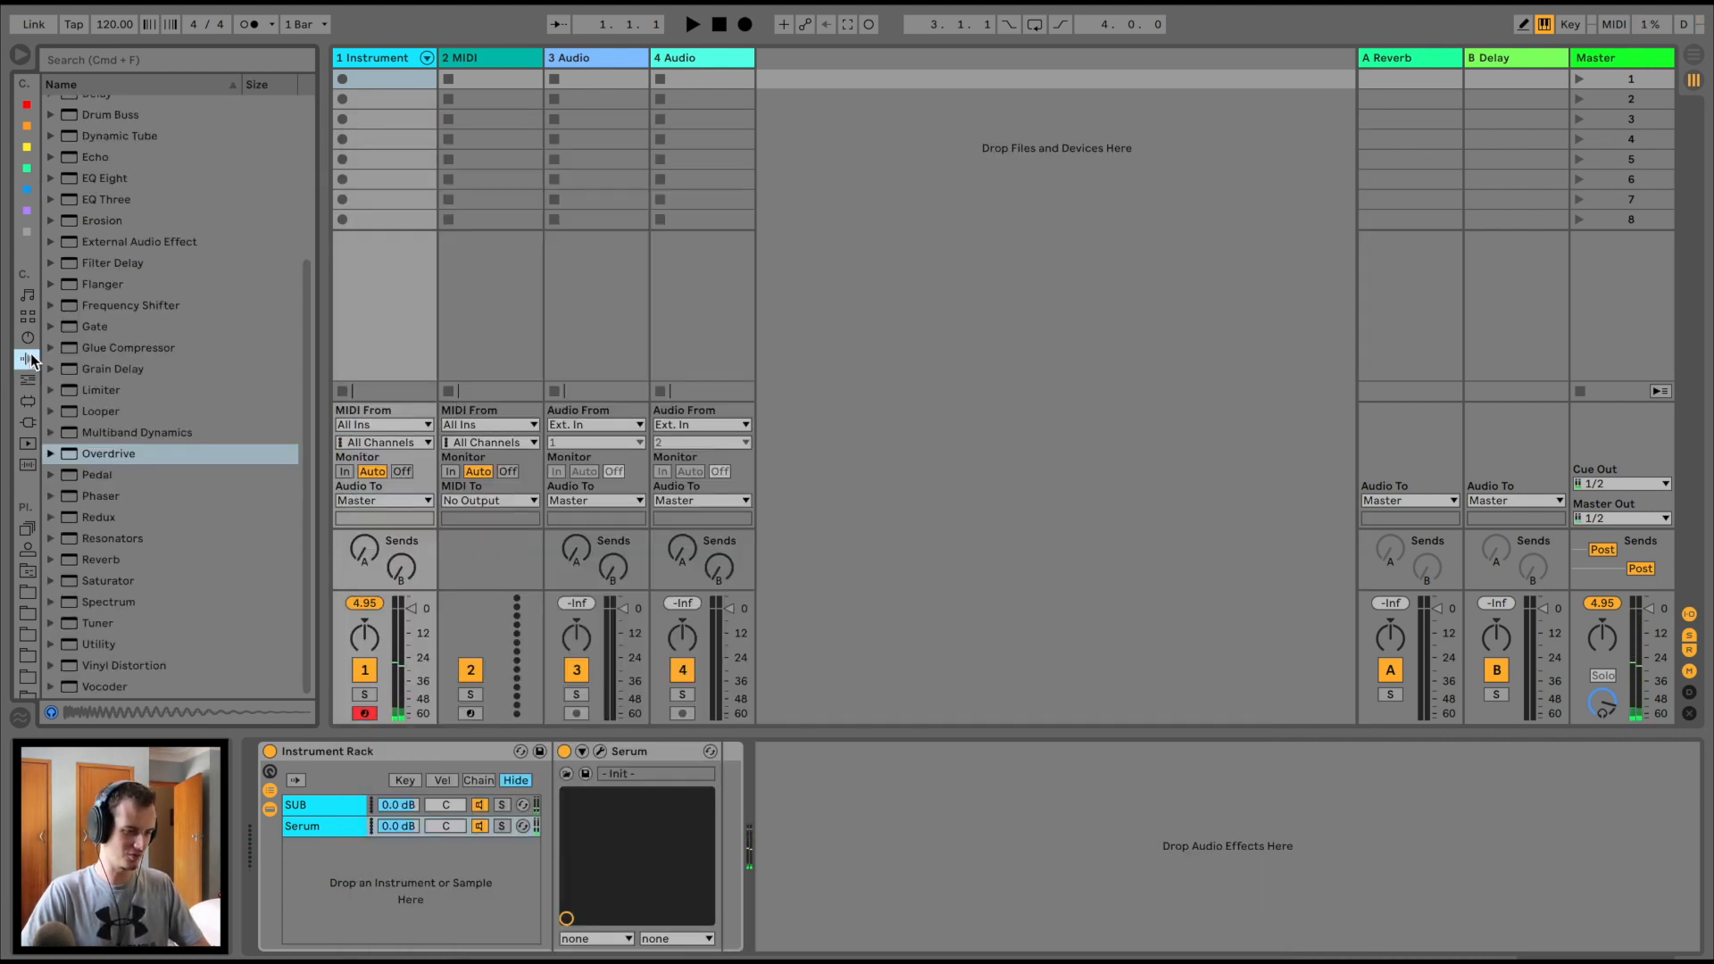
scroll(122, 228, up, 5)
drag(84, 405, 325, 636)
drag(316, 817, 308, 828)
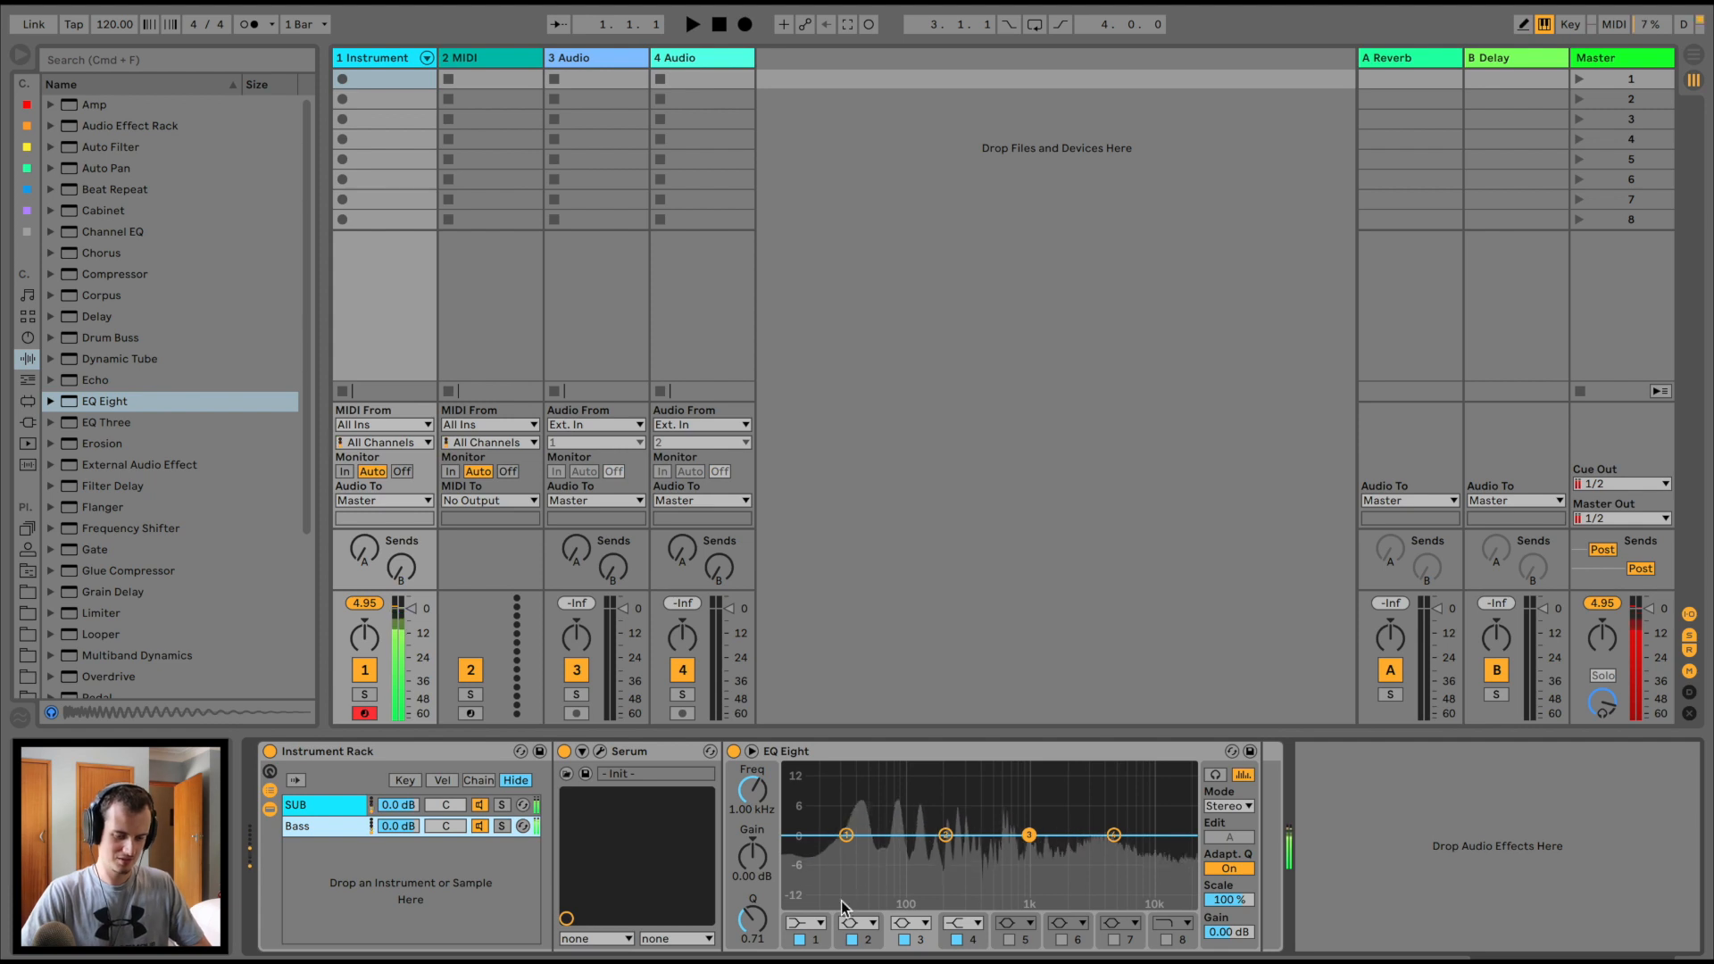
Shape the Bass chain's EQ Eight with a ×4 low cut on band 1, band 2 at 290 Hz and -2.11 dB, and band 3 moved higher
click(815, 925)
click(799, 946)
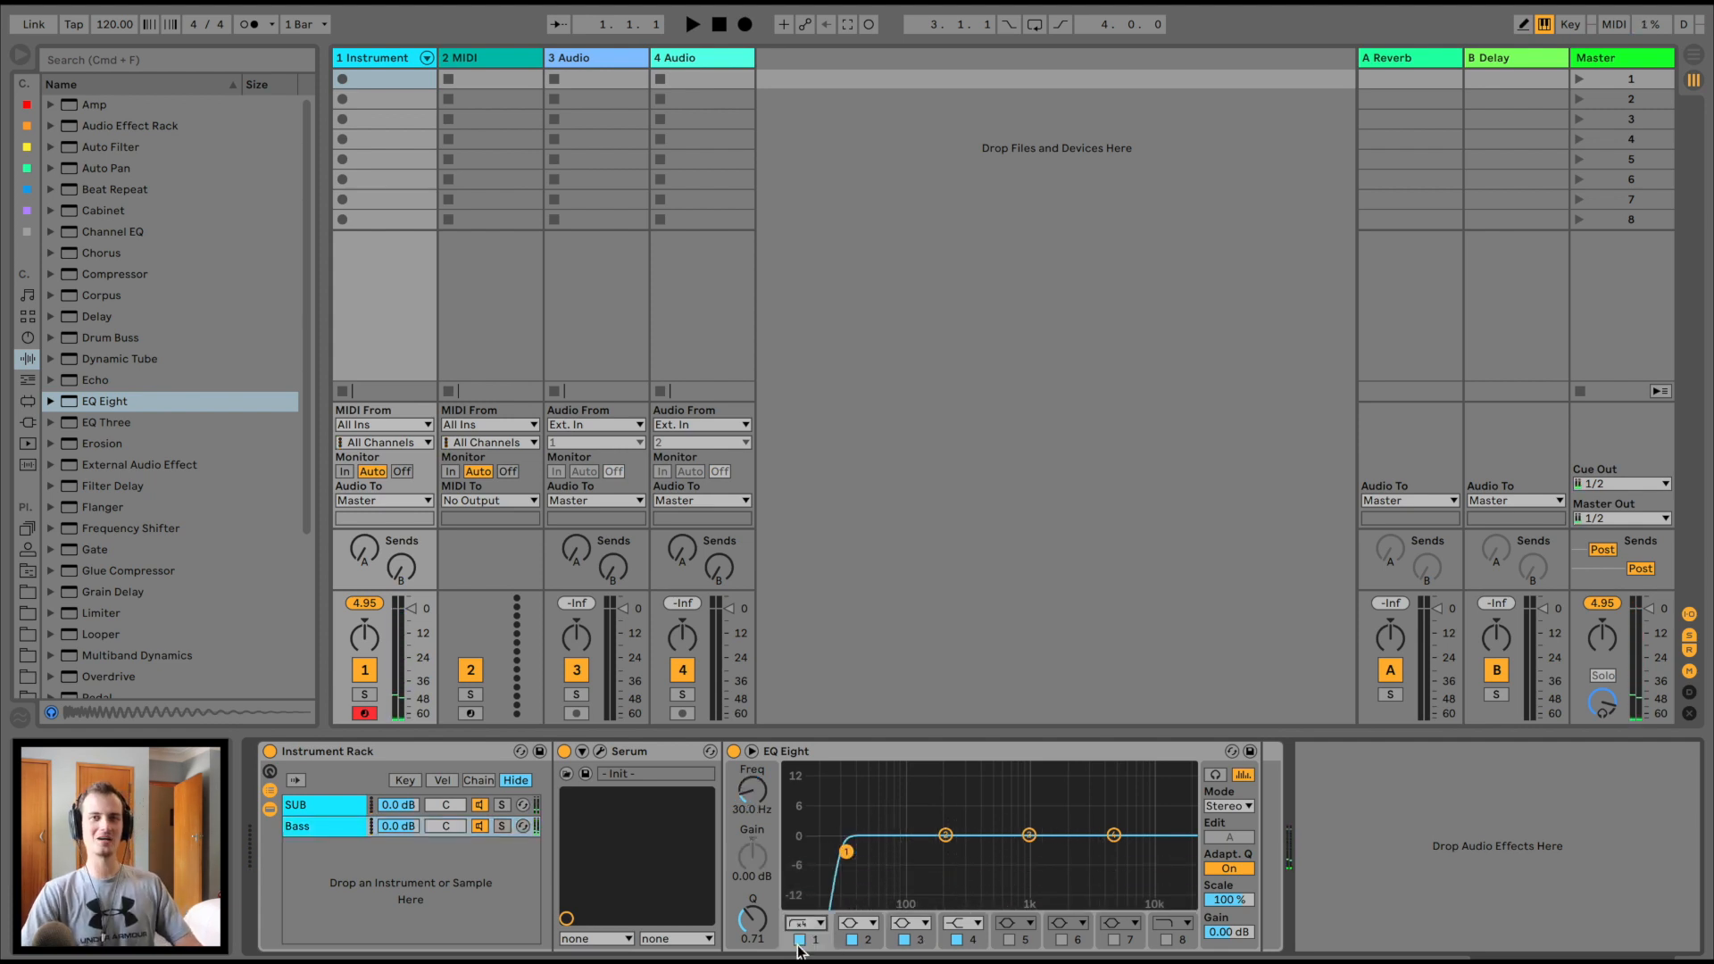
drag(846, 853, 916, 851)
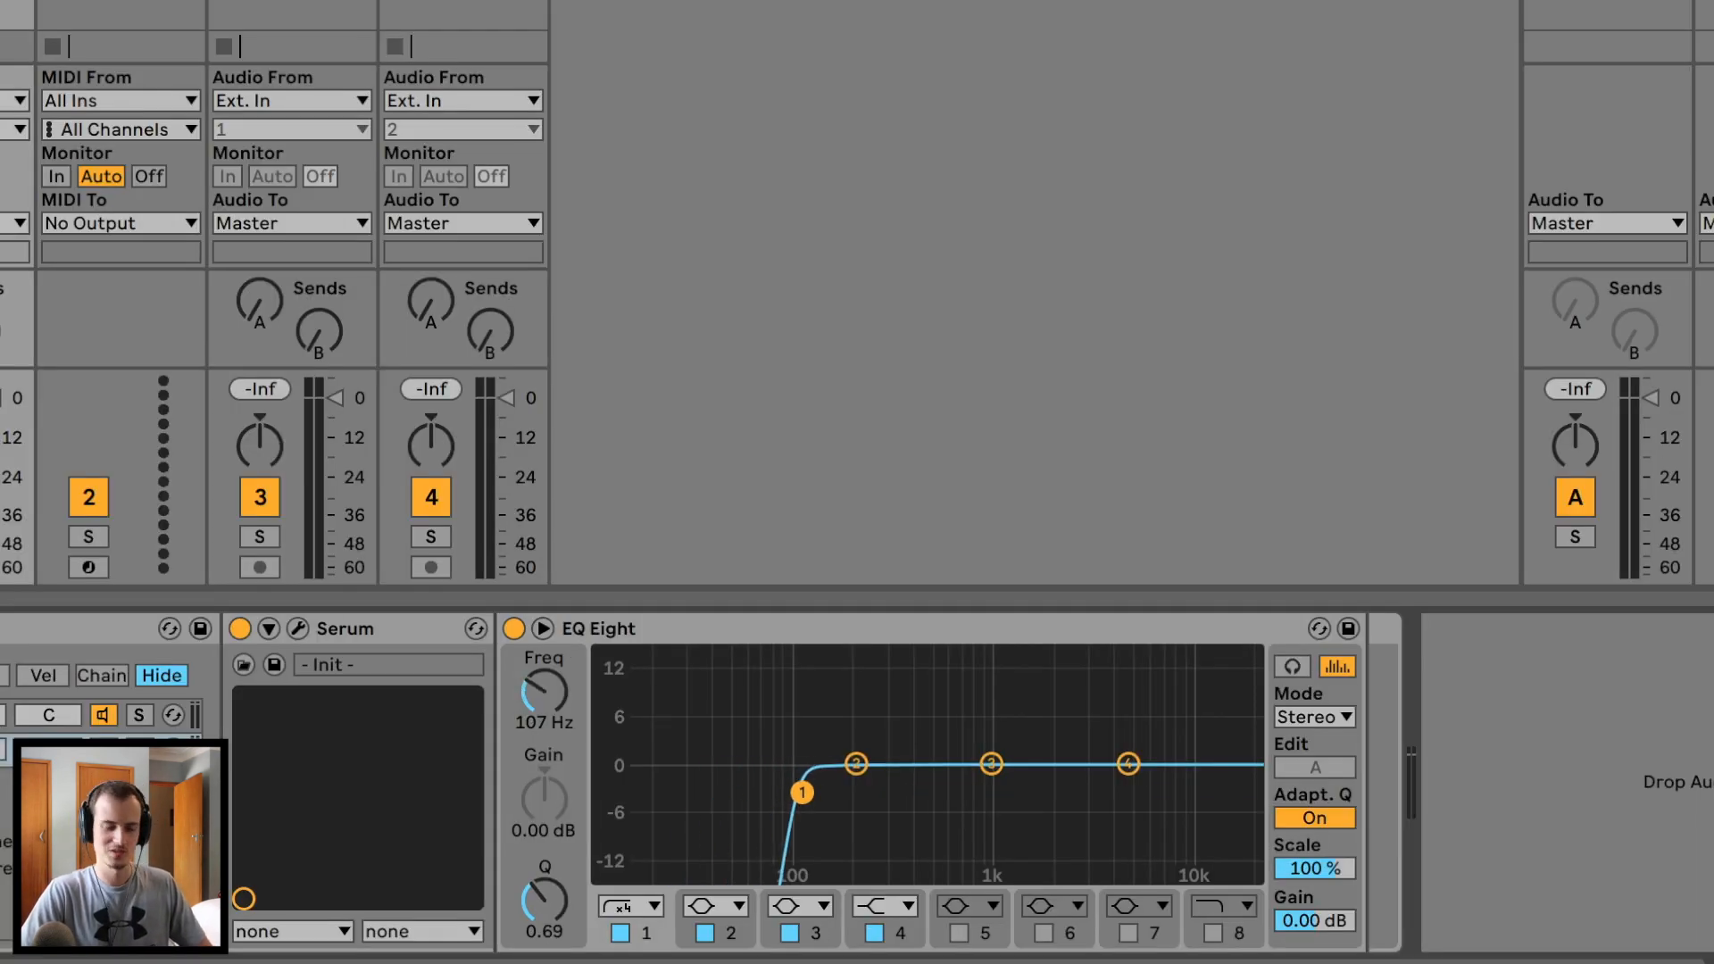
mouse_move(807, 787)
mouse_down()
mouse_move(842, 807)
mouse_move(899, 796)
mouse_move(830, 812)
mouse_up()
drag(992, 763, 1082, 769)
drag(855, 763, 886, 779)
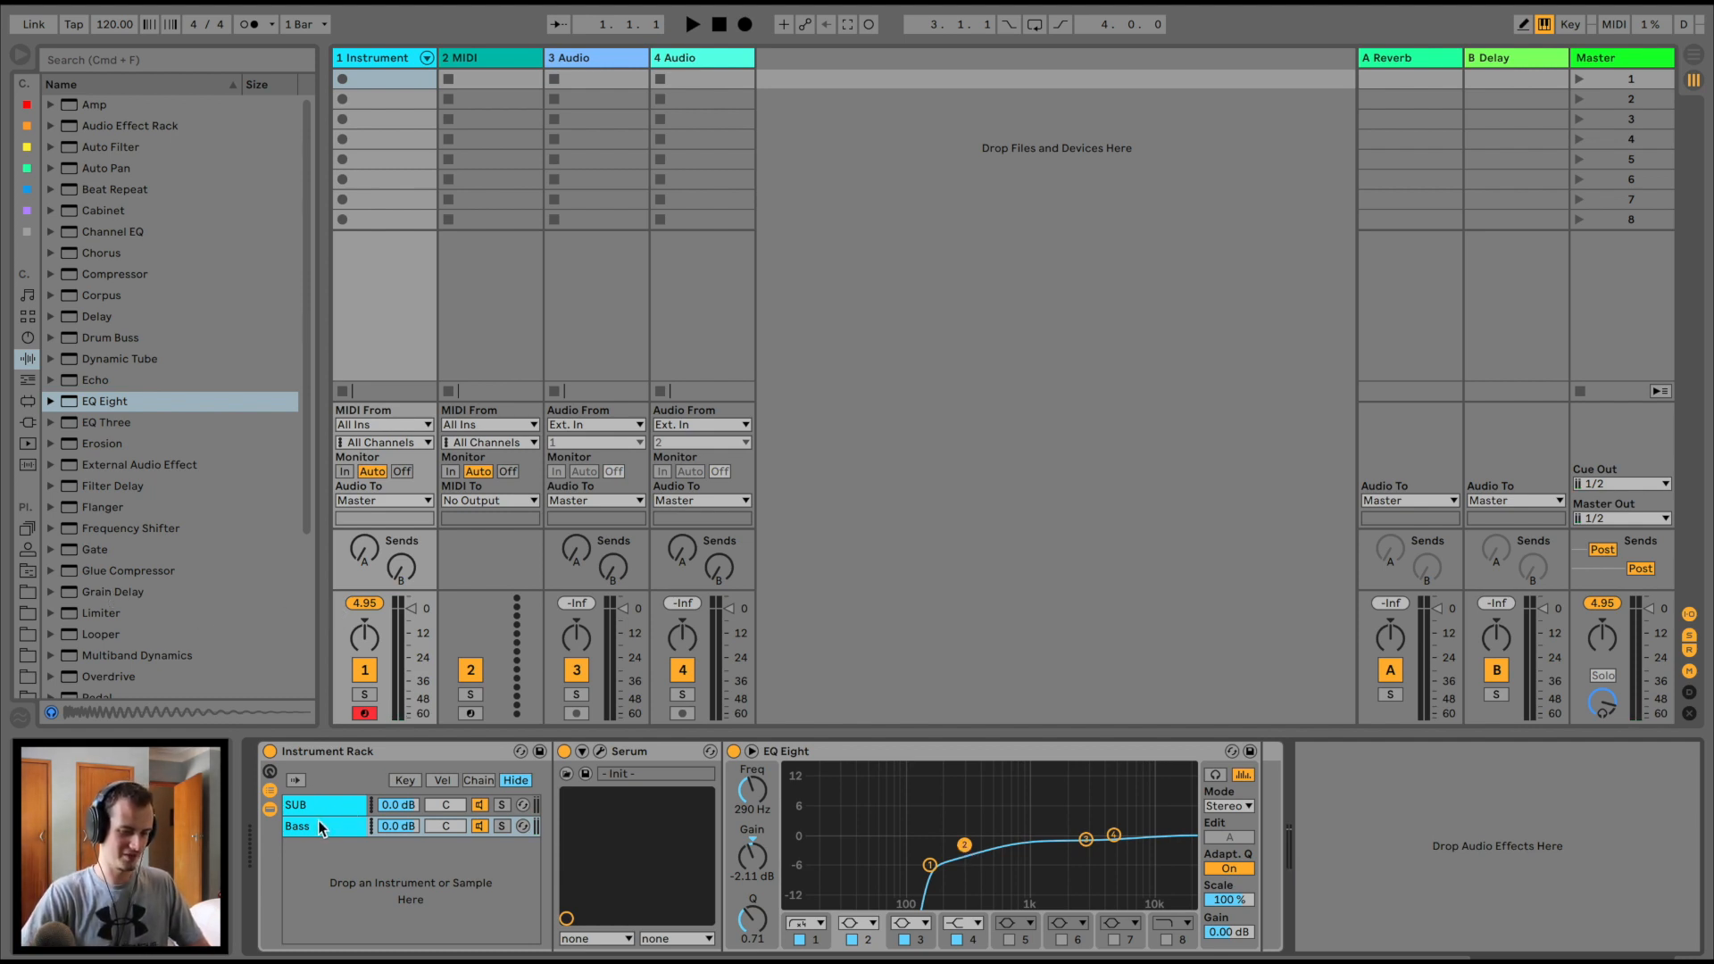
Add a third chain with a new Serum instance to the Instrument Rack and rename it High Saw
key(a)
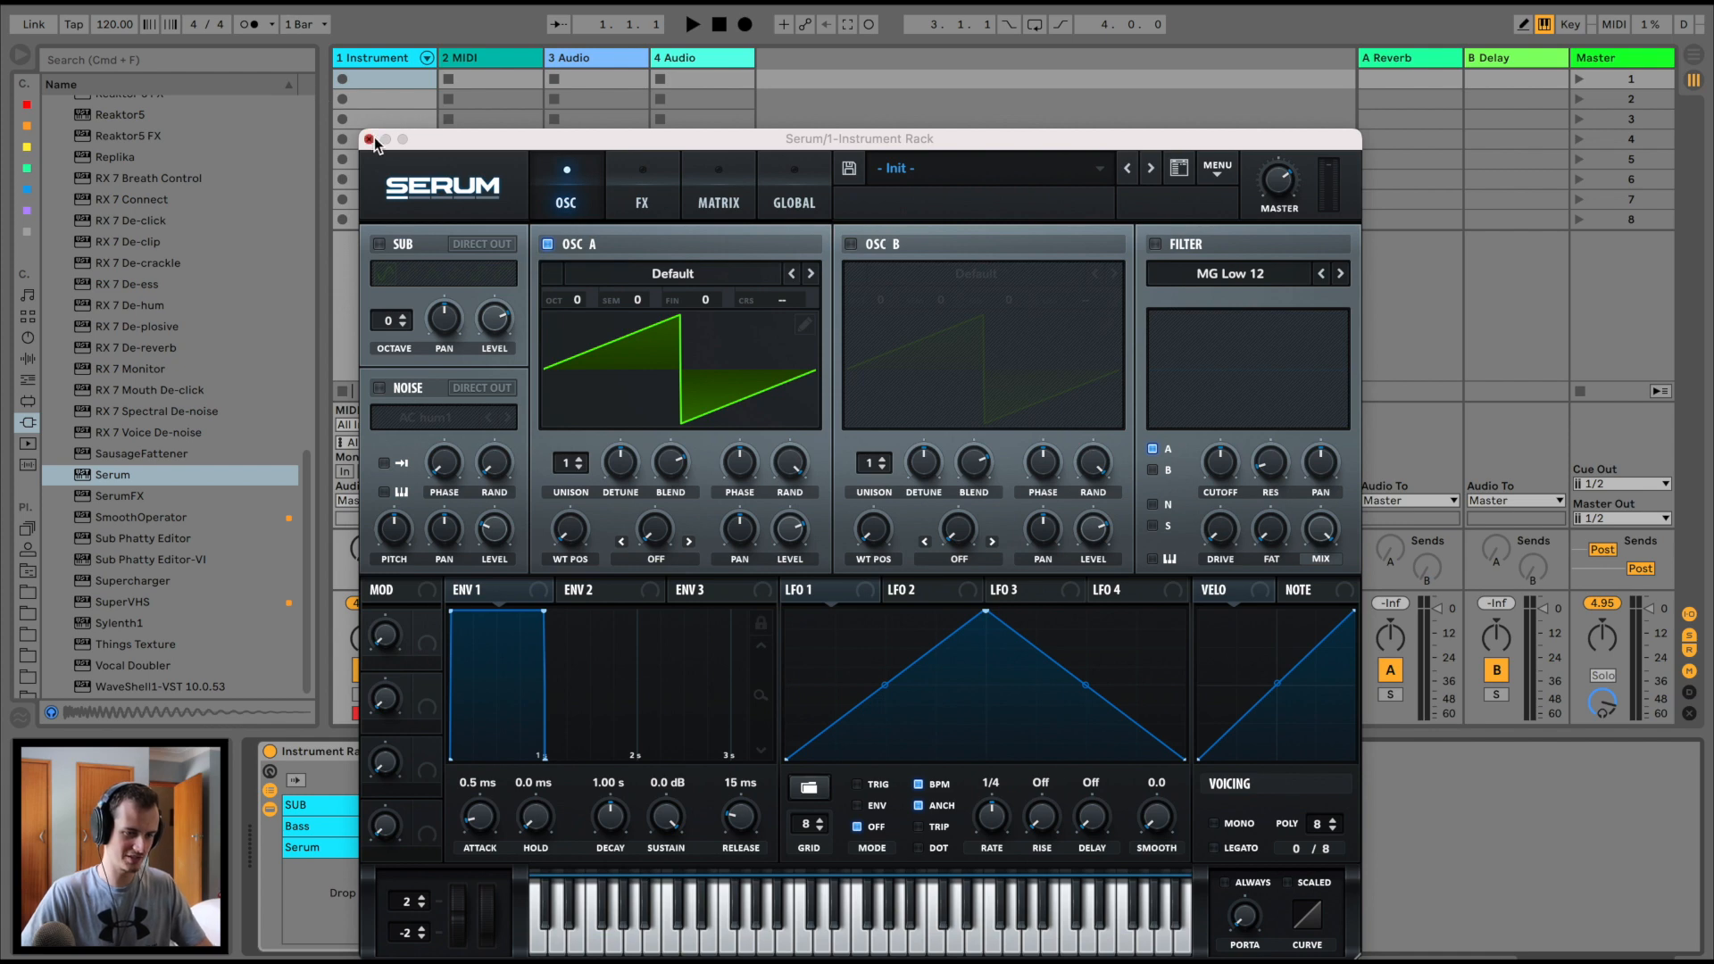
click(368, 140)
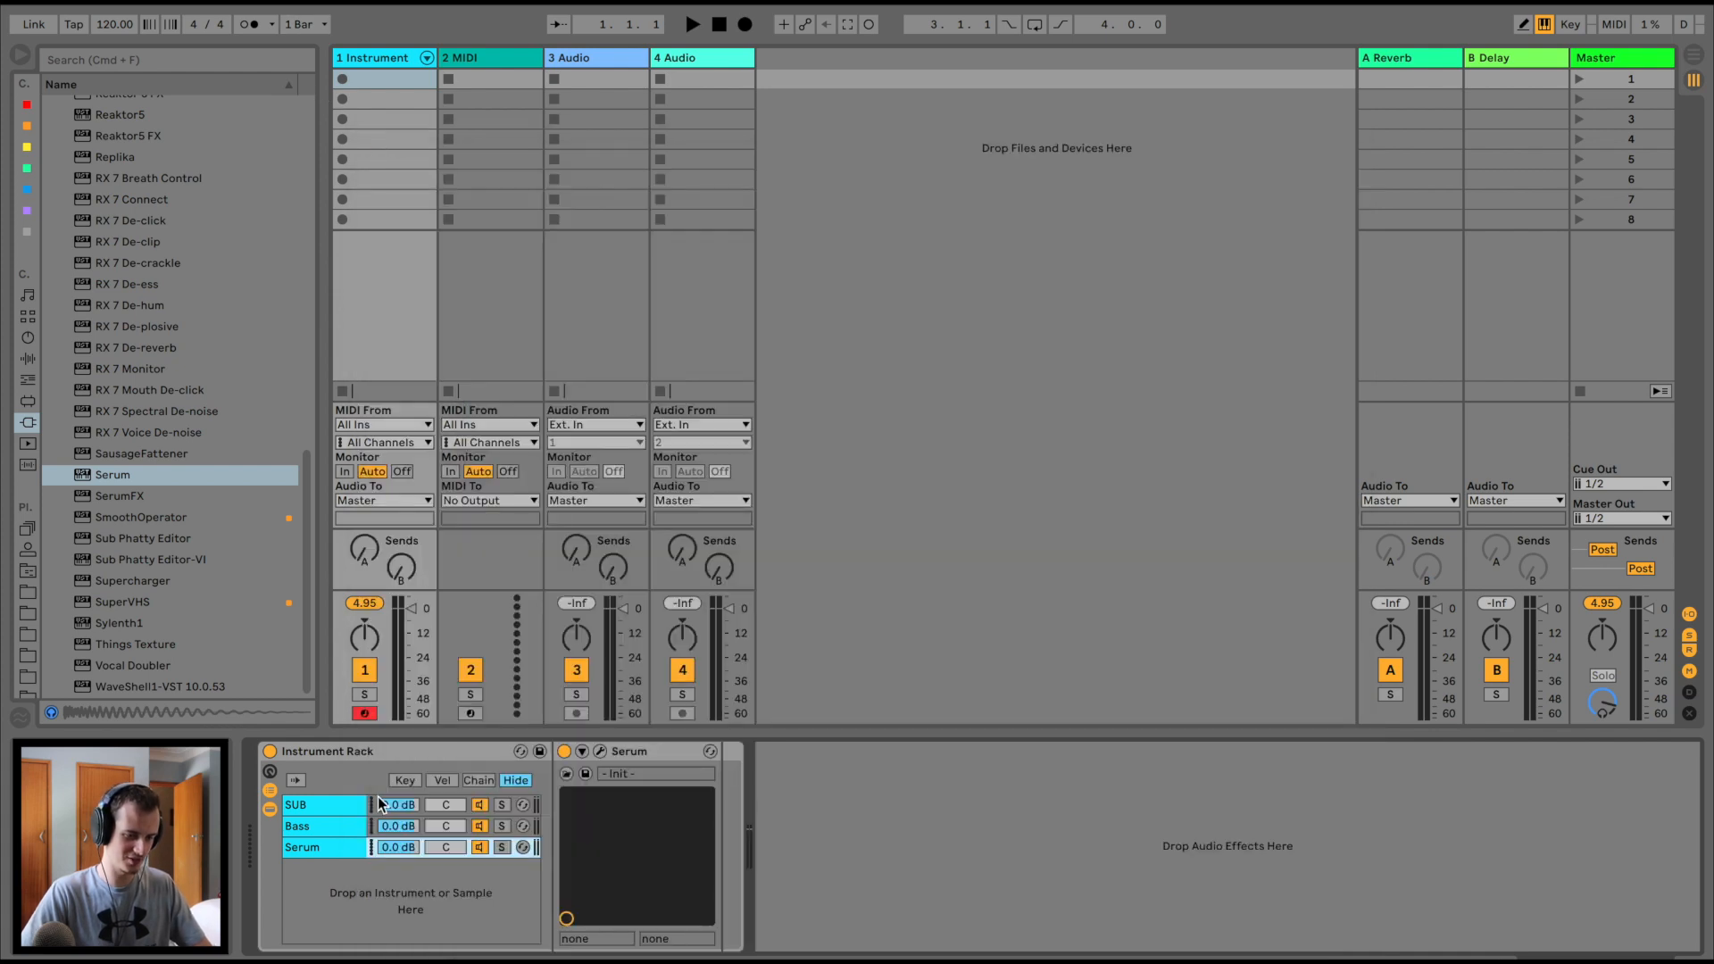
click(322, 848)
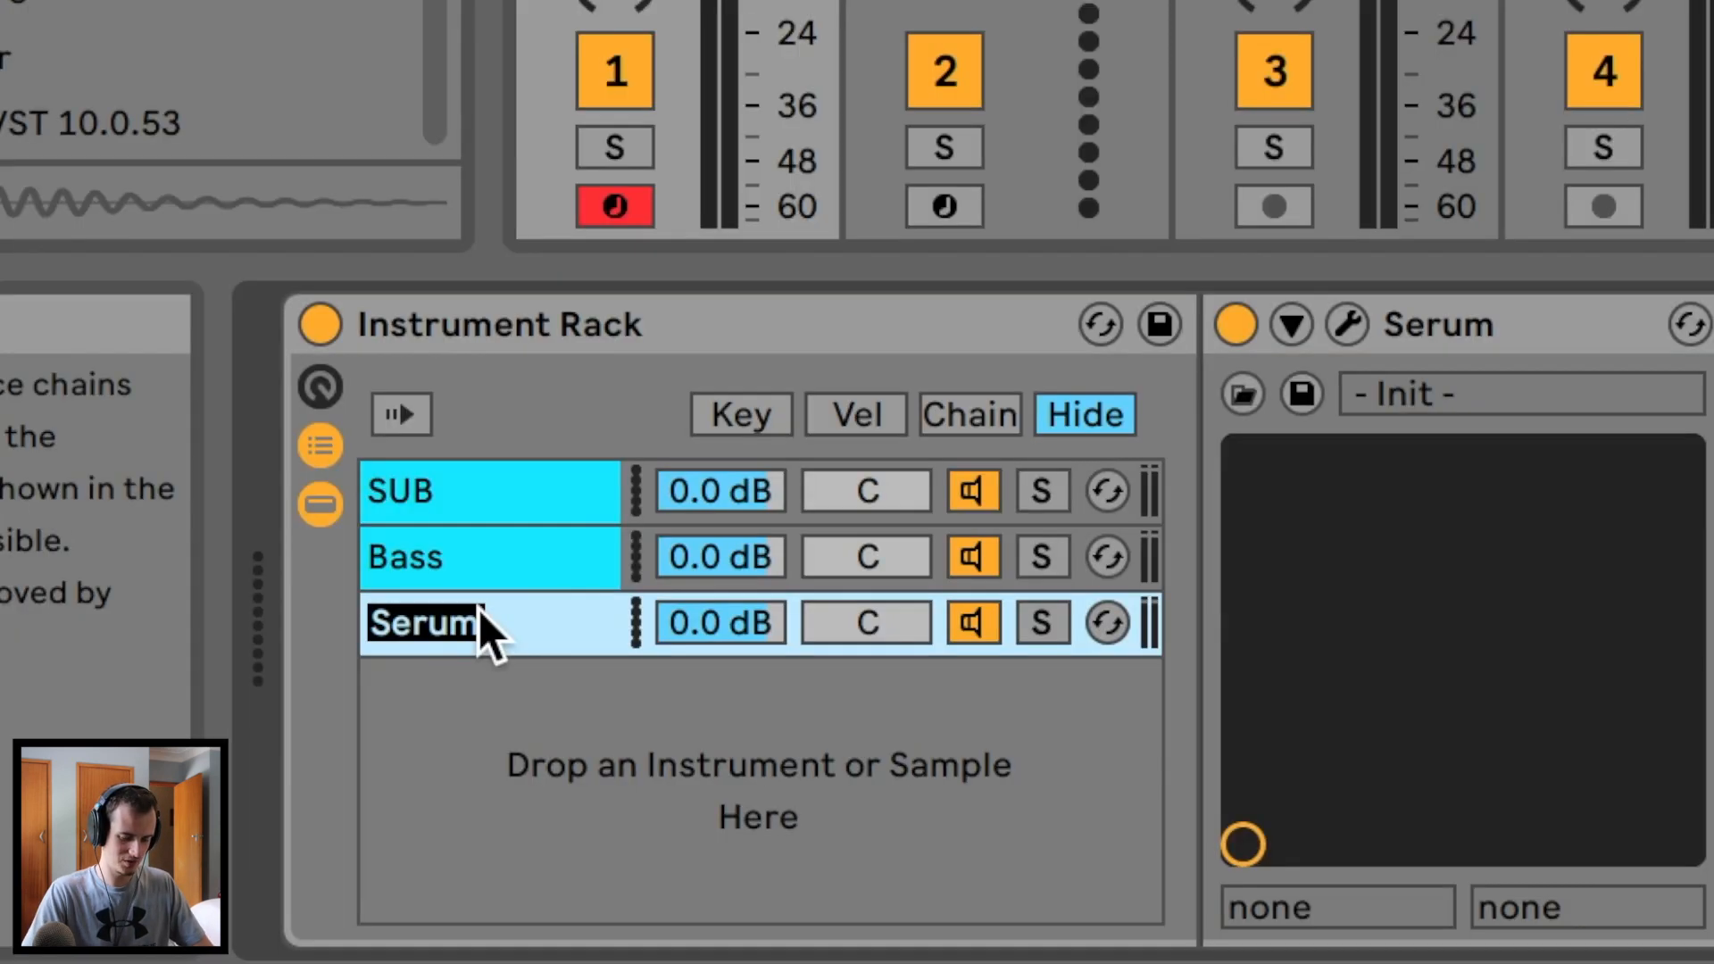
text(Hig)
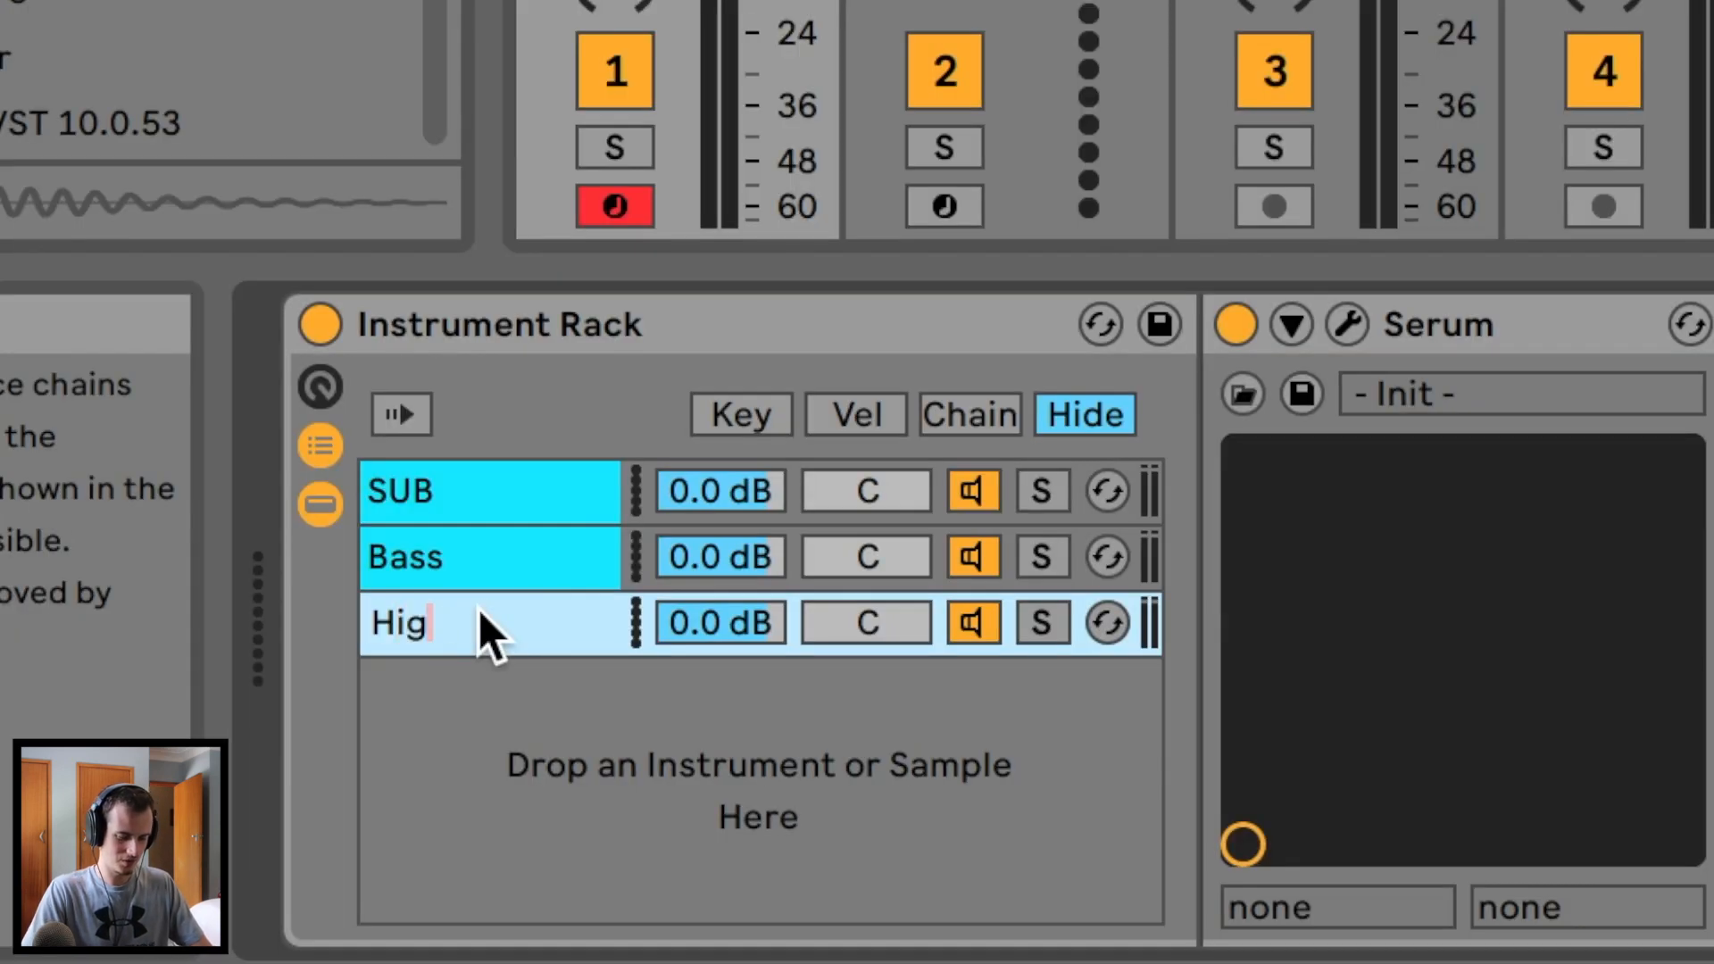
text(h Saw)
key(Return)
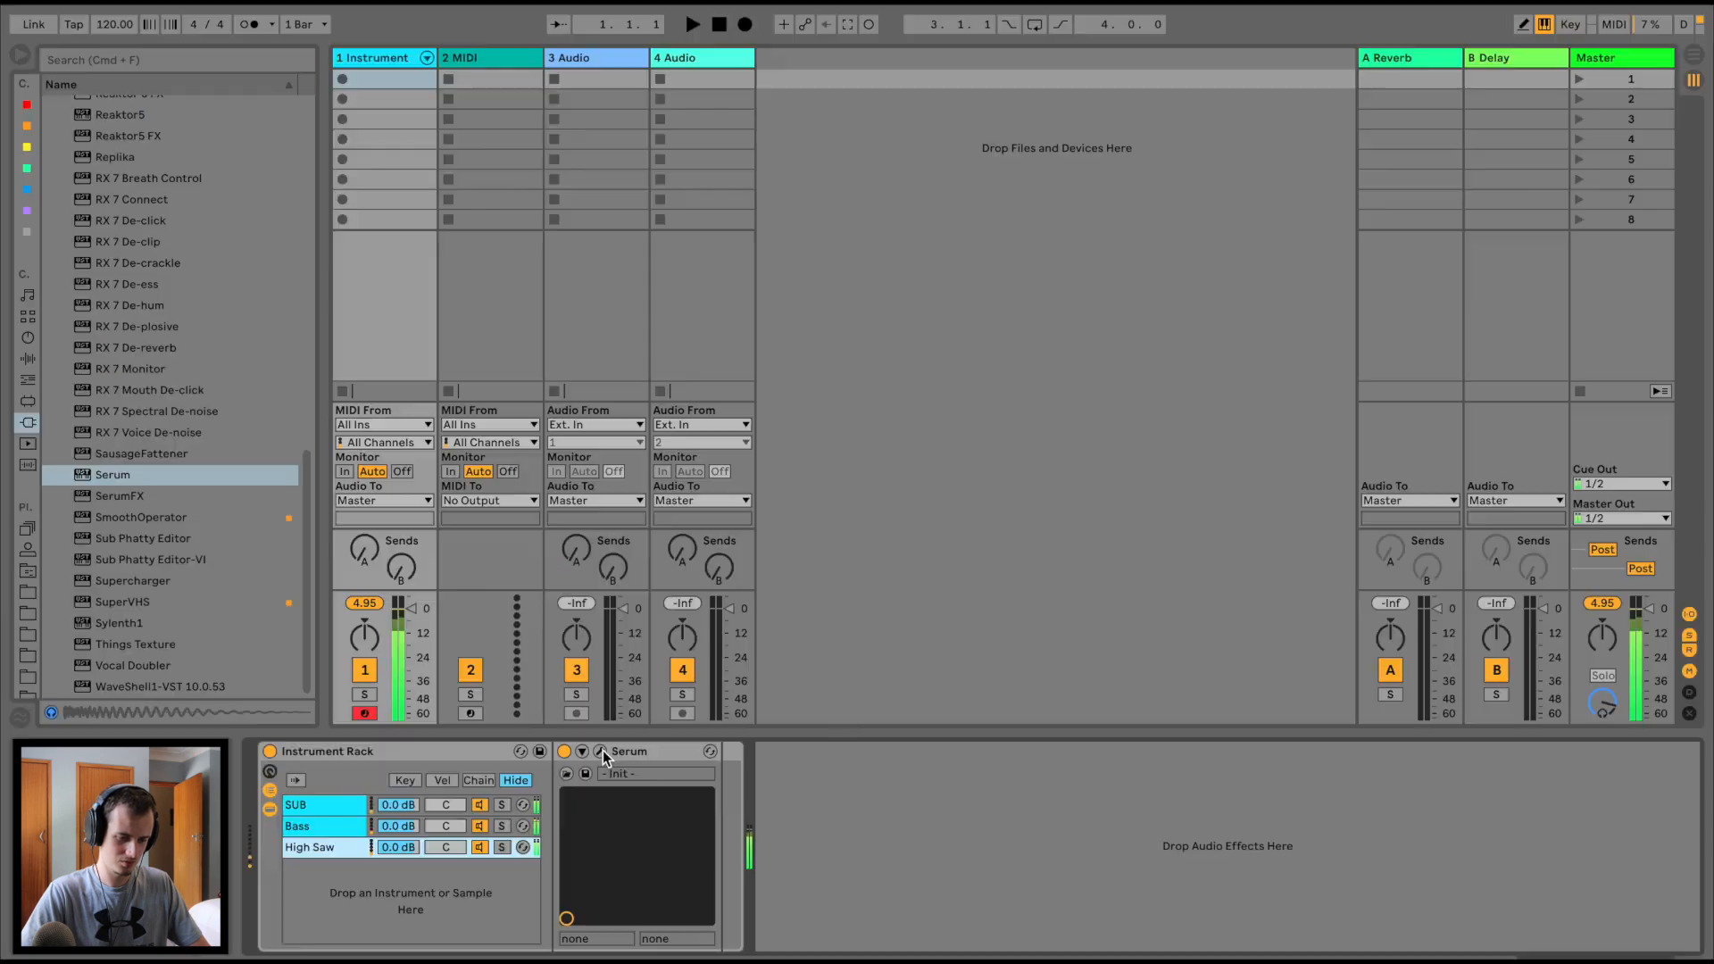
In the High Saw Serum, enable a multiband compressor with raised gain and a Tube distortion with increased drive
click(600, 751)
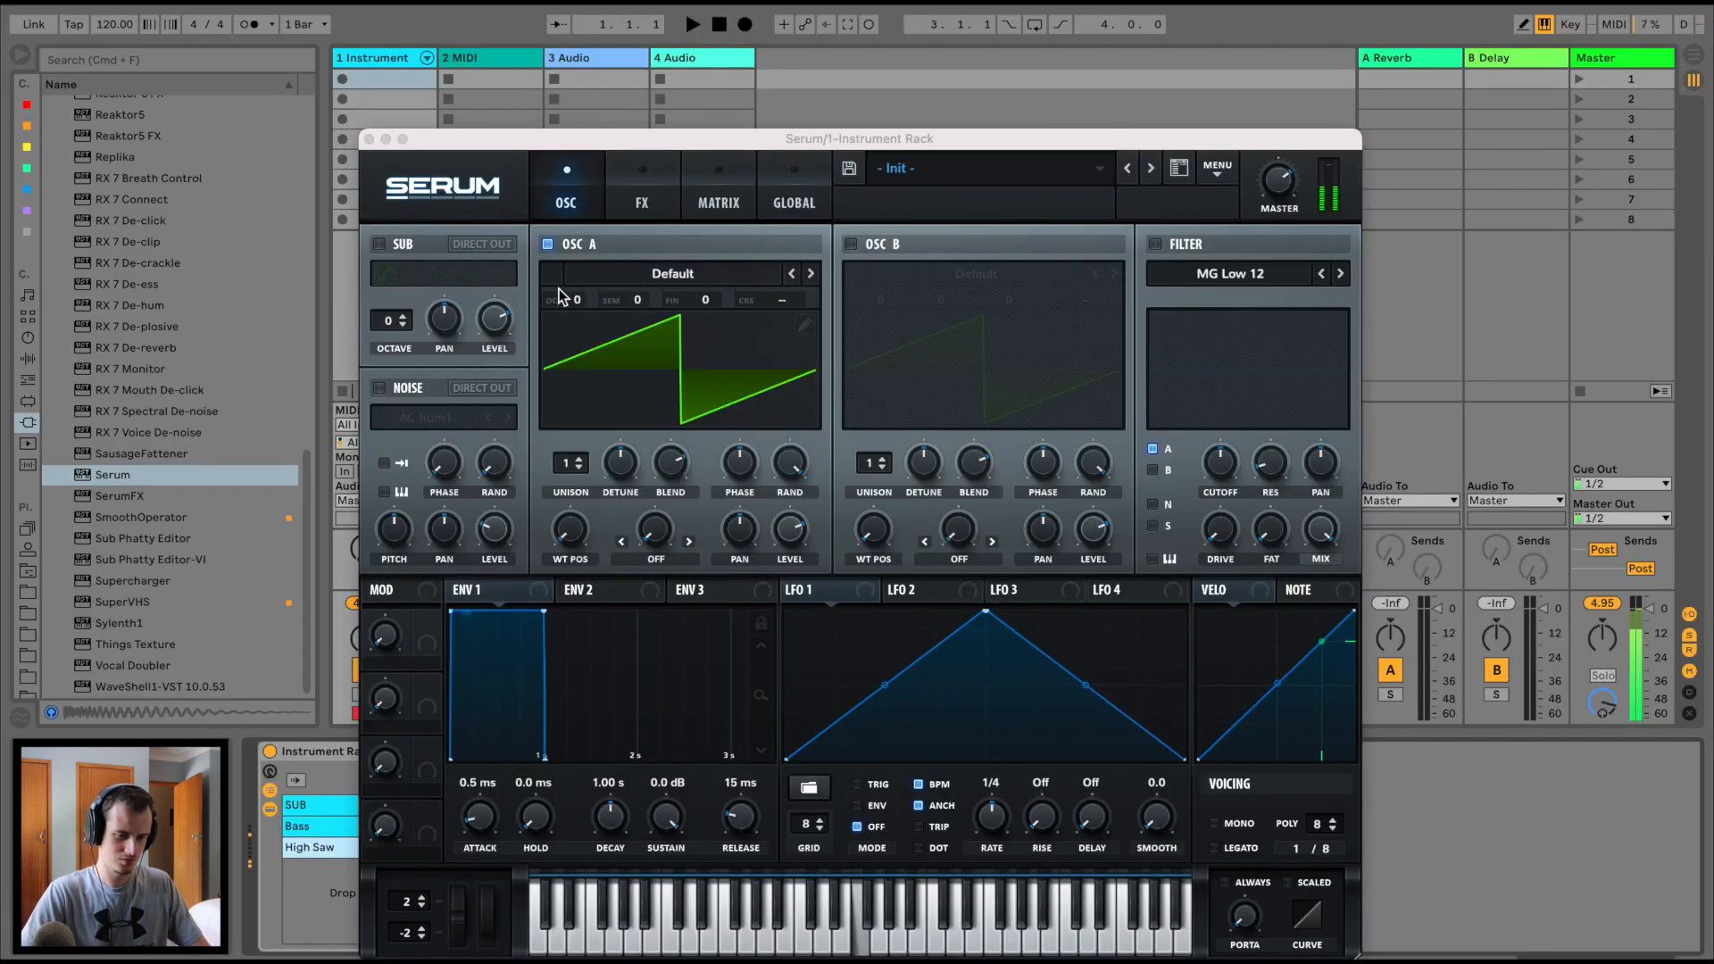
click(643, 195)
click(387, 449)
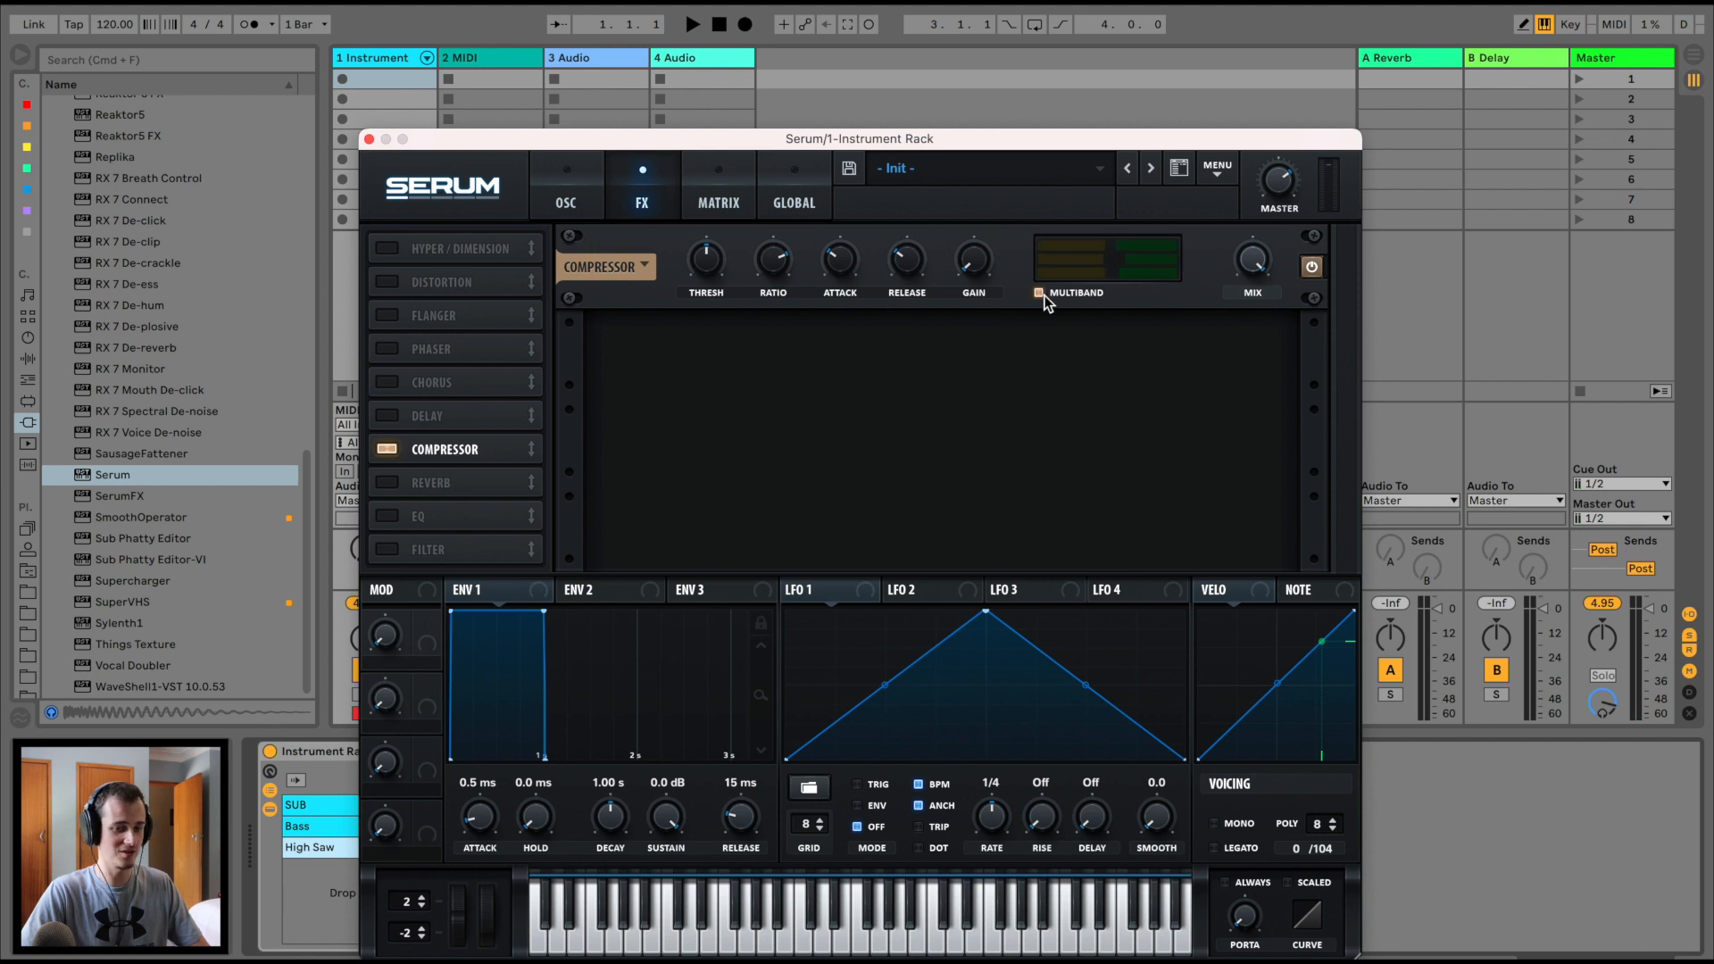
drag(972, 269, 968, 196)
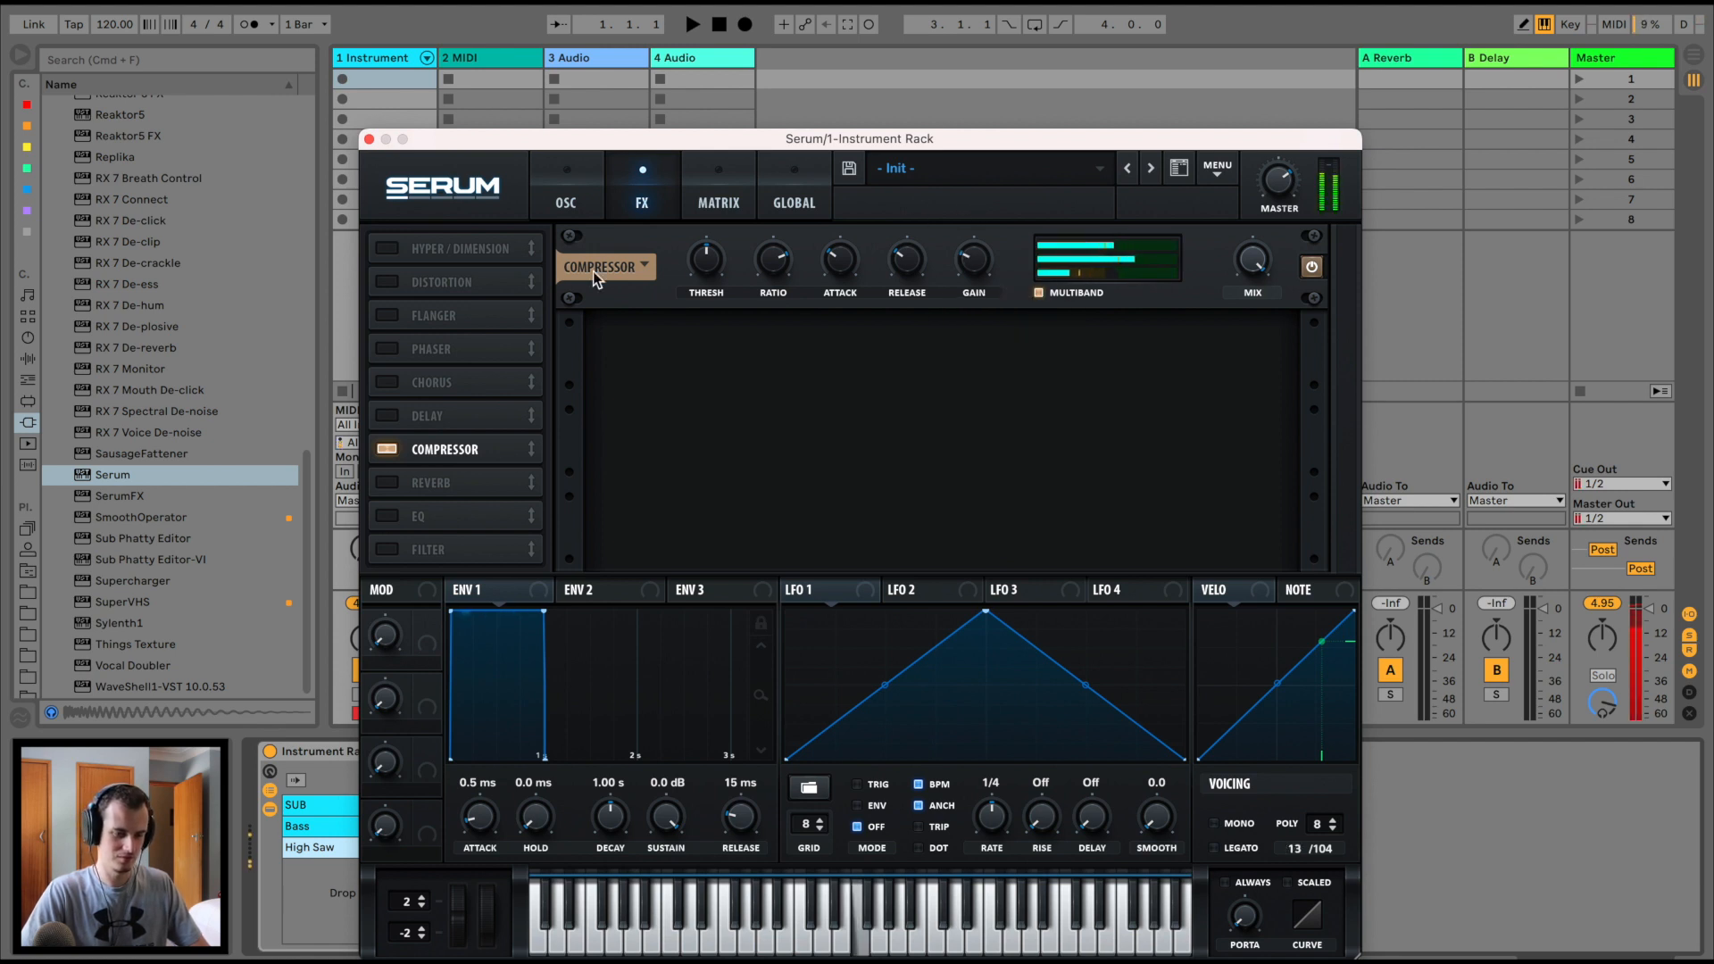
click(387, 281)
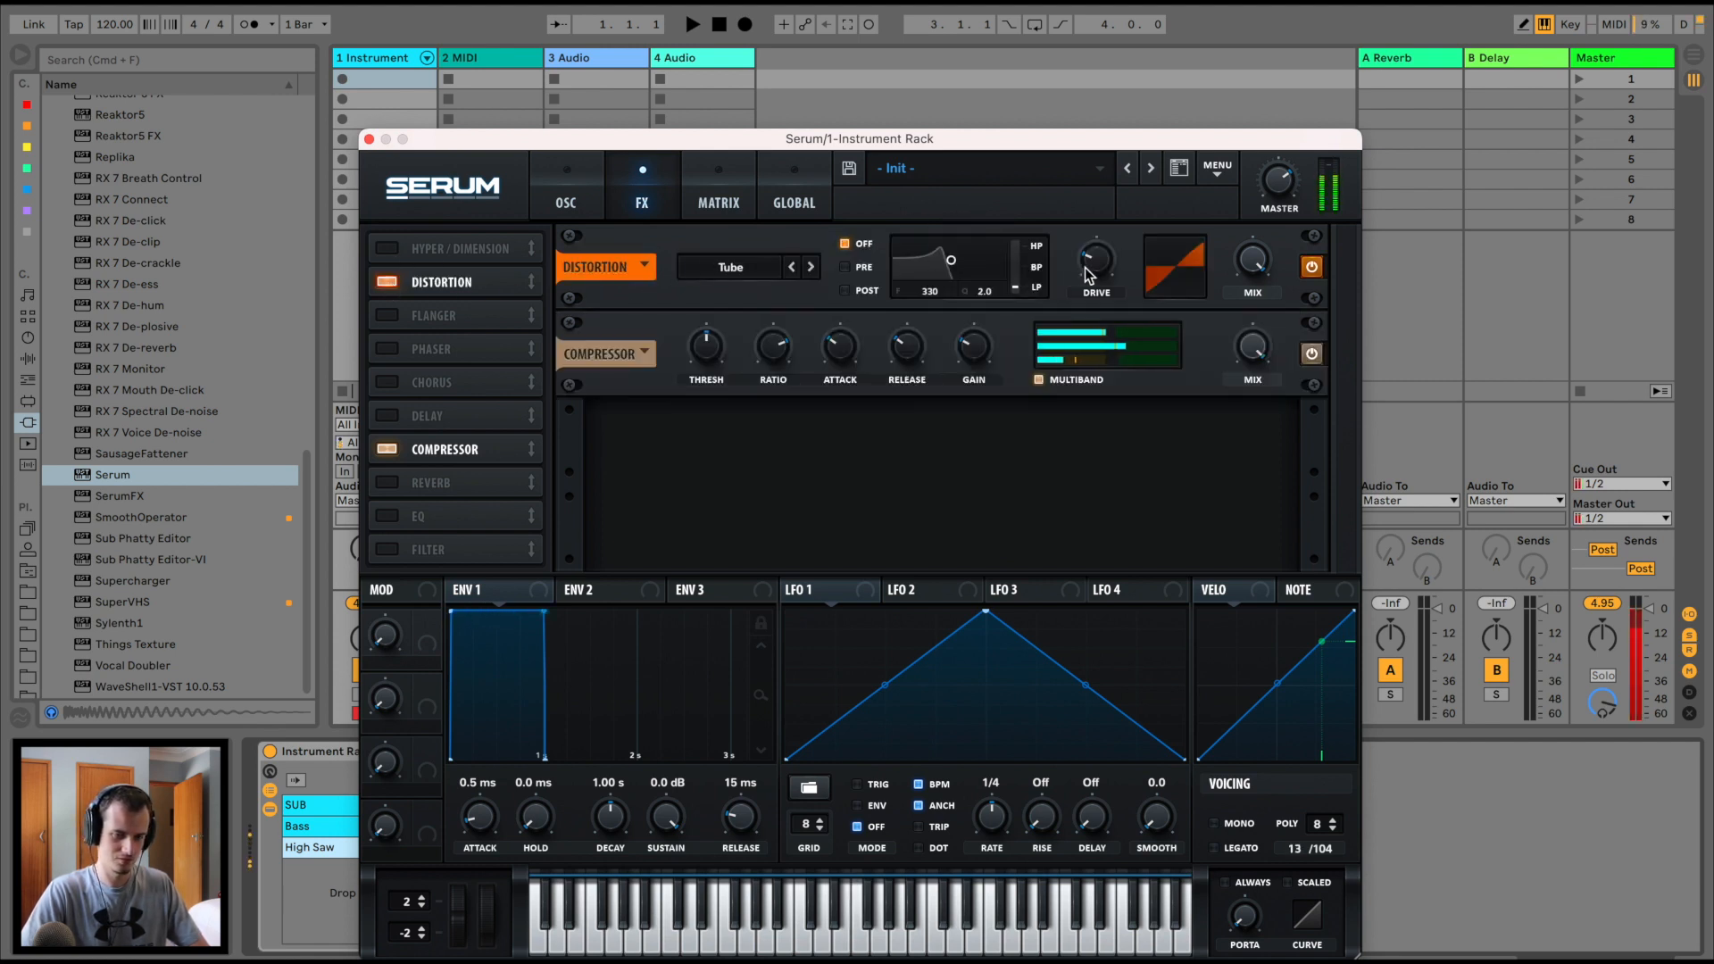
drag(1088, 274, 1092, 234)
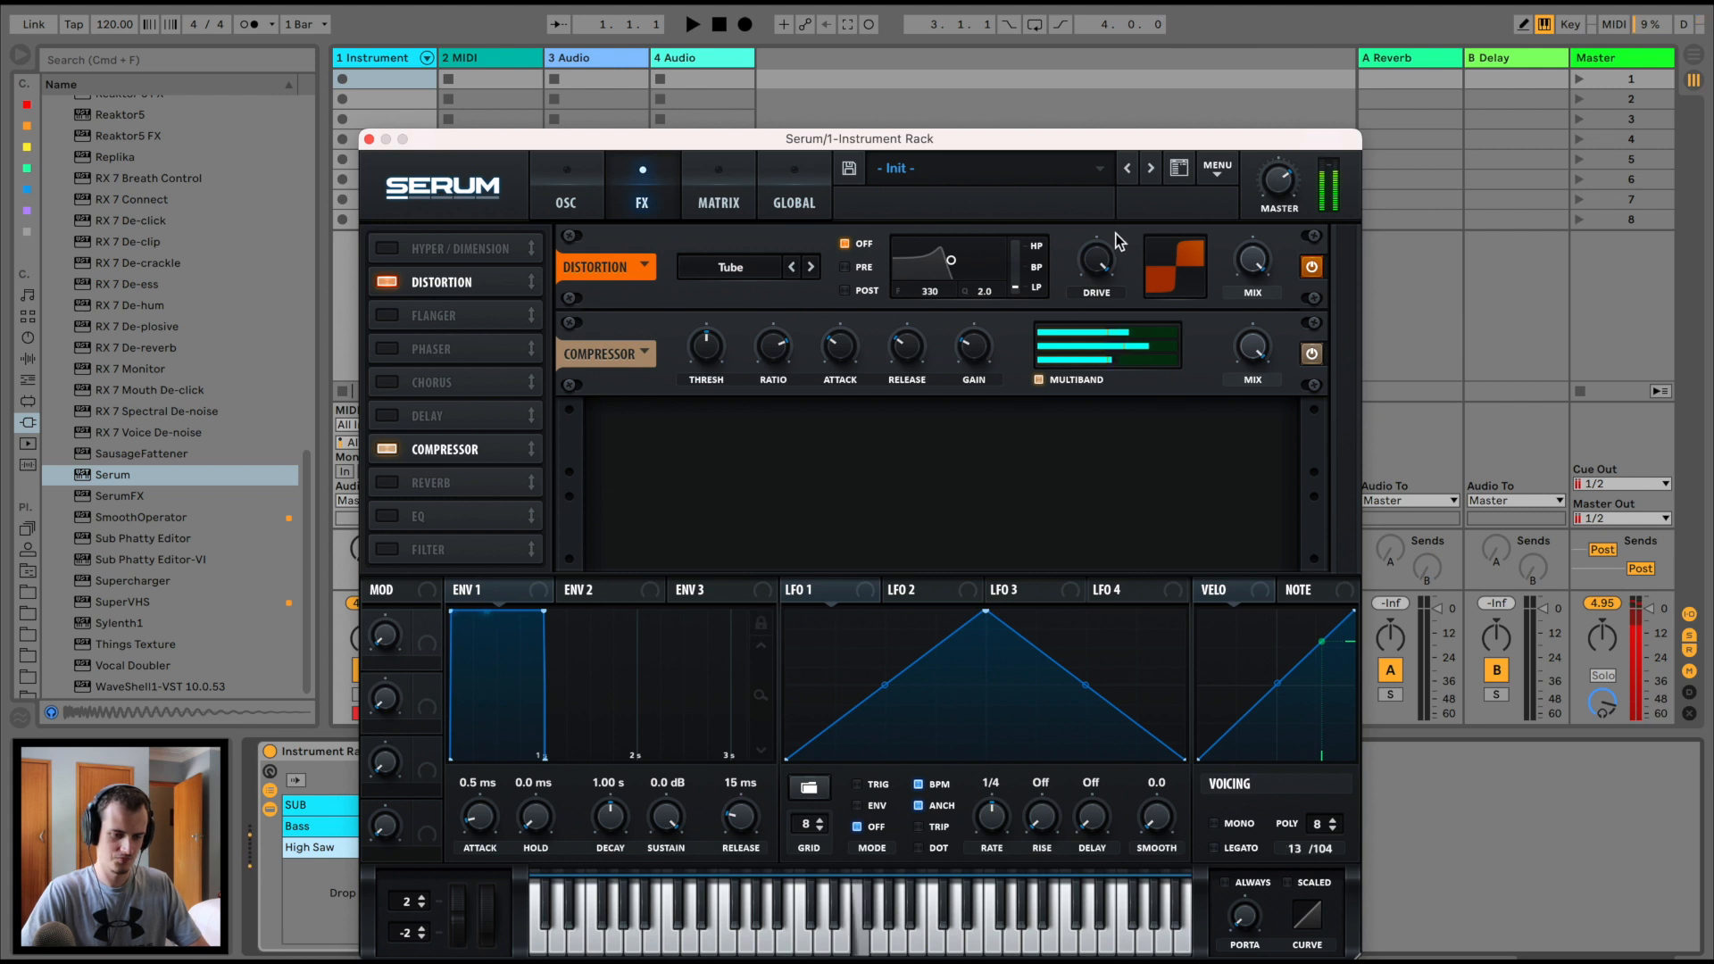
Give oscillator A 13 unison voices and set Env 1 to 56 ms attack, 233 ms decay and -∞ dB sustain
click(557, 198)
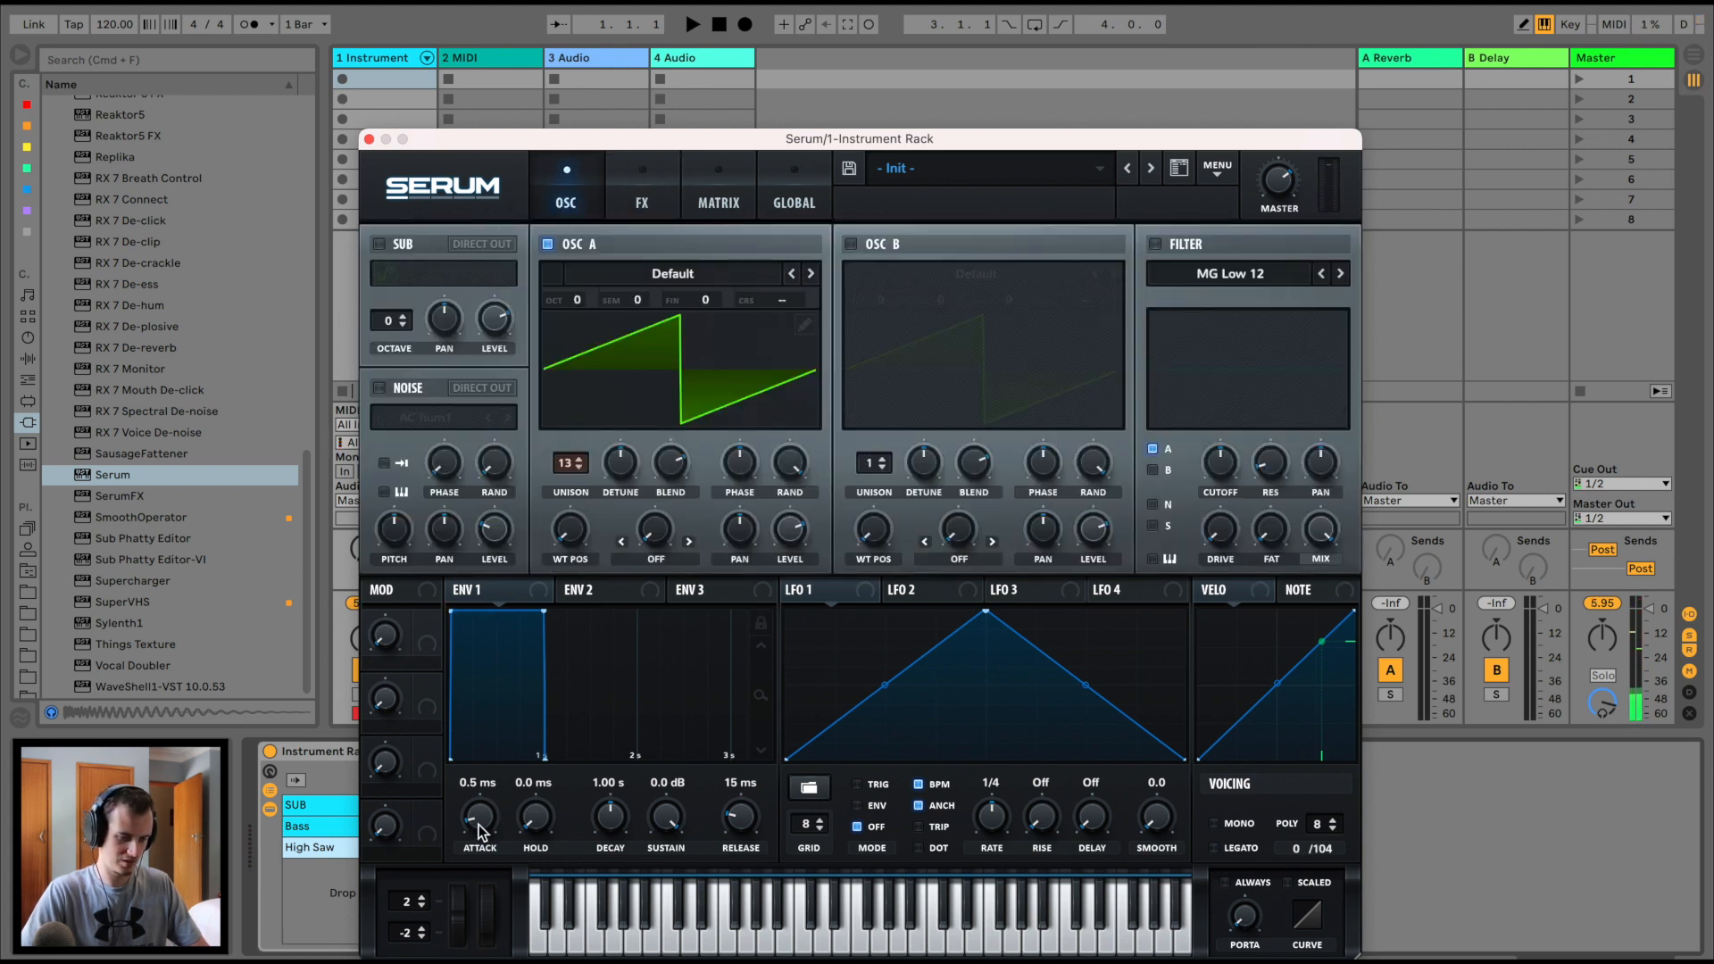
drag(475, 830, 489, 792)
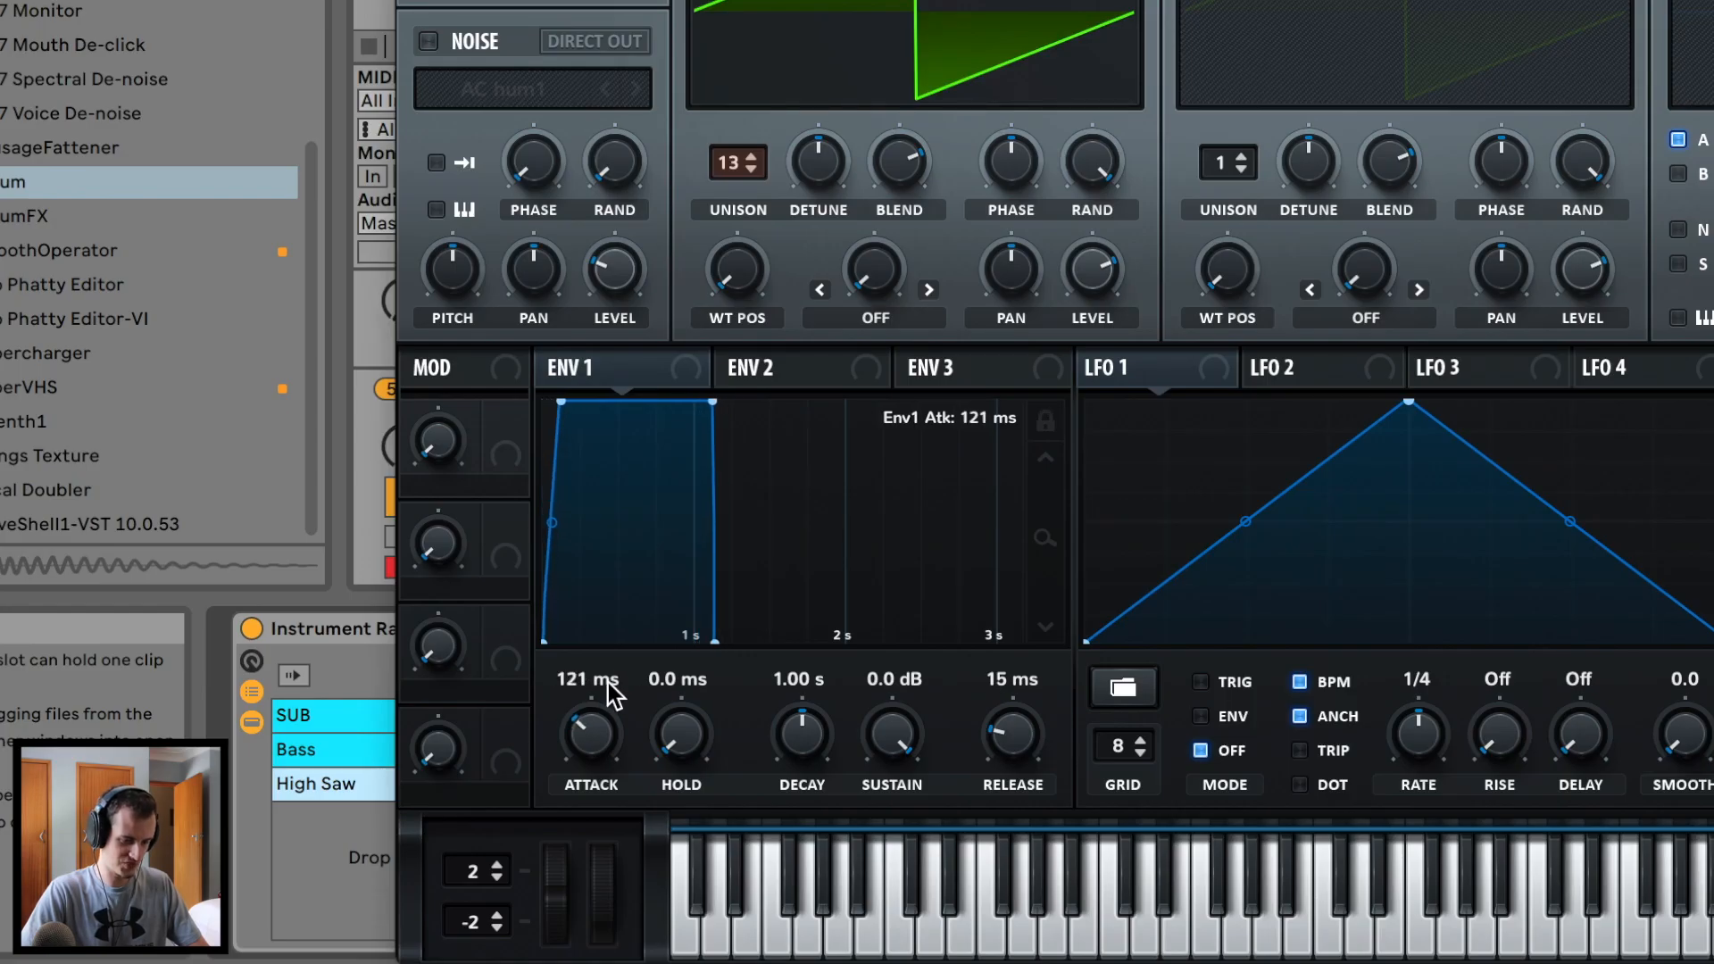
drag(605, 686, 630, 697)
drag(891, 734, 891, 794)
drag(800, 757, 801, 799)
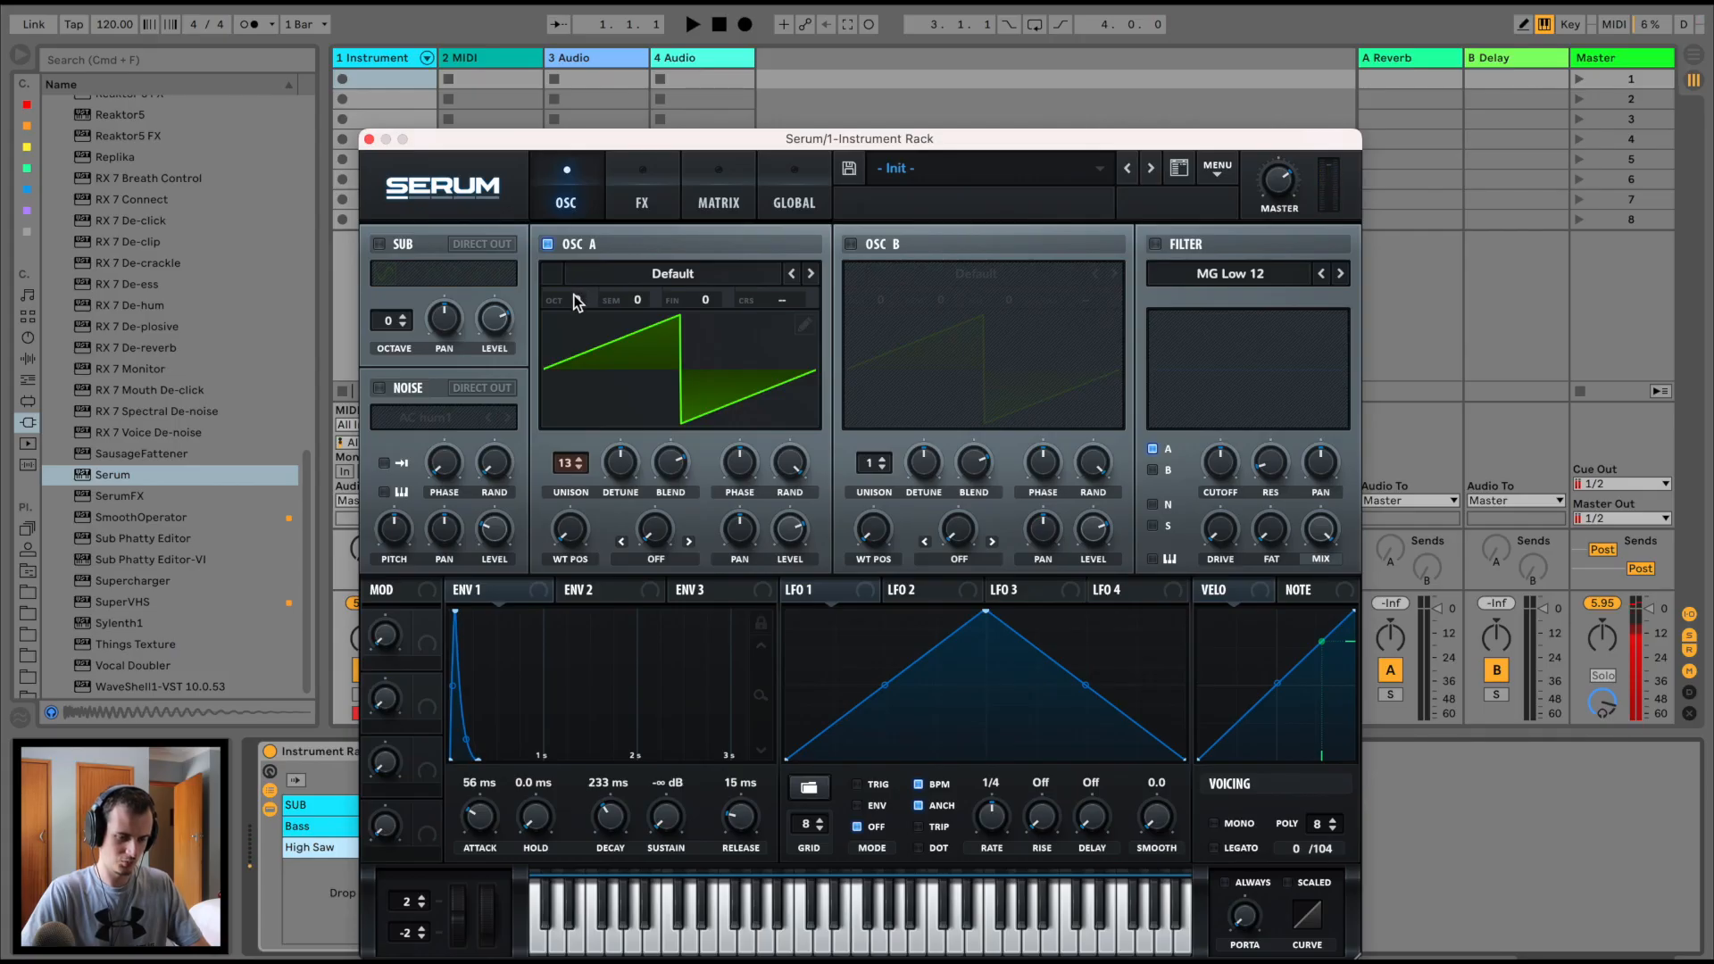
Lower oscillator A's level and try different octaves, ending at +1
drag(573, 294, 560, 381)
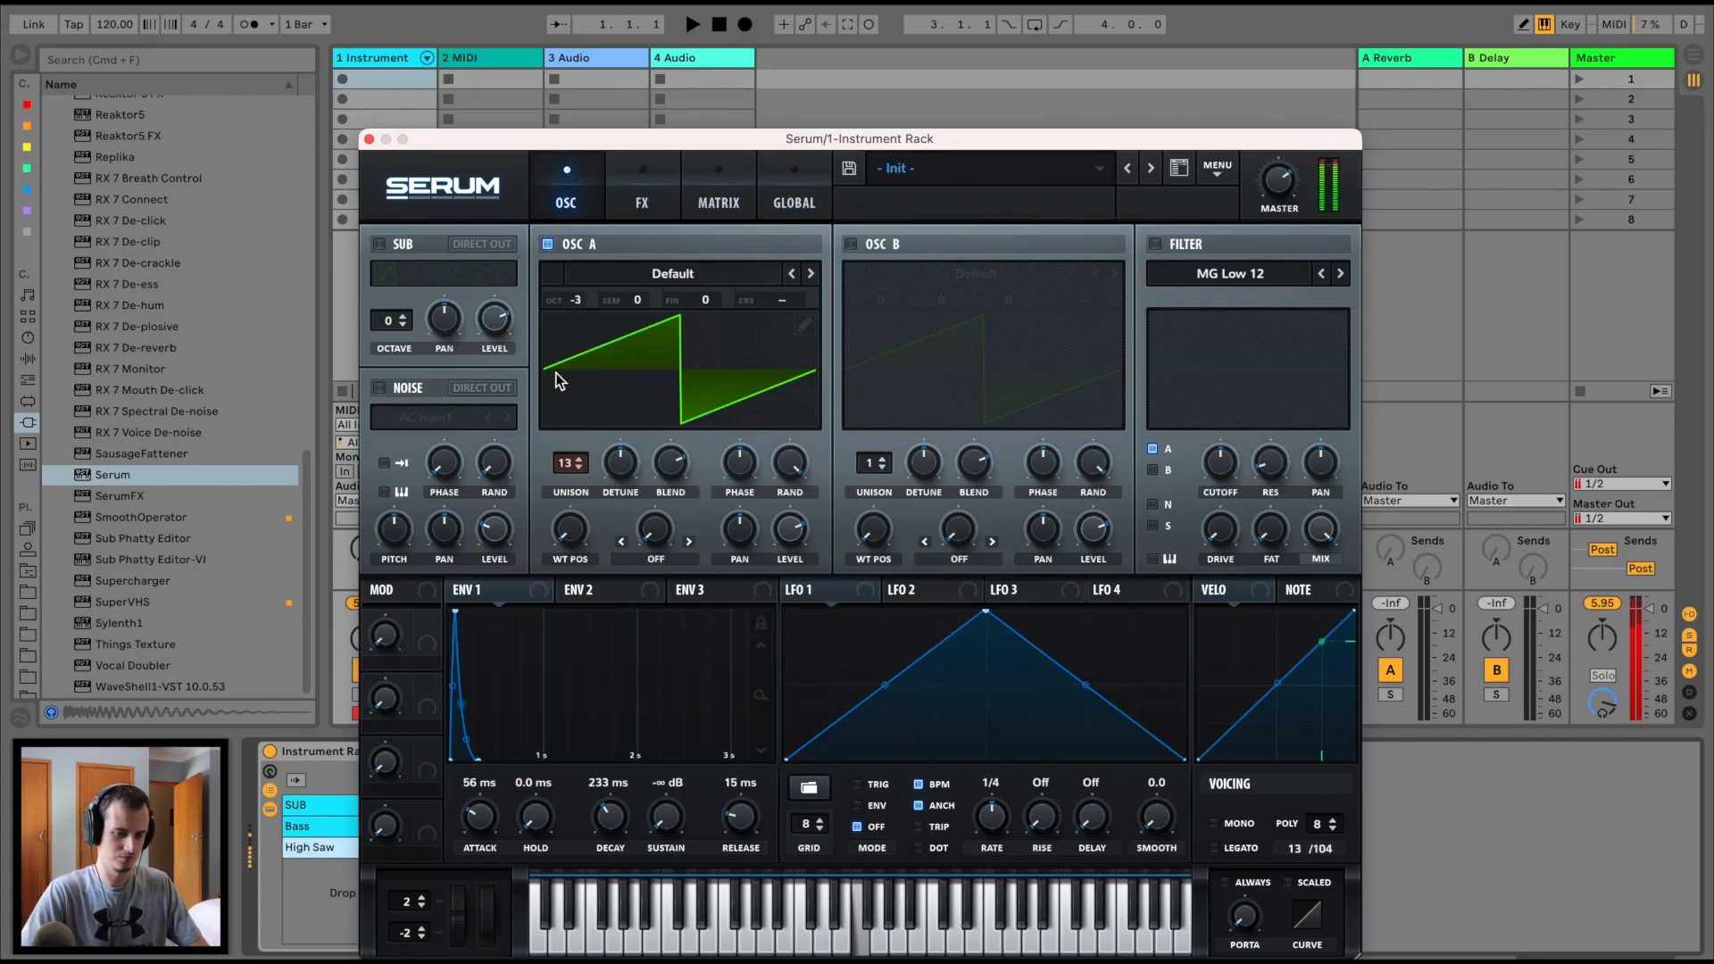
drag(789, 532, 767, 662)
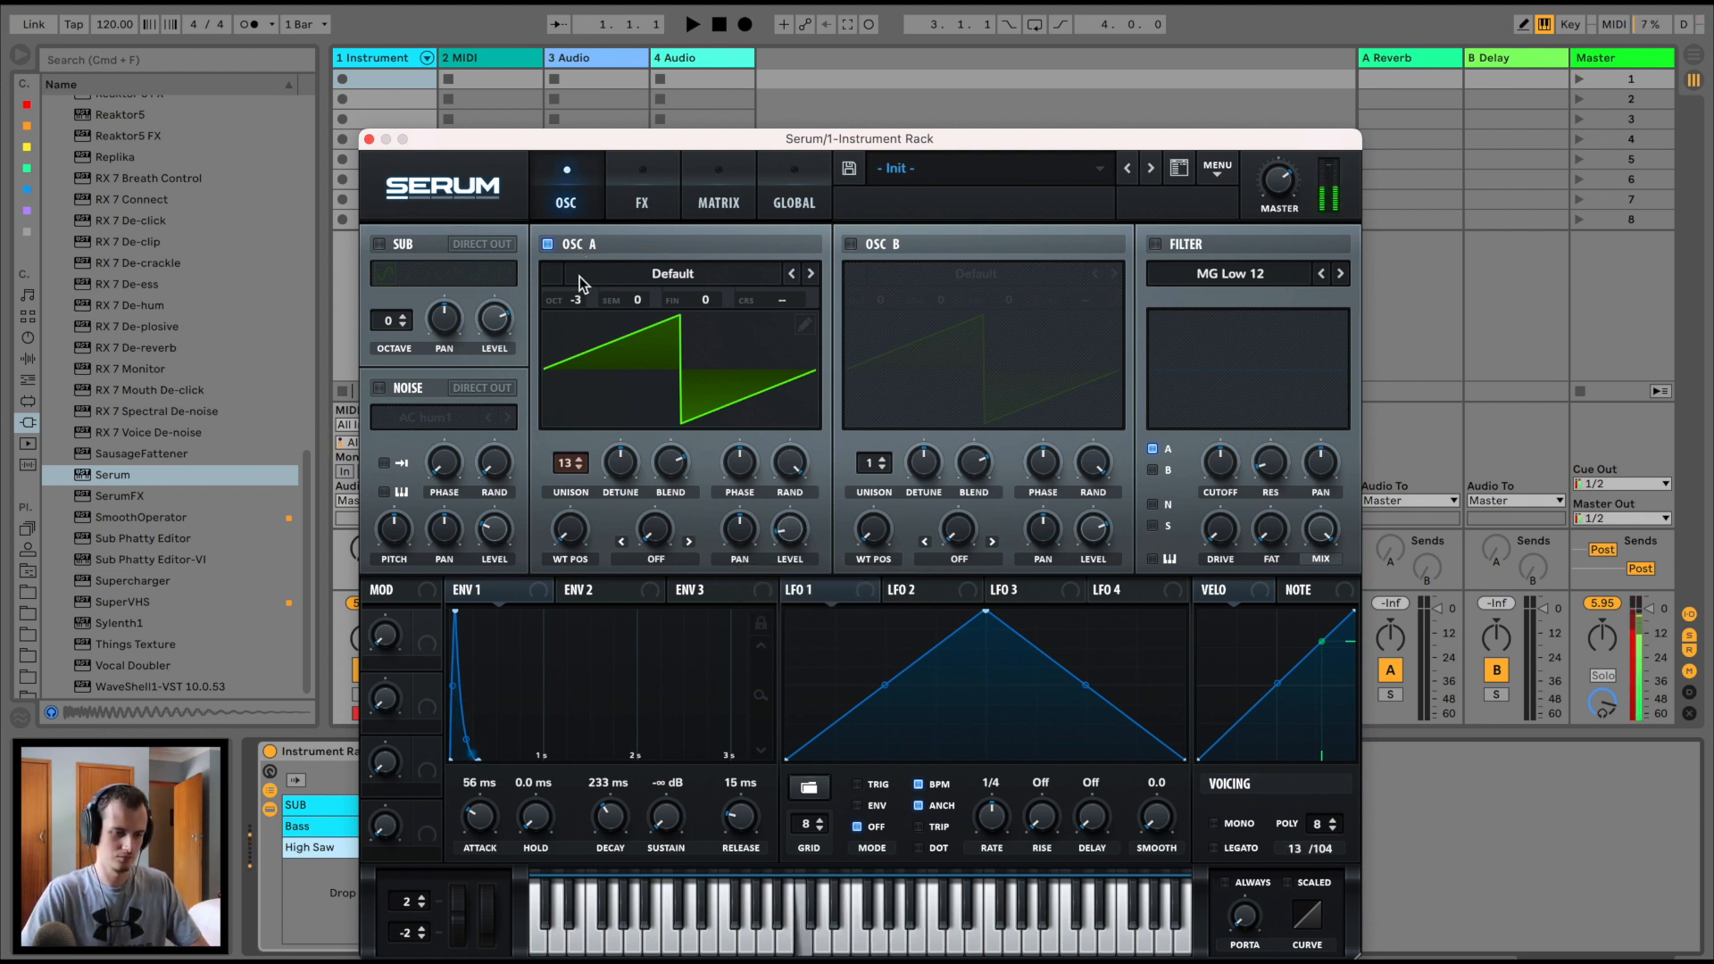
drag(575, 300, 614, 164)
drag(580, 302, 572, 359)
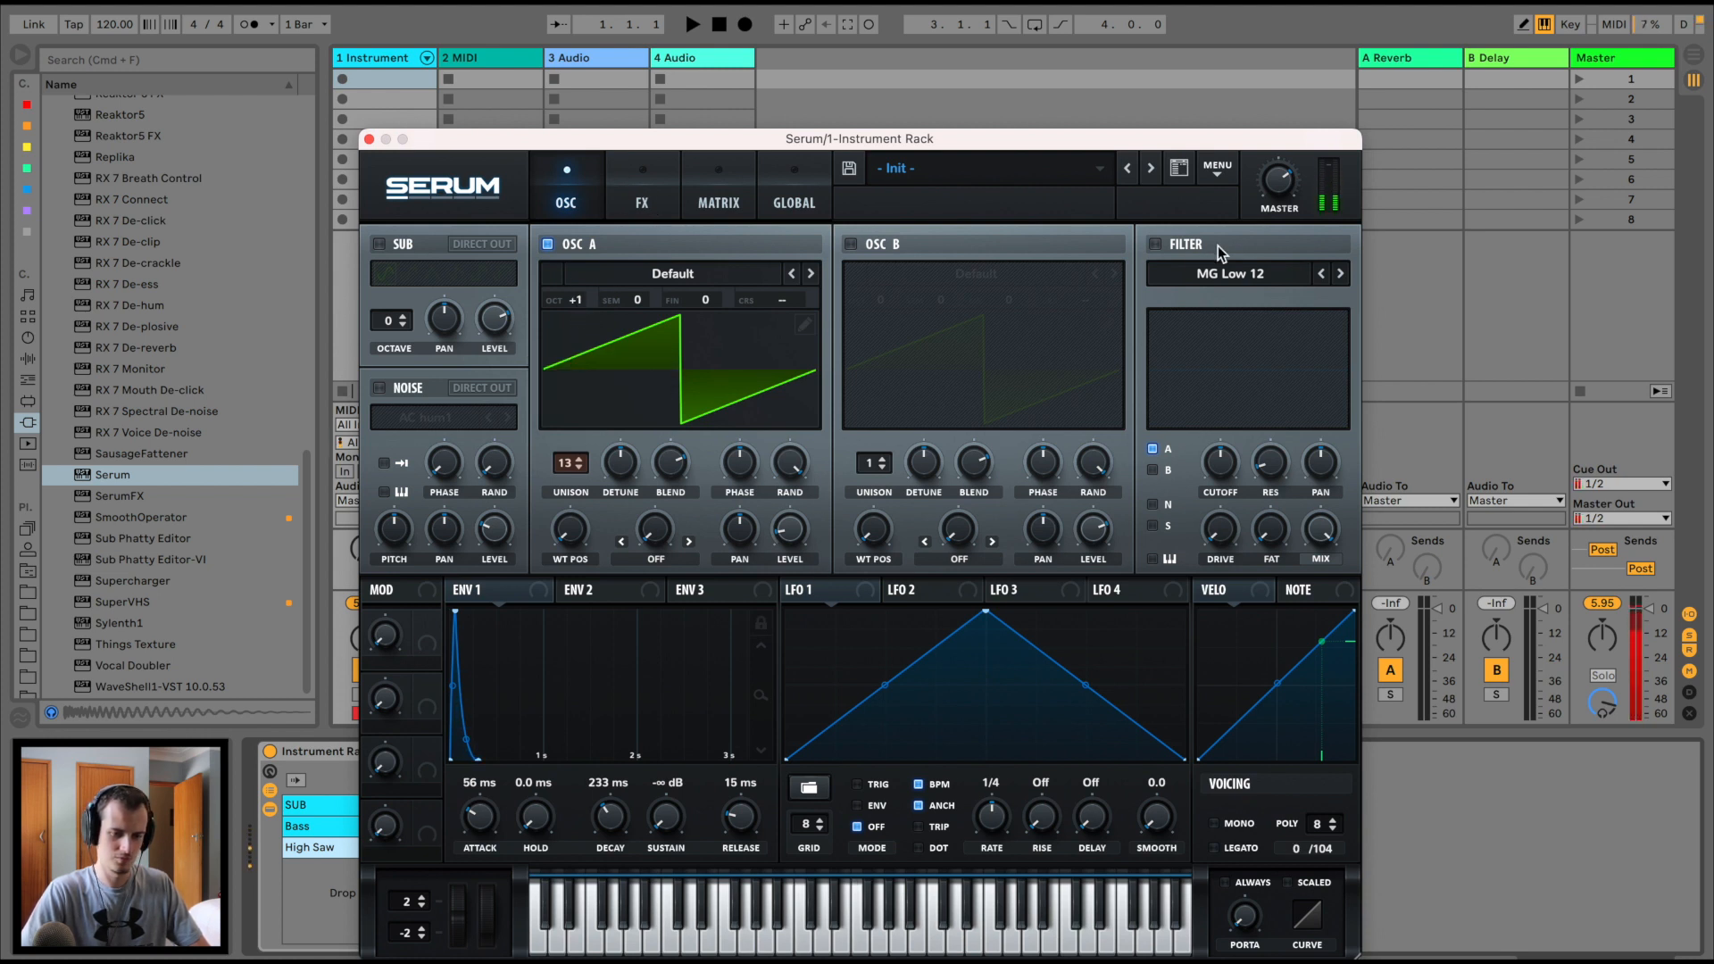
Enable the oscillator filter as HP 12, lower its cutoff, and modulate the cutoff with Env 1
click(1156, 244)
click(1205, 272)
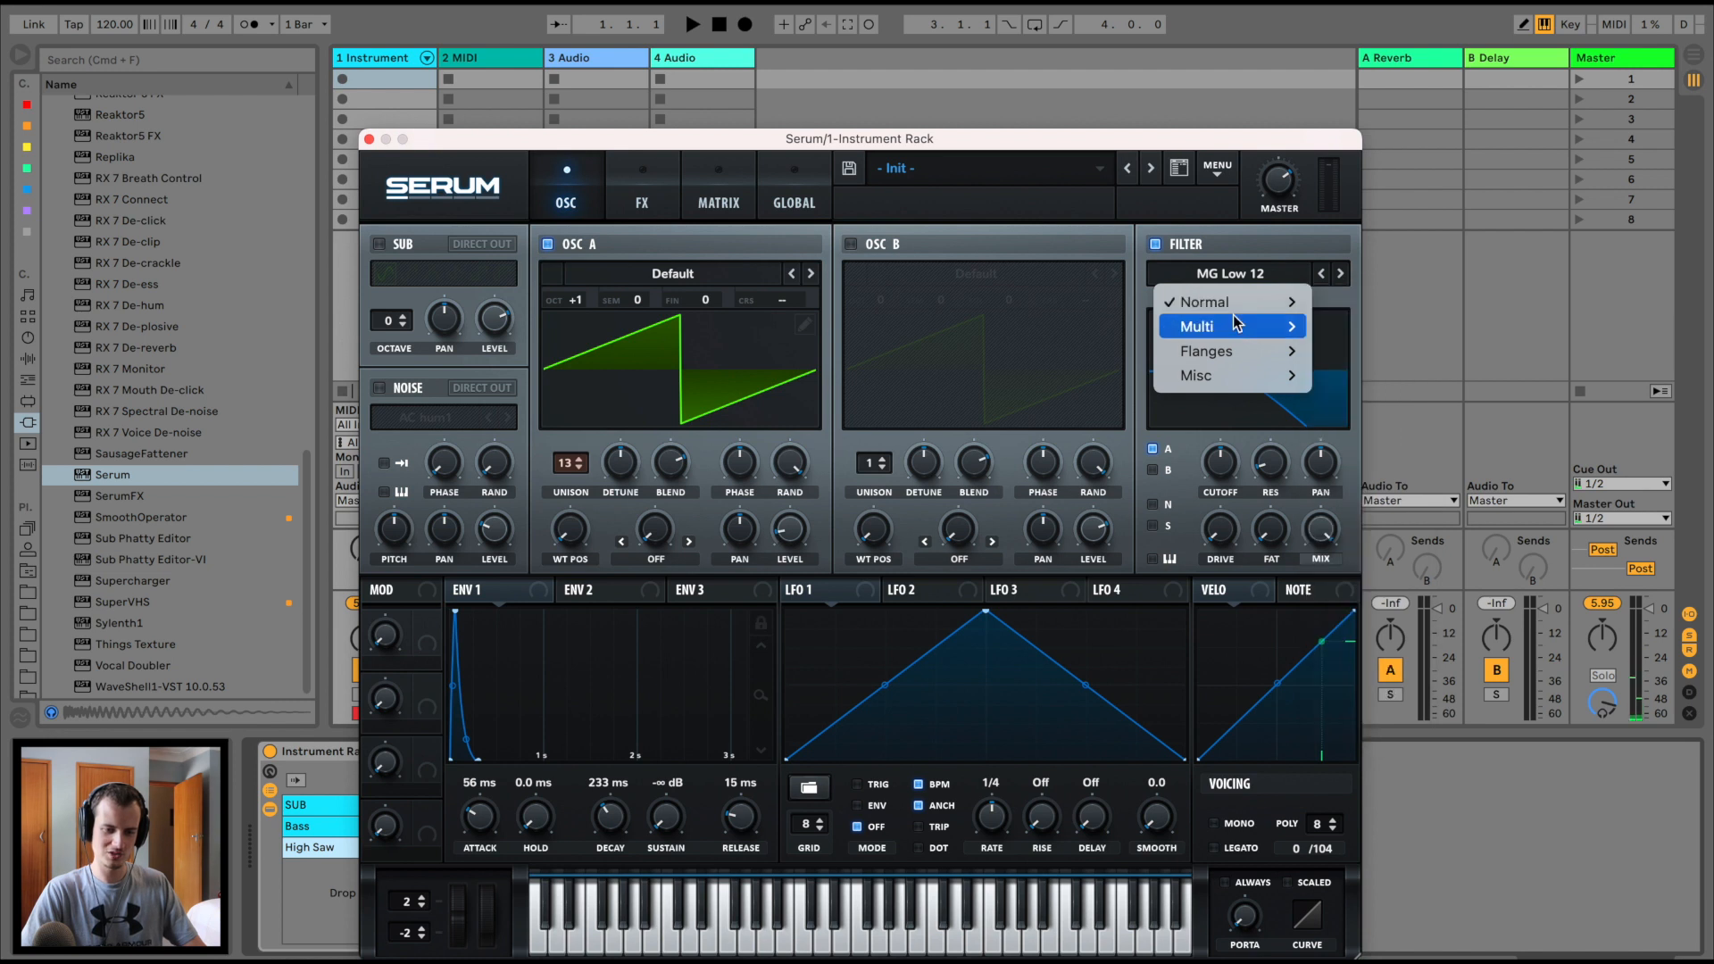
mouse_move(1238, 326)
click(1361, 470)
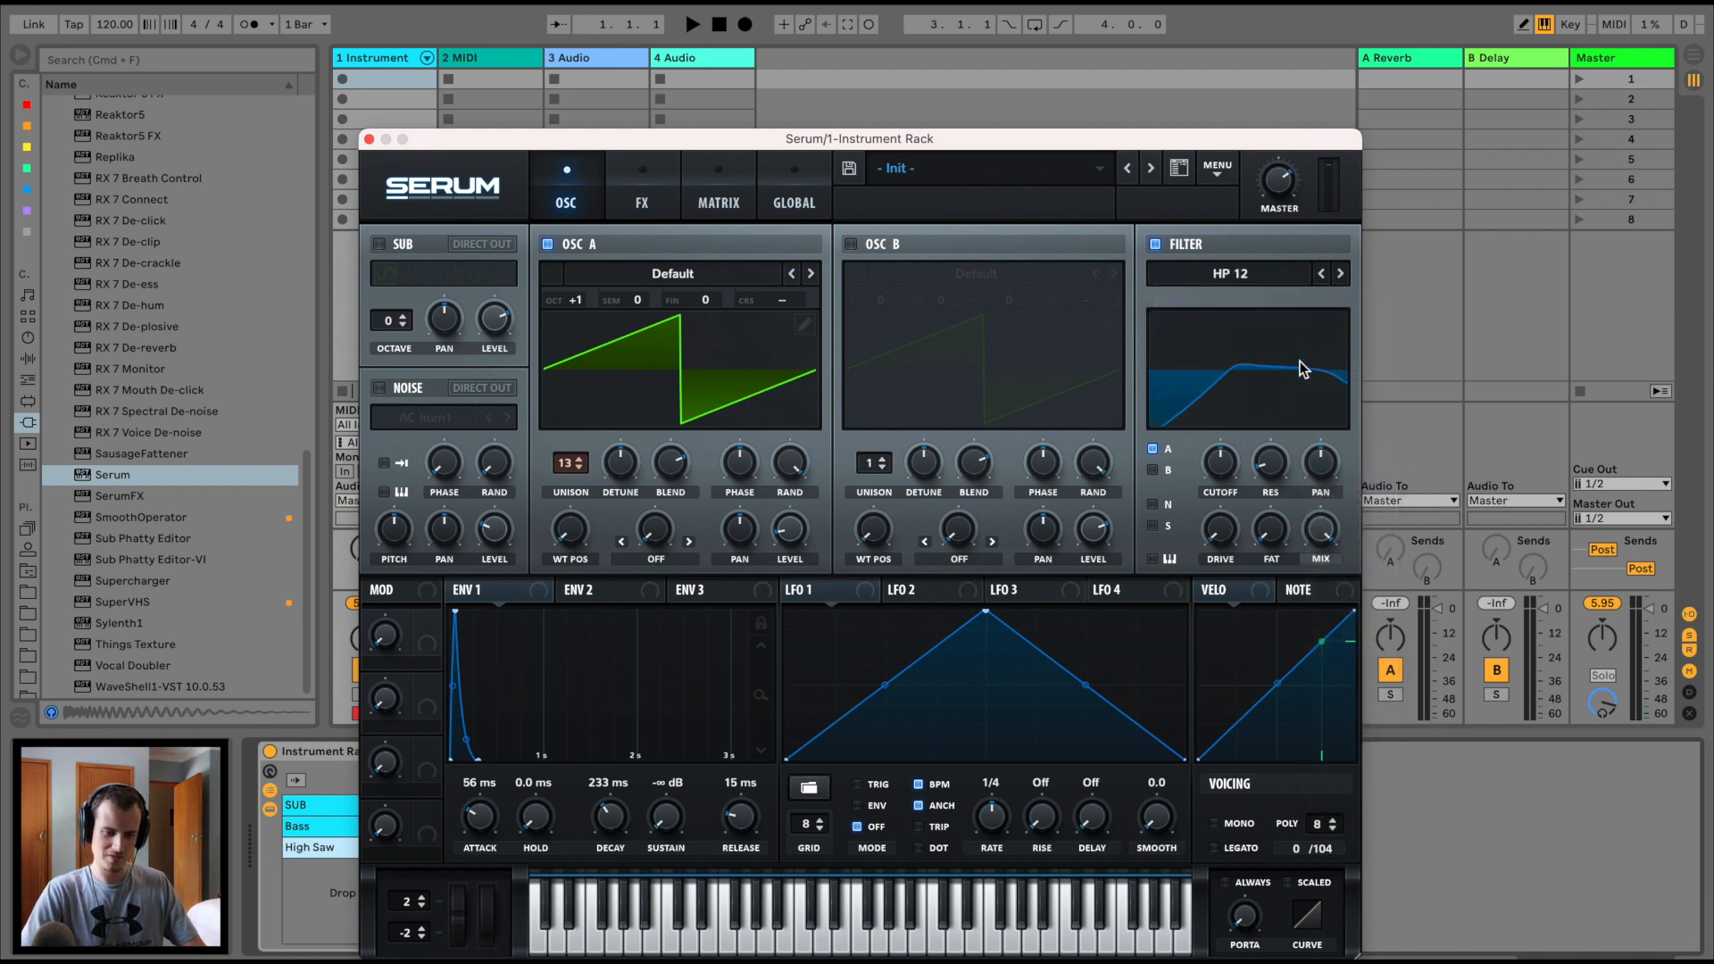
drag(1227, 455, 1223, 509)
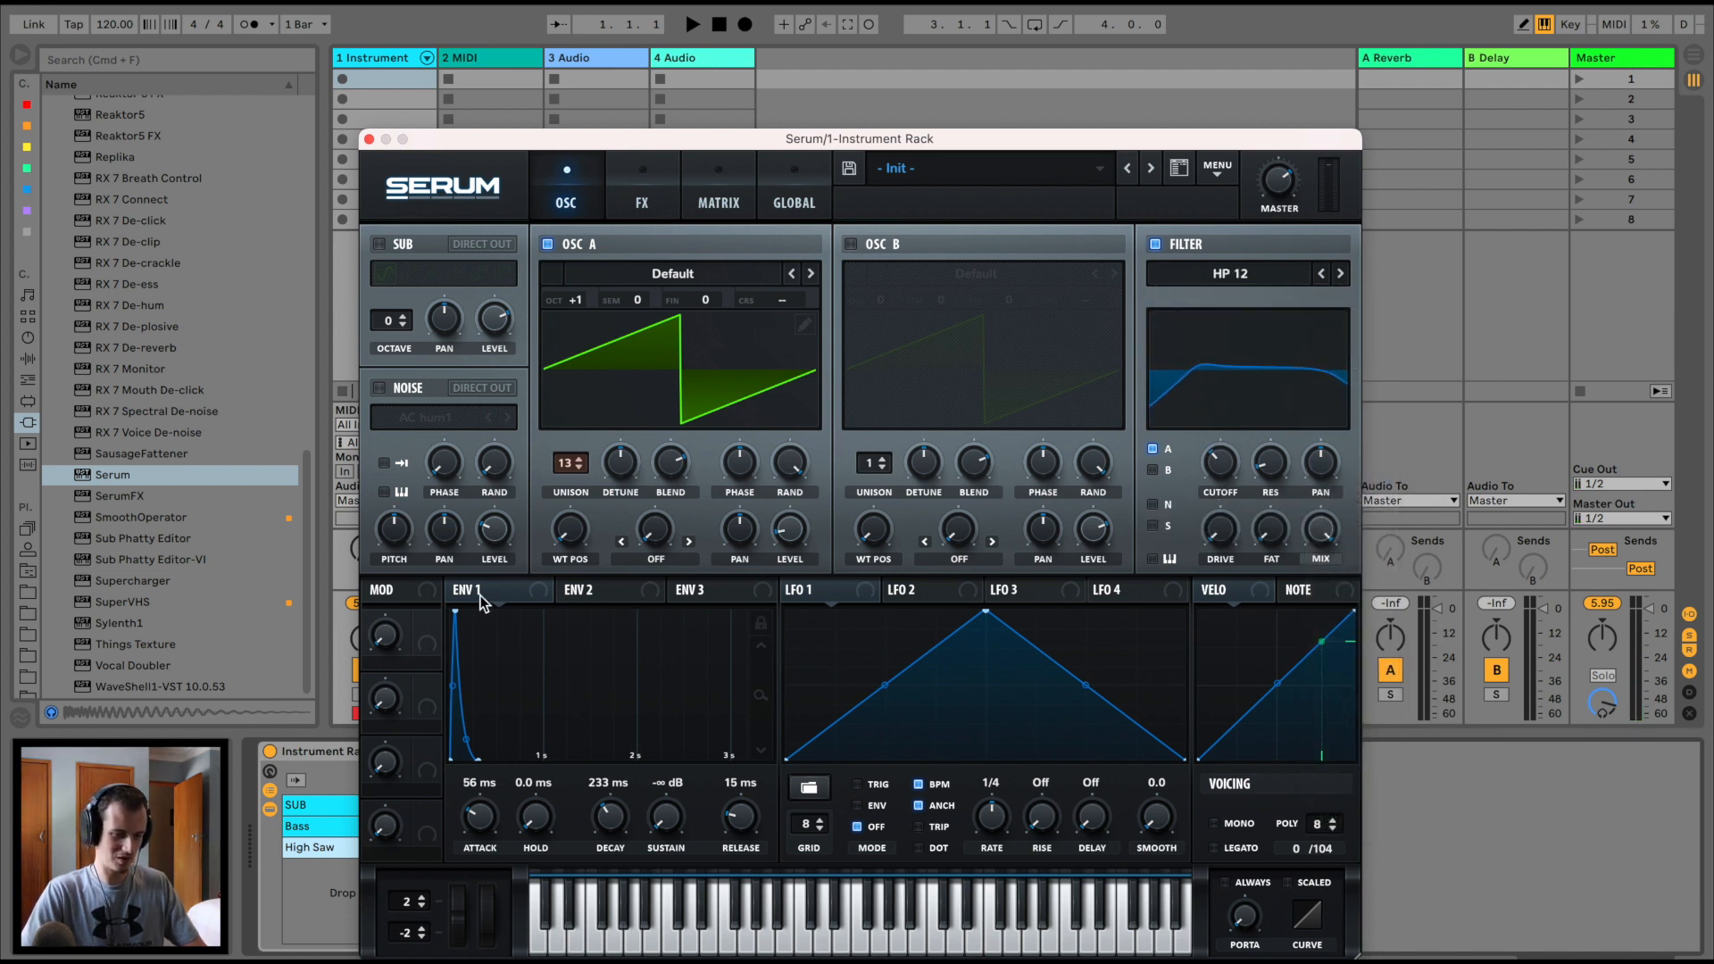
drag(457, 597, 1208, 469)
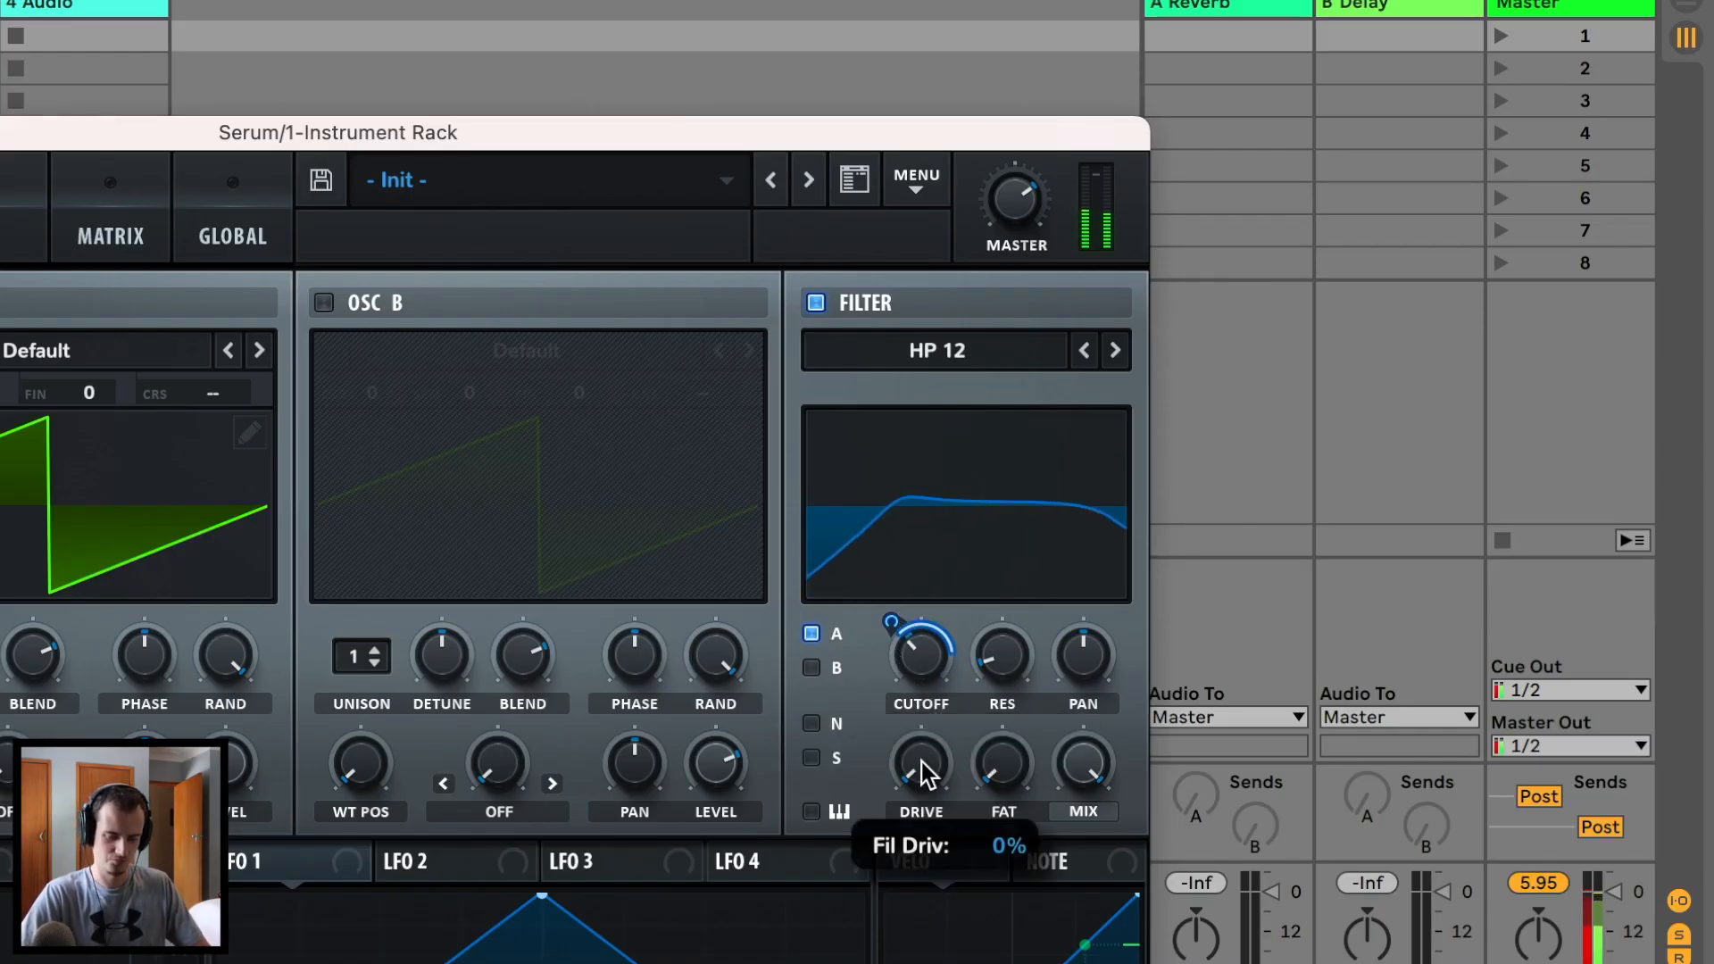
Switch the filter to HN 12 and adjust its drive, resonance, cutoff and secondary frequency amount
drag(928, 775, 1008, 544)
drag(1002, 656, 1011, 473)
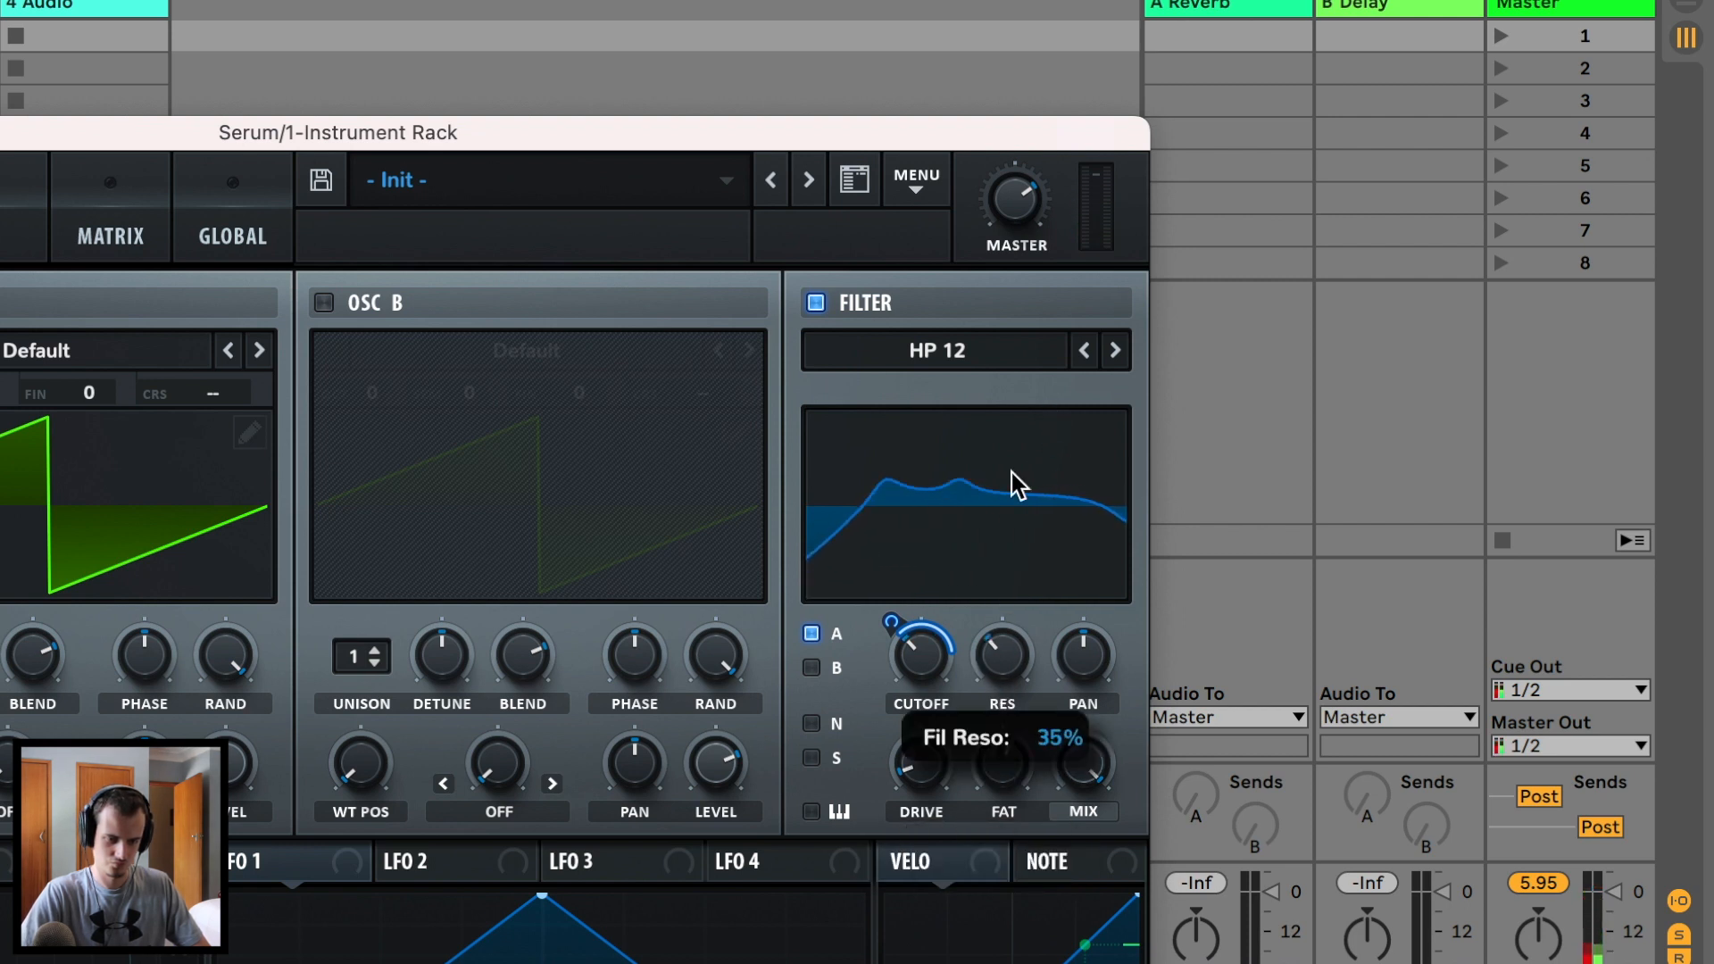
click(1115, 350)
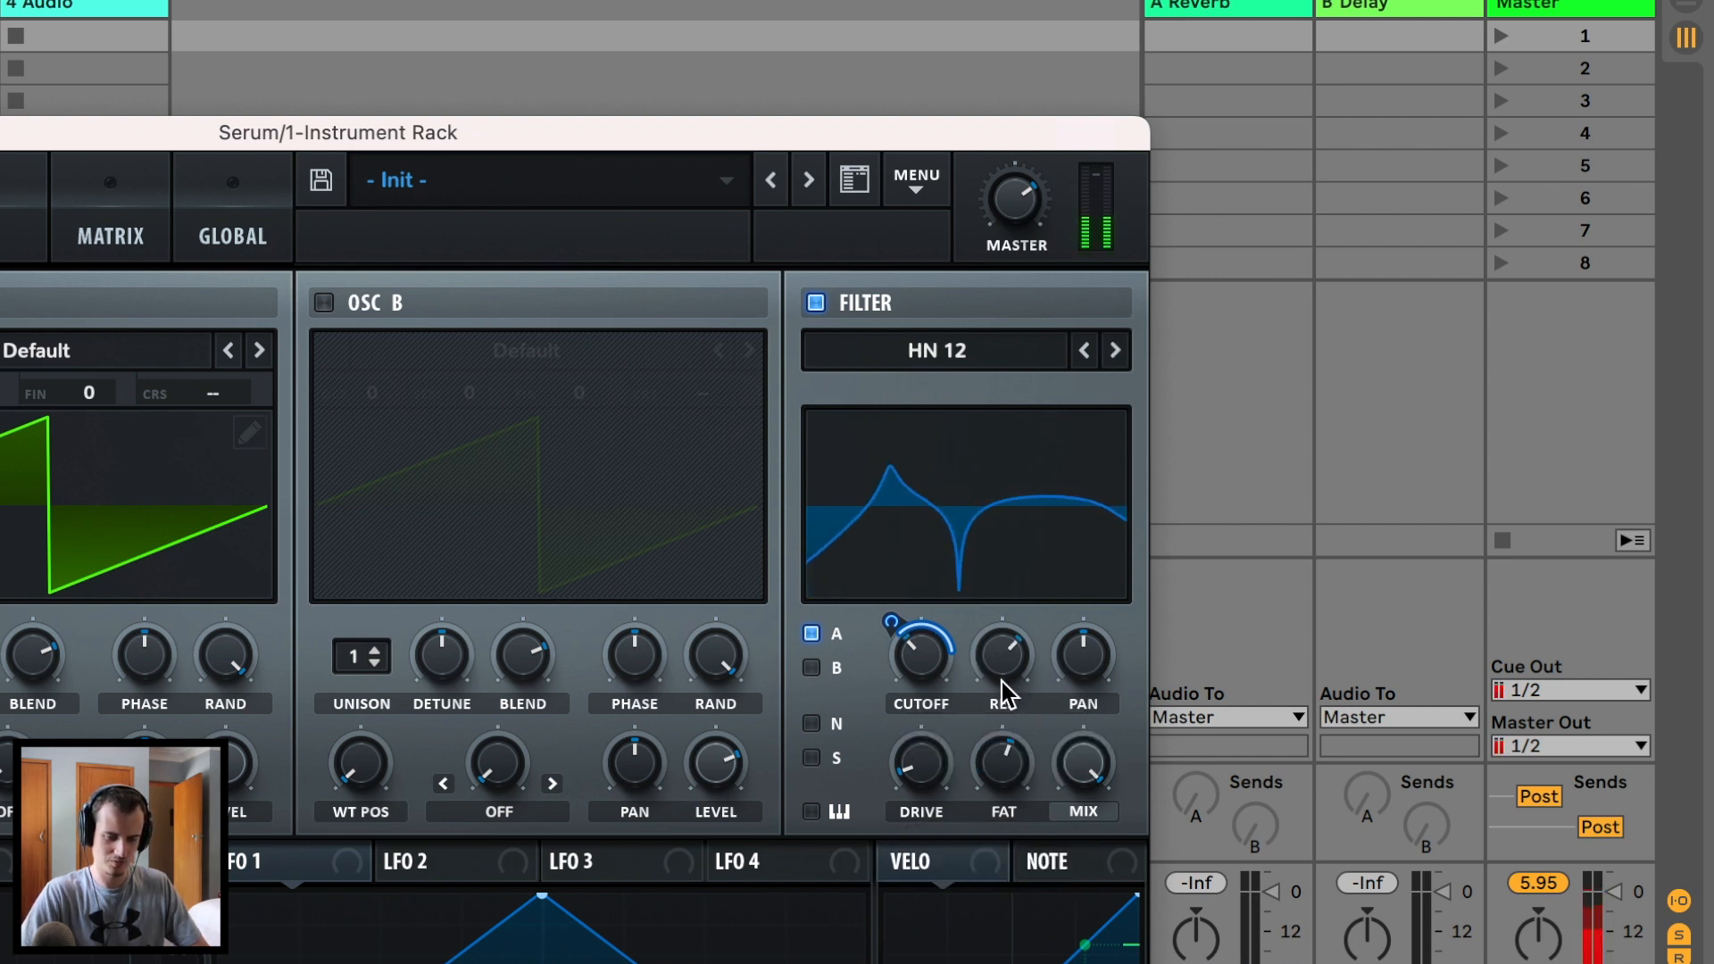
drag(1002, 682, 1022, 612)
drag(920, 766, 941, 718)
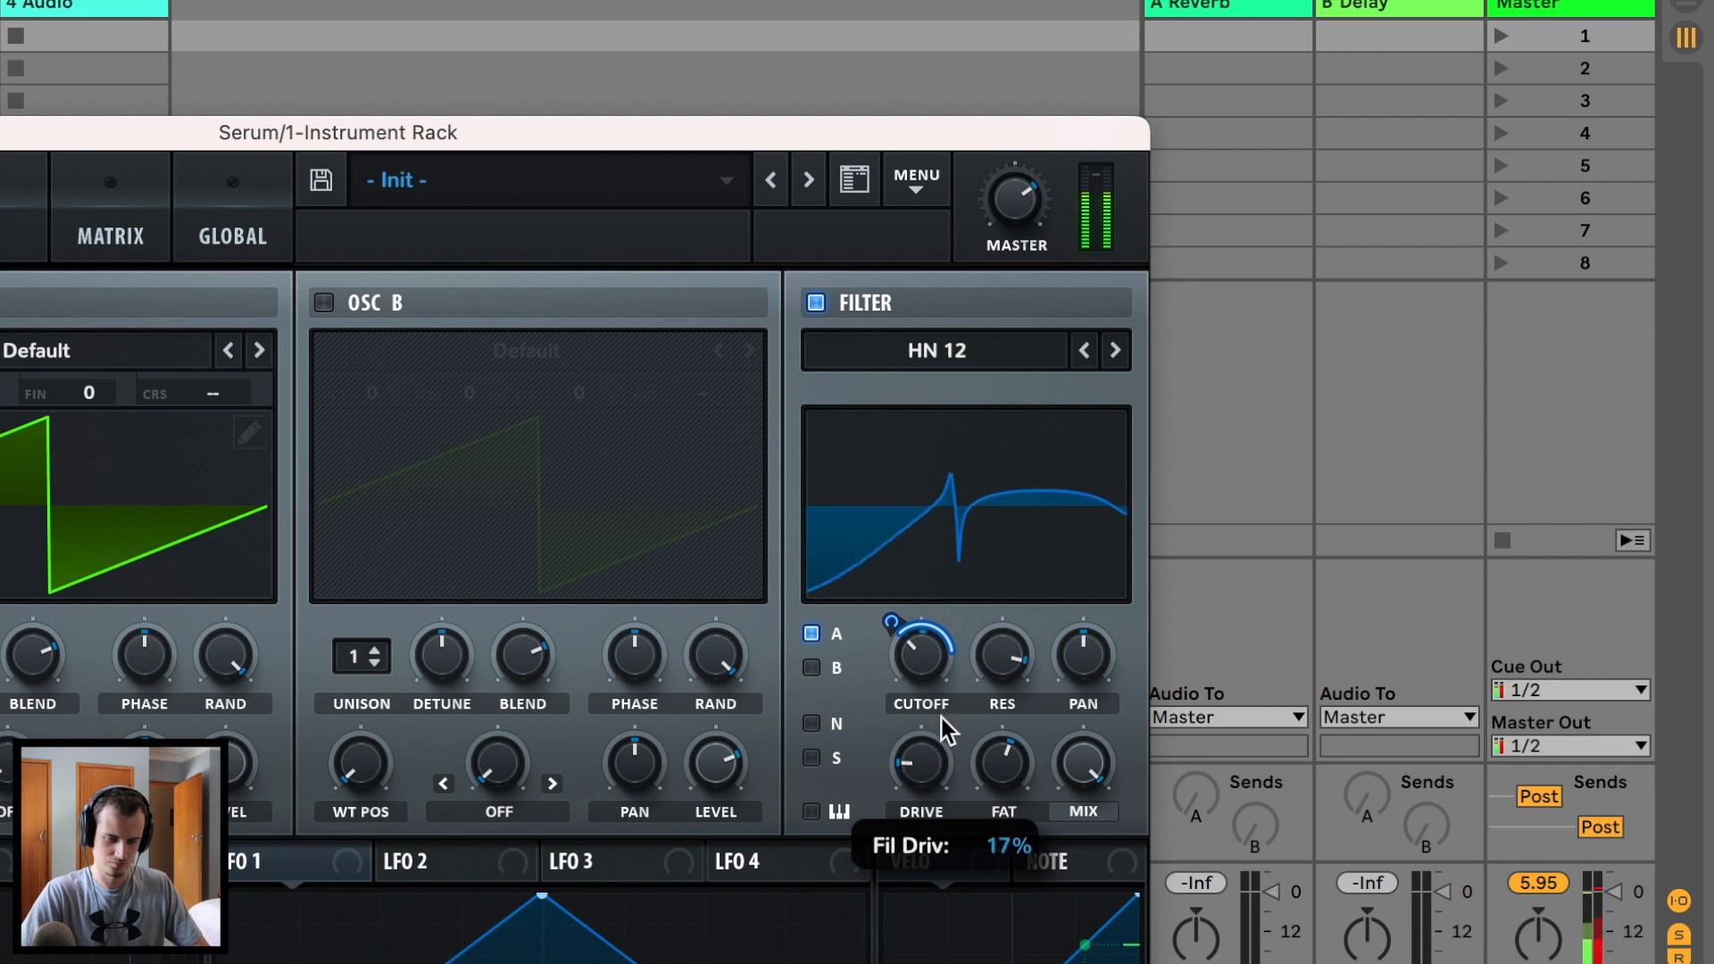
drag(1003, 668, 956, 784)
drag(923, 663, 942, 618)
drag(1002, 760, 908, 680)
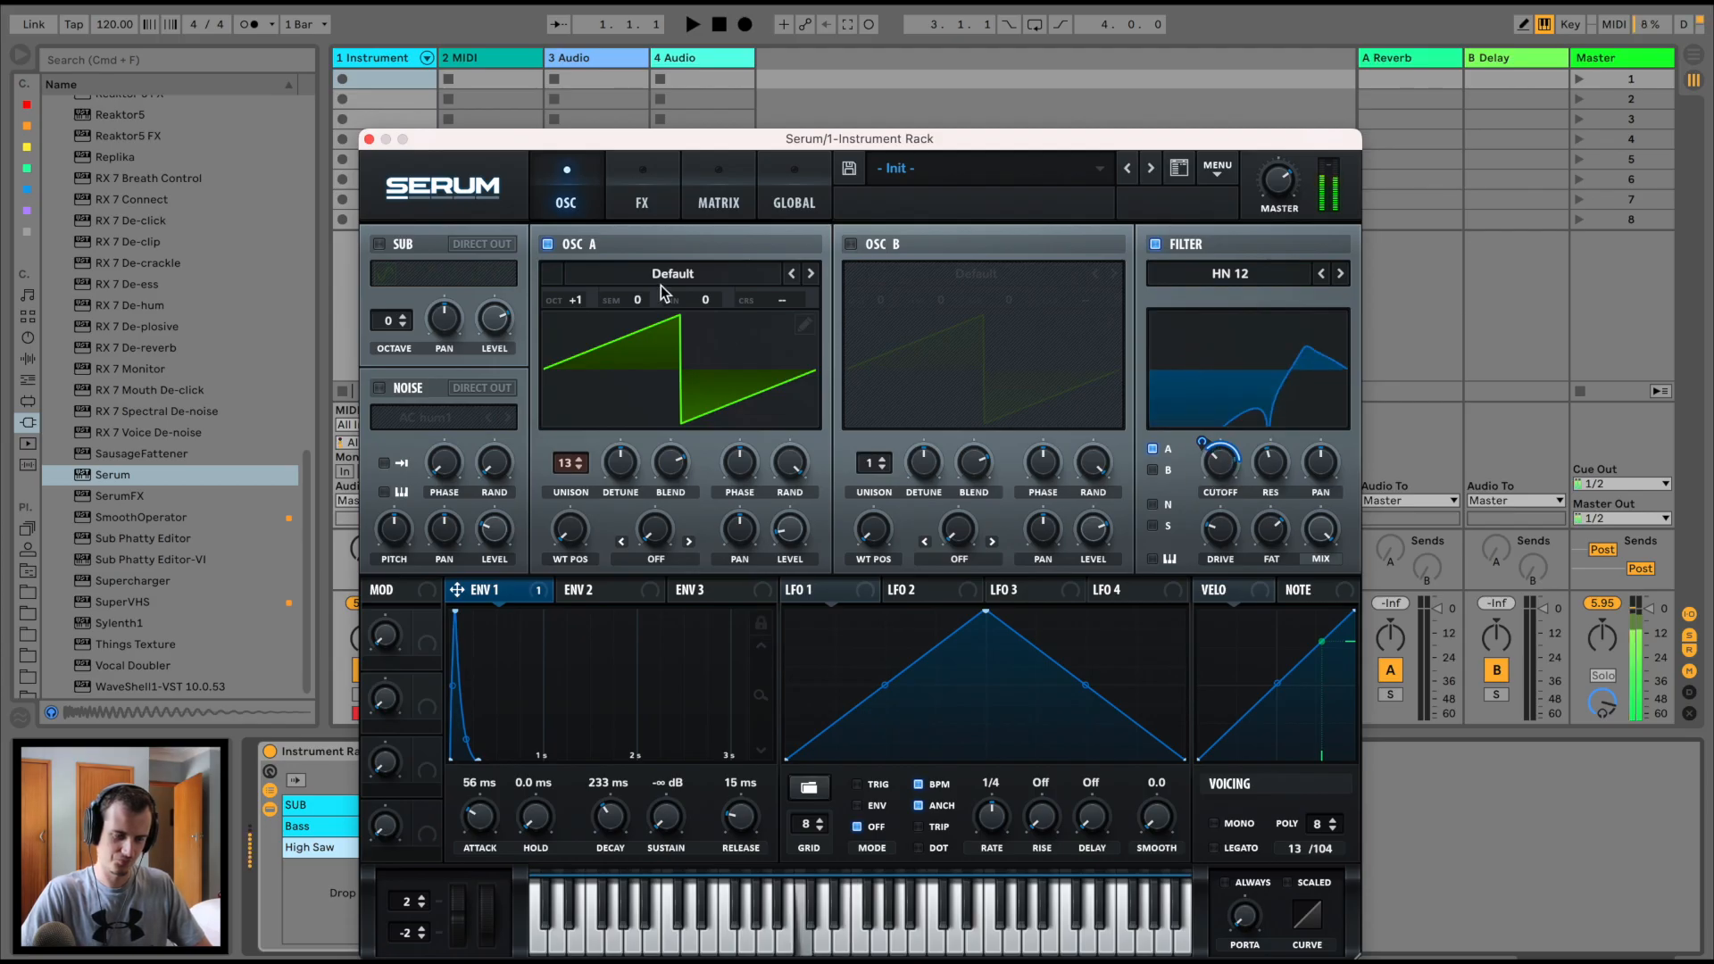
Add a Formant-I filter effect, lower its cutoff to 98 Hz, and modulate that cutoff with Env 1
click(635, 218)
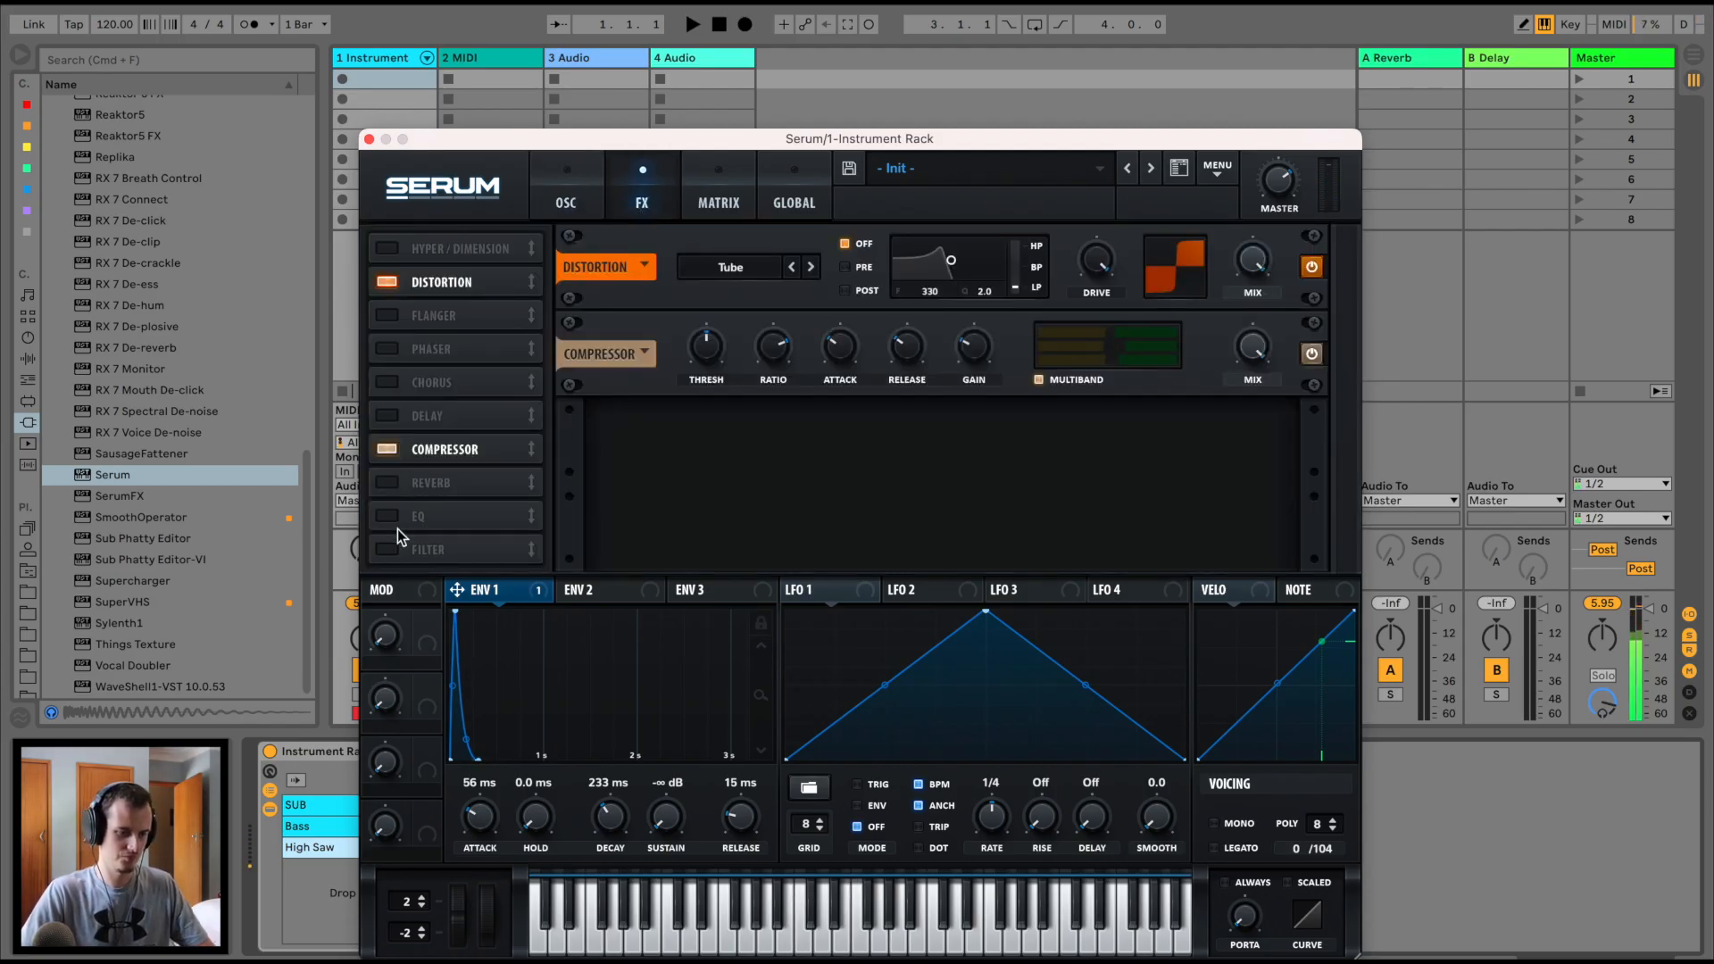
click(387, 549)
click(761, 443)
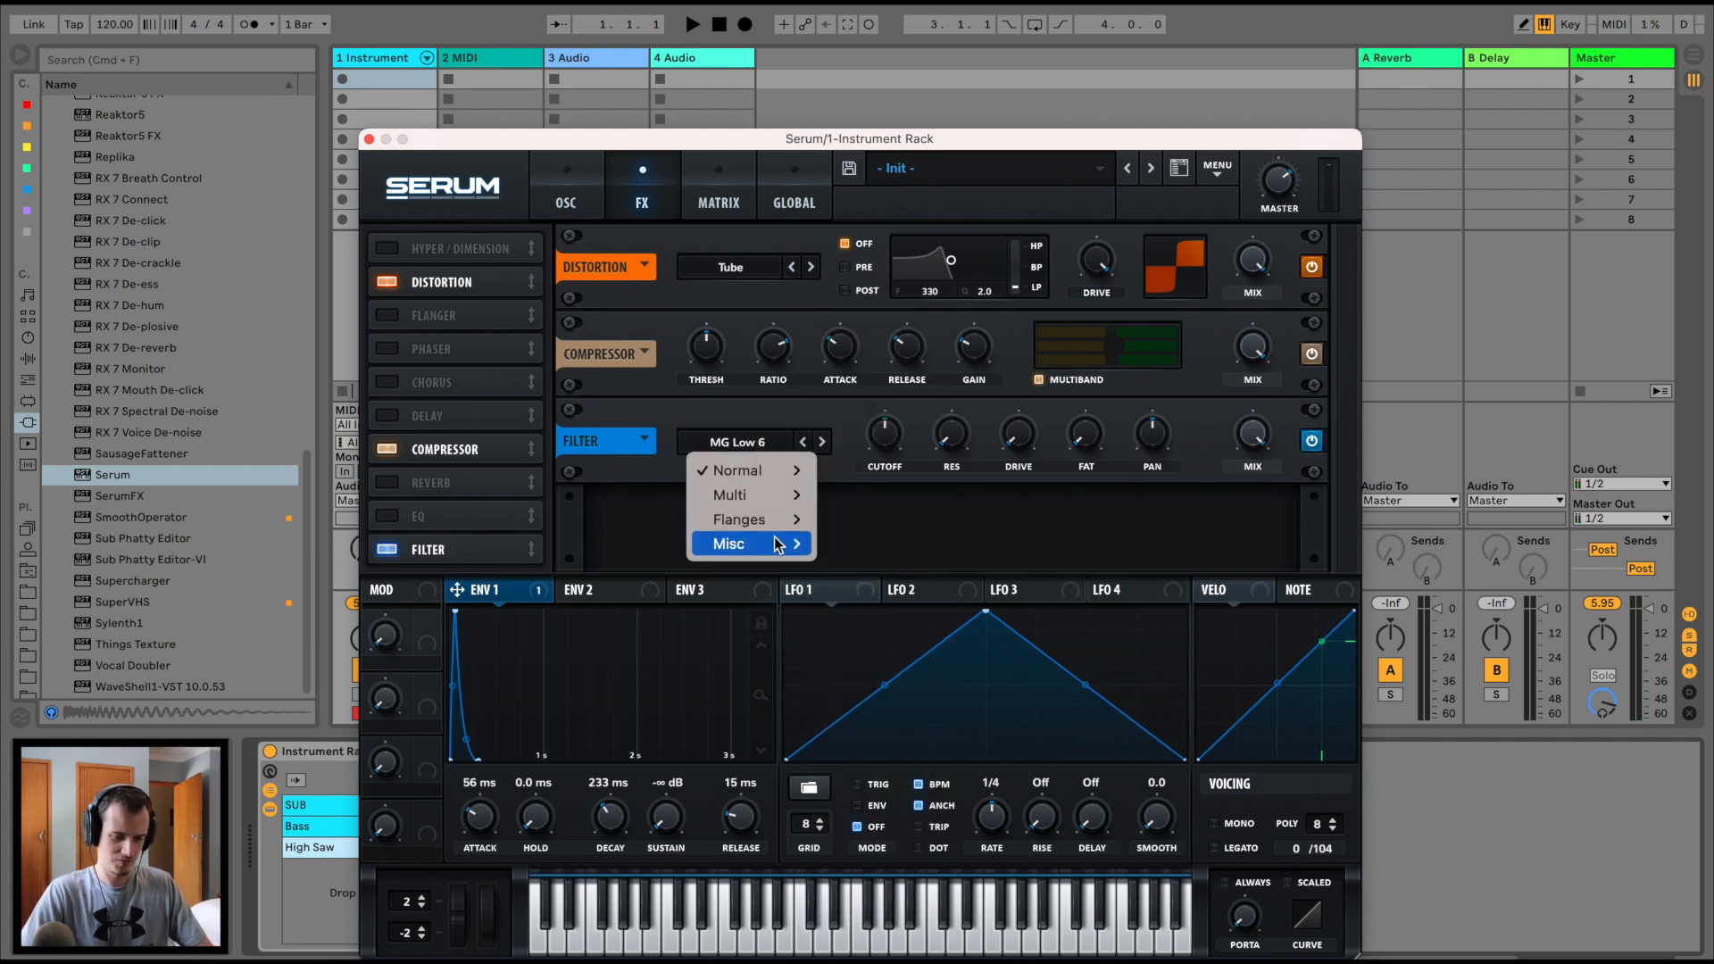
mouse_move(787, 543)
click(877, 887)
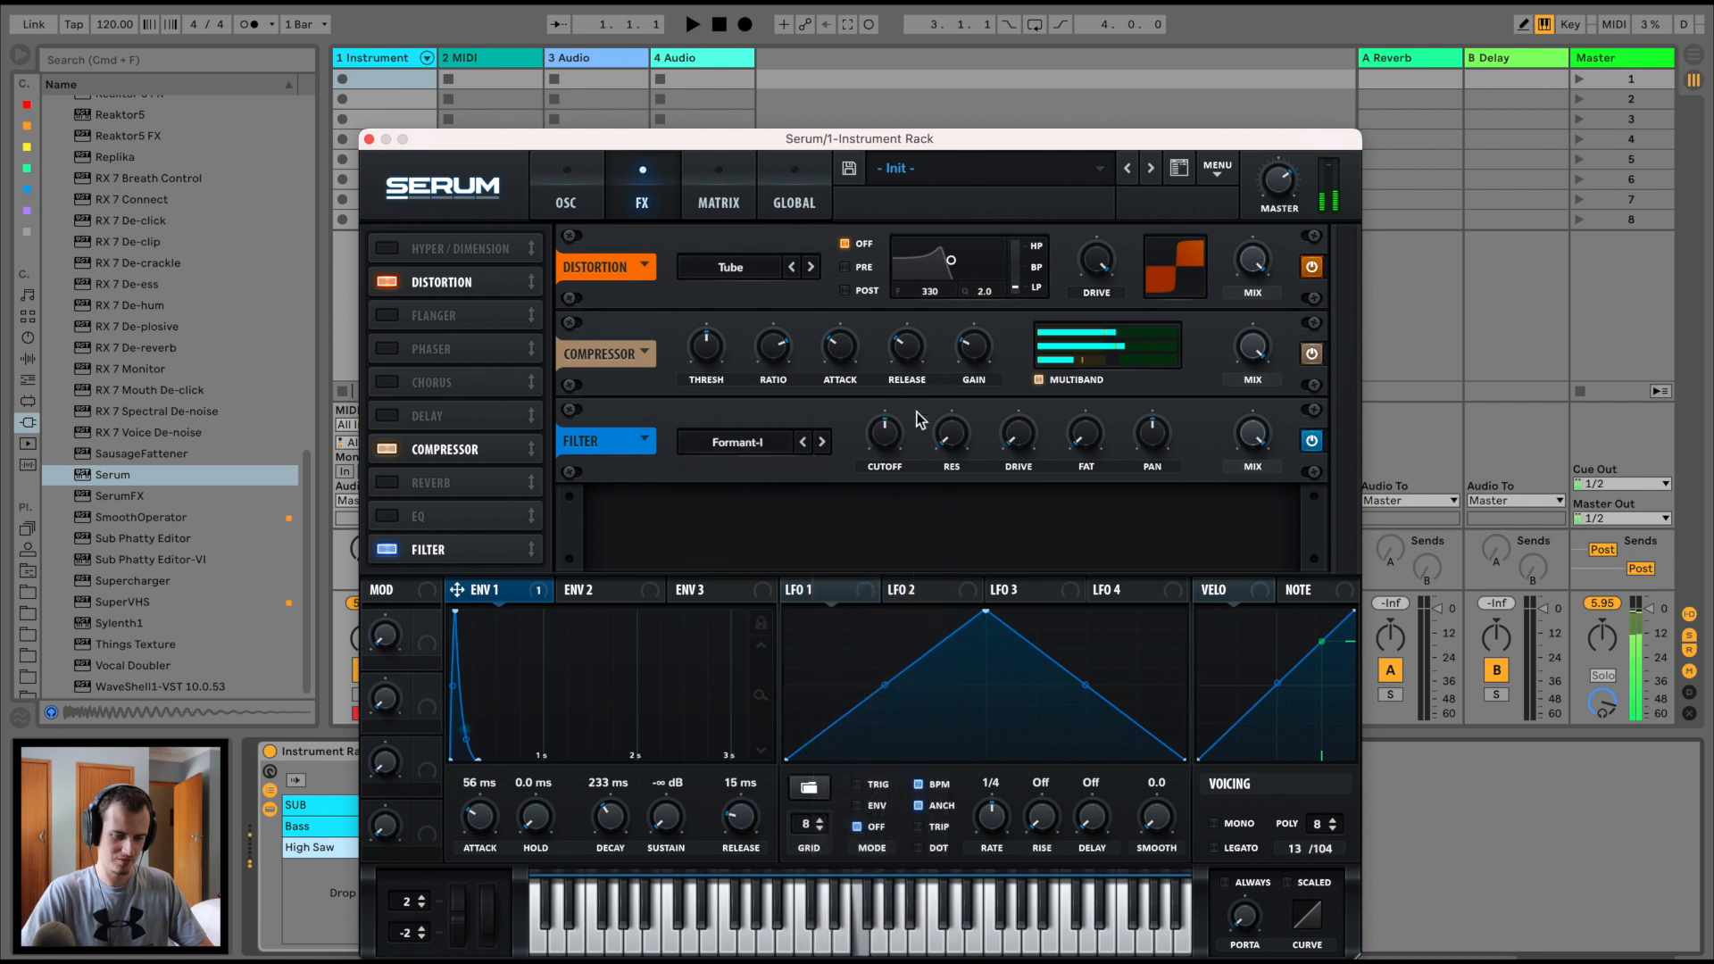
mouse_move(870, 485)
mouse_move(878, 450)
mouse_down()
mouse_move(907, 387)
mouse_move(905, 433)
mouse_up()
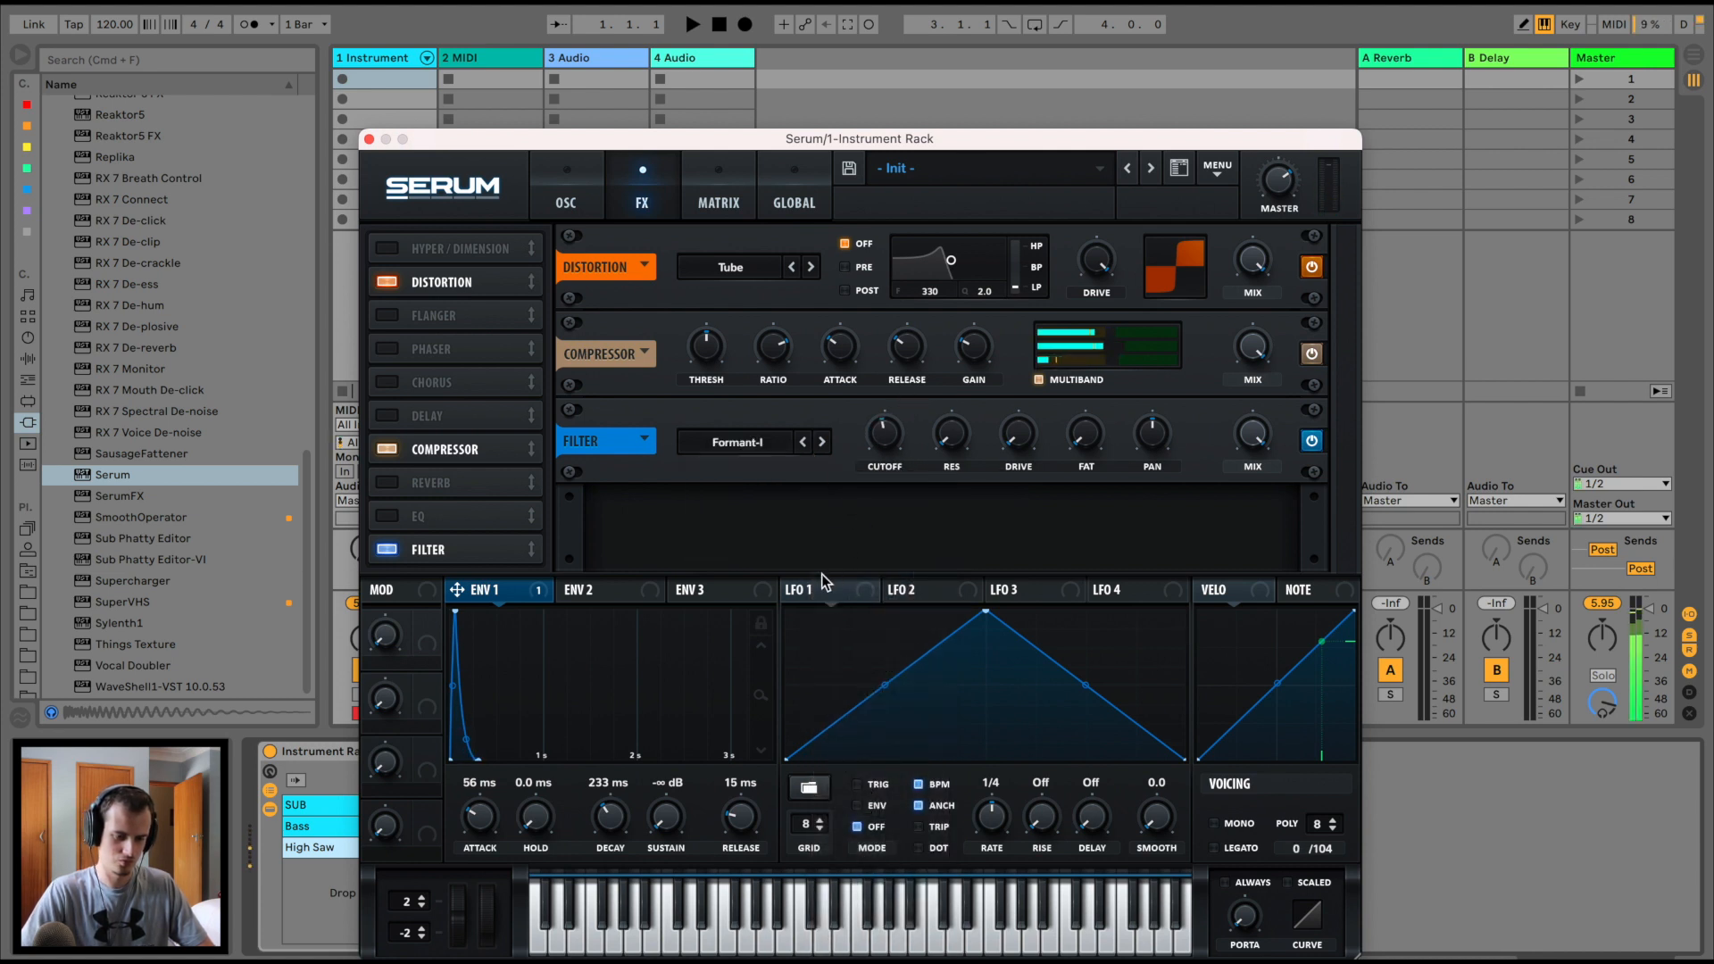
drag(457, 590, 885, 432)
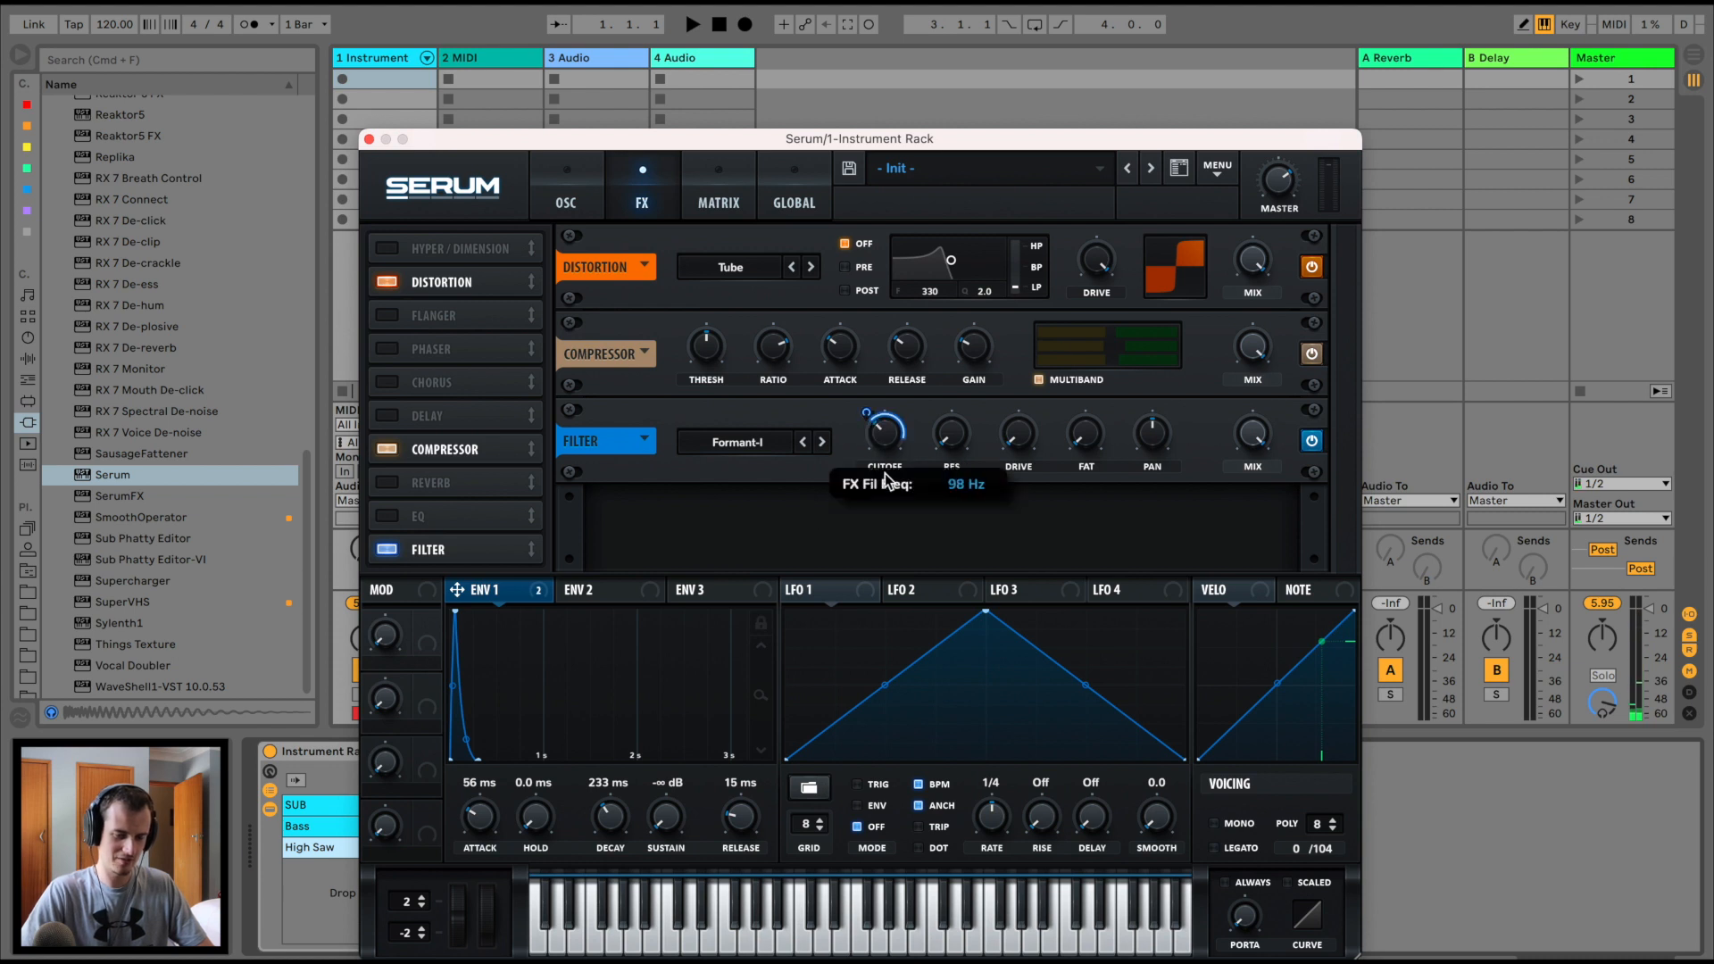
Set oscillator A's octave to -3 and modulate the oscillator filter's cutoff and Freq with LFO 1 at a 1/2 rate
click(576, 214)
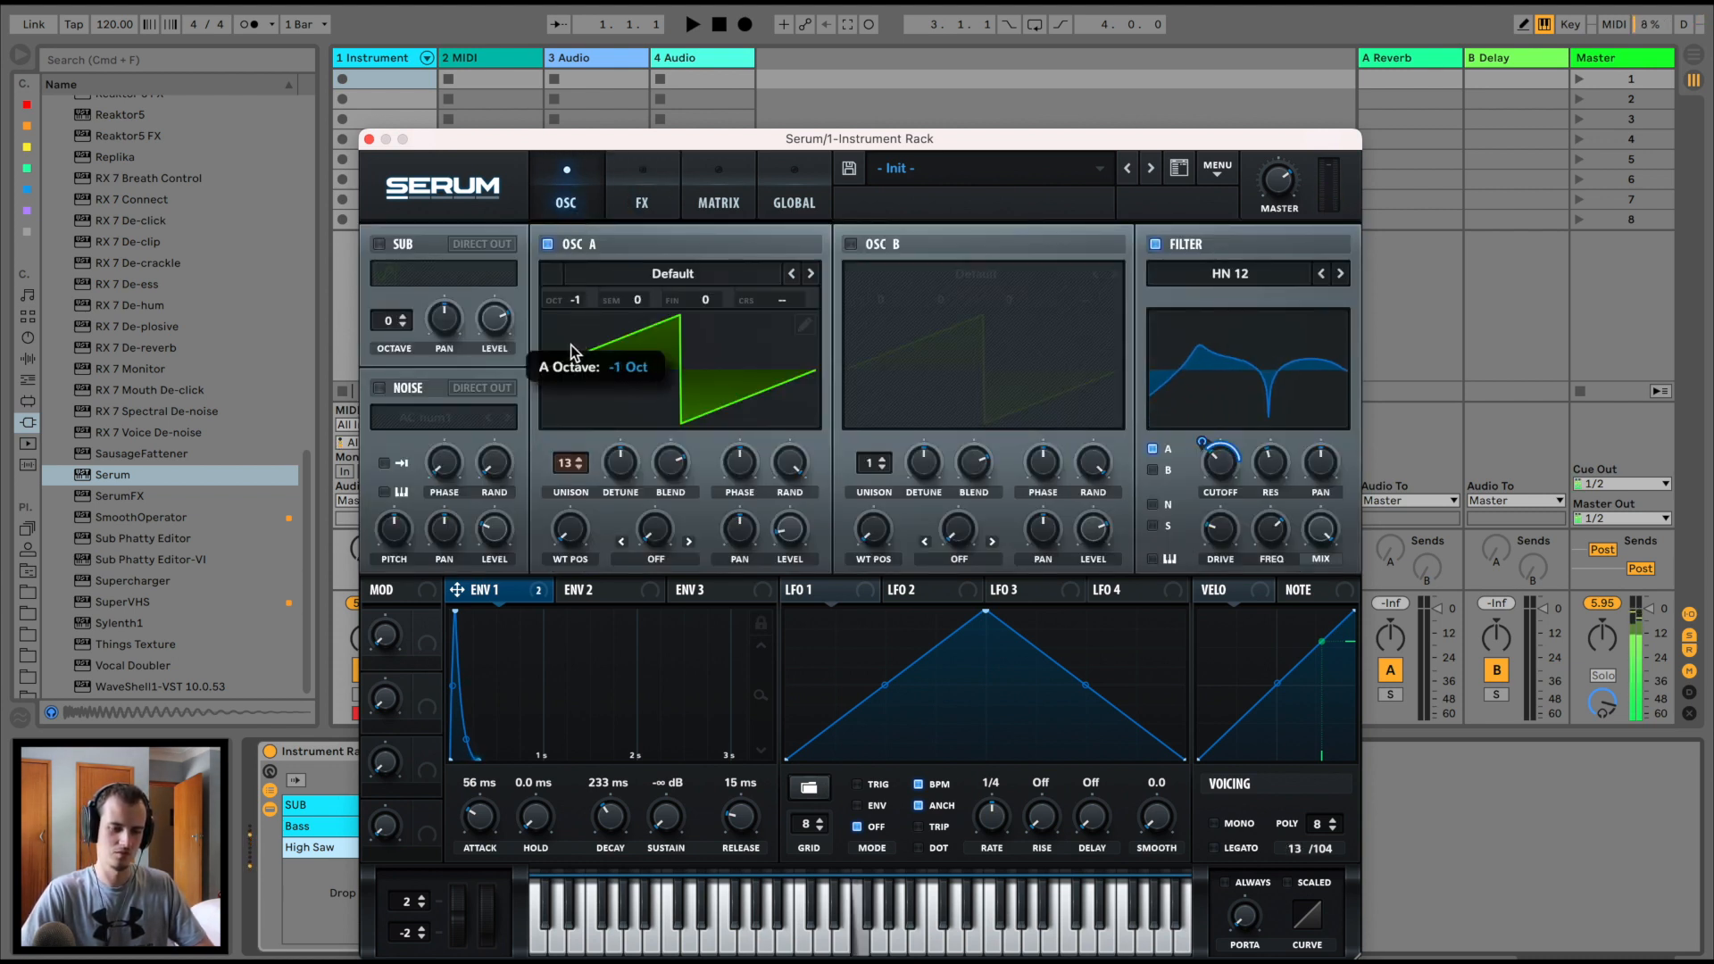
drag(571, 344, 555, 398)
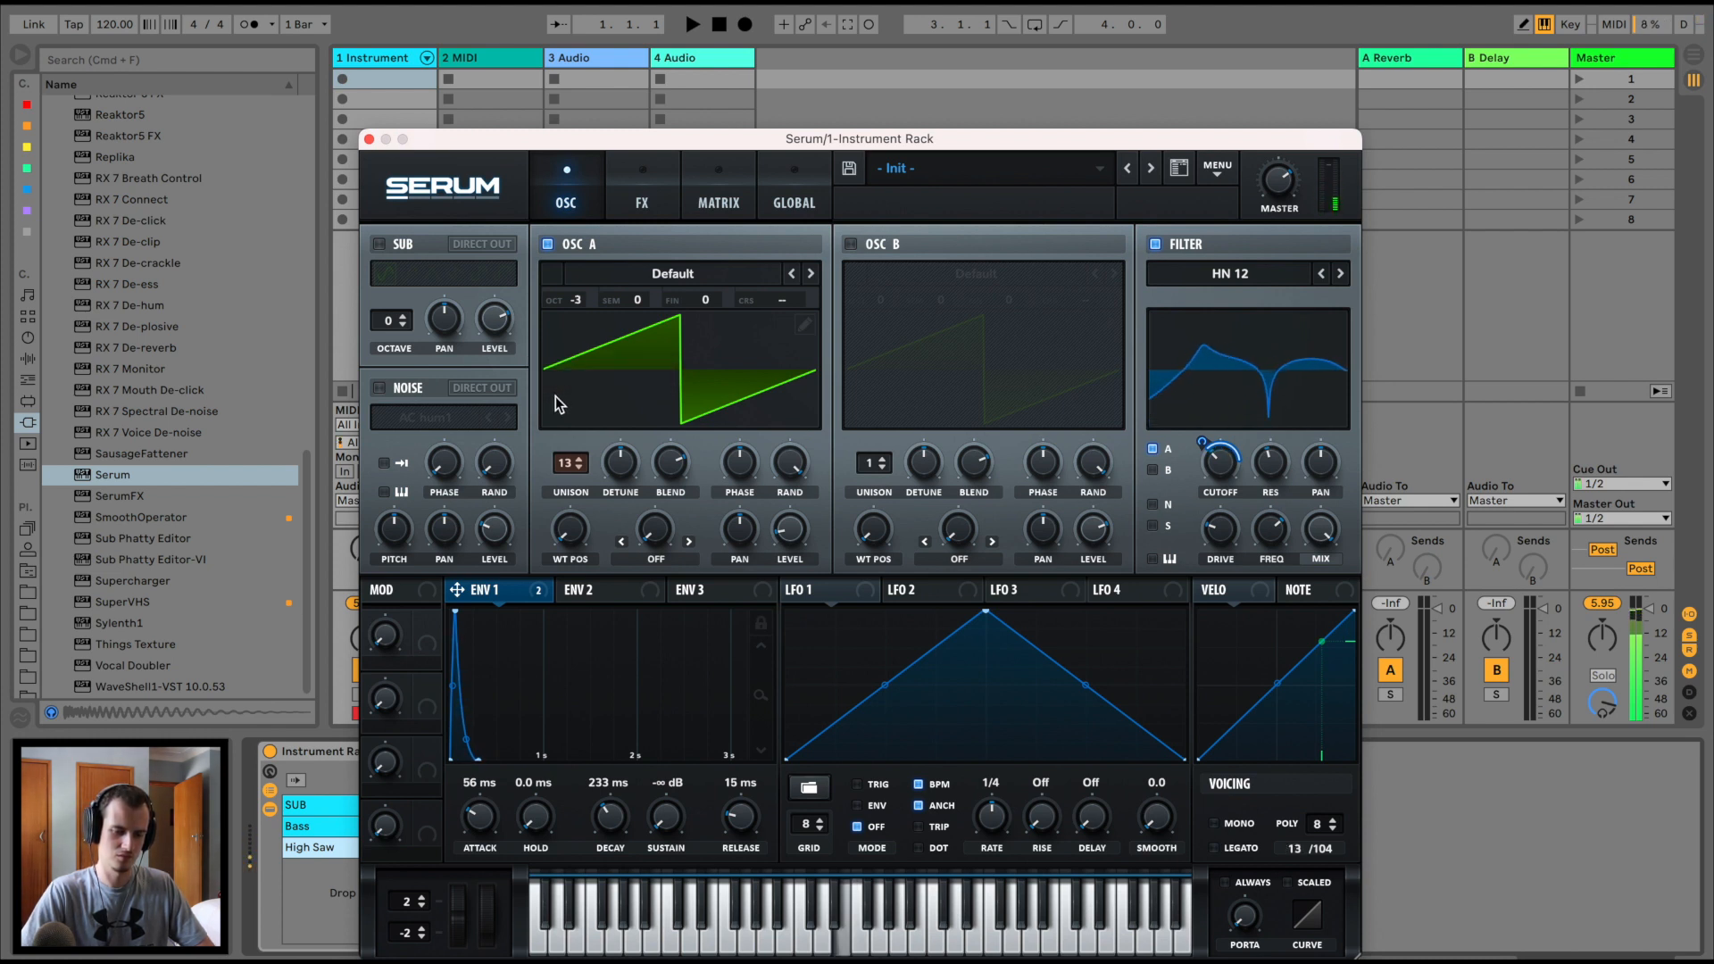
click(834, 598)
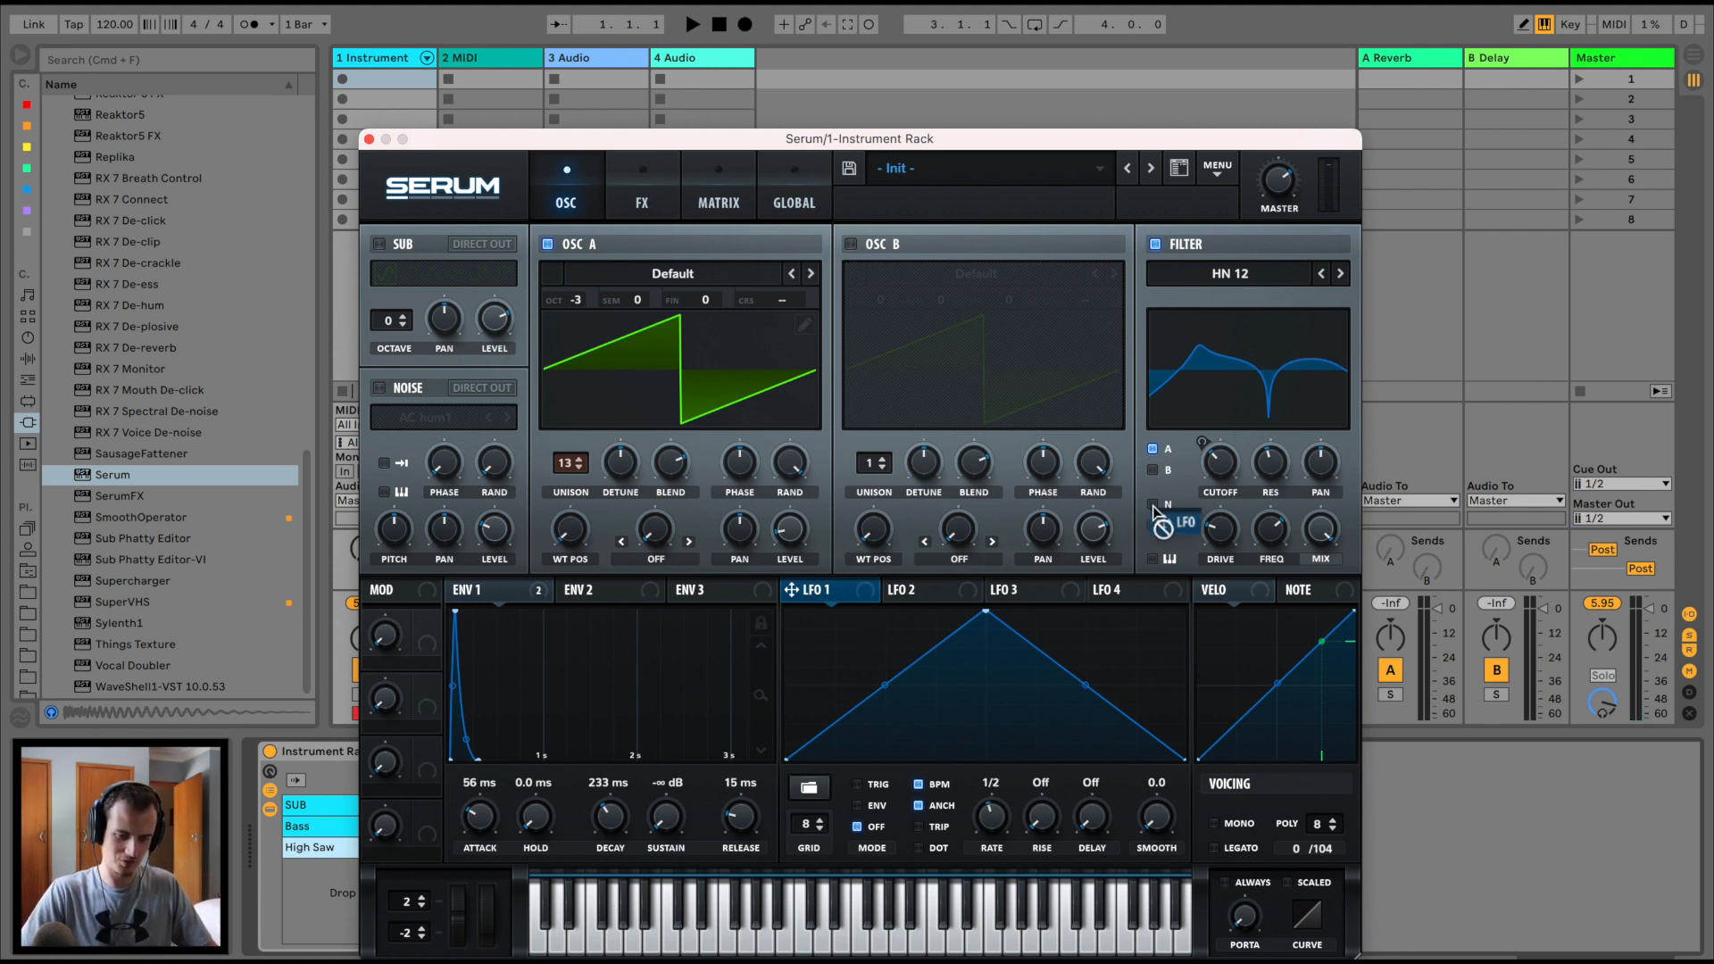
drag(1158, 513, 1207, 453)
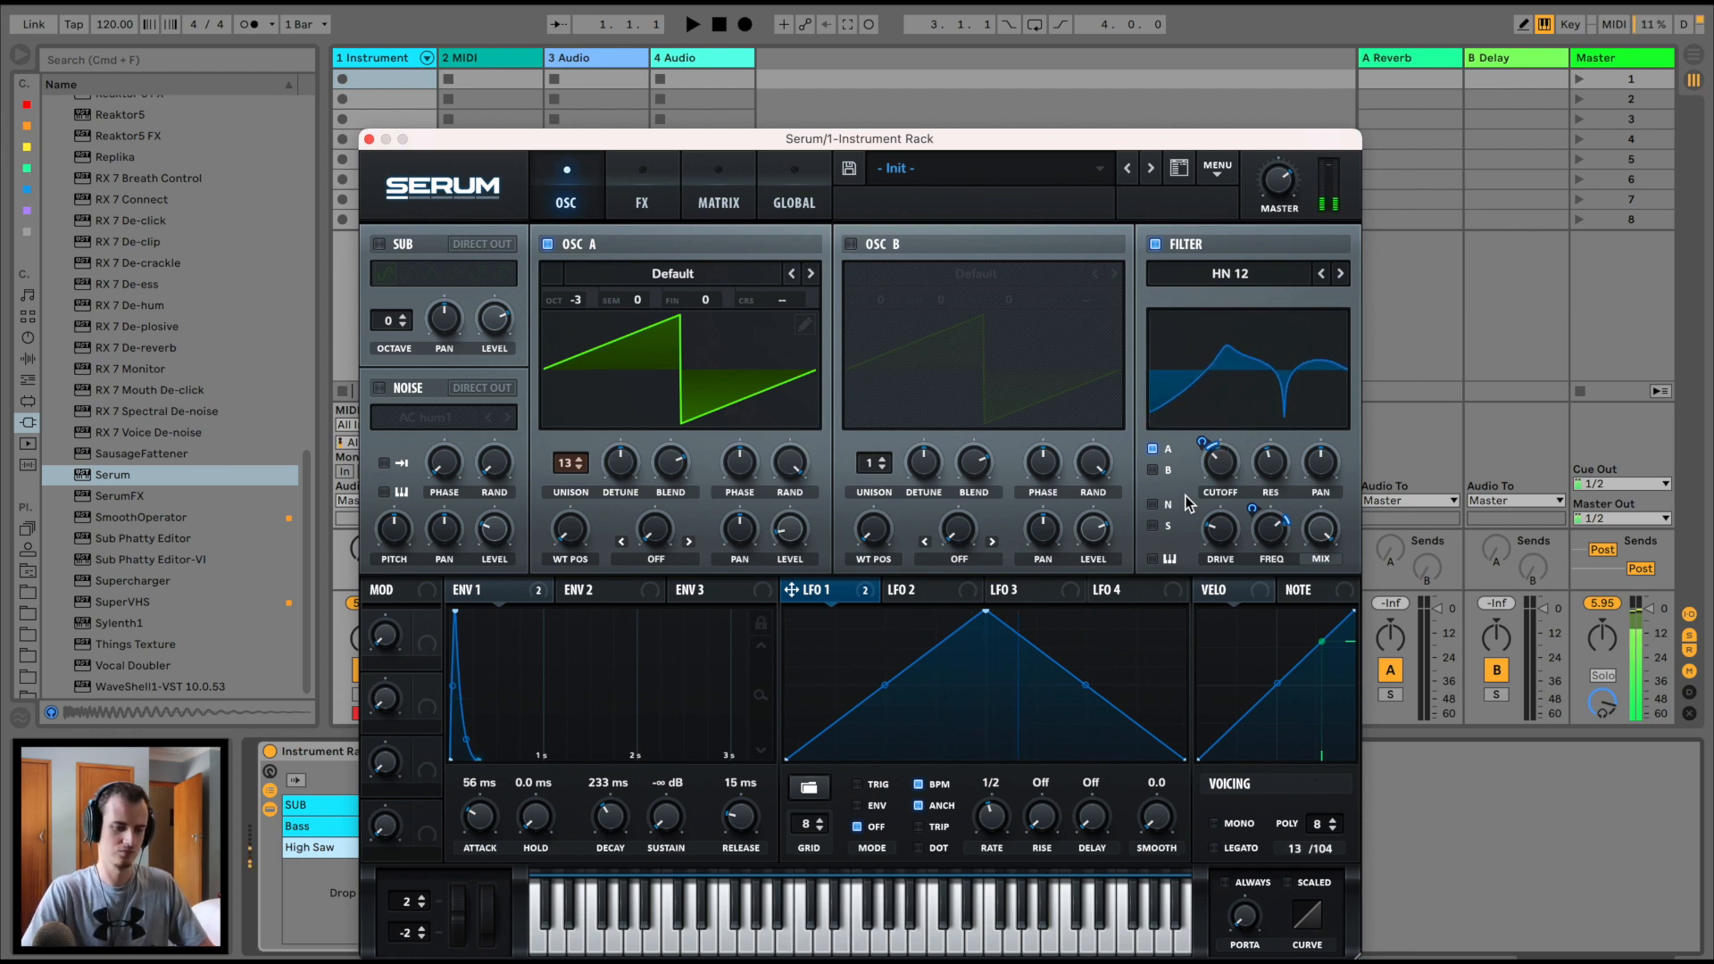
Enable a Ping-Pong Delay effect with more feedback, delay times of 9.44 and 8.16, and its filter at 2028 Hz with Q 0.9
click(628, 191)
click(385, 416)
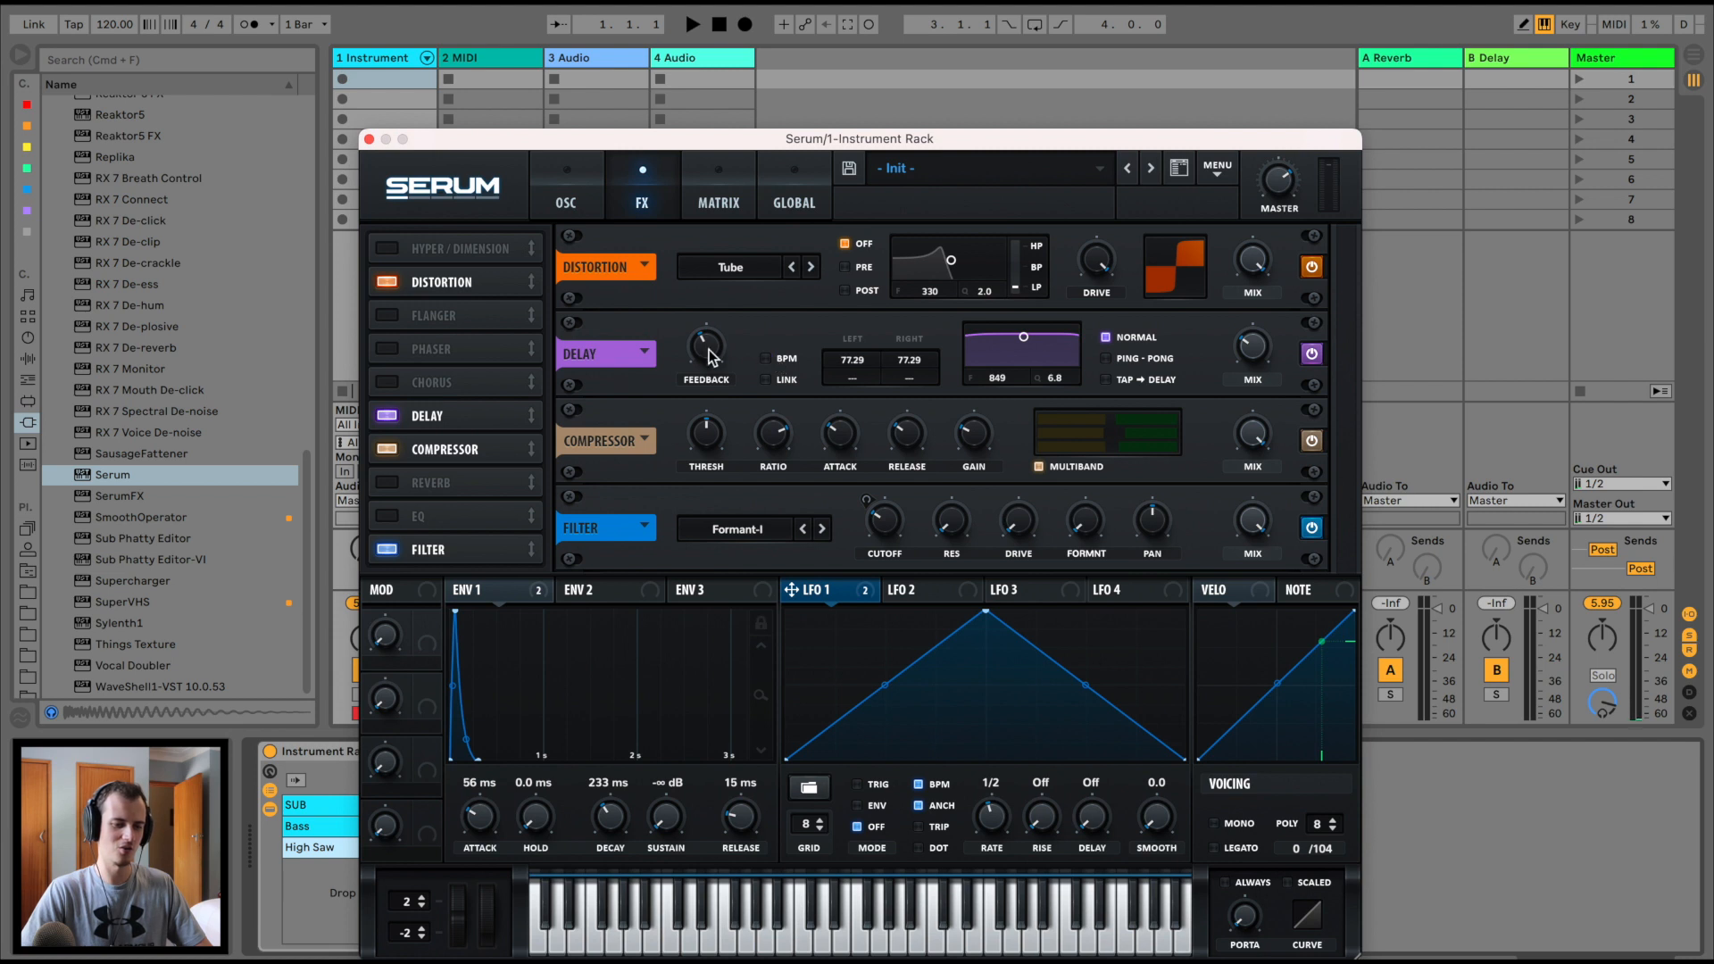
drag(709, 357, 733, 277)
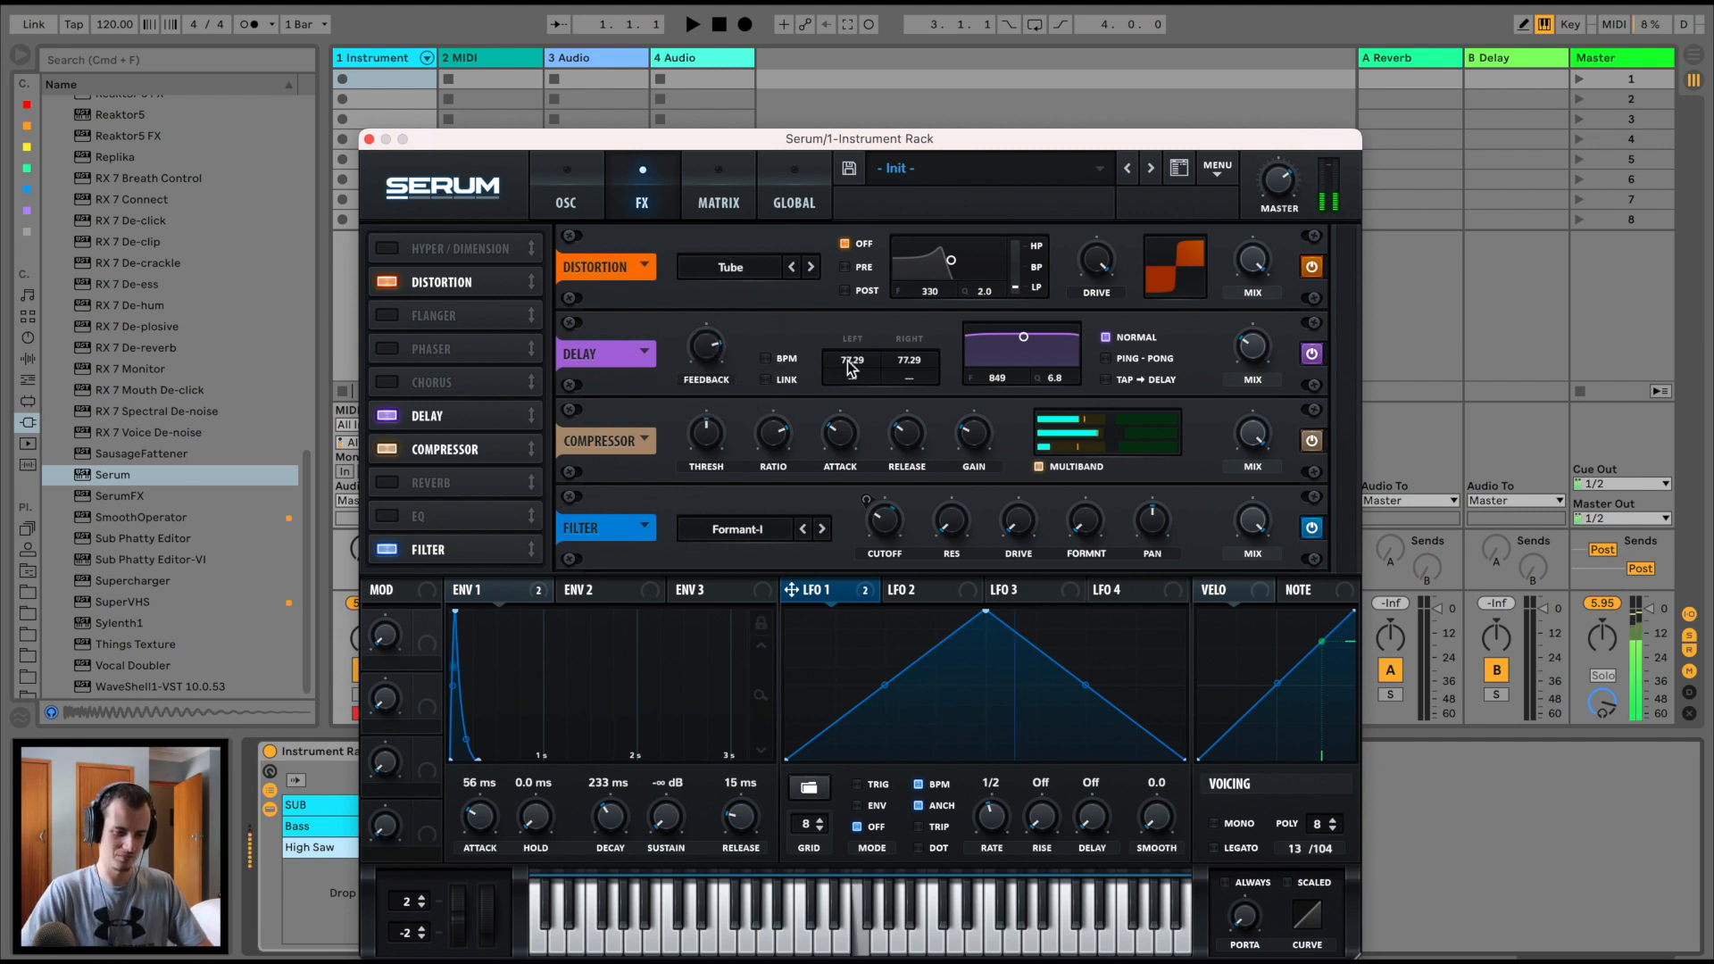
mouse_move(848, 360)
mouse_down()
mouse_move(897, 366)
mouse_move(908, 393)
mouse_up()
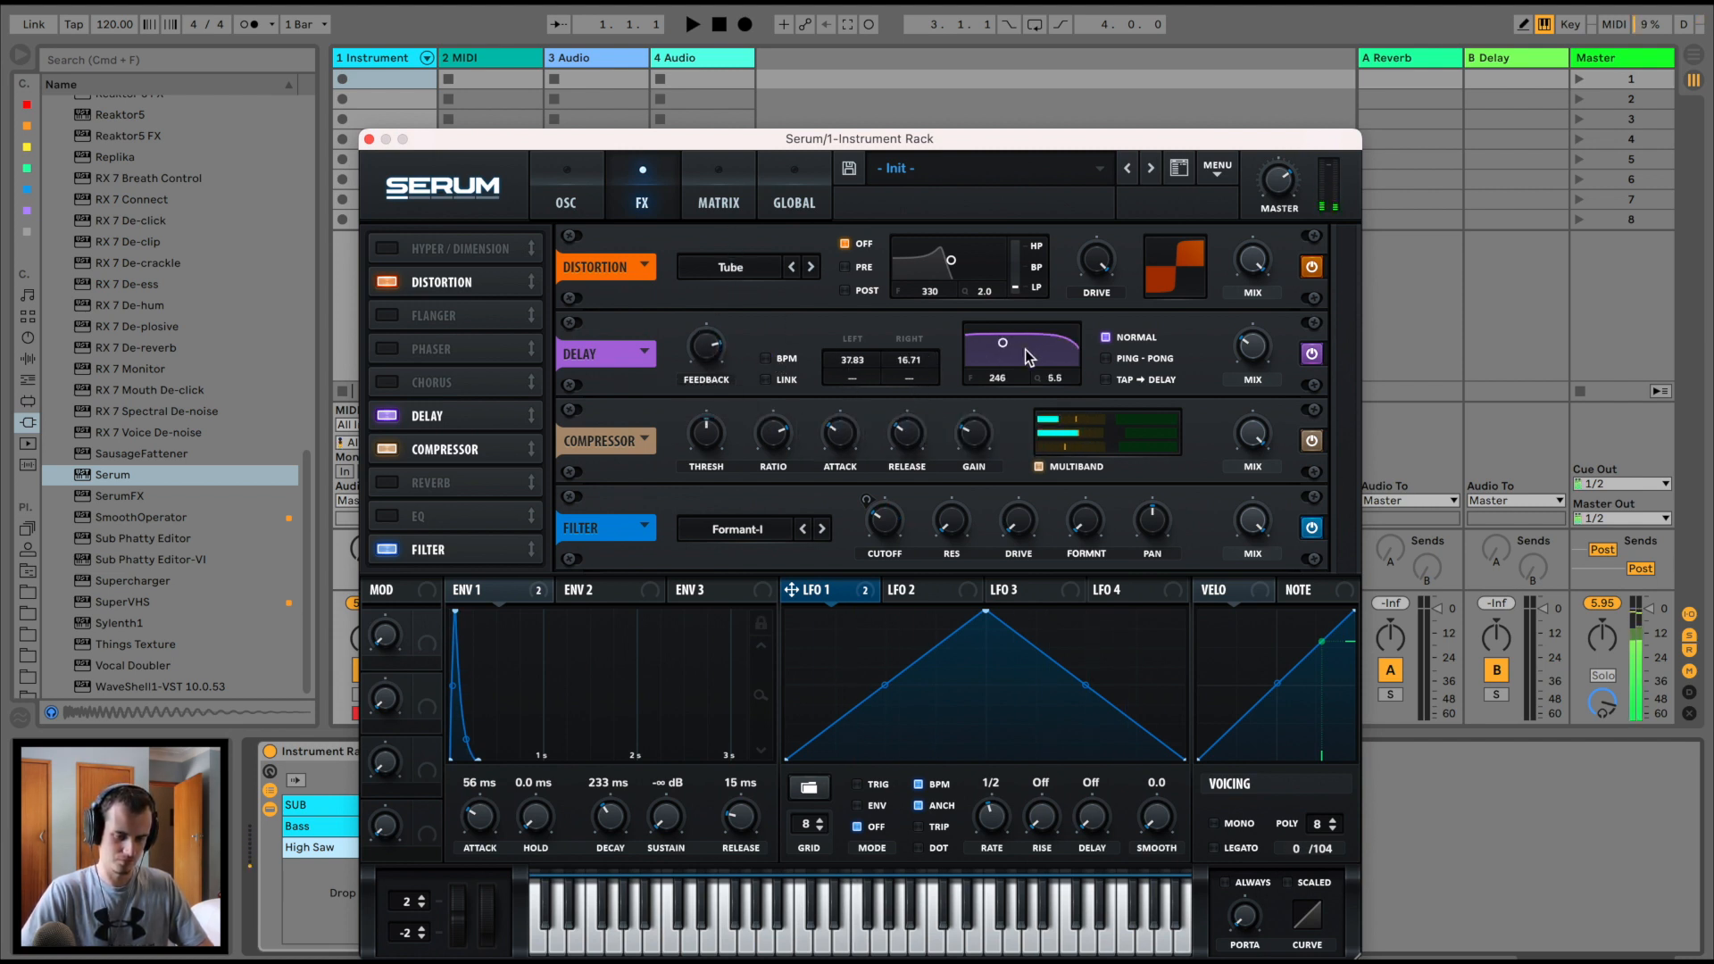
drag(1024, 339, 1053, 373)
click(1106, 358)
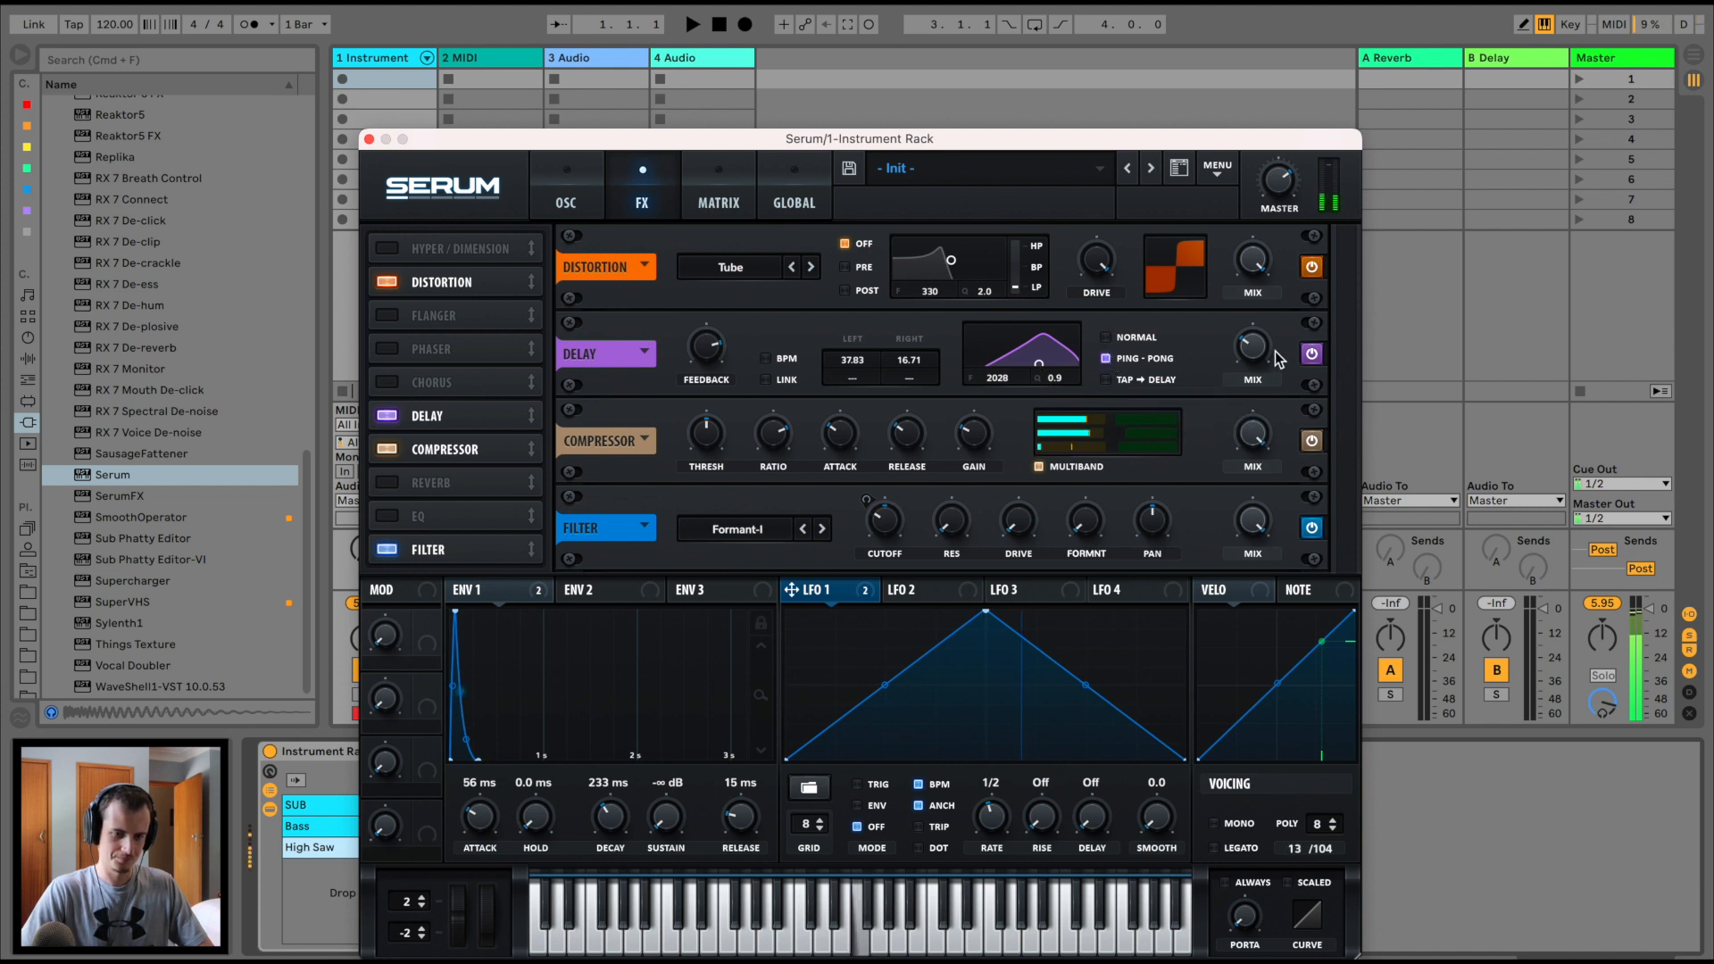
drag(909, 342, 848, 396)
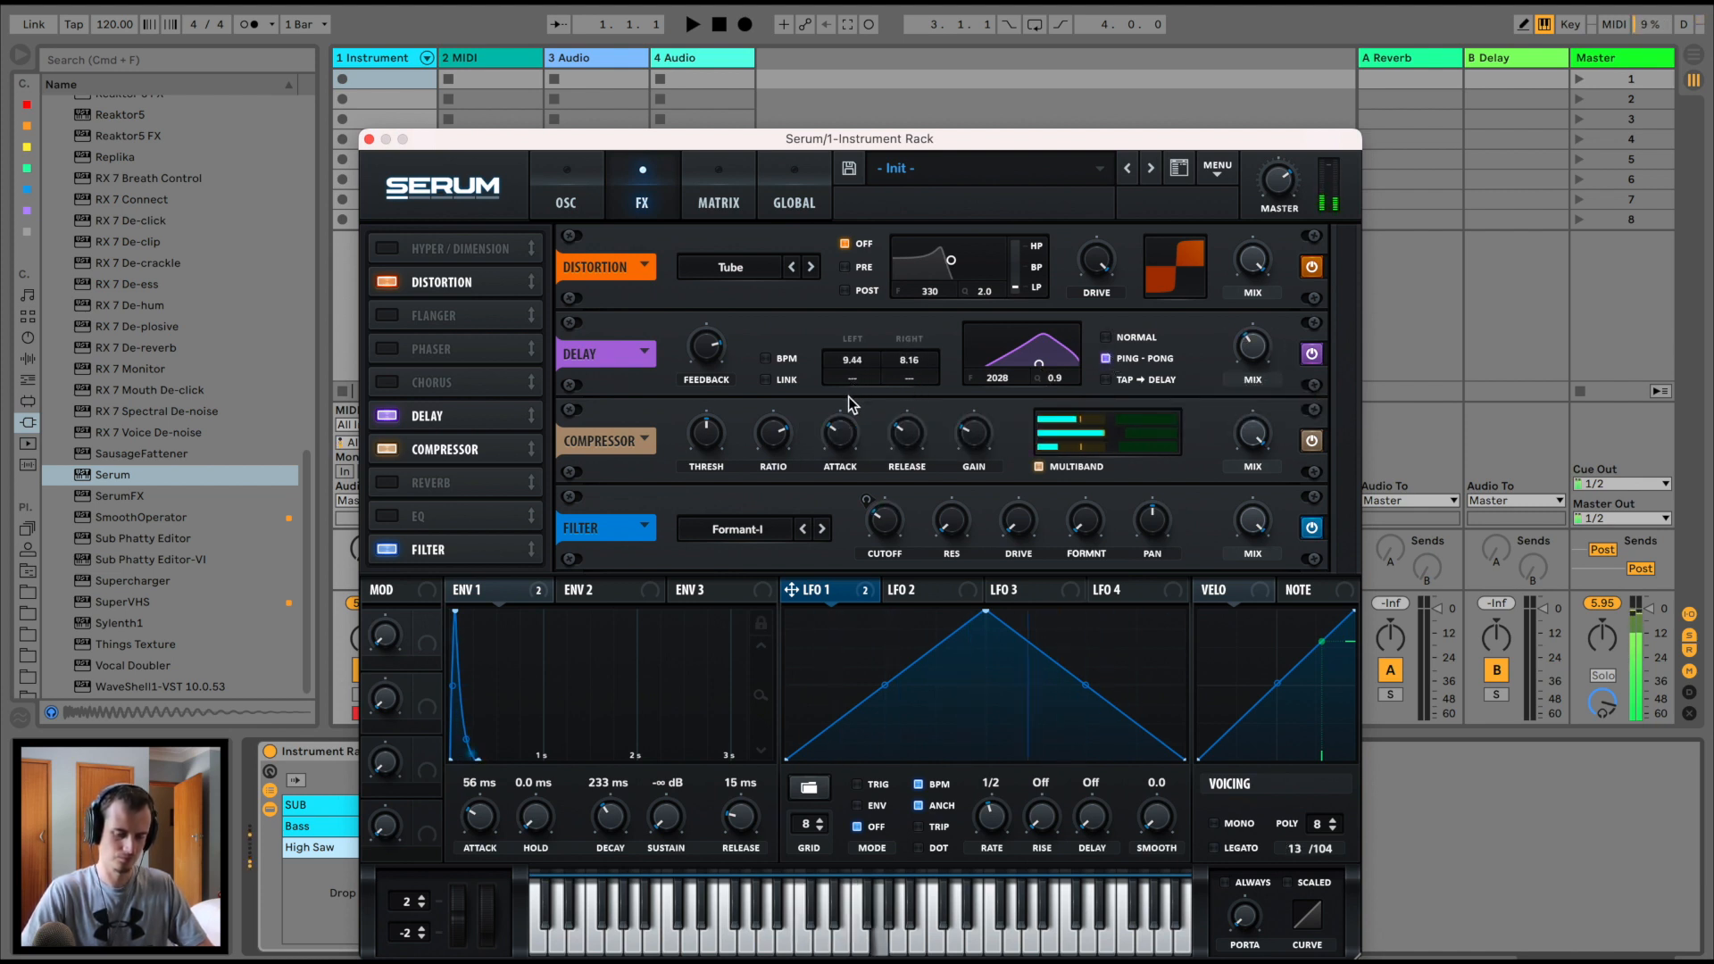
click(369, 139)
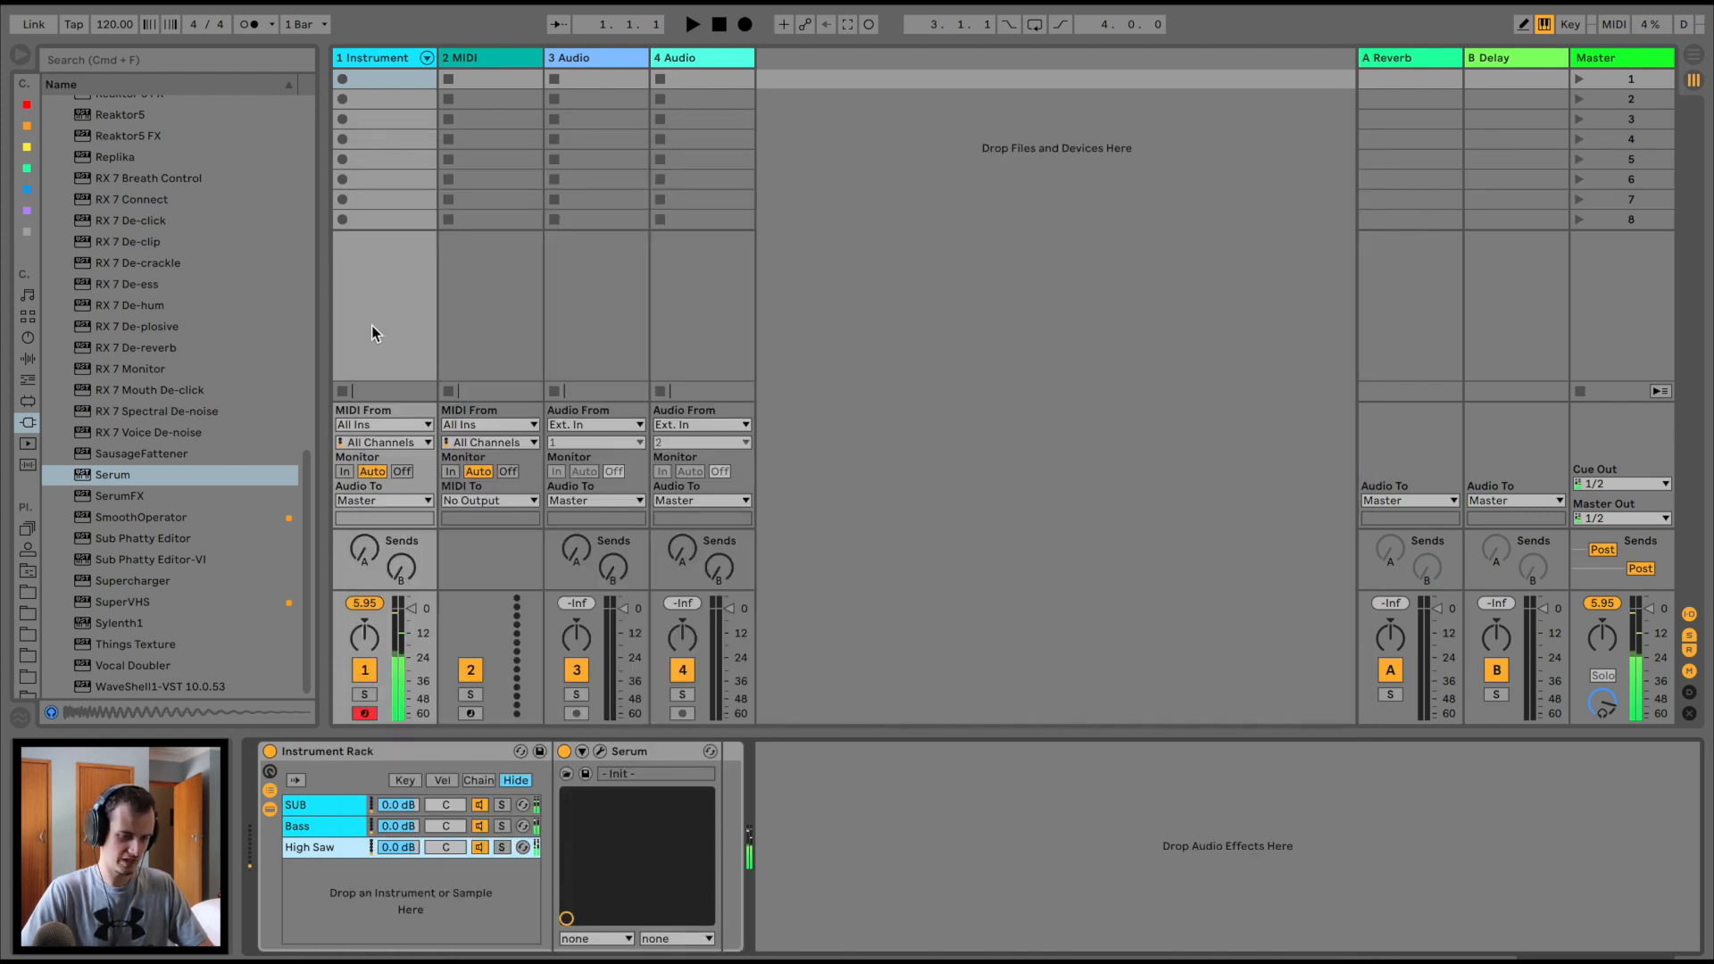
Solo the High Saw chain and add an EQ Eight to it
click(501, 846)
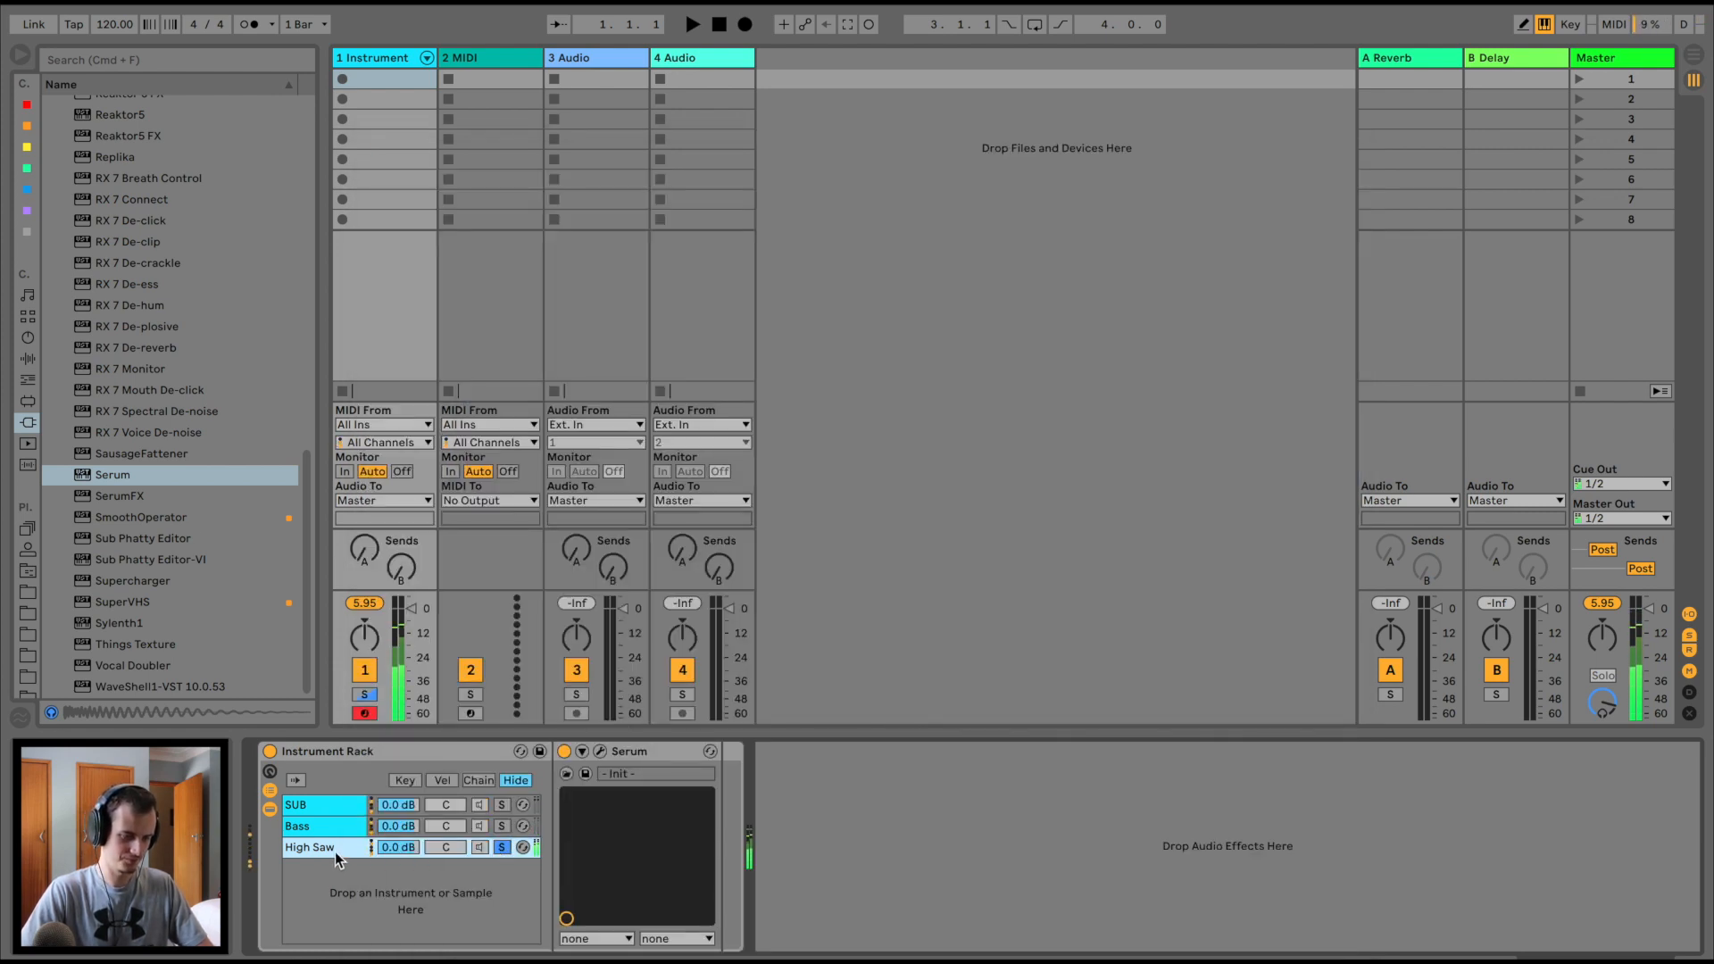
click(28, 358)
click(106, 400)
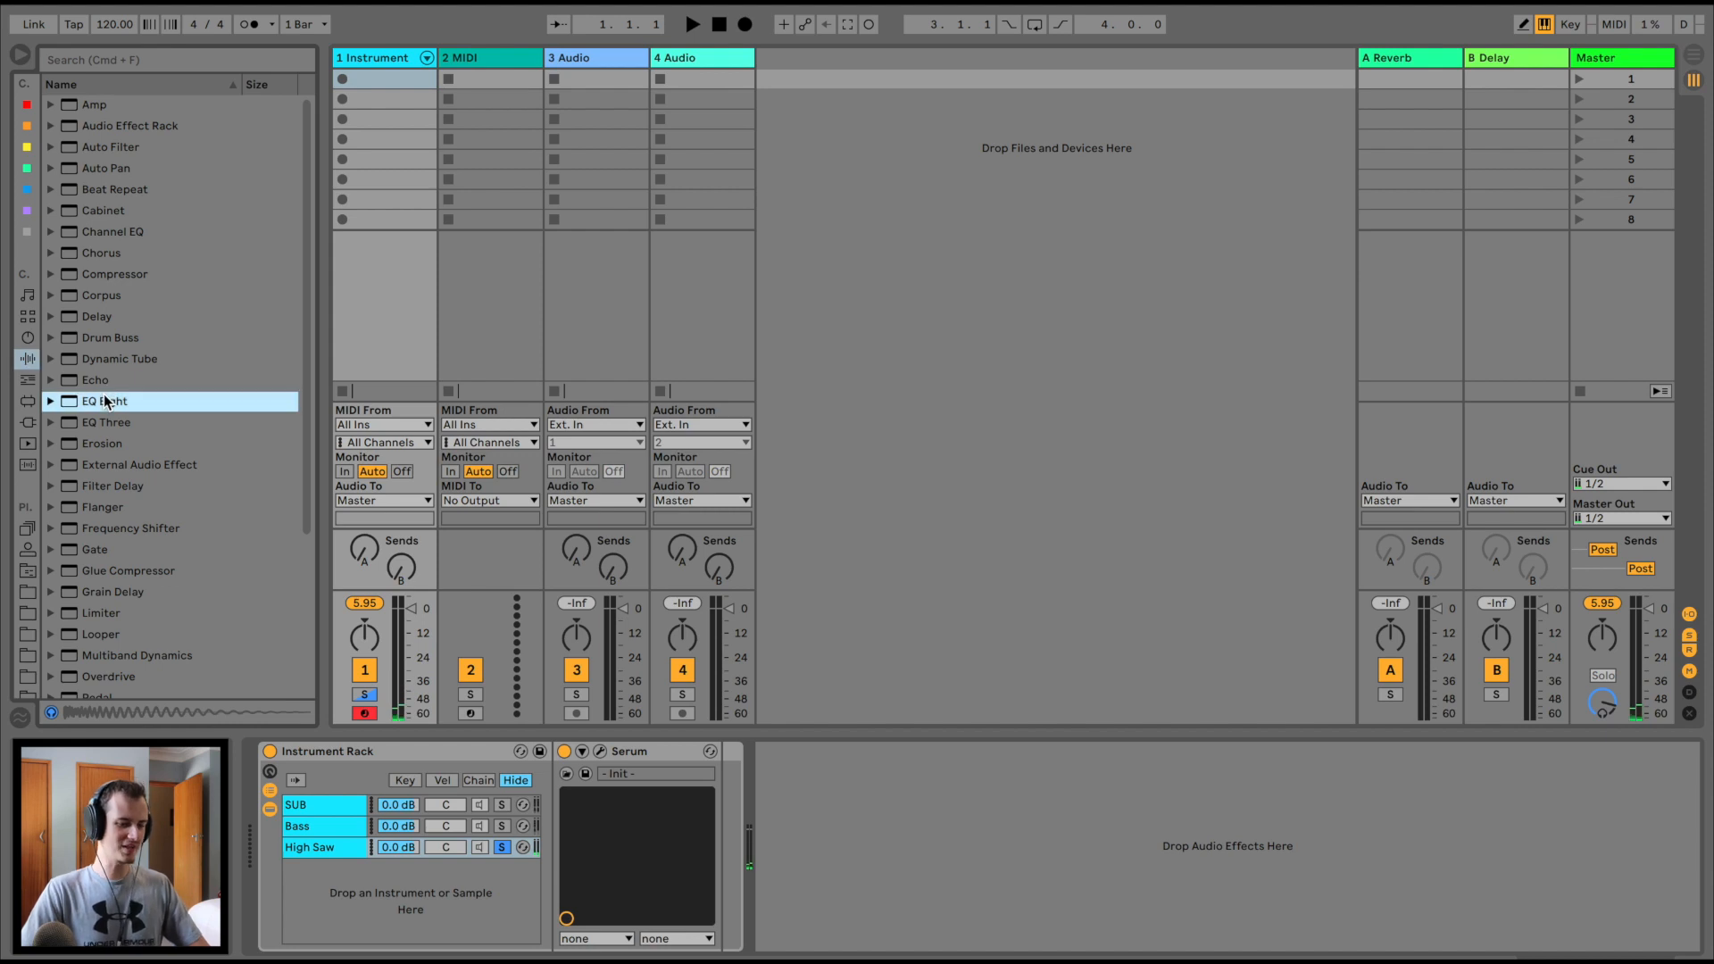
drag(309, 807, 318, 852)
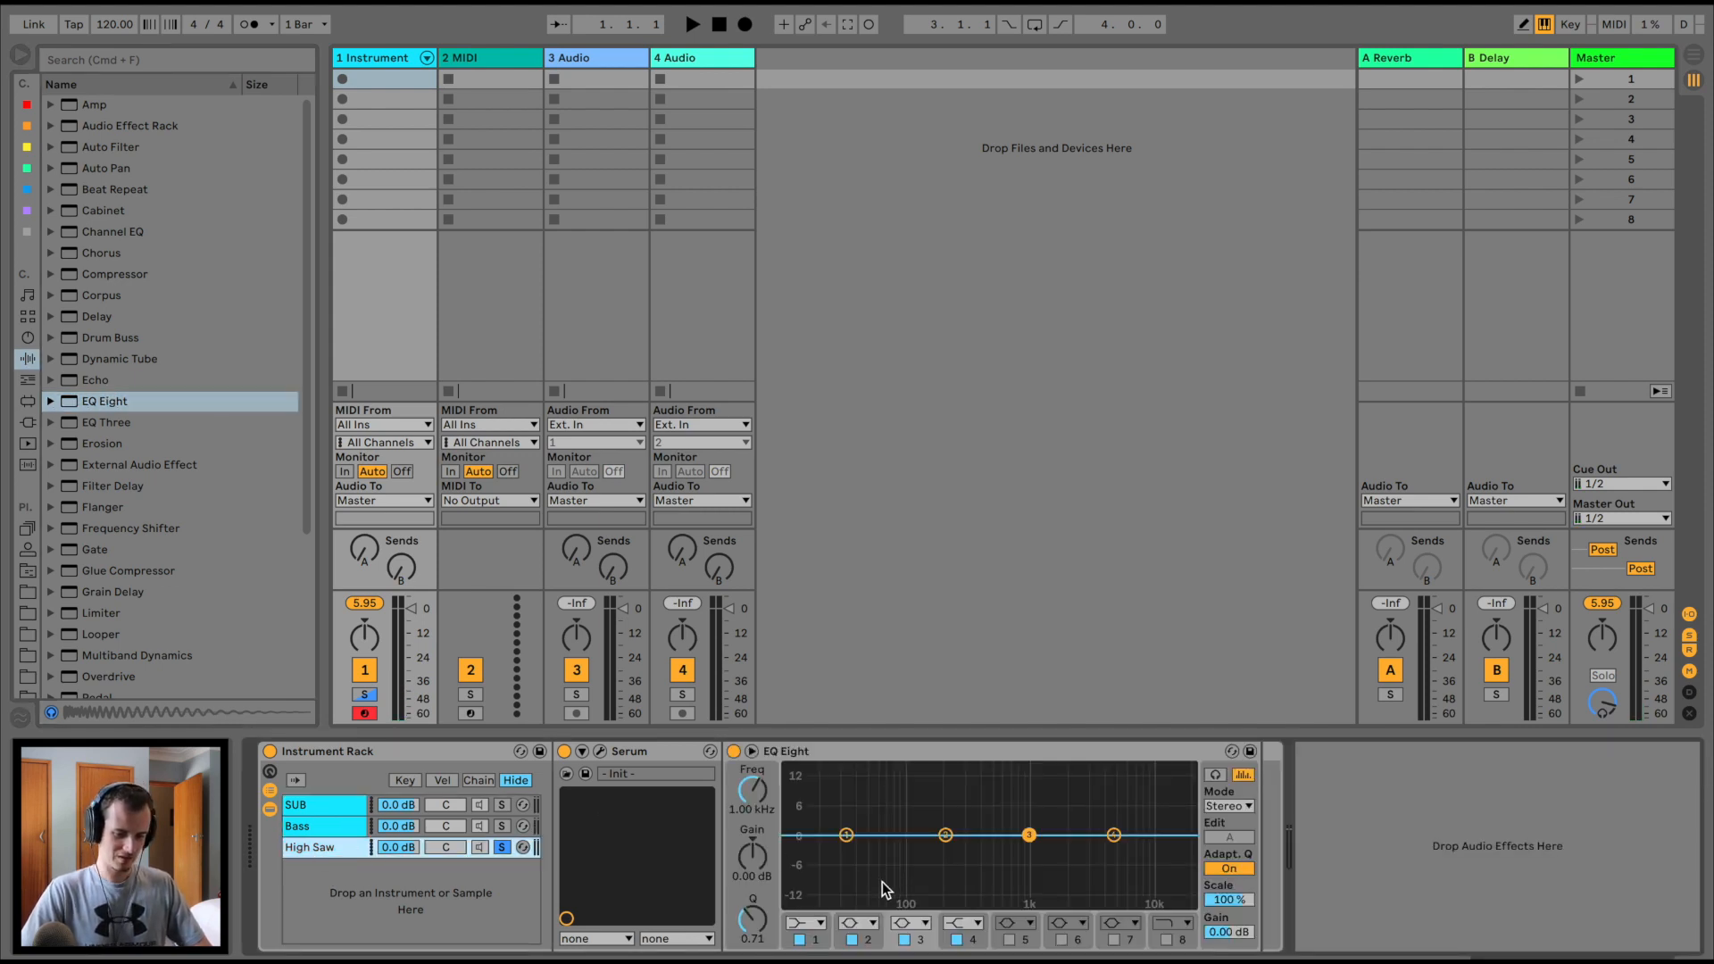
Shape the High Saw EQ Eight with a low cut on band 1, a high-frequency boost, and a -4.83 dB dip at 1.35 kHz
click(812, 924)
click(811, 956)
drag(846, 853, 946, 875)
drag(1026, 837, 1149, 792)
drag(945, 834, 1044, 856)
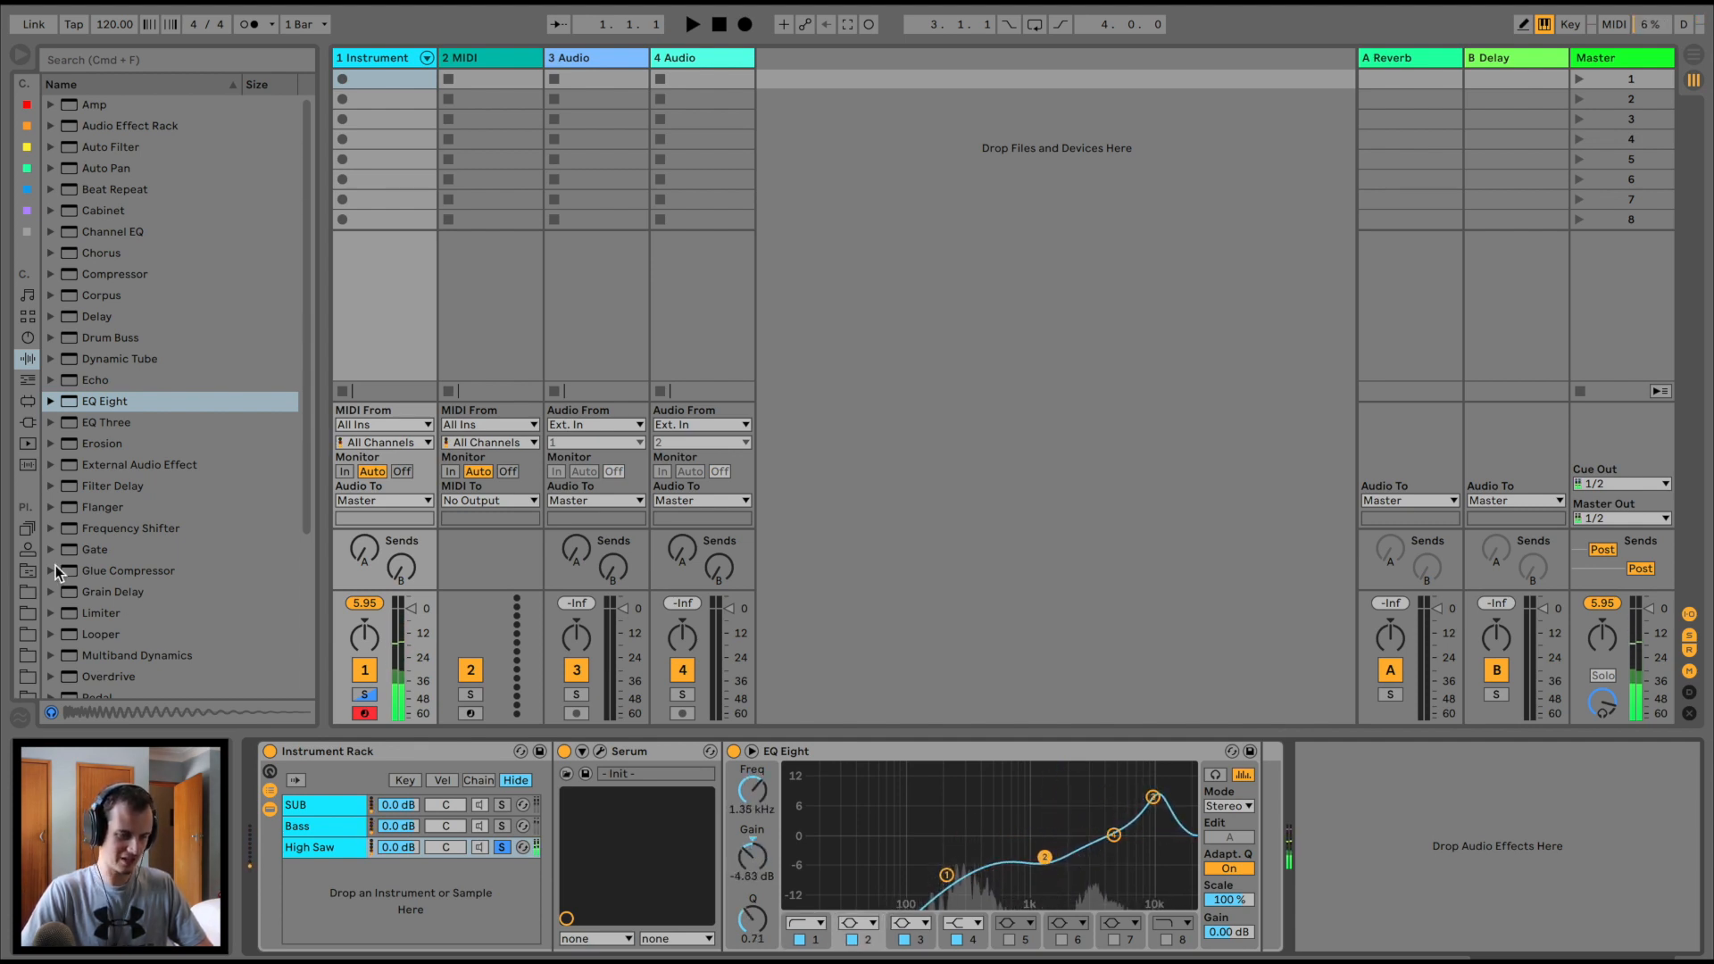
Add Erosion to the High Saw chain in Sine mode at 701 Hz with amount 83.6, and unsolo the chain
scroll(126, 577, down, 5)
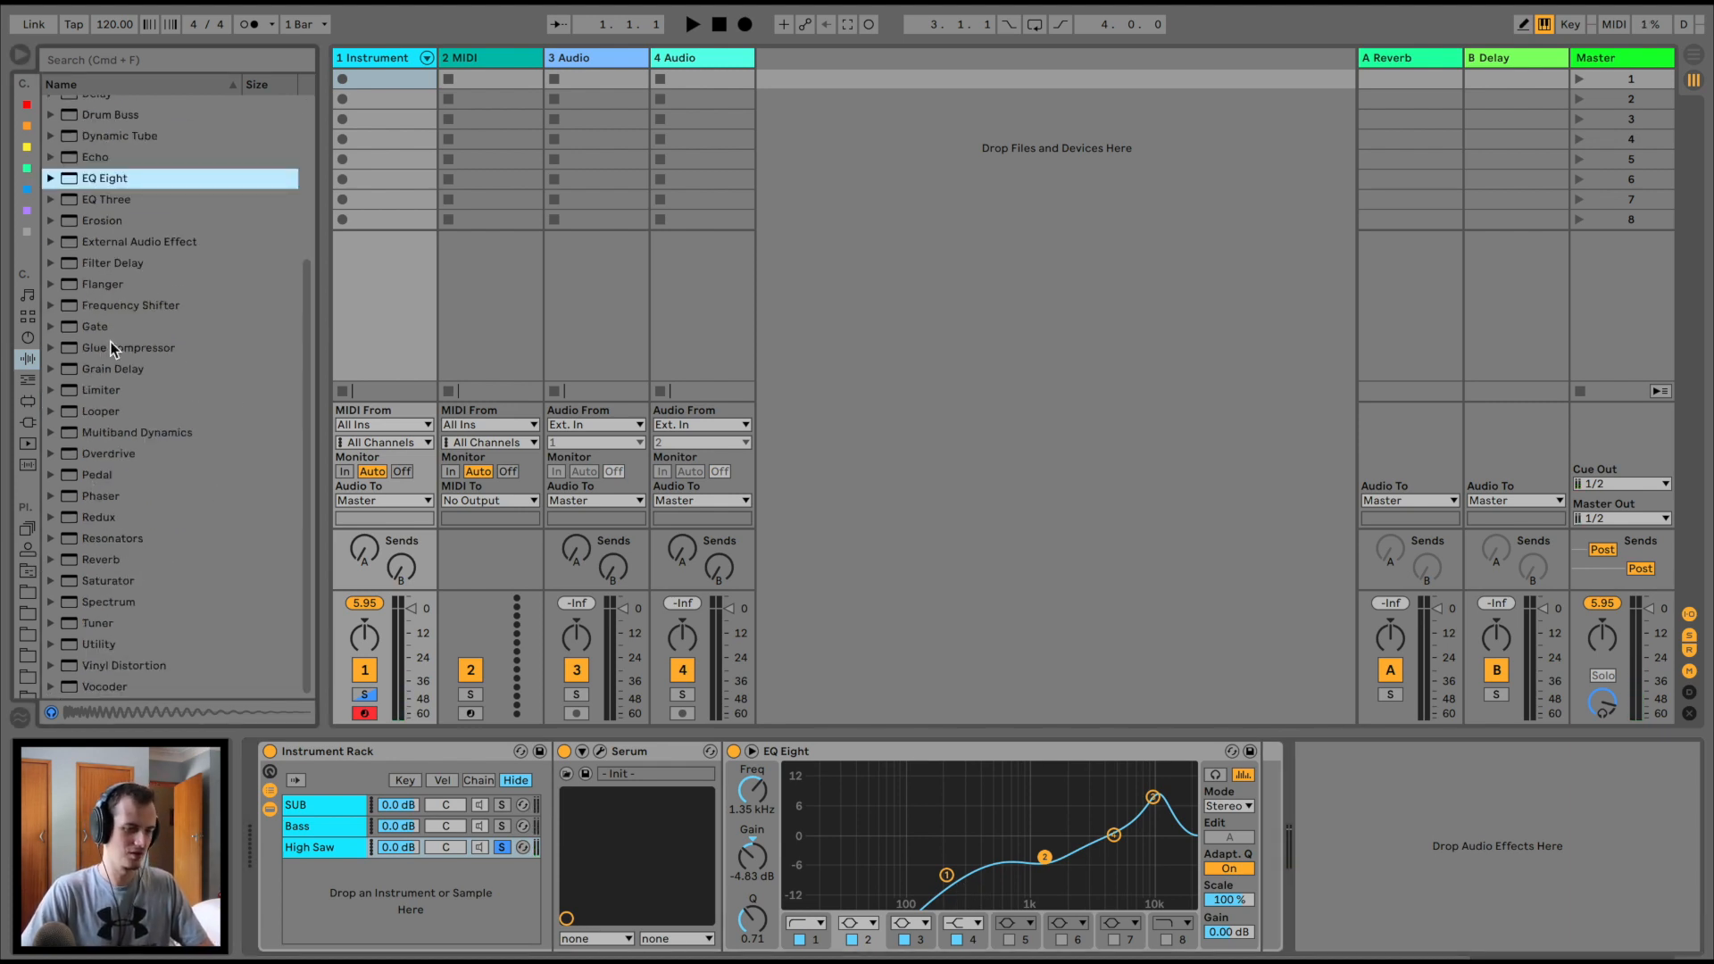
click(89, 221)
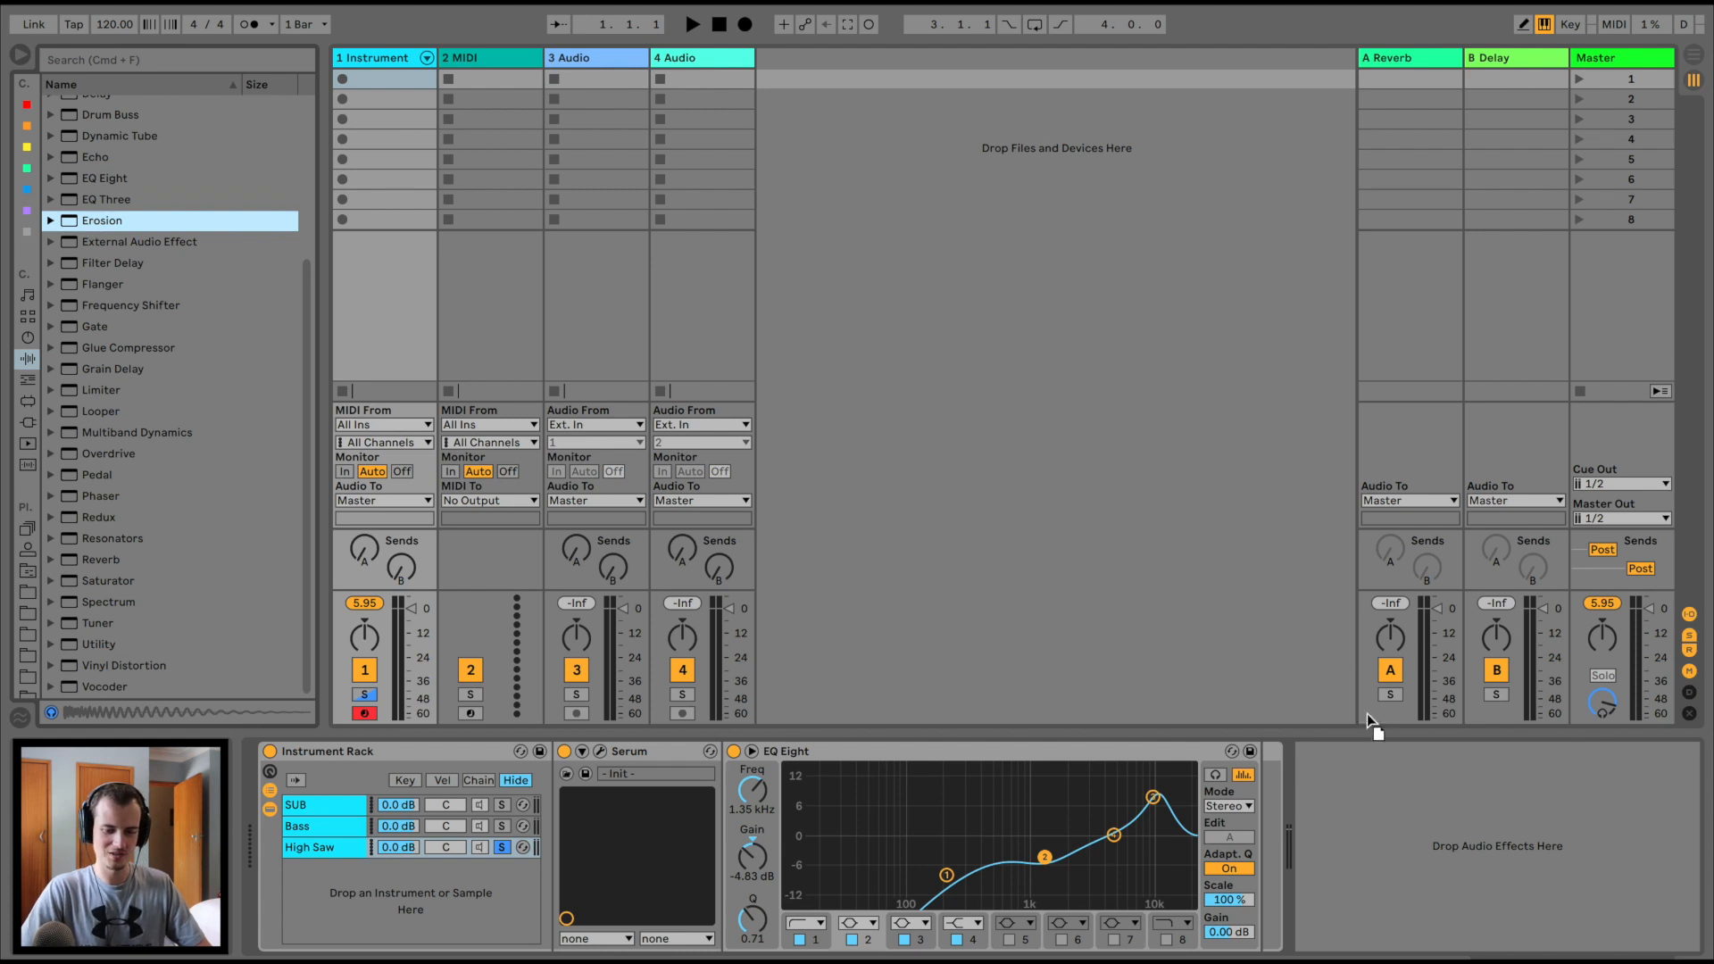
drag(1367, 714, 312, 846)
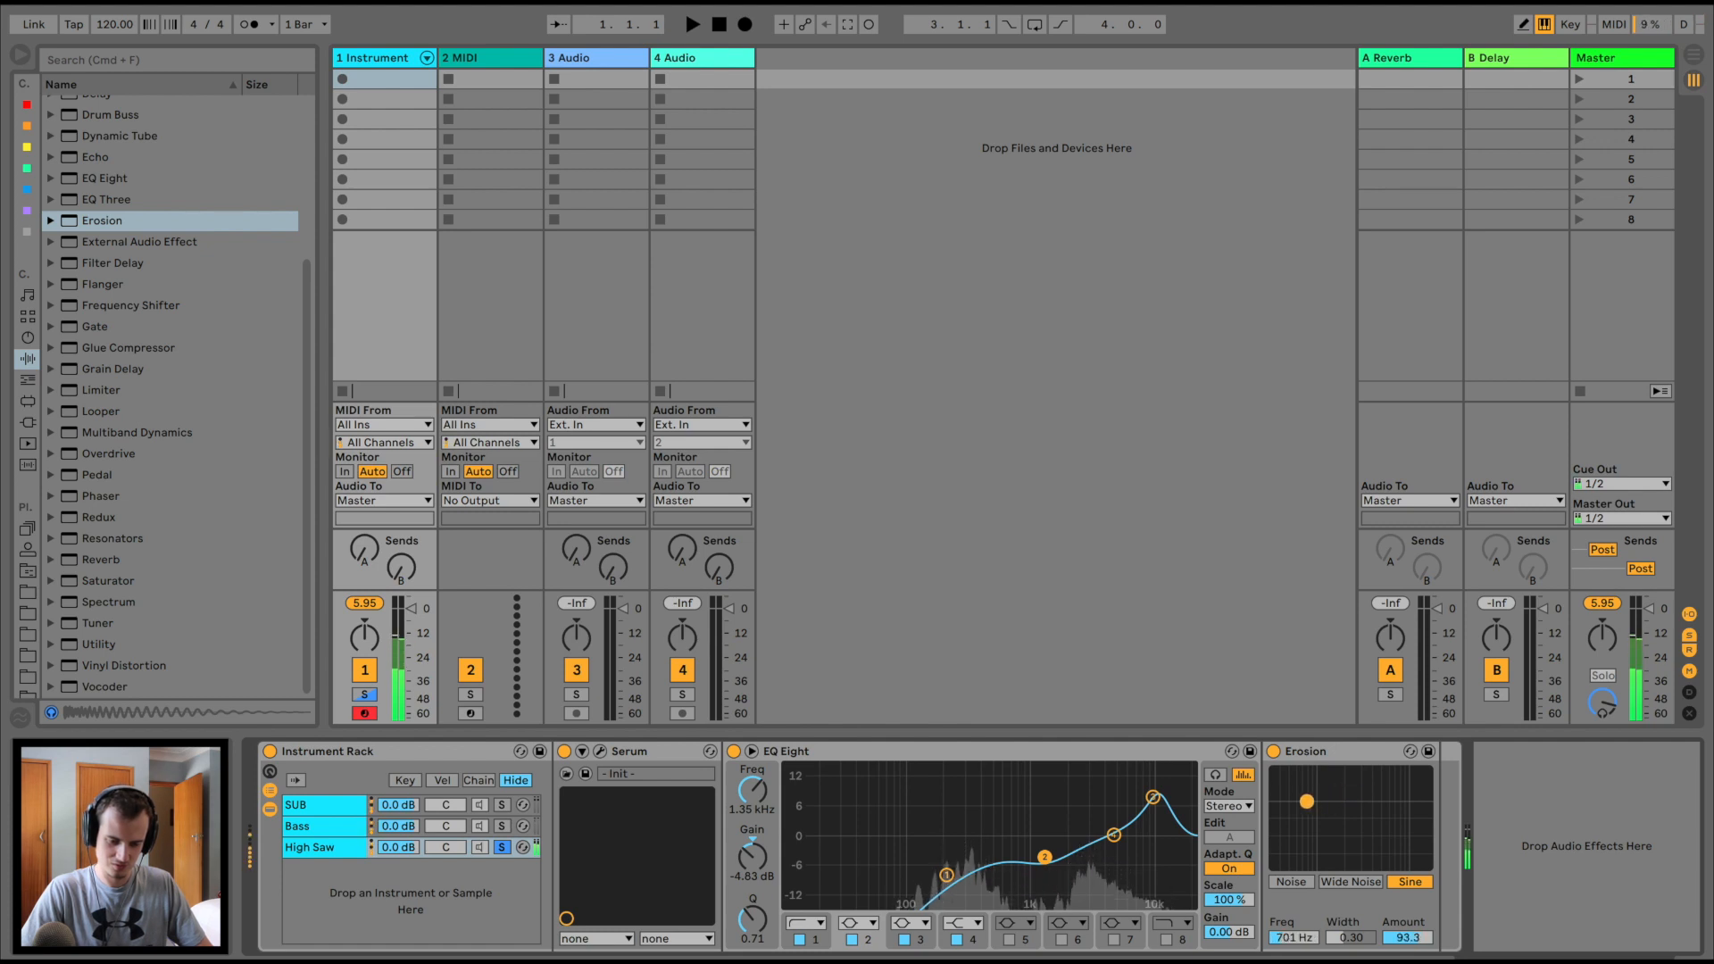
click(502, 847)
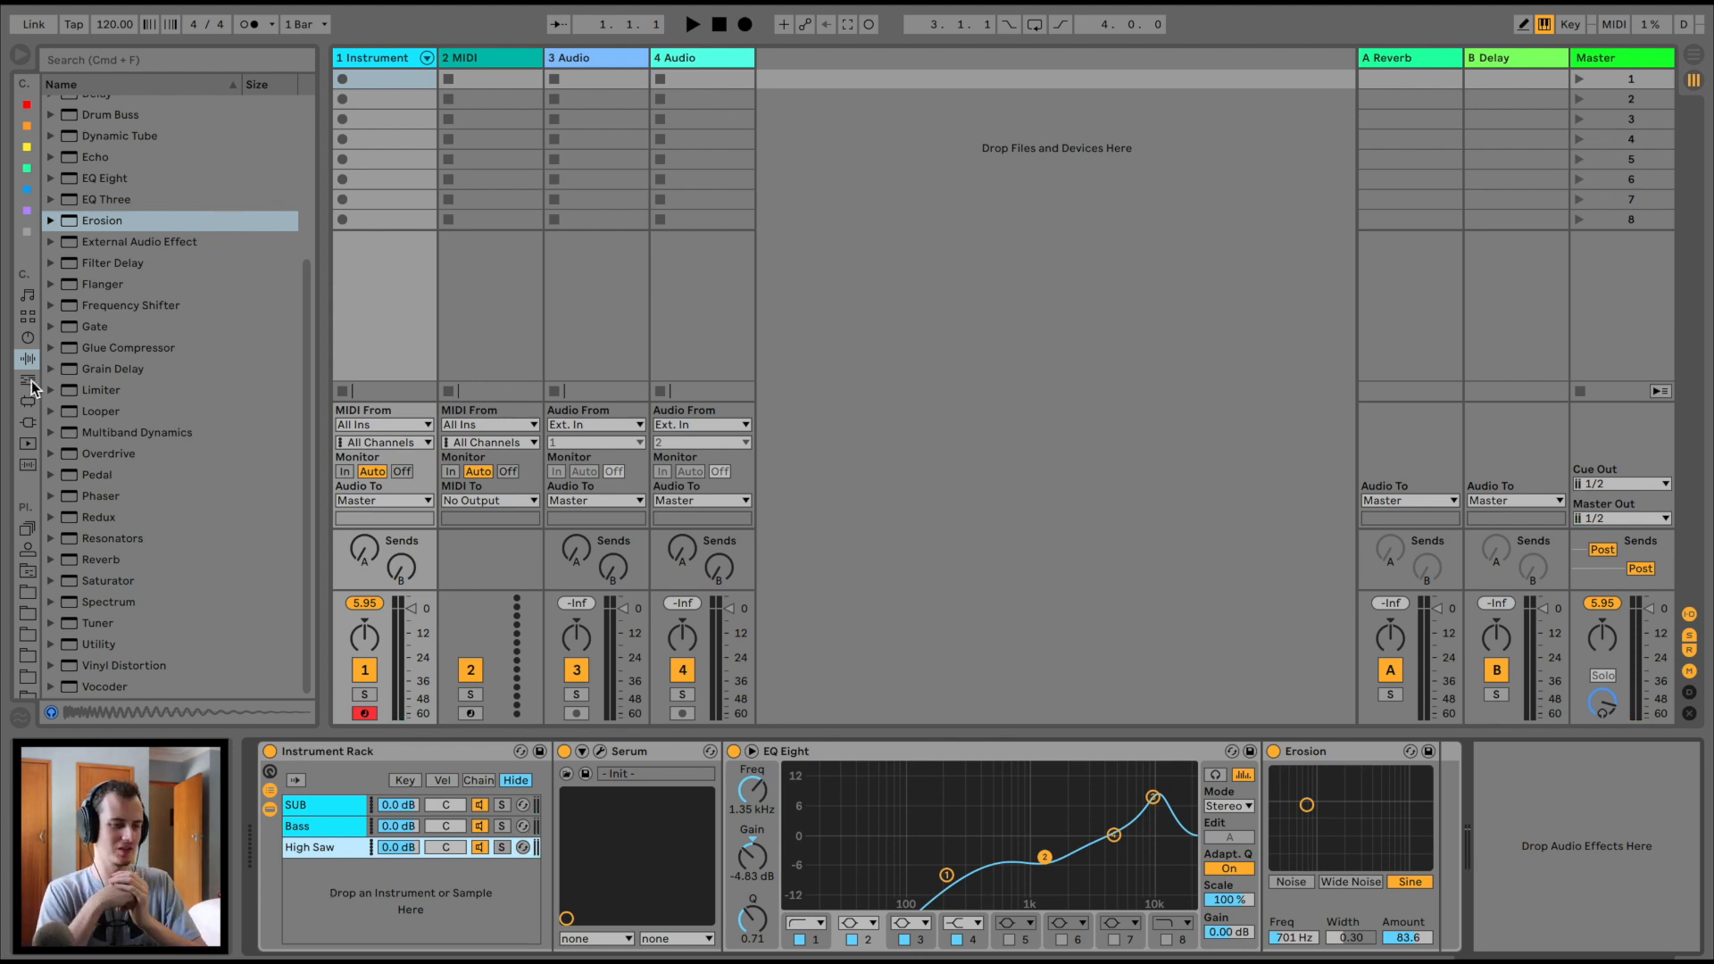
Add a Simpler as a new chain in the Instrument Rack and rename the chain Vocal
click(28, 337)
drag(102, 295, 317, 883)
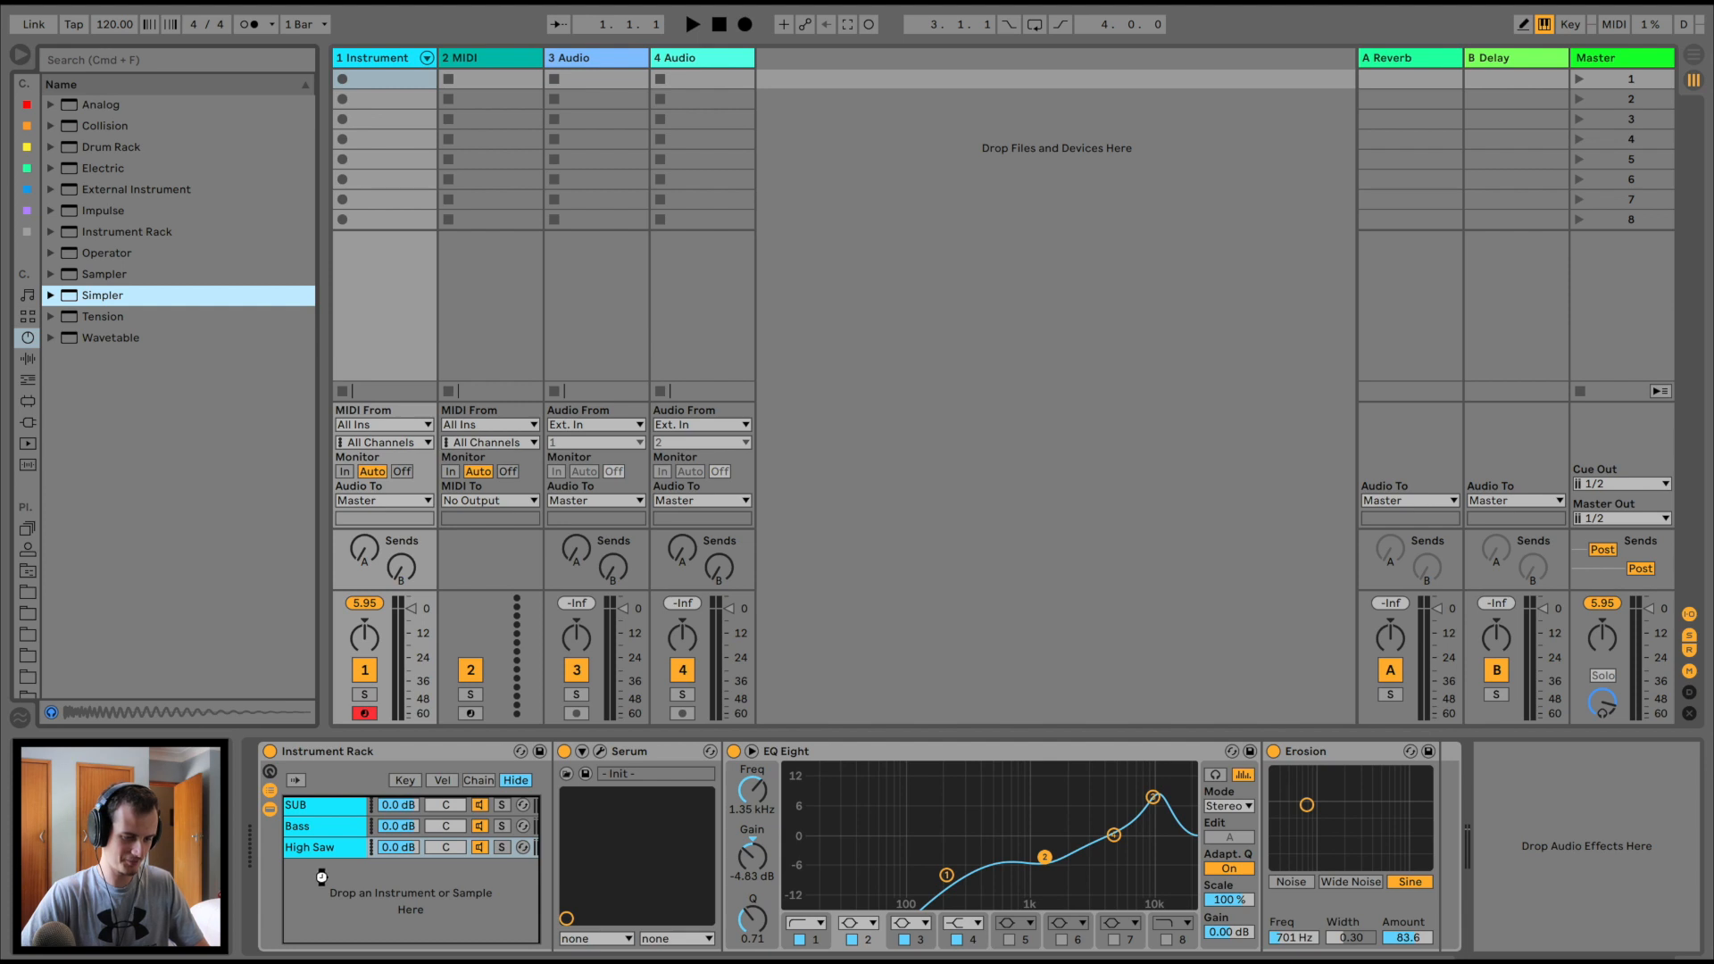
key(super+r)
text(VO)
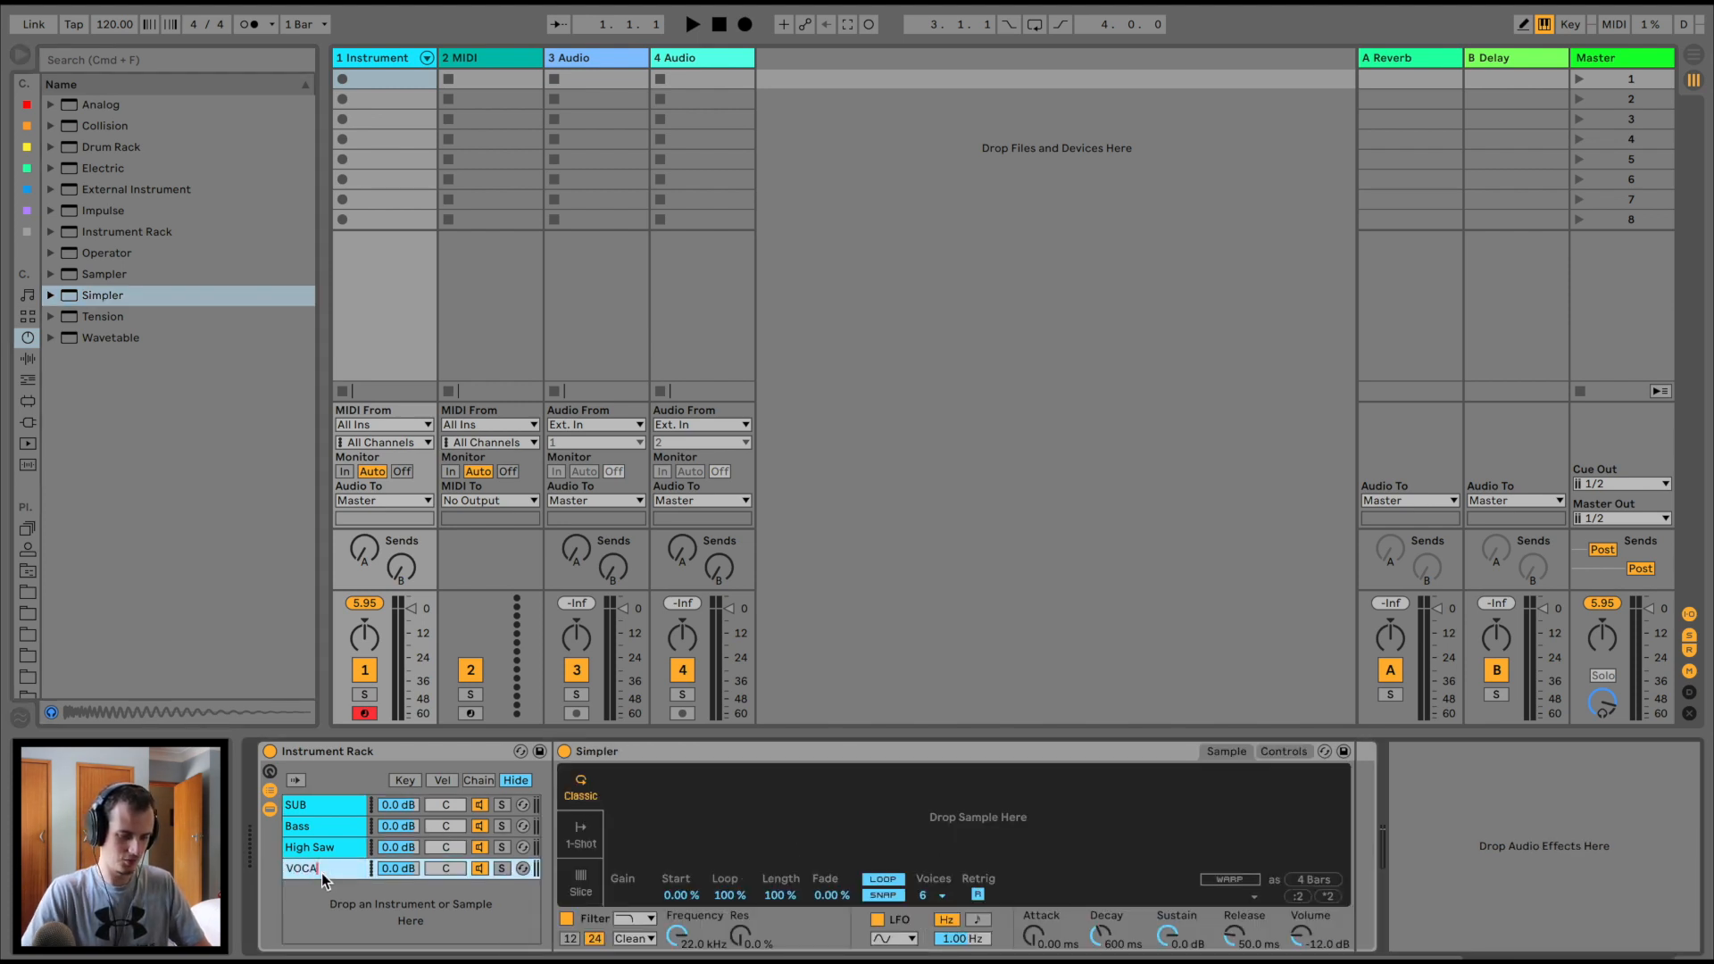
text(CA)
key(BackSpace)
key(BackSpace)
key(BackSpace)
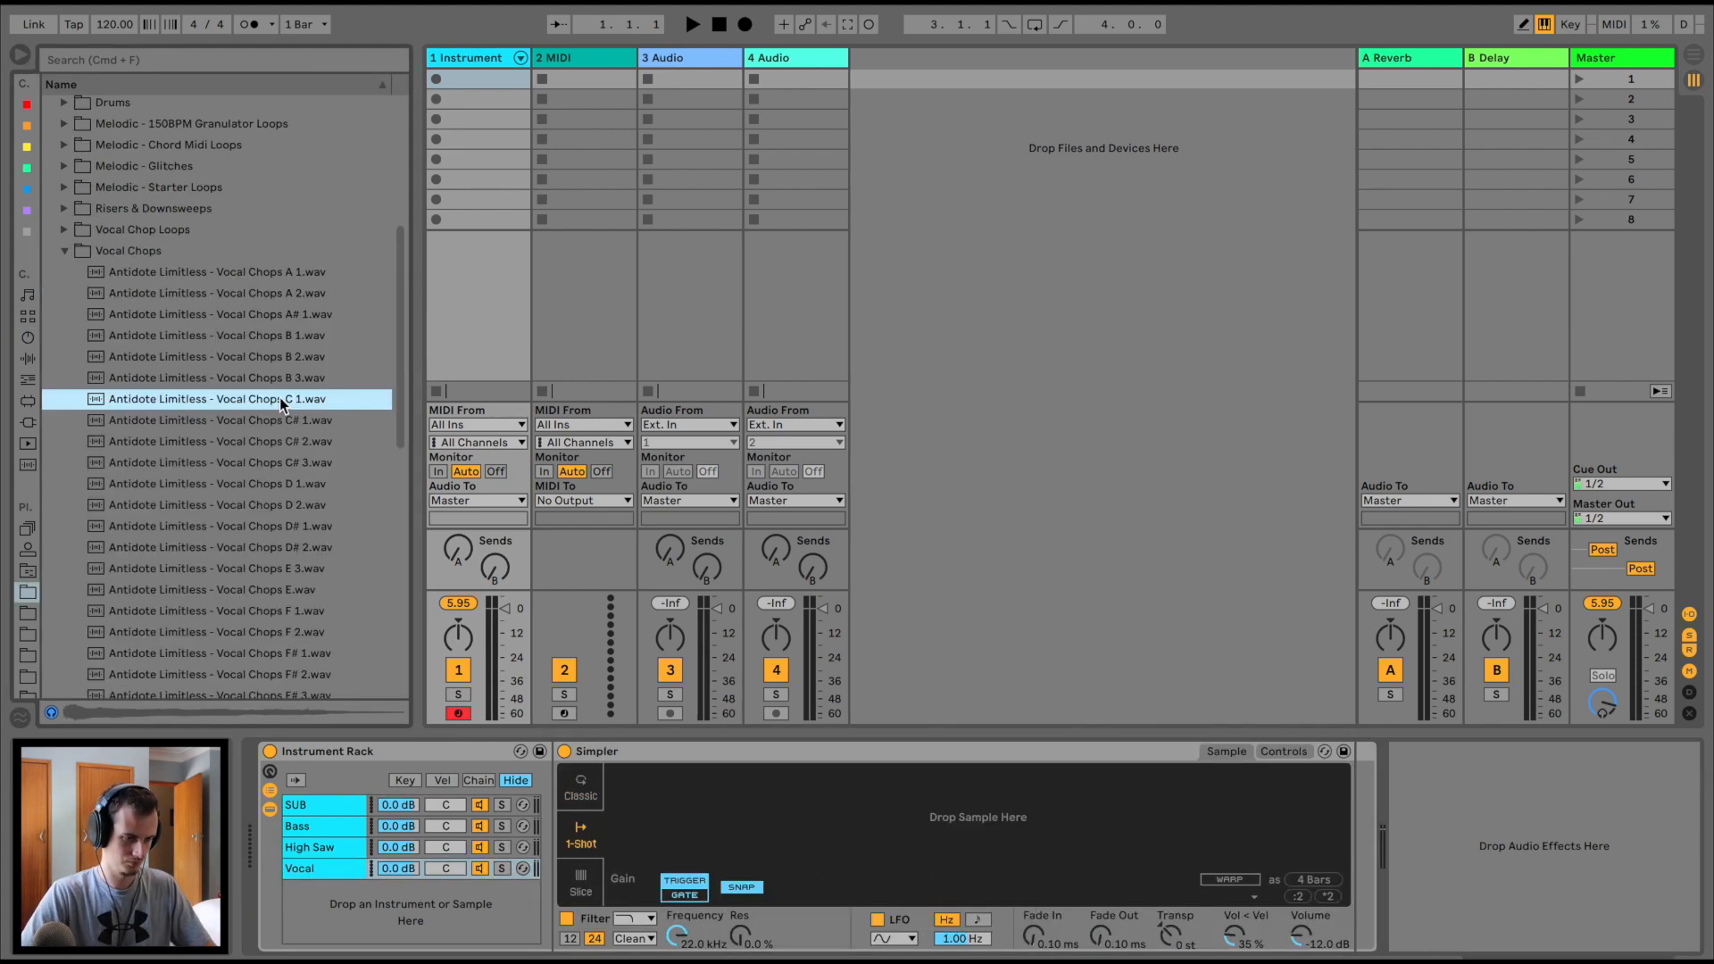
Load Antidote Limitless - Vocal Chops C# 1.wav into the Simpler in Classic mode and set its attack to 27.6 ms
click(273, 414)
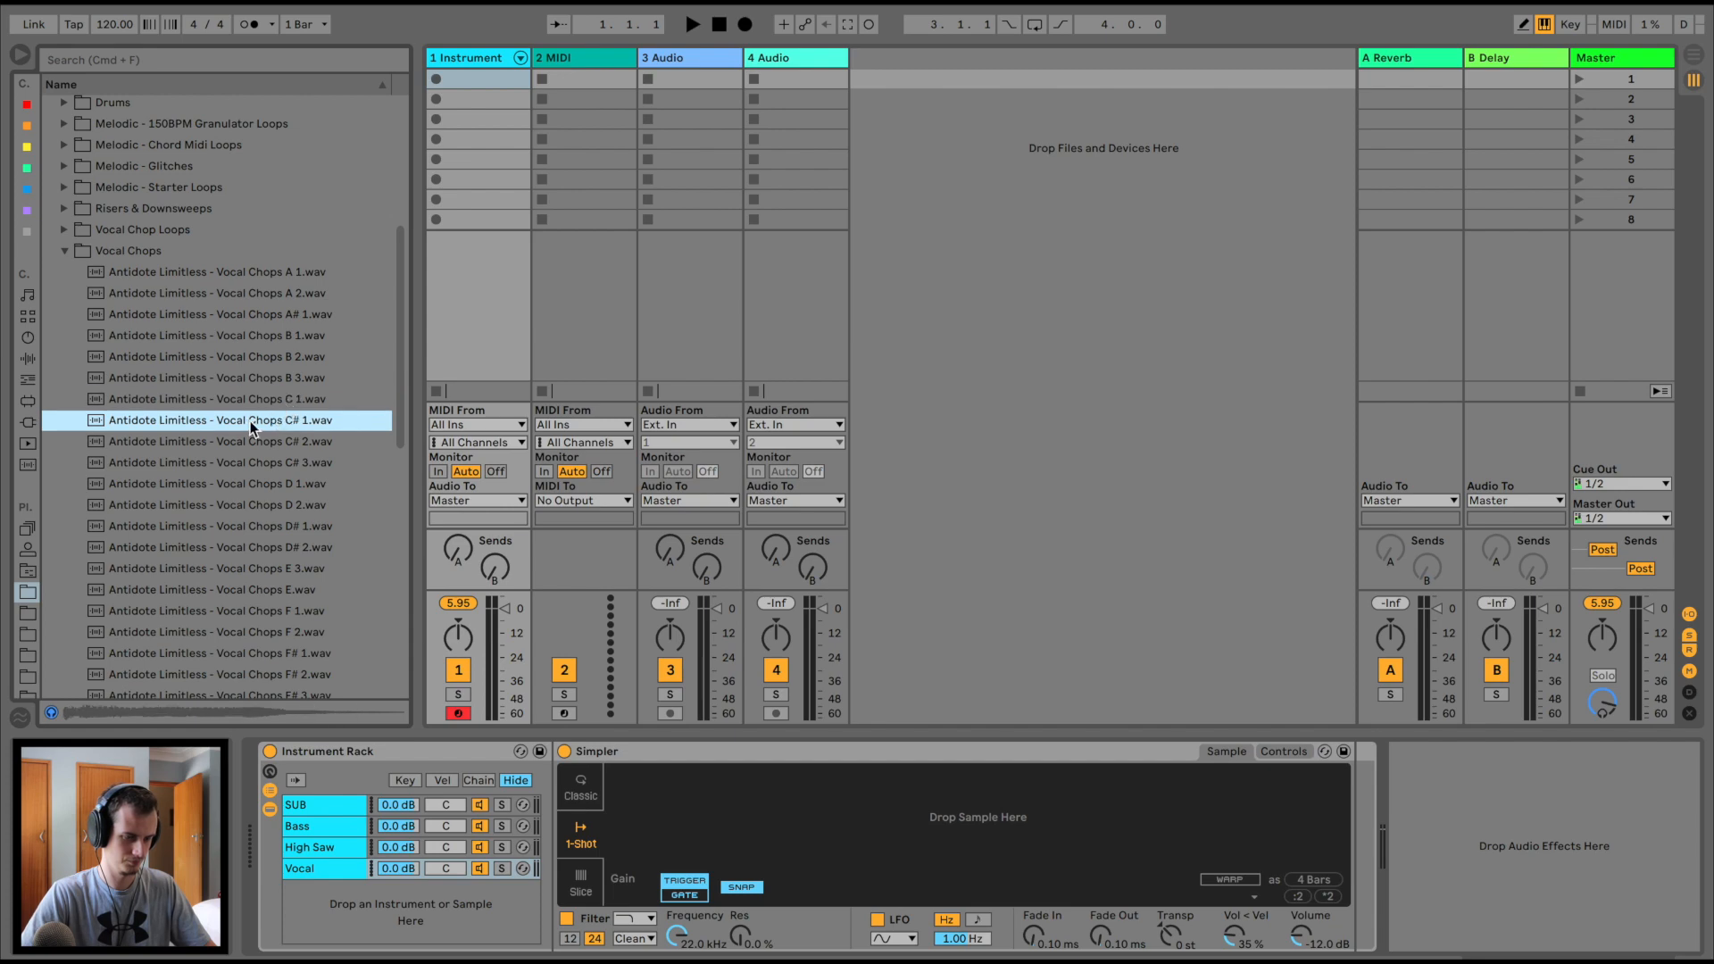
drag(806, 800, 807, 800)
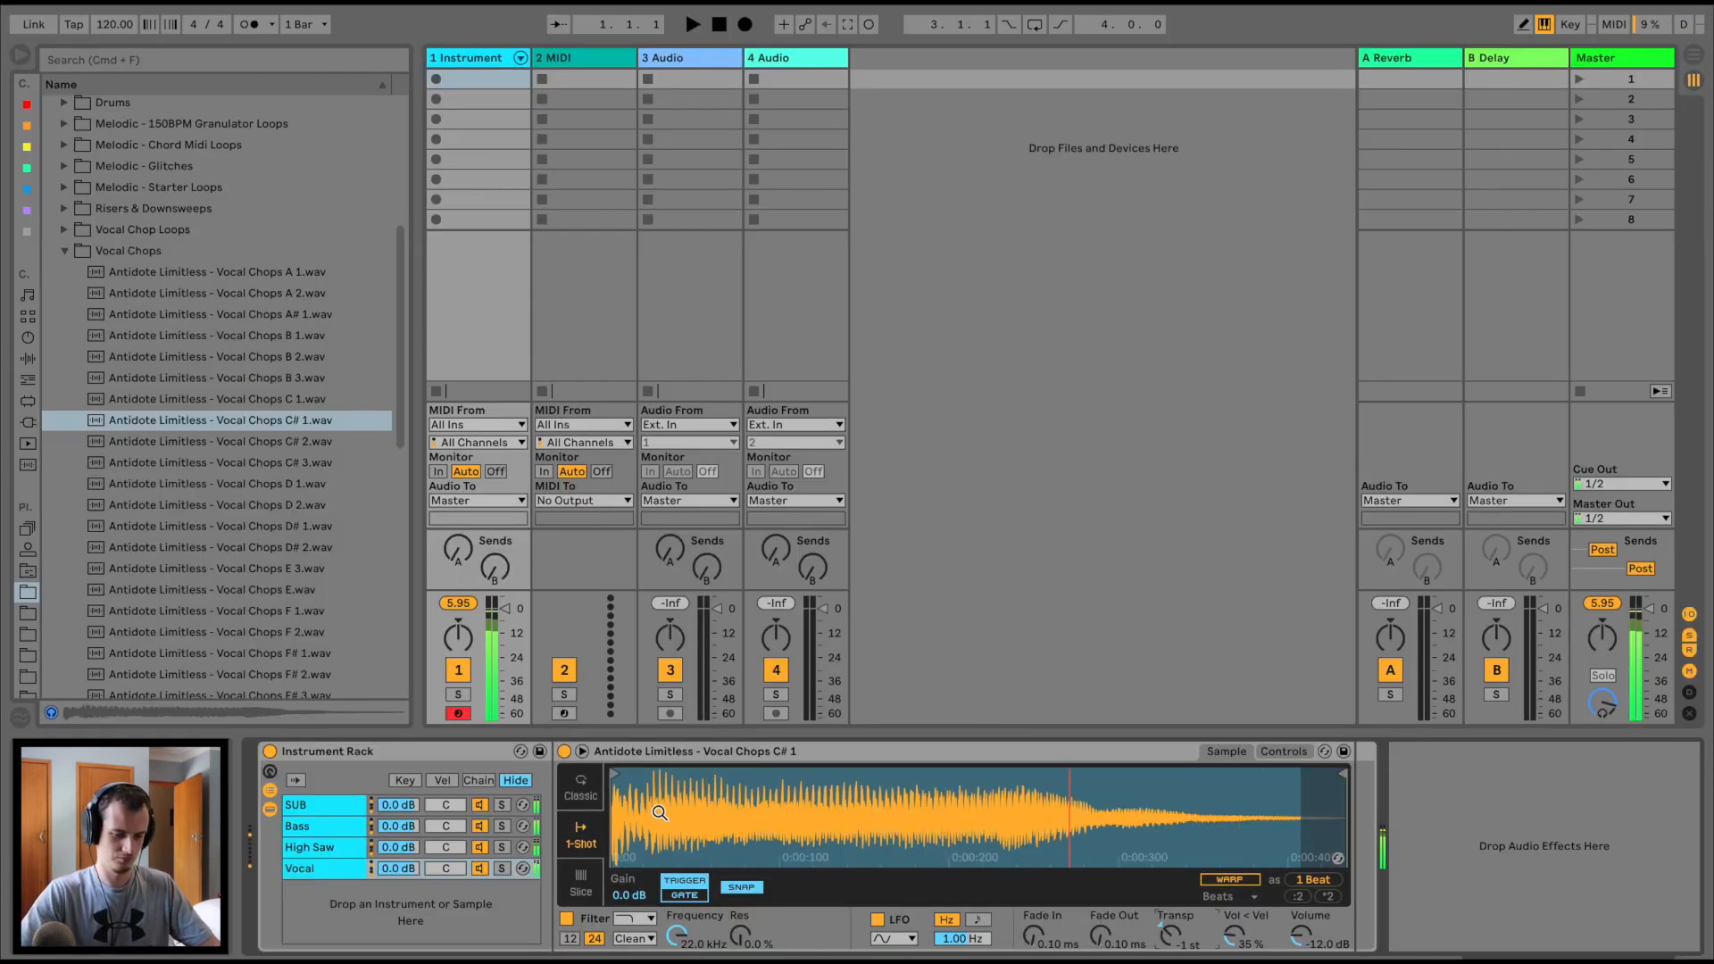
click(576, 792)
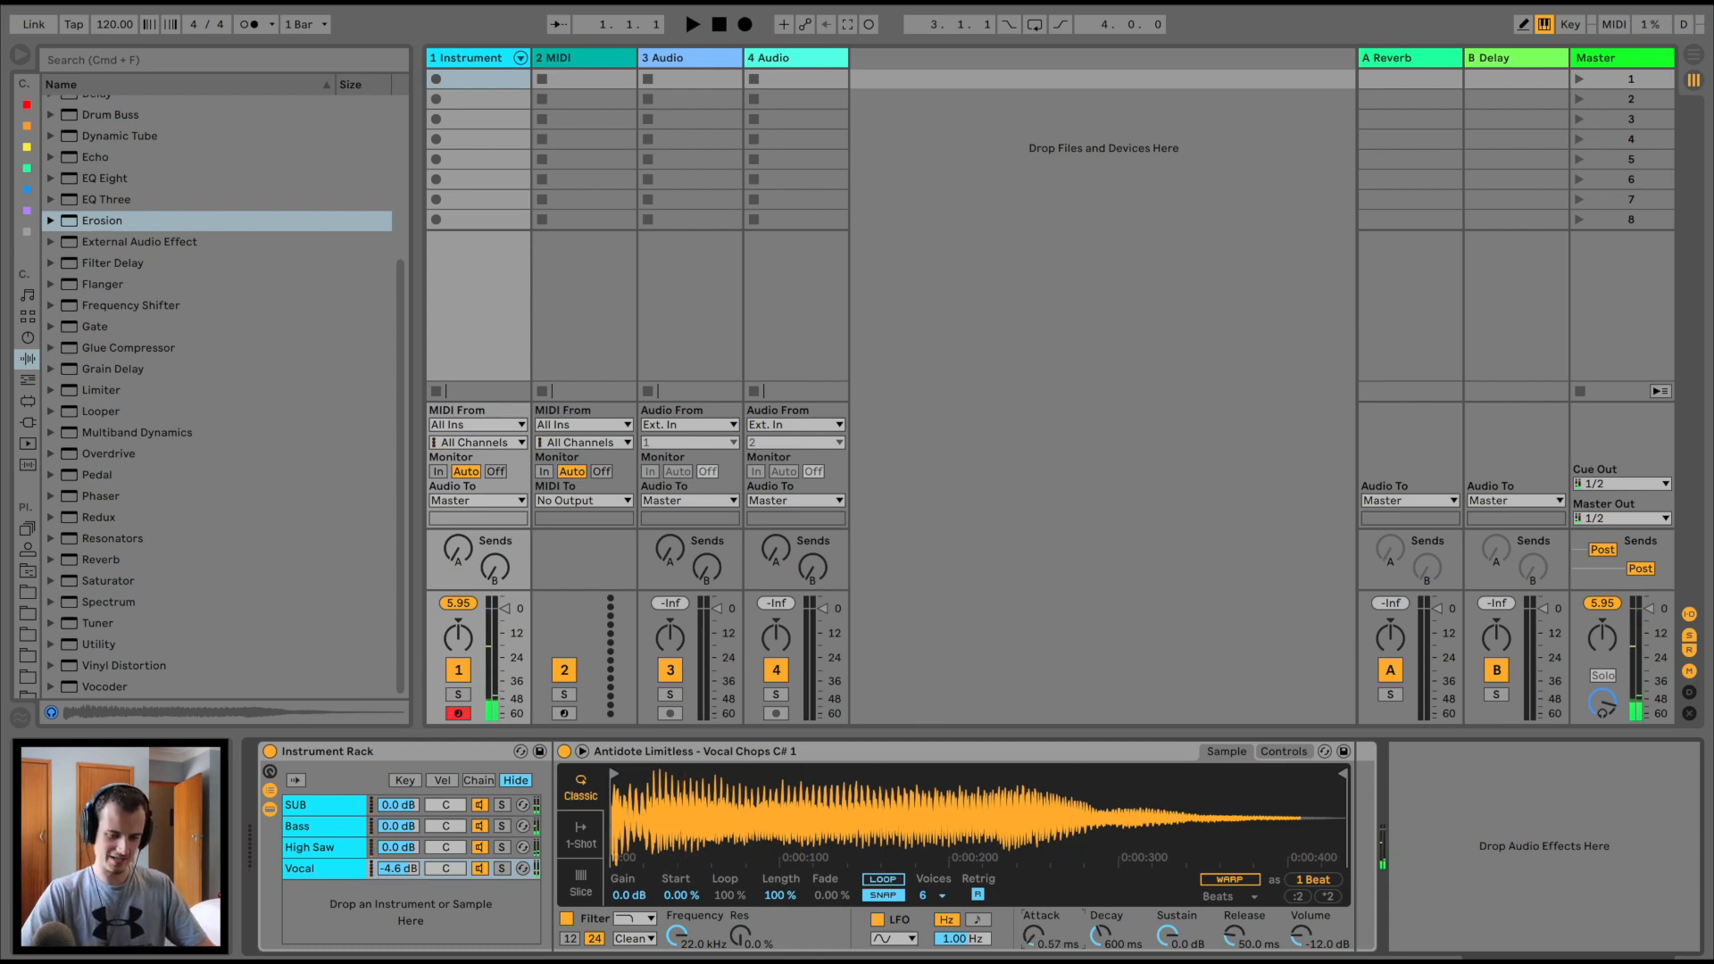
drag(1033, 934, 1033, 867)
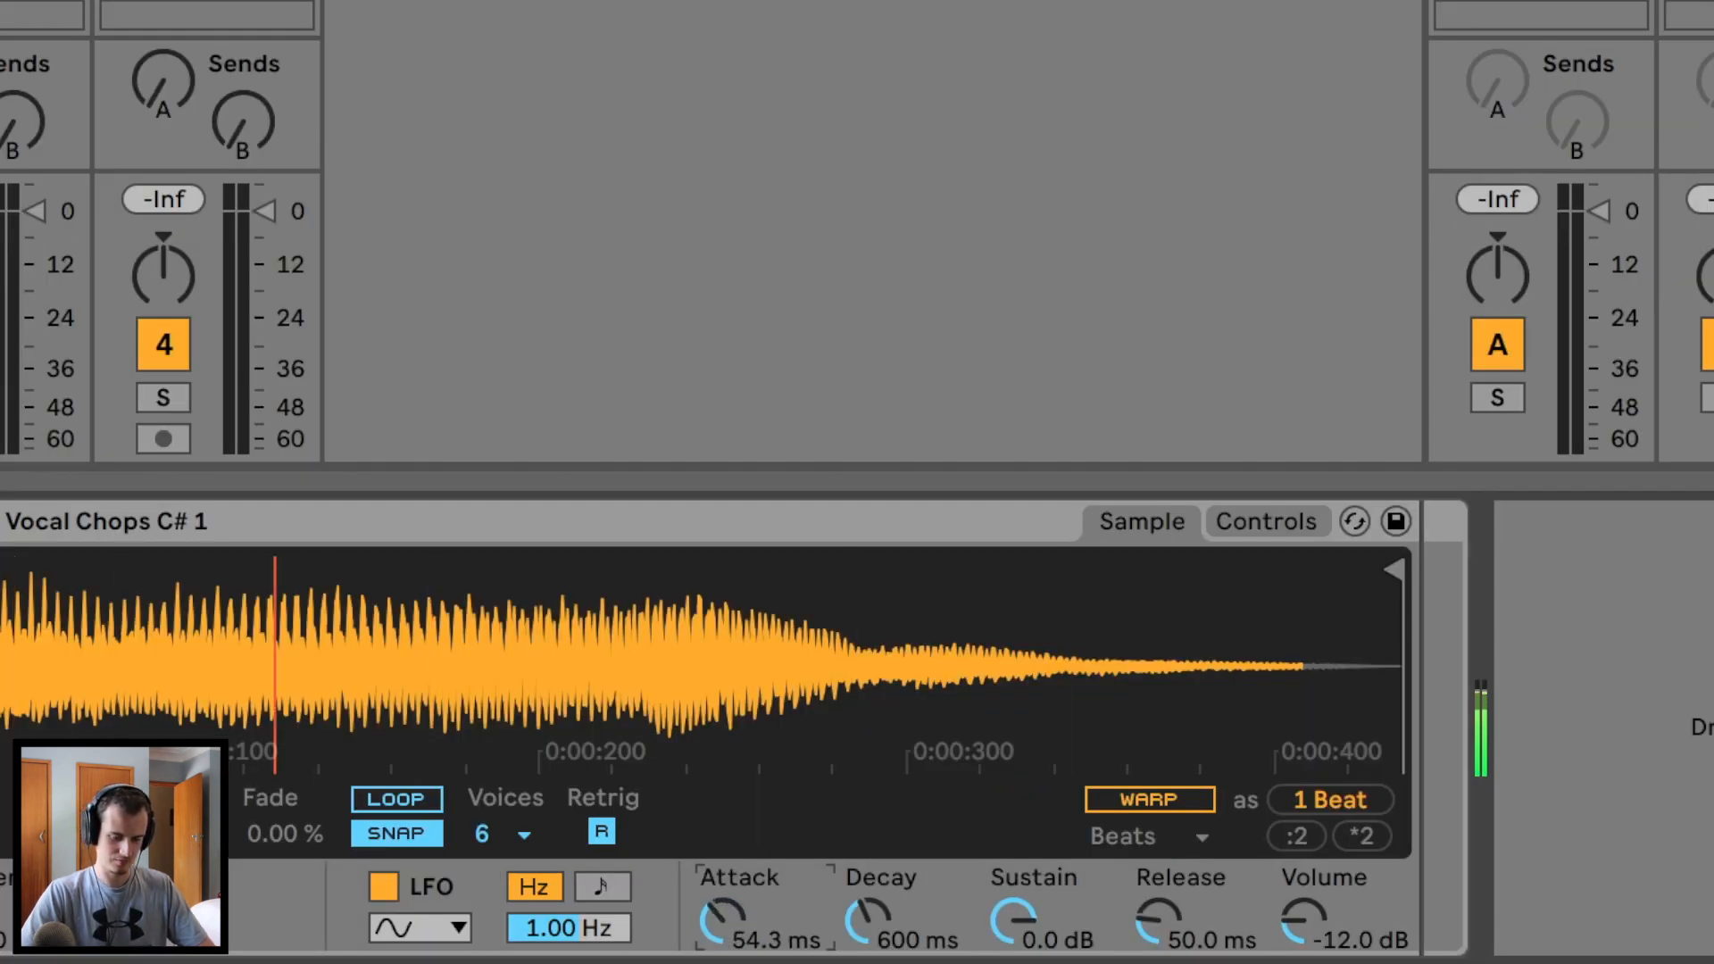
drag(705, 928, 705, 941)
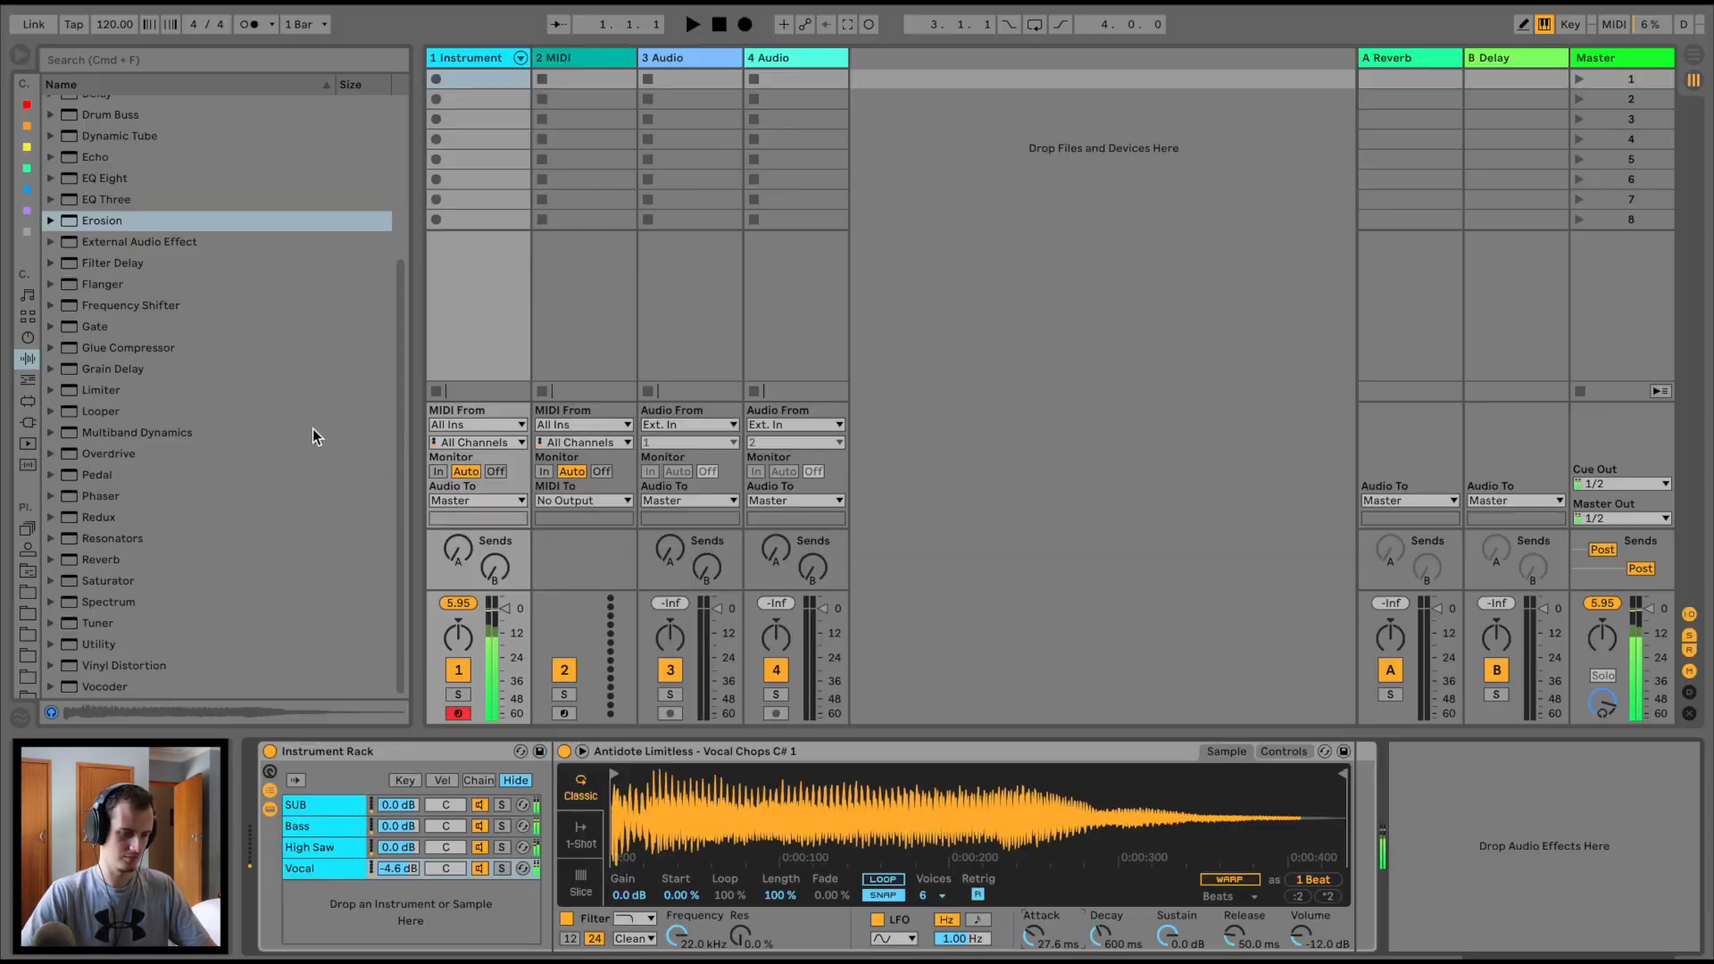
Add a Chord MIDI effect to the Vocal chain and set Shift 1 to +12 st
click(27, 381)
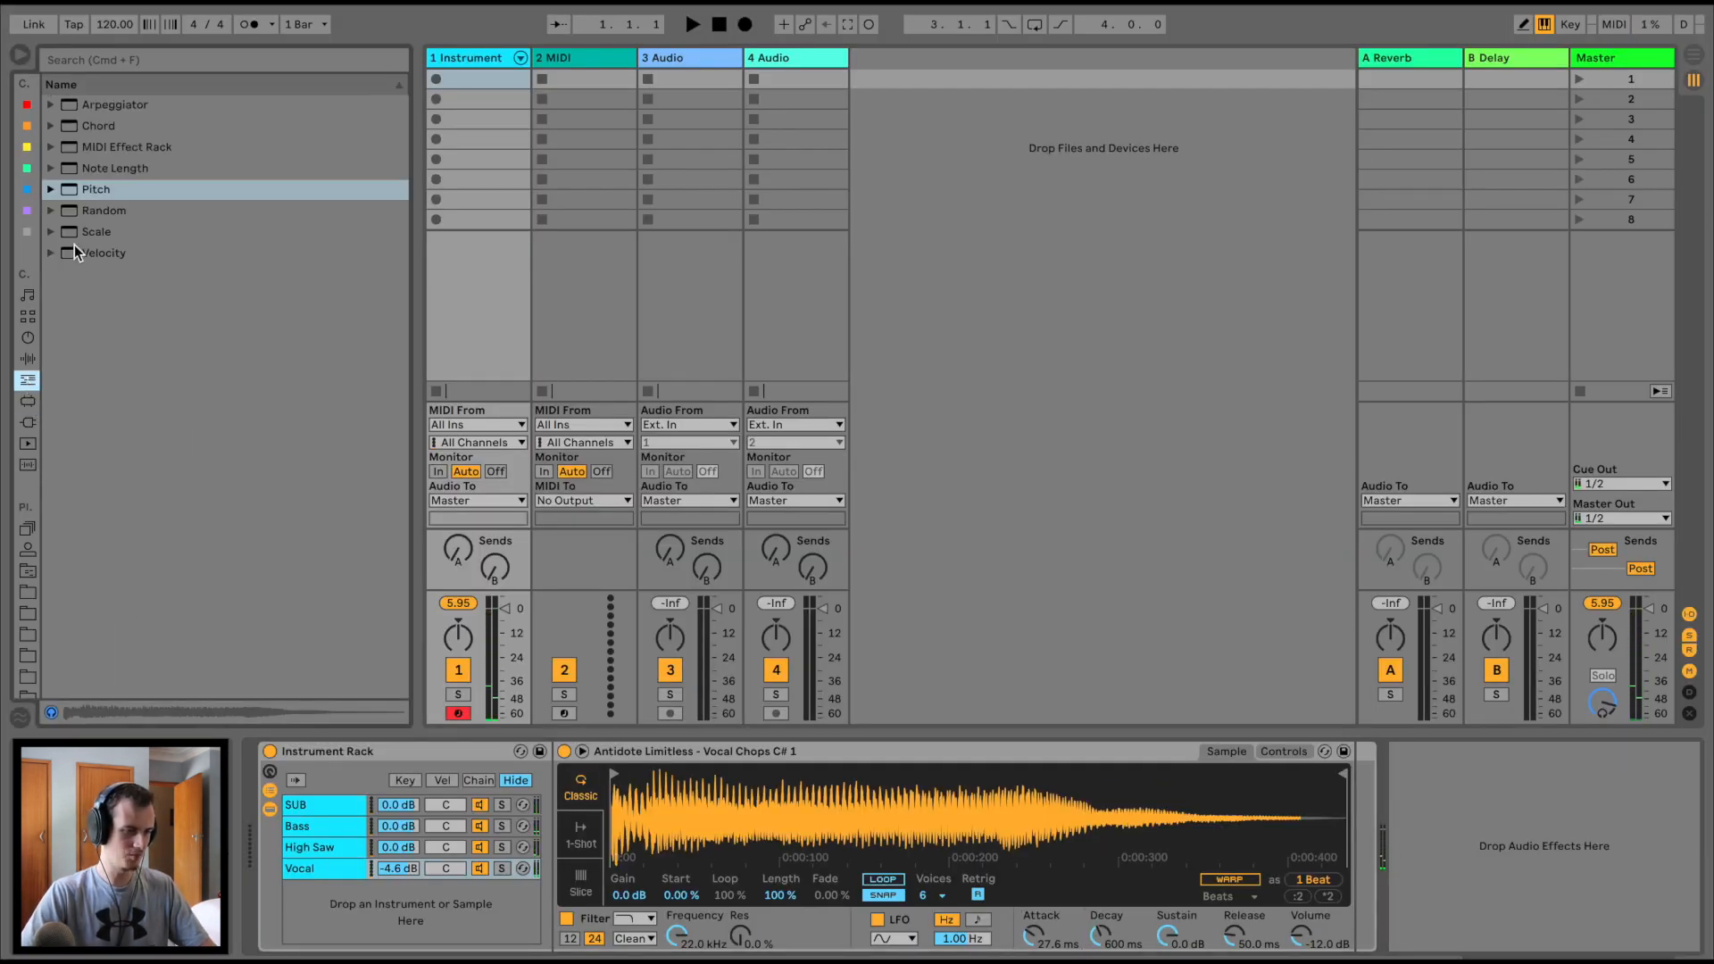
drag(93, 118, 318, 869)
drag(600, 815, 593, 813)
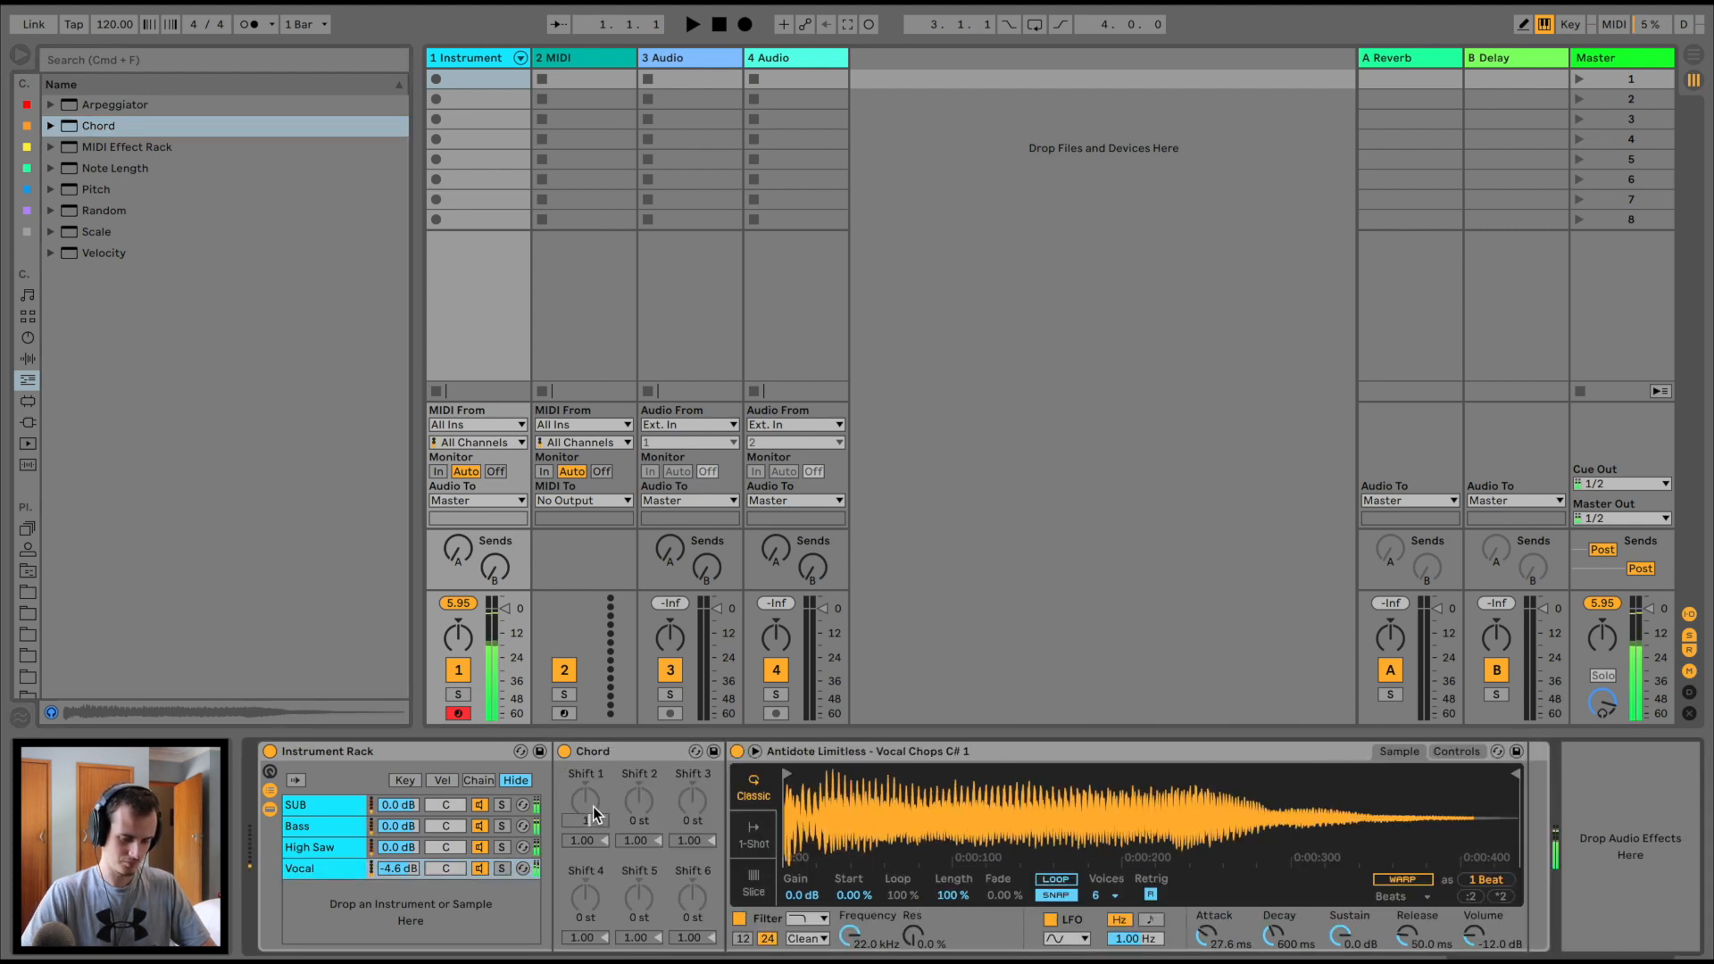
key(a)
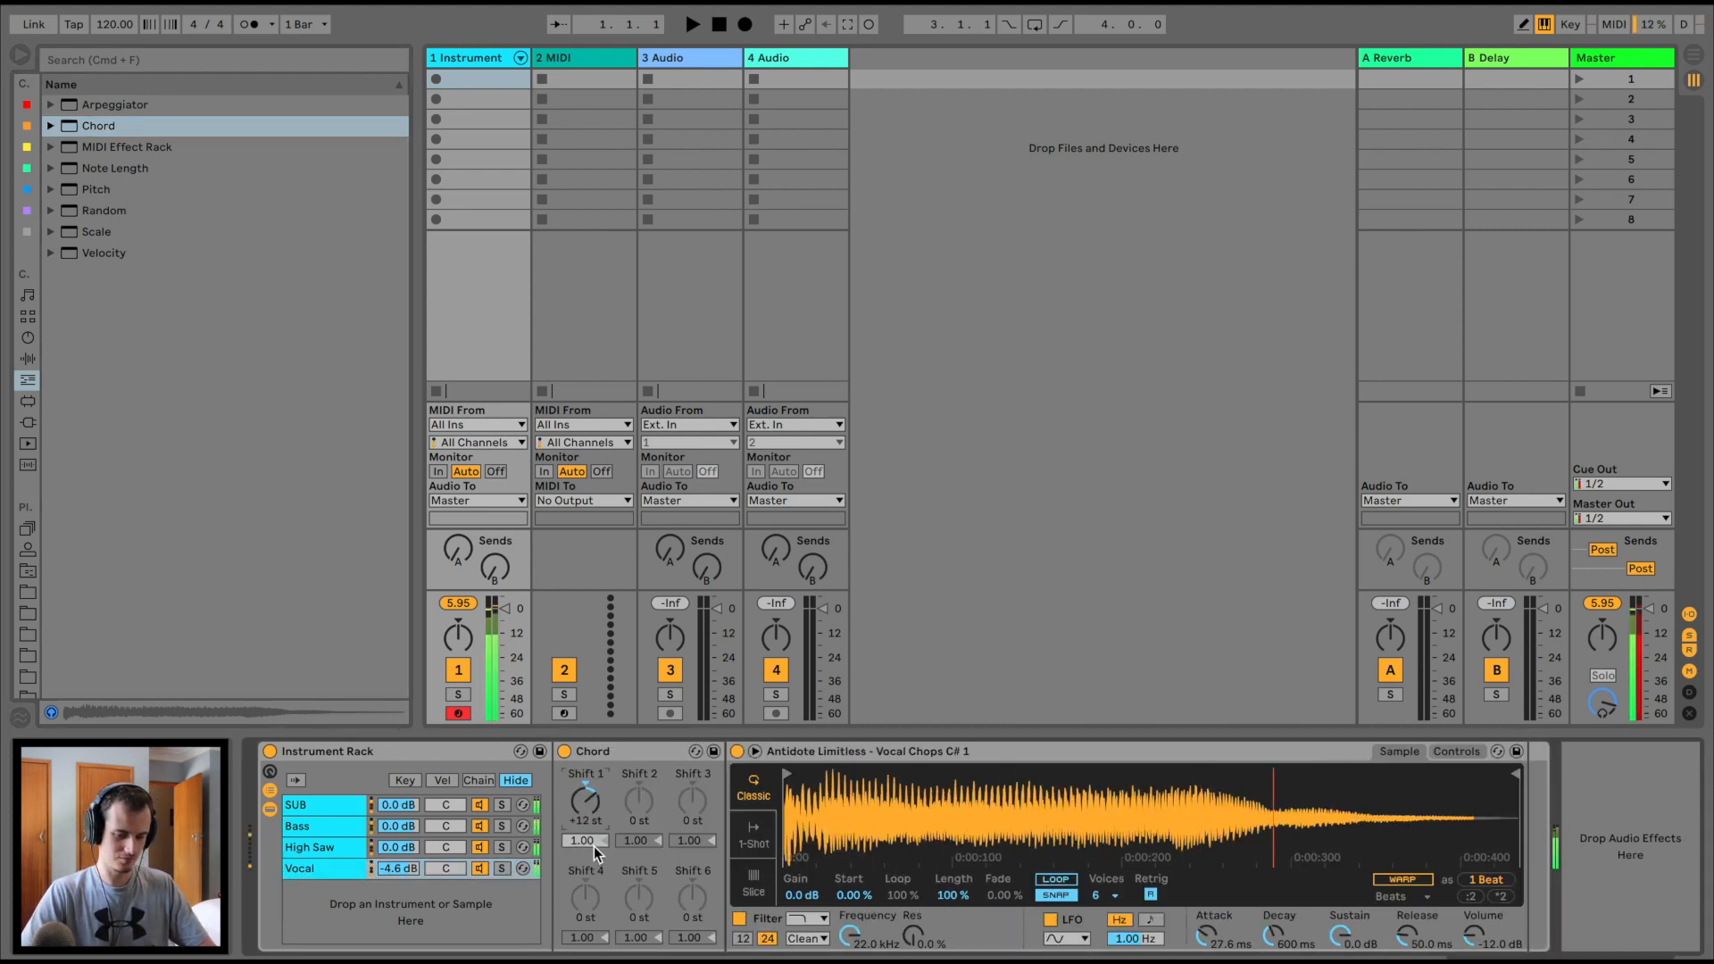
Solo the Vocal chain and add an EQ Eight with a low cut on band 1 and a -3.84 dB dip at 938 Hz
click(504, 868)
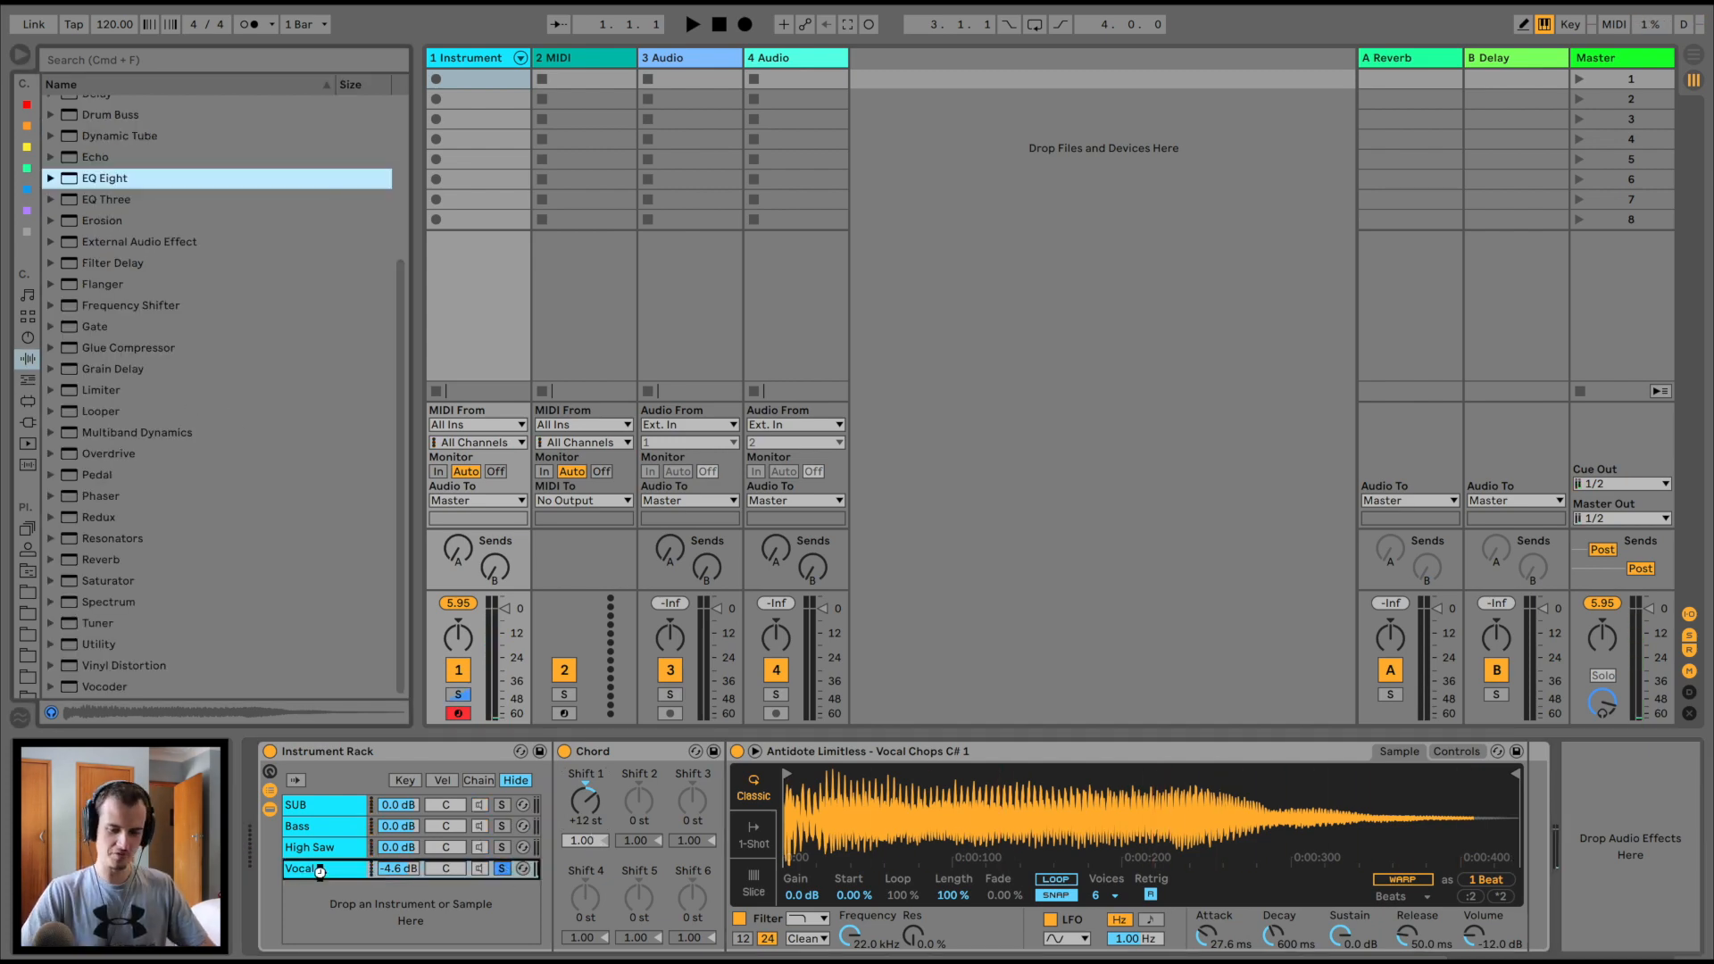
drag(104, 177, 318, 868)
click(1244, 923)
click(1249, 954)
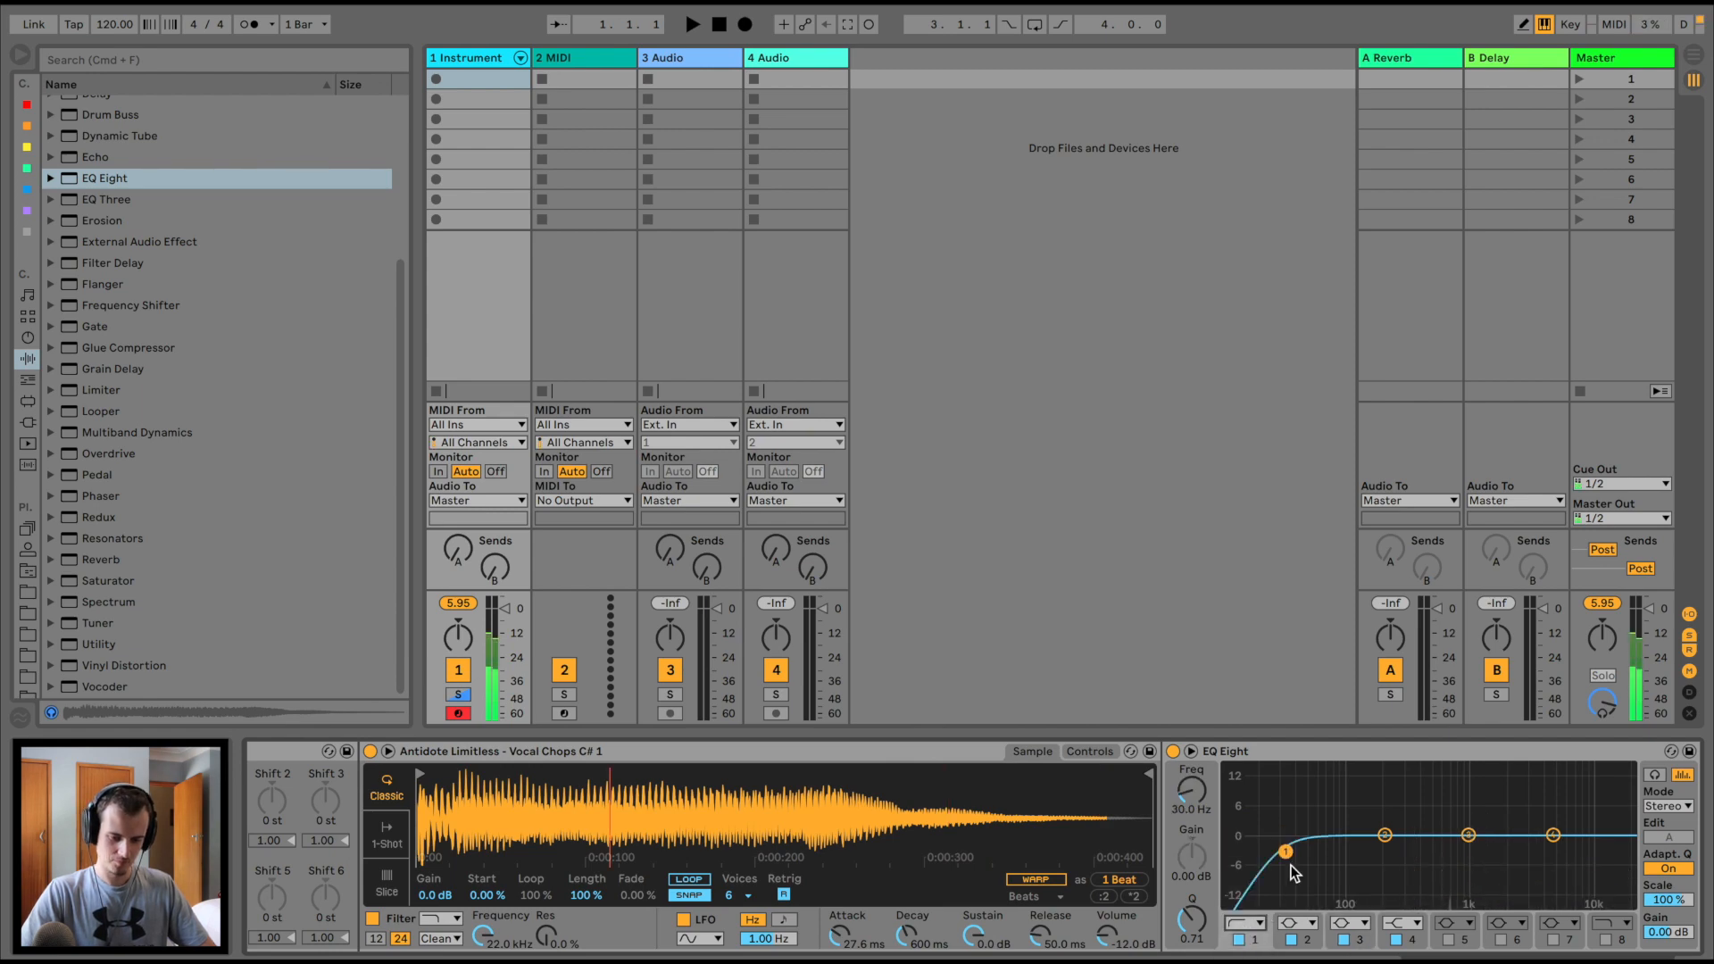
drag(1287, 839, 1465, 855)
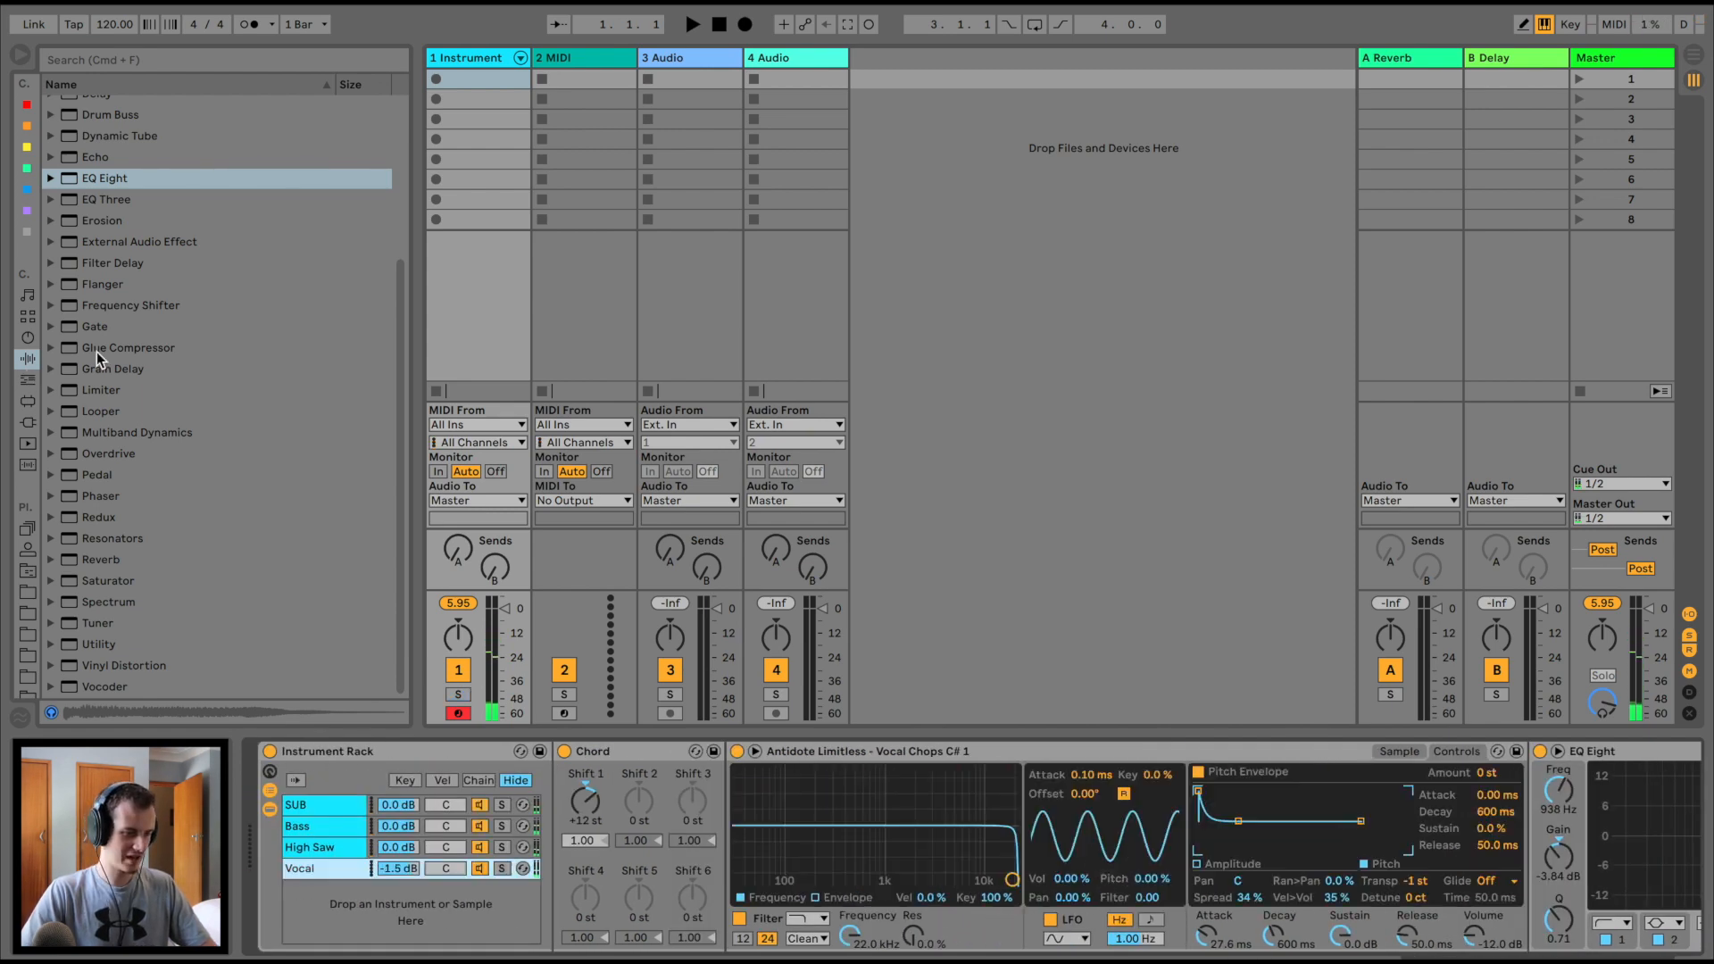
Add a Vocoder after the EQ Eight on the Vocal chain and collapse the EQ Eight
scroll(97, 352, up, 3)
scroll(96, 352, down, 3)
drag(87, 678, 335, 875)
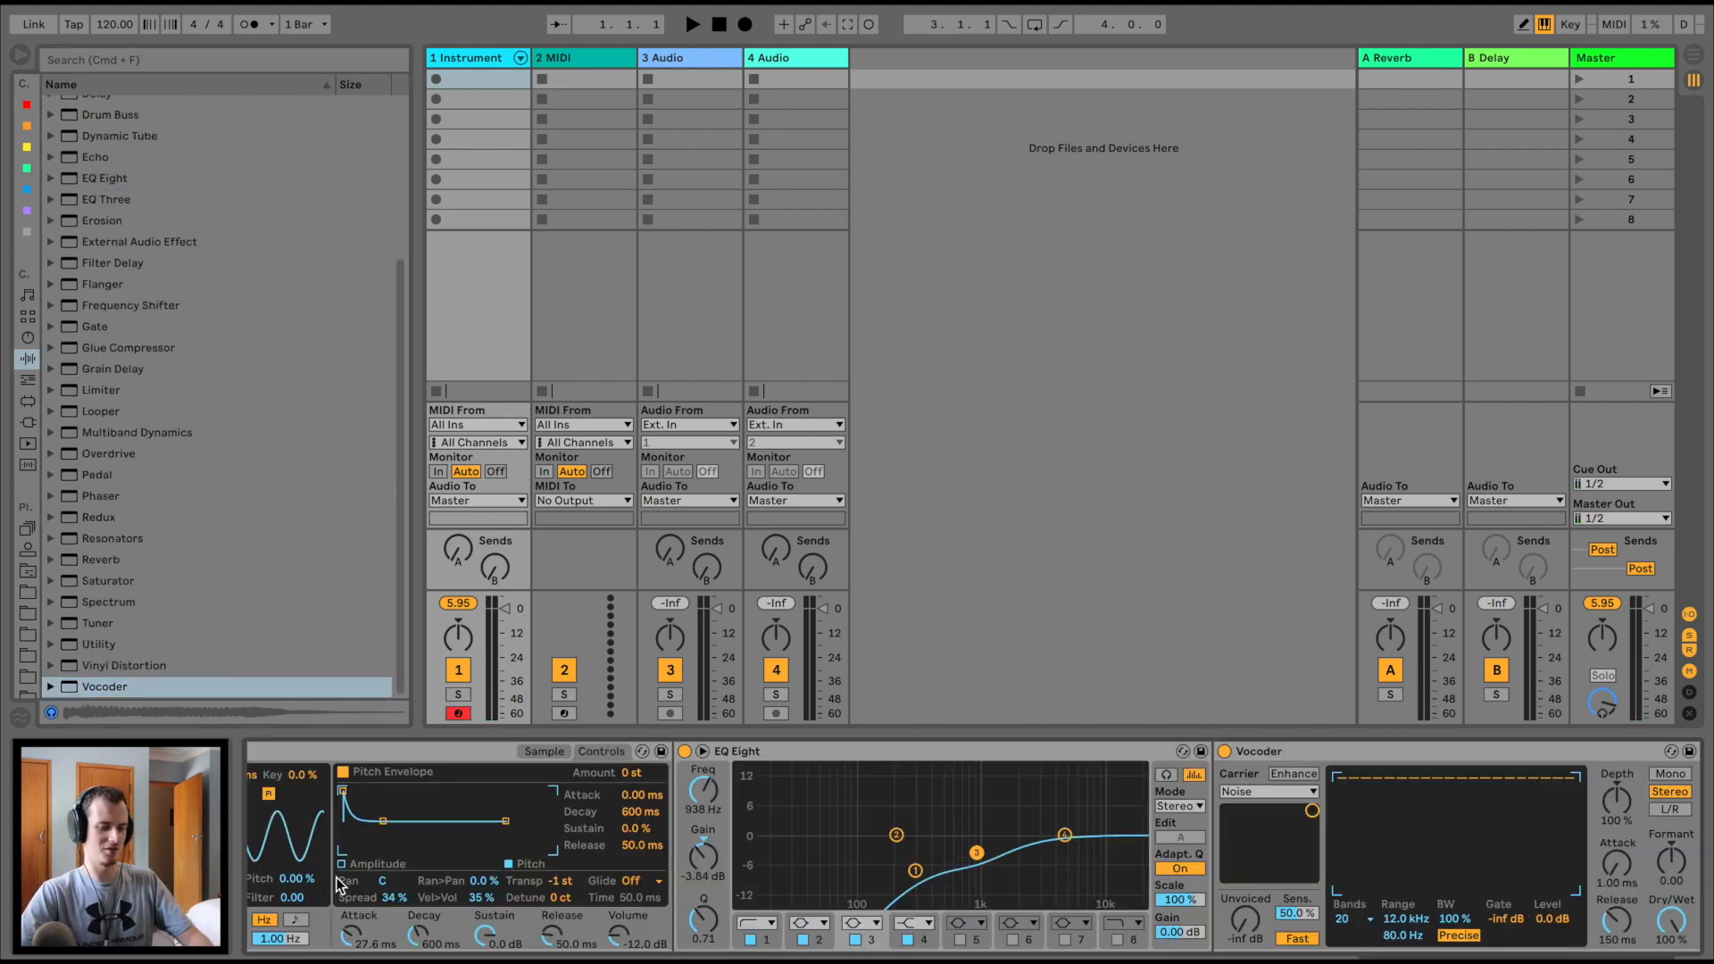
scroll(1180, 830, right, 2)
double_click(860, 749)
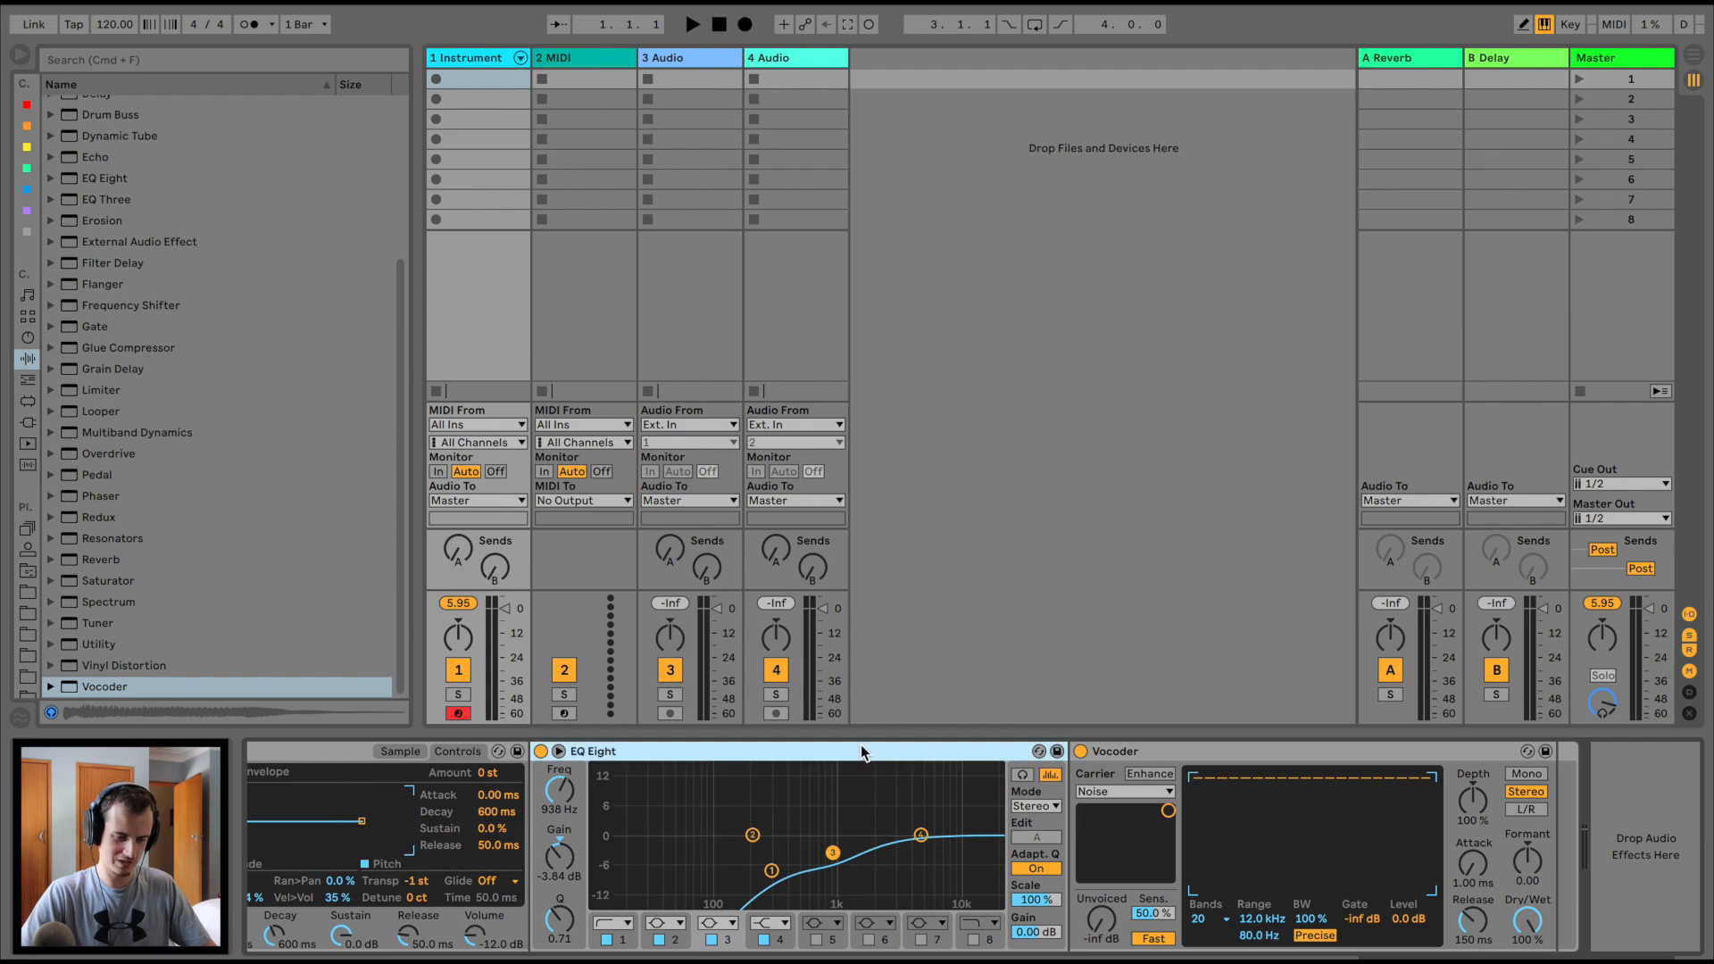
Solo the Vocal chain and set the Vocoder's carrier to External
scroll(861, 749, left, 10)
click(501, 867)
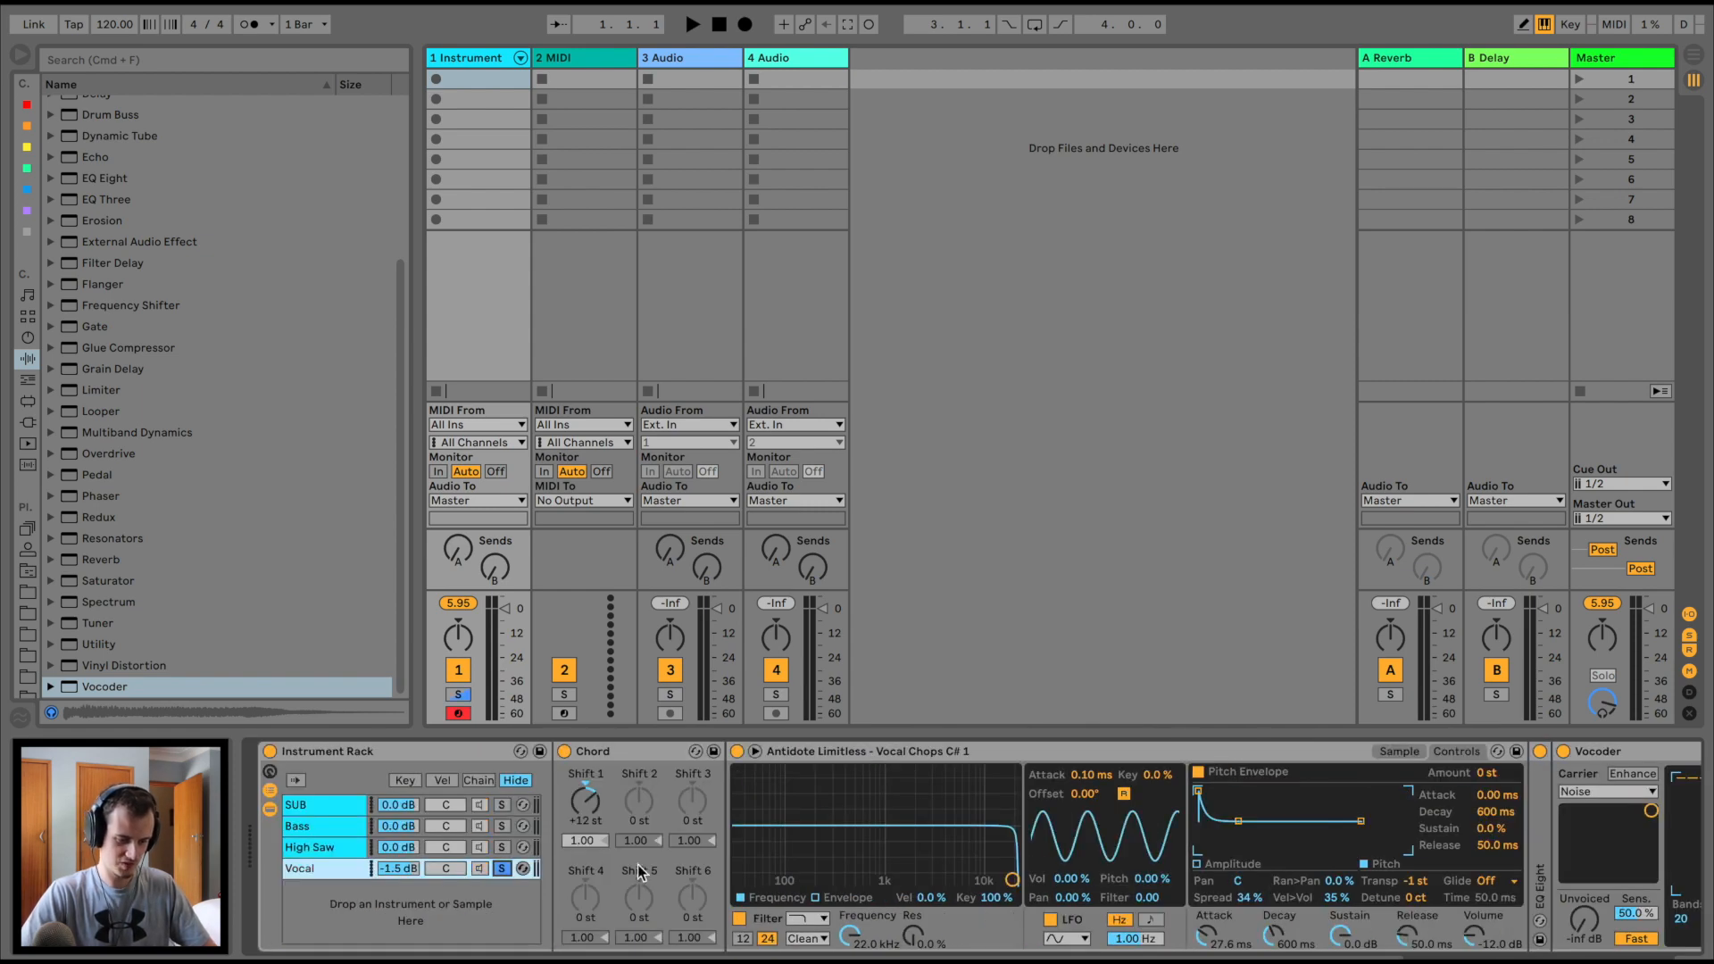
scroll(1056, 868, right, 10)
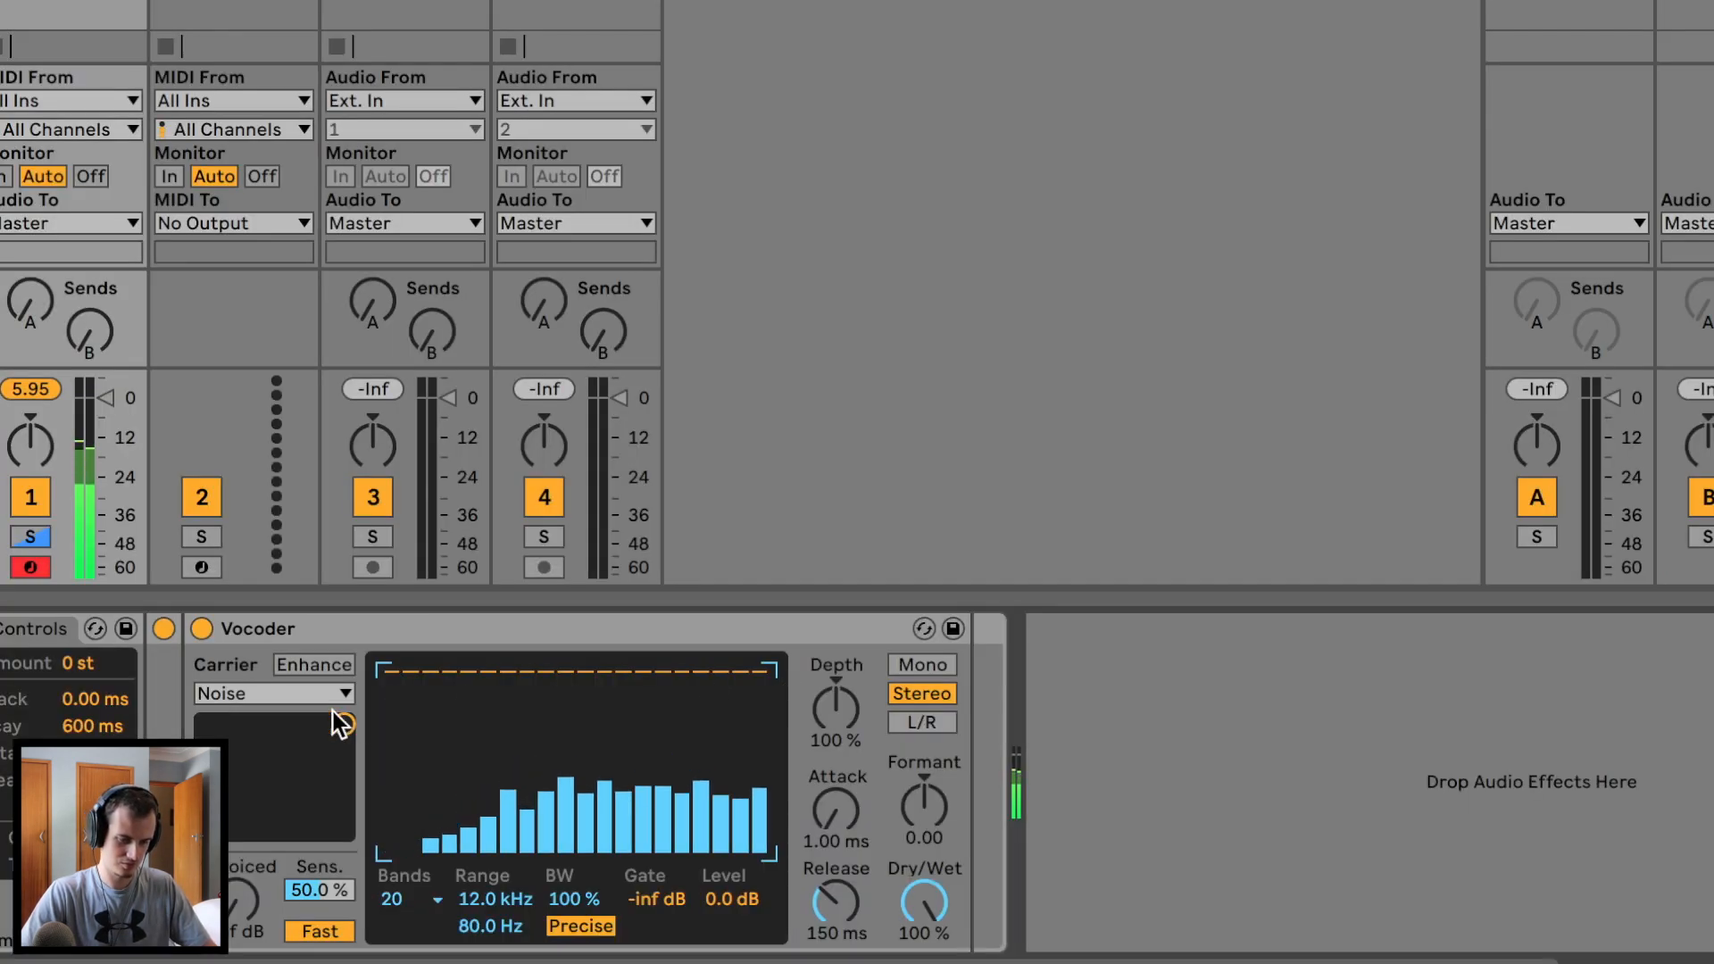
click(636, 791)
click(311, 748)
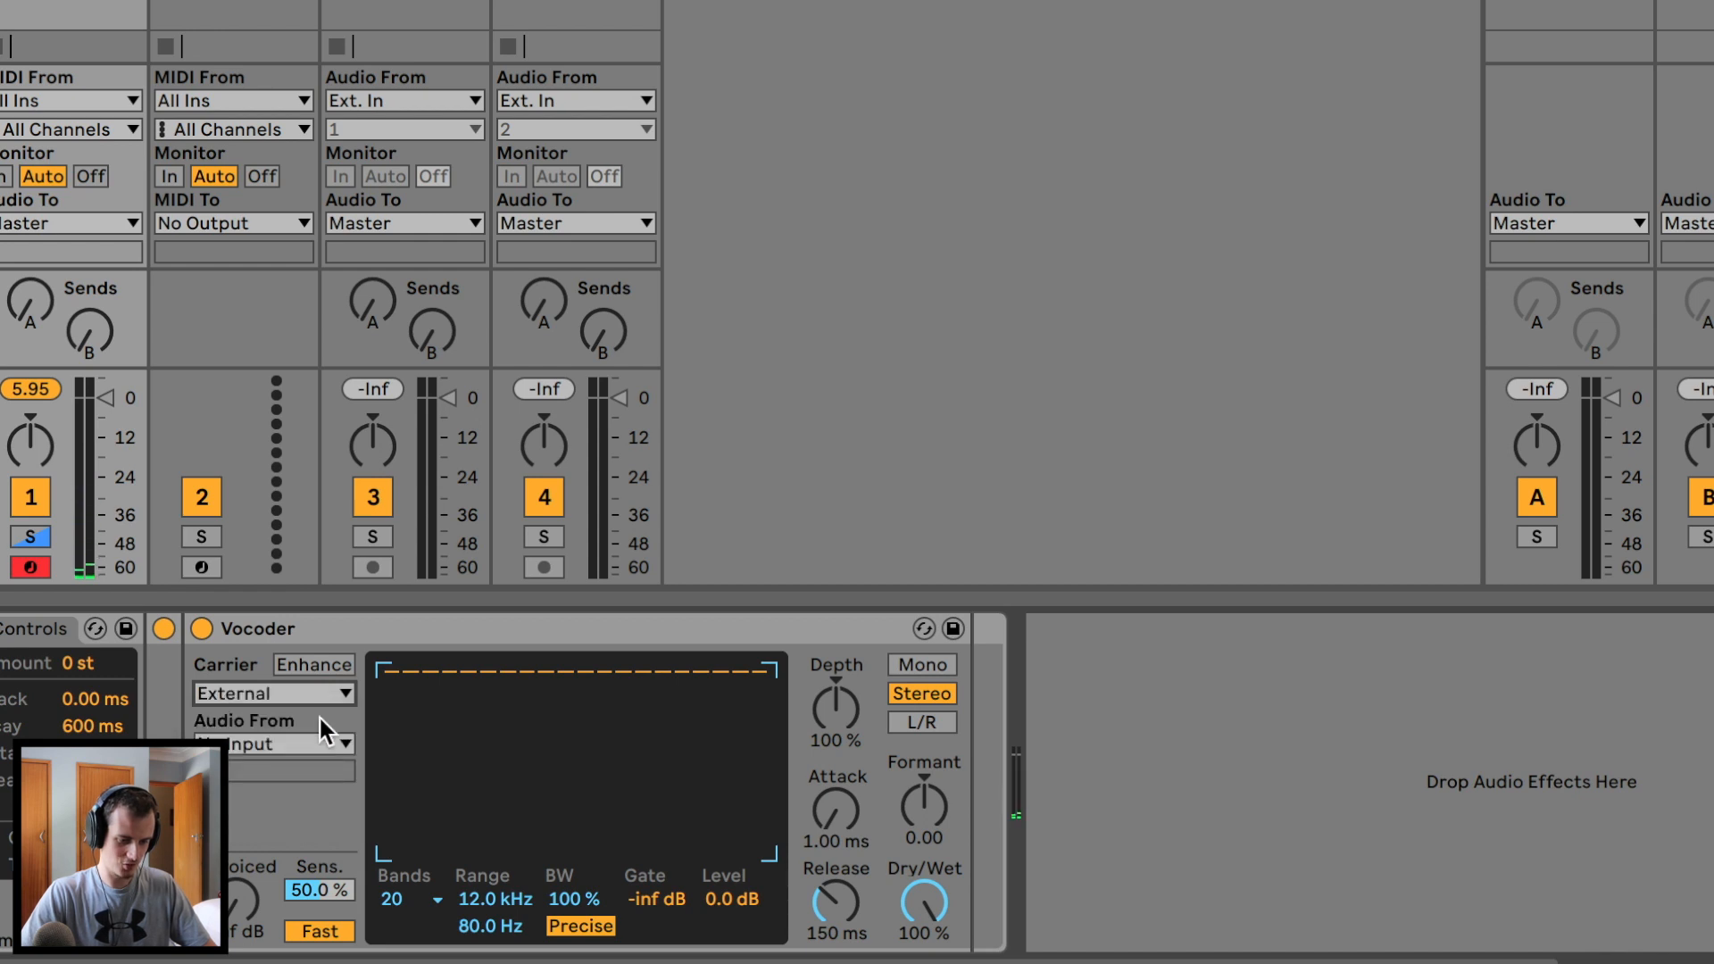
Take the Vocoder's external carrier audio from 1-Instrument Rack, using the Bass | Post FX signal
click(323, 744)
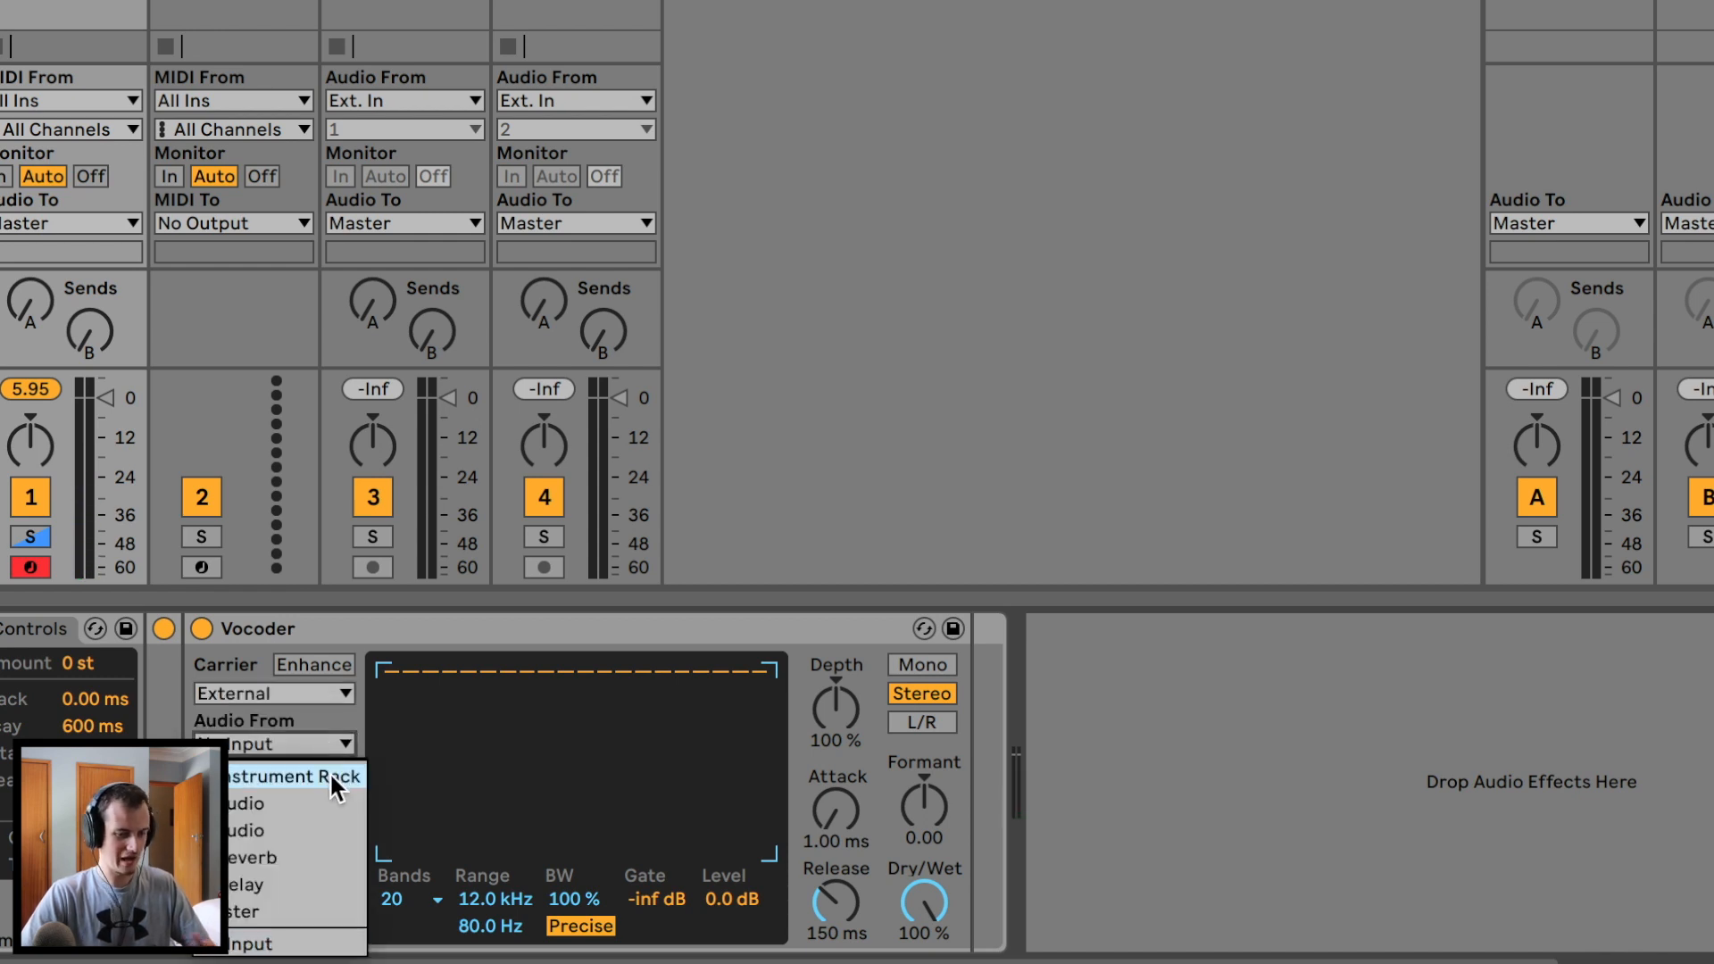
click(329, 774)
click(326, 768)
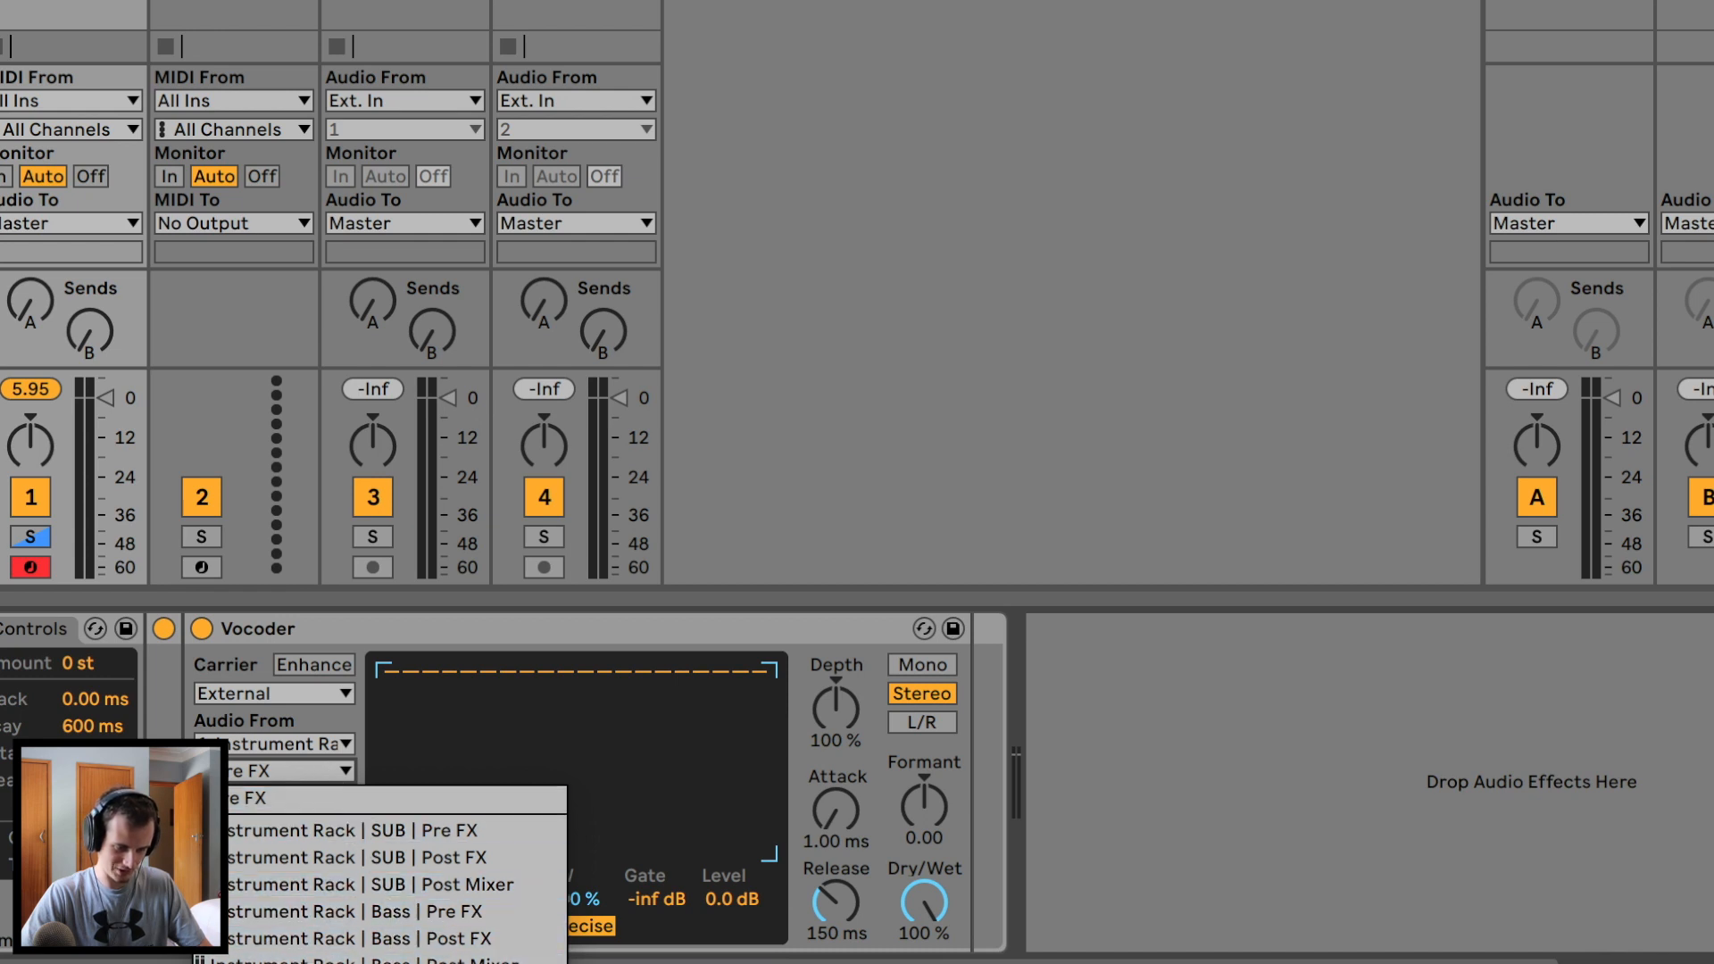
click(359, 938)
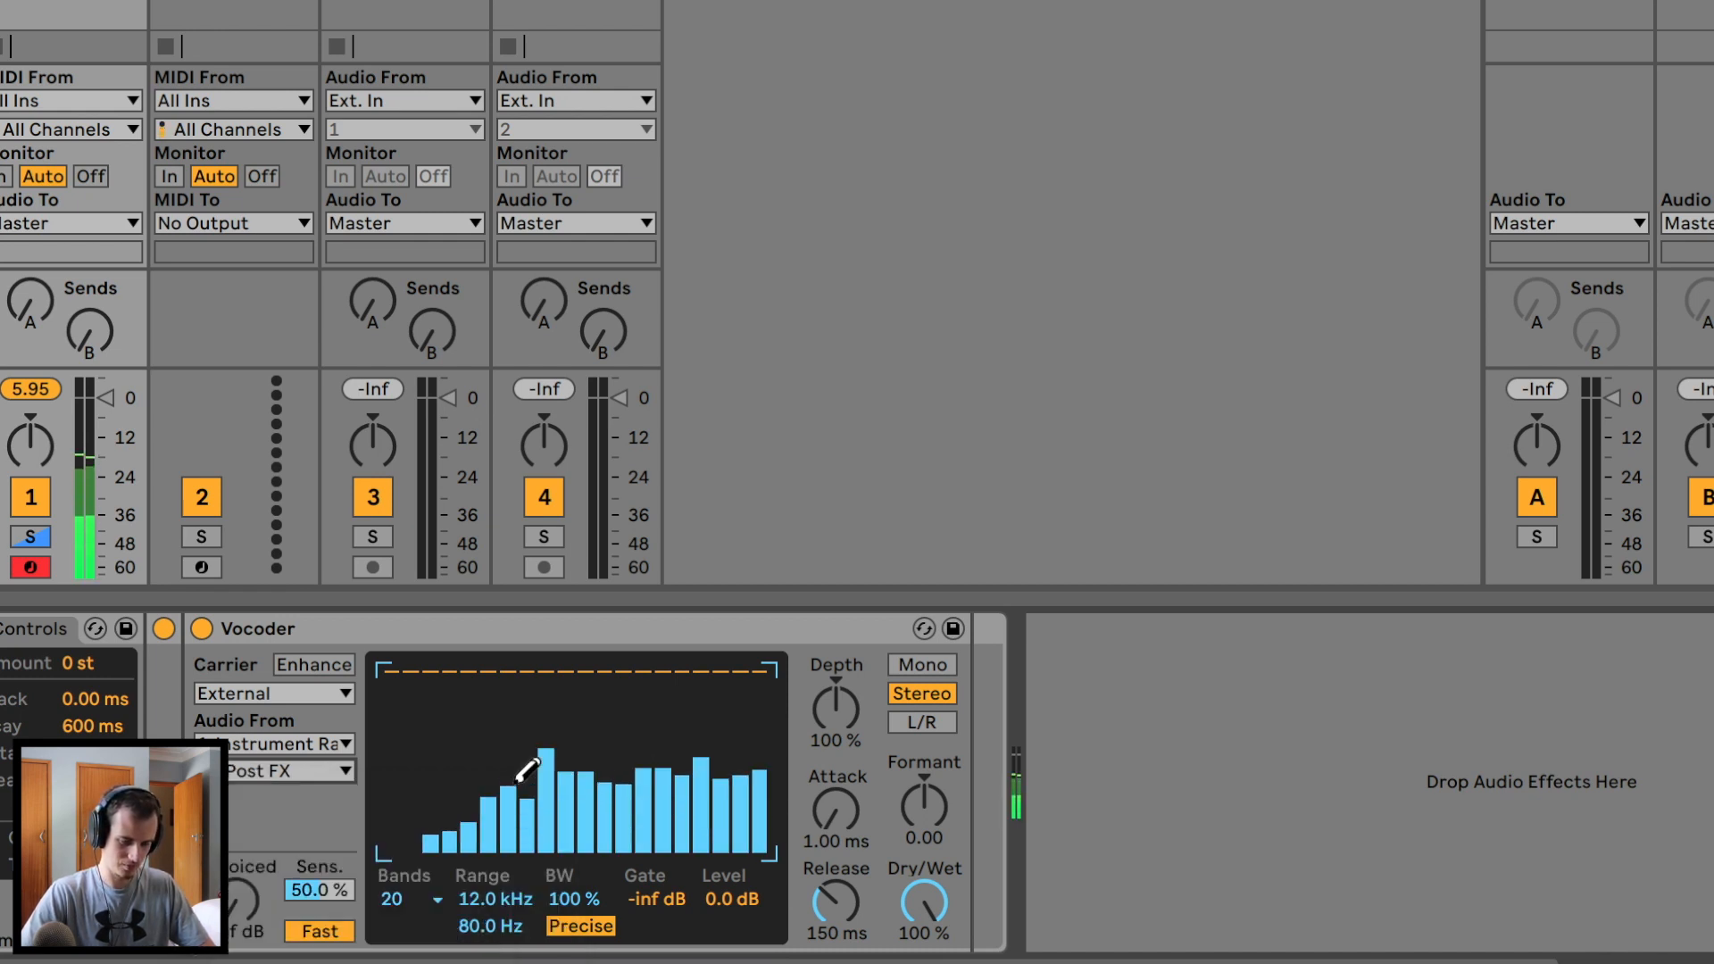
Set the Vocoder's depth to 112 %, formant to 13.4 and release to 198 ms
scroll(527, 769, left, 3)
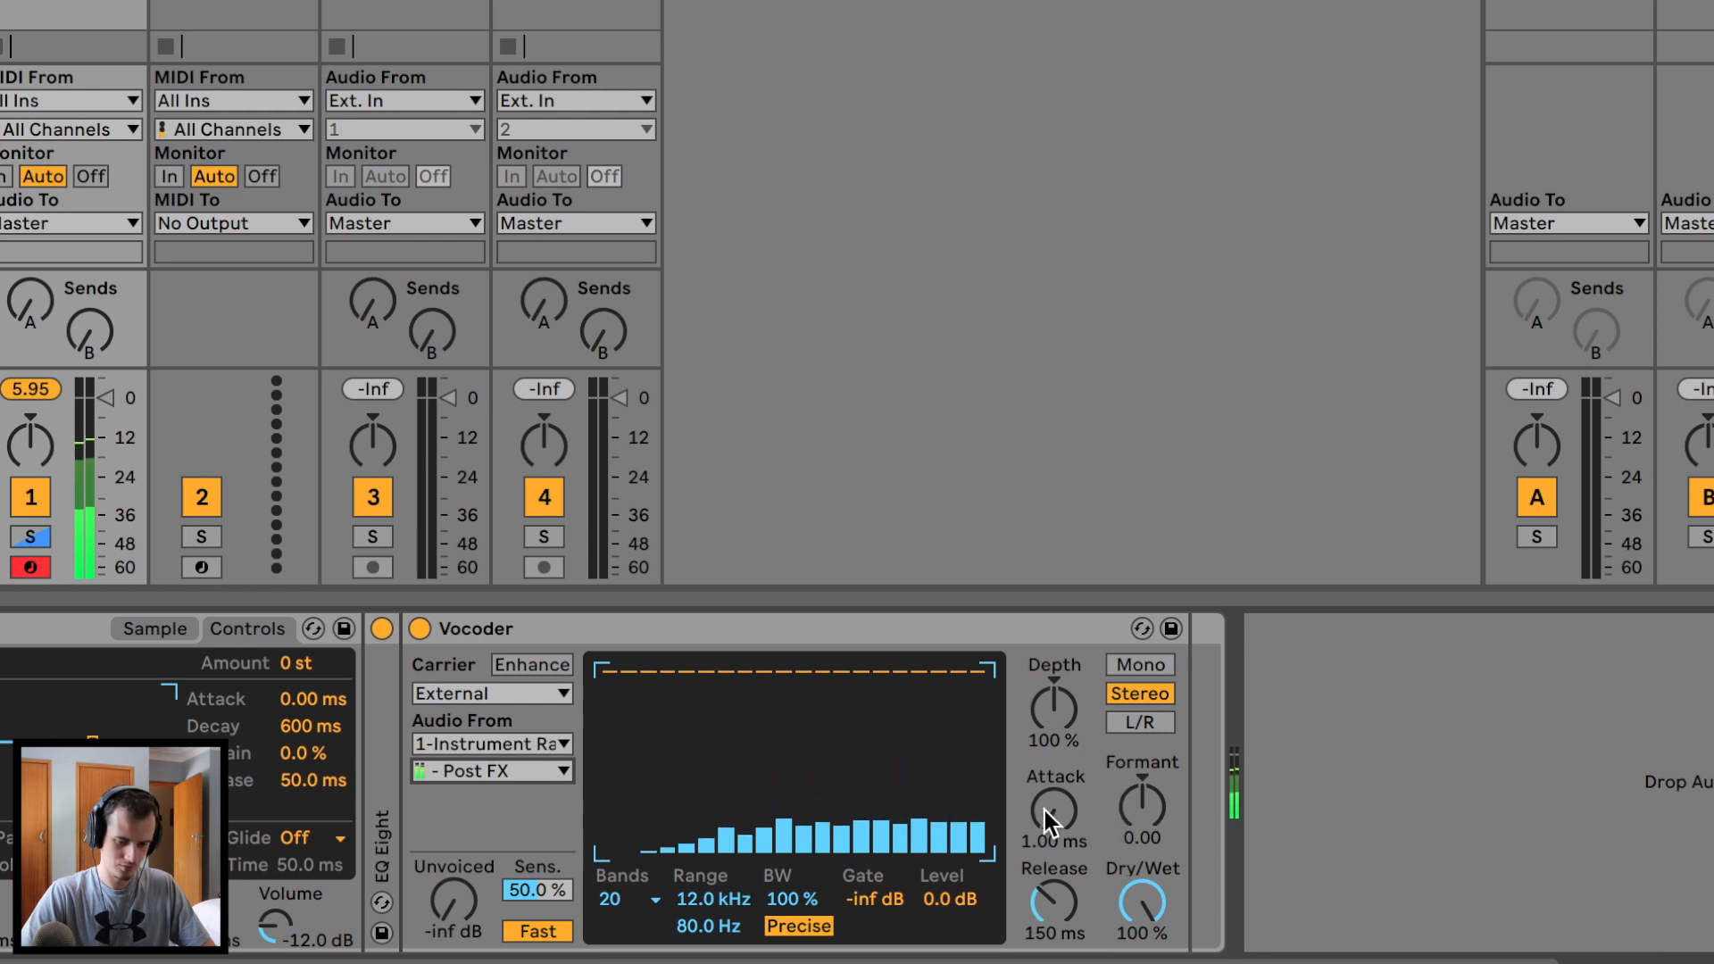
mouse_move(1054, 710)
mouse_down()
mouse_move(1054, 757)
mouse_move(1054, 714)
mouse_up()
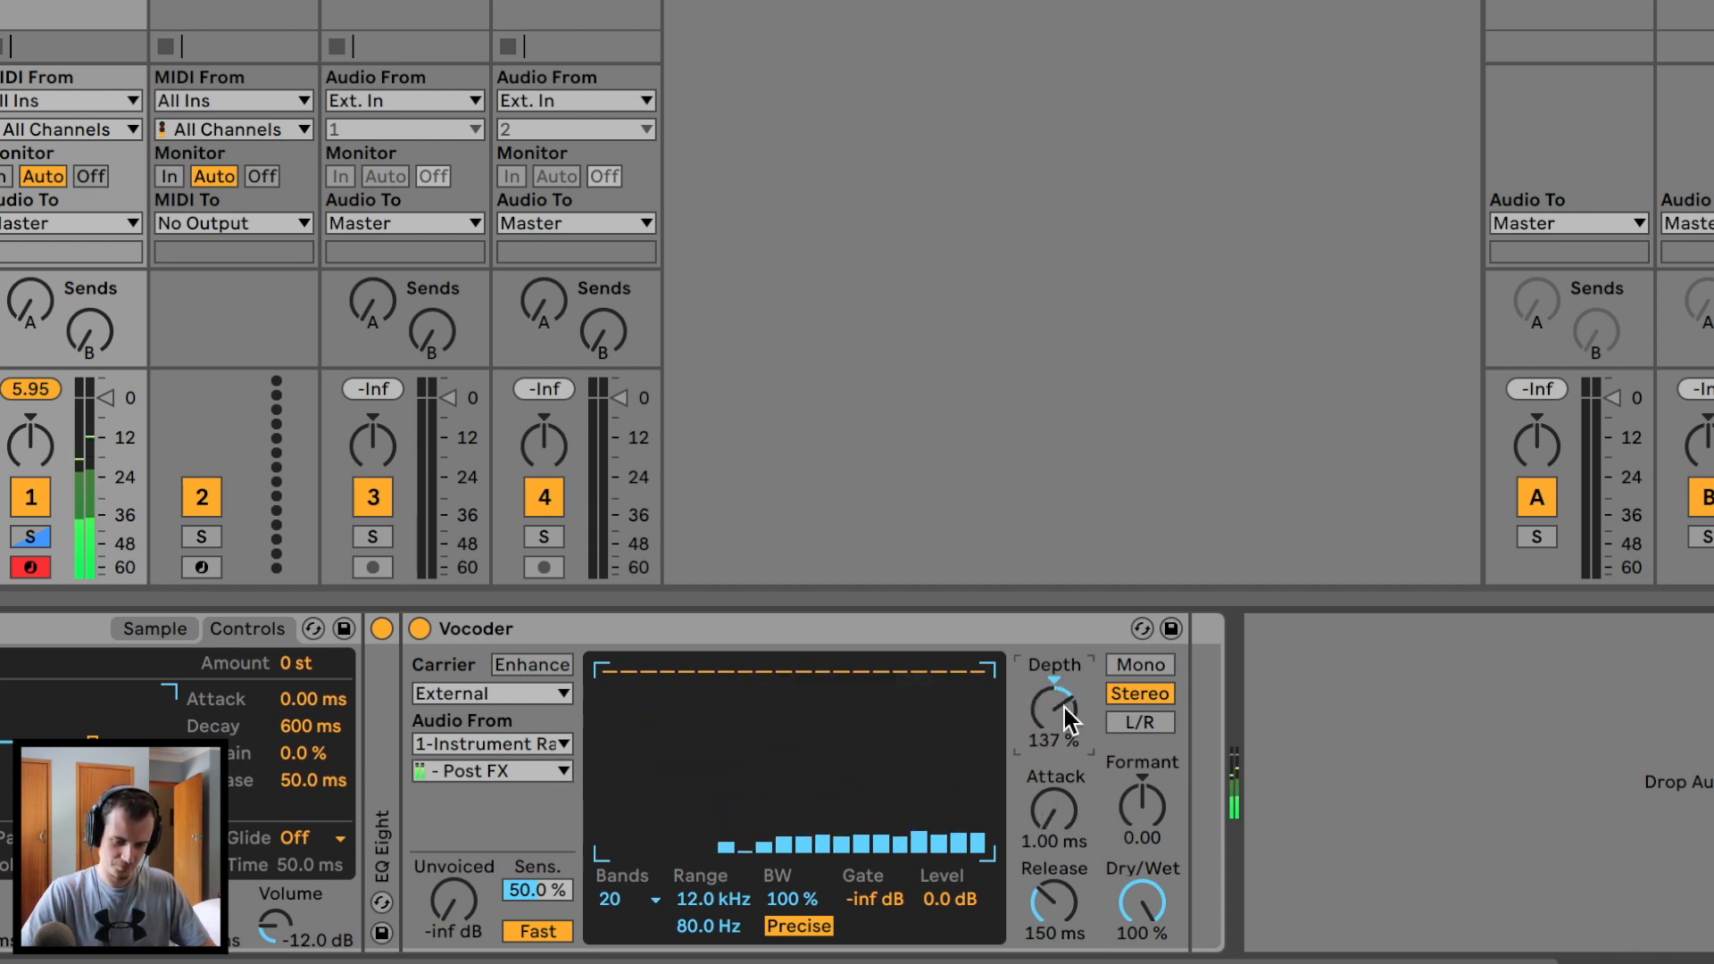
drag(1049, 817, 1134, 784)
drag(1139, 907, 1055, 880)
drag(1052, 714, 1052, 738)
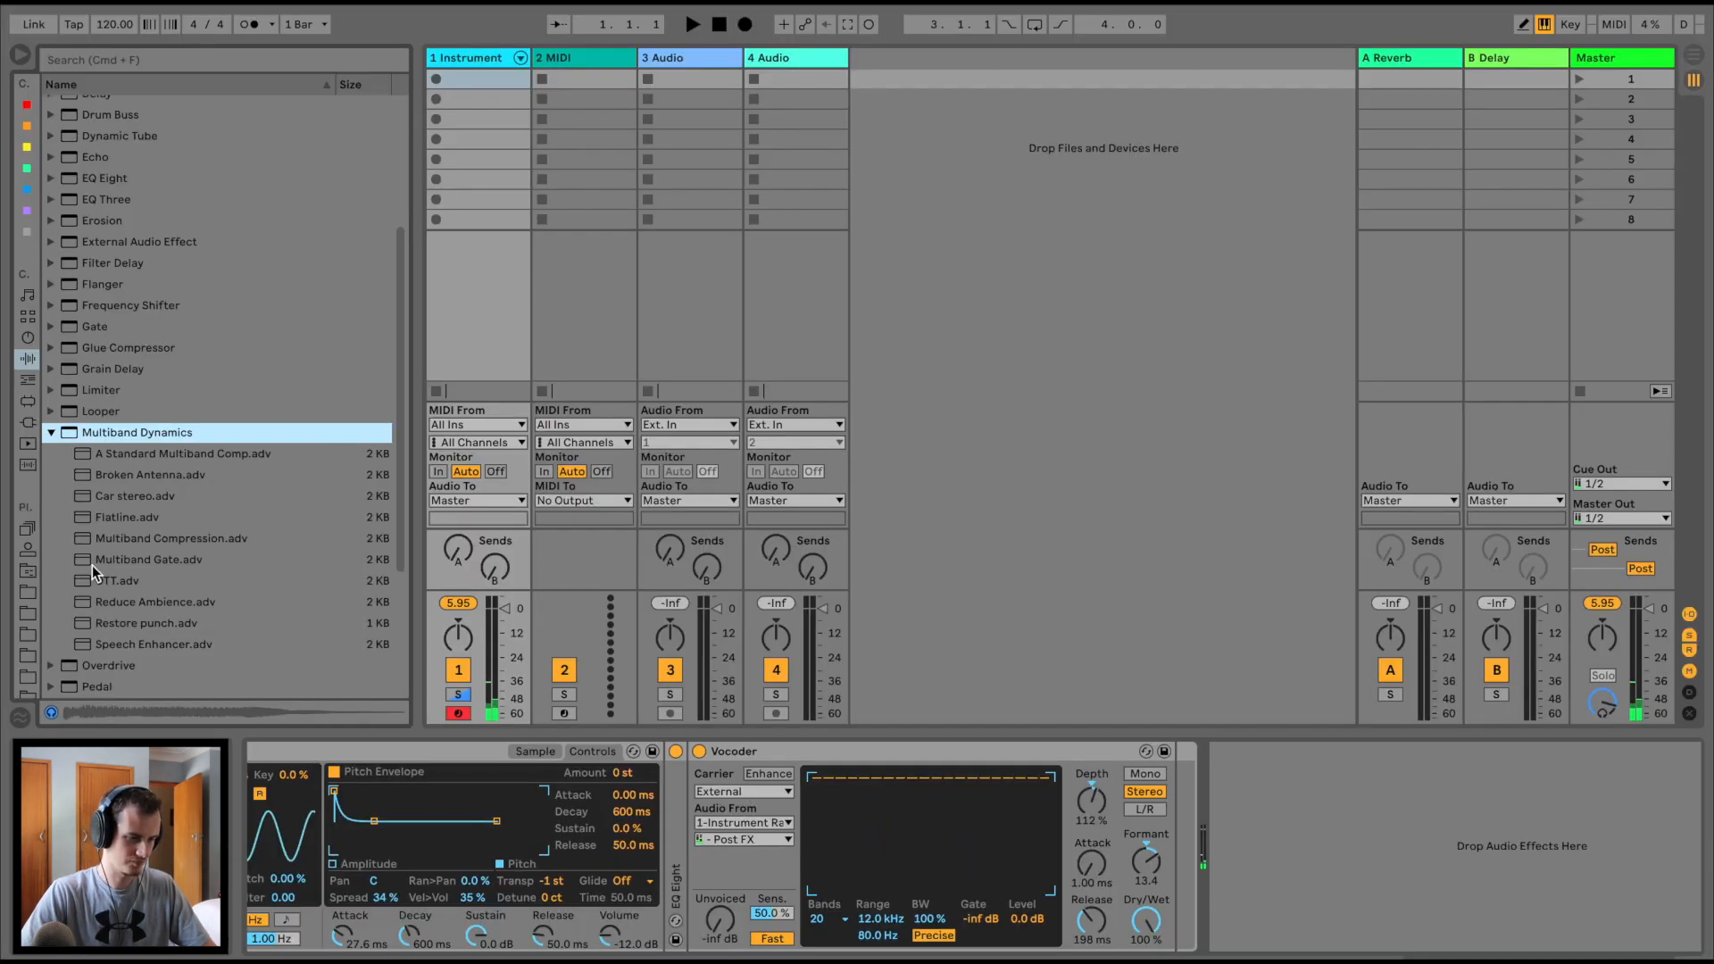
Add the OTT Multiband Dynamics preset after the Vocoder and raise its overall output to 7.10 dB
drag(98, 580, 1187, 882)
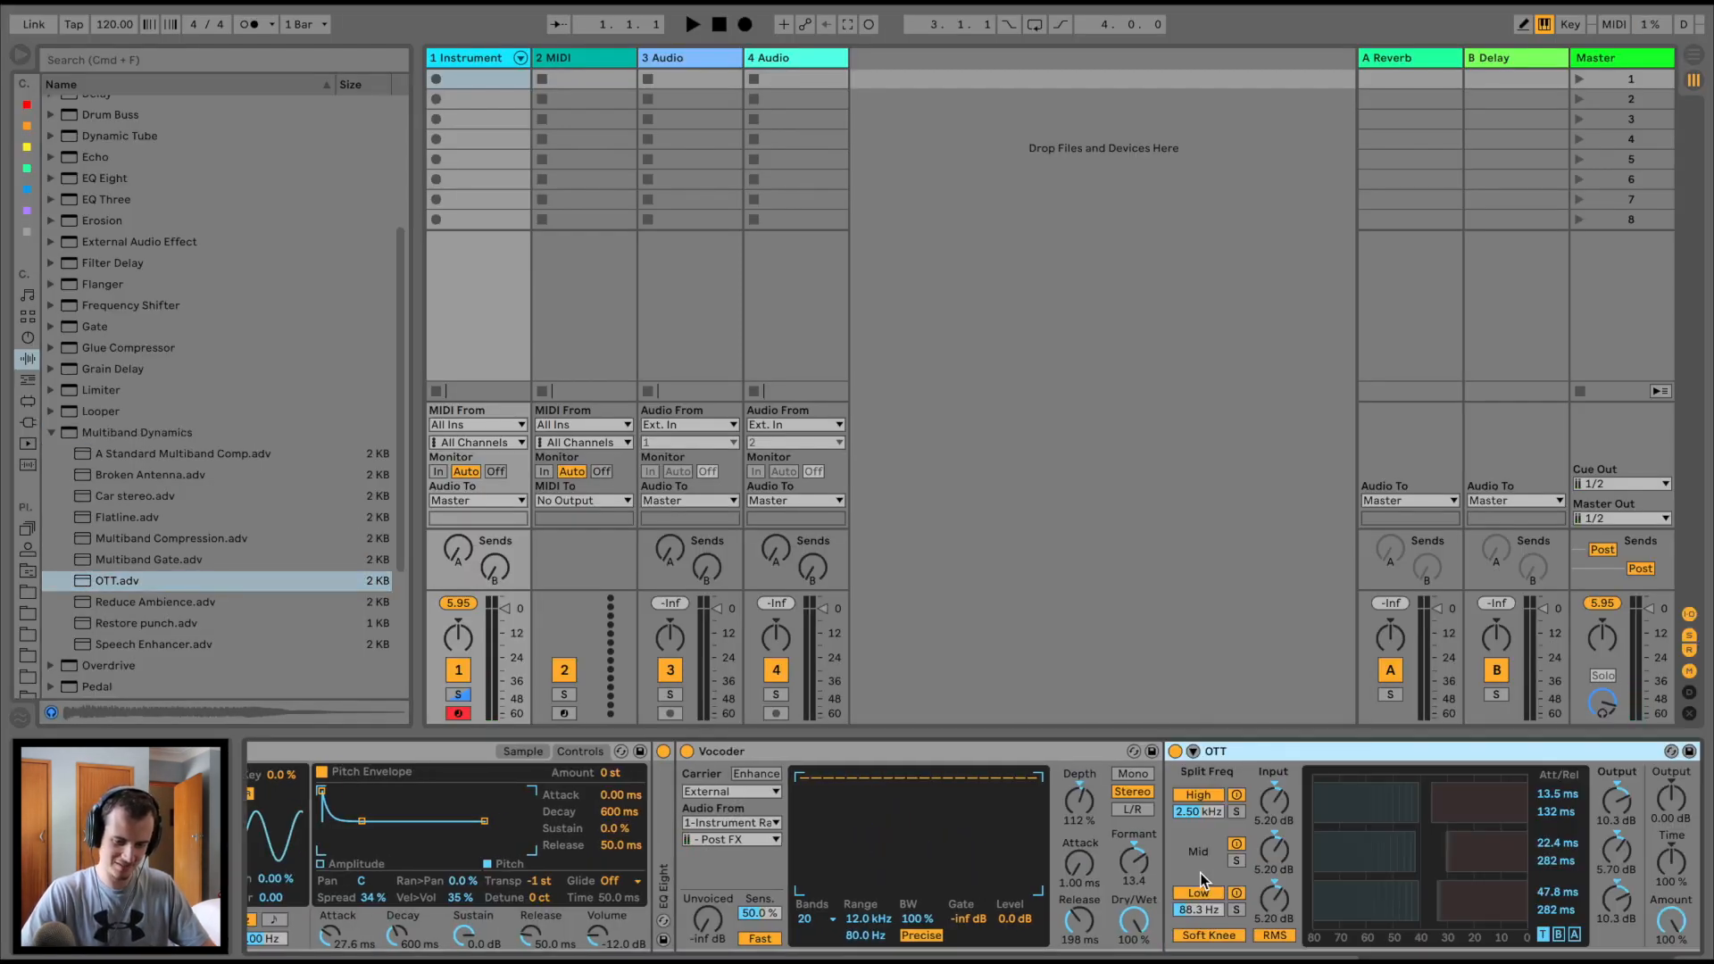
drag(1671, 798, 1670, 789)
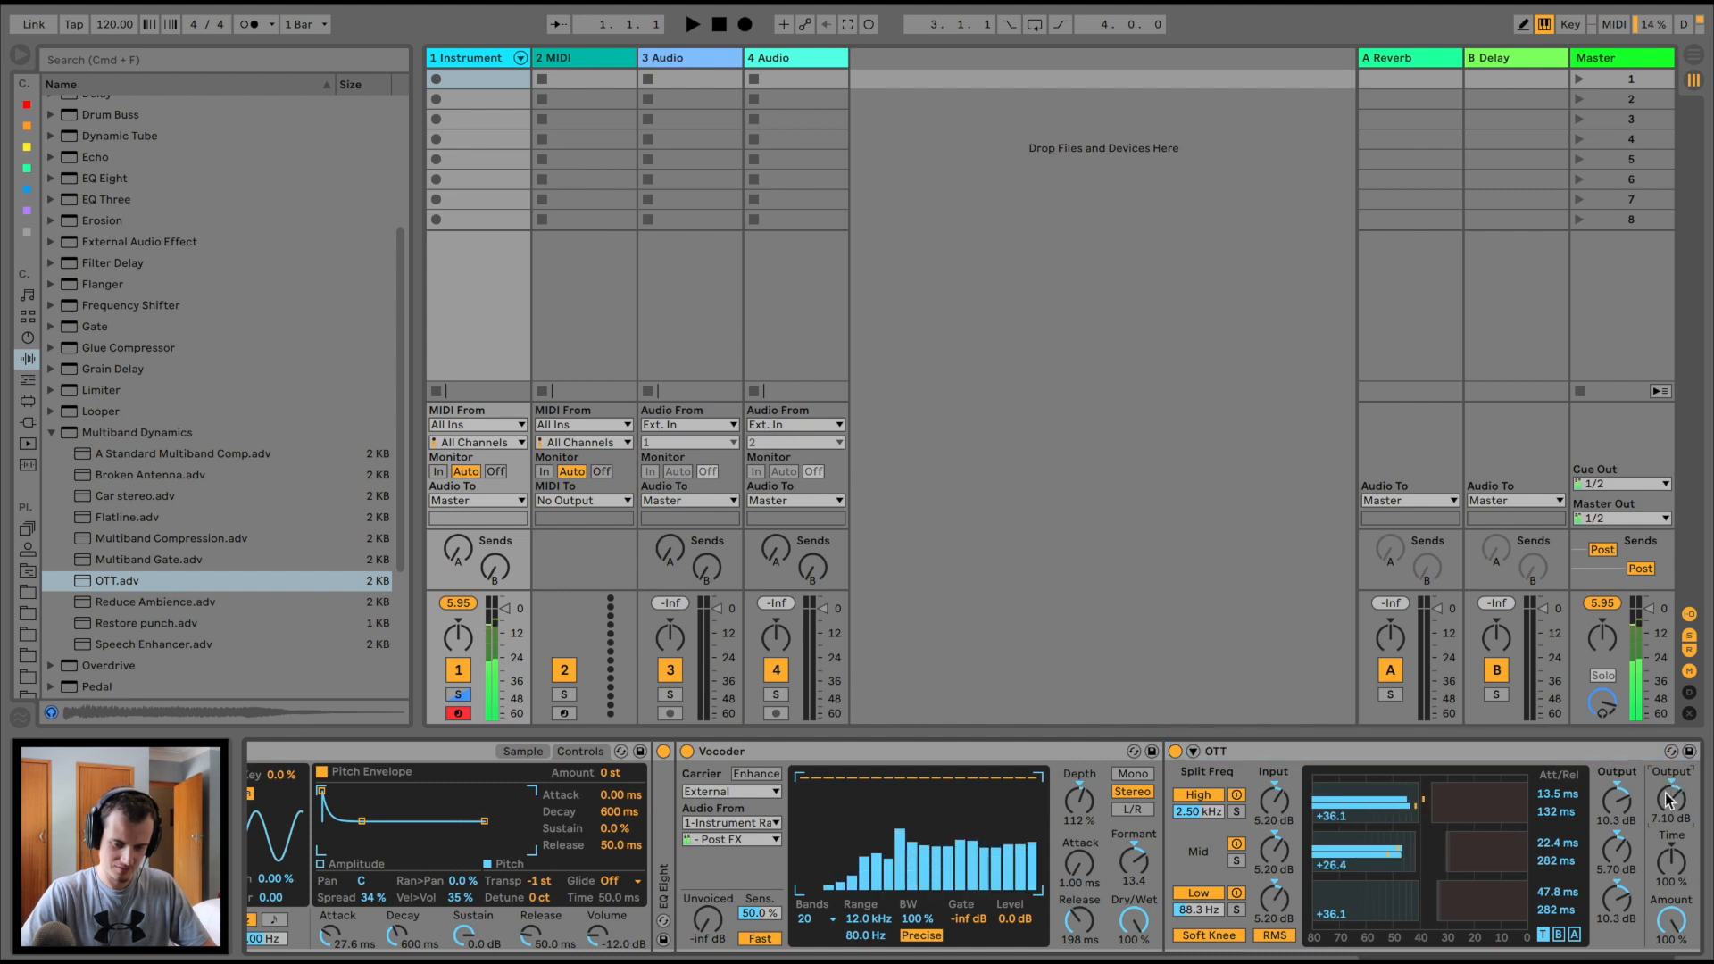
Adjust the Vocoder to -59 dB unvoiced, 125 % depth and 100 % dry/wet
drag(1133, 921, 1133, 942)
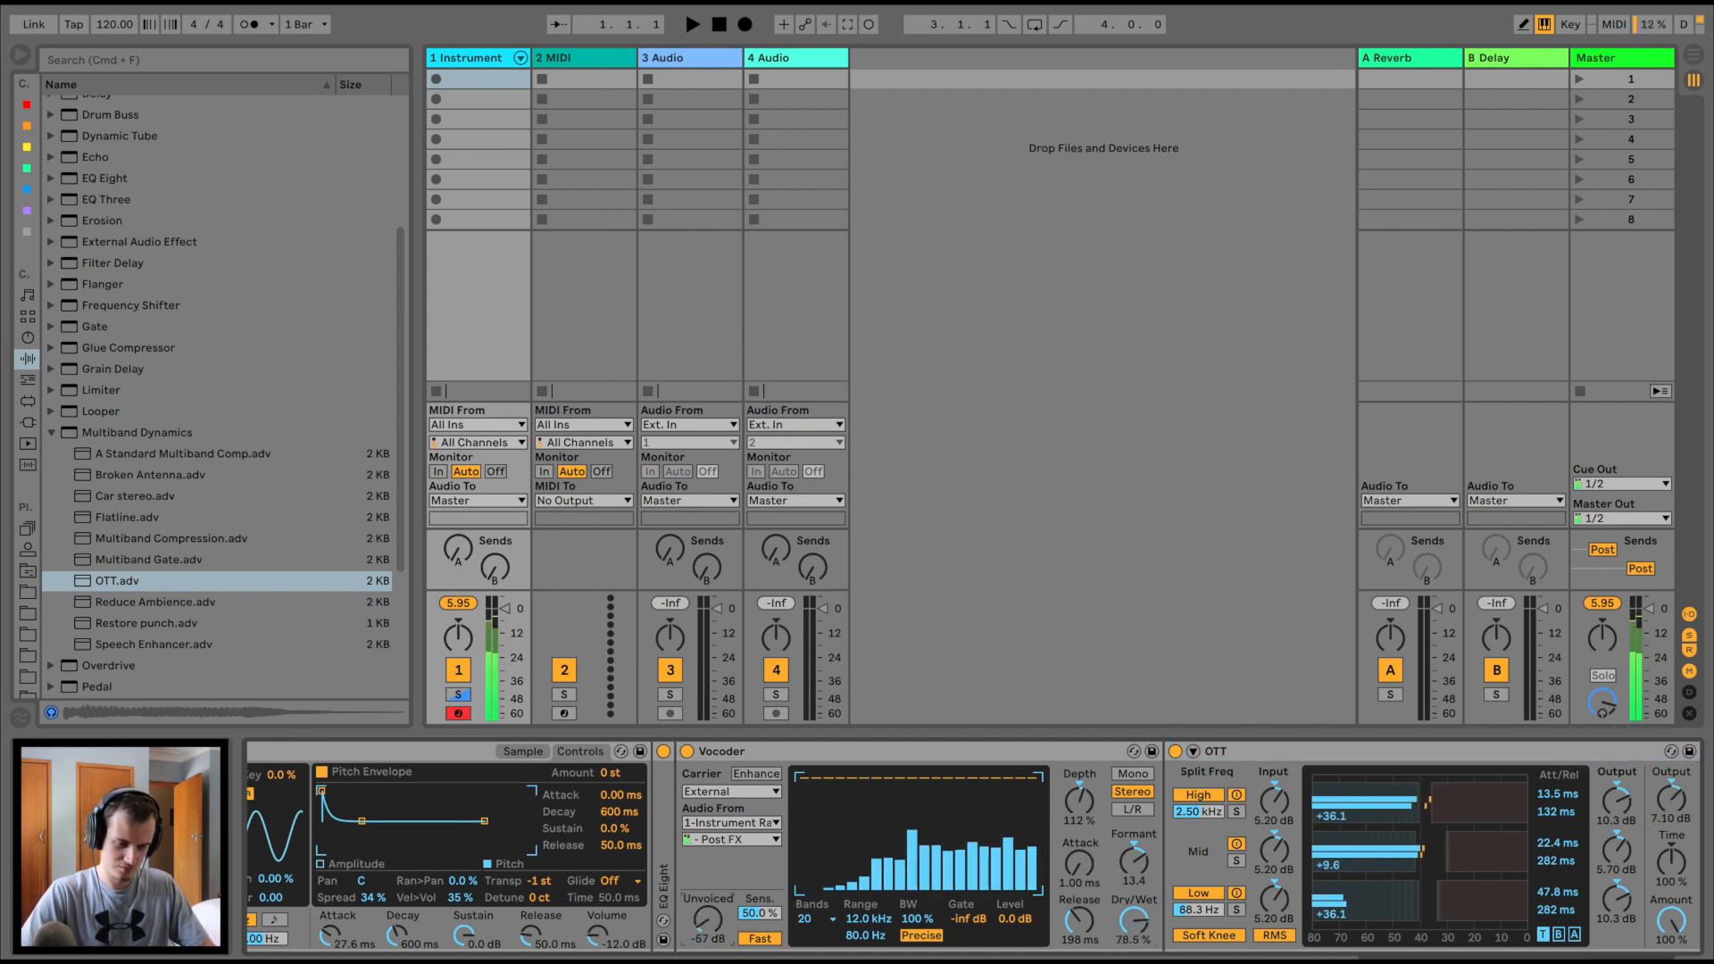
drag(707, 919, 707, 892)
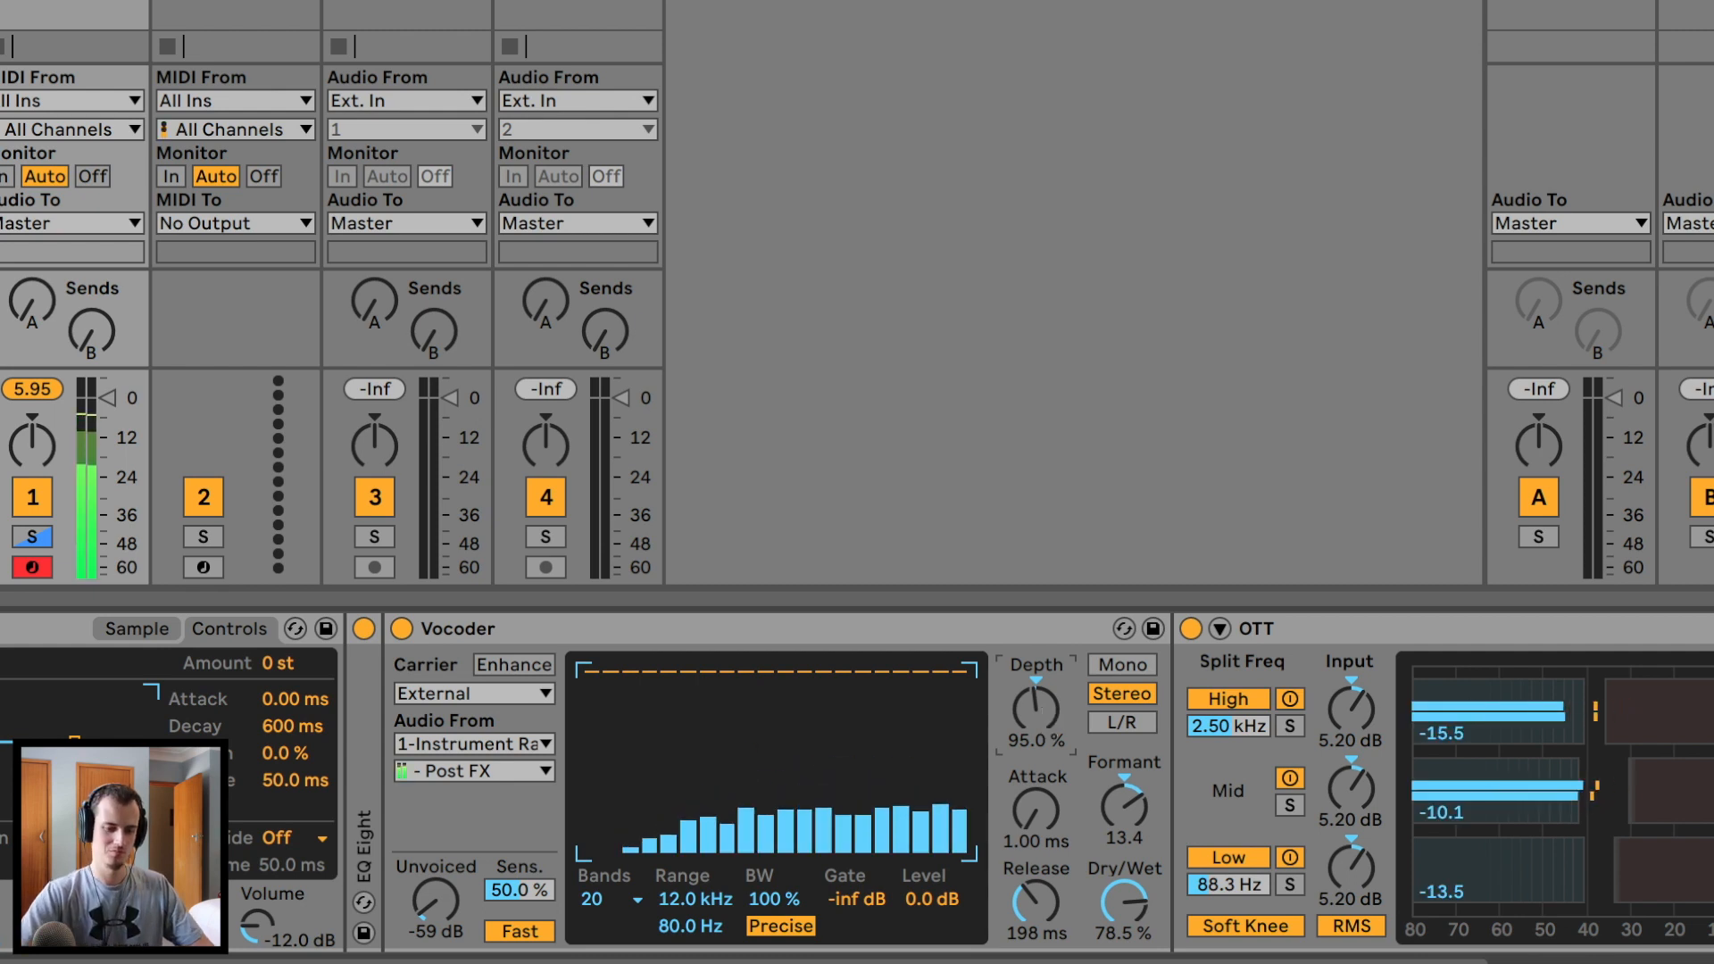
drag(1038, 711, 1038, 632)
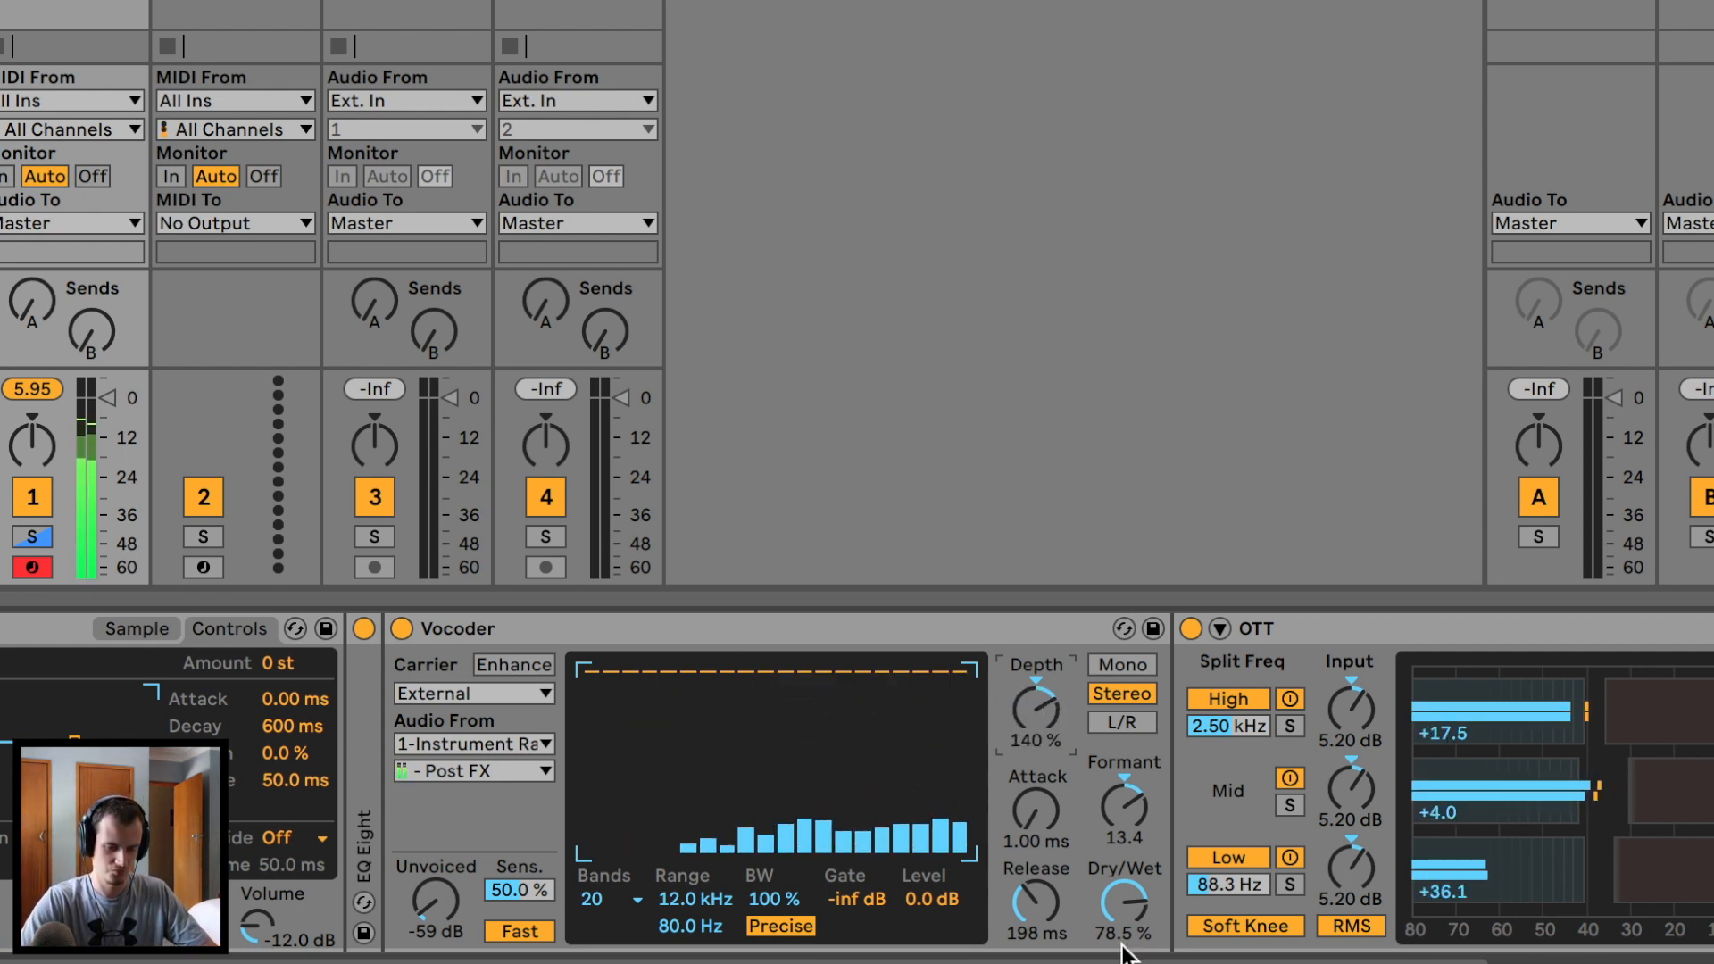
drag(1123, 953, 1123, 932)
mouse_move(1046, 685)
mouse_down()
mouse_move(1046, 659)
mouse_move(1046, 696)
mouse_up()
Switch the Vocoder's external carrier source to Instrument Rack | Bass | Pre FX and lower its dry/wet to about 81.5 %
click(530, 744)
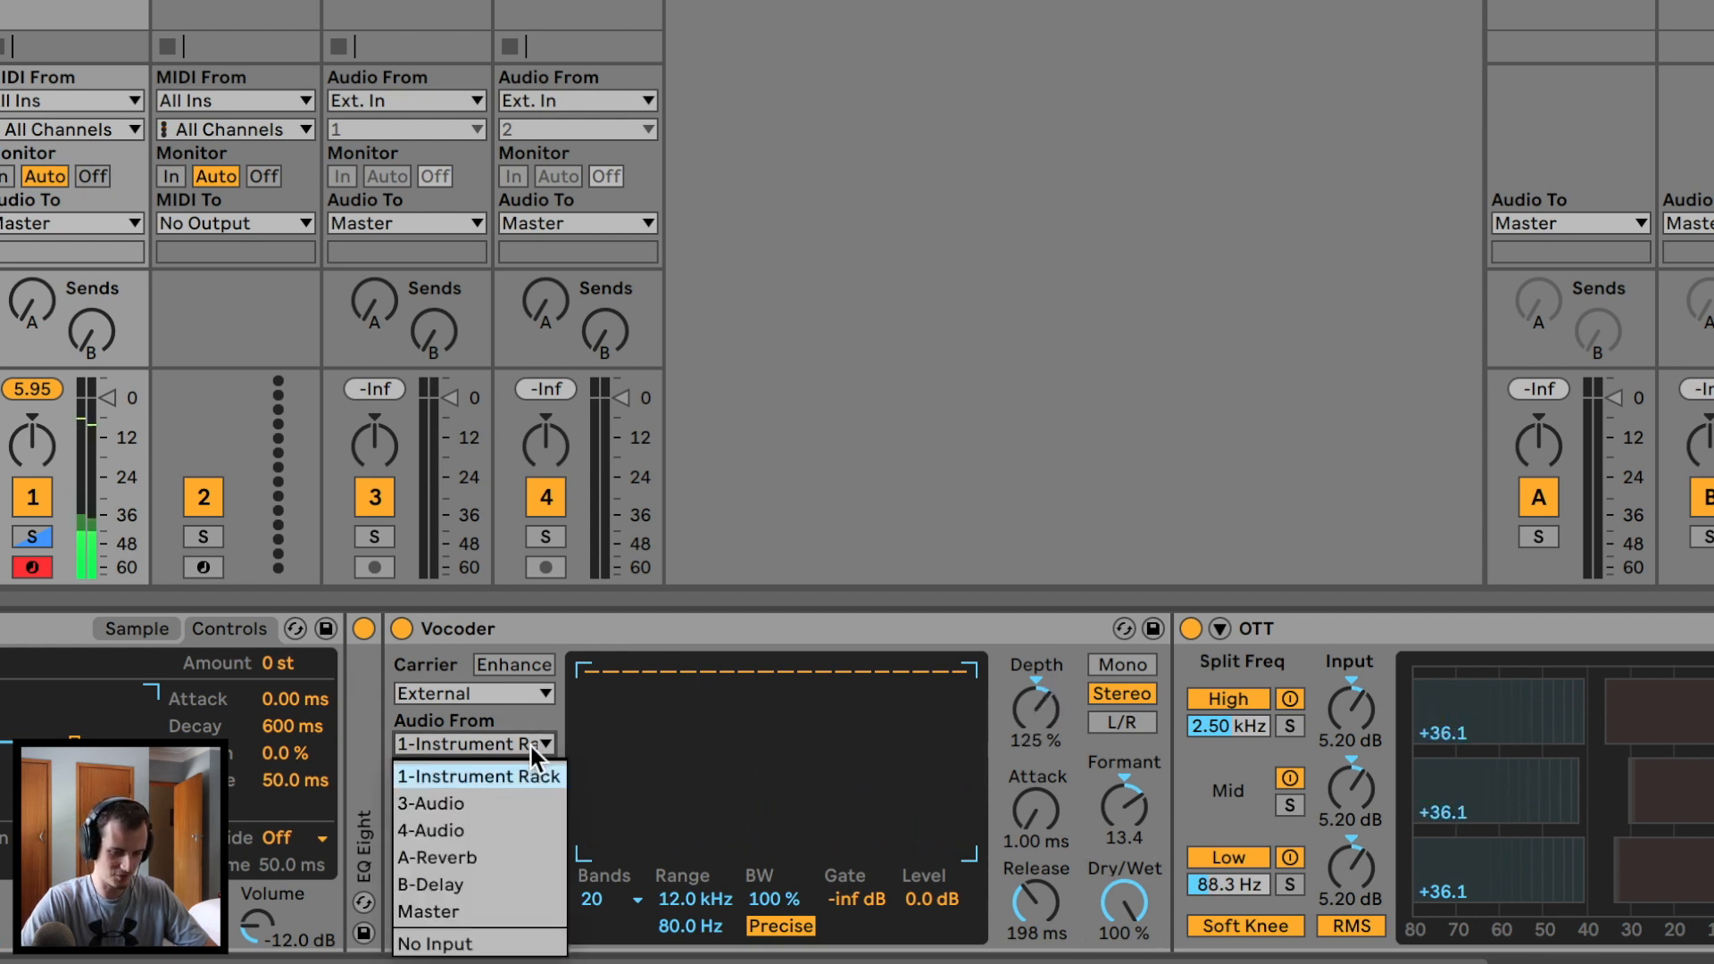
click(532, 776)
click(505, 769)
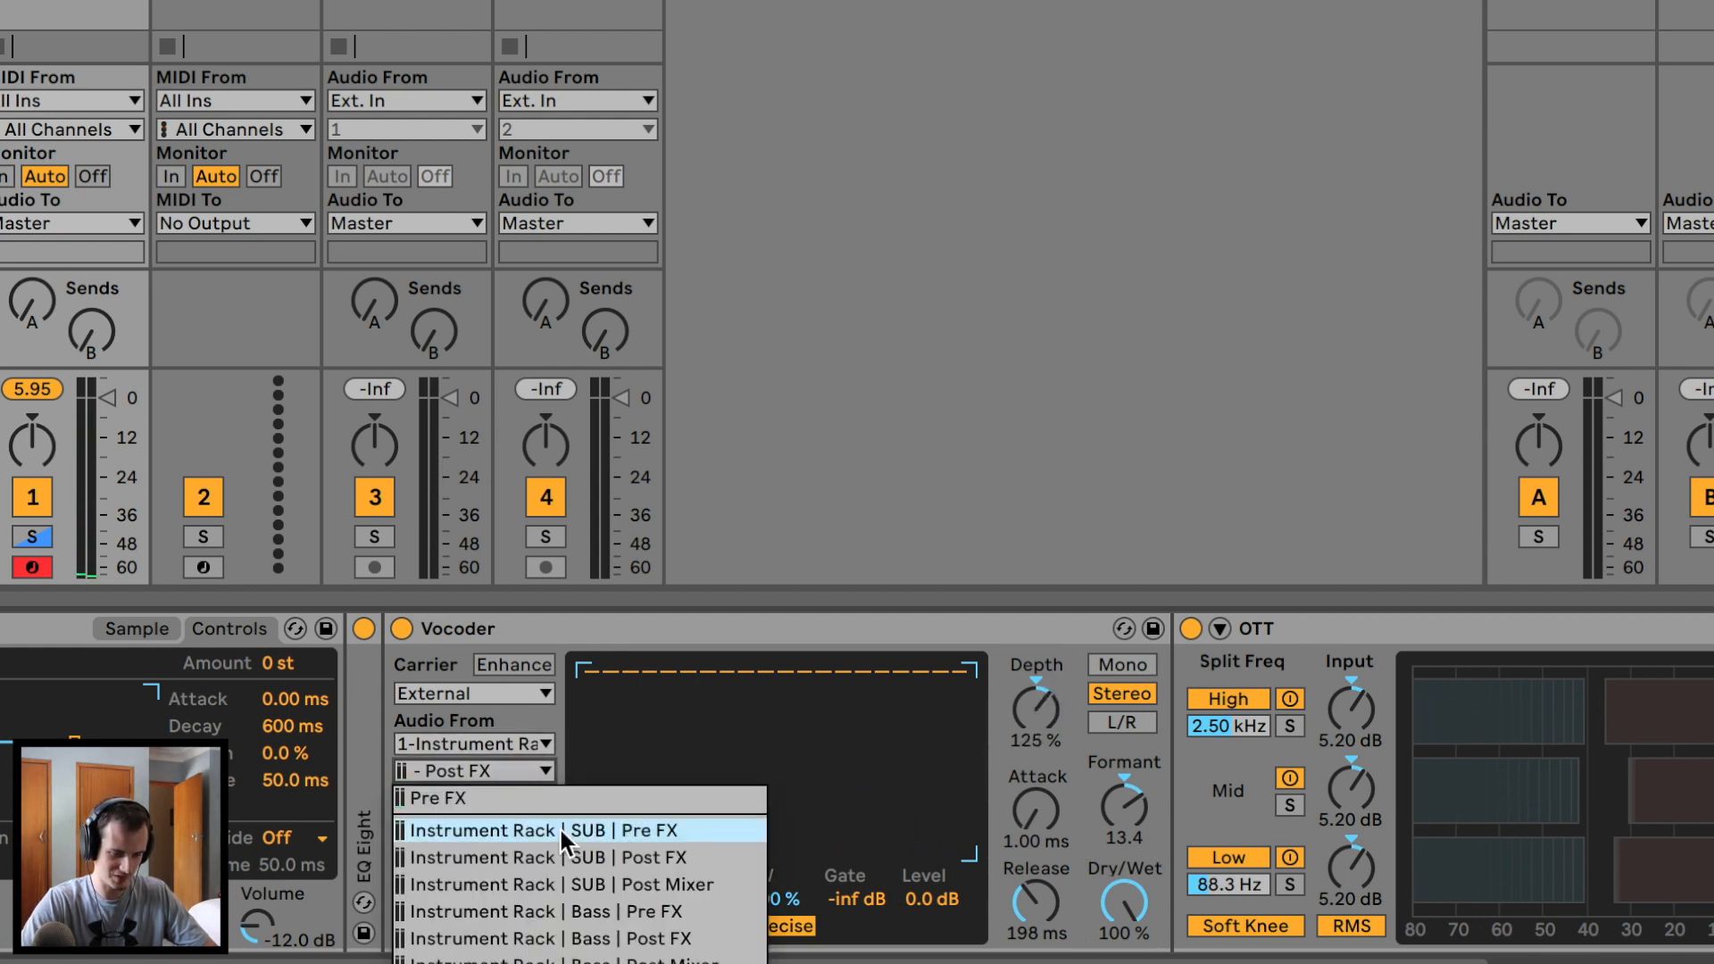
click(592, 849)
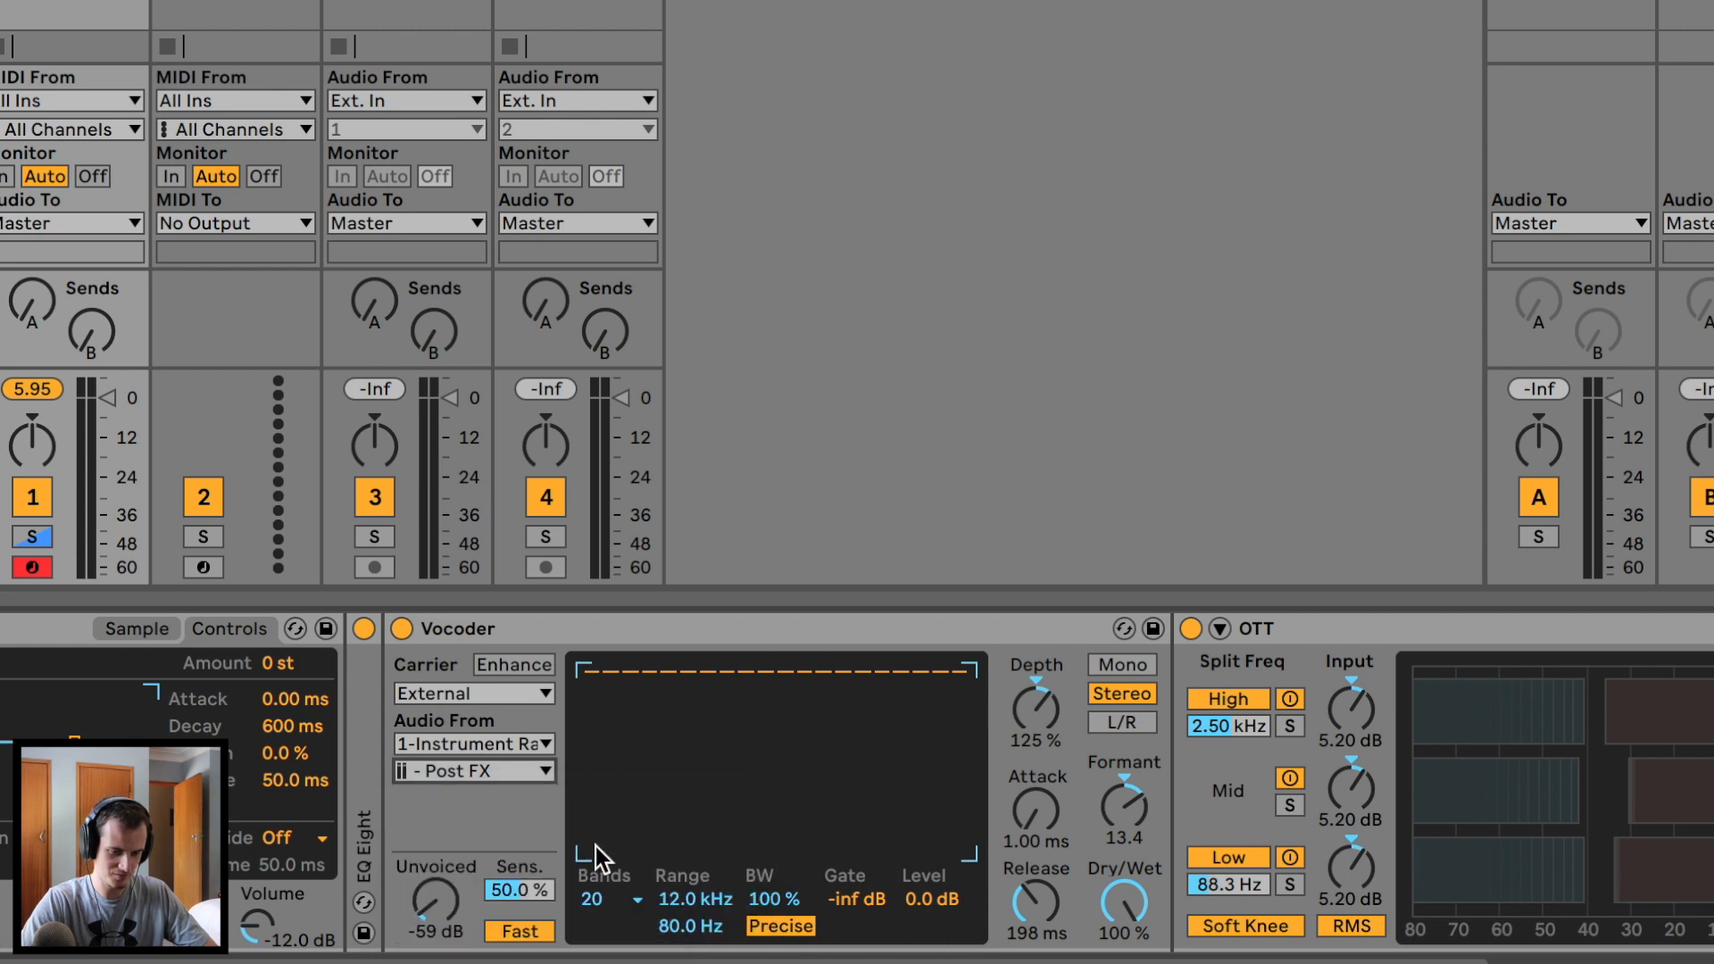
click(517, 764)
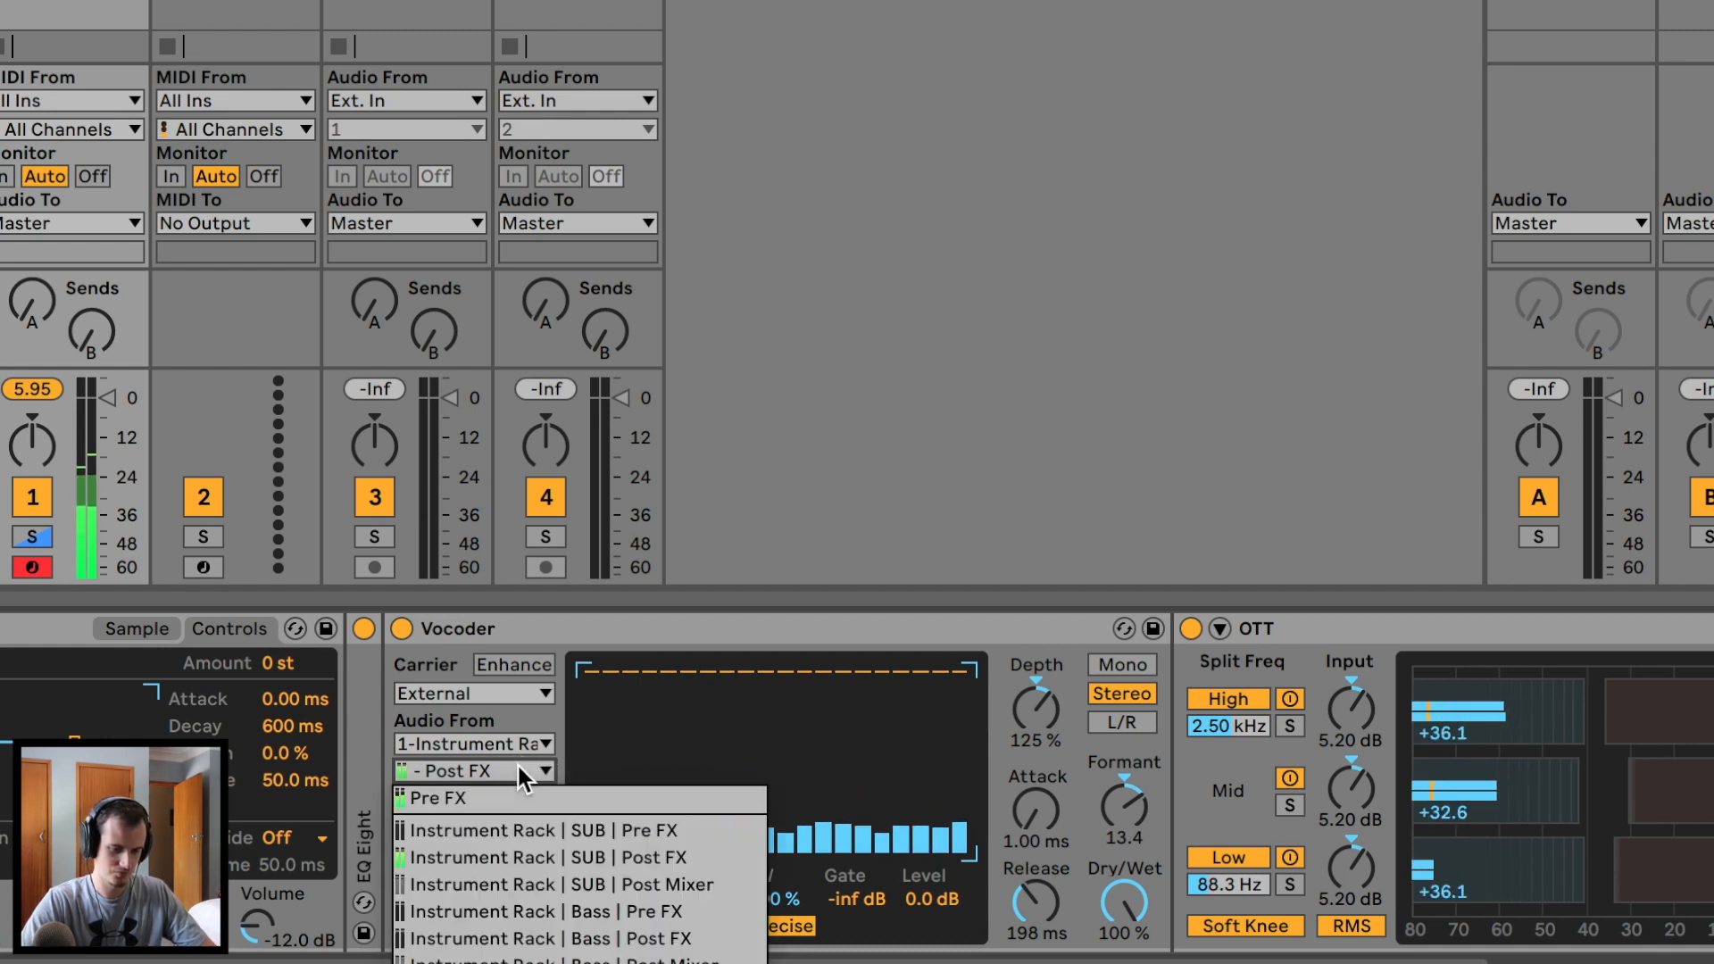
click(623, 905)
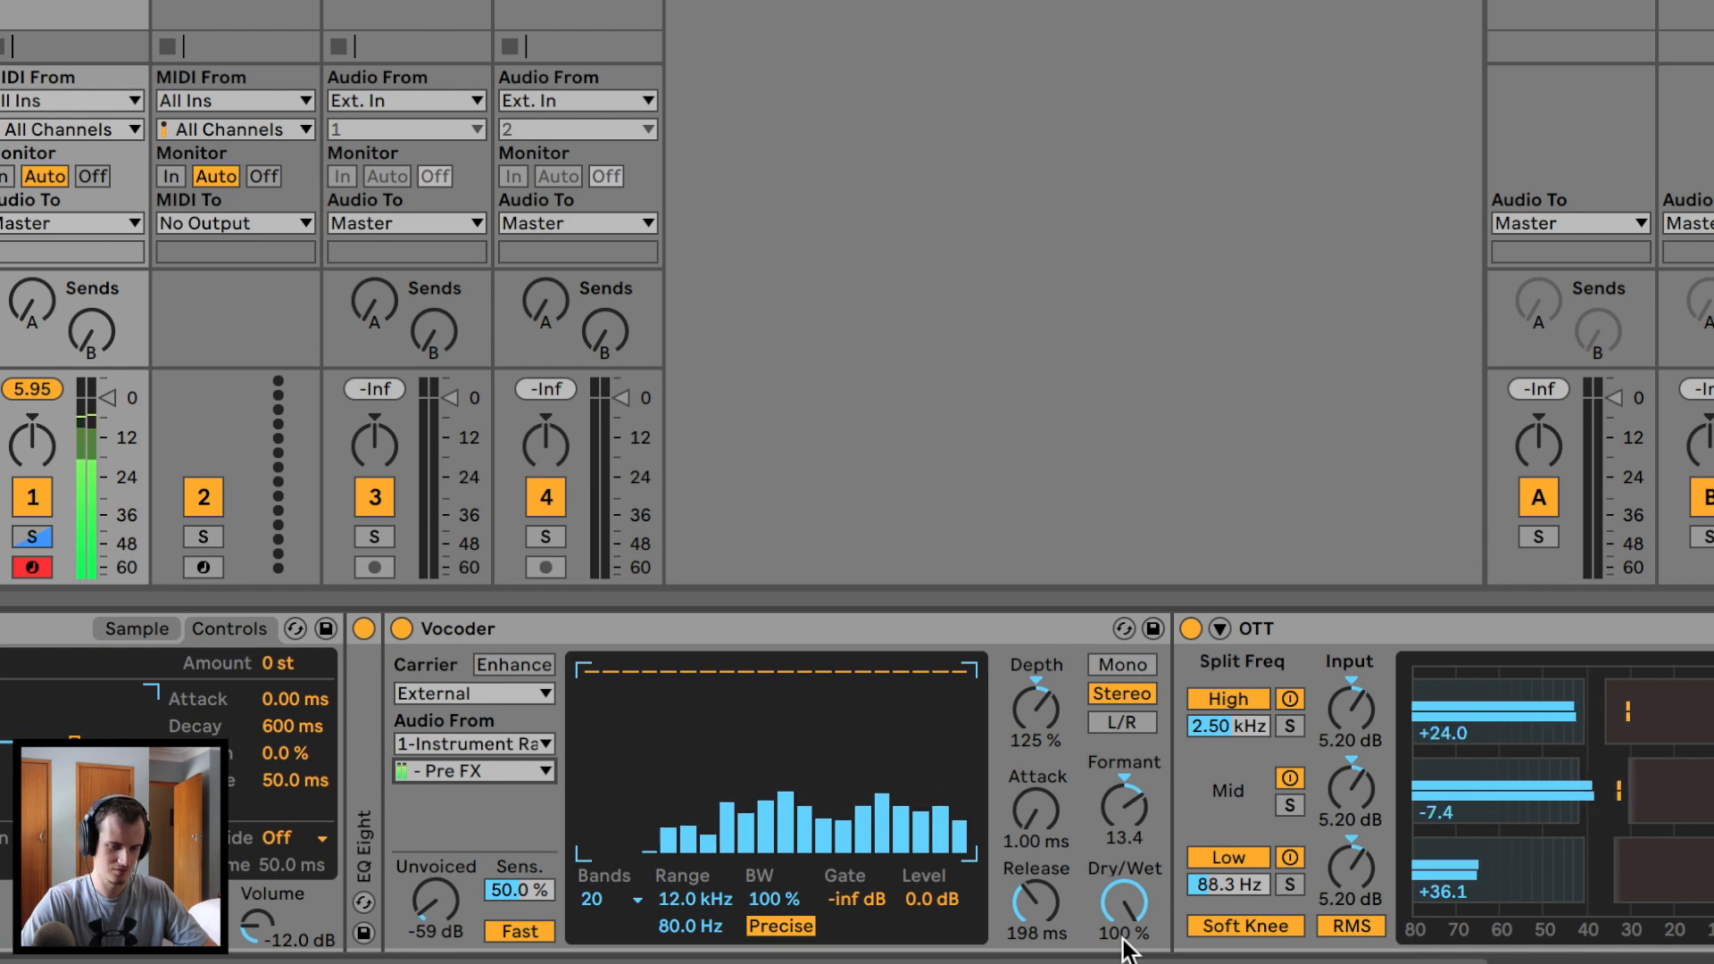
drag(1124, 951, 1125, 963)
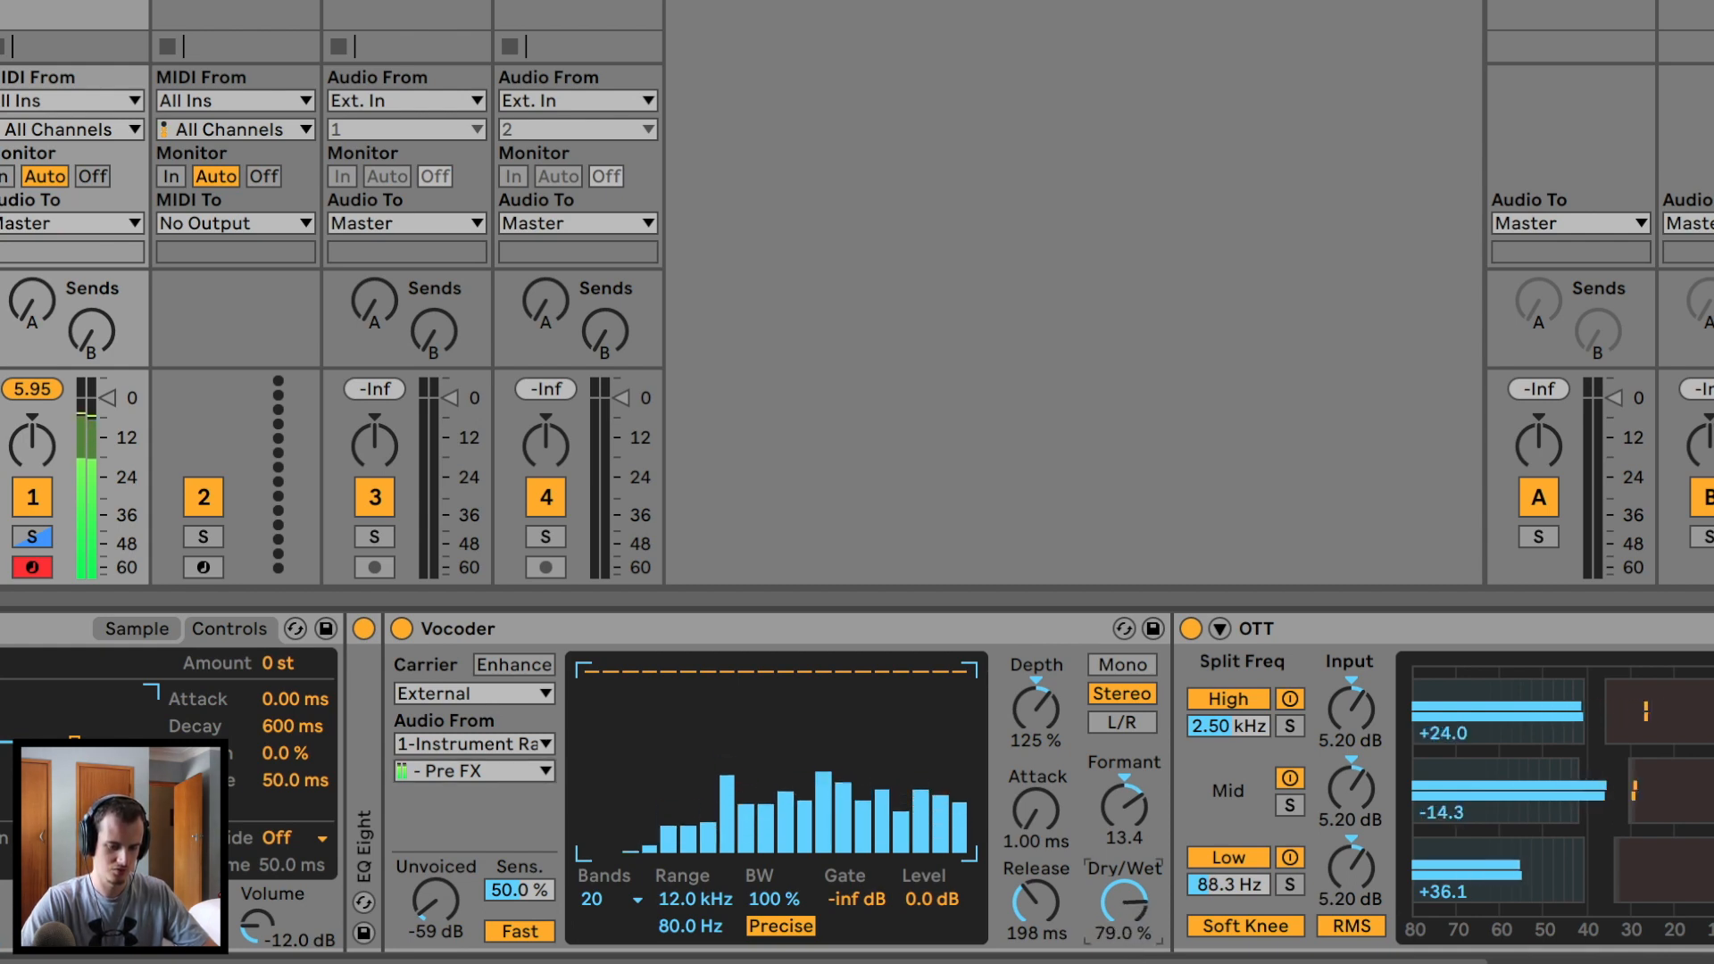
scroll(919, 852, left, 1)
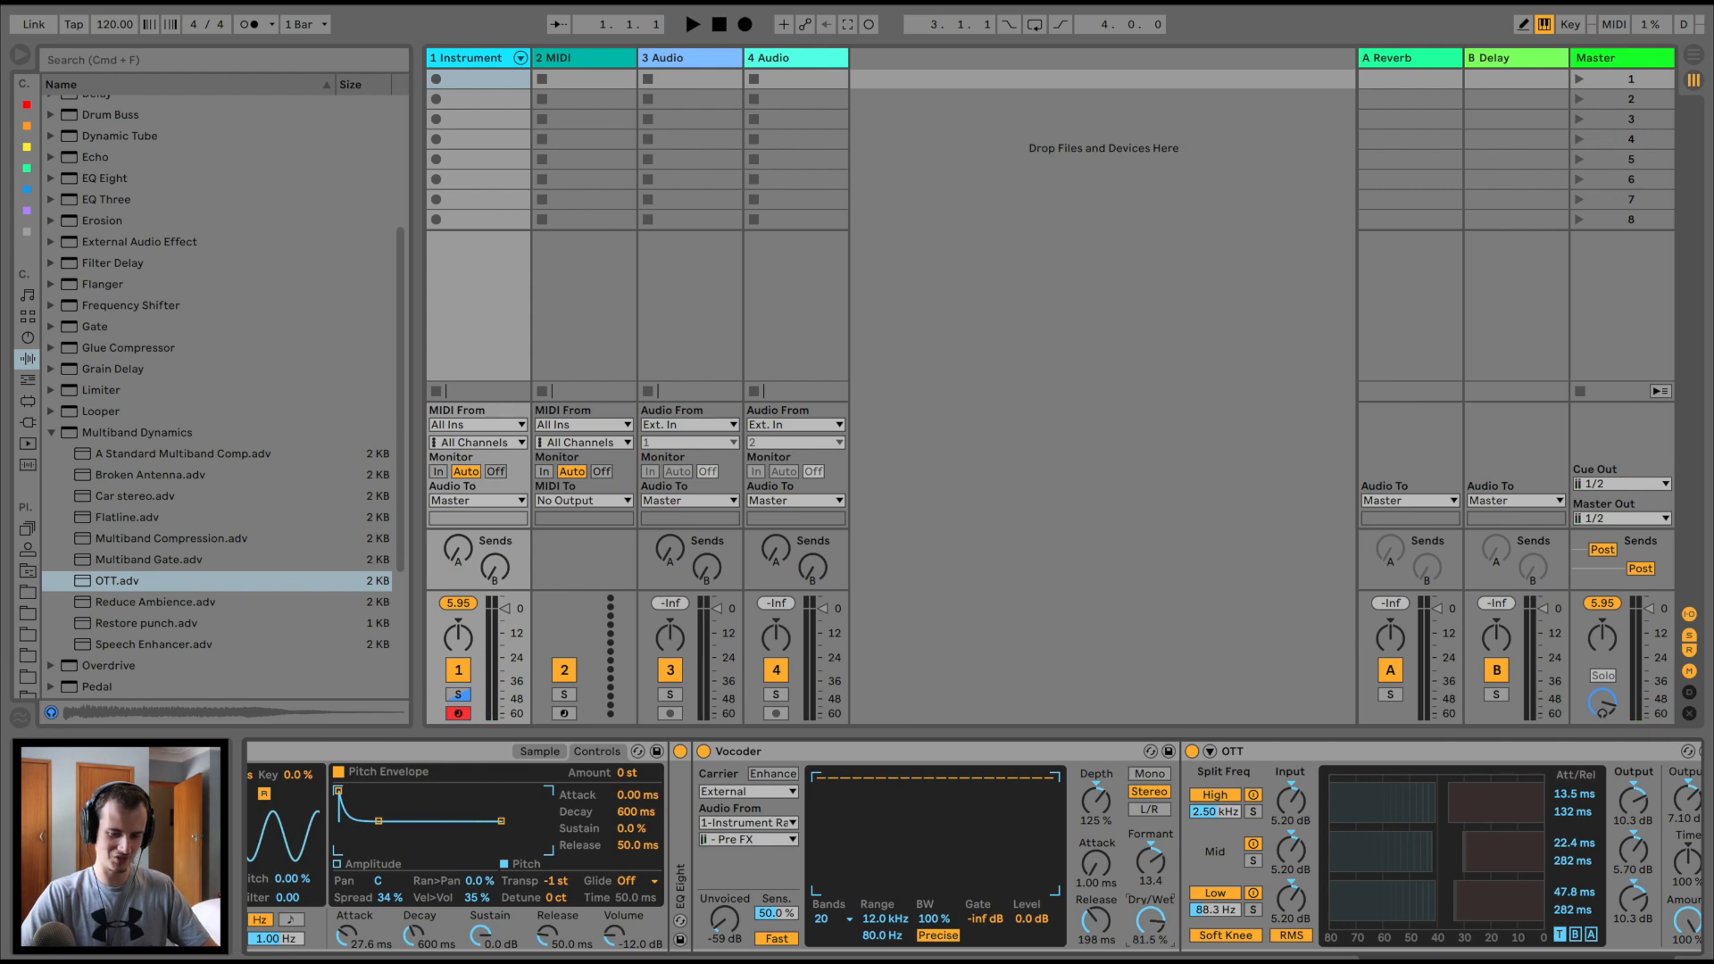
Insert a Max LFO device between the Vocoder and OTT and map it to the Vocoder's formant
scroll(937, 844, left, 5)
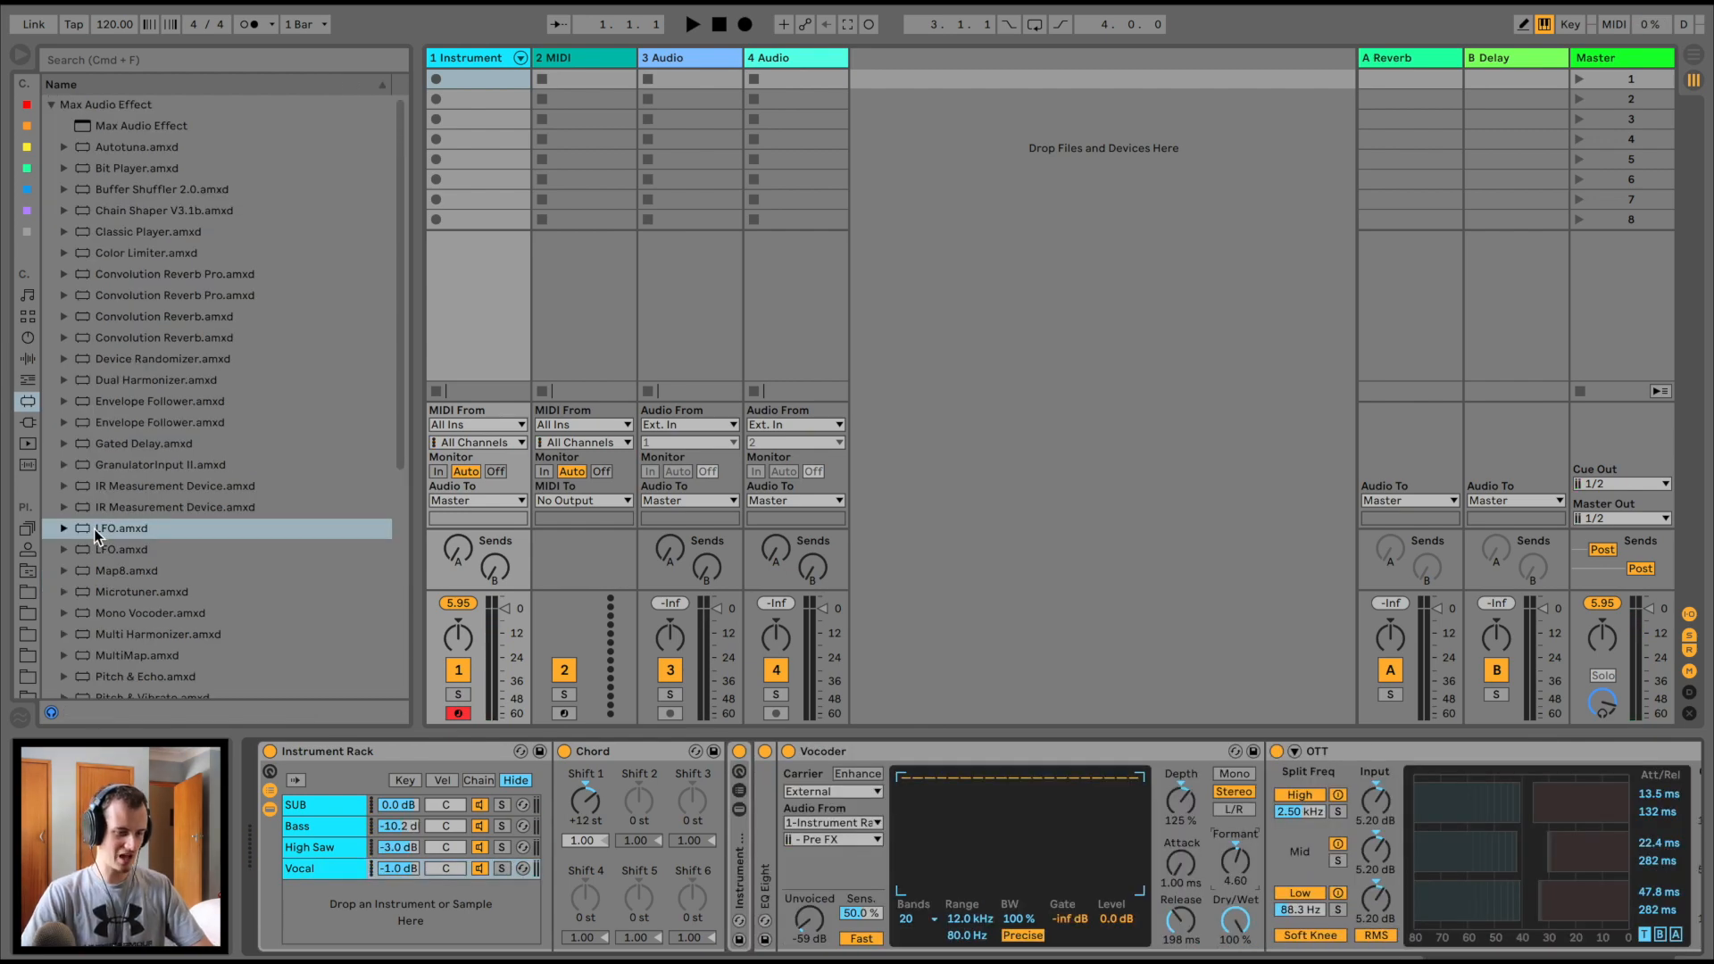
drag(94, 528, 1281, 846)
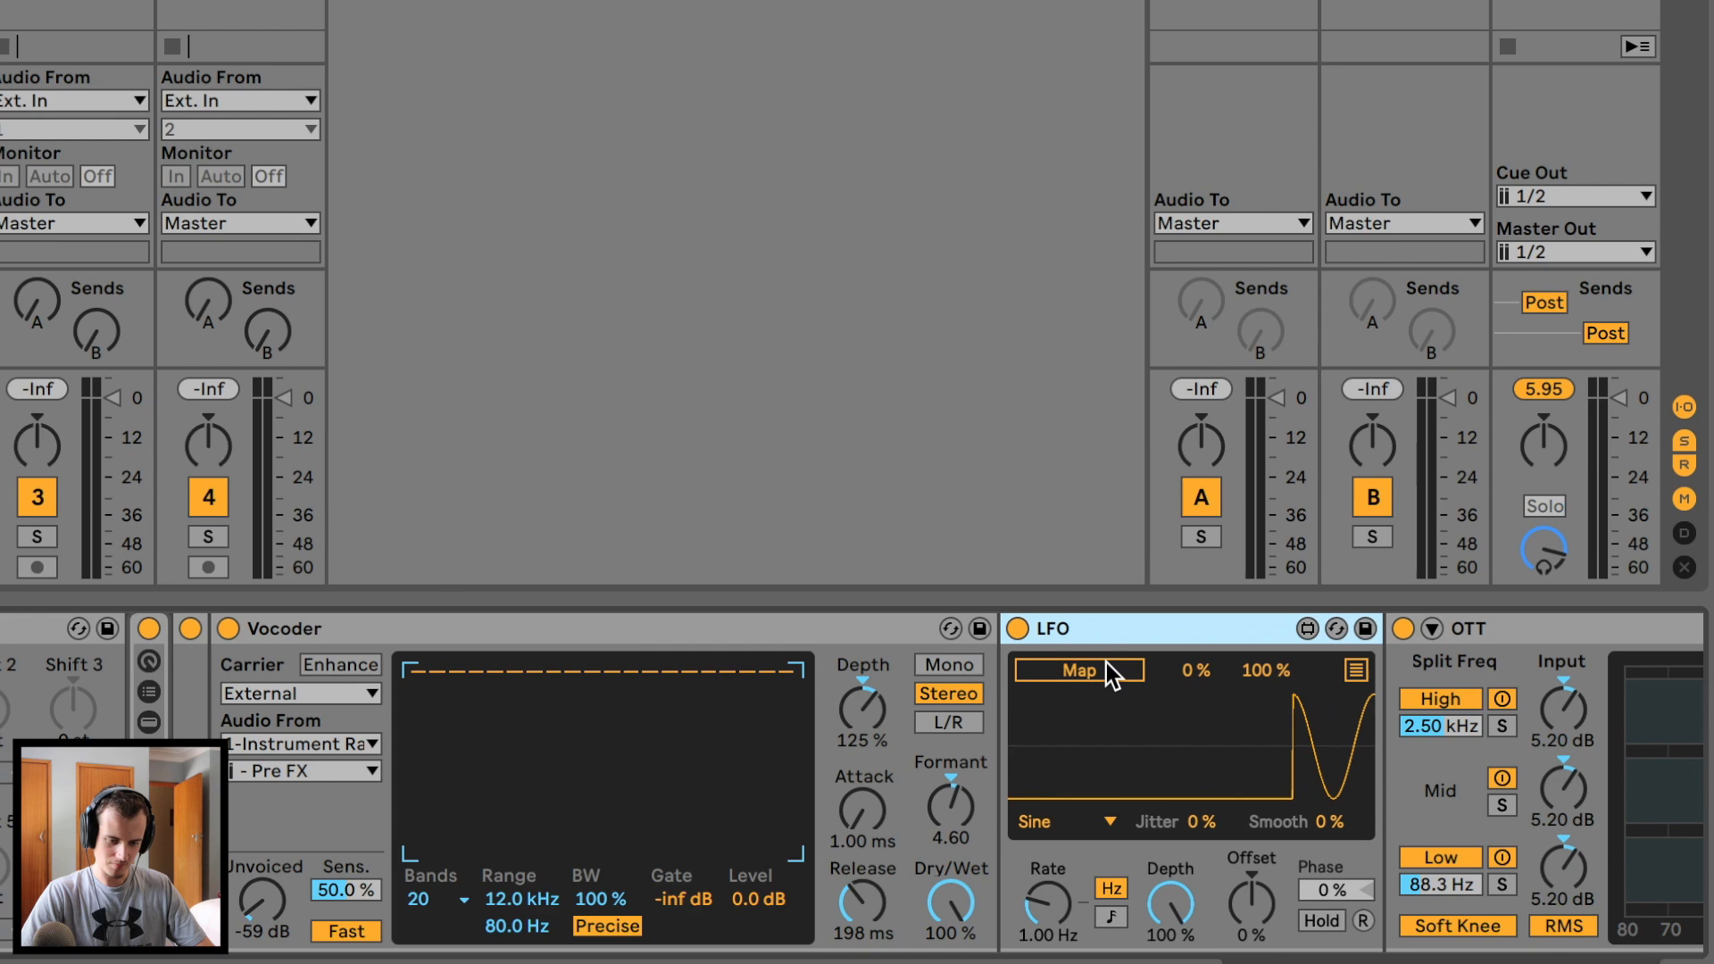
click(1095, 672)
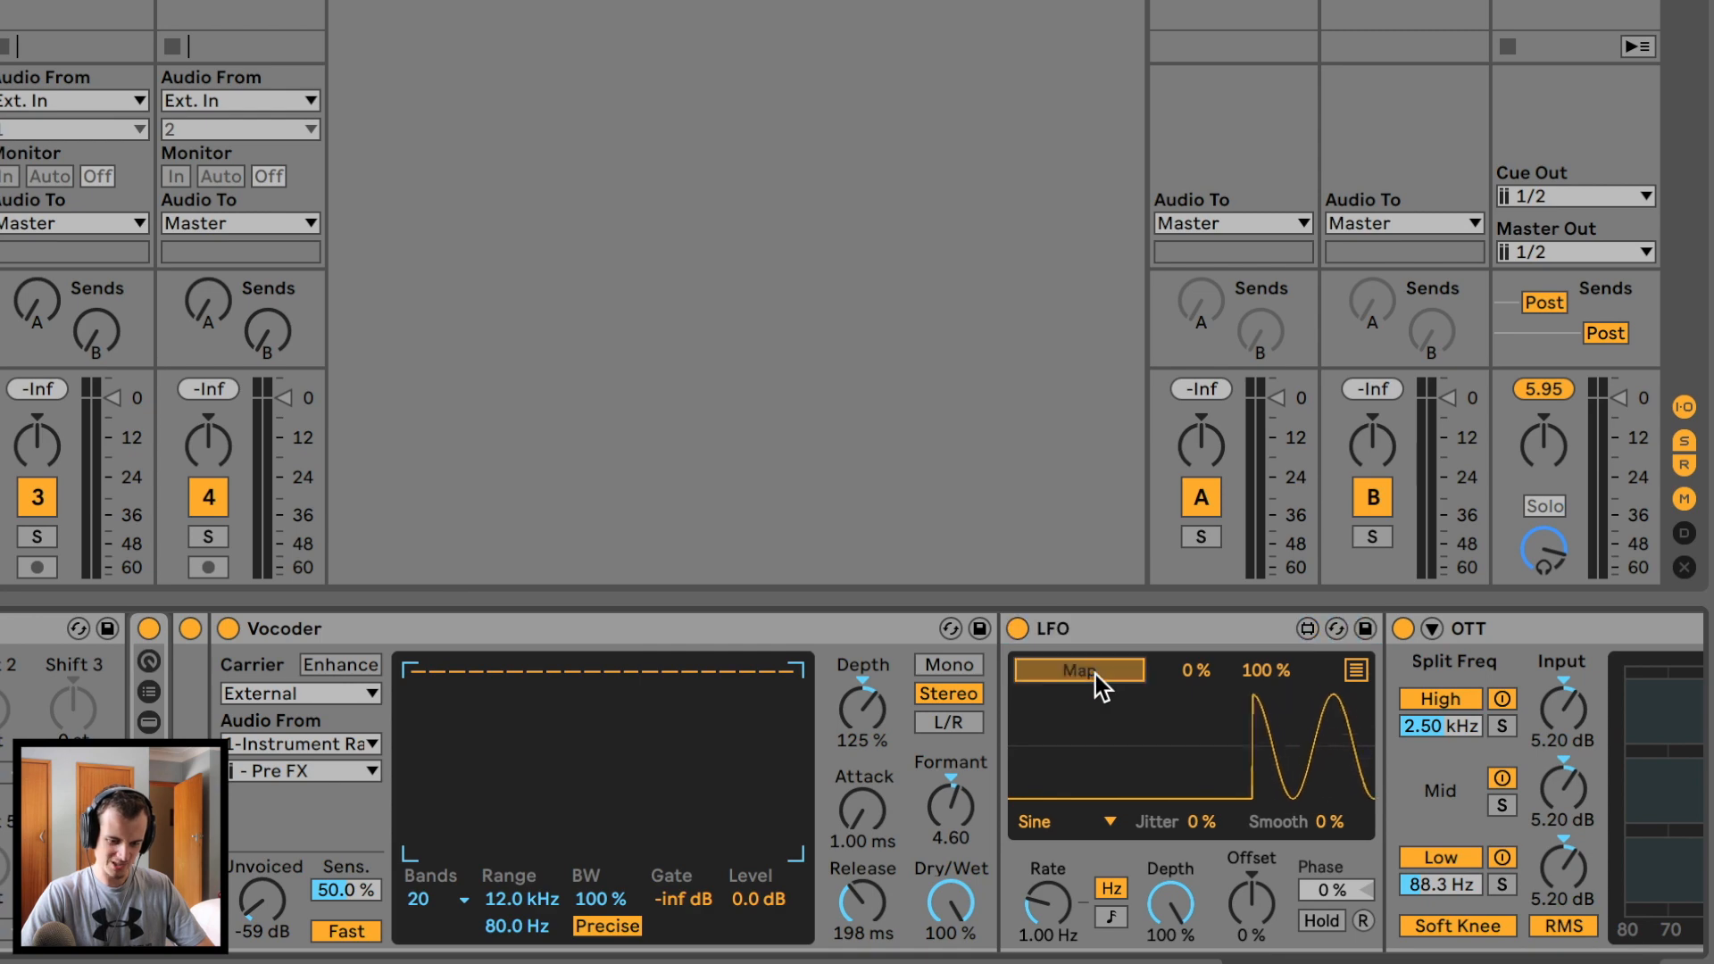
click(950, 808)
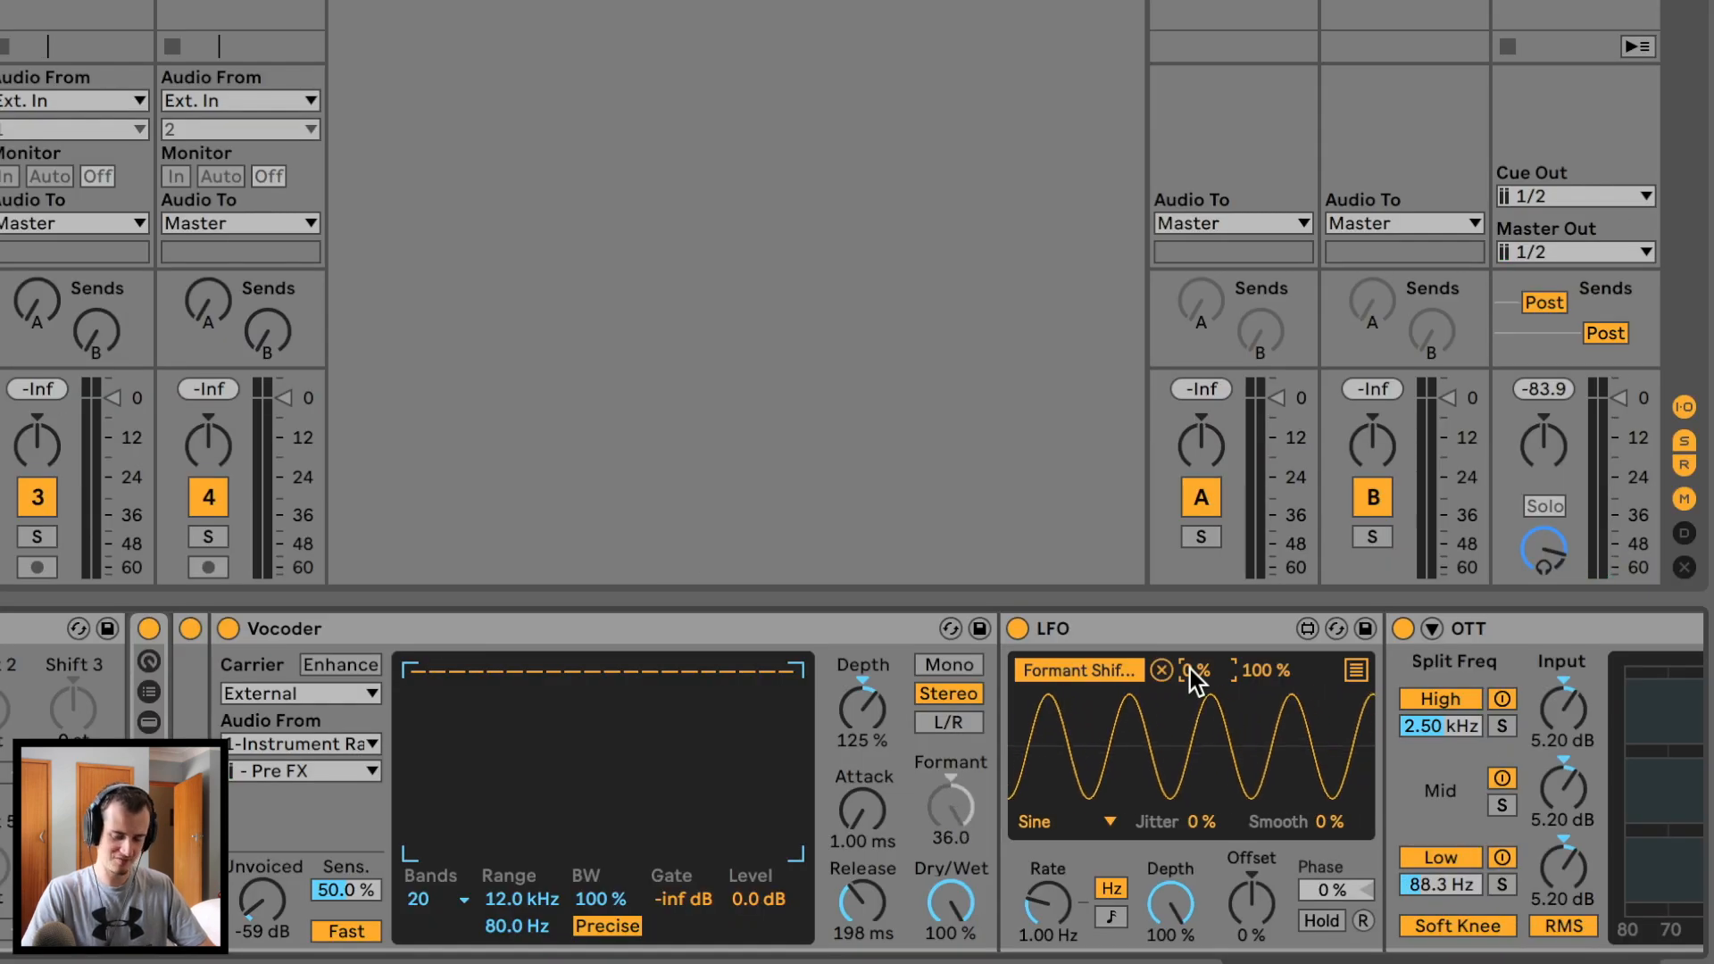
Limit the LFO's formant mapping range to a minimum of 34 % and a maximum of 80 %
drag(1191, 667, 1190, 628)
drag(1267, 686, 1268, 722)
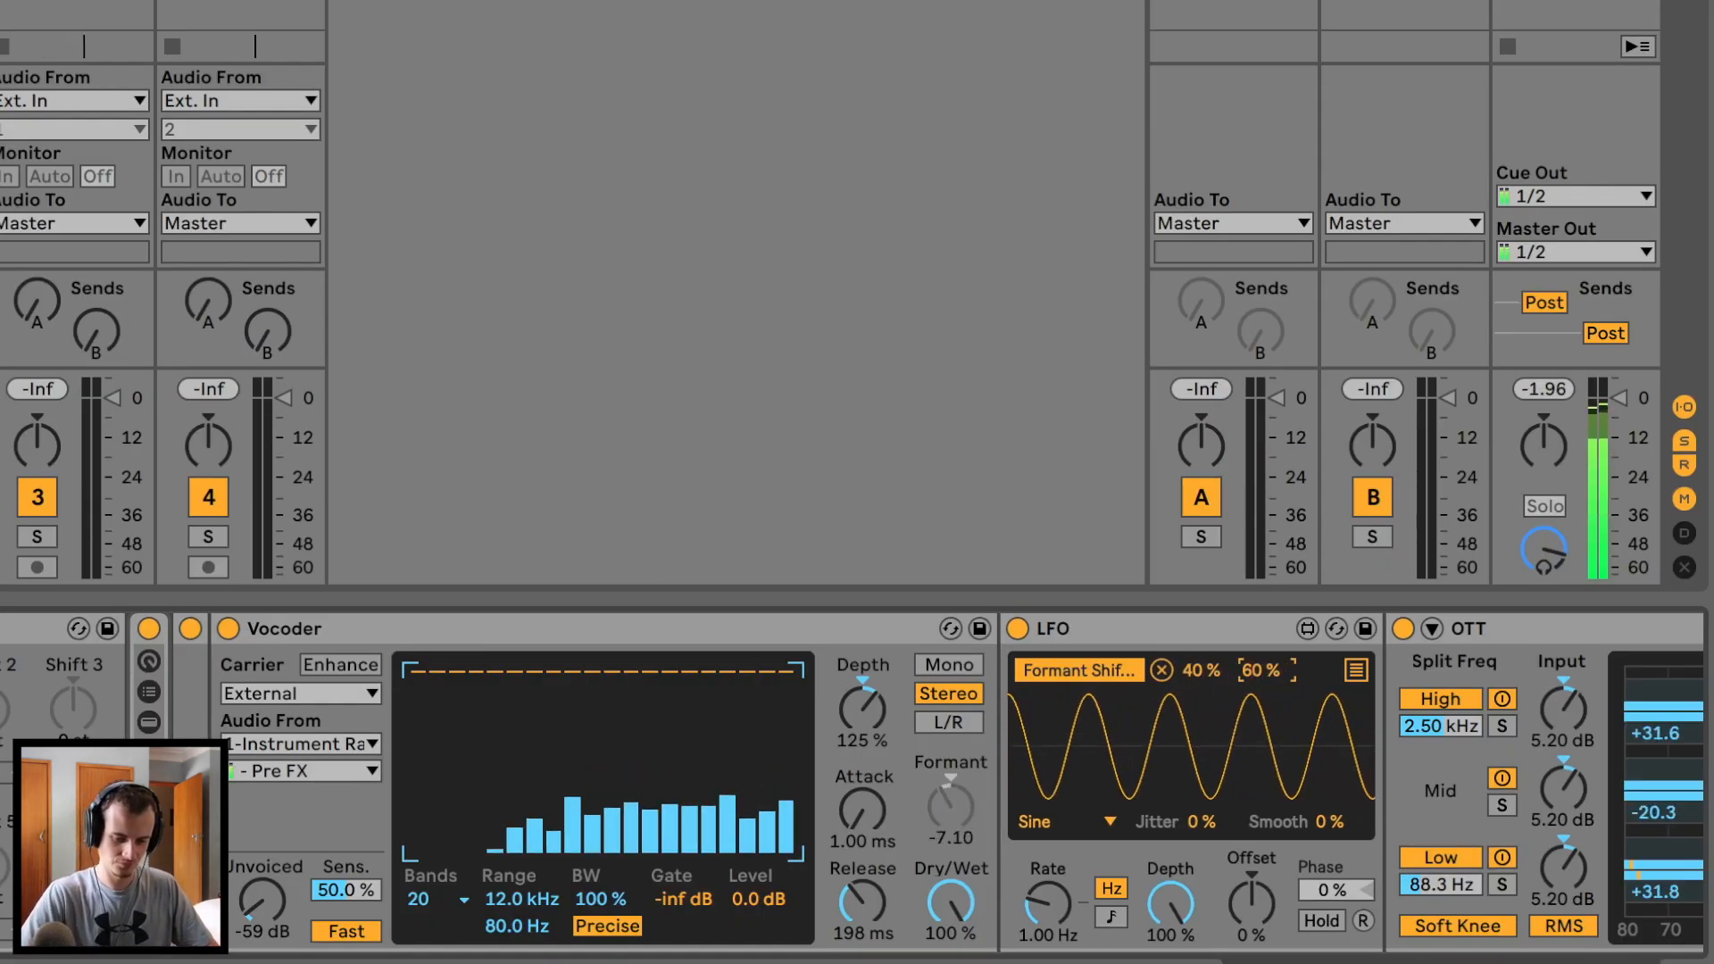
drag(1249, 674, 1190, 673)
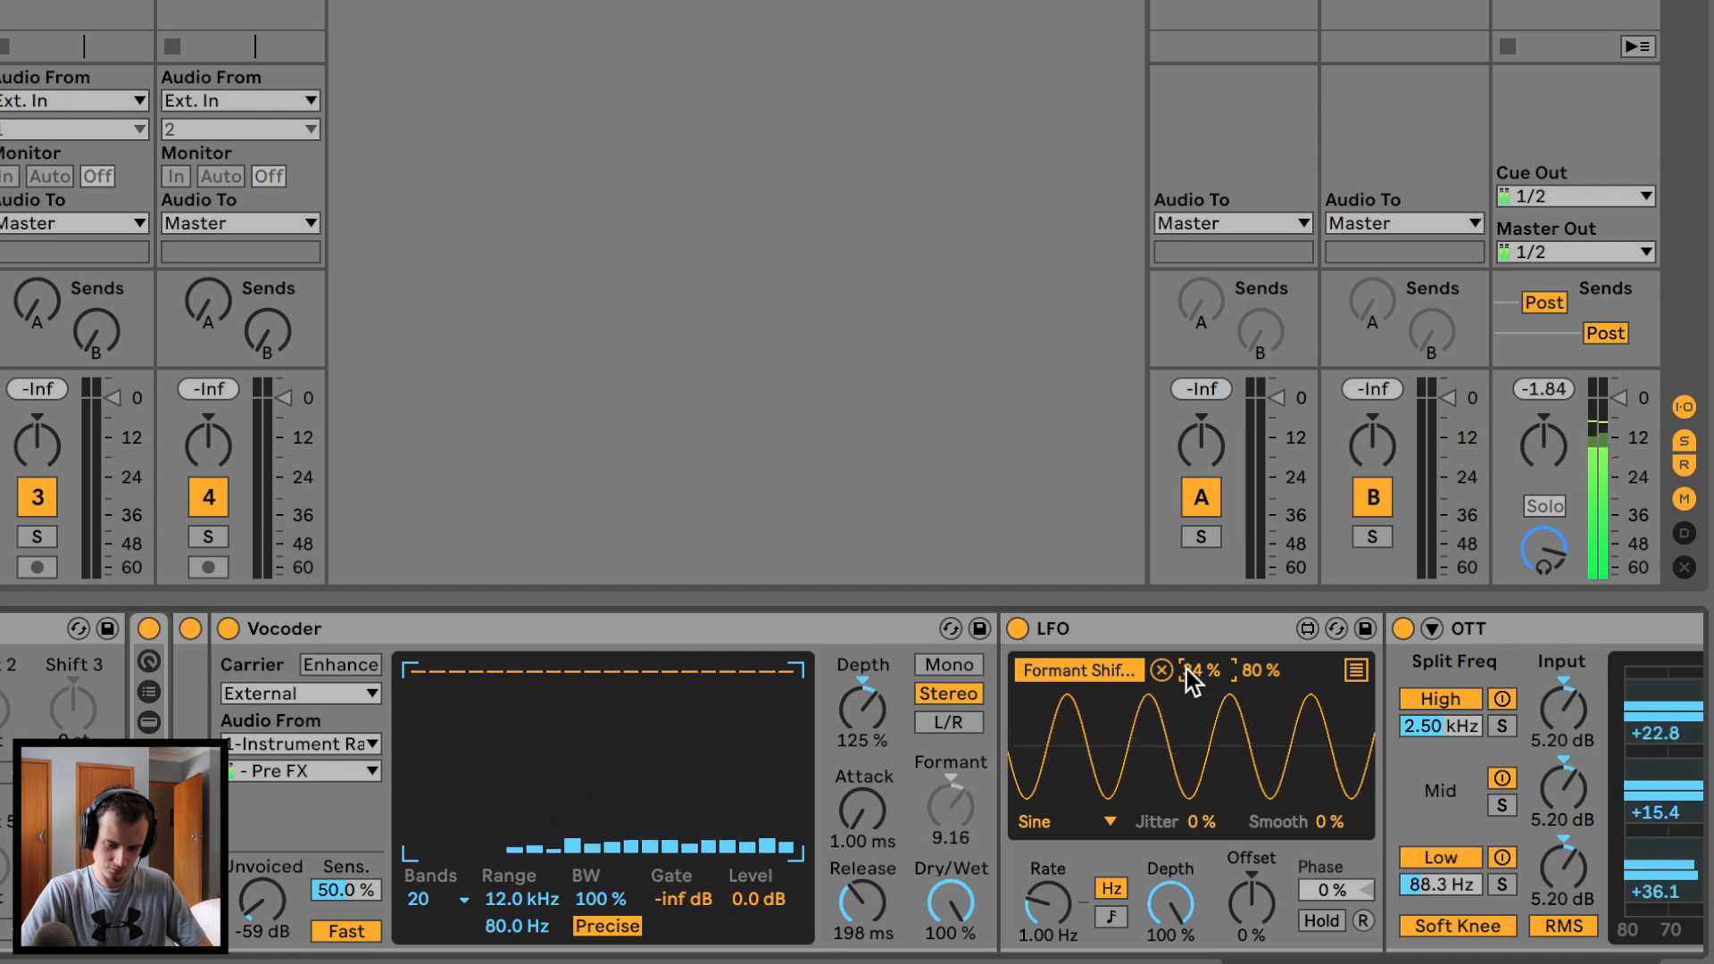
Change the LFO to a Random waveform at 1.82 Hz with smoothing at 100 %
mouse_move(1046, 906)
mouse_down()
mouse_move(1046, 883)
mouse_move(1046, 945)
mouse_move(1042, 918)
mouse_up()
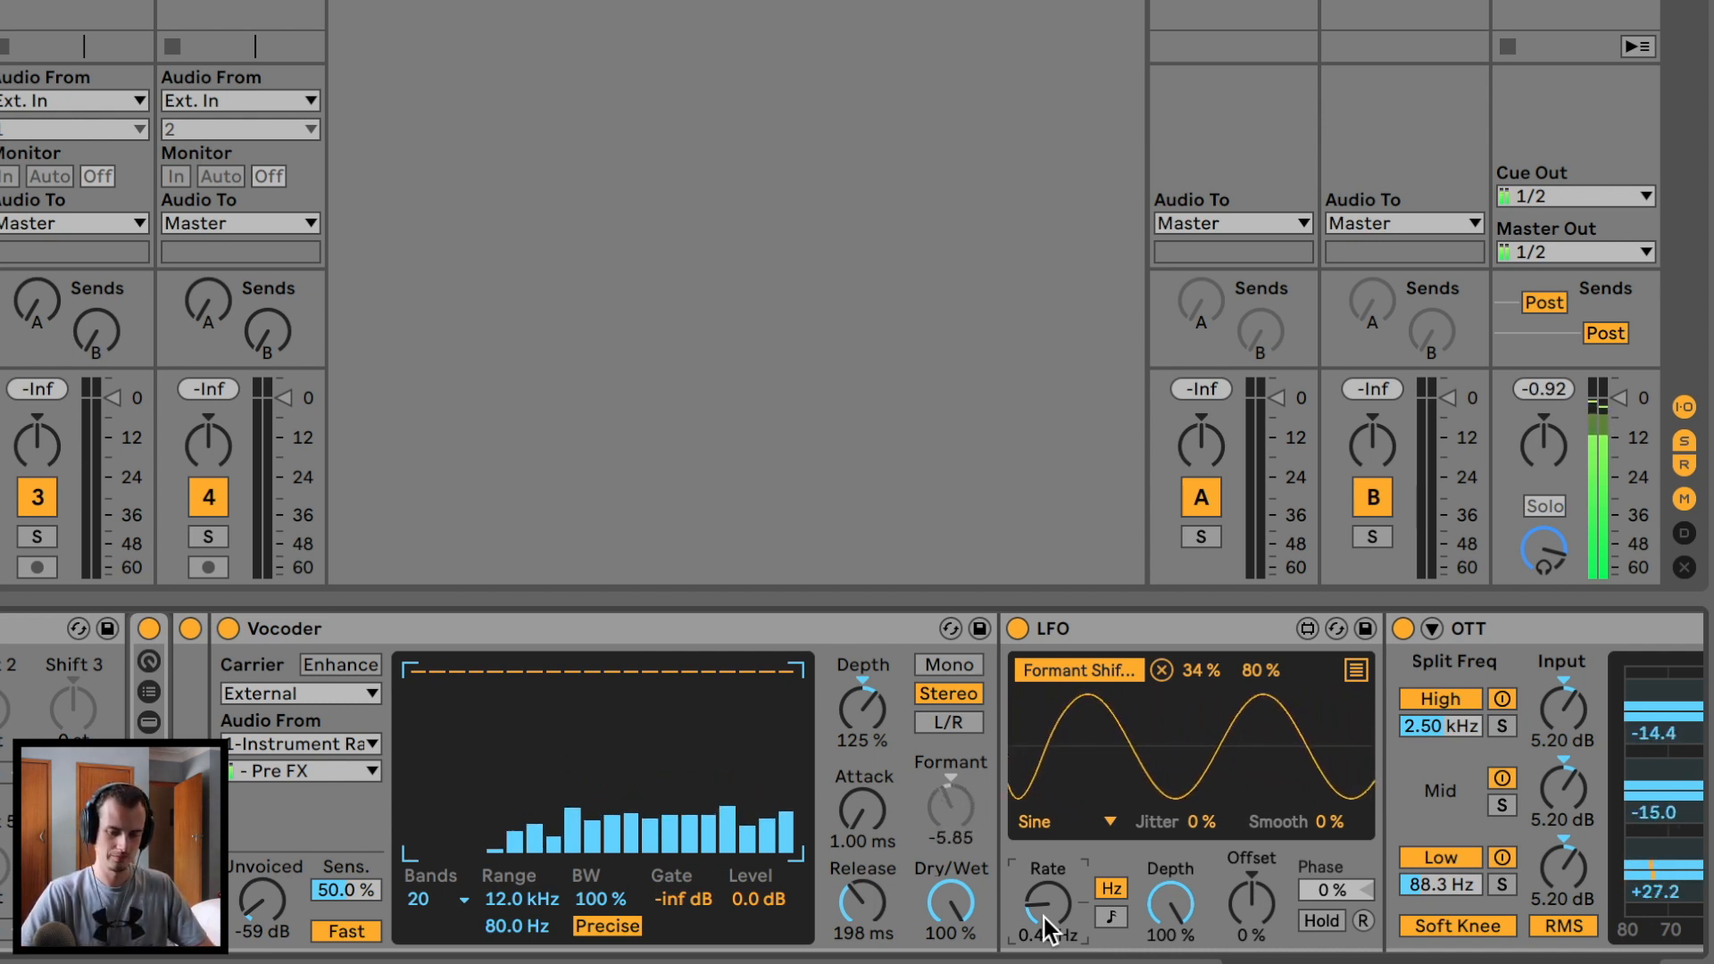
click(1058, 822)
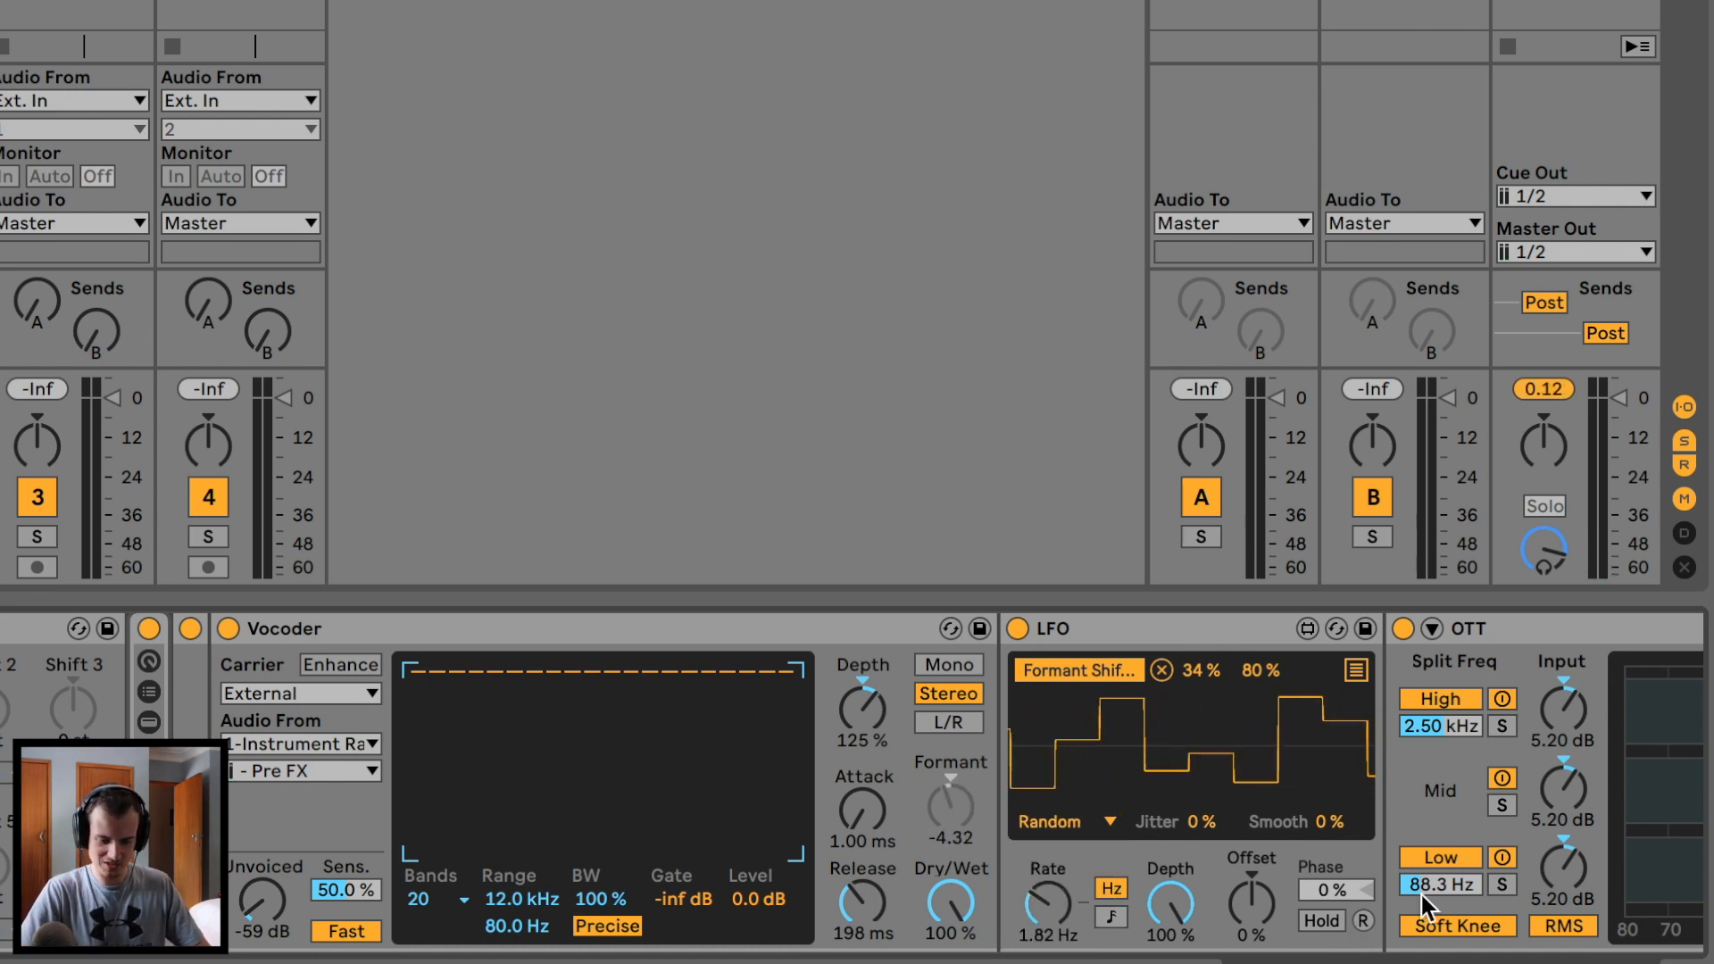
drag(1328, 822, 1328, 732)
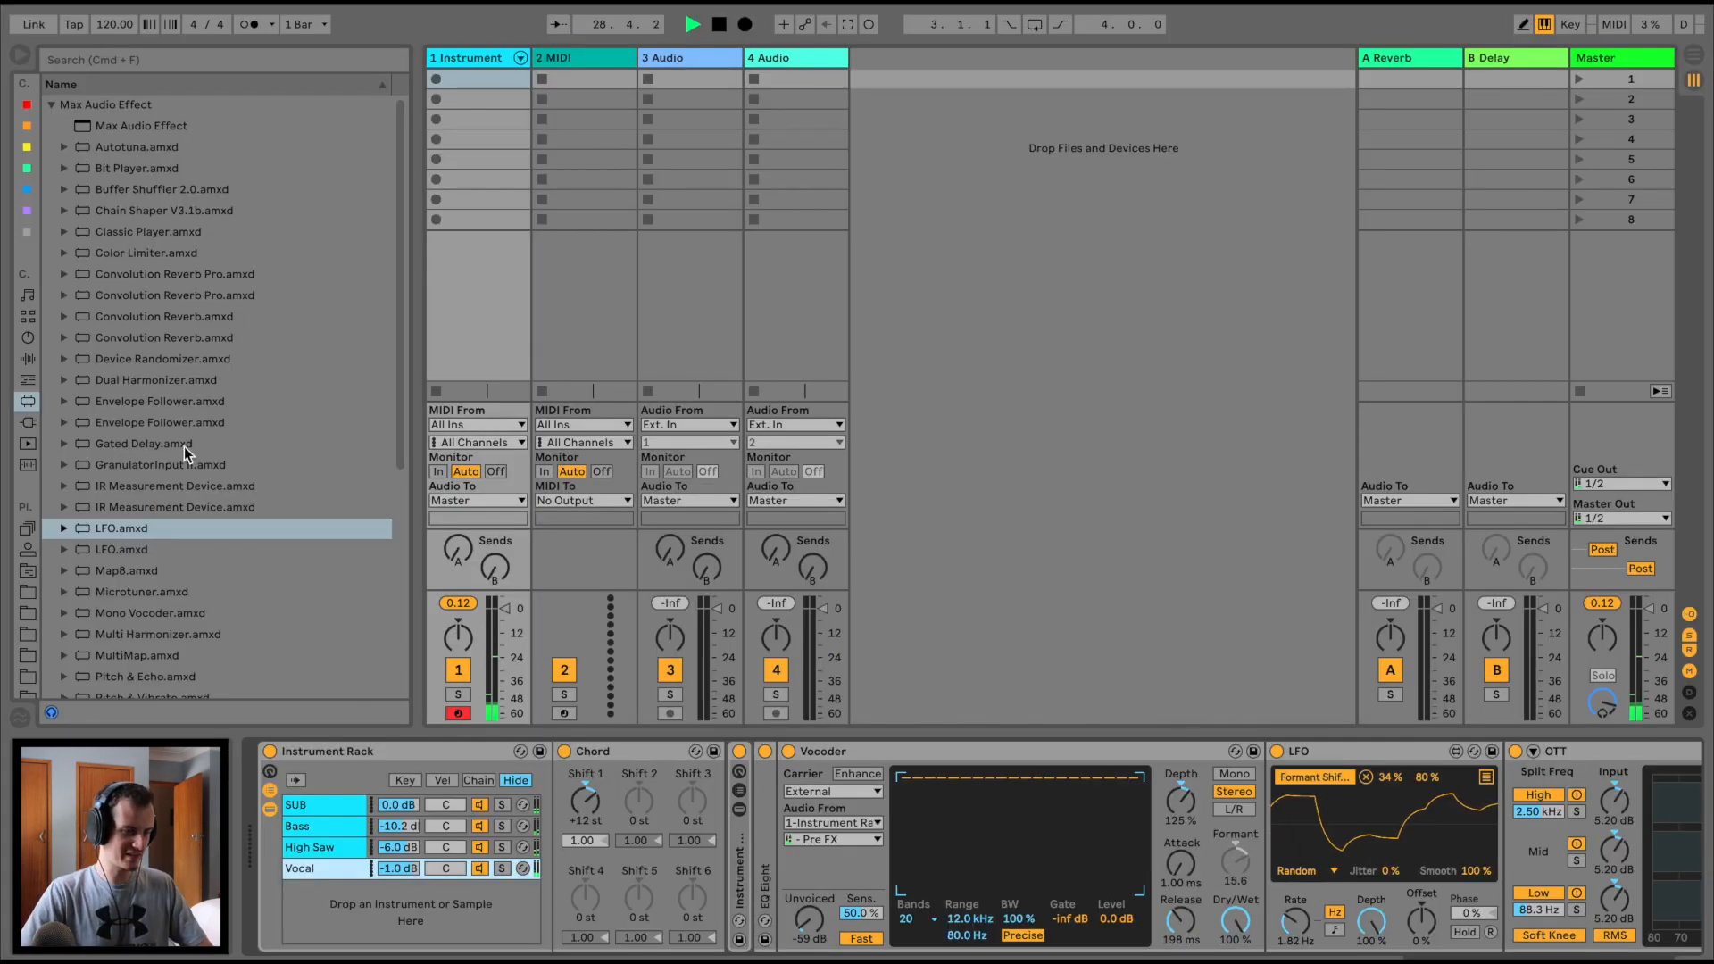
Add an empty Simpler to the Instrument Rack as a new chain and rename the chain Pluck
click(27, 339)
drag(103, 295, 316, 902)
key(super+r)
text(Pluck)
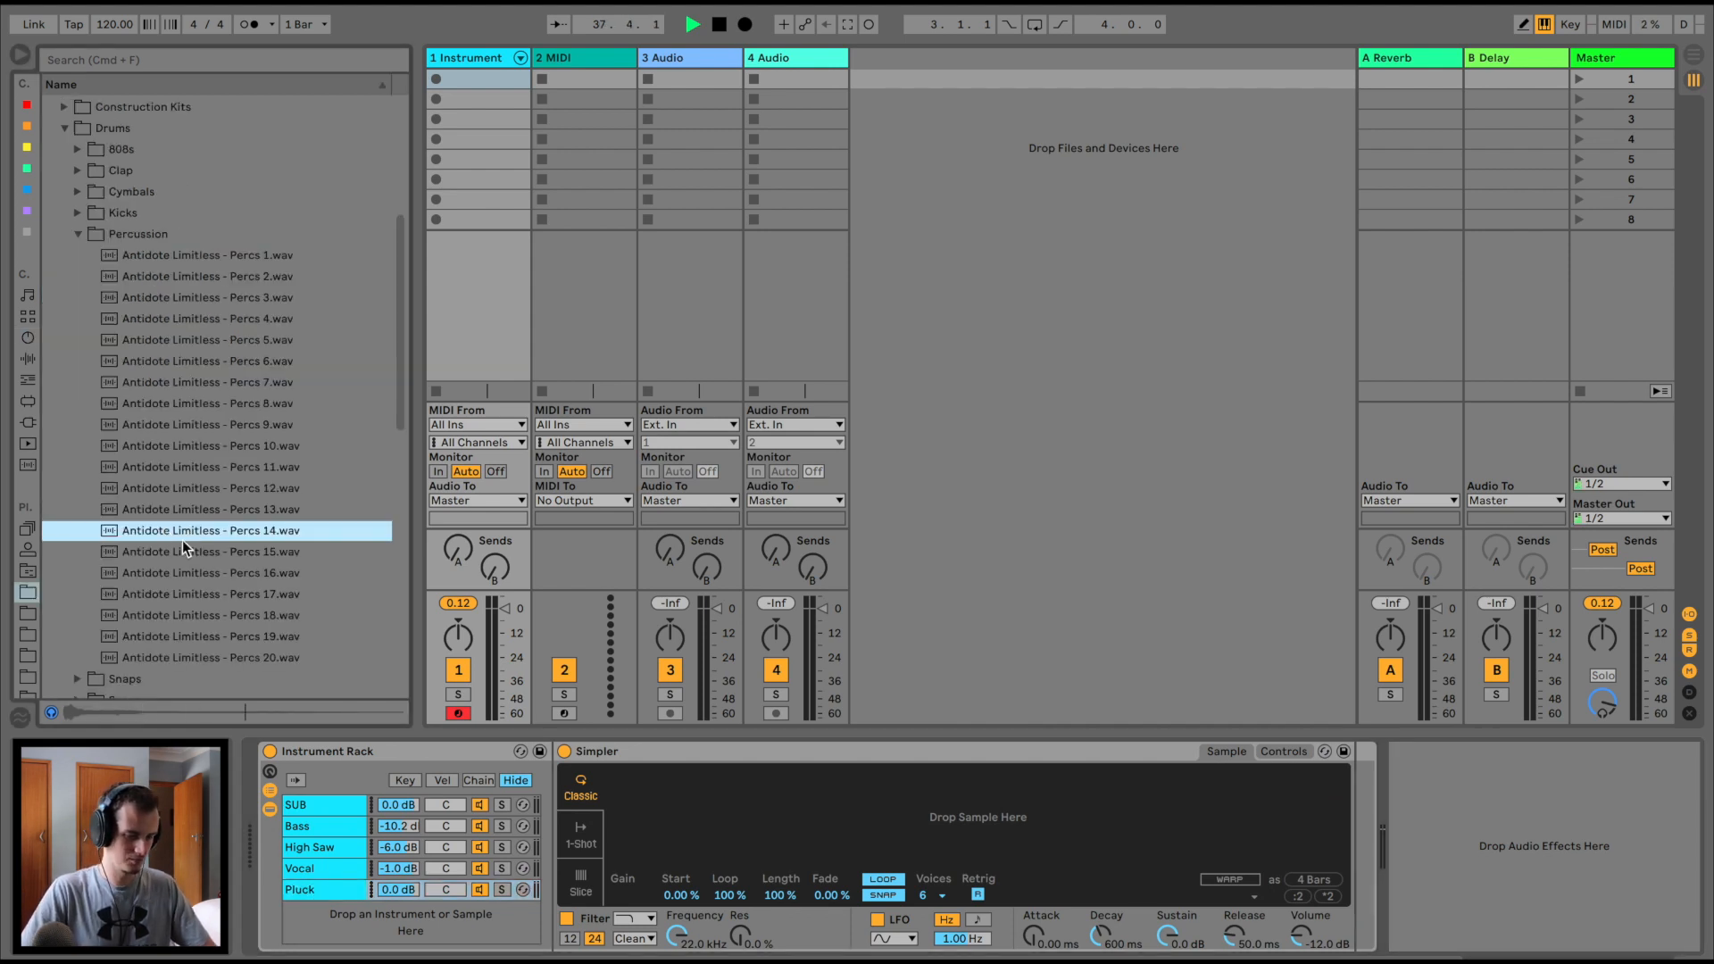
Load Antidote Limitless - Percs 14.wav into the Pluck chain's Simpler and raise the chain volume to 6.0 dB
click(191, 546)
click(200, 535)
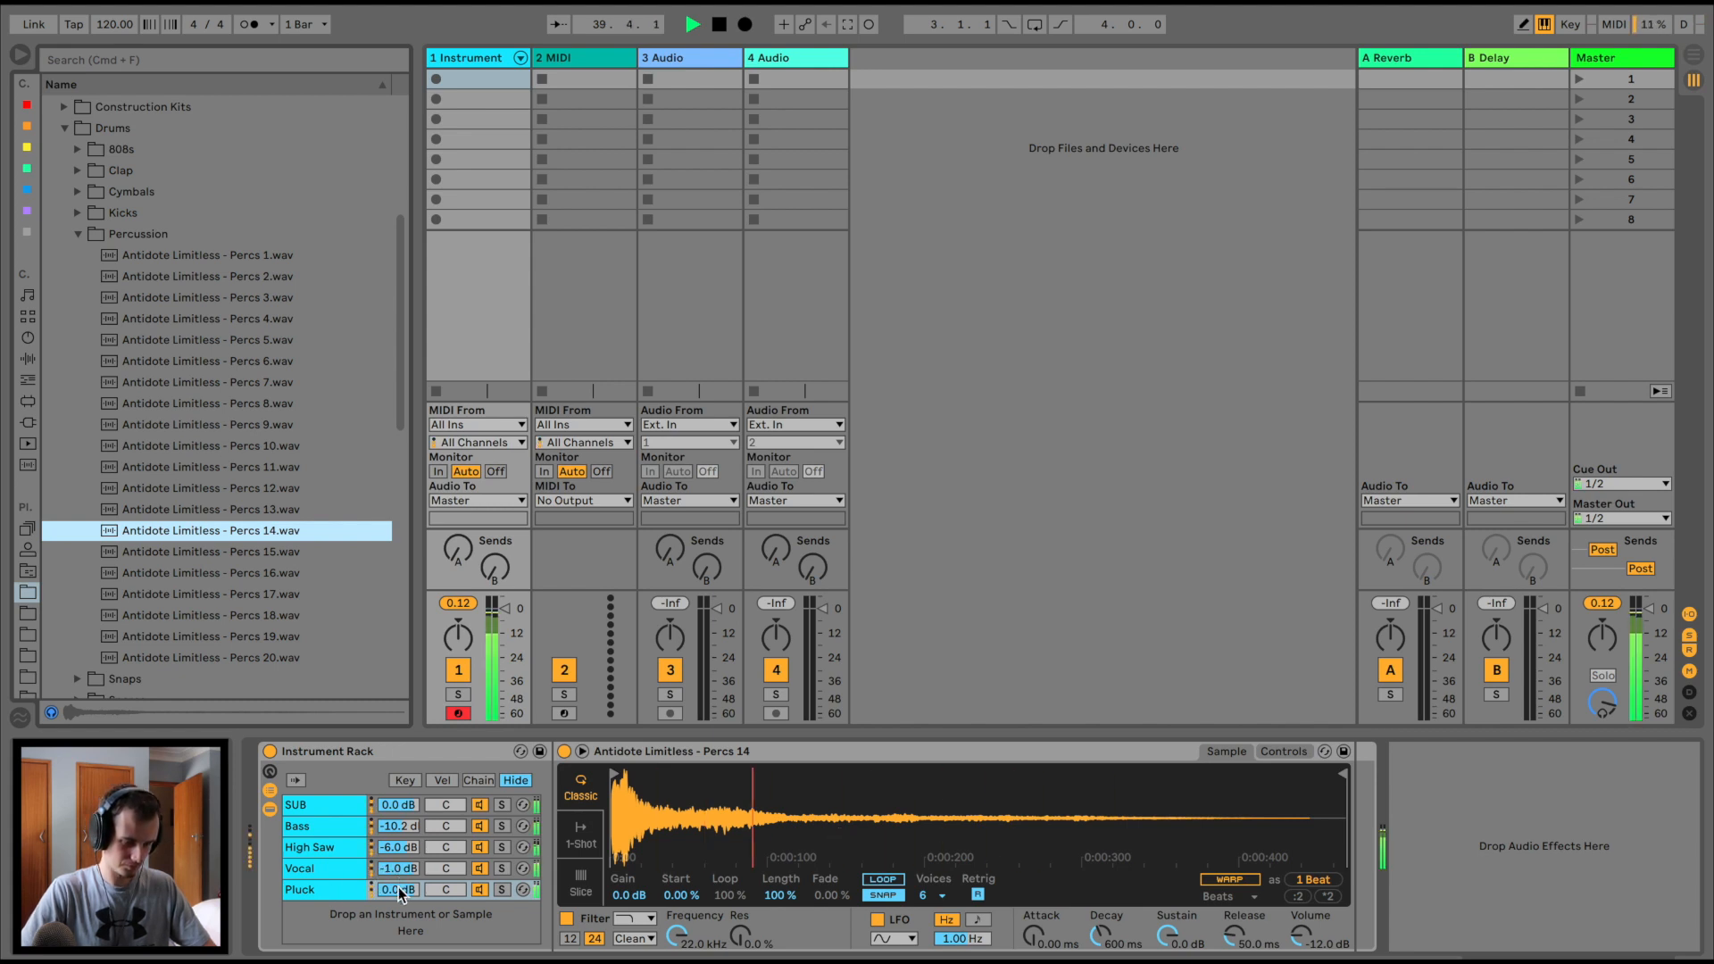
drag(398, 889, 398, 848)
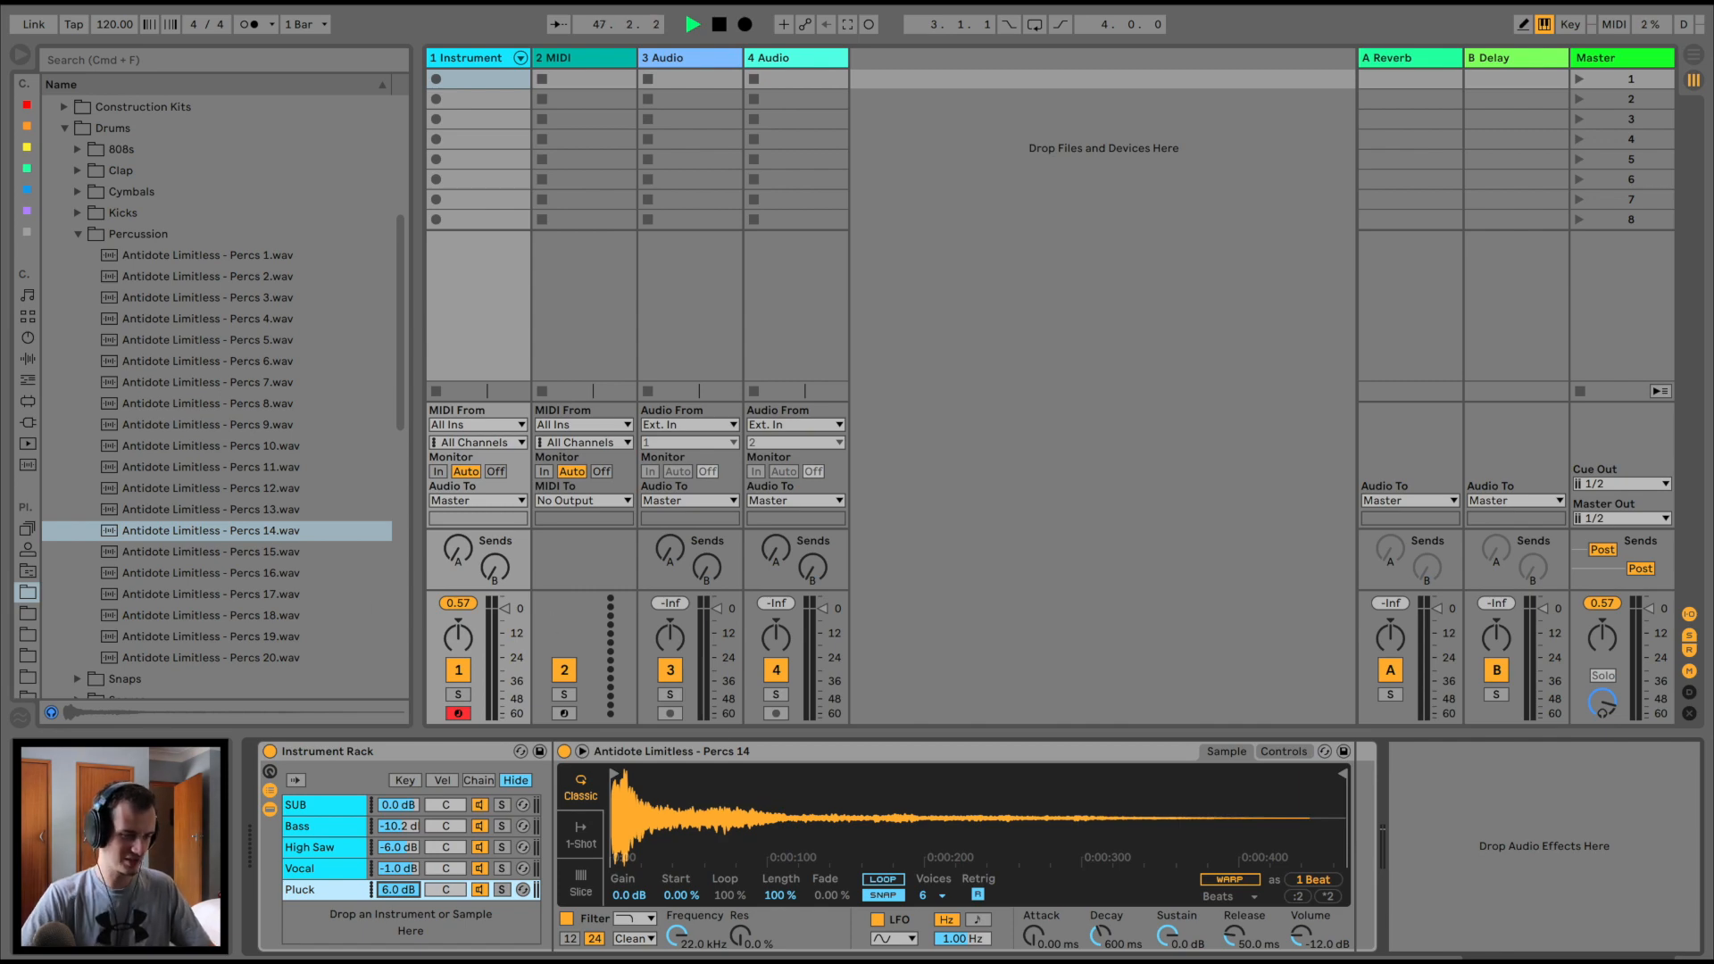
Add a Delay audio effect after the Simpler on the Pluck chain
click(32, 364)
scroll(120, 316, up, 1)
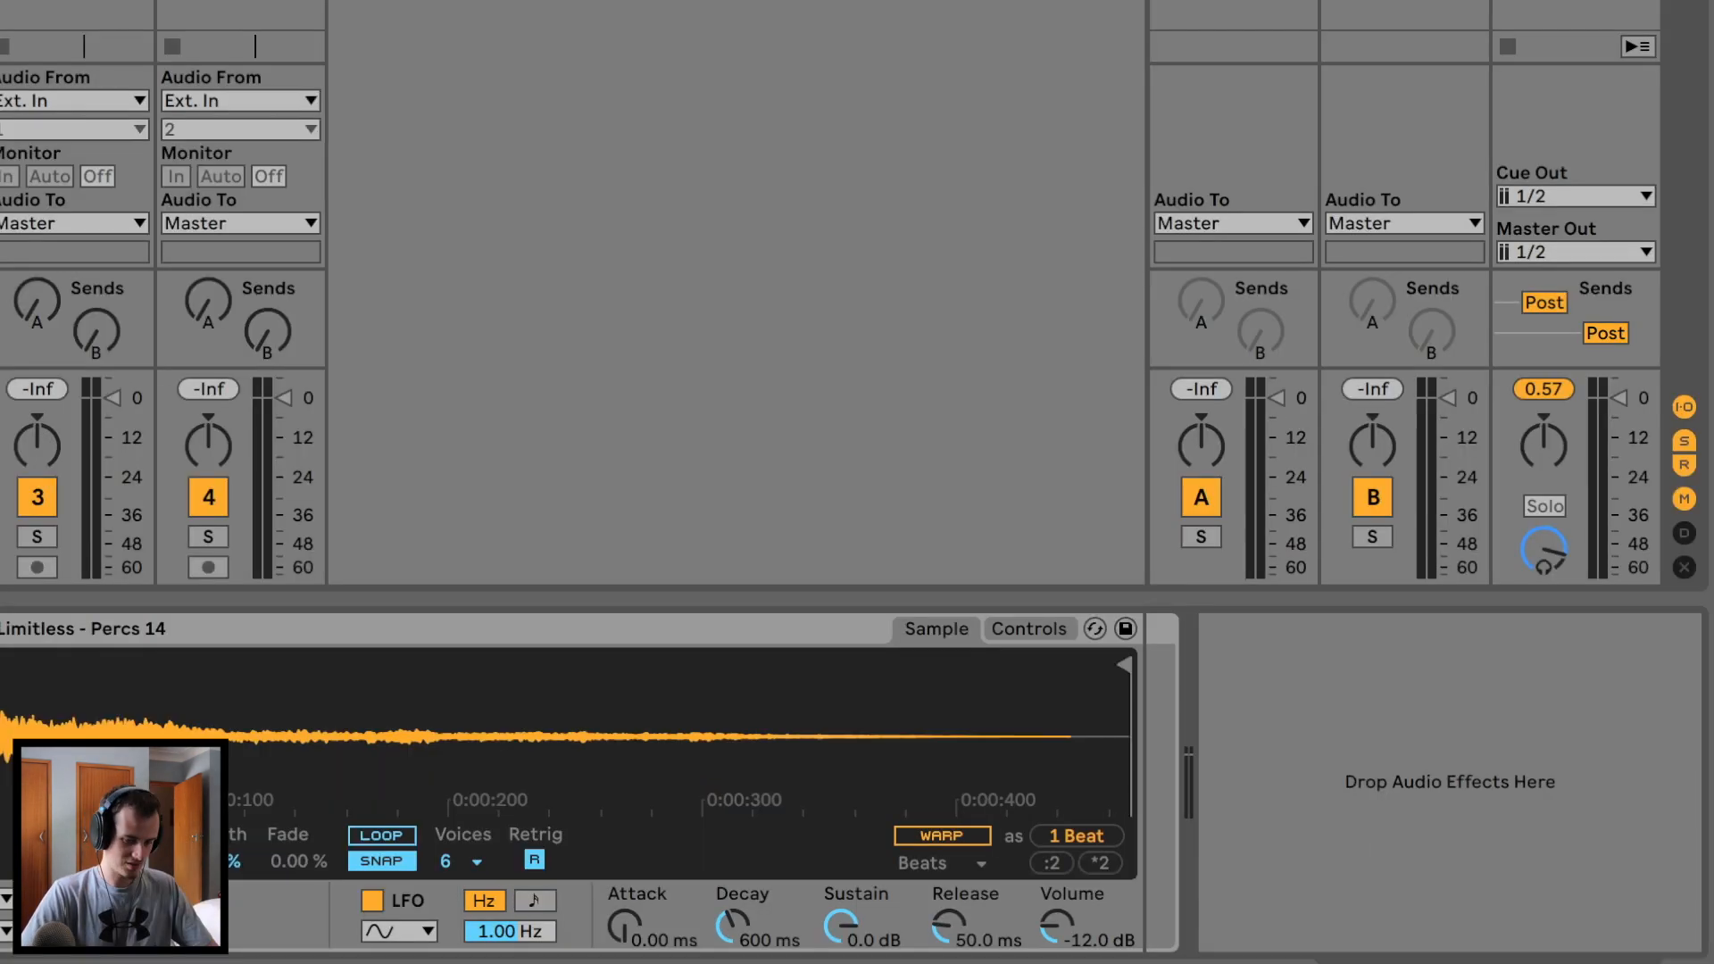
double_click(97, 95)
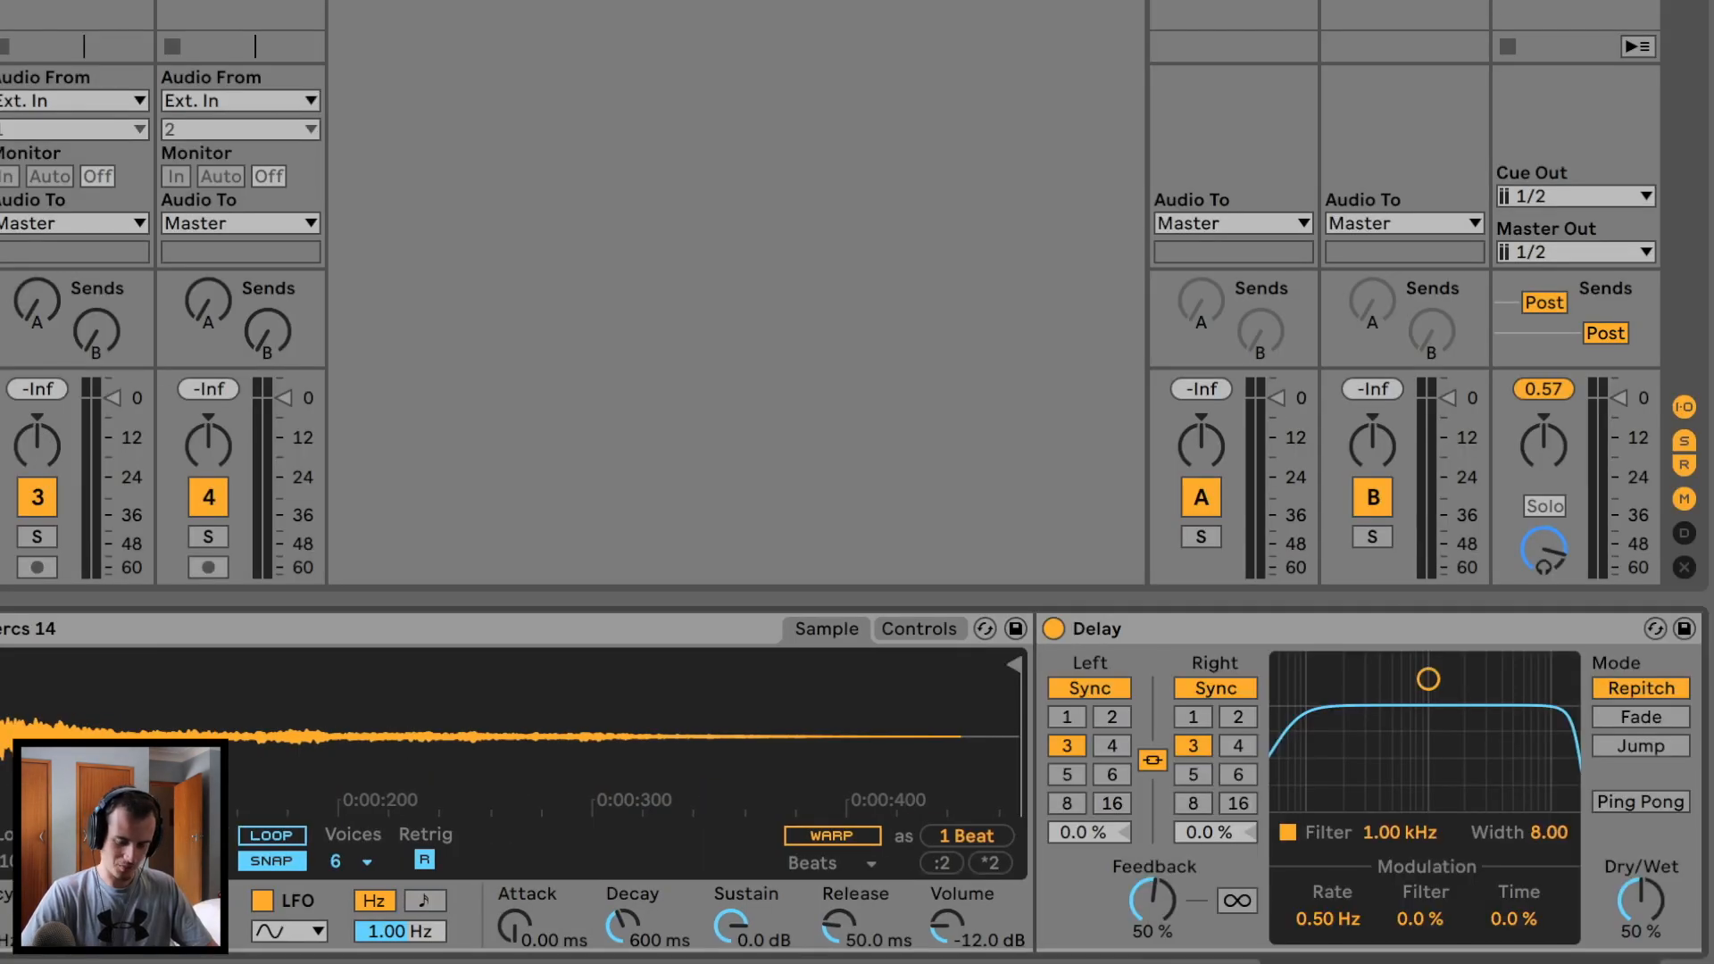
Switch the Pluck chain's Delay to Time mode with dry/wet at 100 %, and set its filter to 1.94 kHz with width 8.78
click(1218, 690)
drag(1215, 750, 1215, 857)
drag(1640, 900, 1640, 847)
drag(1454, 734, 1484, 722)
drag(1458, 665, 1460, 666)
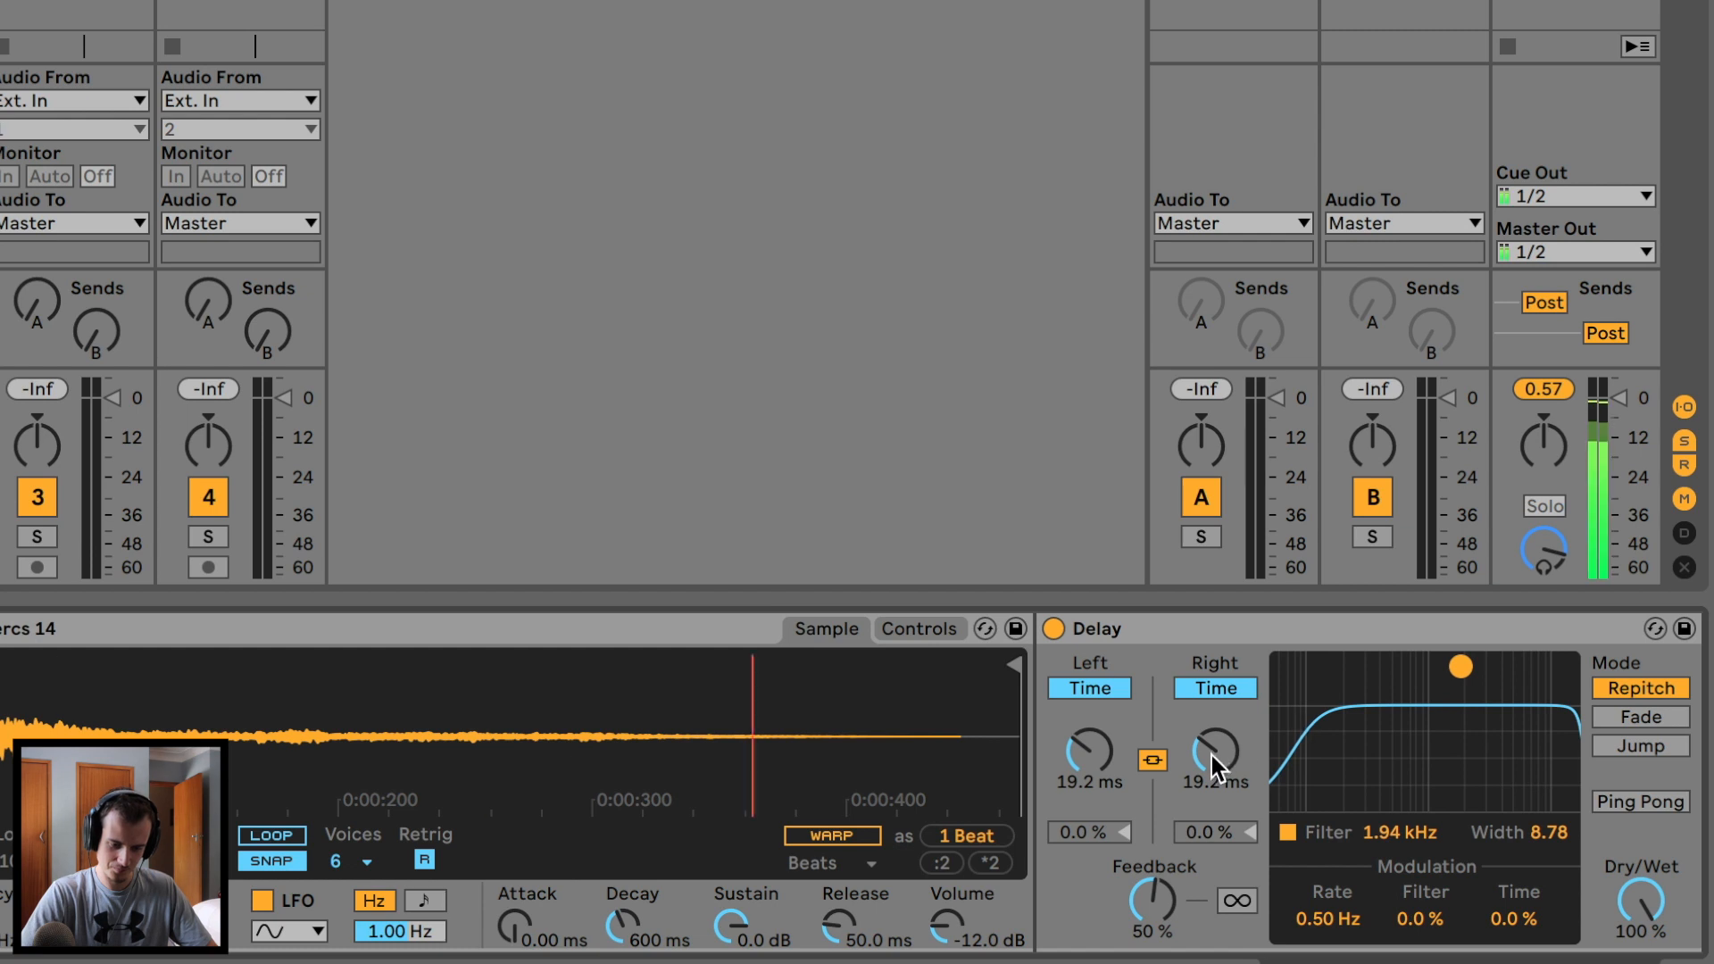
Set the Delay's feedback to 0 % and its linked left and right delay times to 17.1 ms
drag(1213, 759, 1215, 691)
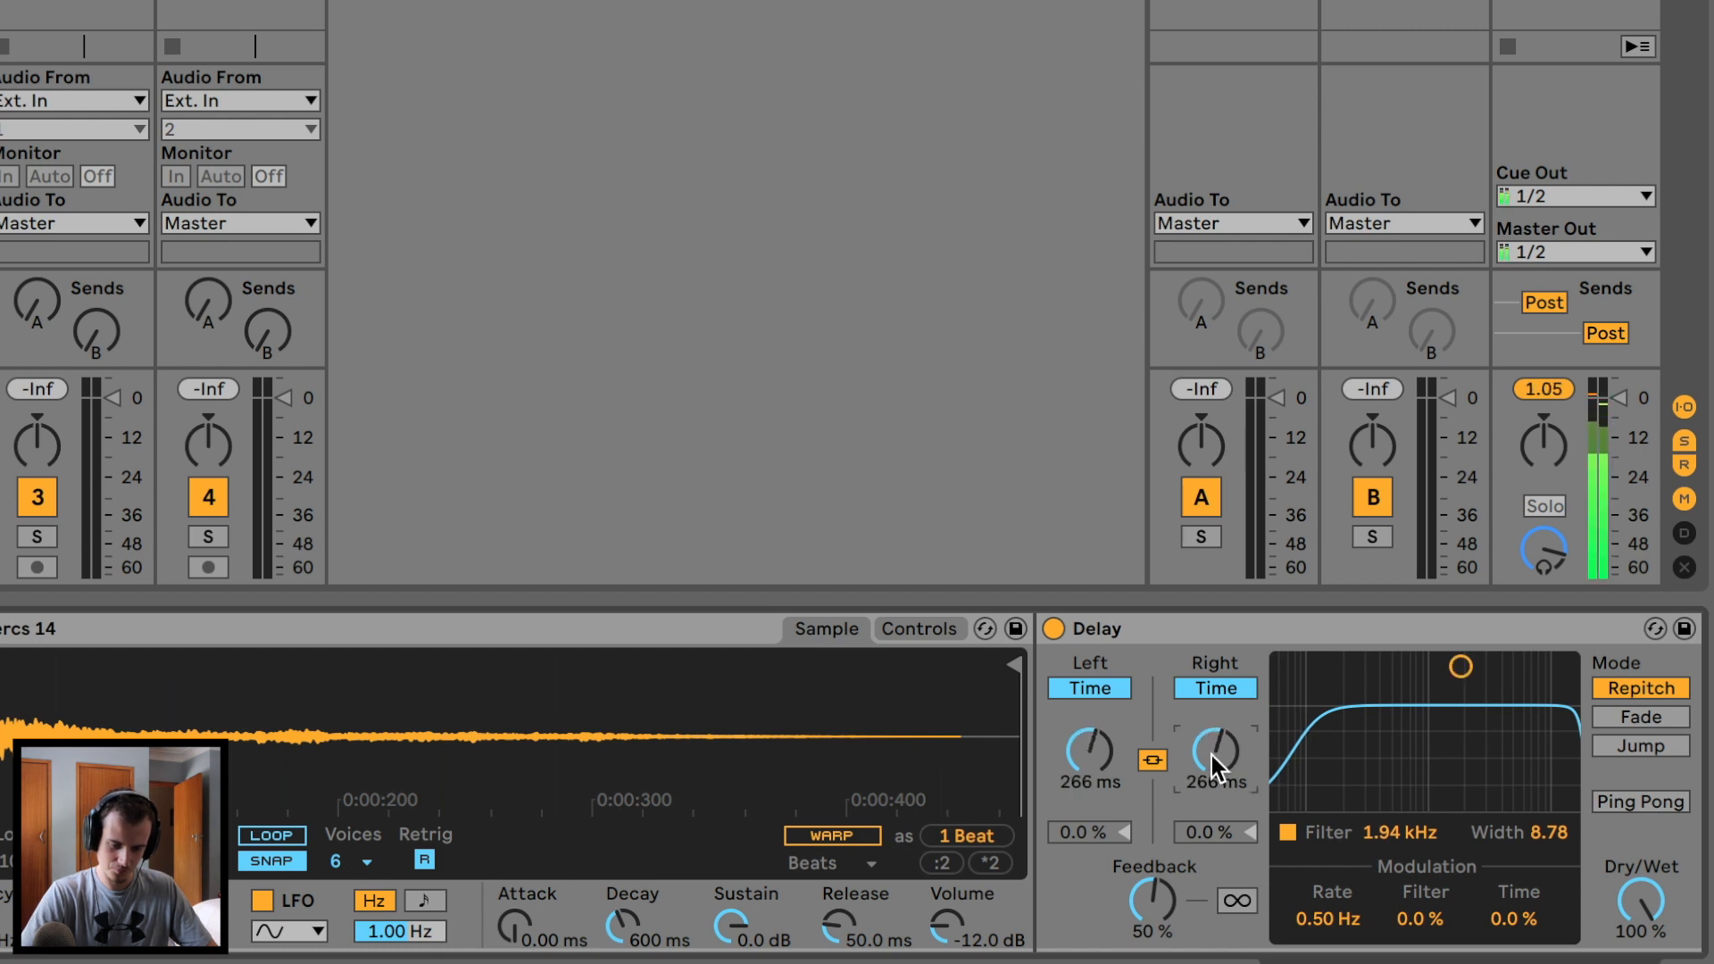
drag(1151, 897, 1148, 909)
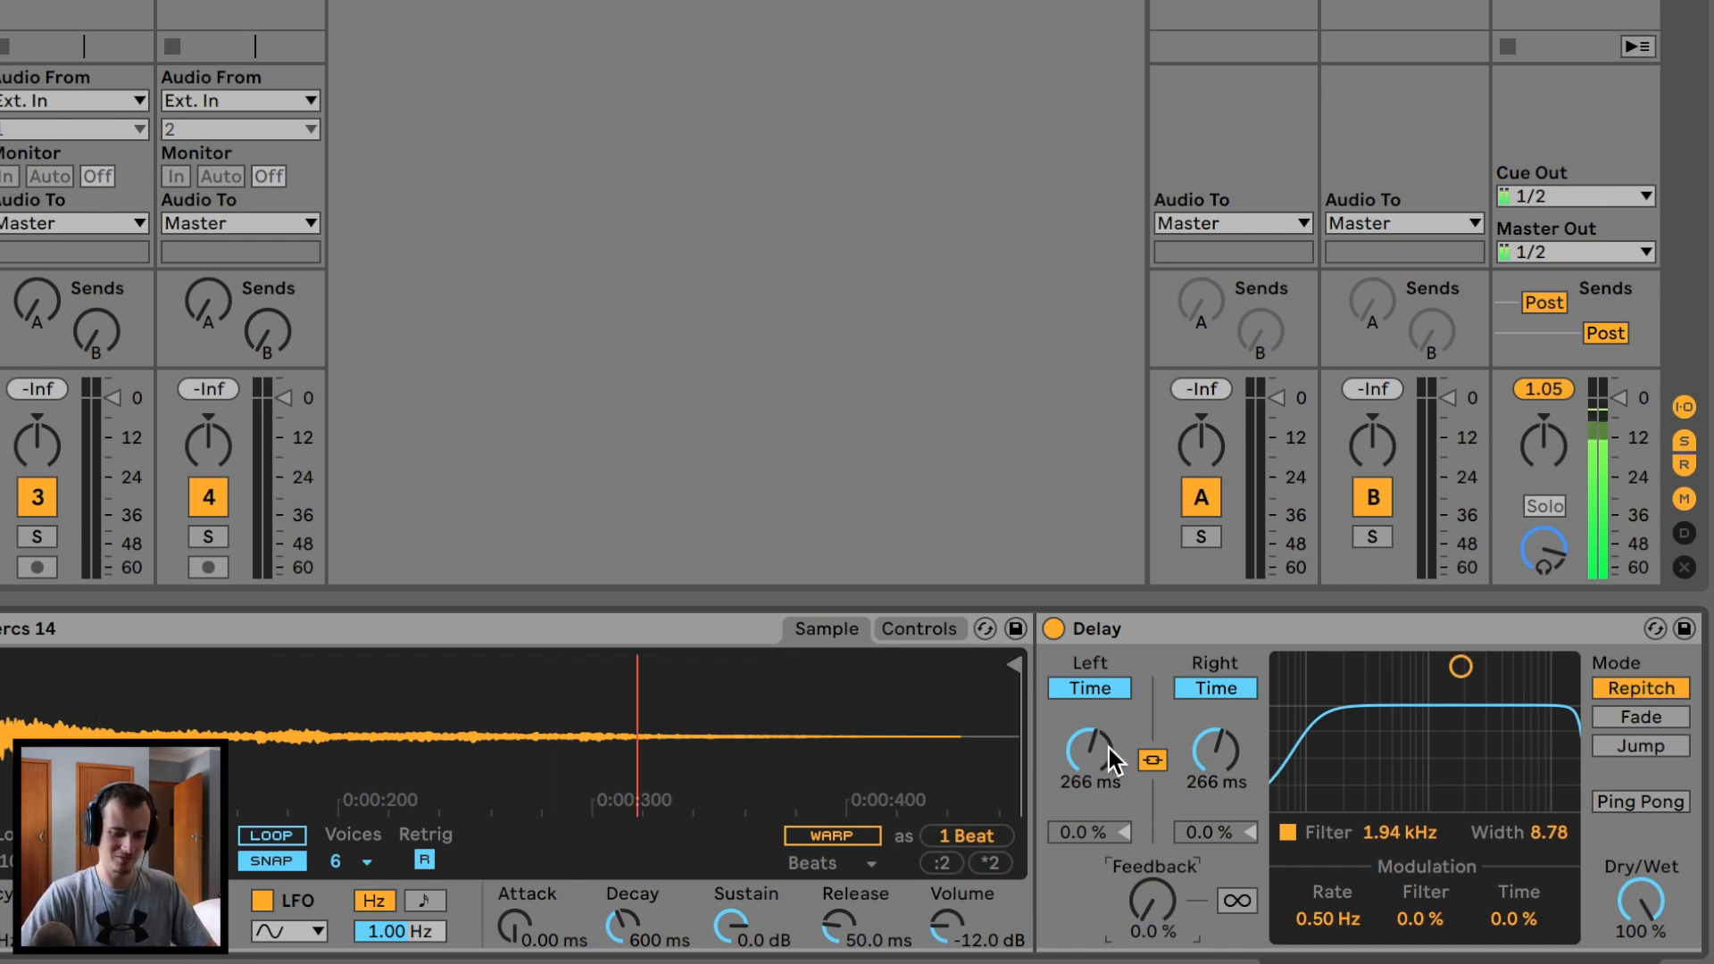
drag(1108, 748, 1109, 834)
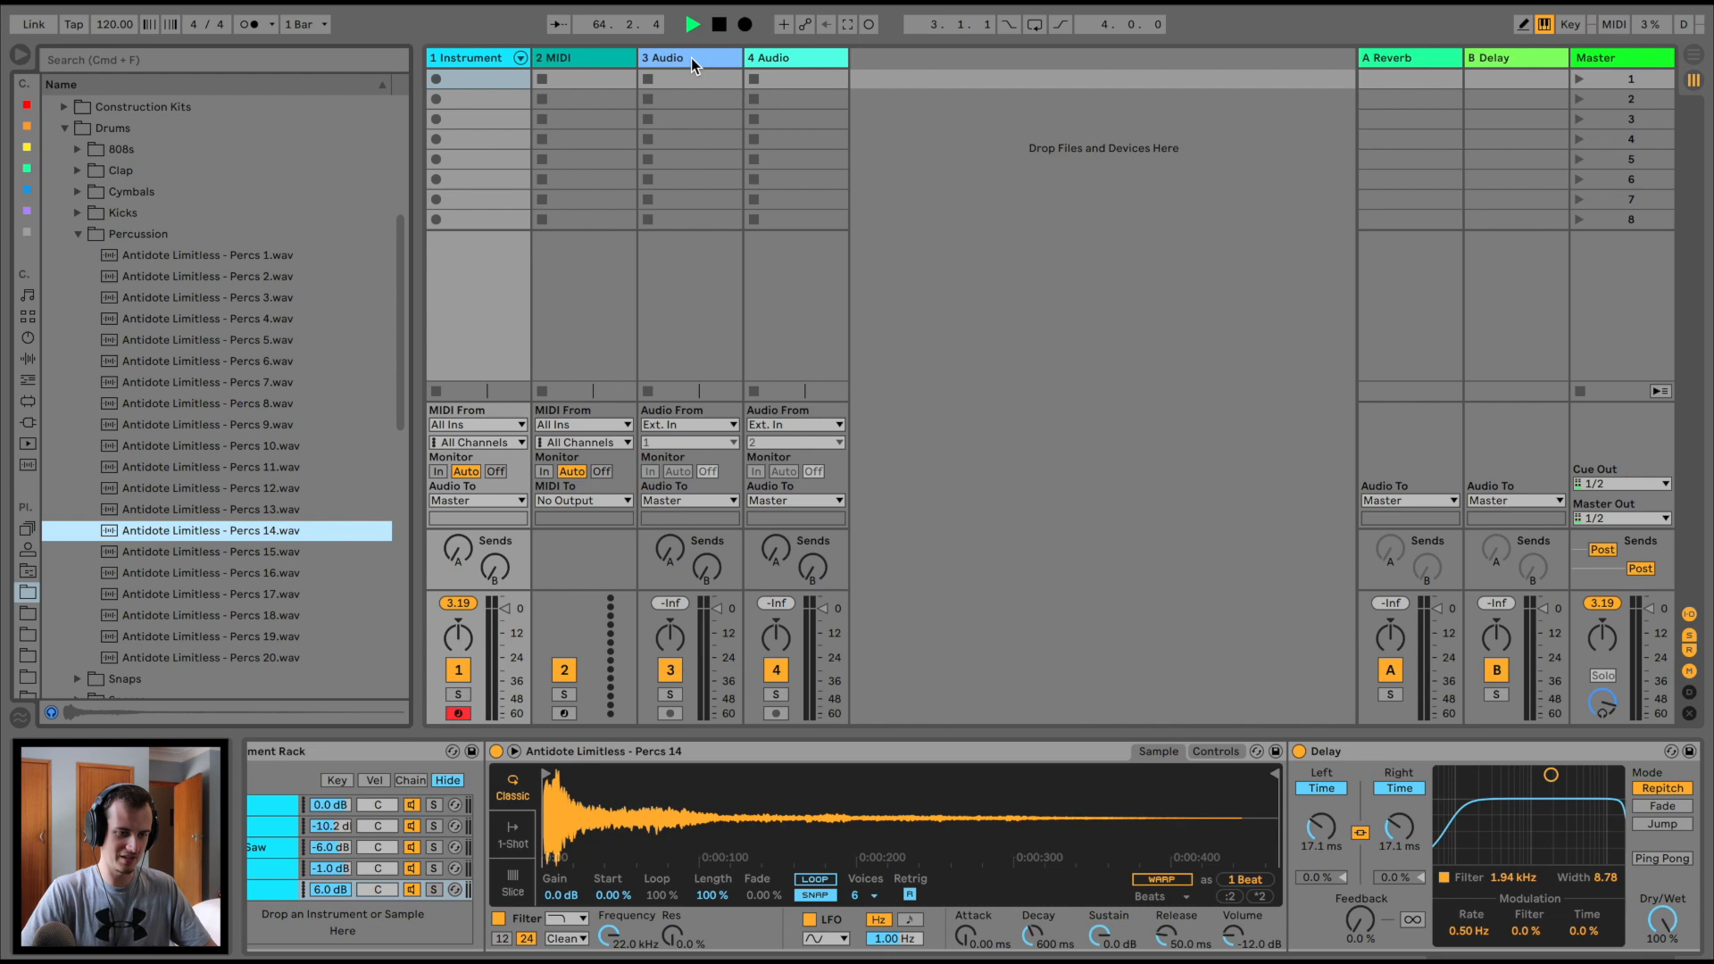
Stop playback, place Antidote Limitless - Percs 14.wav on the 4 Audio track in Arrangement View, and solo that track
click(691, 57)
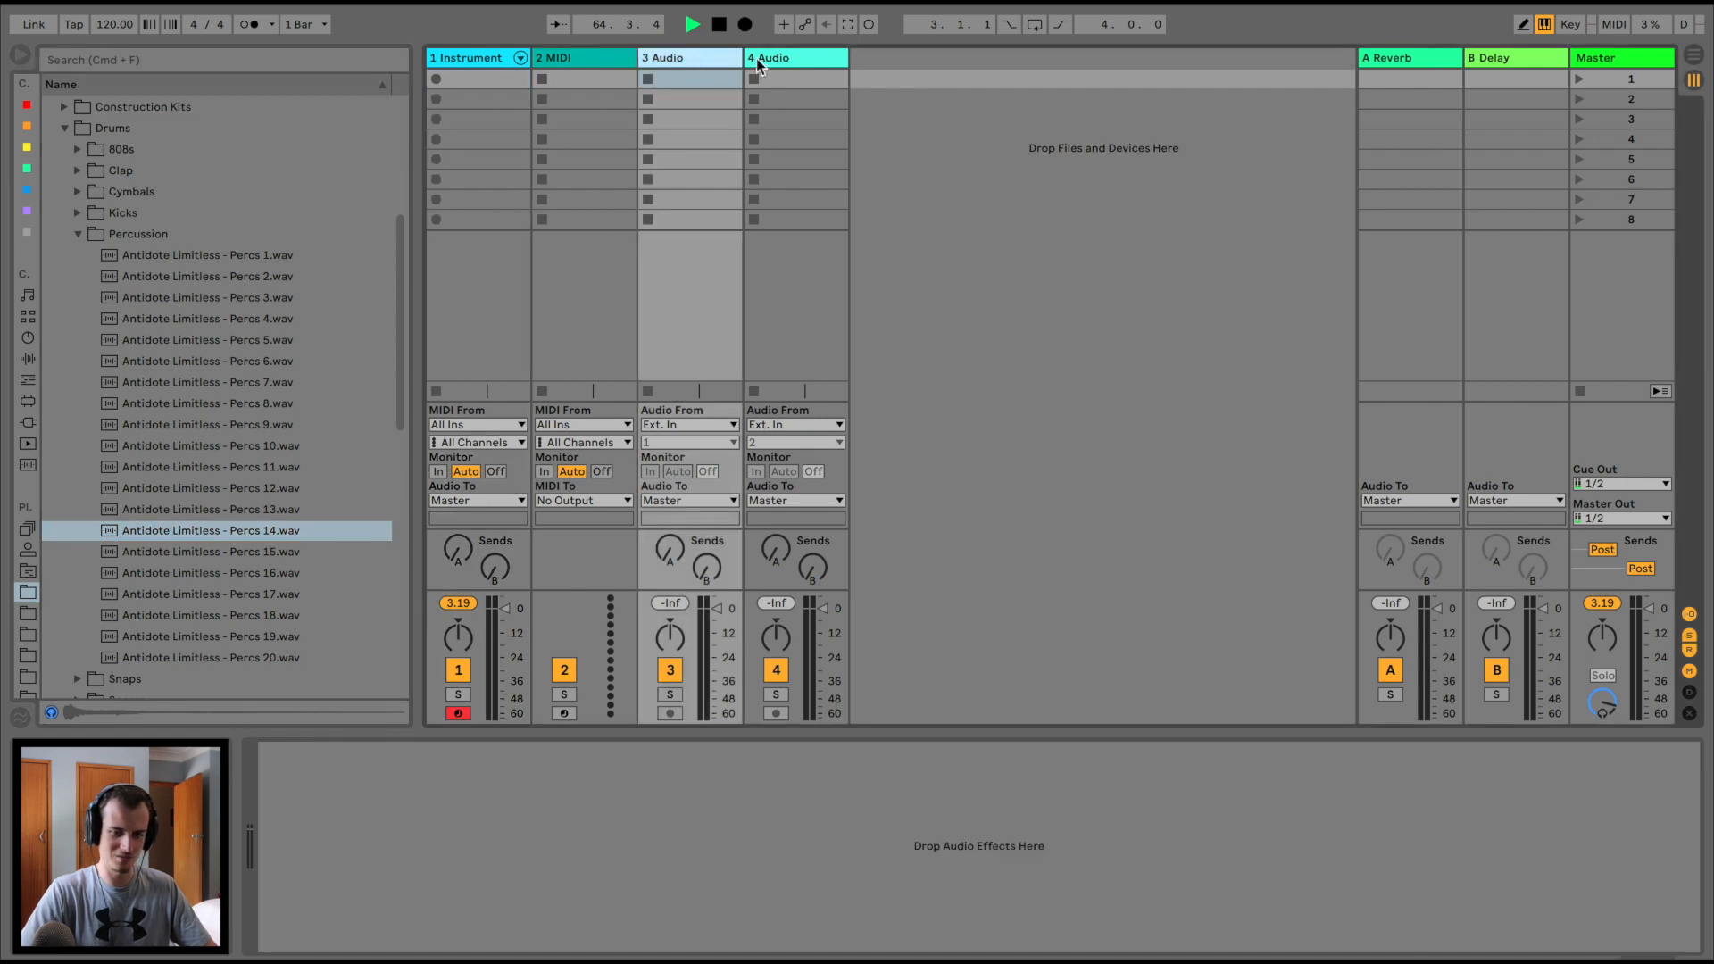
key(space)
click(1693, 56)
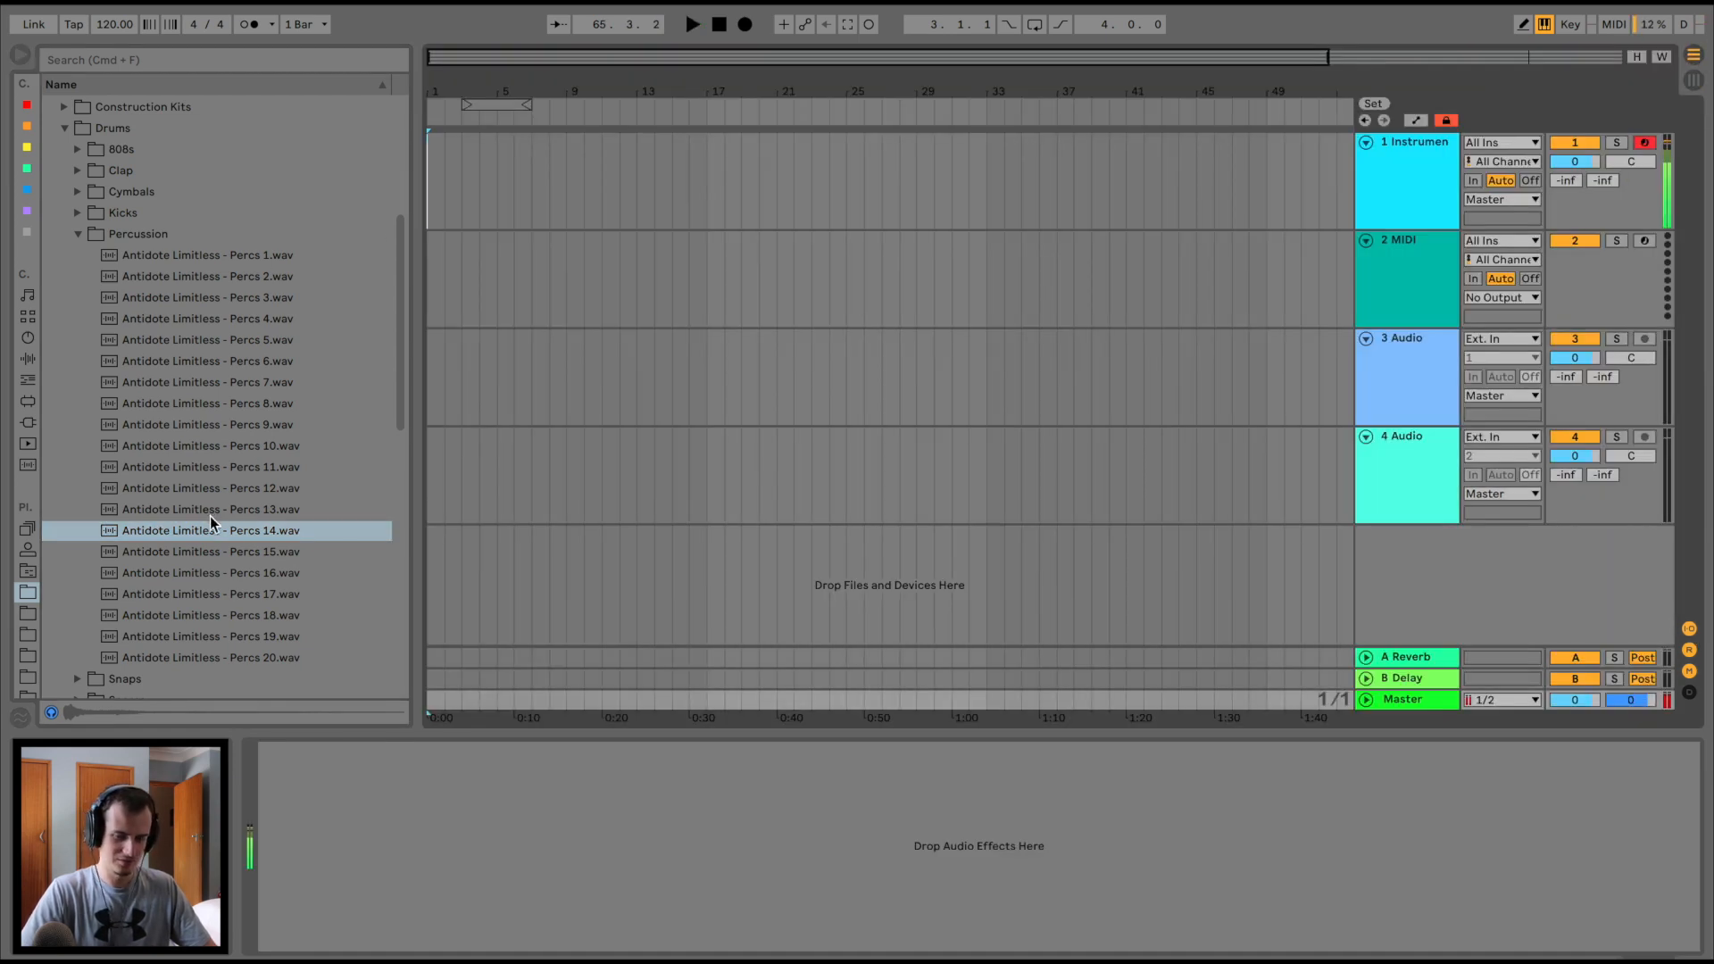
drag(428, 86, 428, 223)
drag(190, 540, 773, 459)
key(plus)
key(plus)
key(plus)
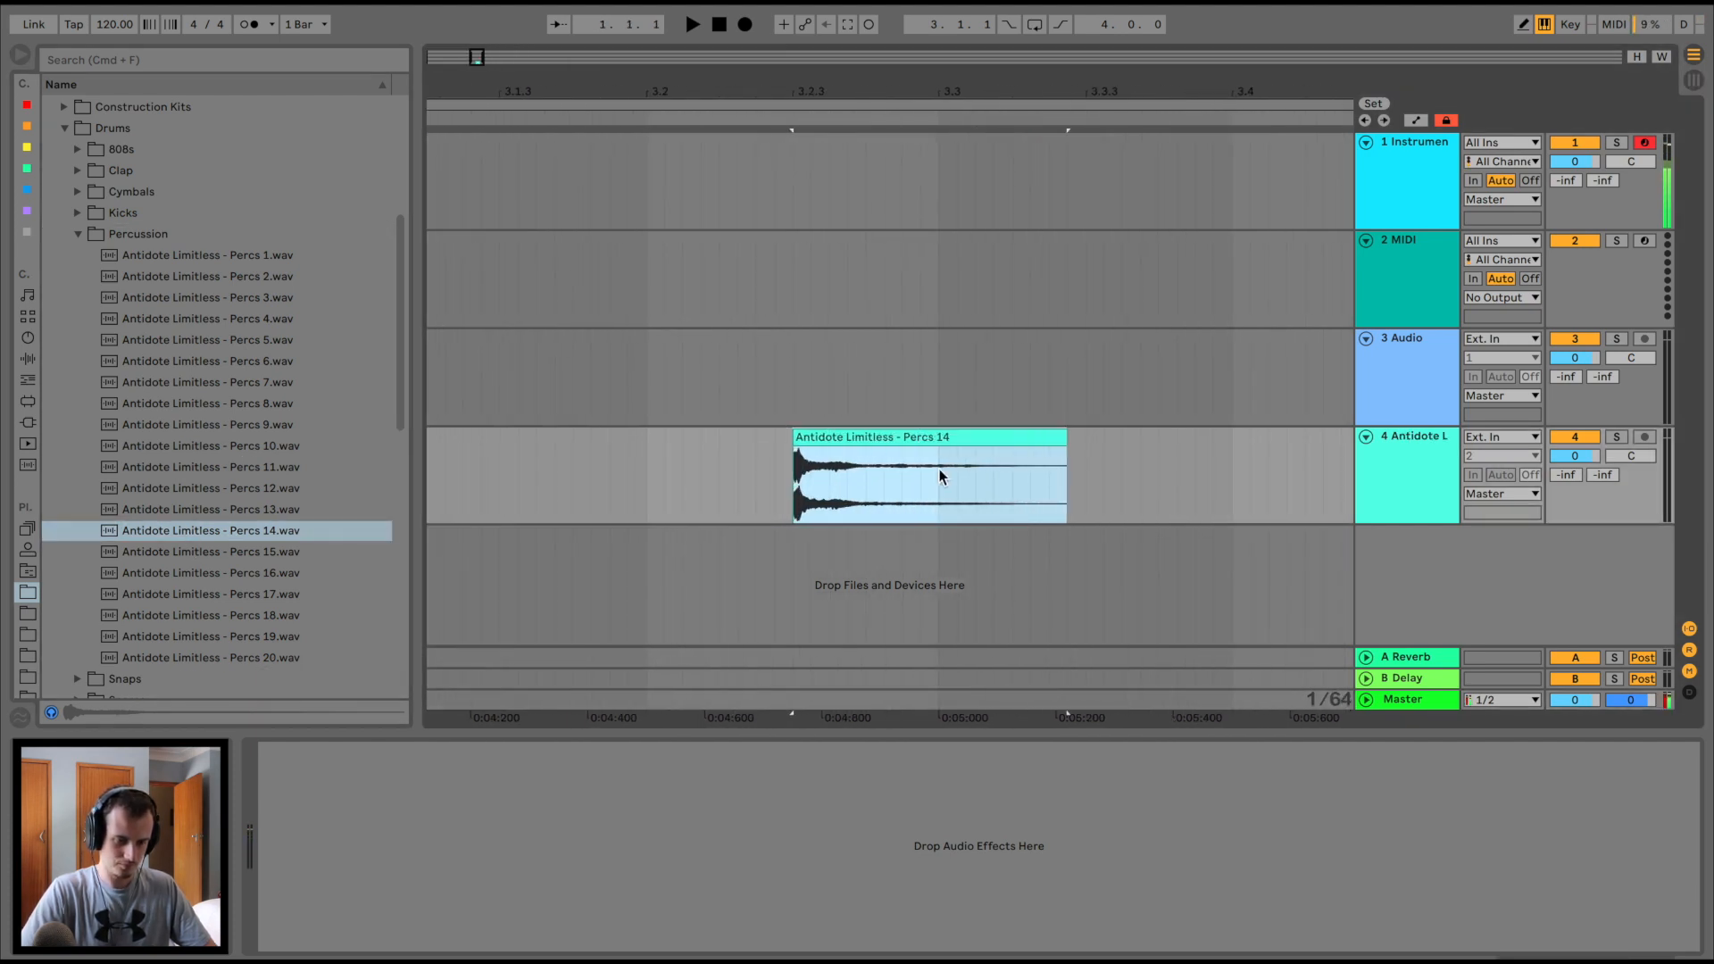
click(1615, 437)
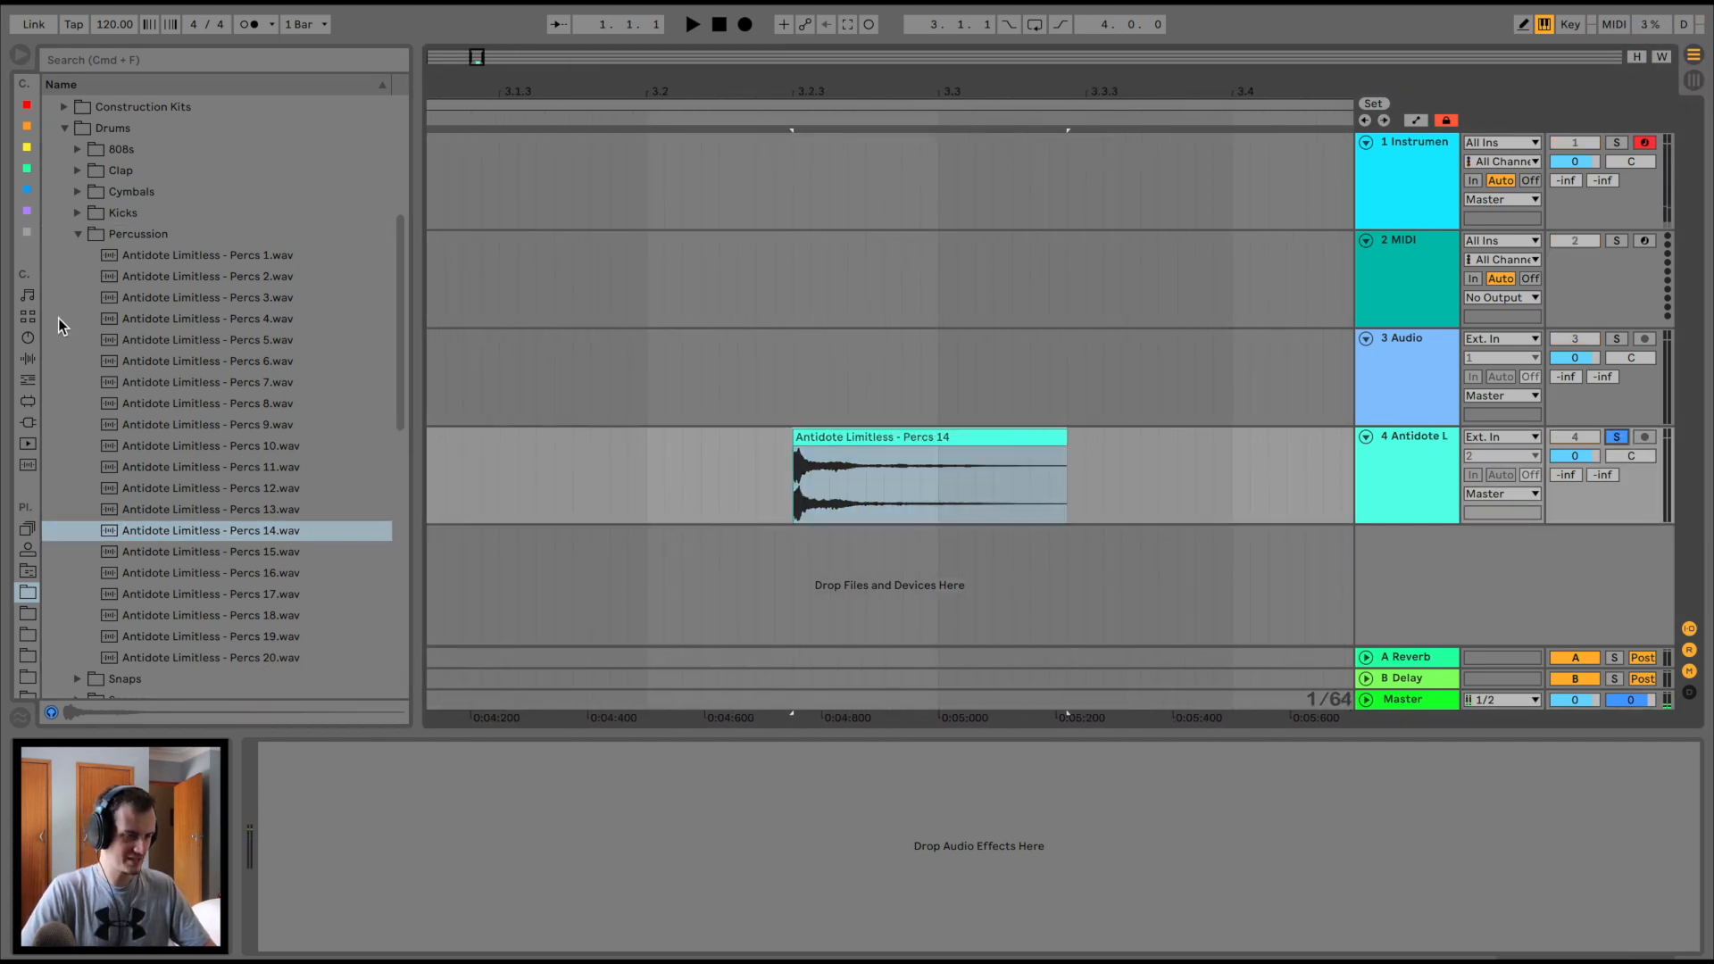
Add a Tuner to the Percs 14 audio track and give the clip a short fade-in
click(28, 358)
scroll(125, 545, down, 5)
drag(99, 623, 829, 464)
click(795, 464)
key(space)
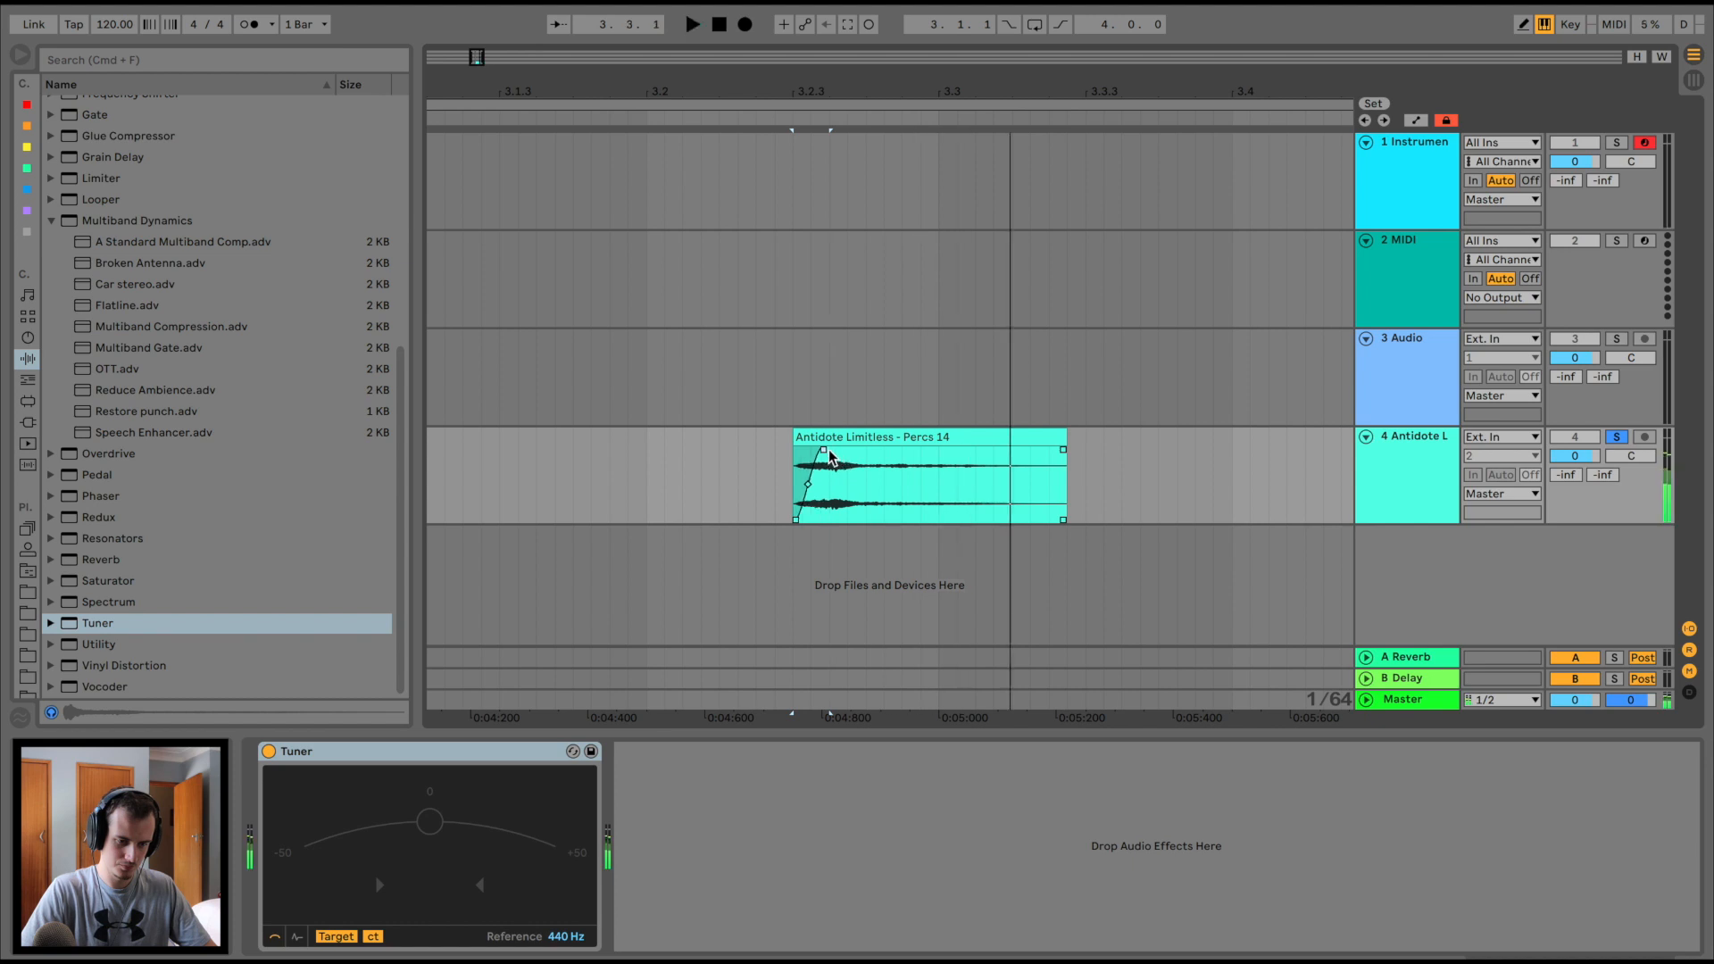
Raise the Percs 14 clip's gain to 9.69 dB and play it through the Tuner
click(908, 437)
double_click(908, 438)
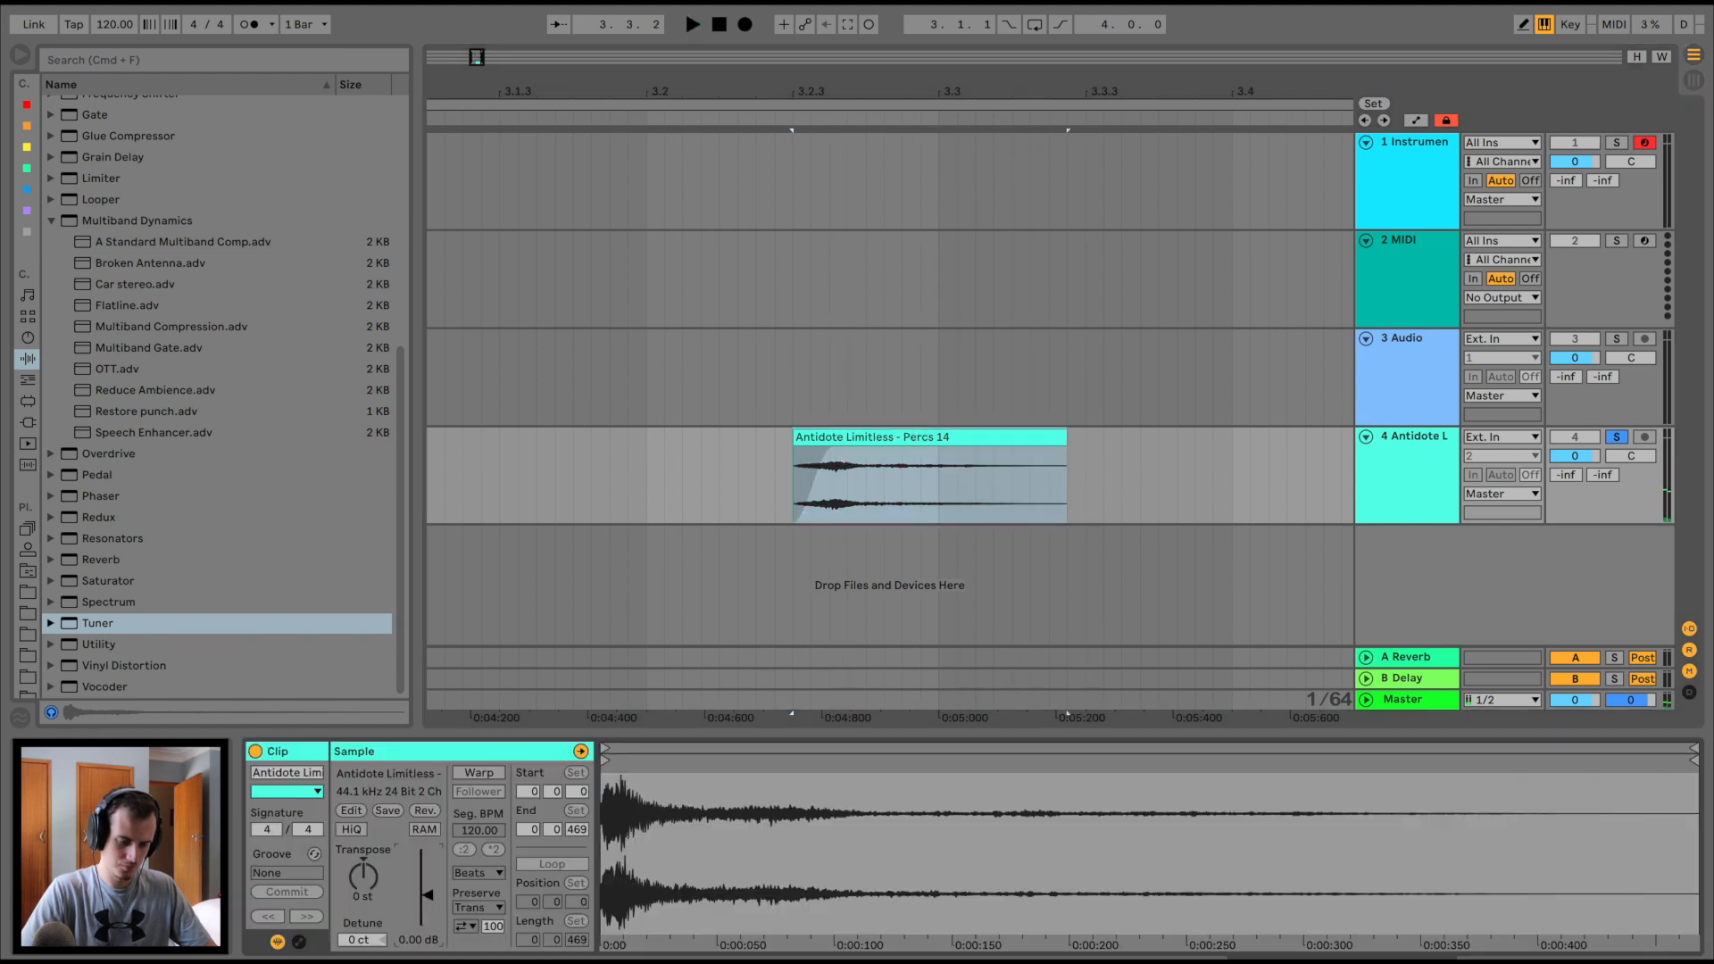
key(space)
drag(425, 894, 426, 875)
key(space)
key(space)
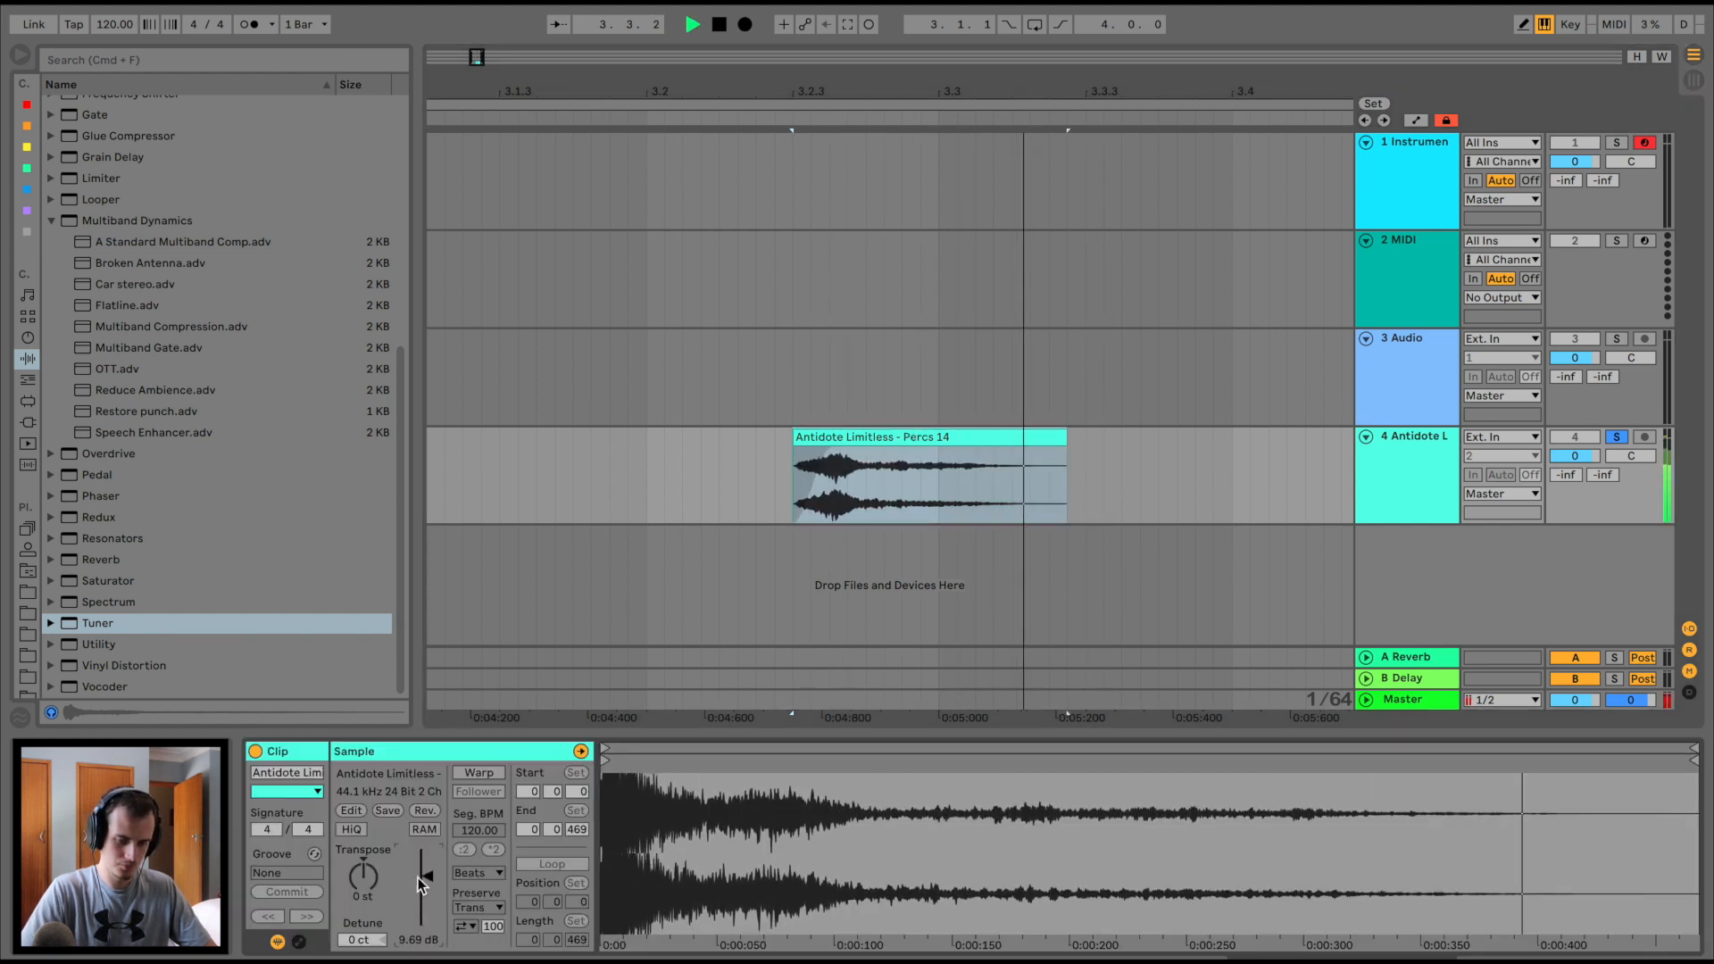
key(space)
Insert a new MIDI track and load an Analog instrument on it as a pitch reference
key(super+shift+t)
click(27, 338)
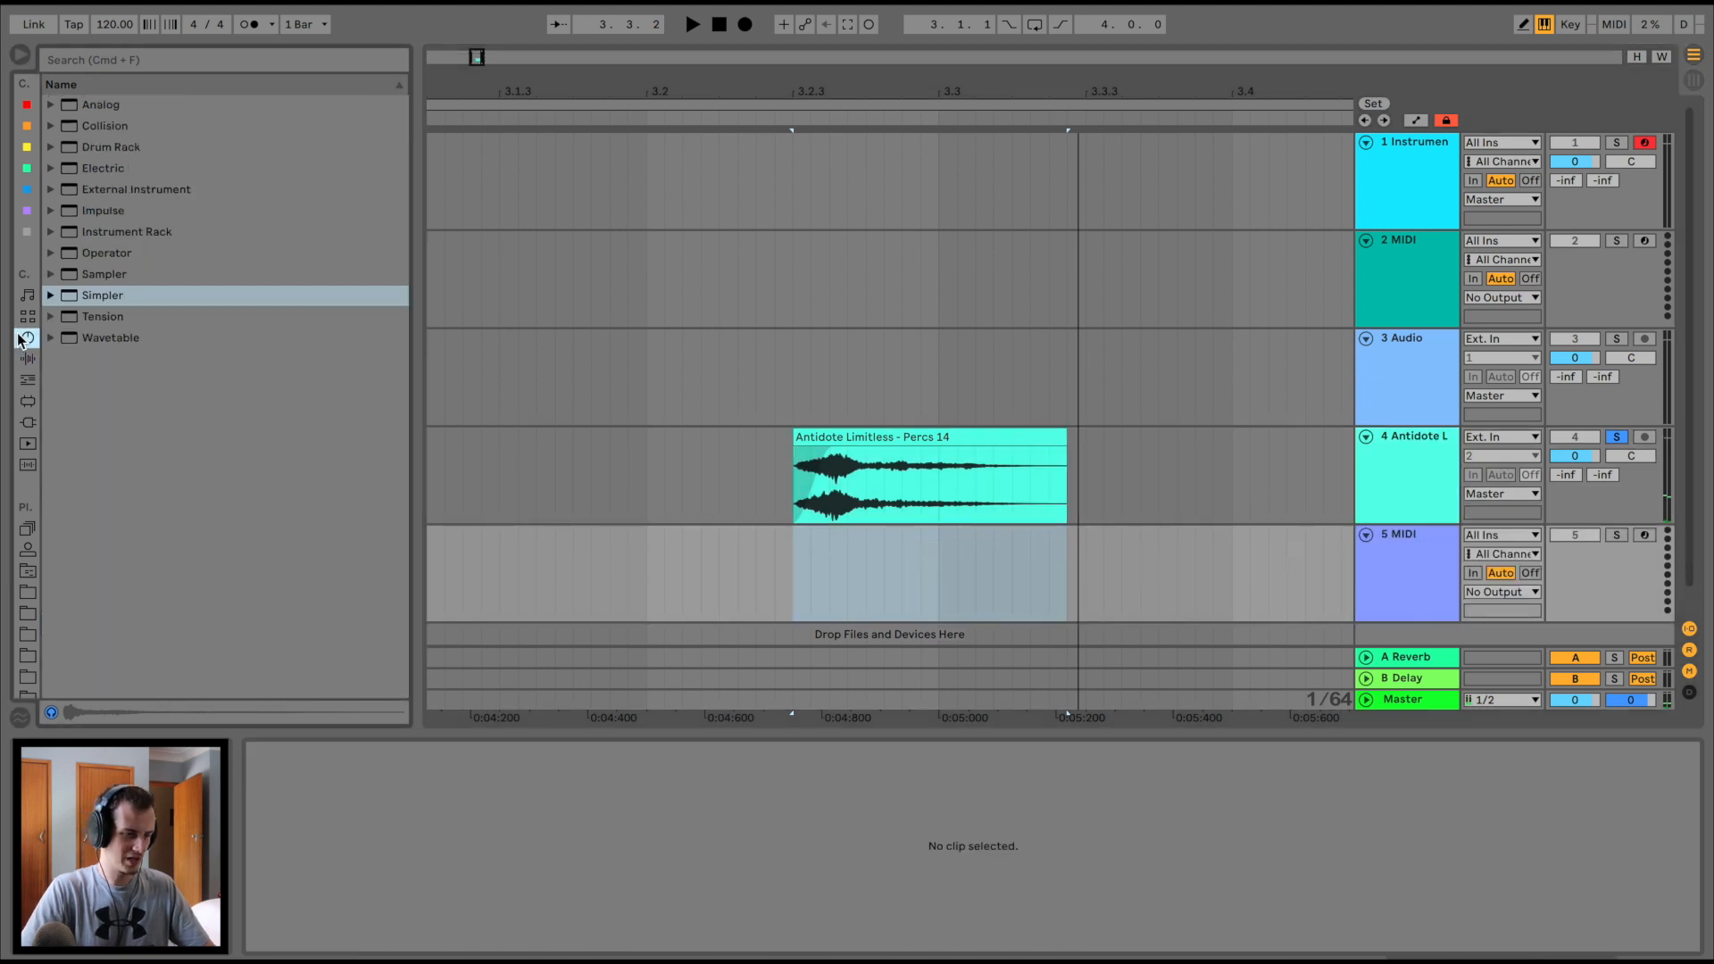
double_click(100, 105)
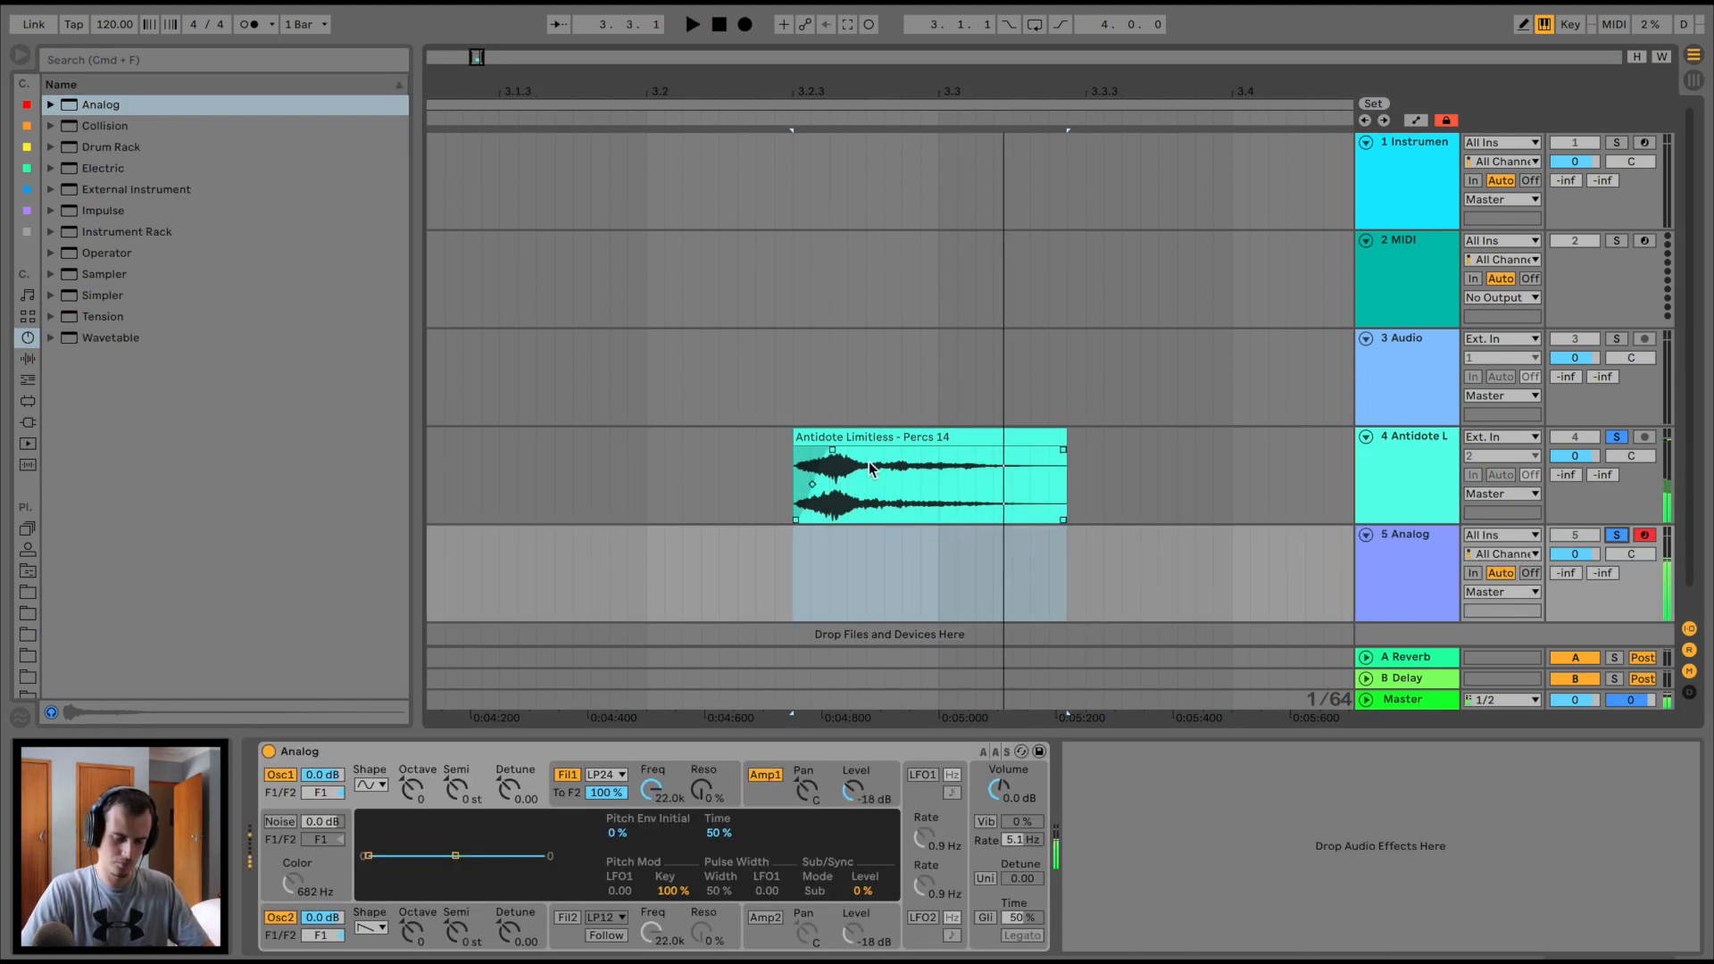
Play the Percs 14 clip repeatedly alongside Analog notes to compare their pitches
key(space)
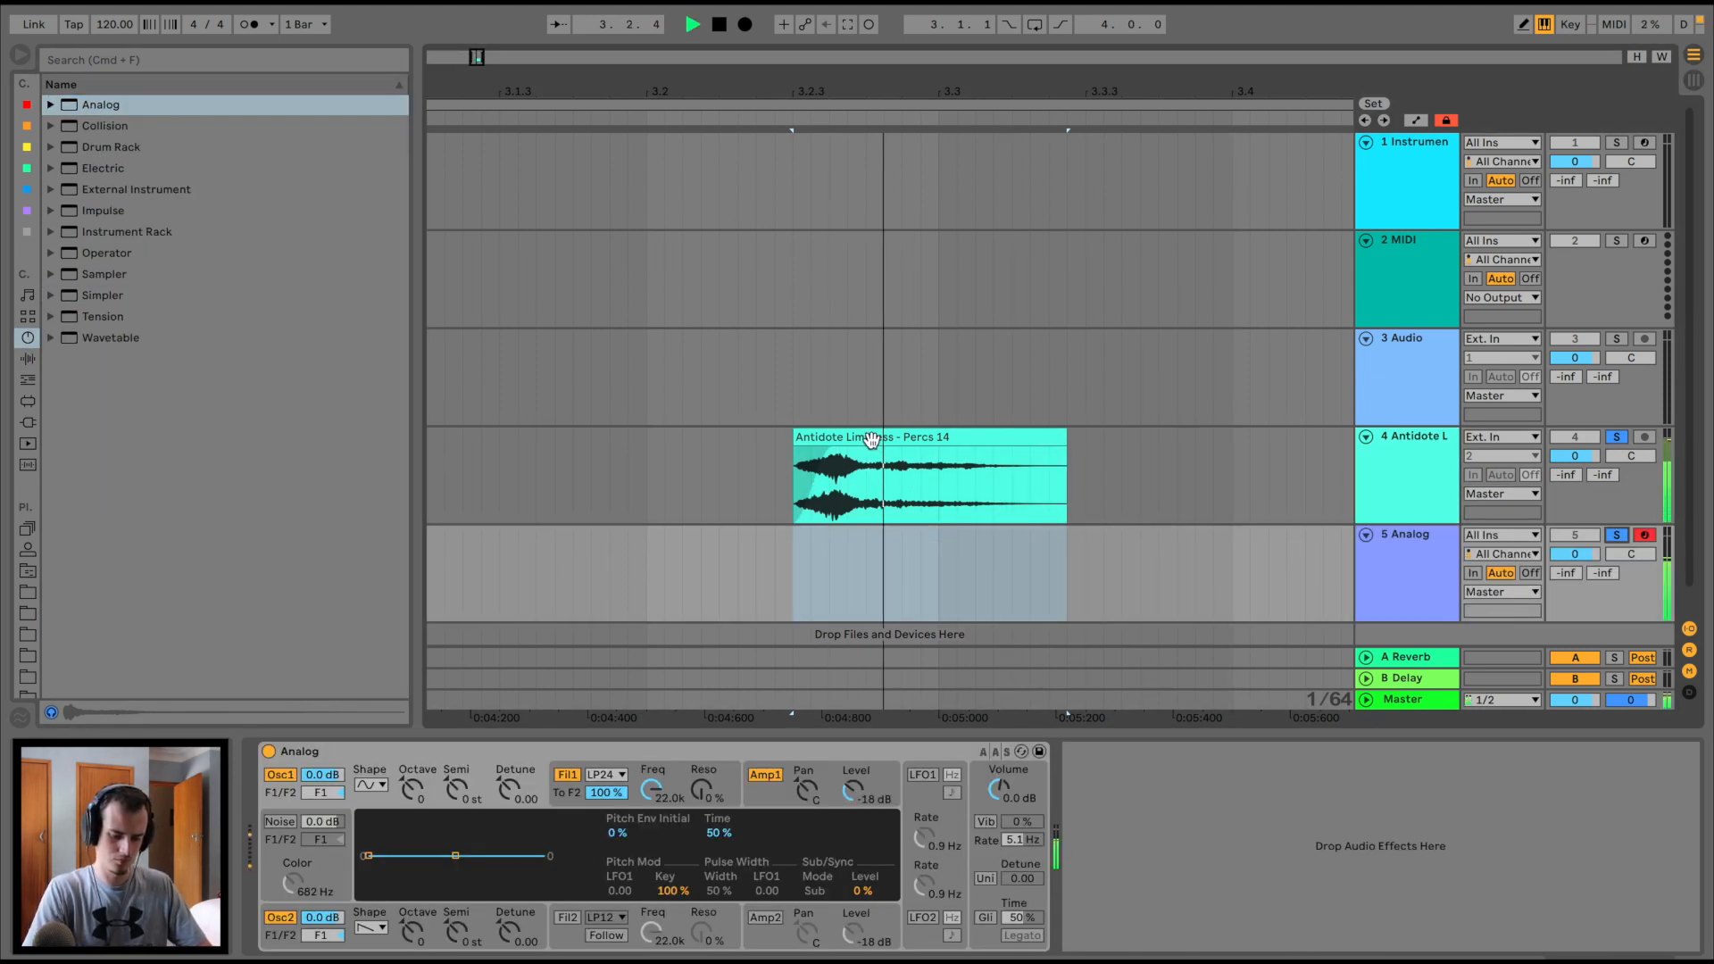
key(space)
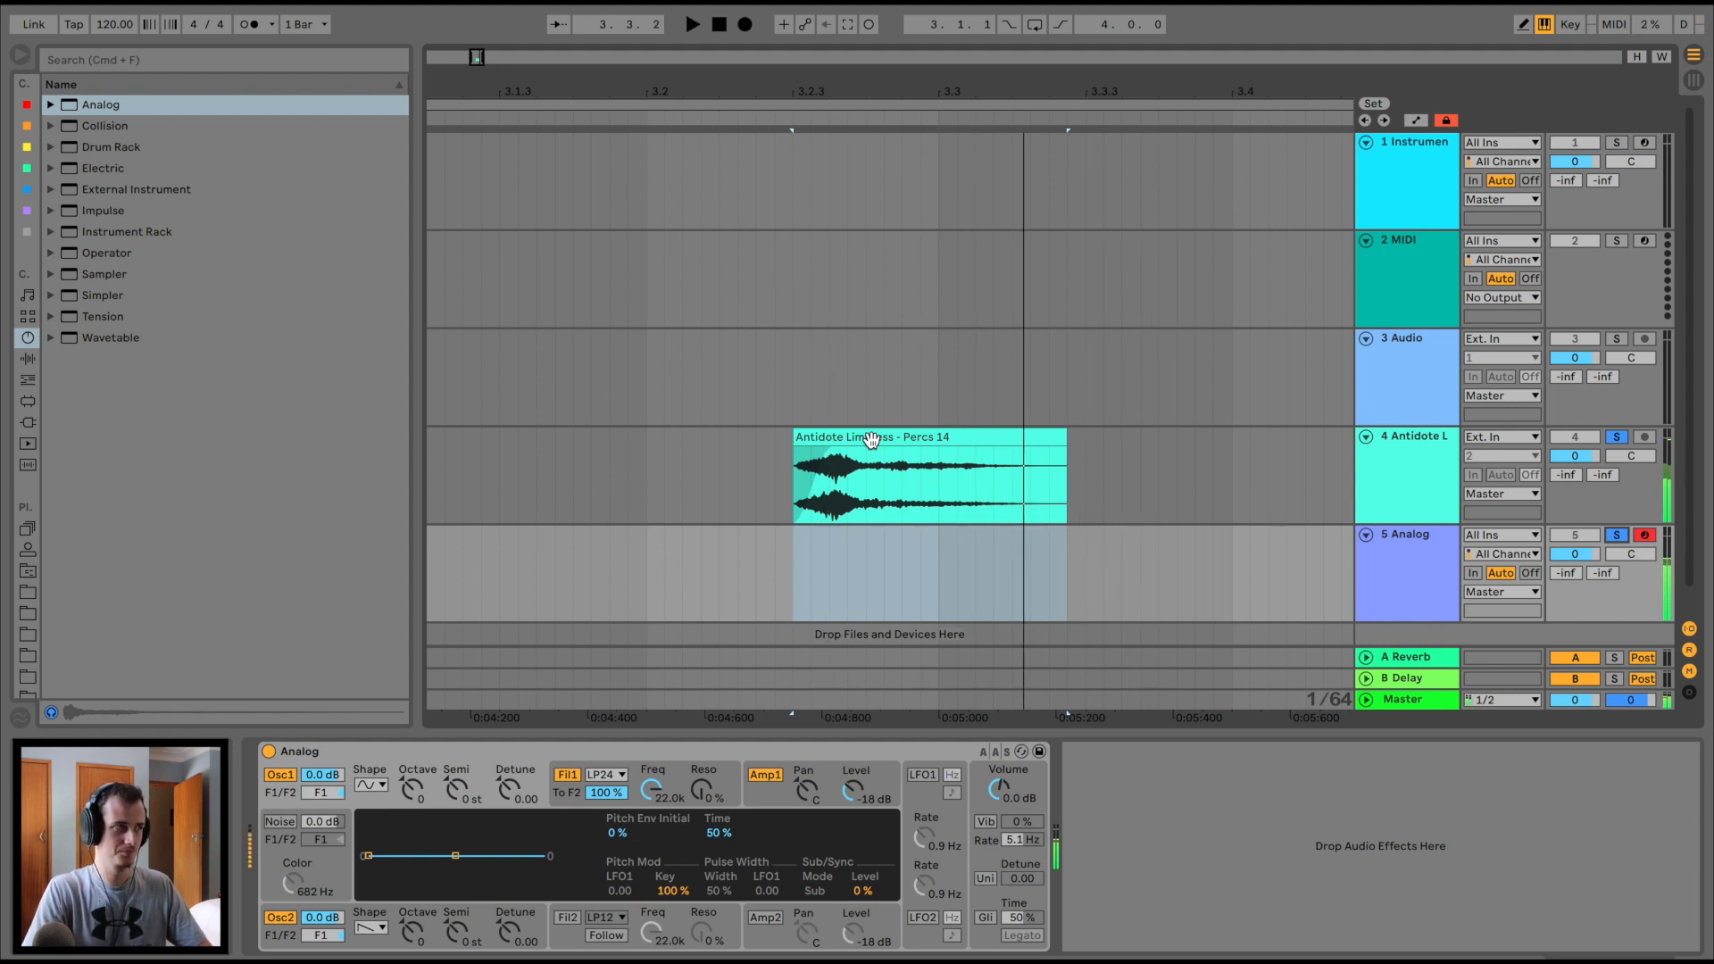
key(space)
key(space)
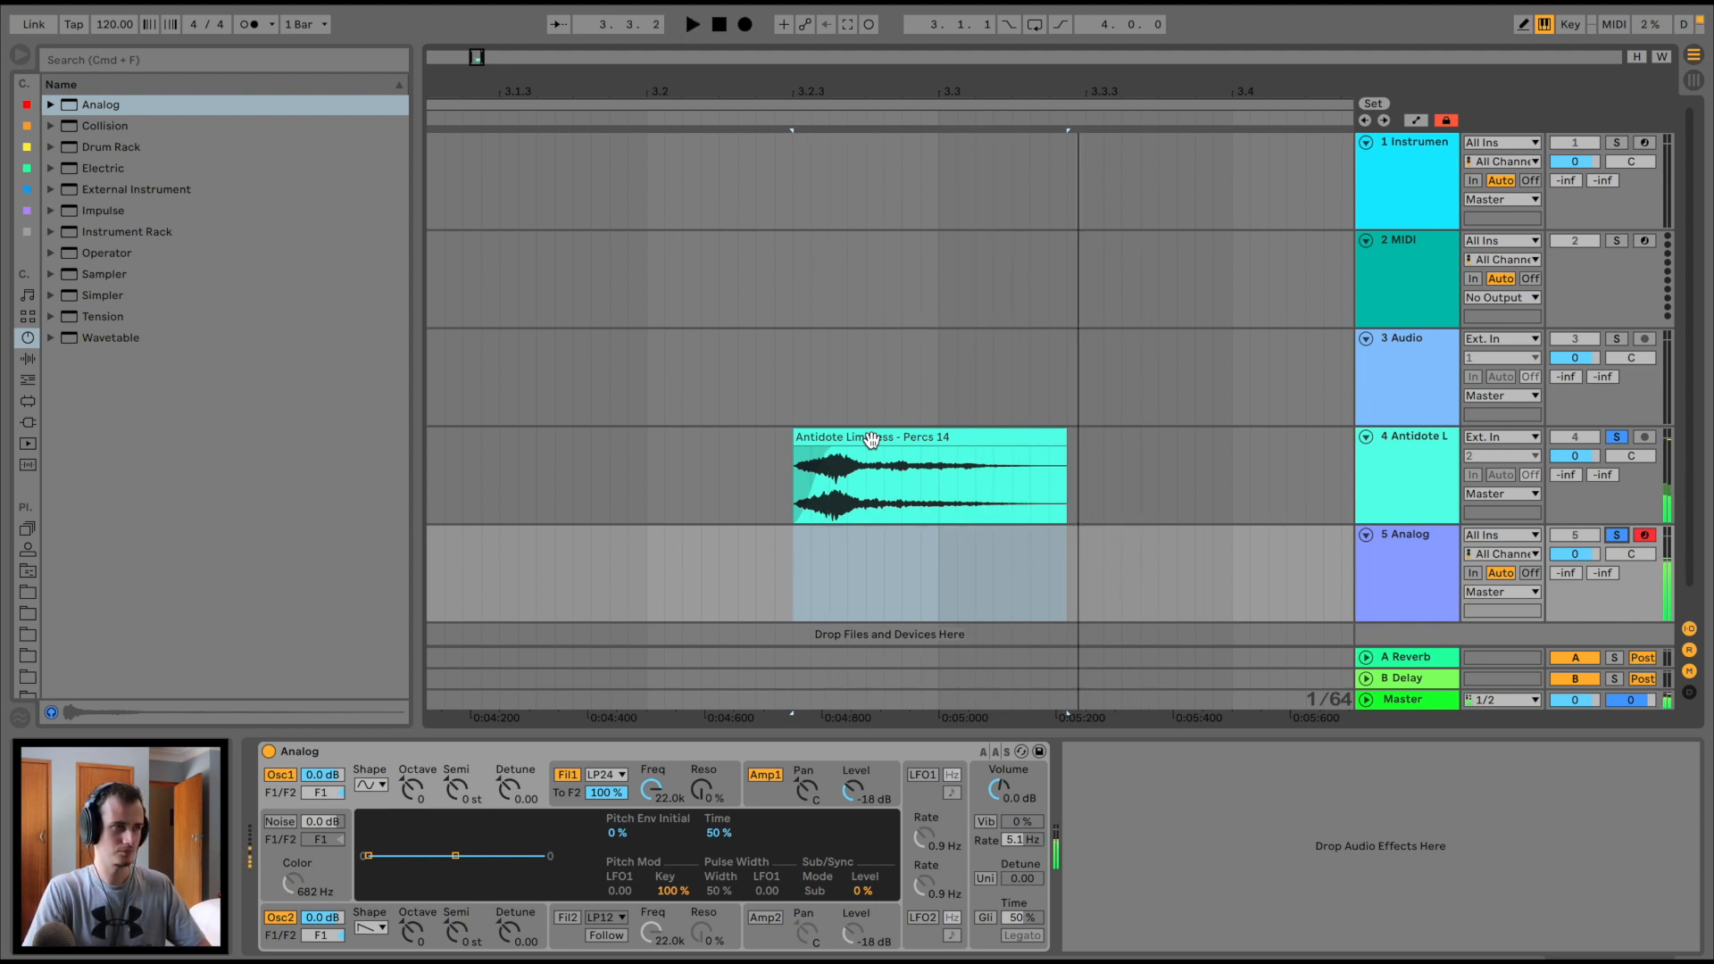
key(space)
key(space)
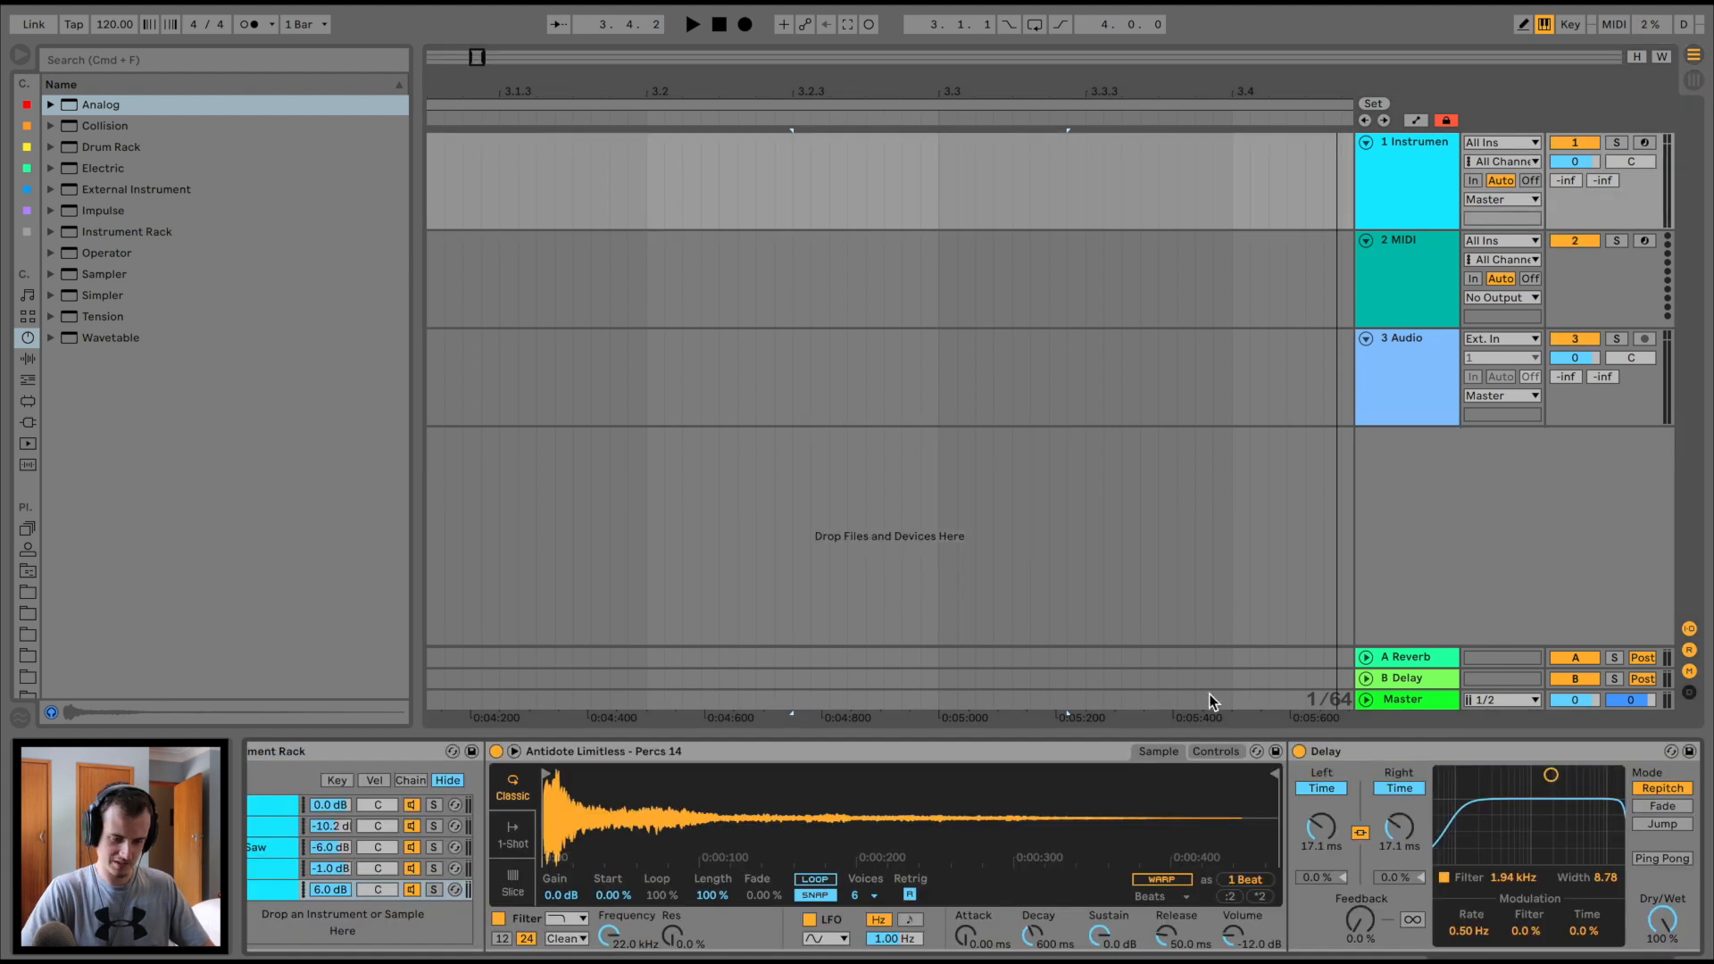
Set the transposition of the Pluck chain's Simpler to -10 st
click(1215, 750)
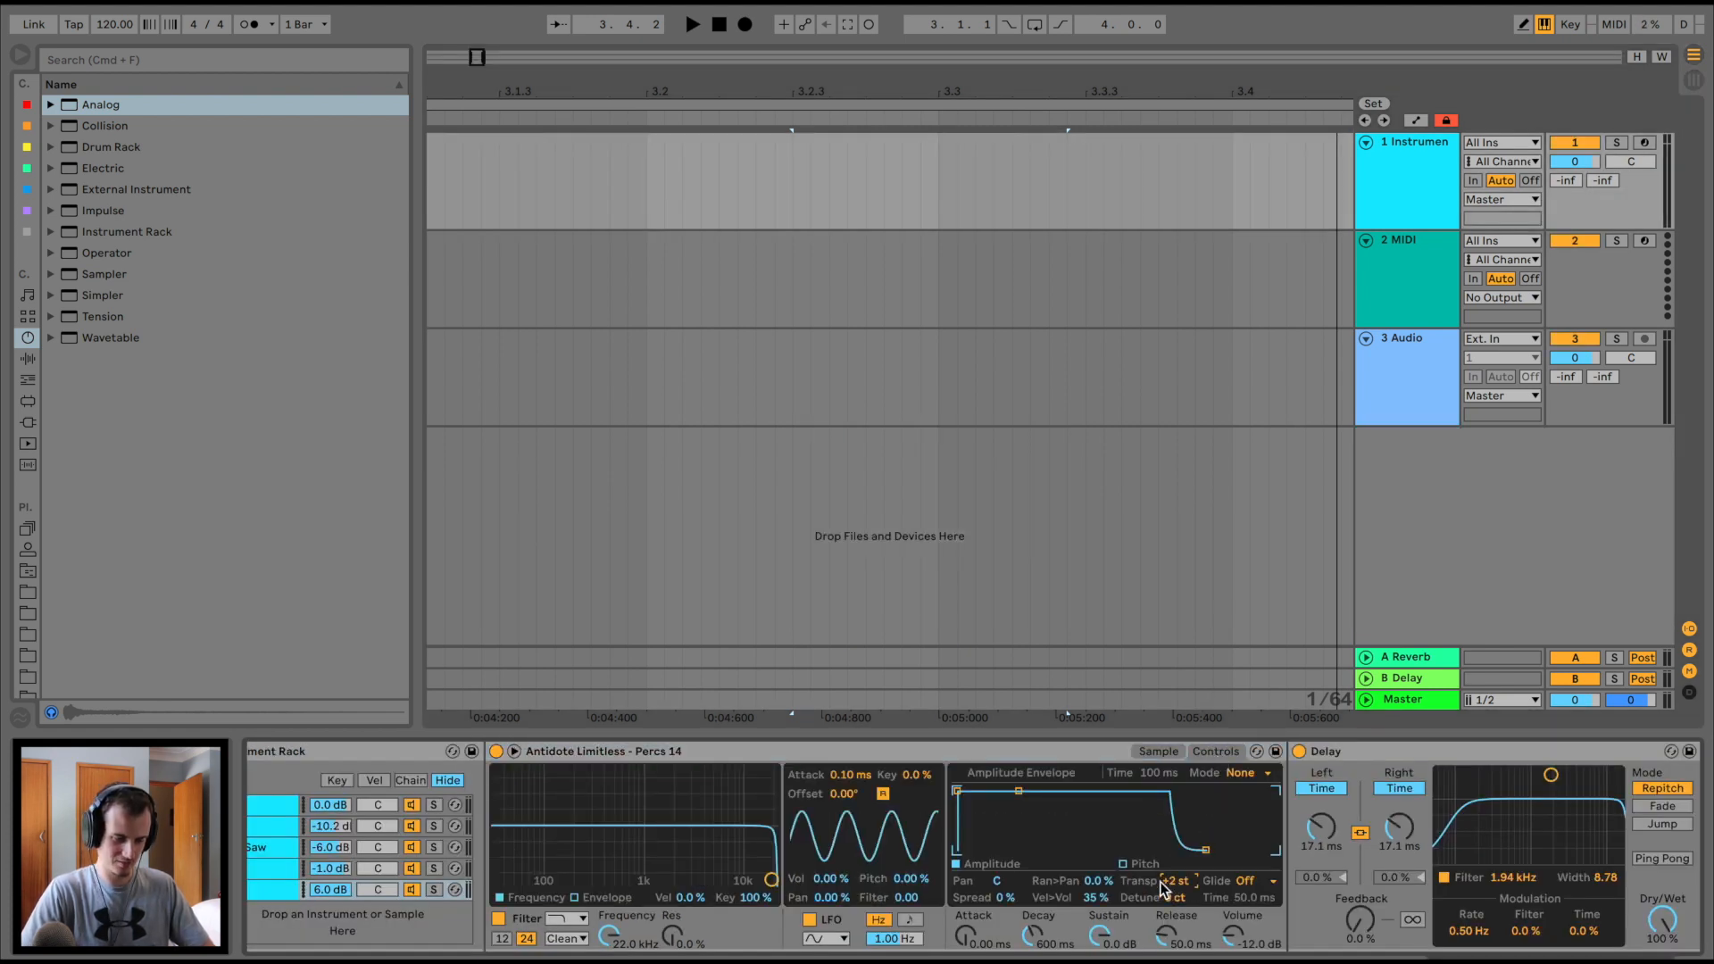
scroll(750, 884, left, 2)
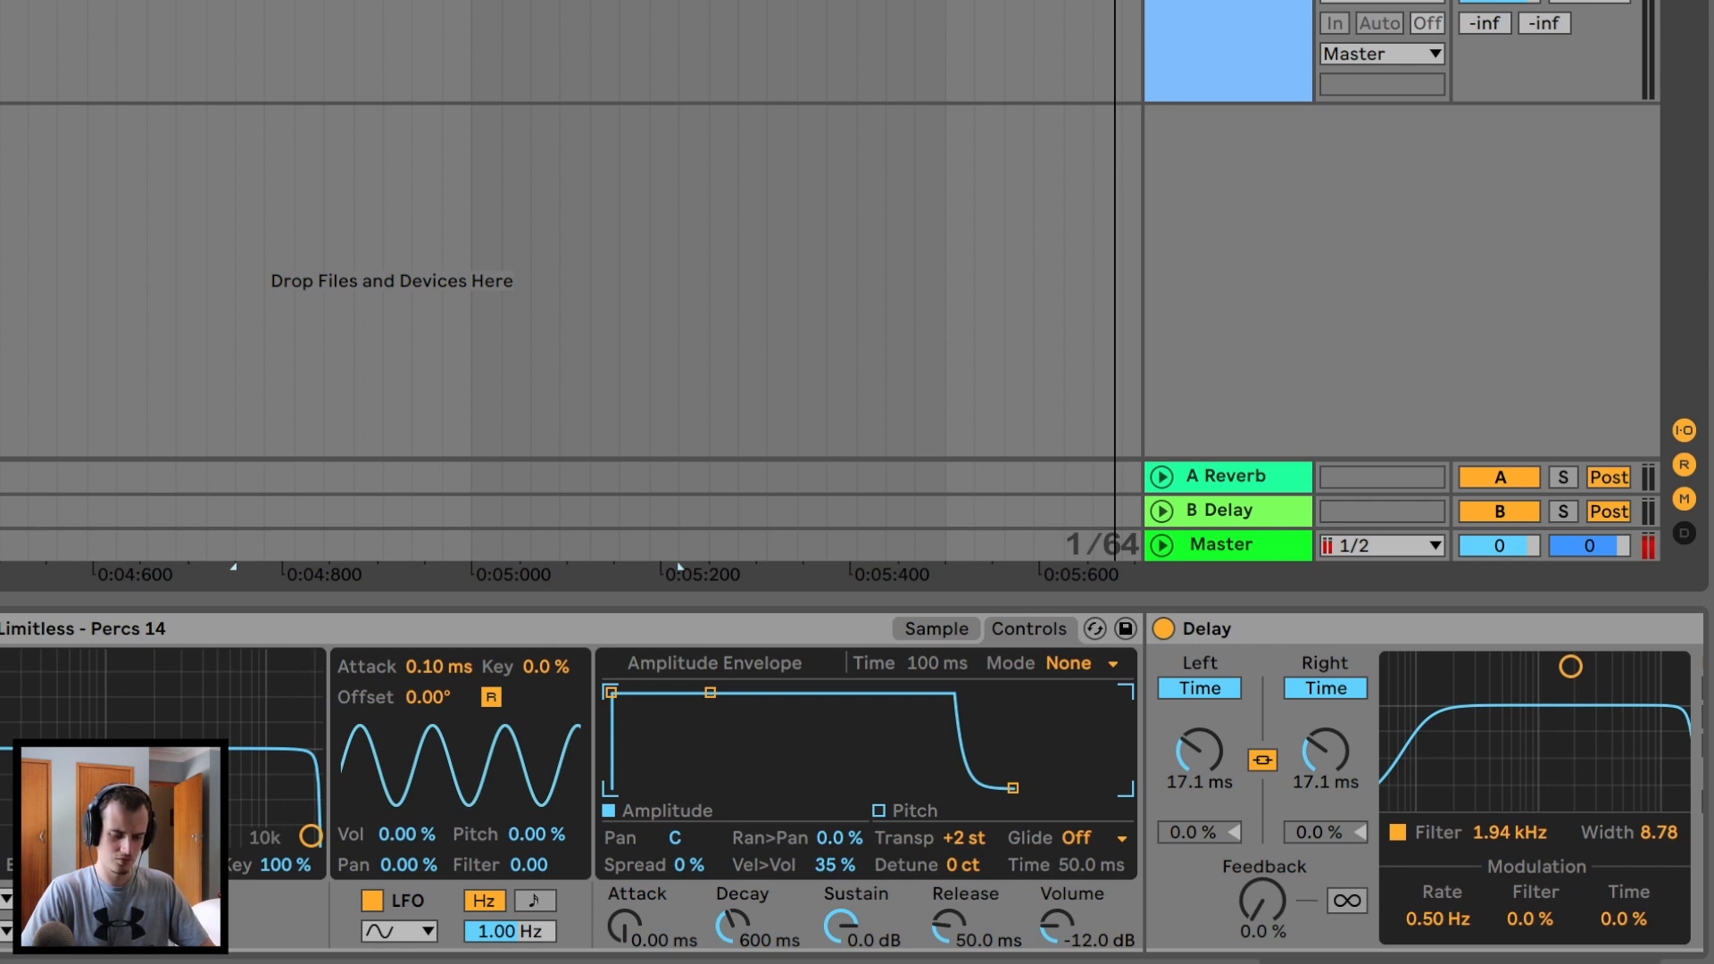
click(964, 838)
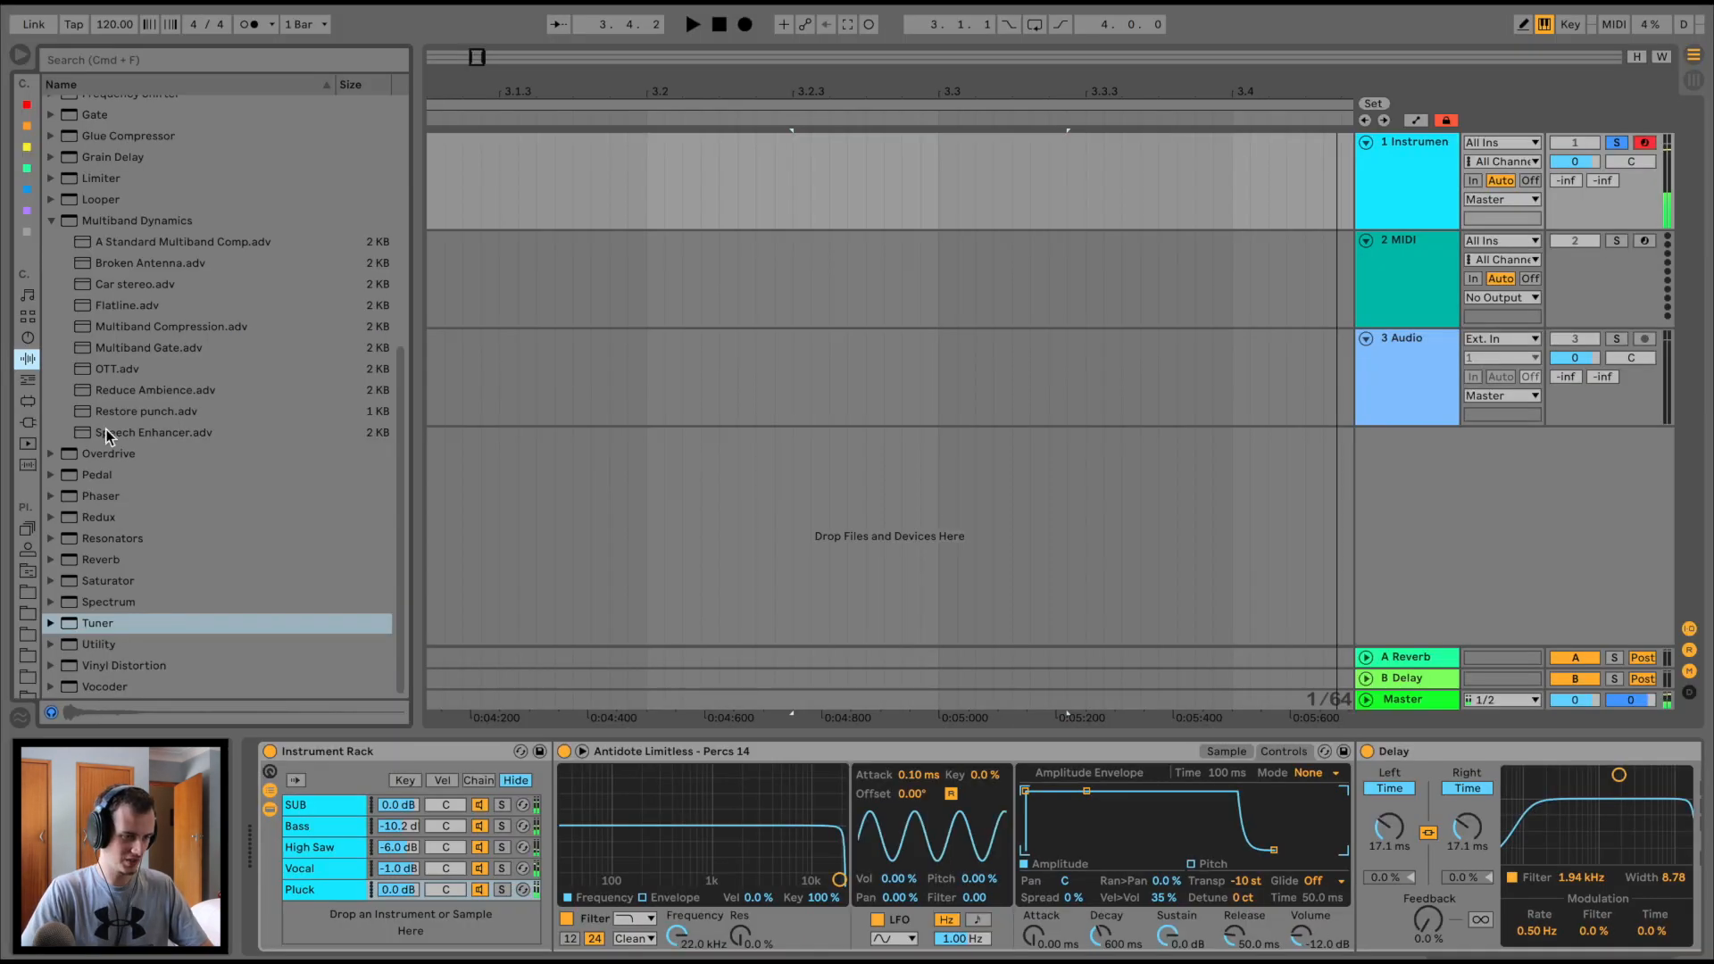
Add the Glue Compressor preset Bass - Punch.adv after the Delay on the Pluck chain
scroll(105, 434, up, 5)
click(61, 458)
click(51, 458)
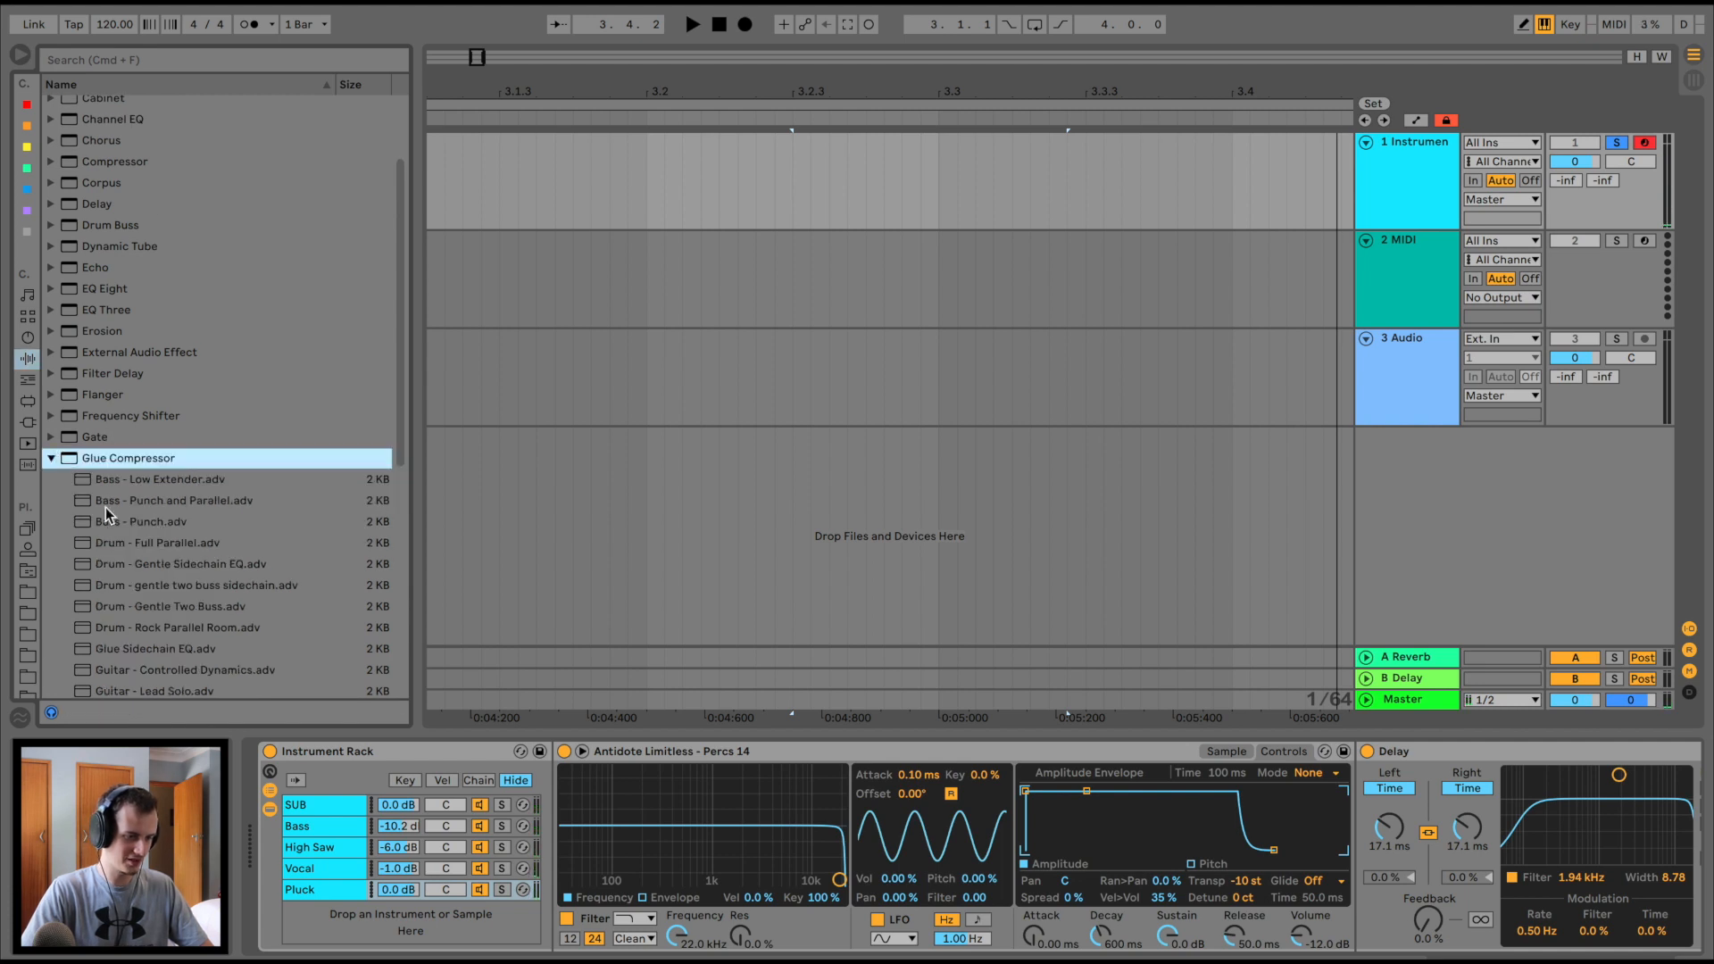
drag(116, 521, 308, 889)
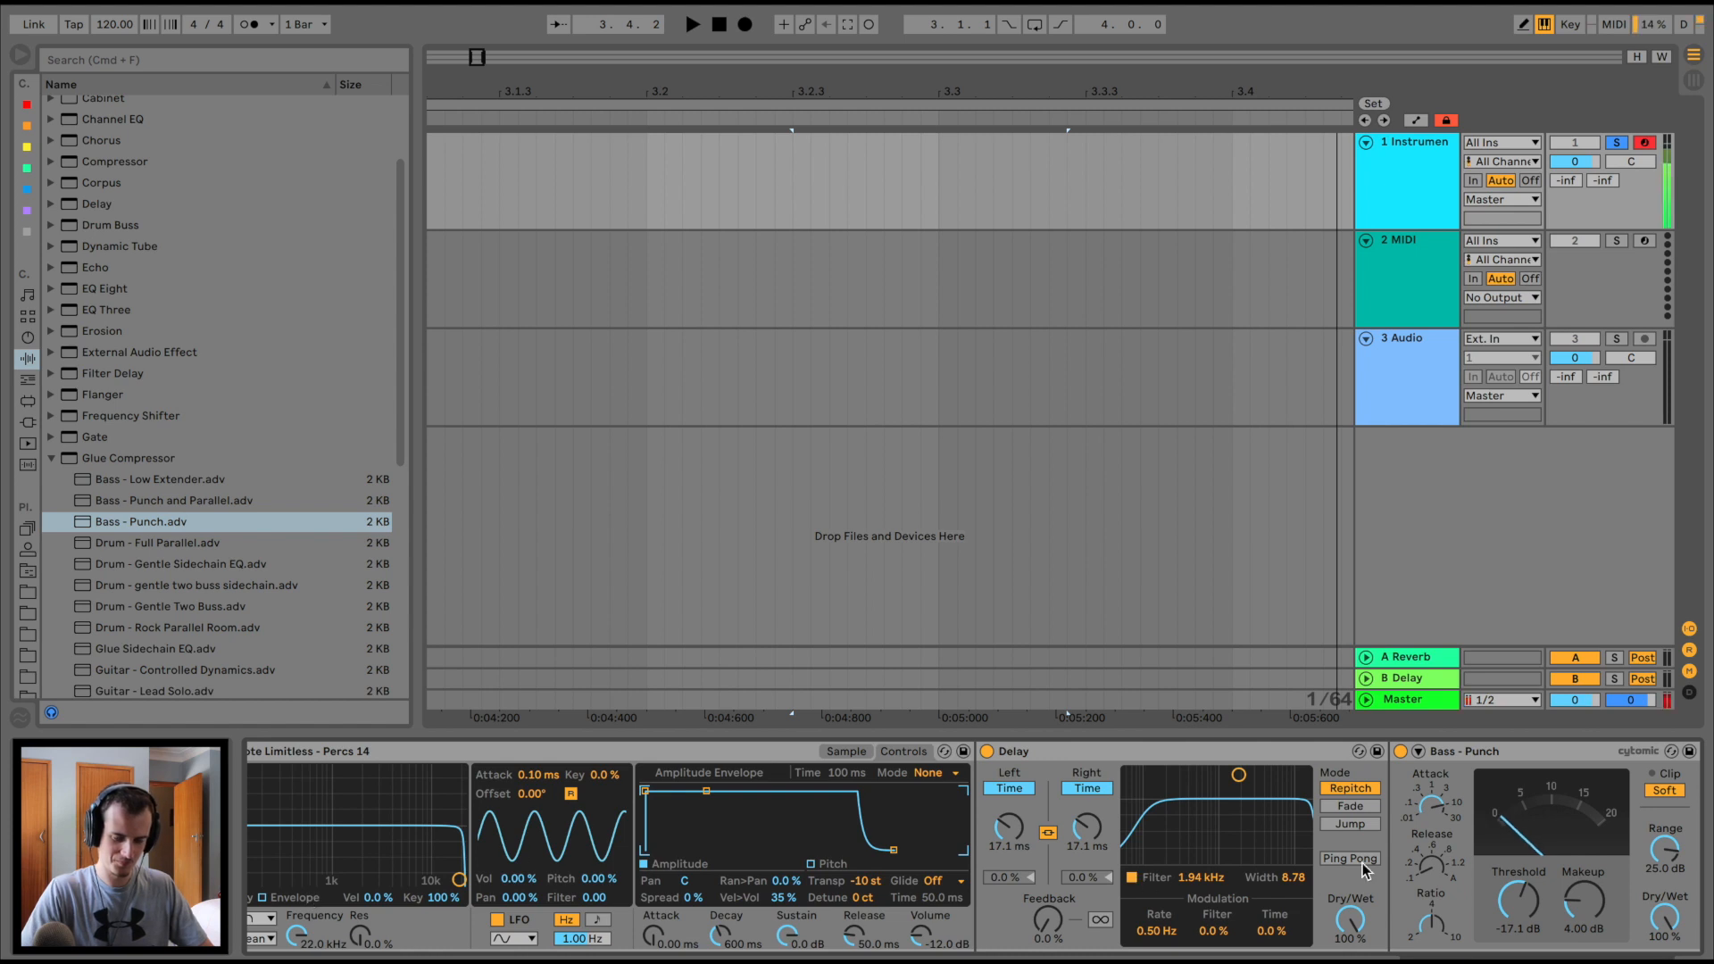
Collapse the Delay and set the Glue Compressor's threshold to -31.4 dB and makeup to 9.68 dB
double_click(1160, 750)
drag(1140, 883, 1195, 912)
scroll(1197, 908, left, 3)
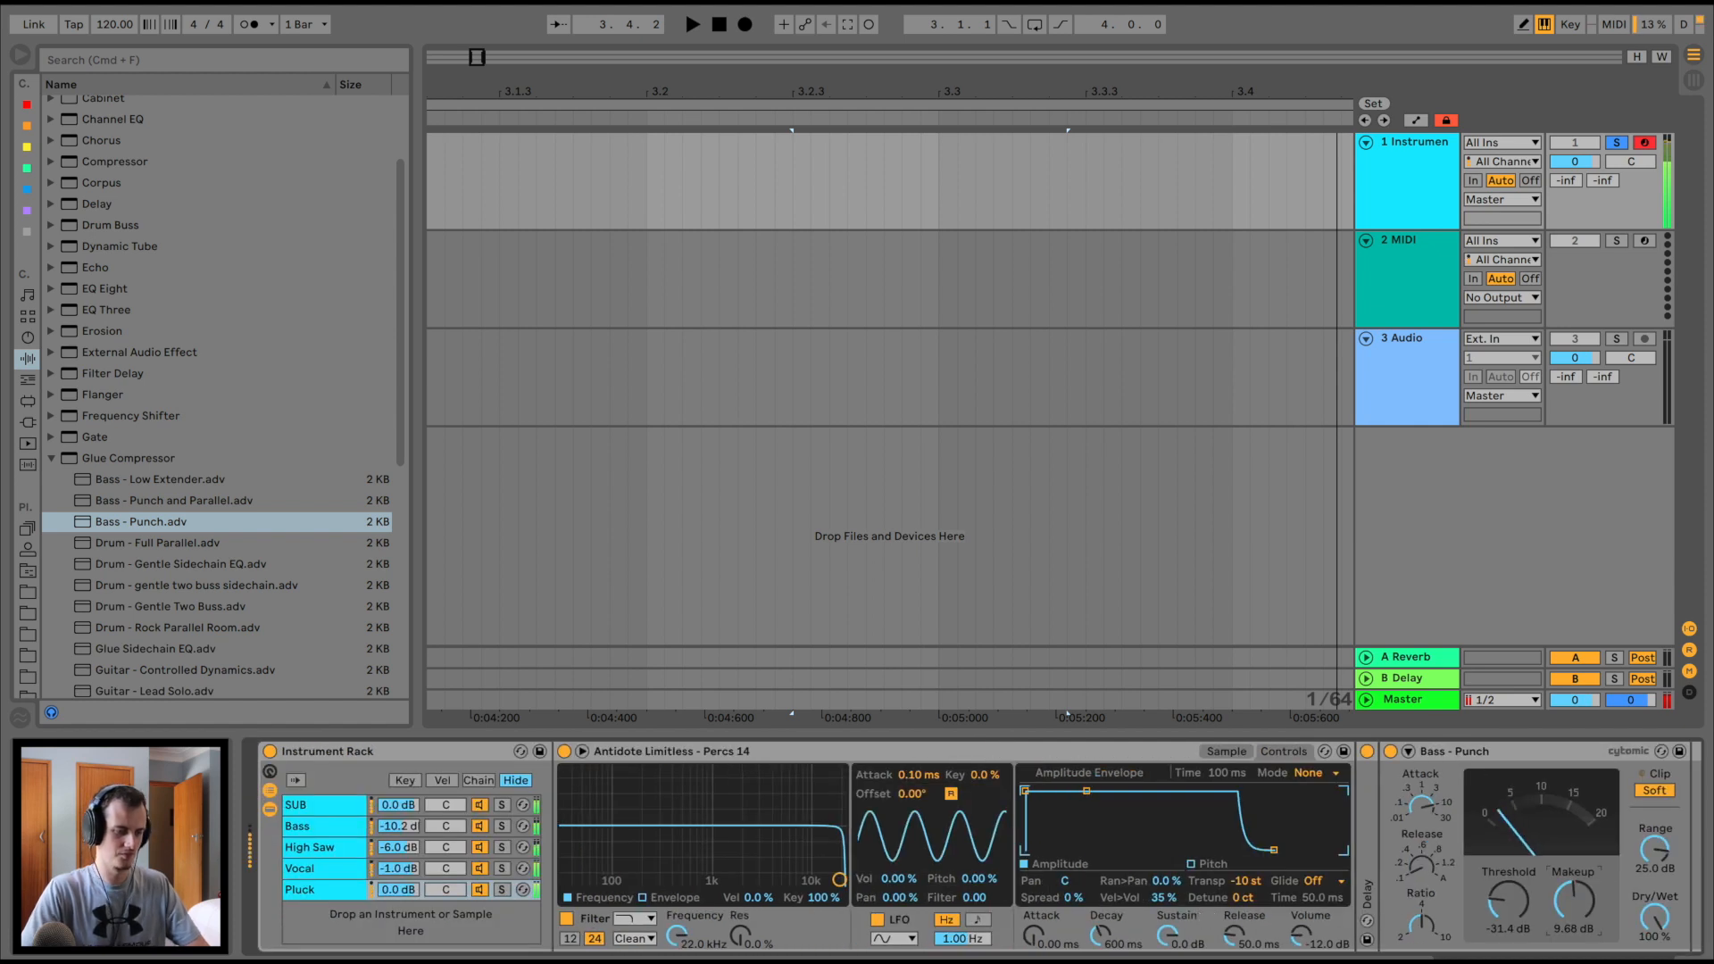
Add Serum to the Instrument Rack as a new chain and rename the chain ARP
click(33, 420)
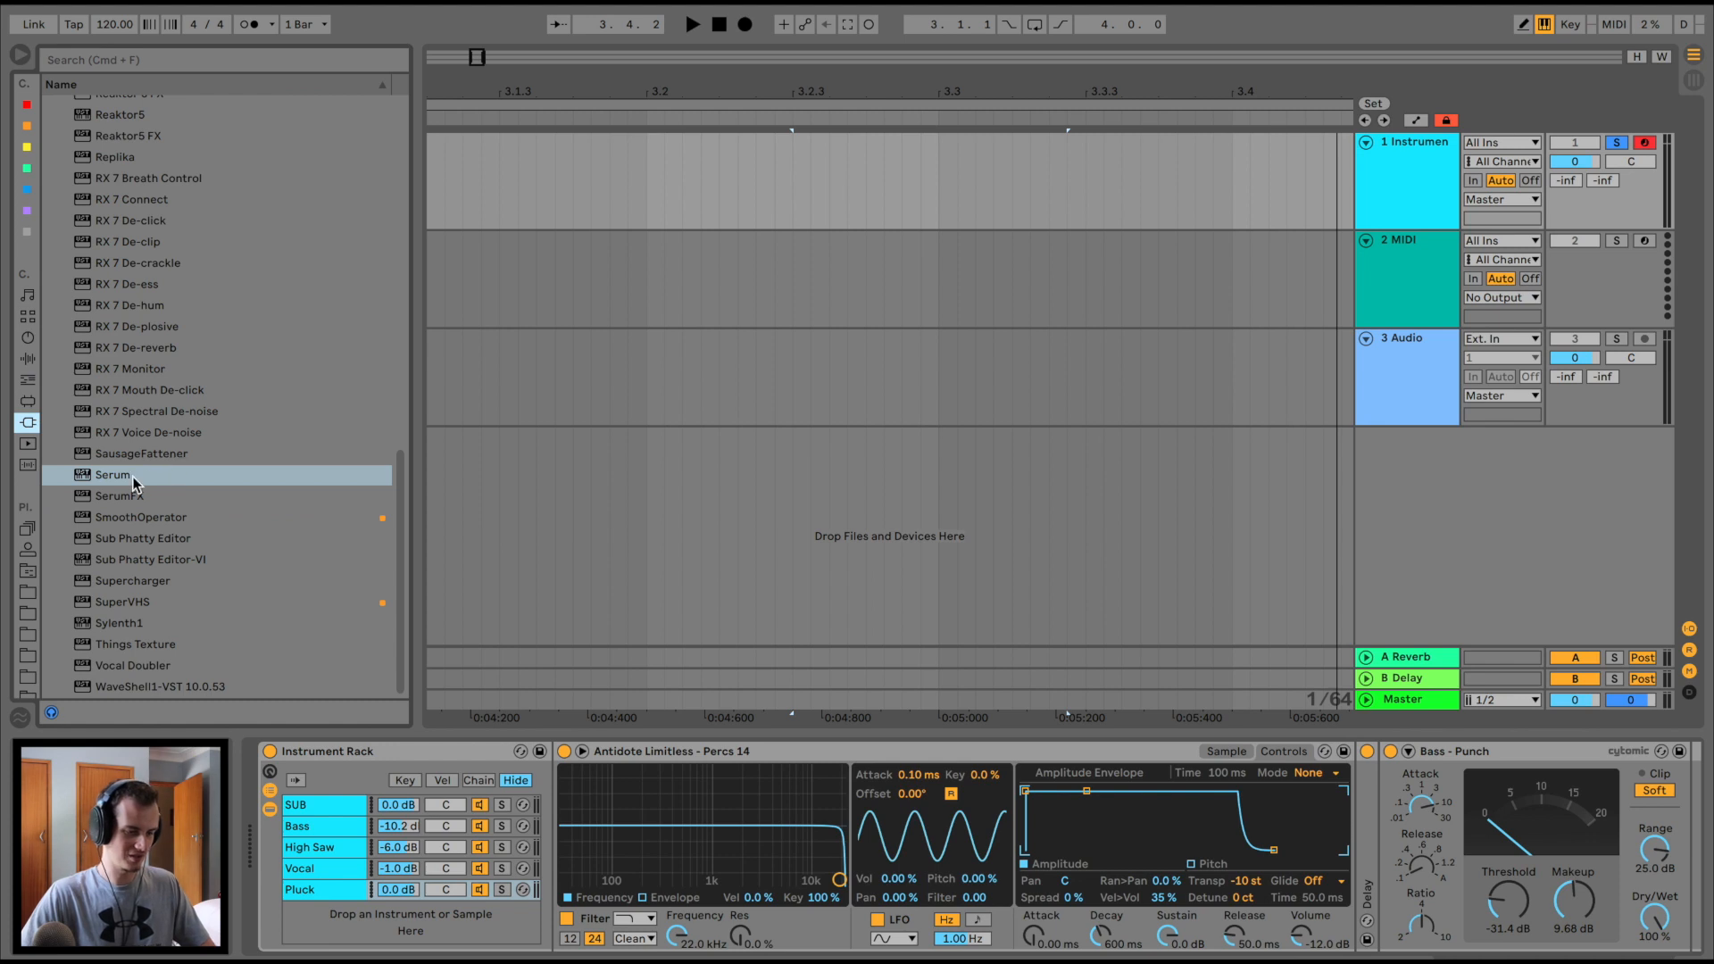
drag(134, 482, 326, 917)
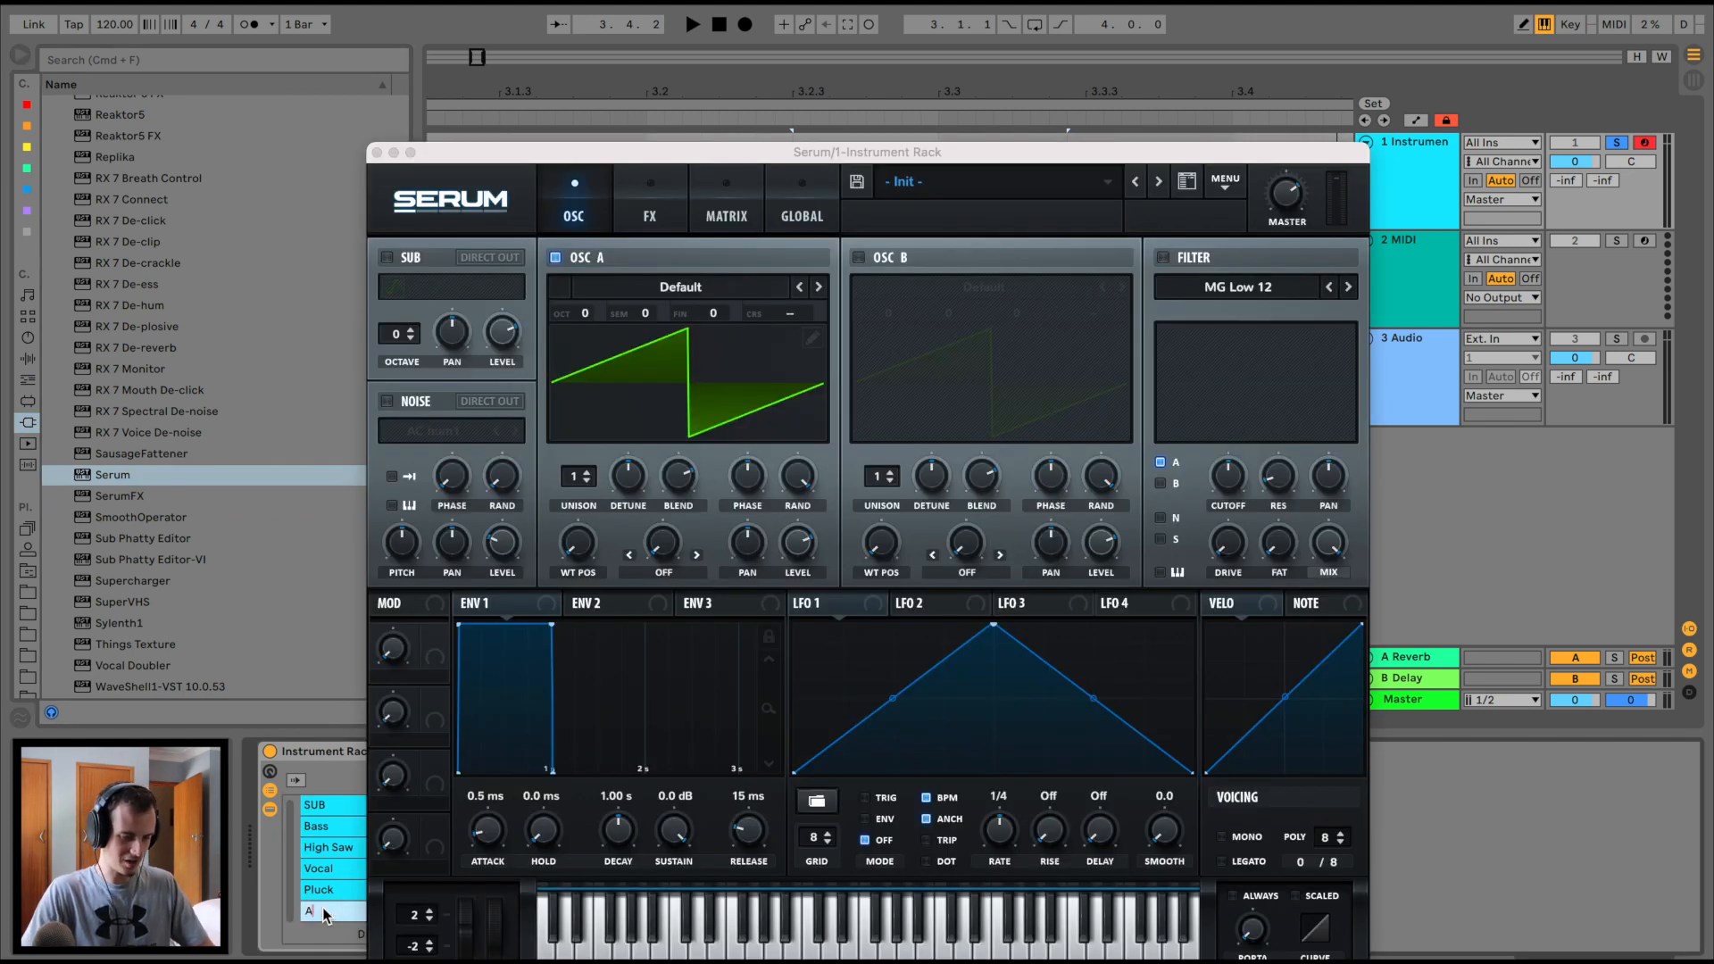
key(a)
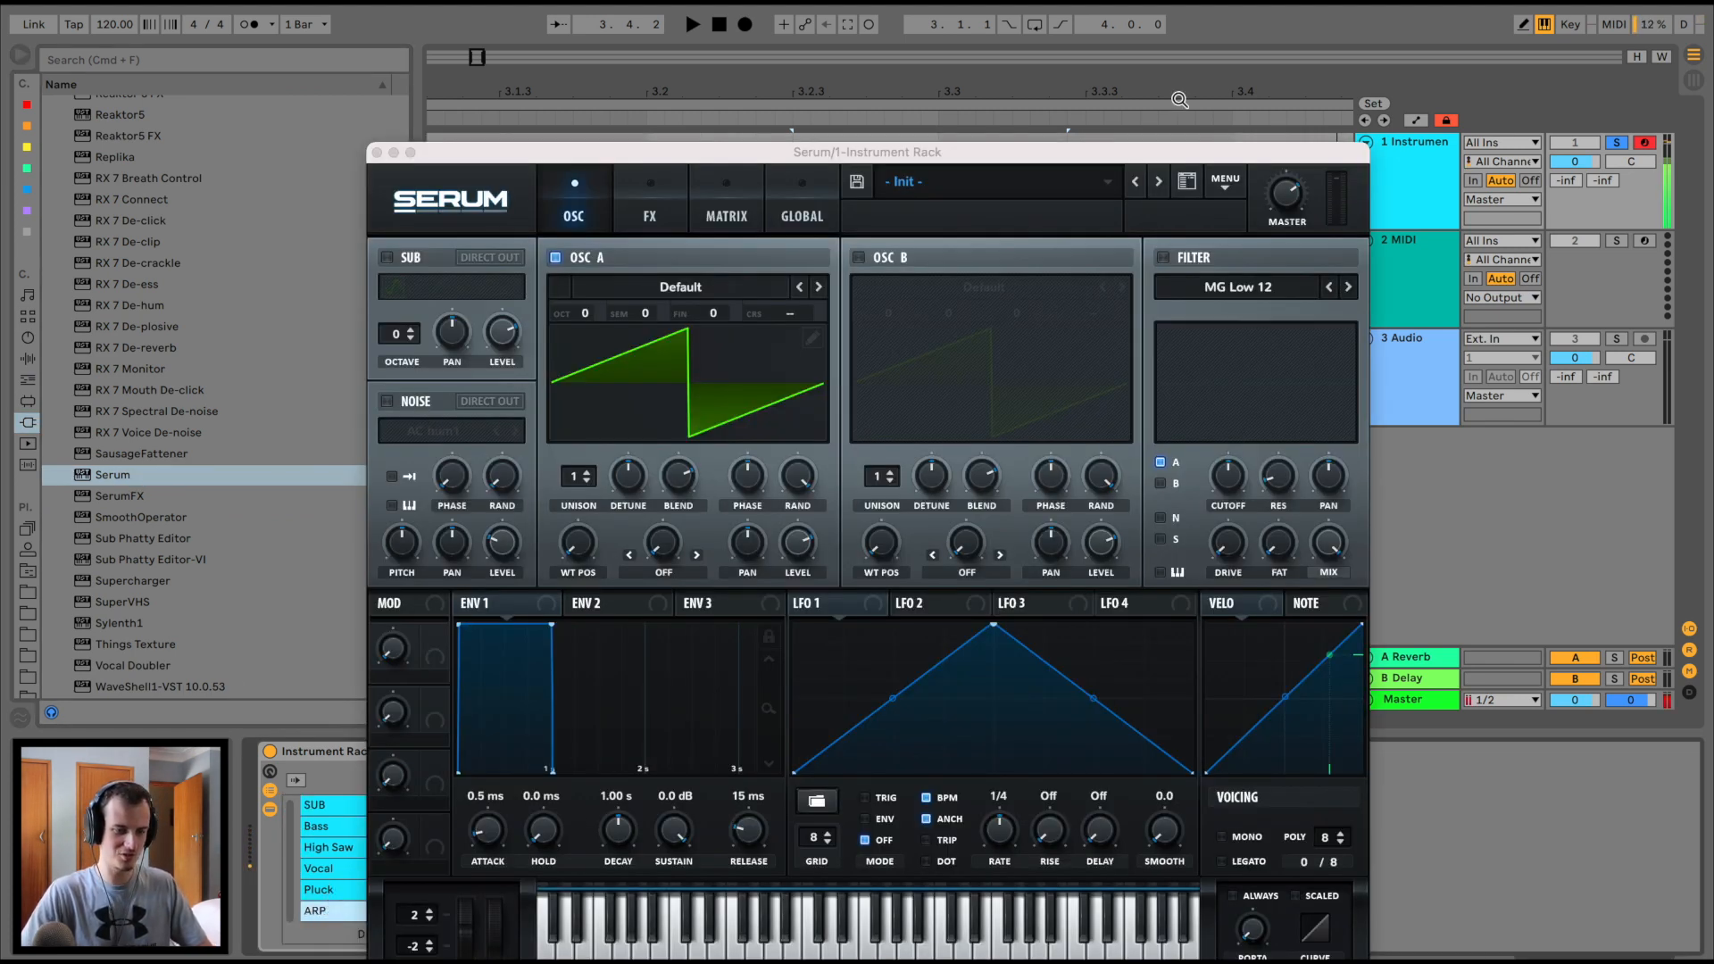
Load the Analog wavetable Basic Shapes in Serum's oscillator A and set its wavetable position to 4
drag(890, 152, 989, 50)
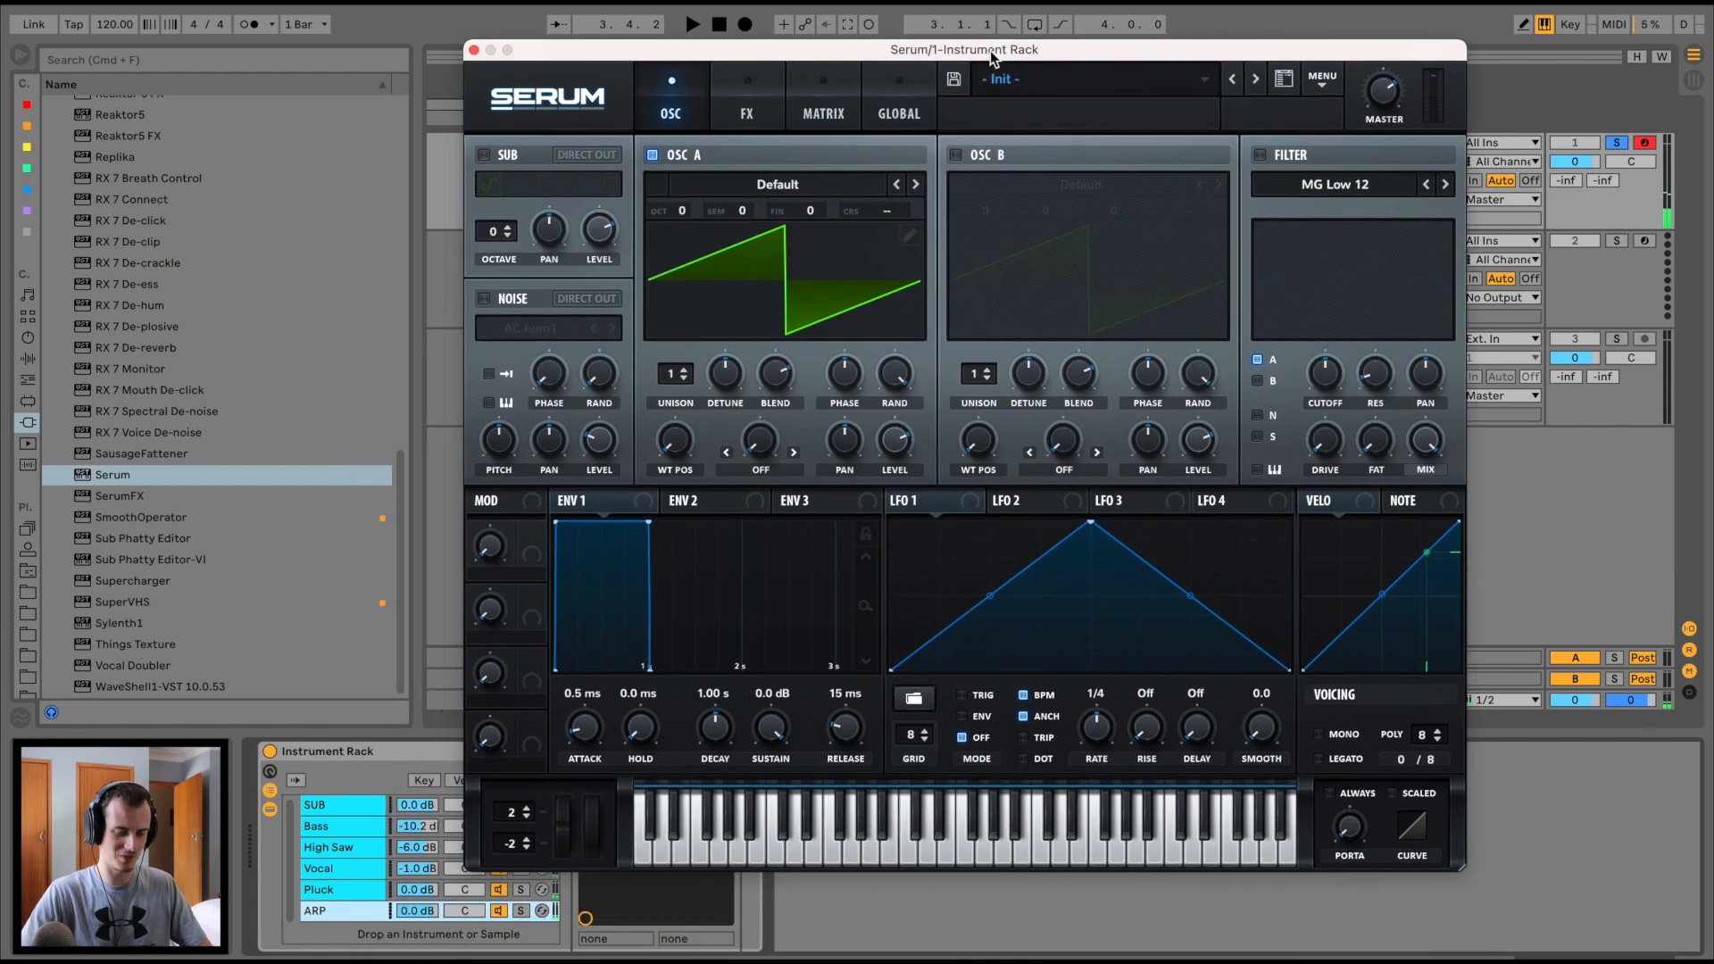
click(730, 179)
mouse_move(765, 207)
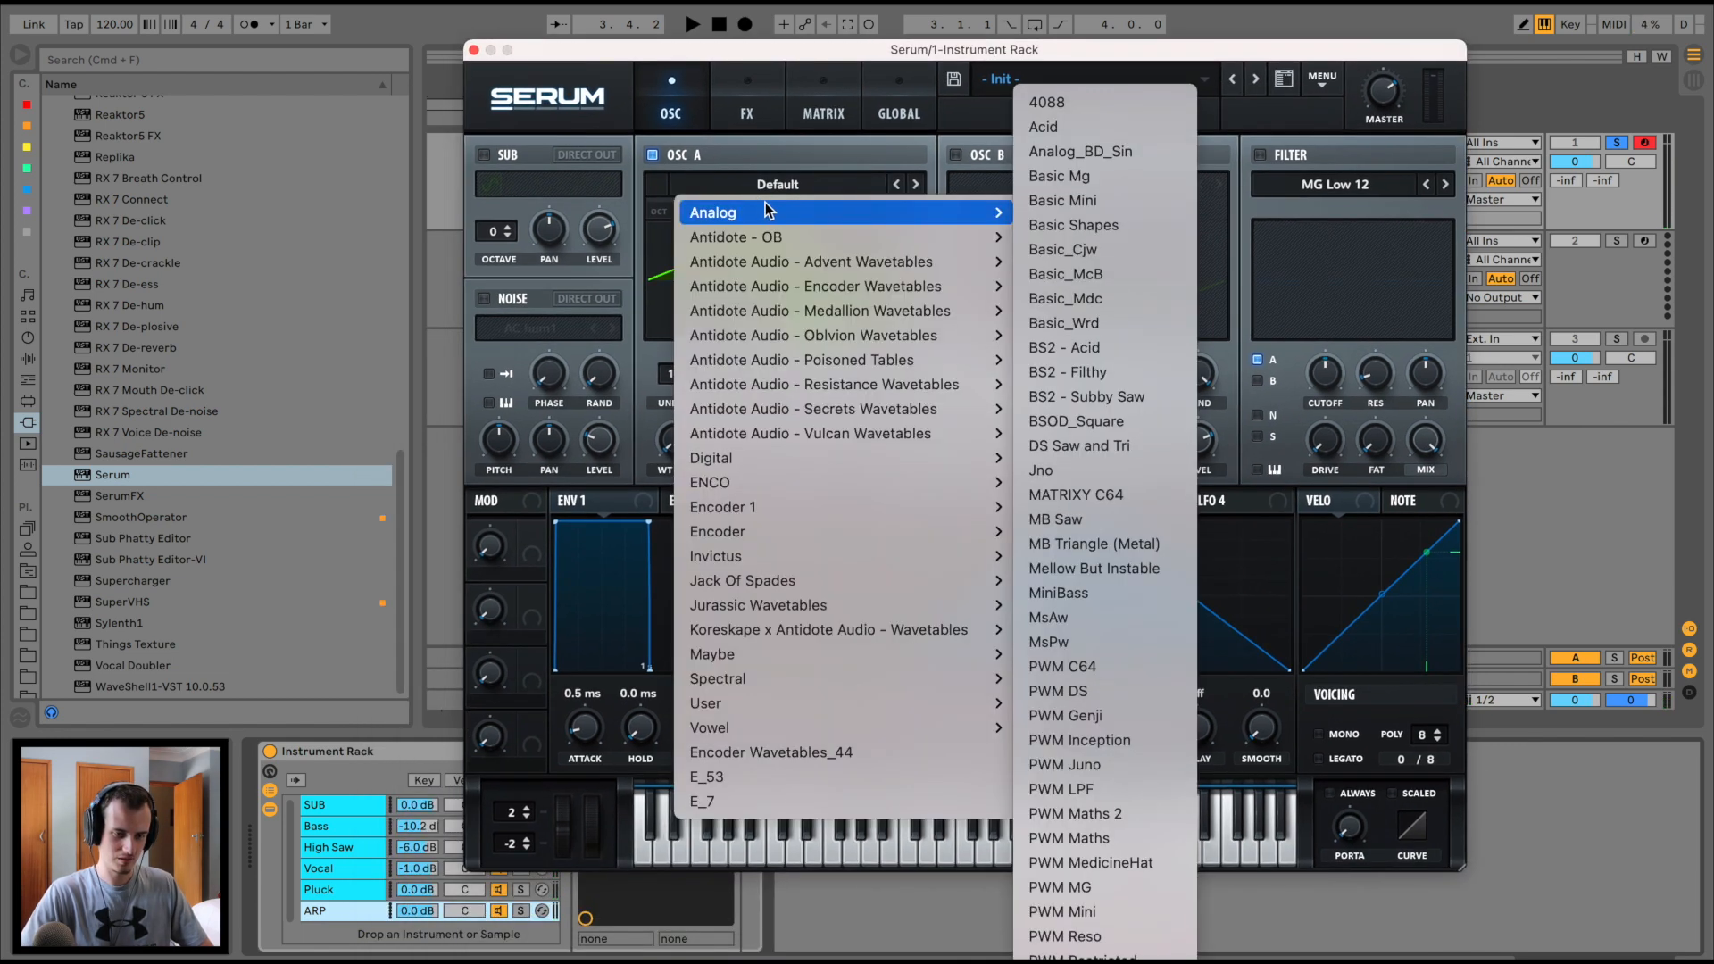
click(1072, 224)
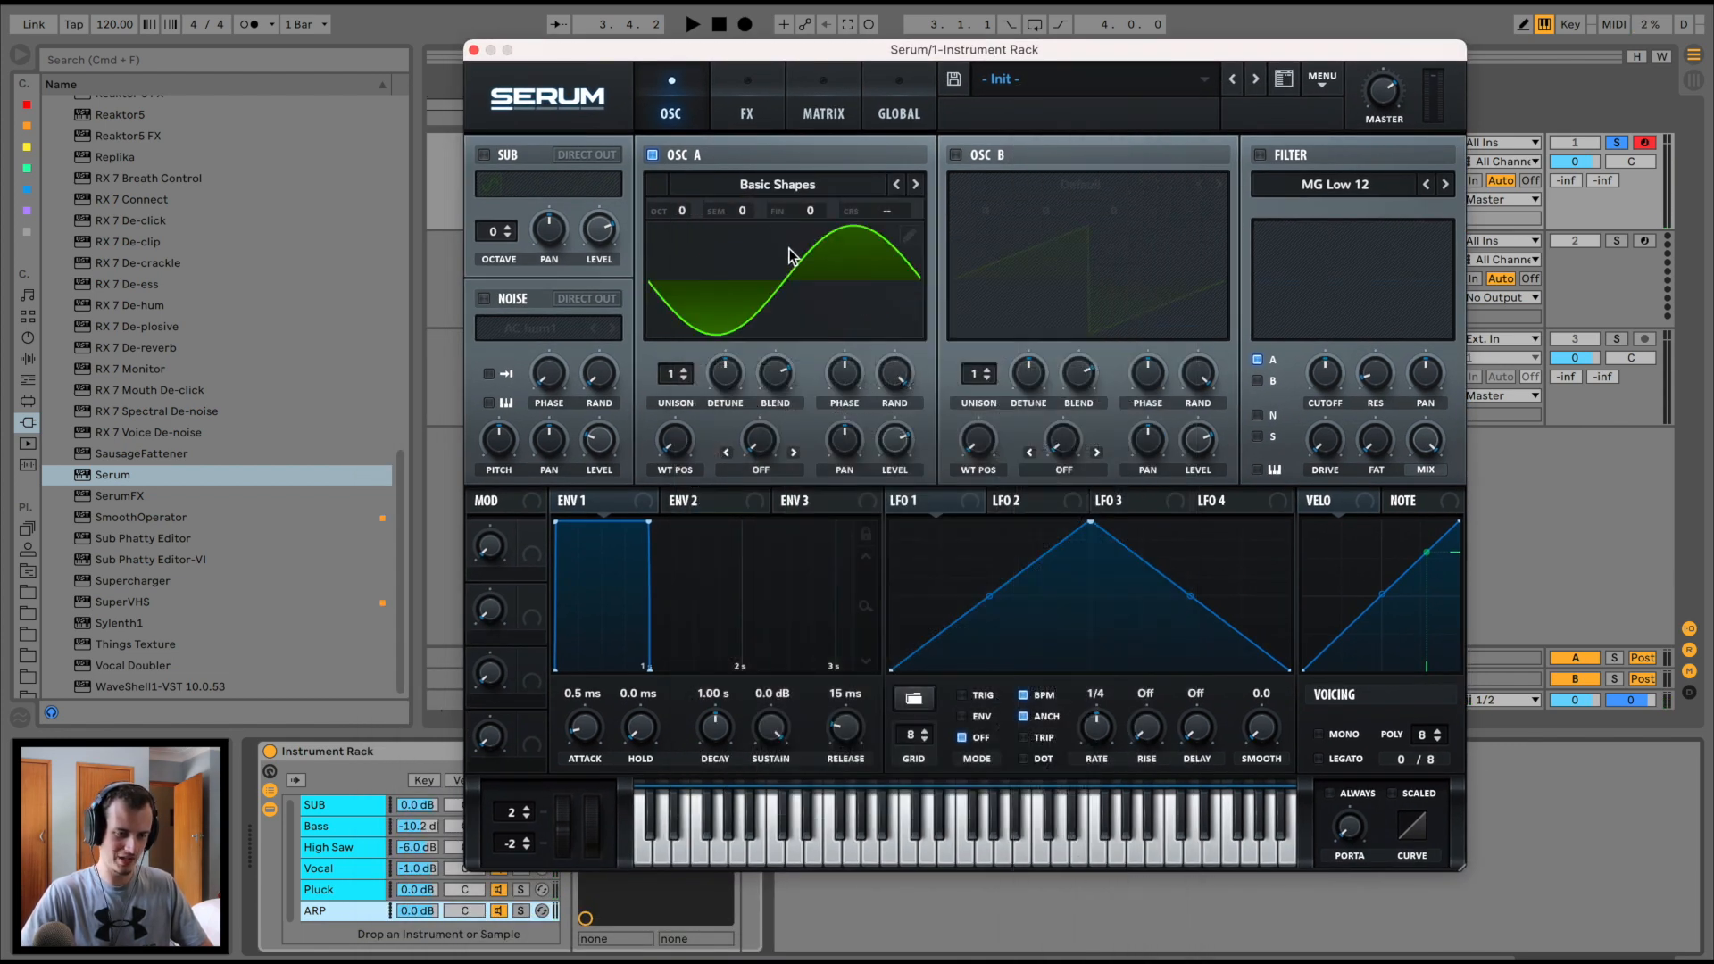
click(746, 292)
drag(688, 443, 687, 393)
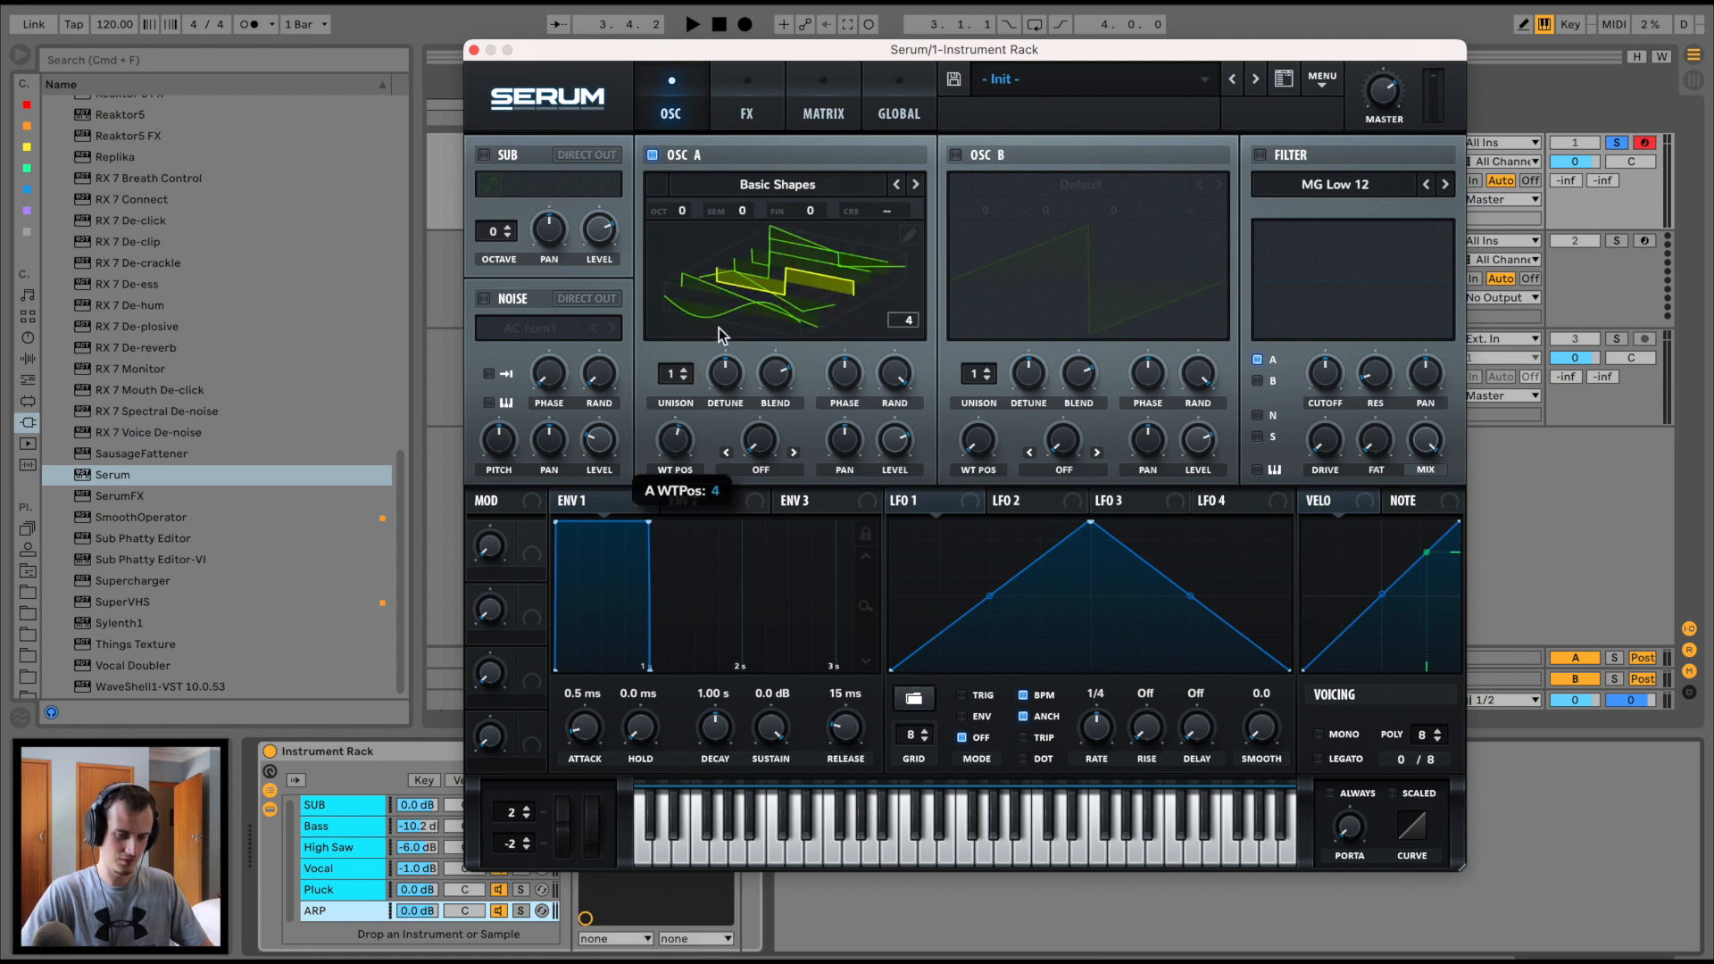
click(773, 260)
drag(685, 216, 721, 254)
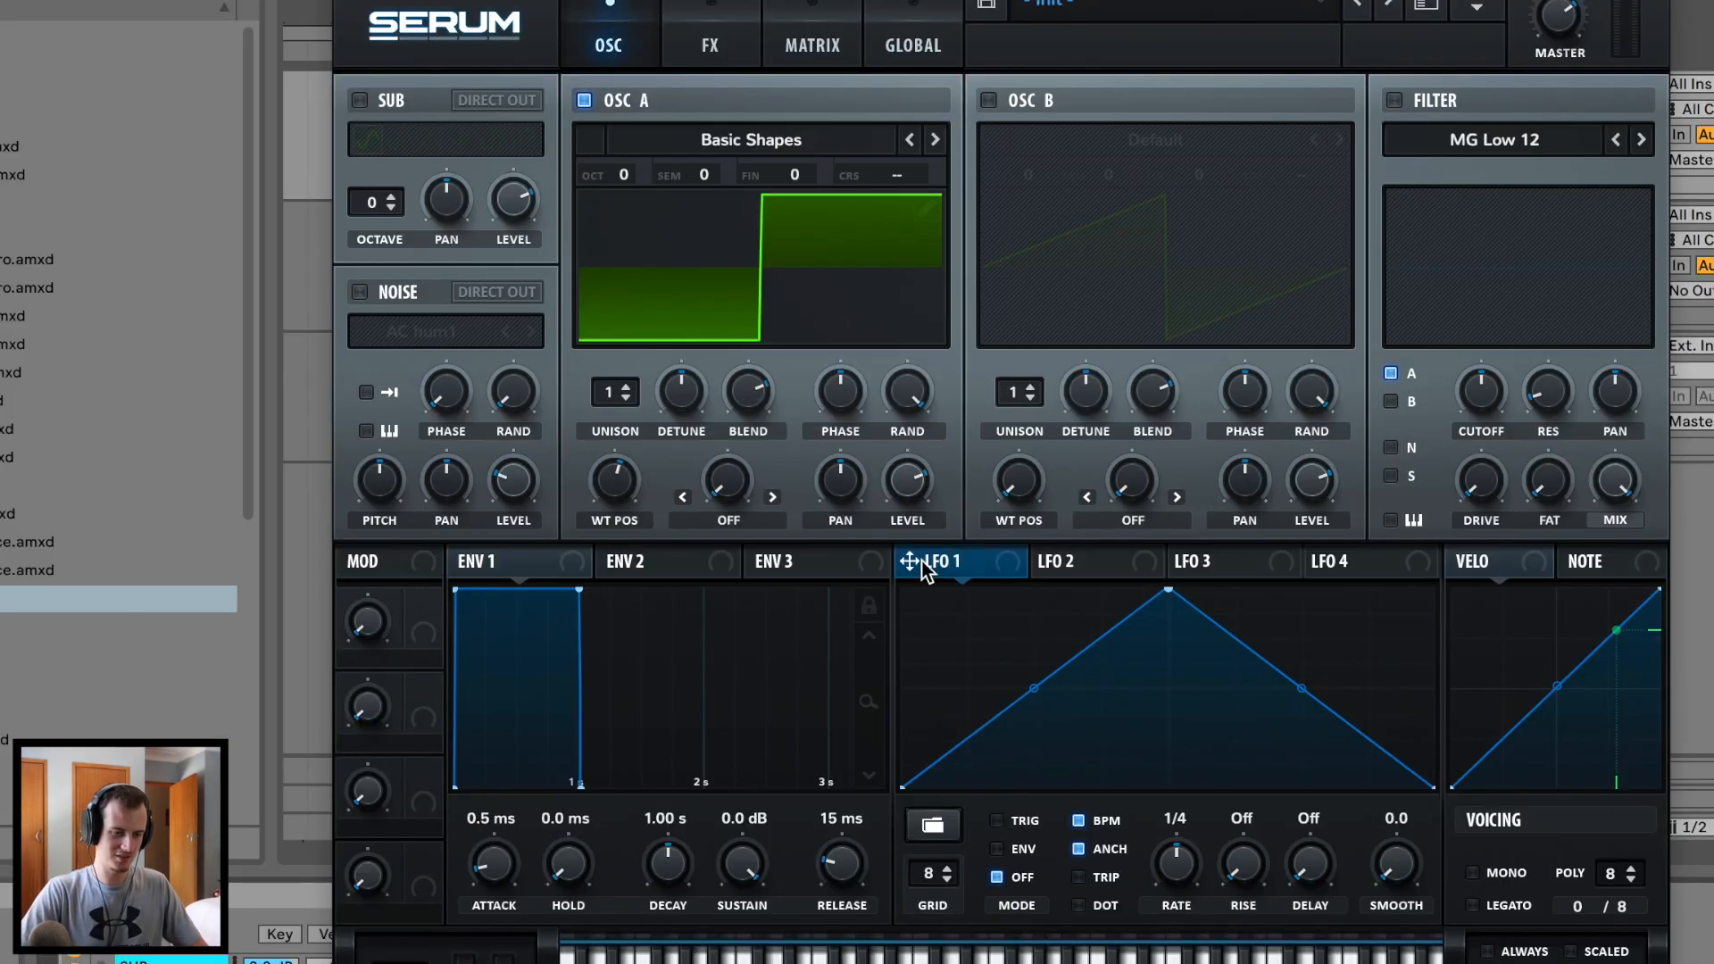
Assign LFO 1 to oscillator A's octave and adjust the octave to -4
drag(916, 499, 639, 439)
drag(645, 173, 702, 3)
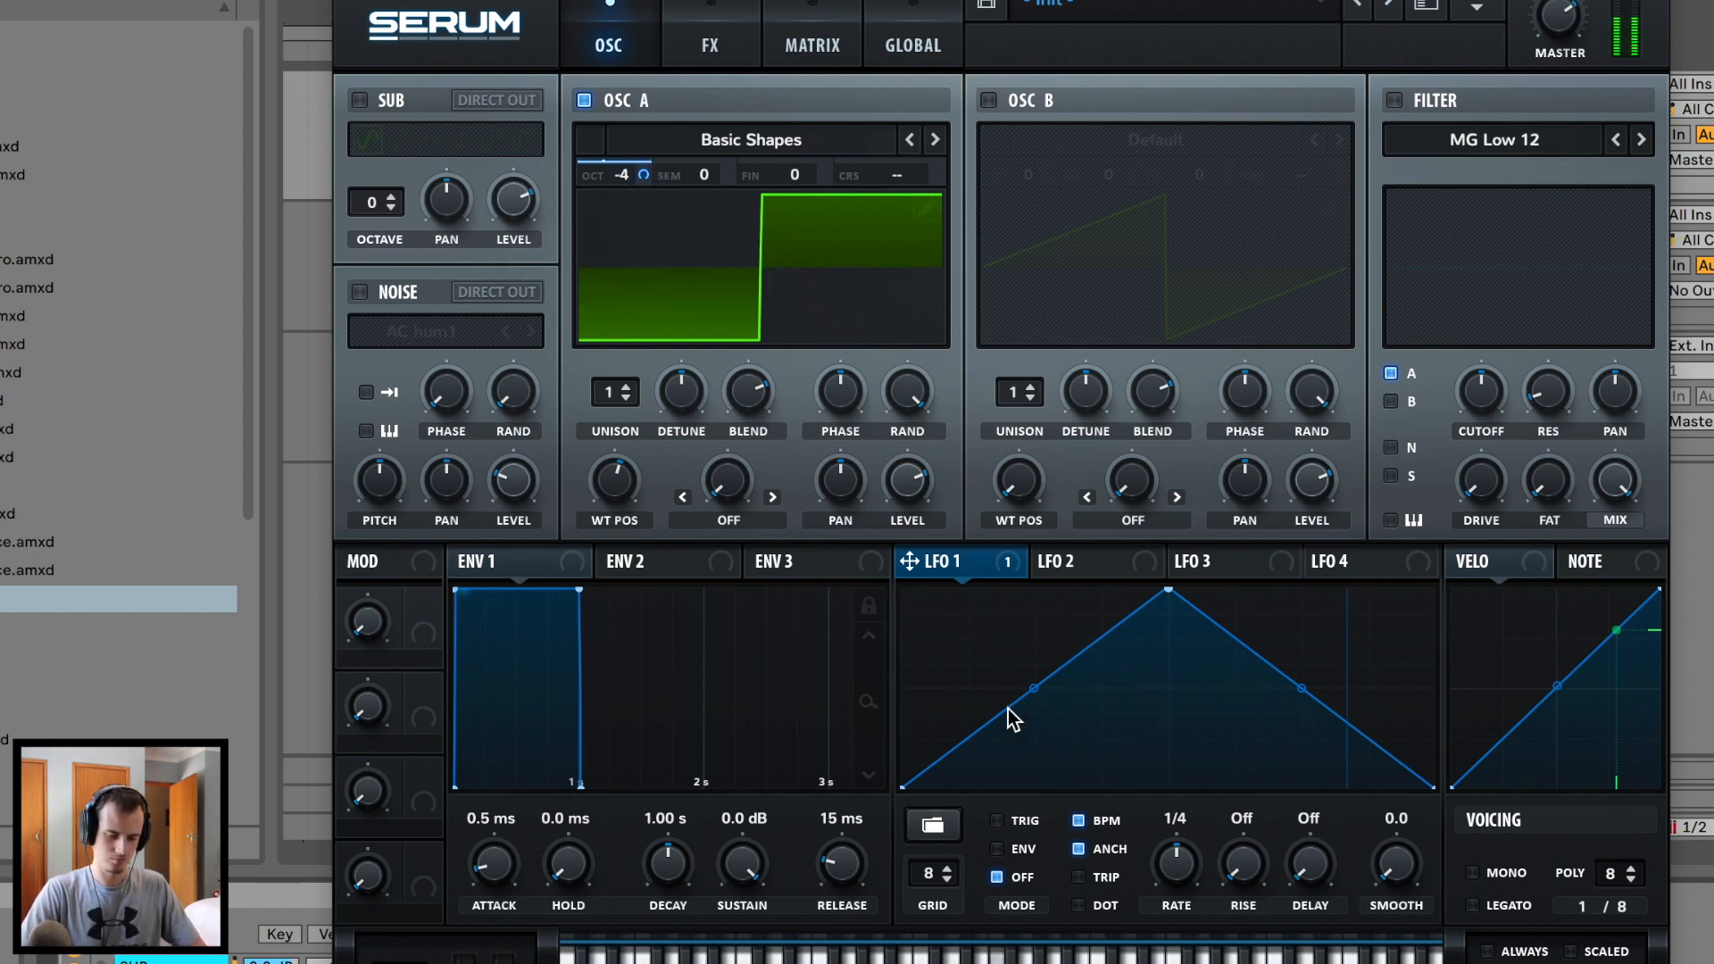
Set LFO 1's rate to 1/2 and redraw its curve as steps of varying height
drag(1176, 861, 1176, 883)
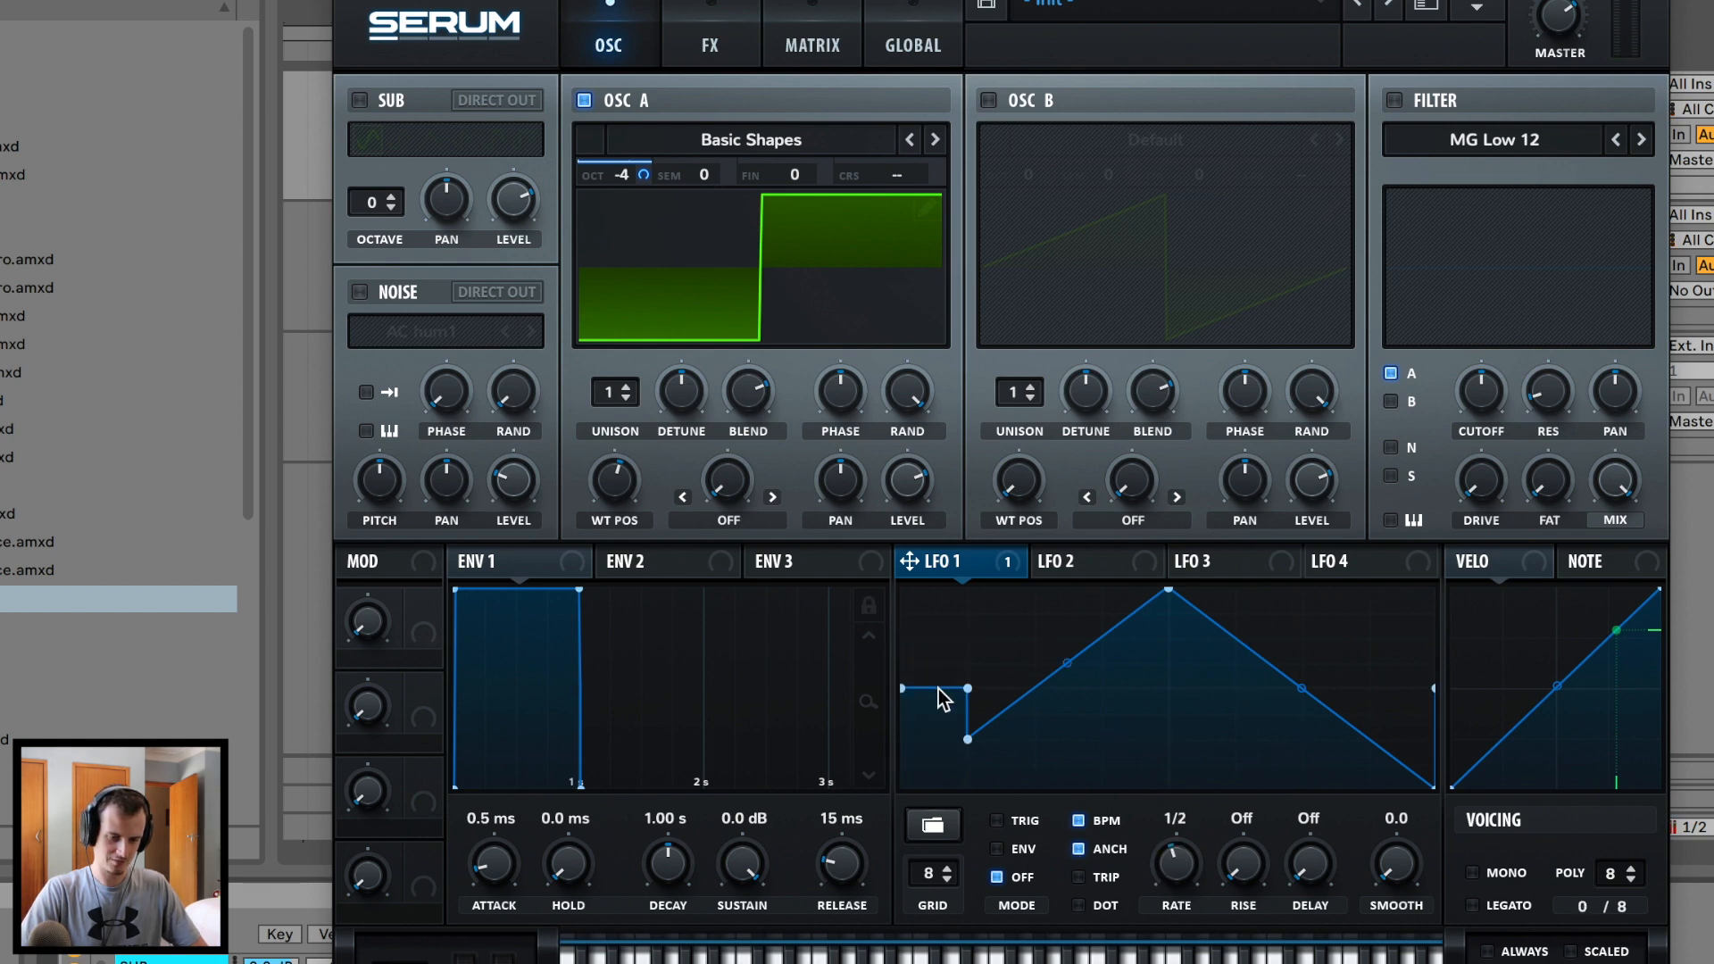
mouse_move(938, 688)
mouse_down()
mouse_move(1032, 664)
mouse_move(1061, 609)
mouse_move(1156, 752)
mouse_move(1307, 747)
mouse_move(1387, 653)
mouse_move(1435, 649)
mouse_move(1399, 752)
mouse_up()
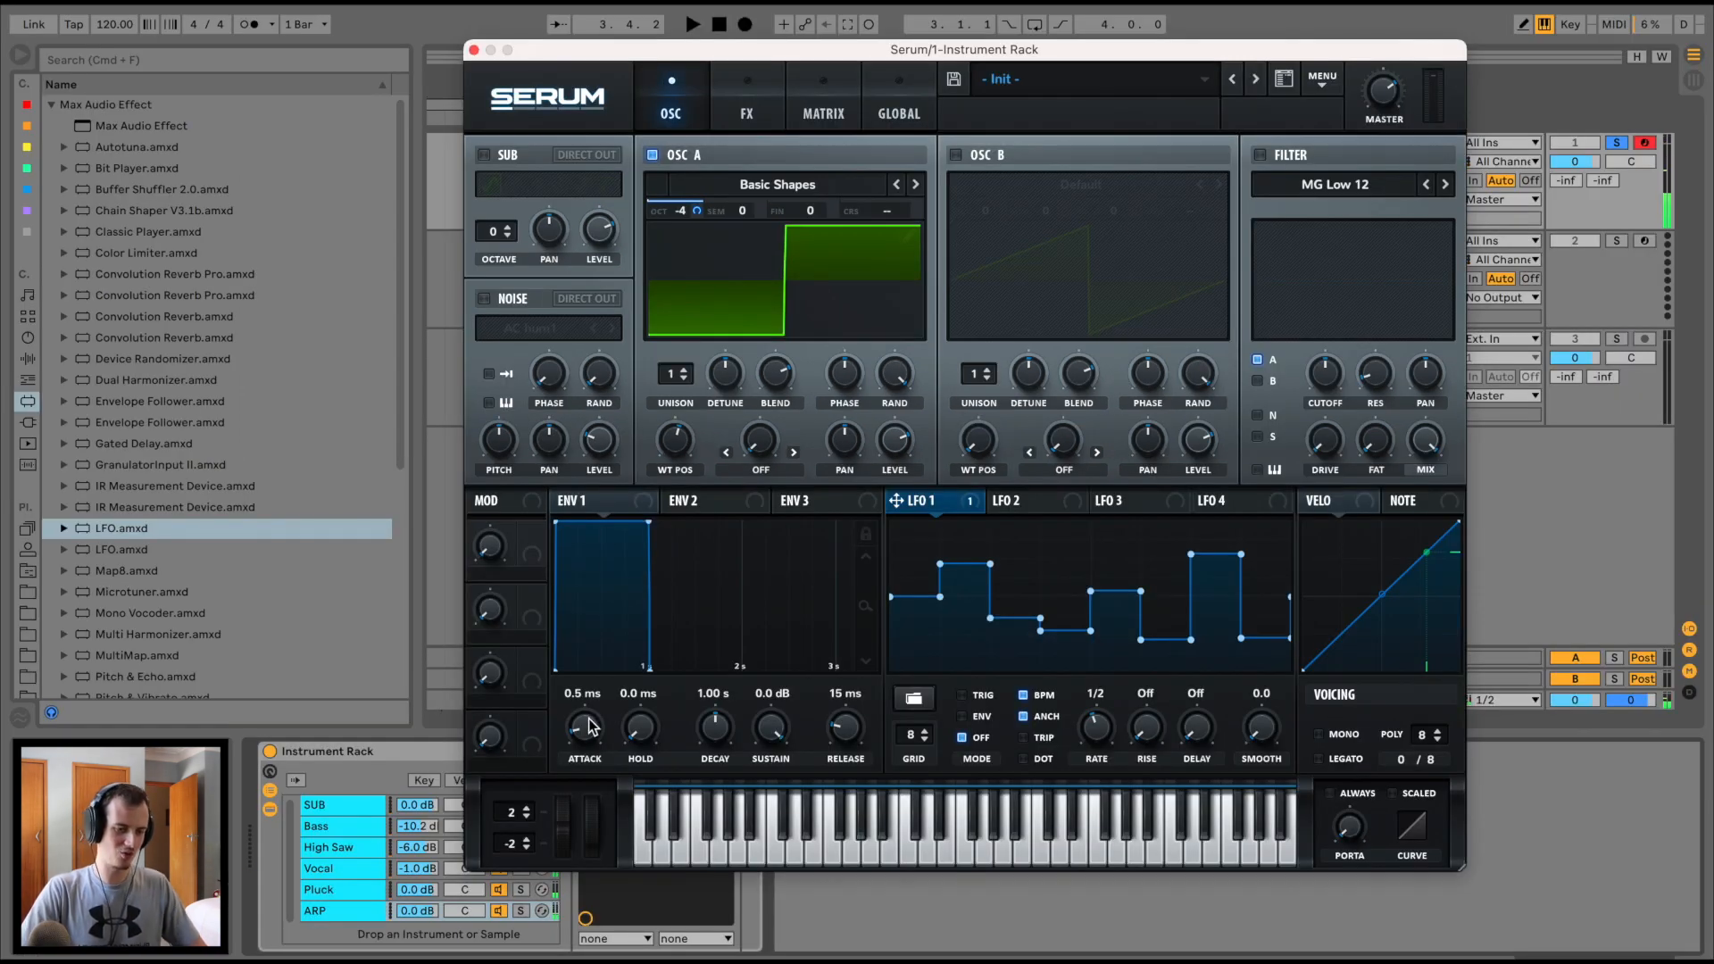
Set the attack of Serum's Envelope 1 to 69 ms
drag(589, 721, 602, 696)
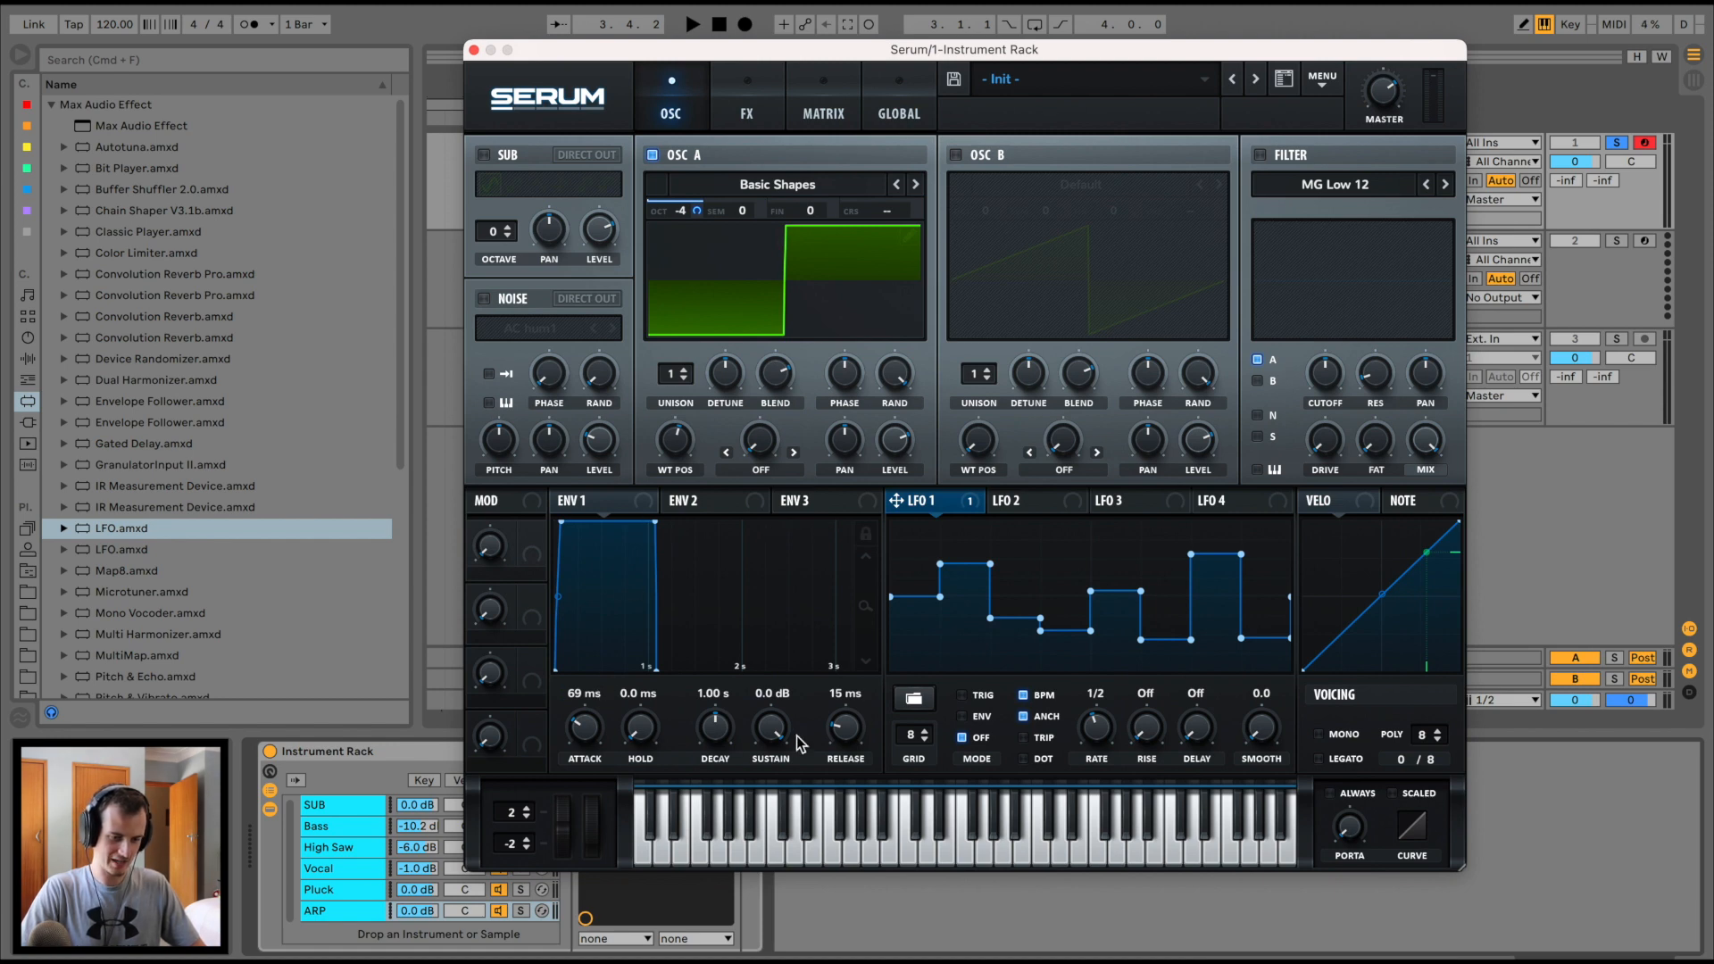
Set Envelope 1's sustain to -∞ dB and decay to 280 ms, and LFO 1's rate to 1/16
drag(778, 731, 778, 803)
drag(715, 724, 716, 749)
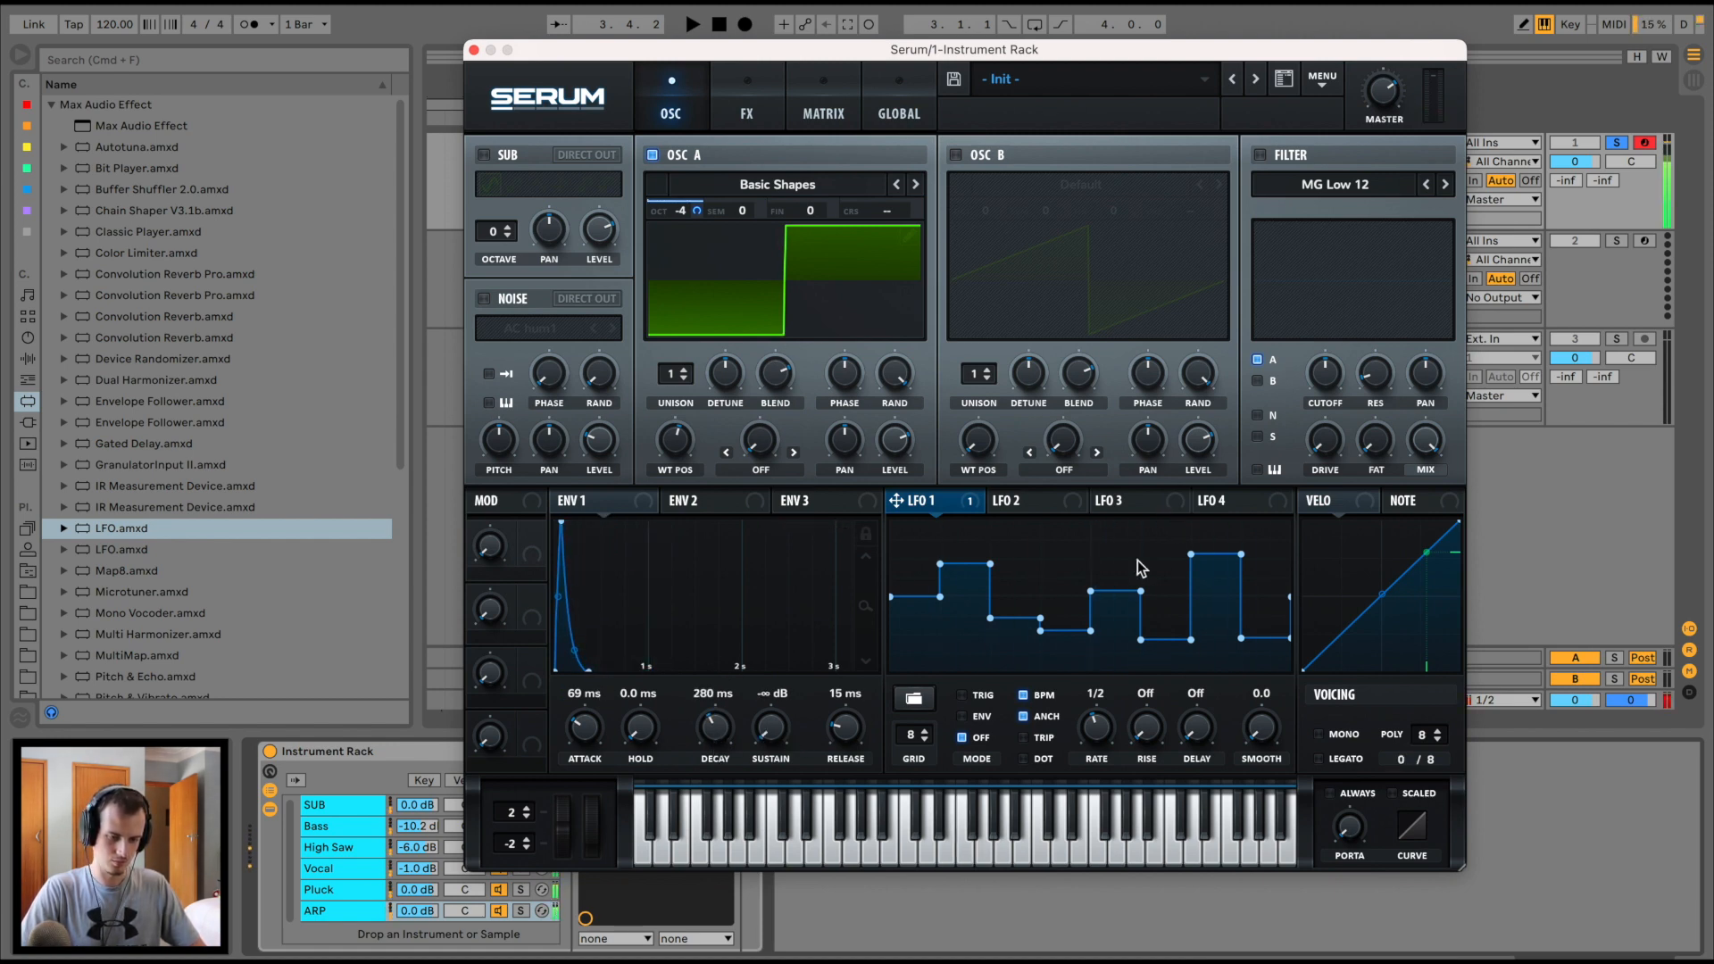
drag(1094, 741, 1111, 708)
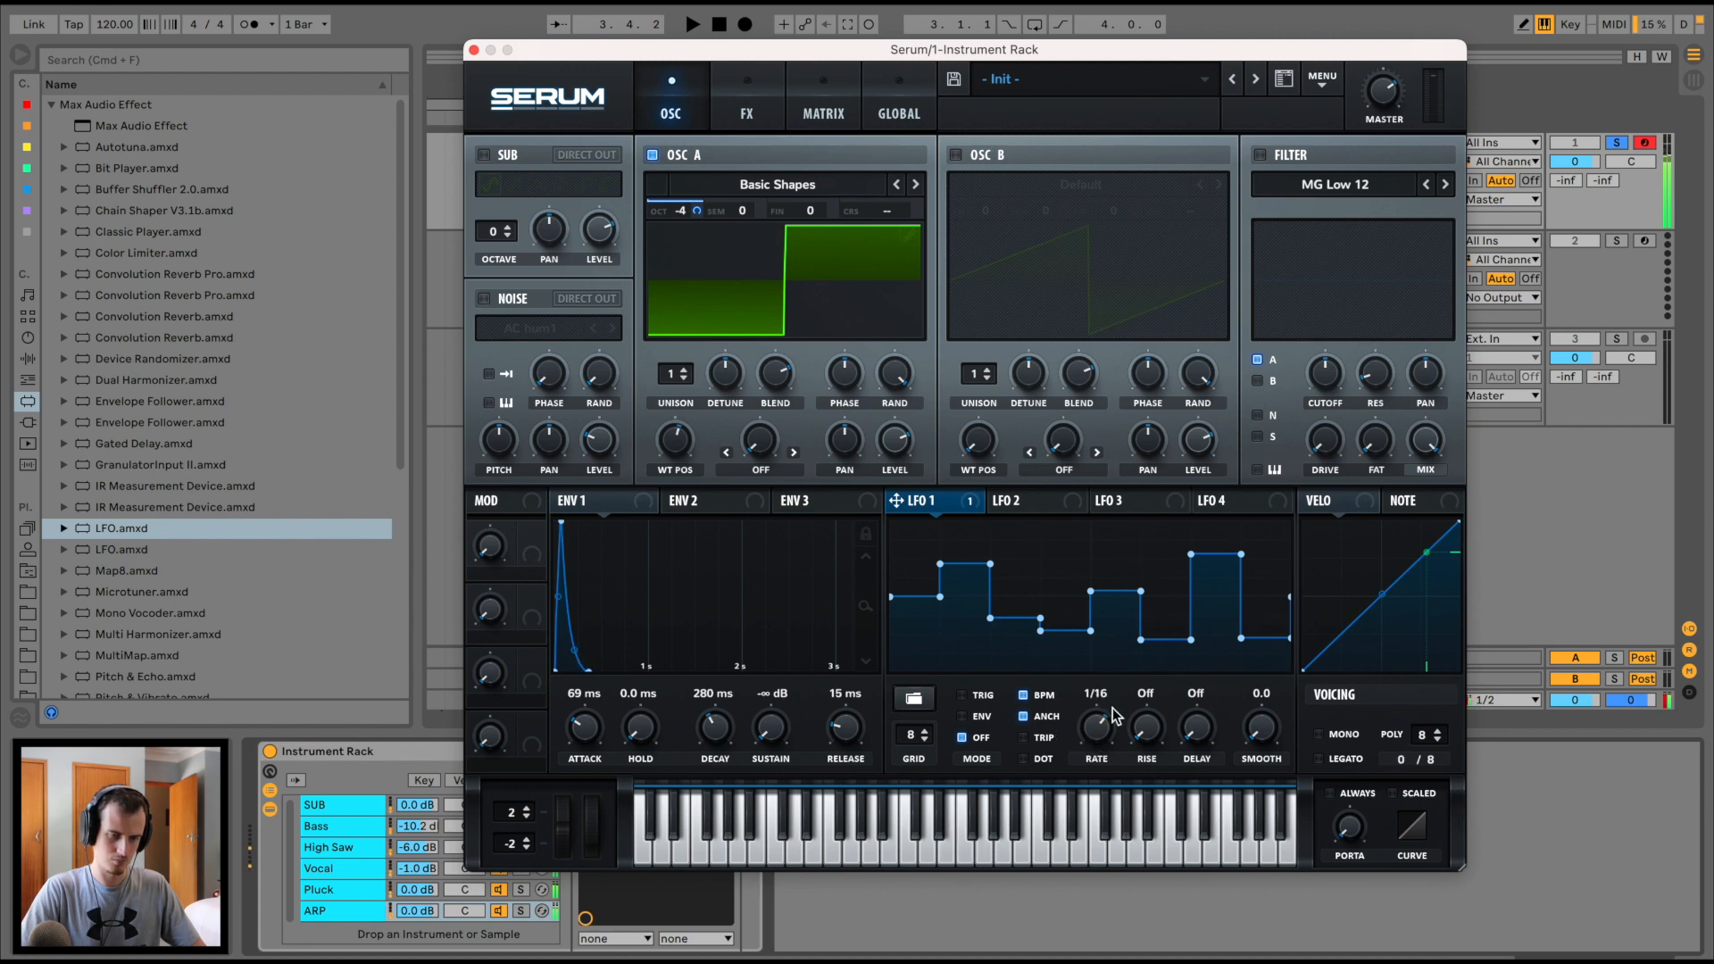
Enable Serum's EQ effect with its low band as a high-pass at 1001 Hz, and shorten Envelope 1's decay to 199 ms
click(730, 116)
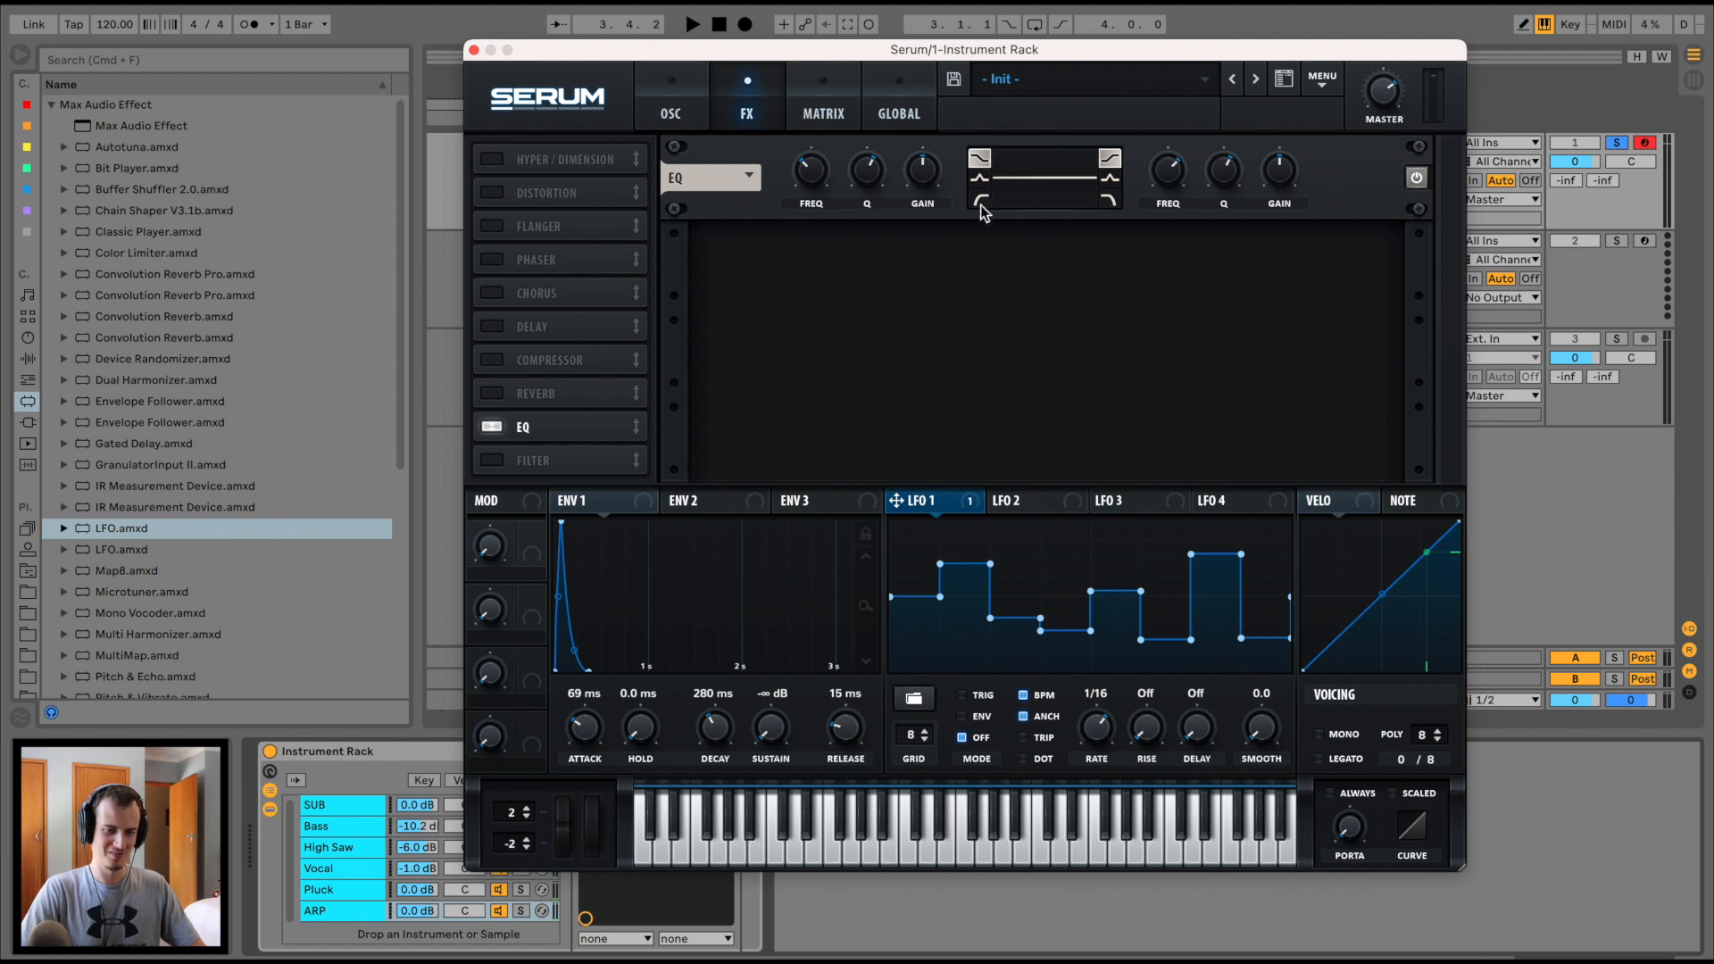
click(982, 203)
drag(808, 166, 824, 139)
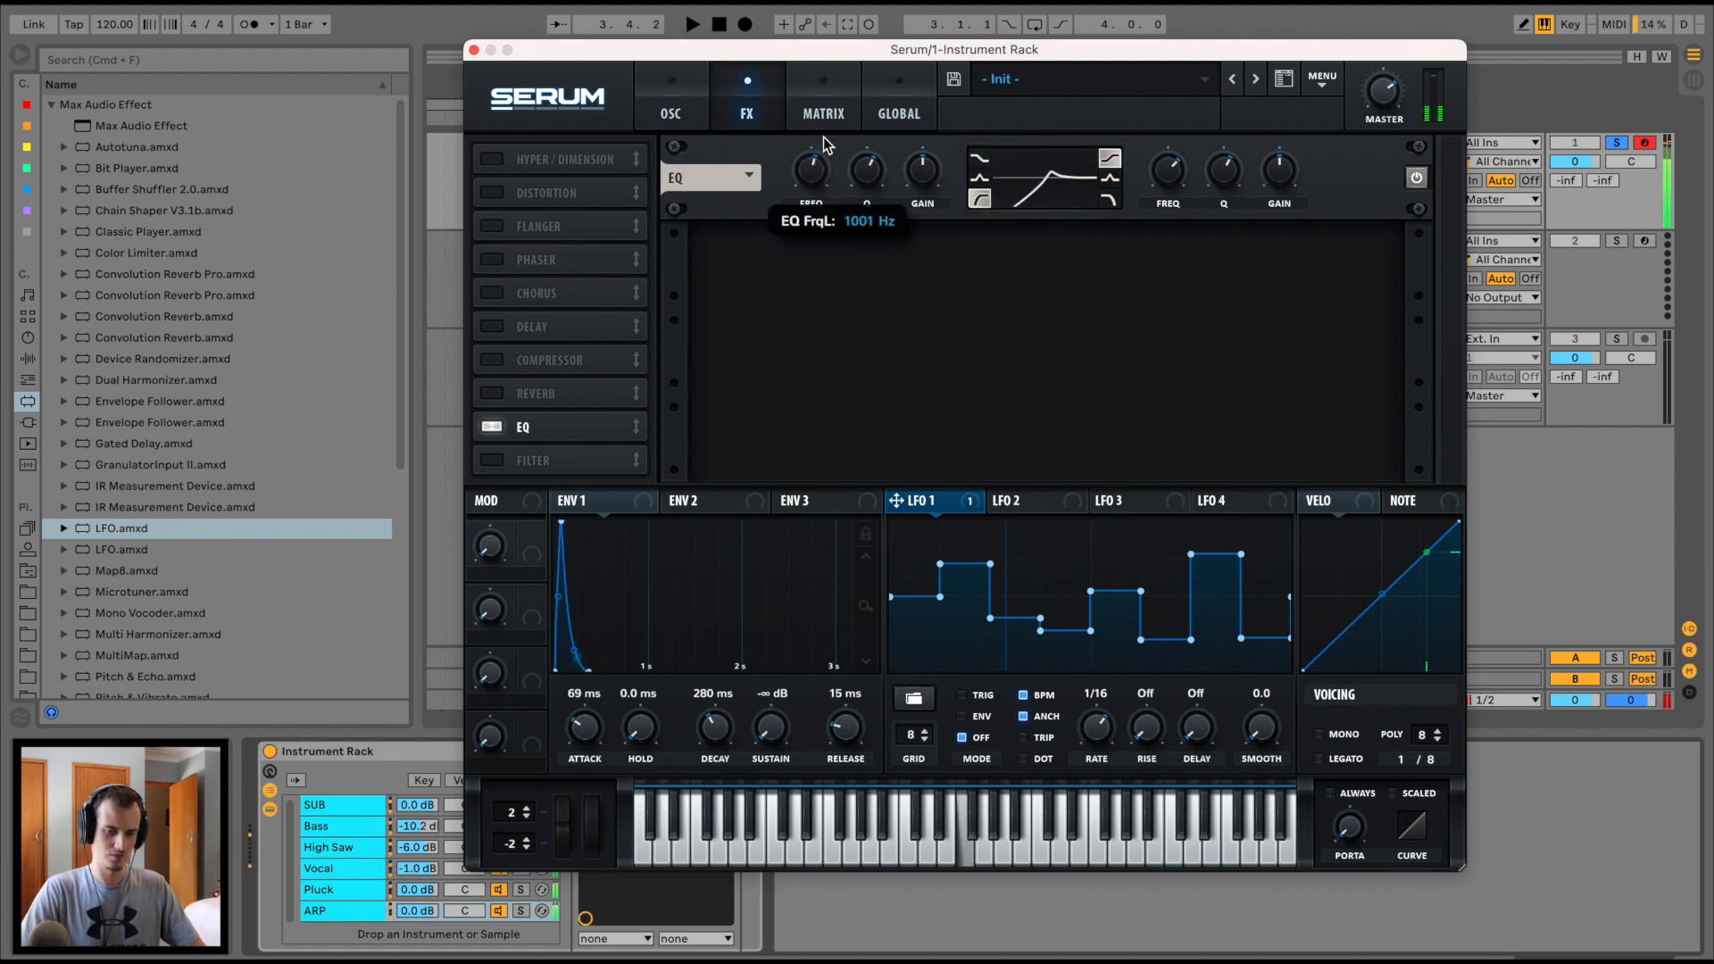
drag(732, 745, 729, 748)
Enable the Hyper/Dimension effect, lower the Dimension size, raise its mix, and close the ARP chain's Serum window
click(489, 161)
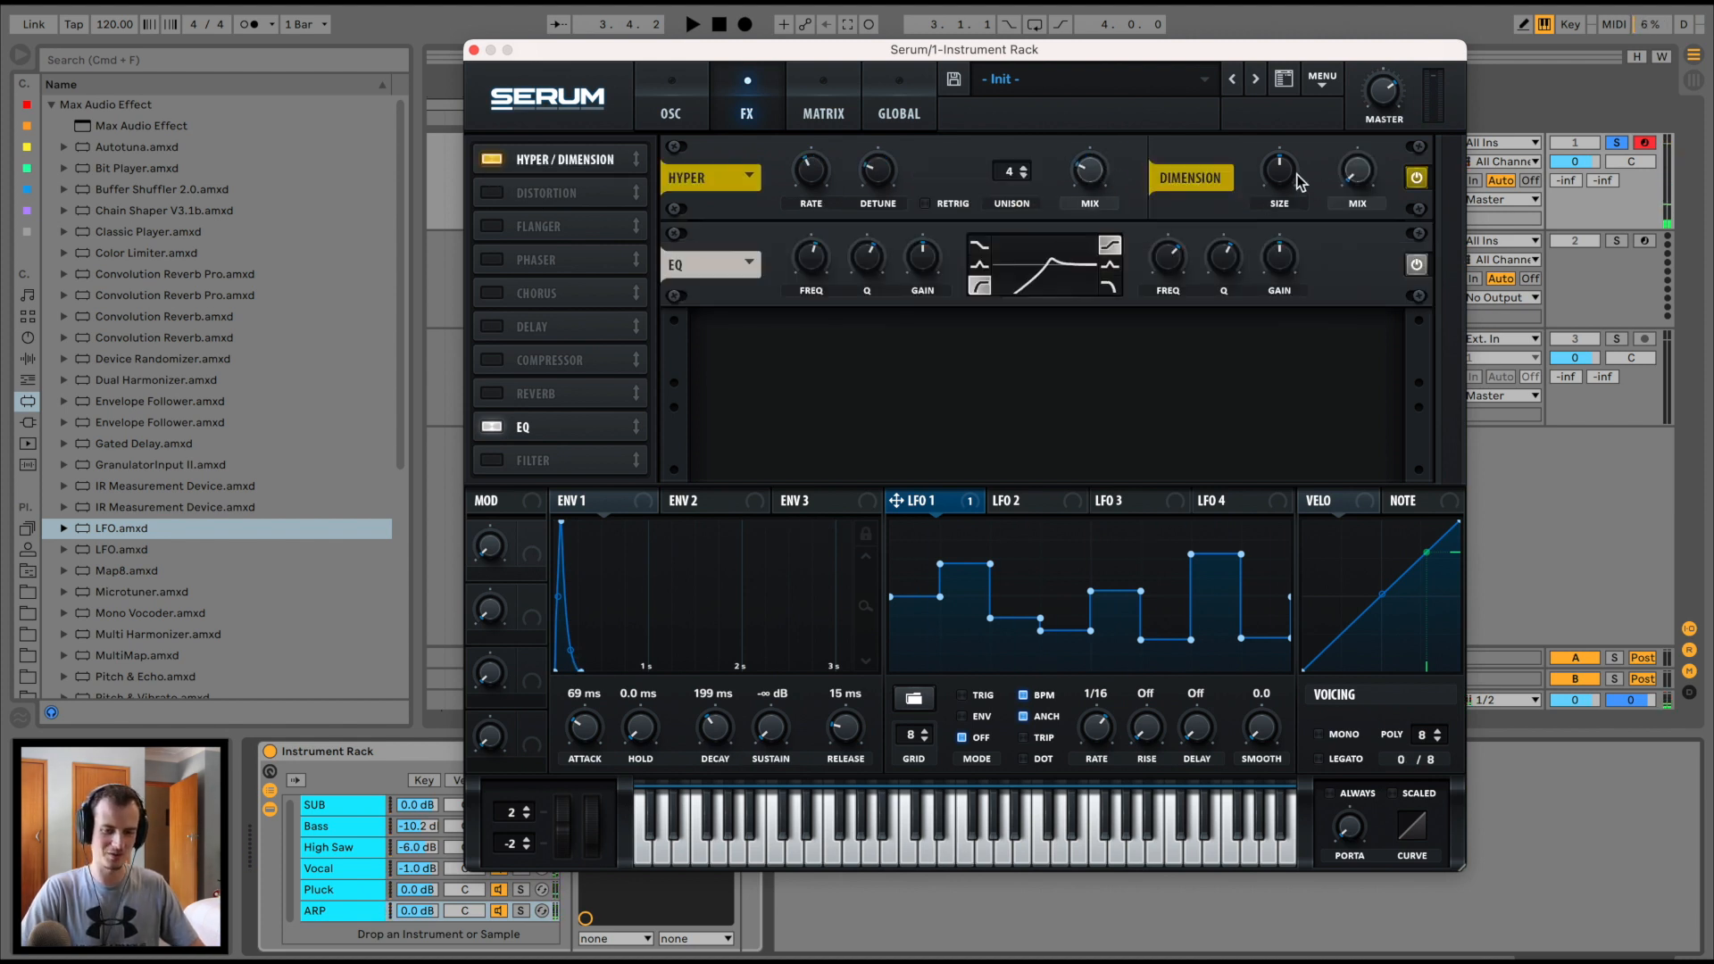
drag(1299, 182, 1272, 236)
drag(1356, 174, 1422, 31)
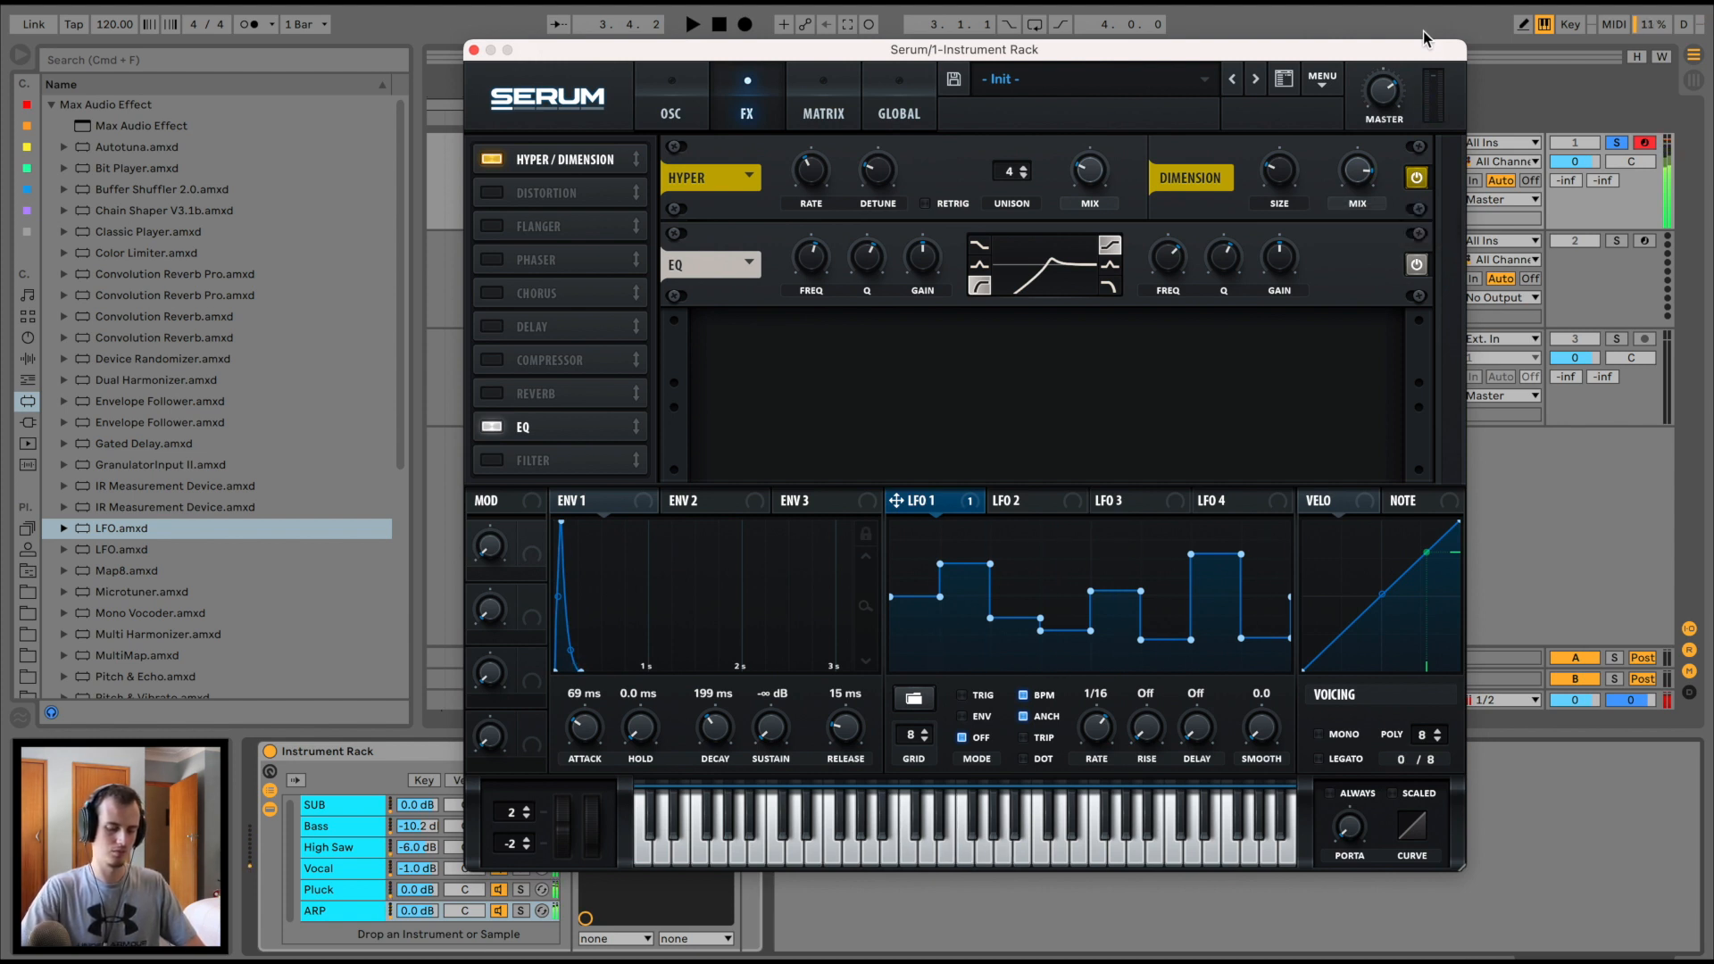
click(474, 50)
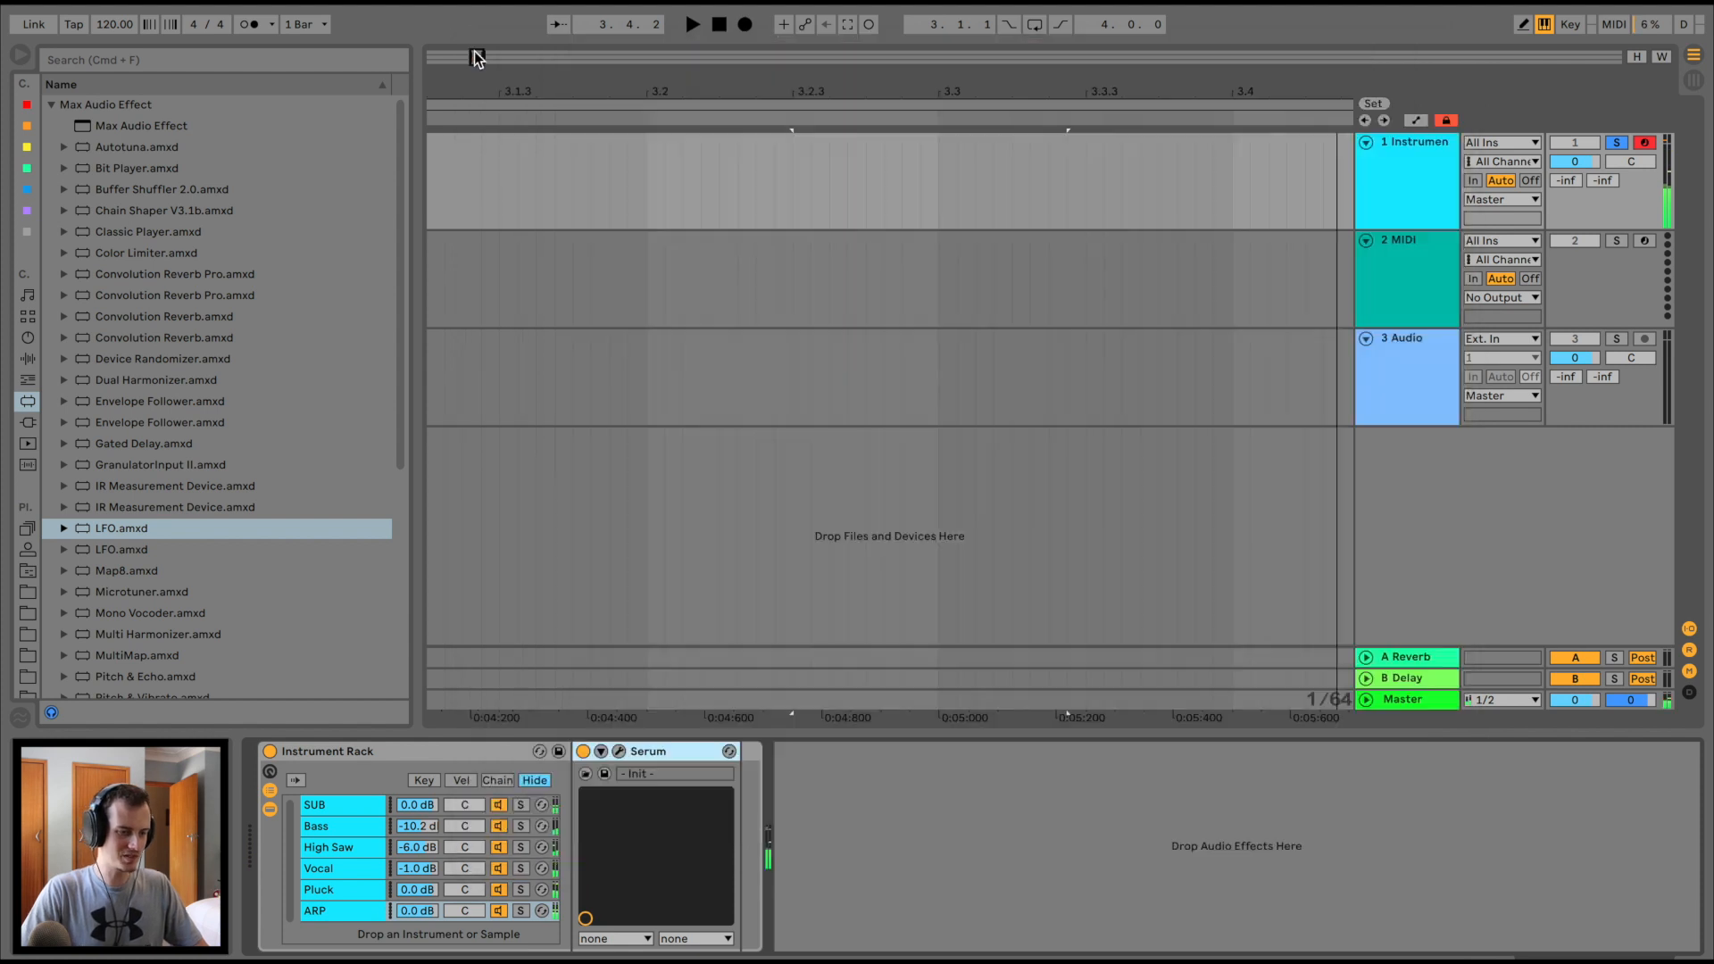
Add a new Serum chain below ARP in the Instrument Rack and name it Supersaw
click(32, 421)
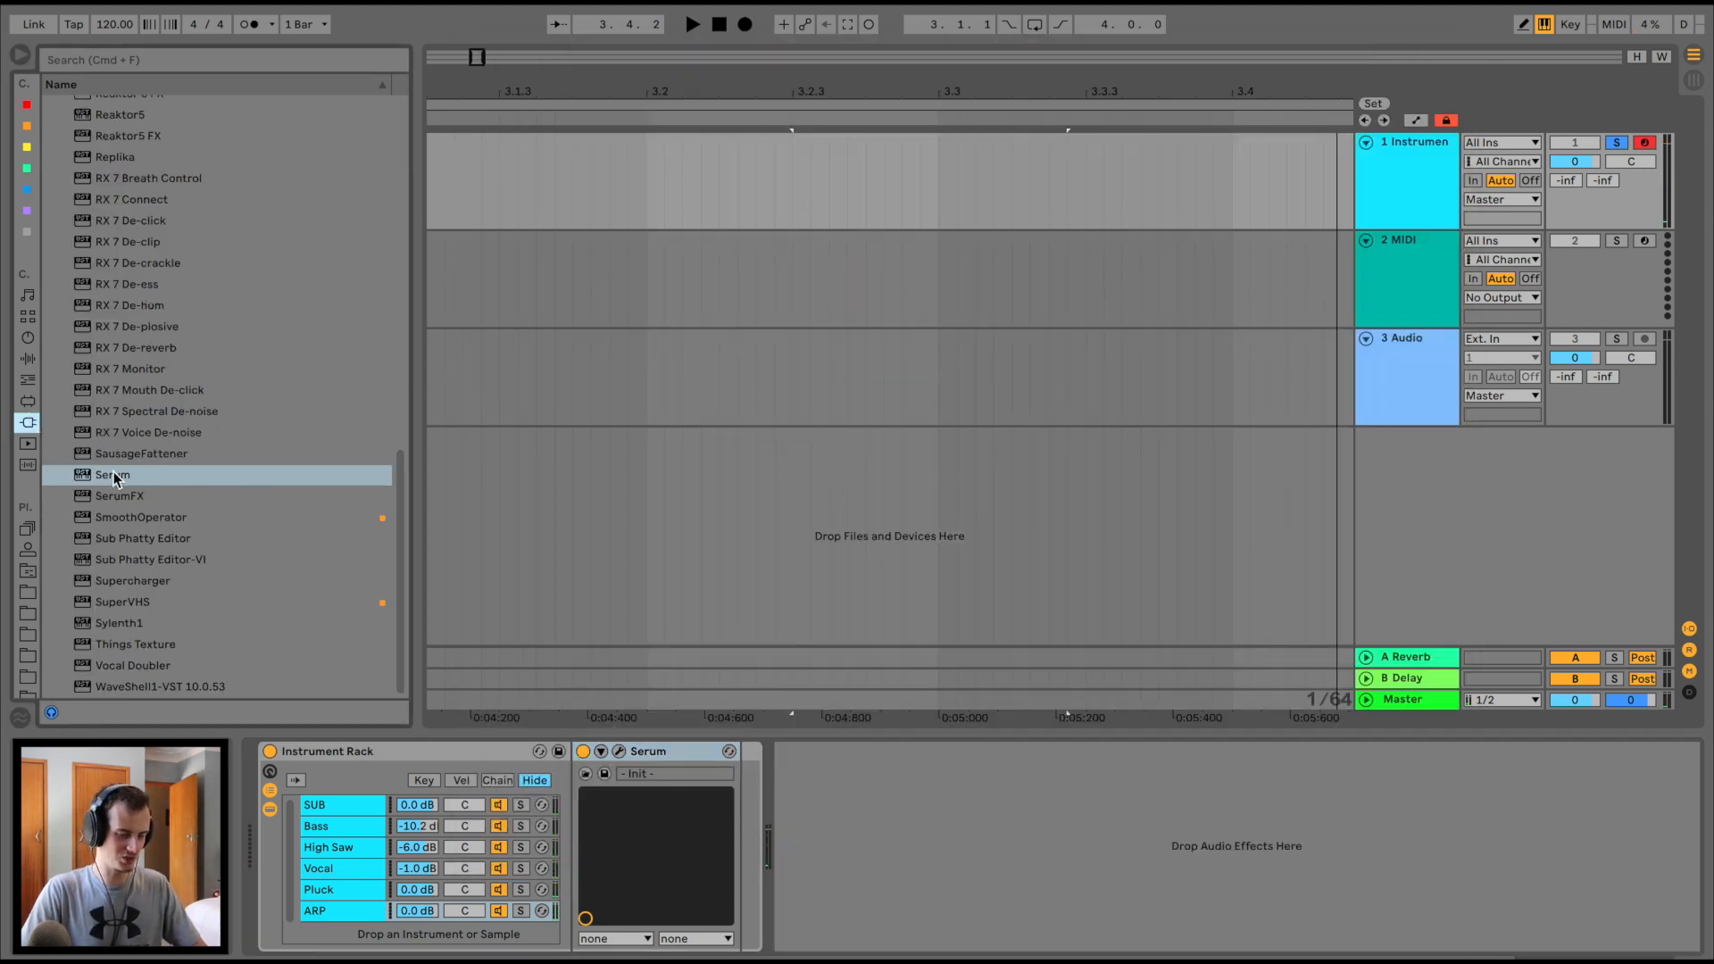
drag(293, 850, 293, 875)
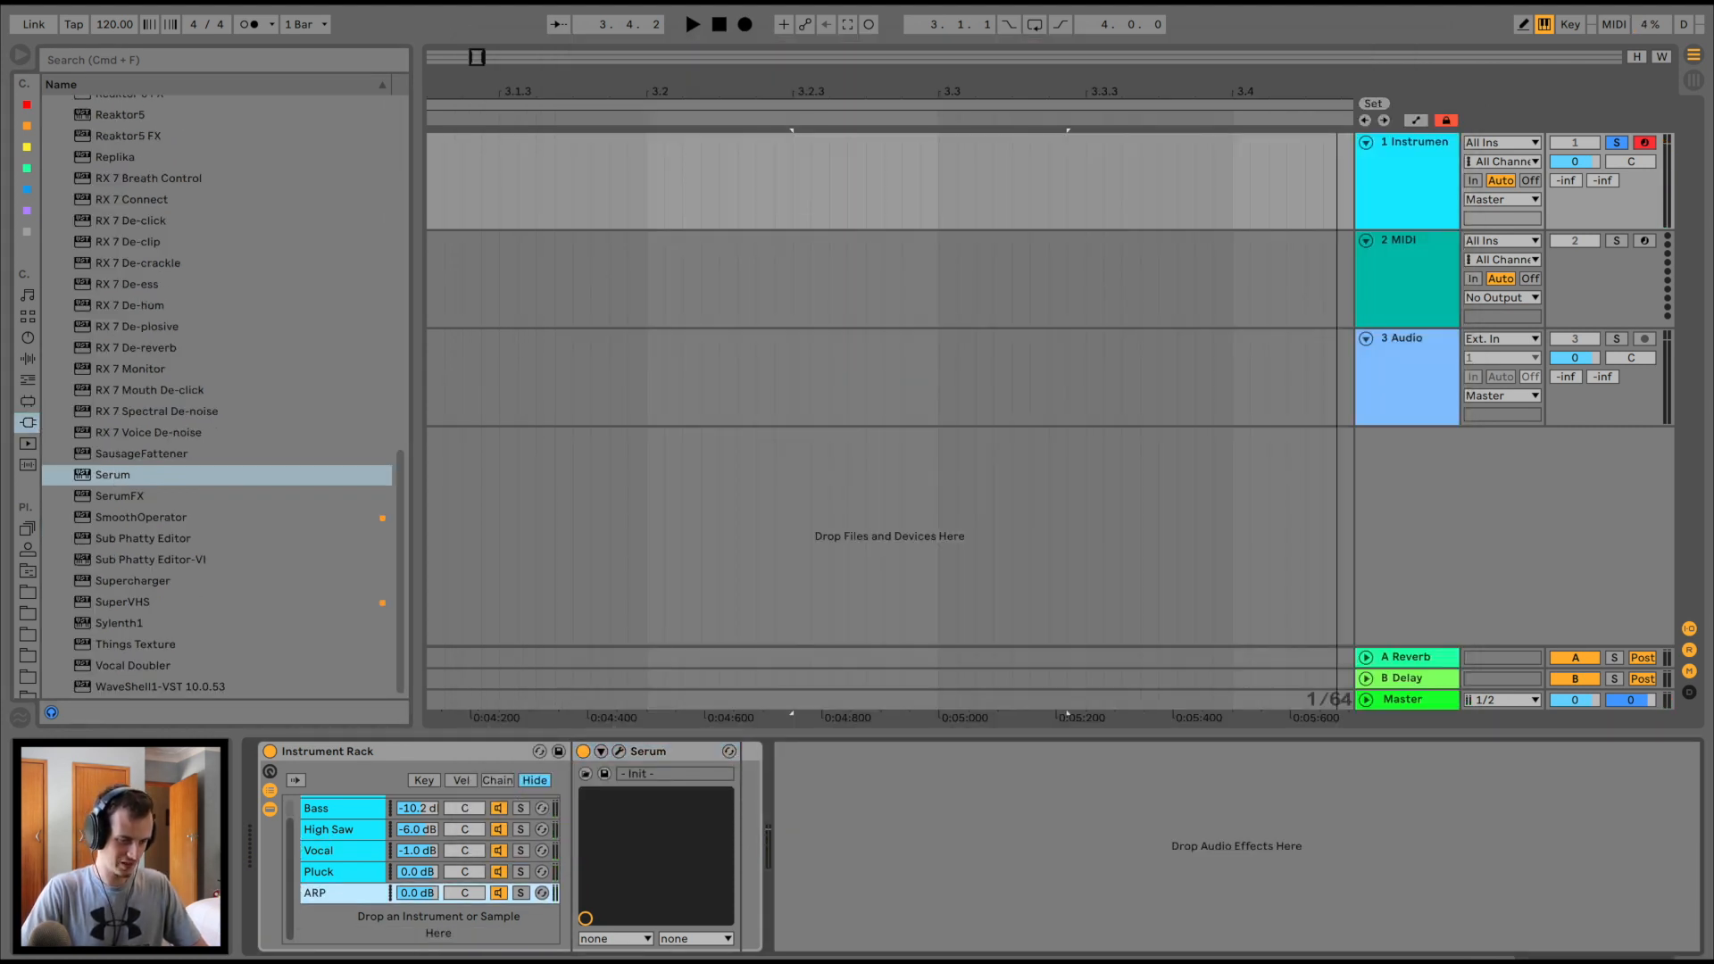
drag(109, 474, 324, 920)
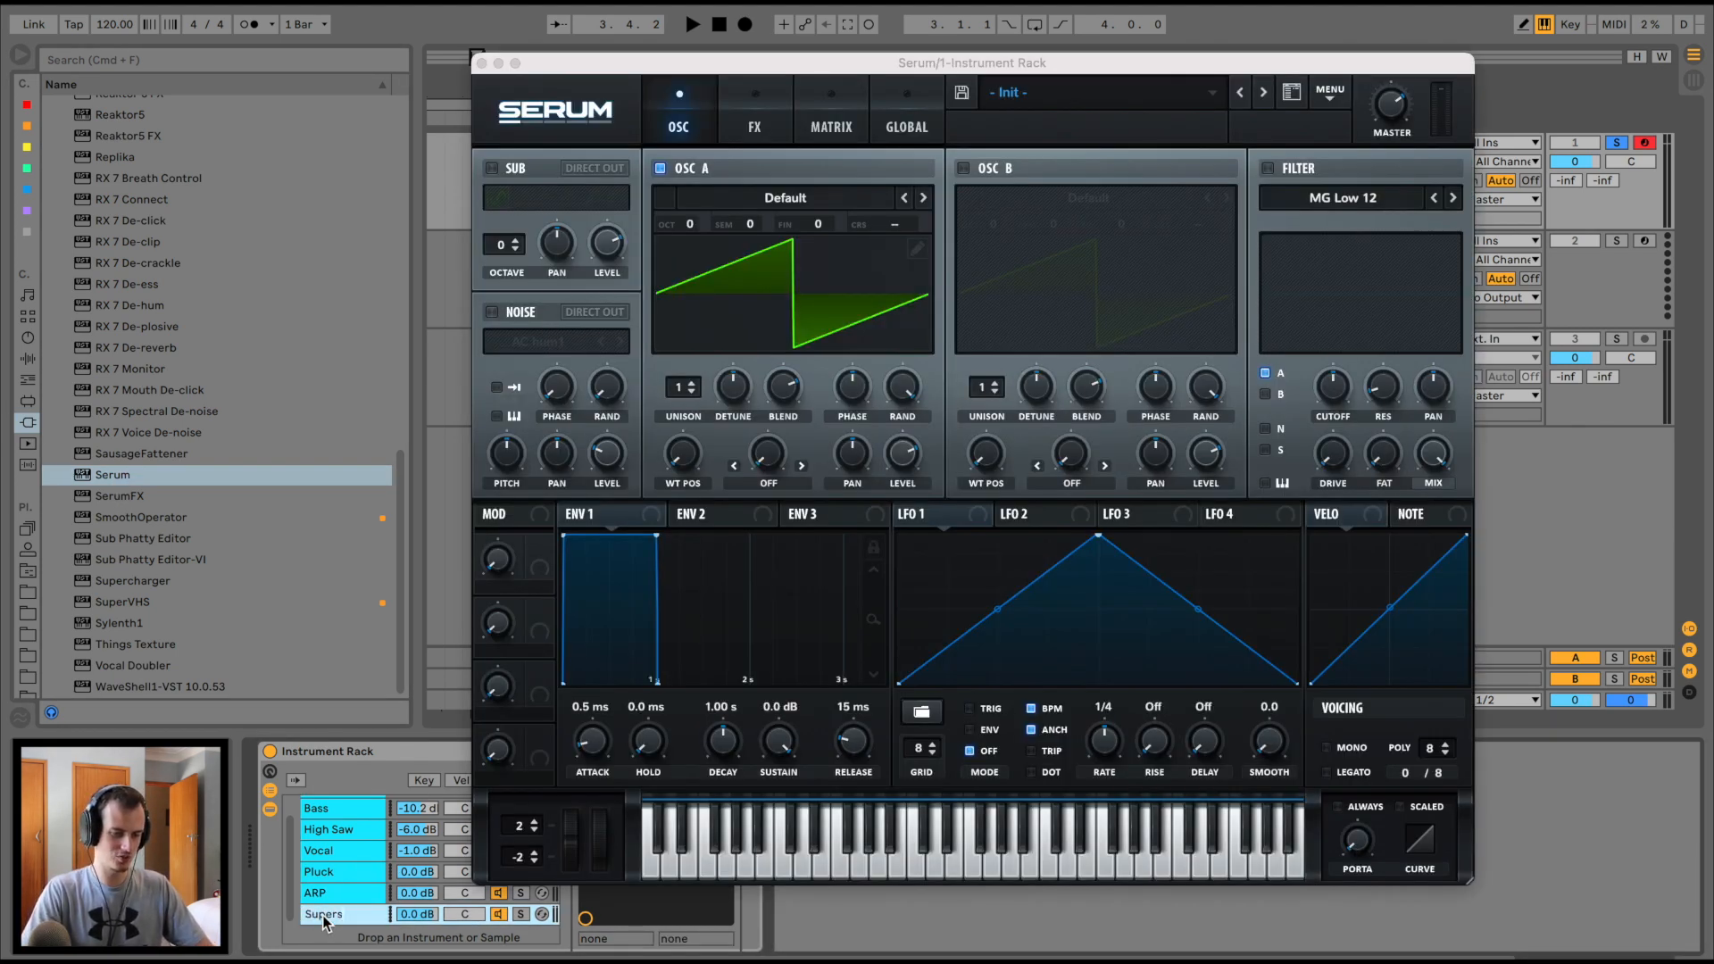
click(323, 913)
text(SupersA)
key(BackSpace)
text(aw)
key(Return)
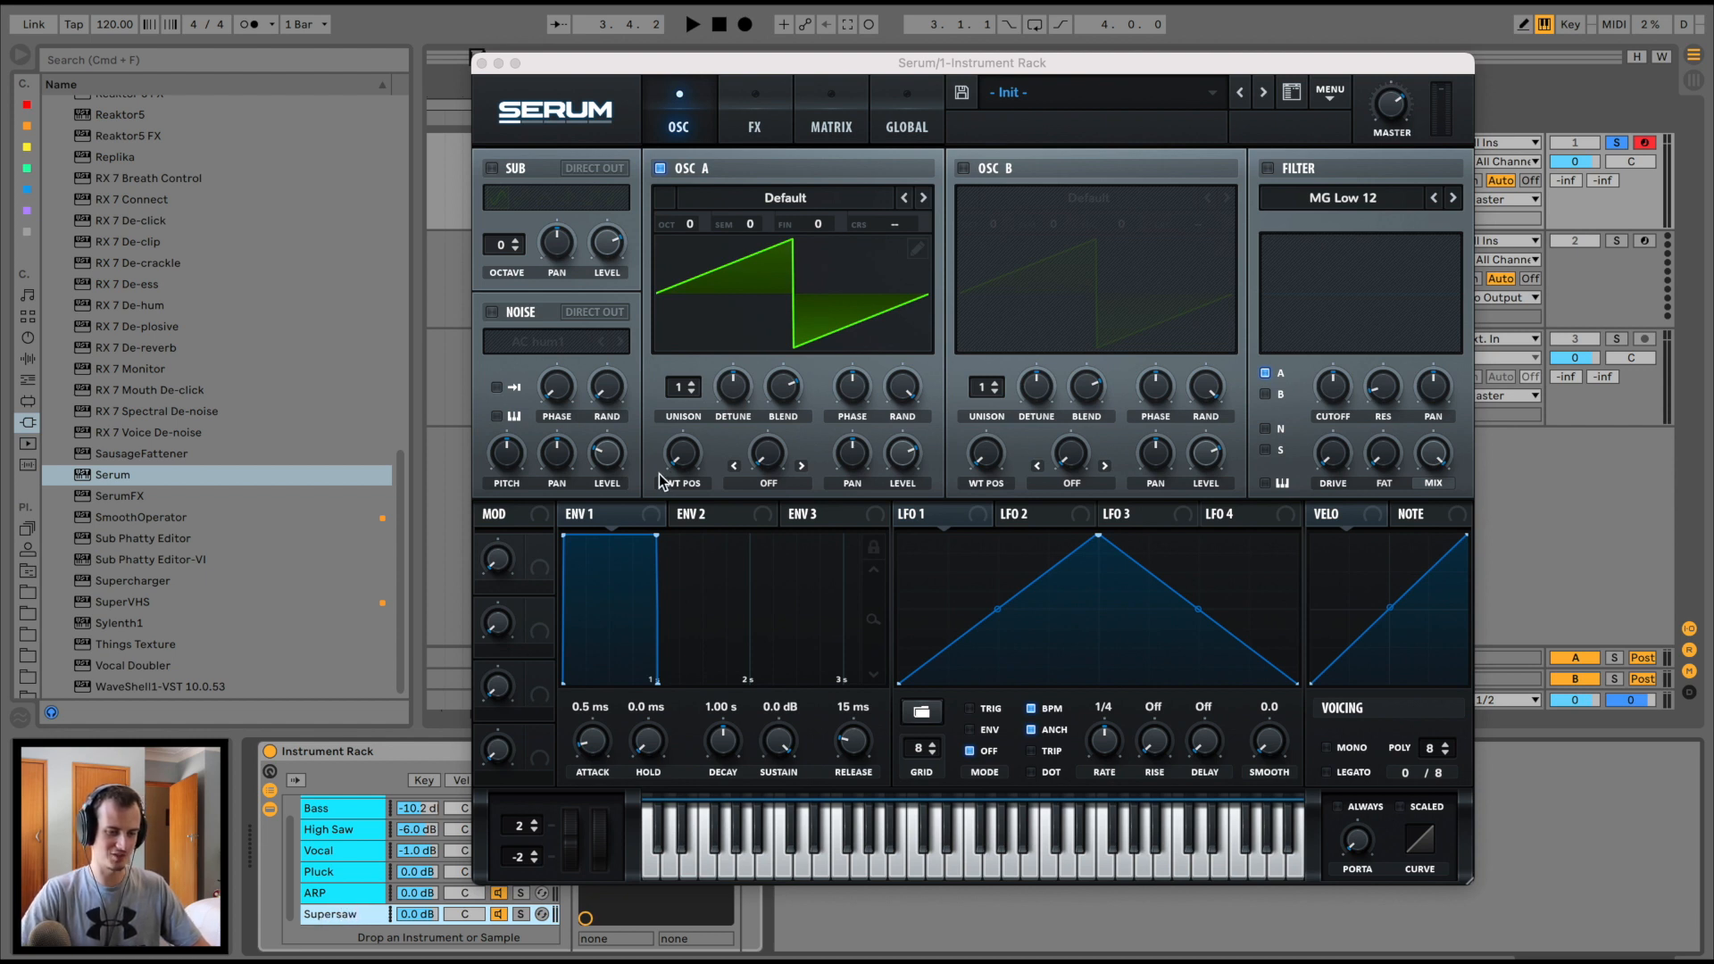
Set oscillator A's unison to 16 and shape Envelope 1 with 25 ms attack, 416 ms decay and -∞ dB sustain
drag(691, 387, 723, 179)
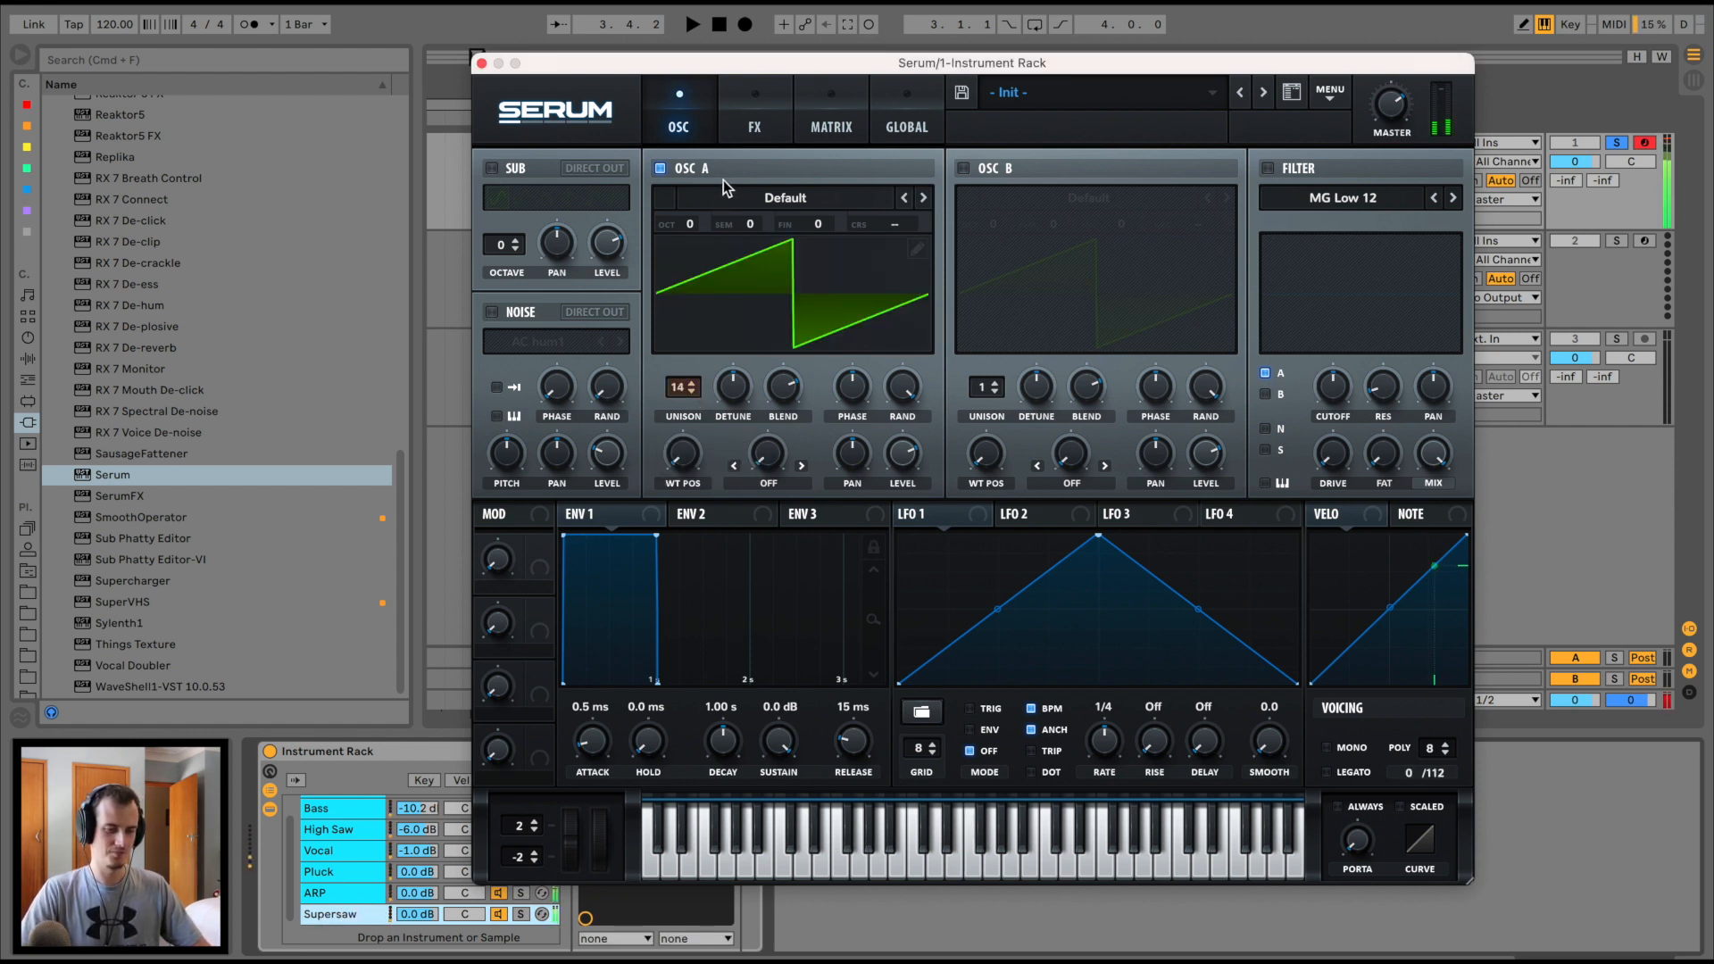
drag(681, 394, 681, 384)
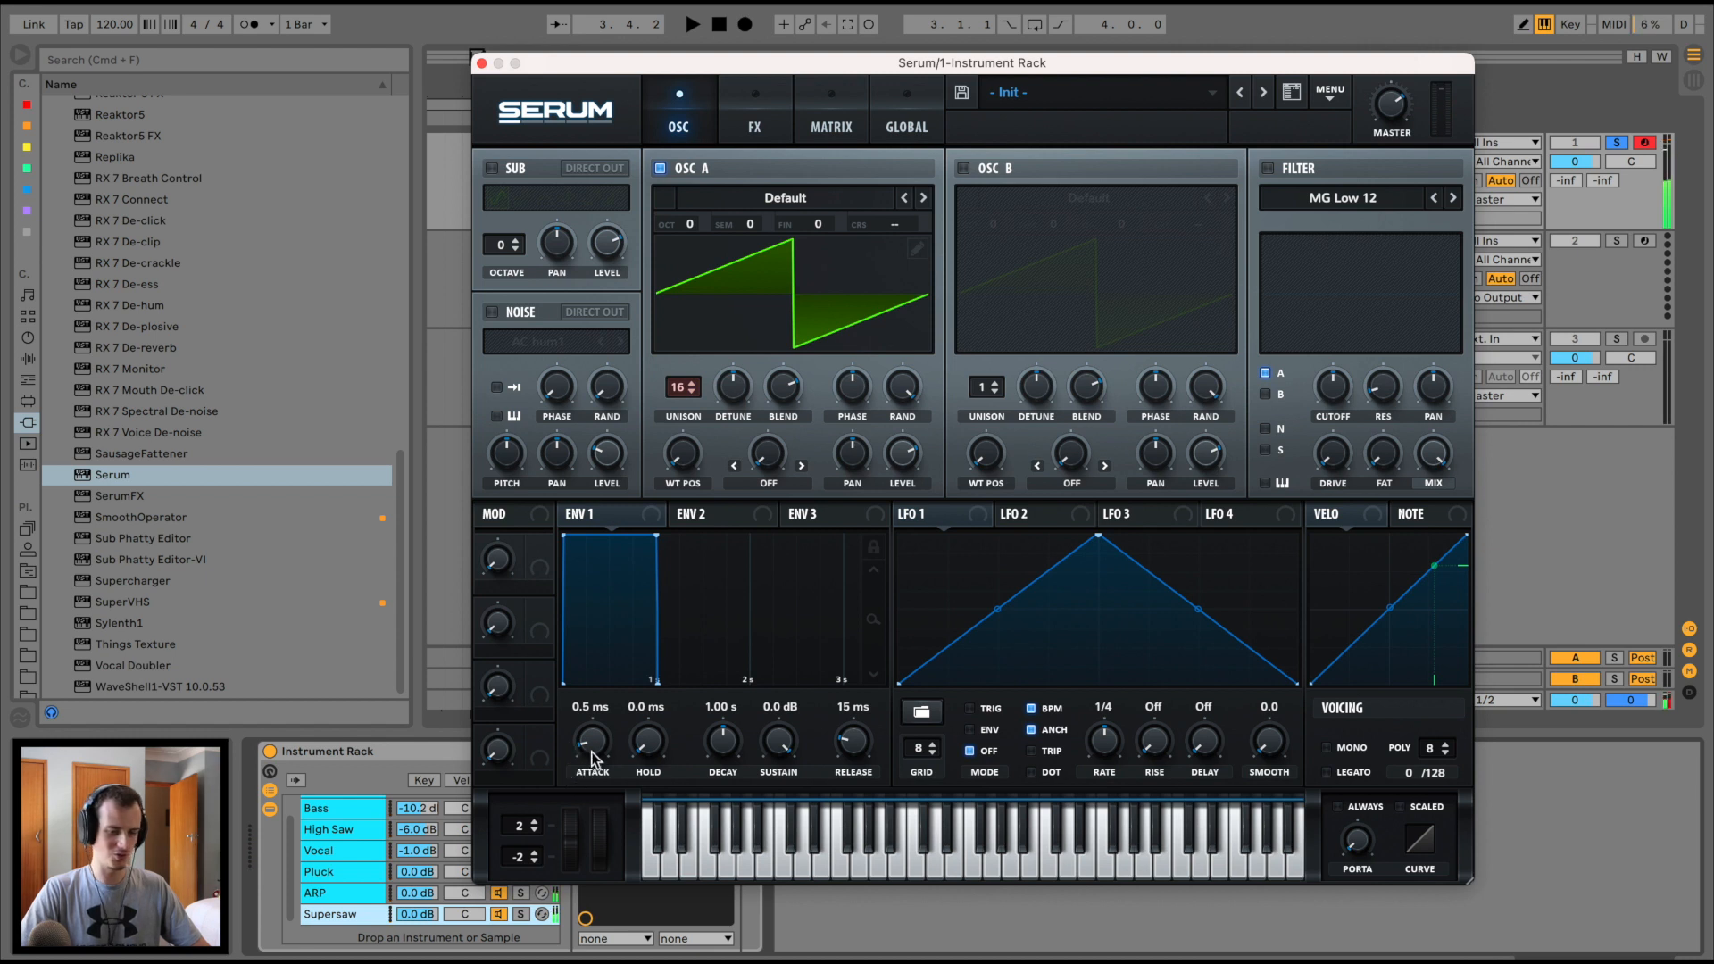
drag(591, 752, 761, 928)
mouse_move(723, 740)
mouse_down()
mouse_move(720, 786)
mouse_move(721, 768)
mouse_up()
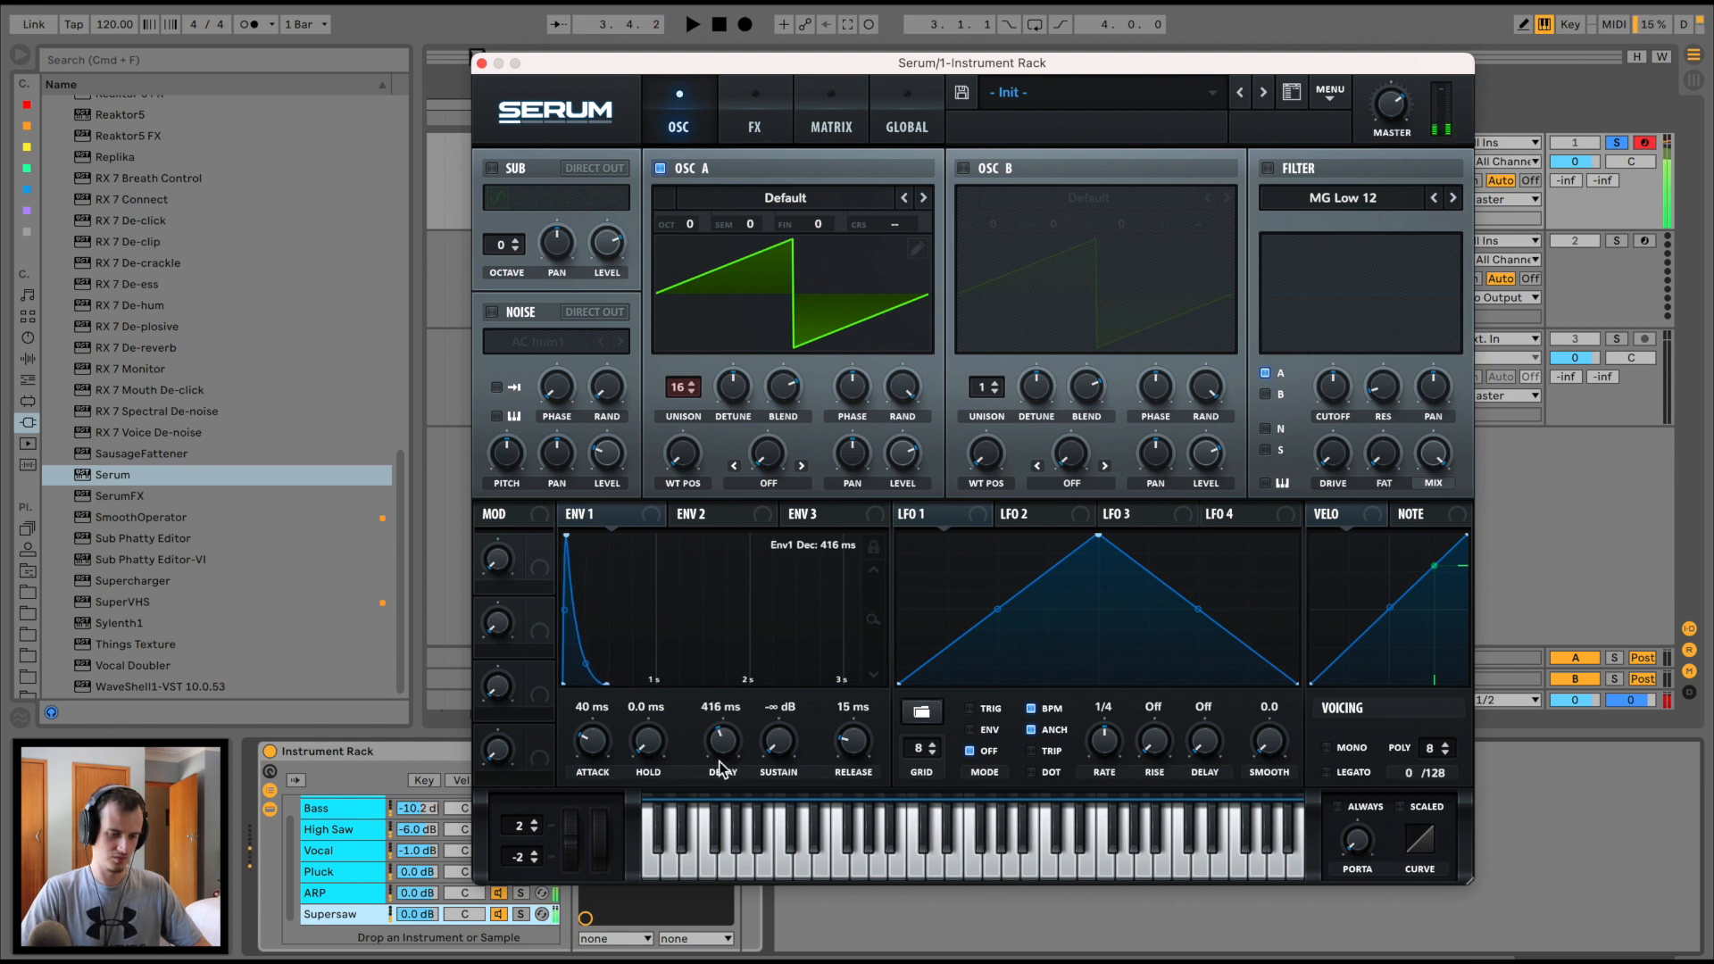
drag(598, 746, 598, 751)
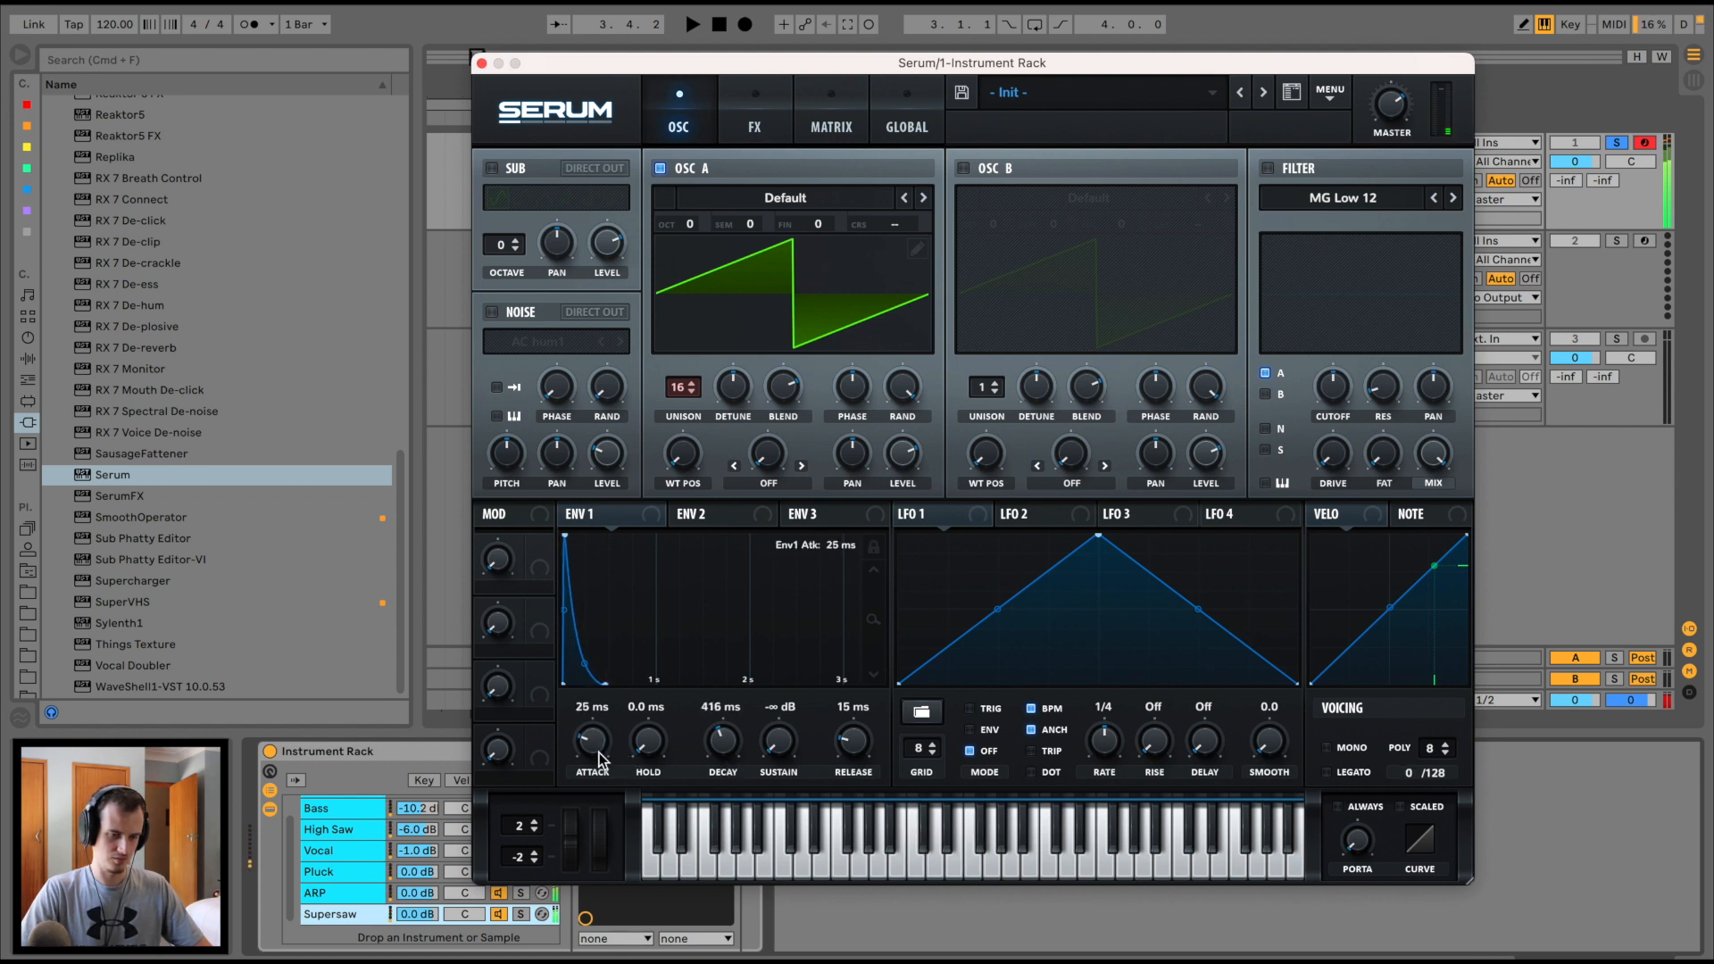
Enable oscillator B in the Supersaw Serum and raise its octave to +3
click(963, 166)
drag(992, 223, 1014, 148)
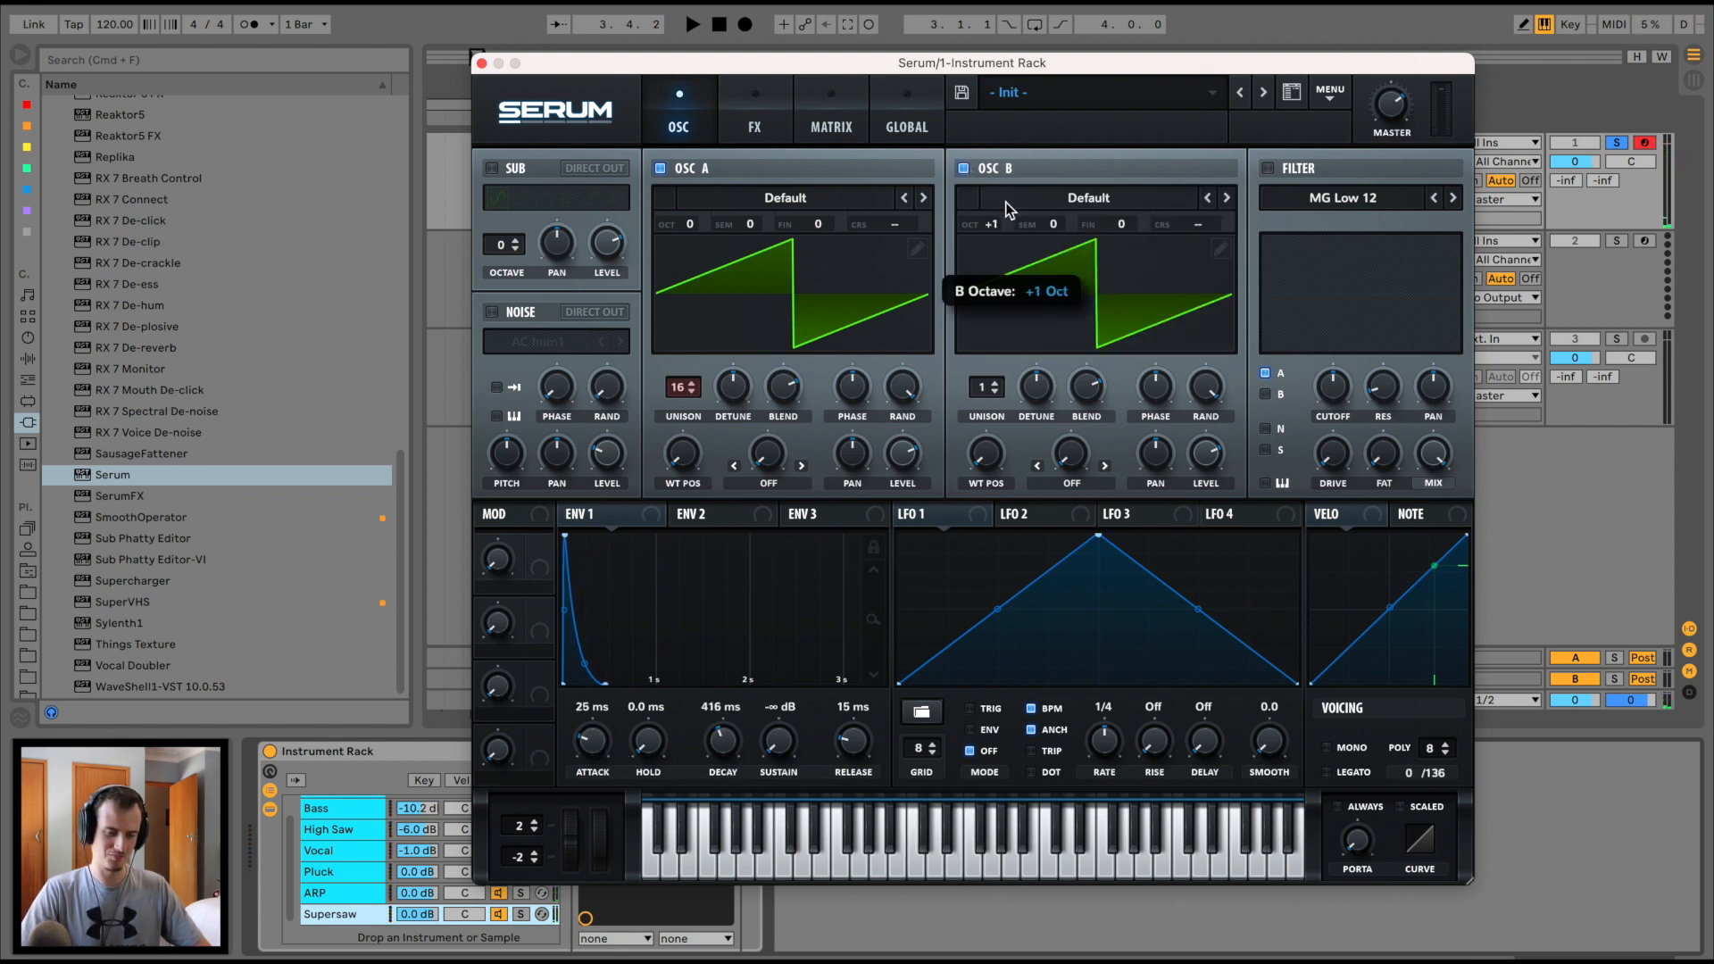
drag(1009, 226, 1021, 165)
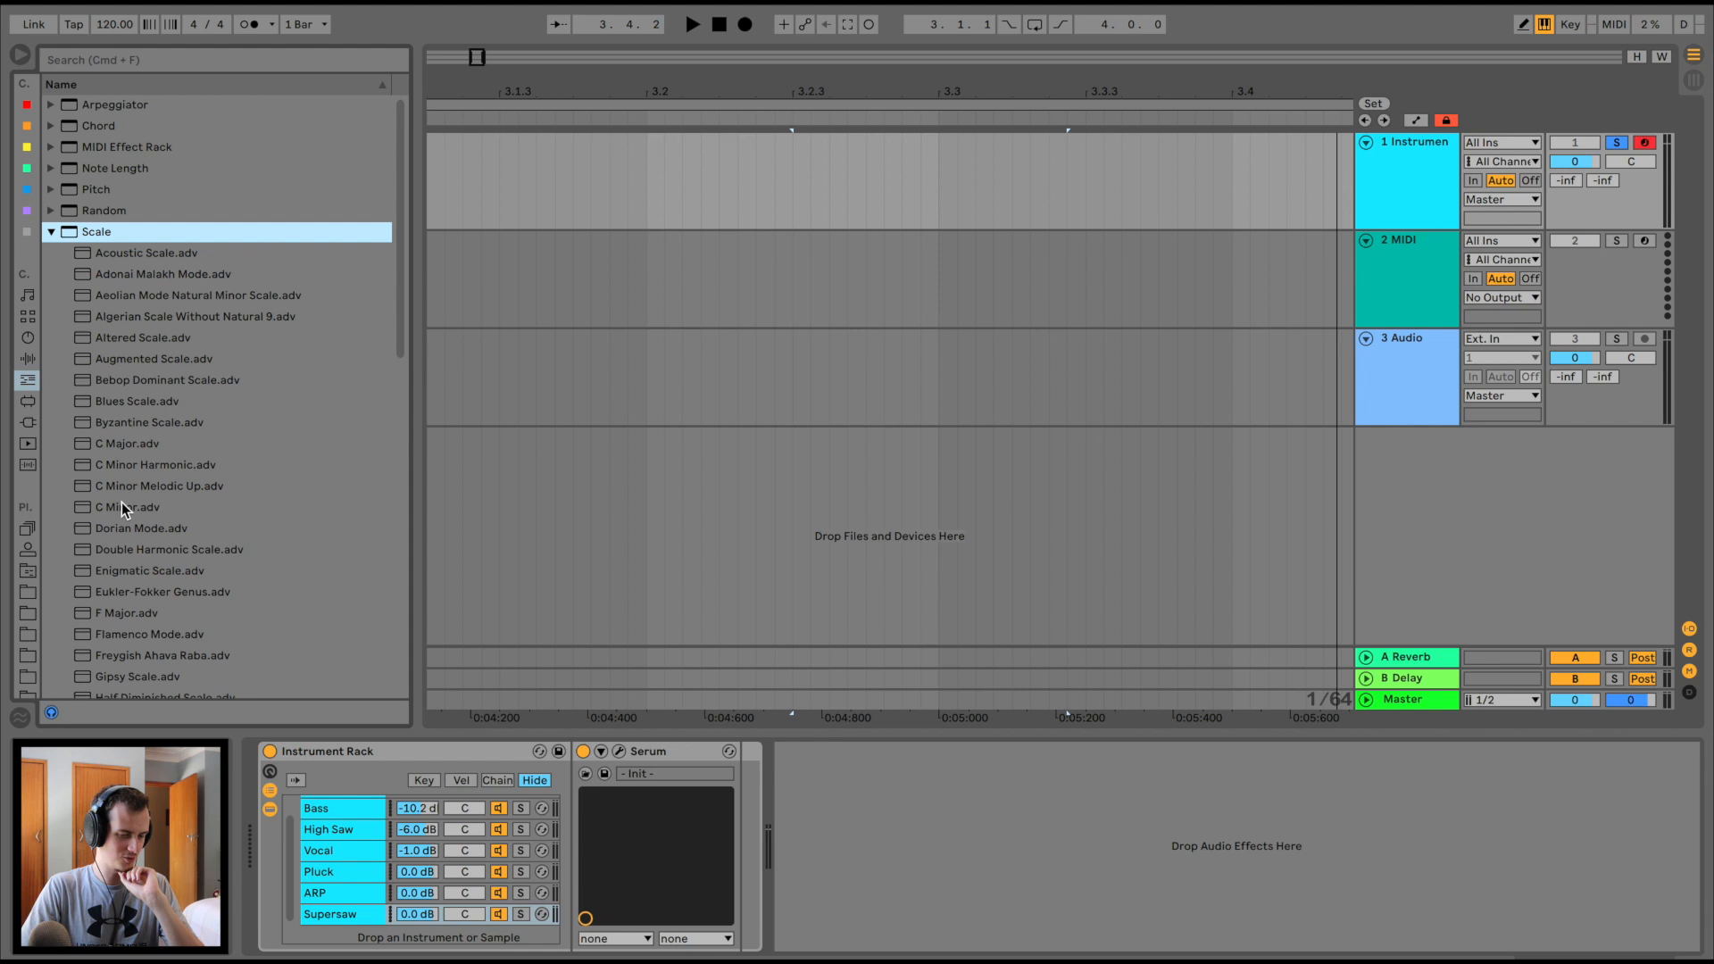
Insert the C Minor Scale preset before the Instrument Rack and set its base to D#
double_click(122, 501)
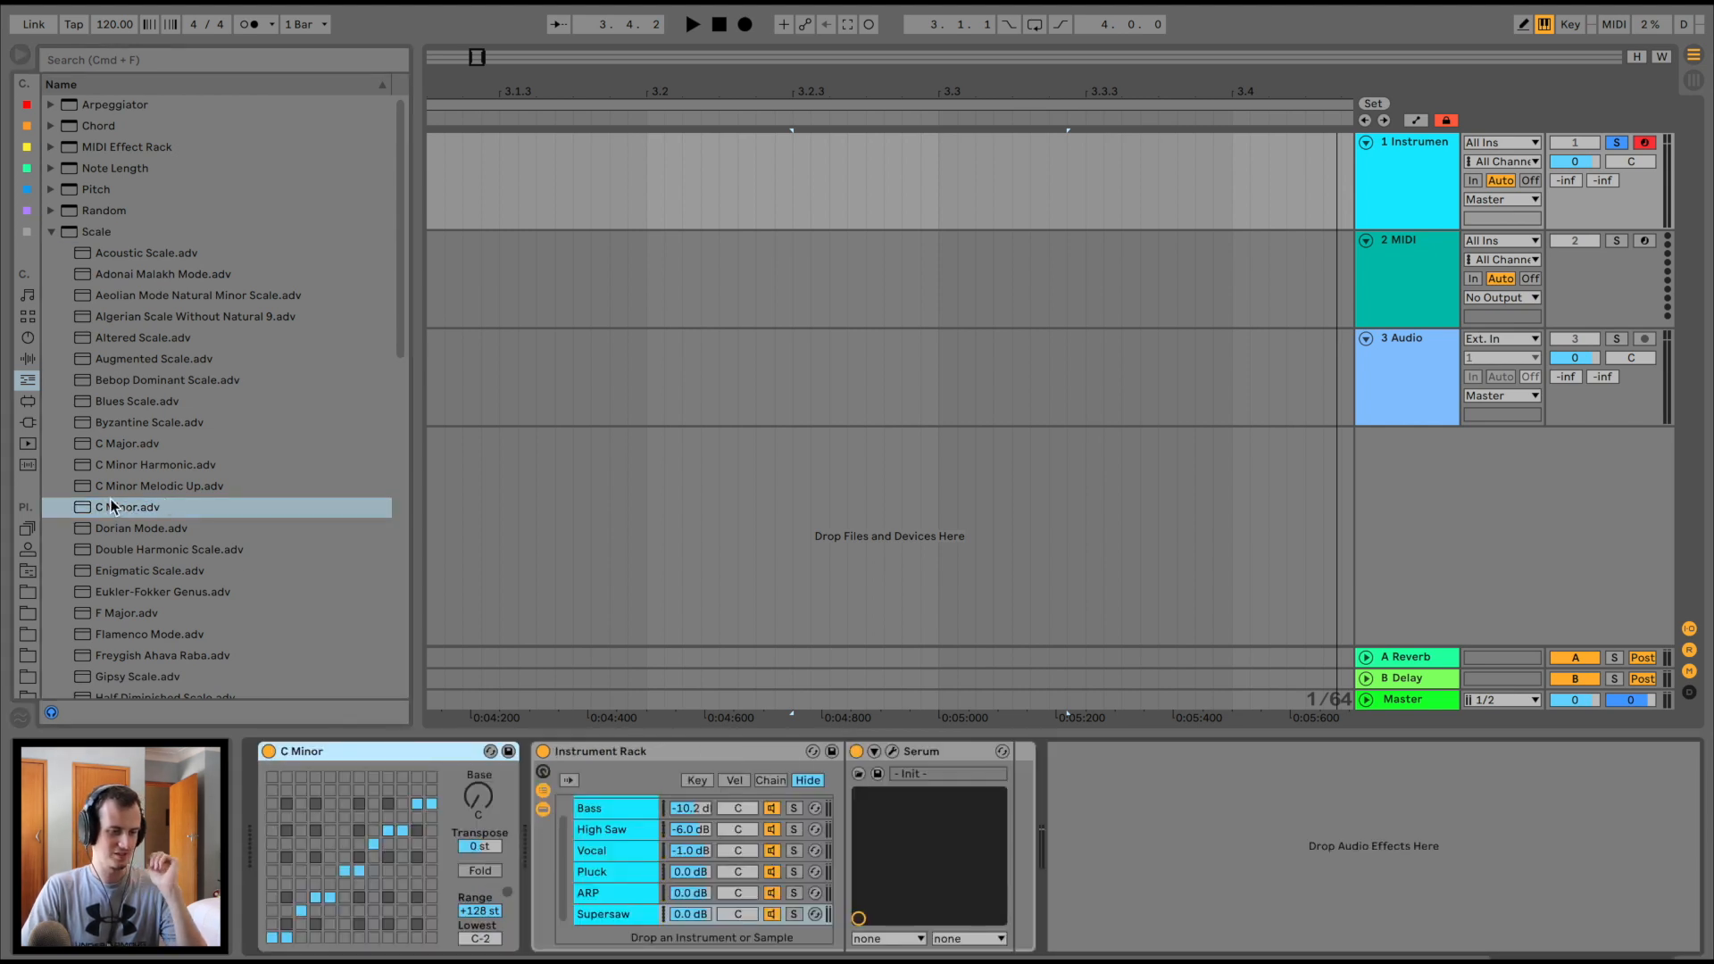
click(485, 815)
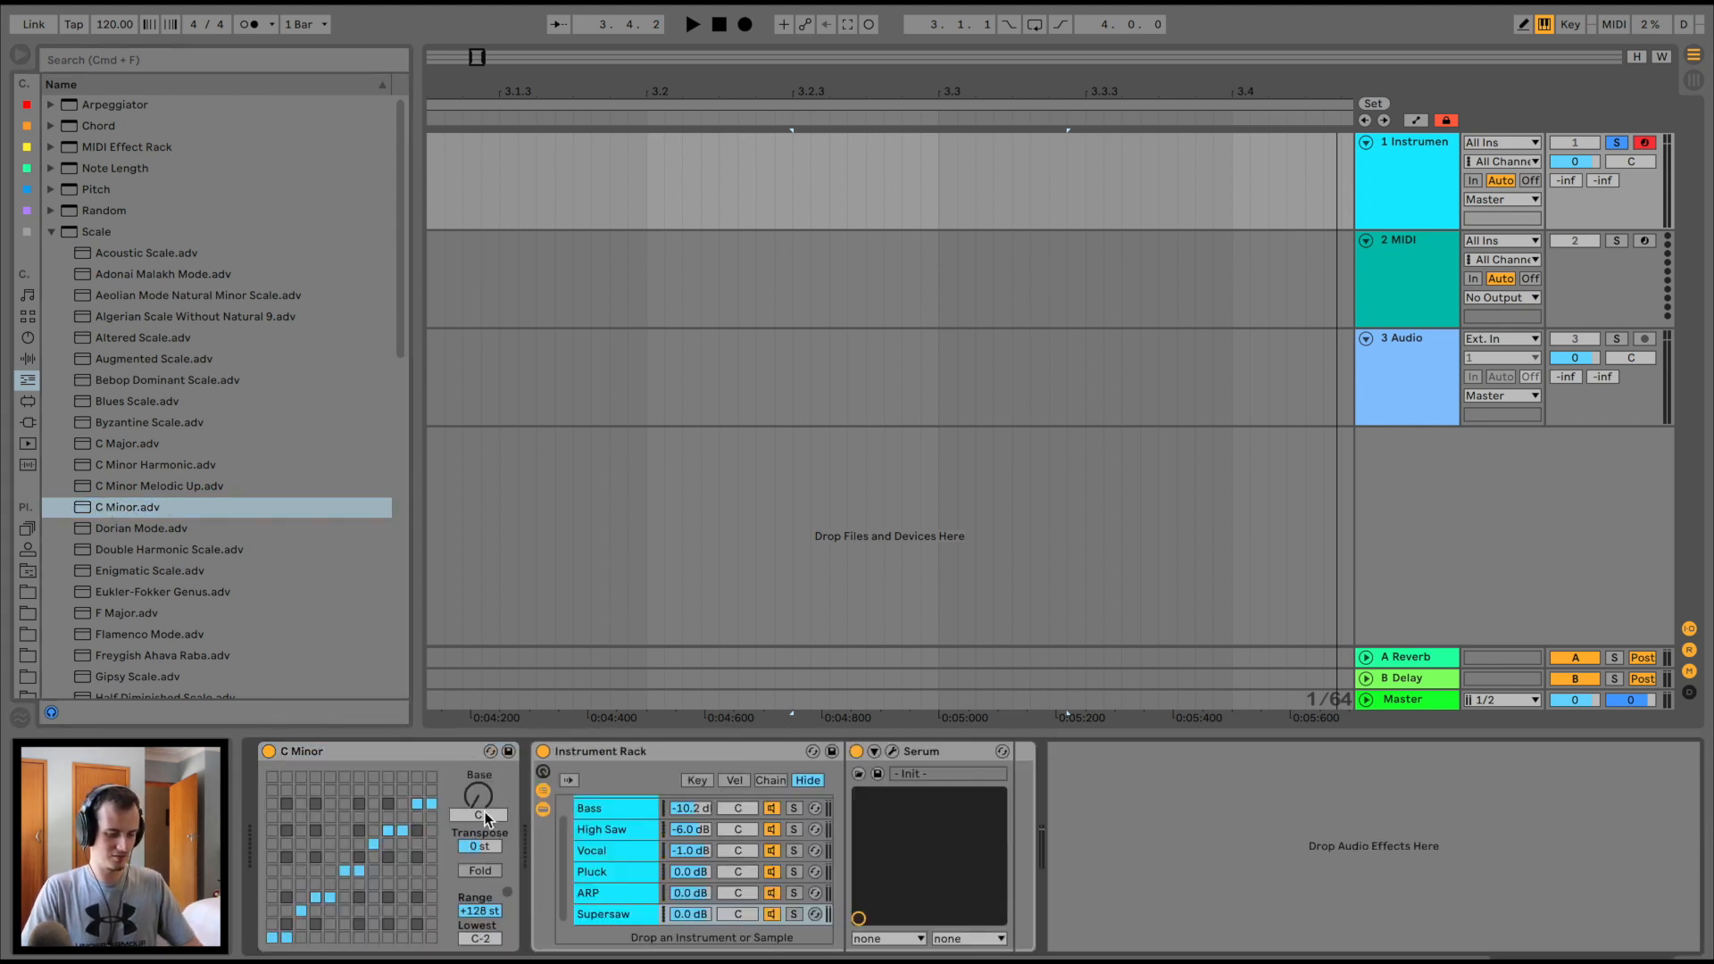
drag(487, 818, 487, 803)
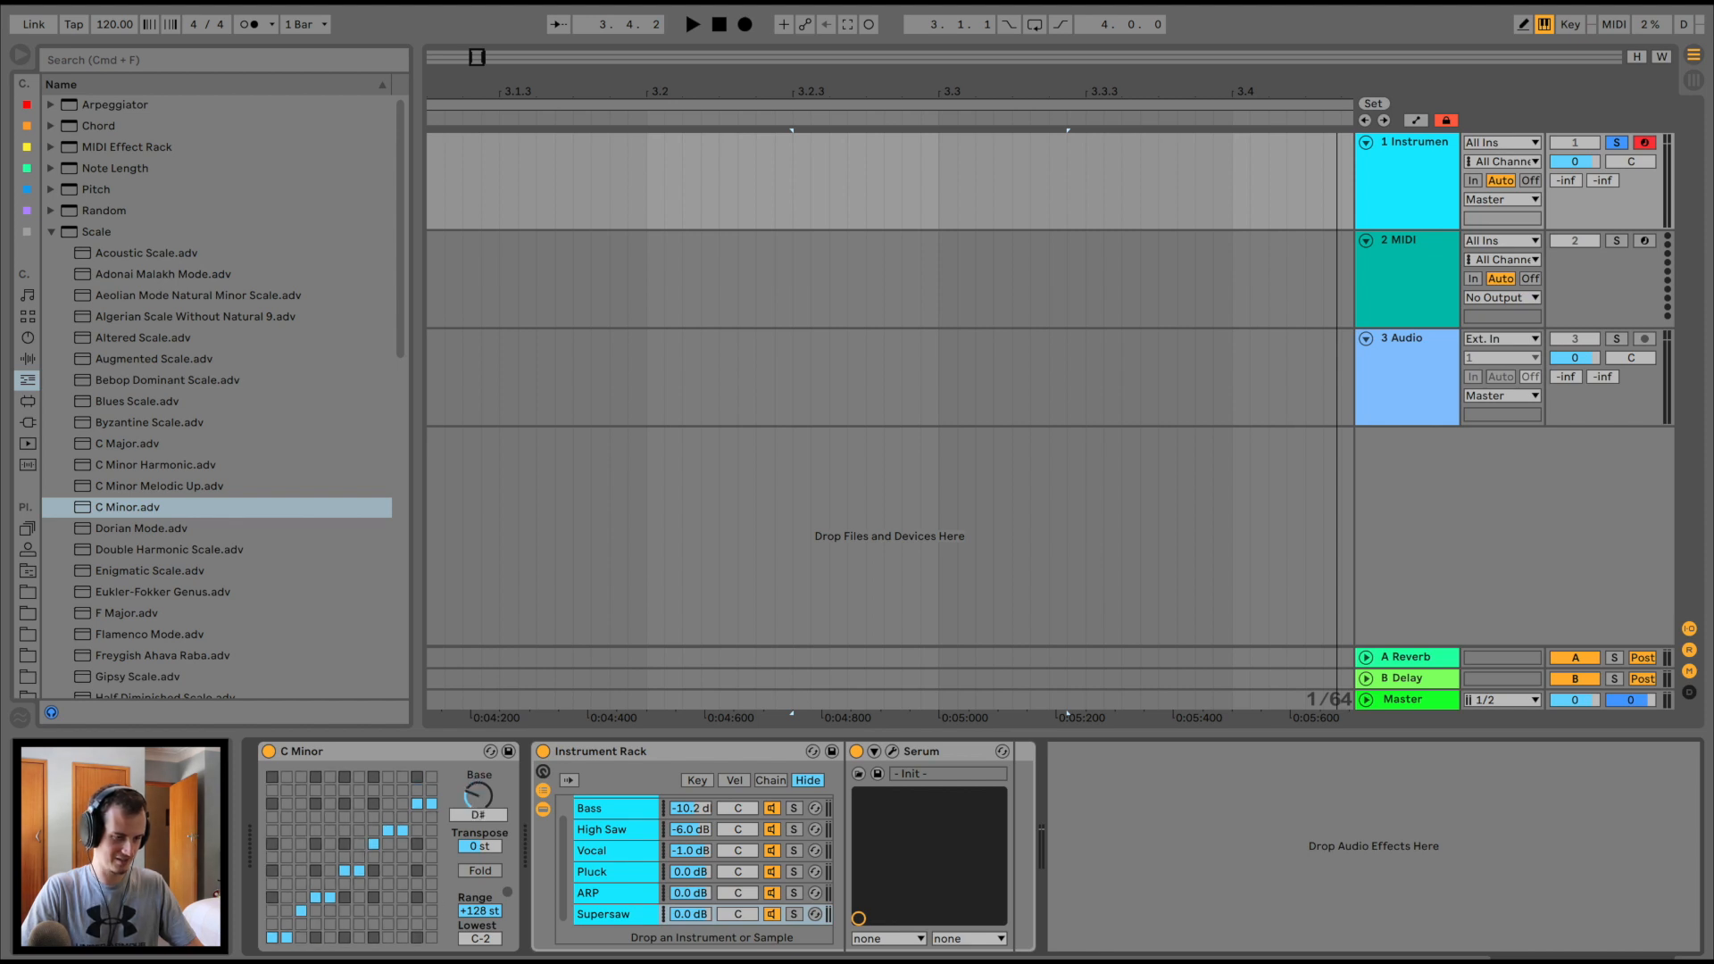
Add the C Minor Scale preset to the Supersaw chain ahead of Serum and set its base to D#
drag(111, 507, 603, 921)
drag(1065, 814, 1065, 803)
click(51, 231)
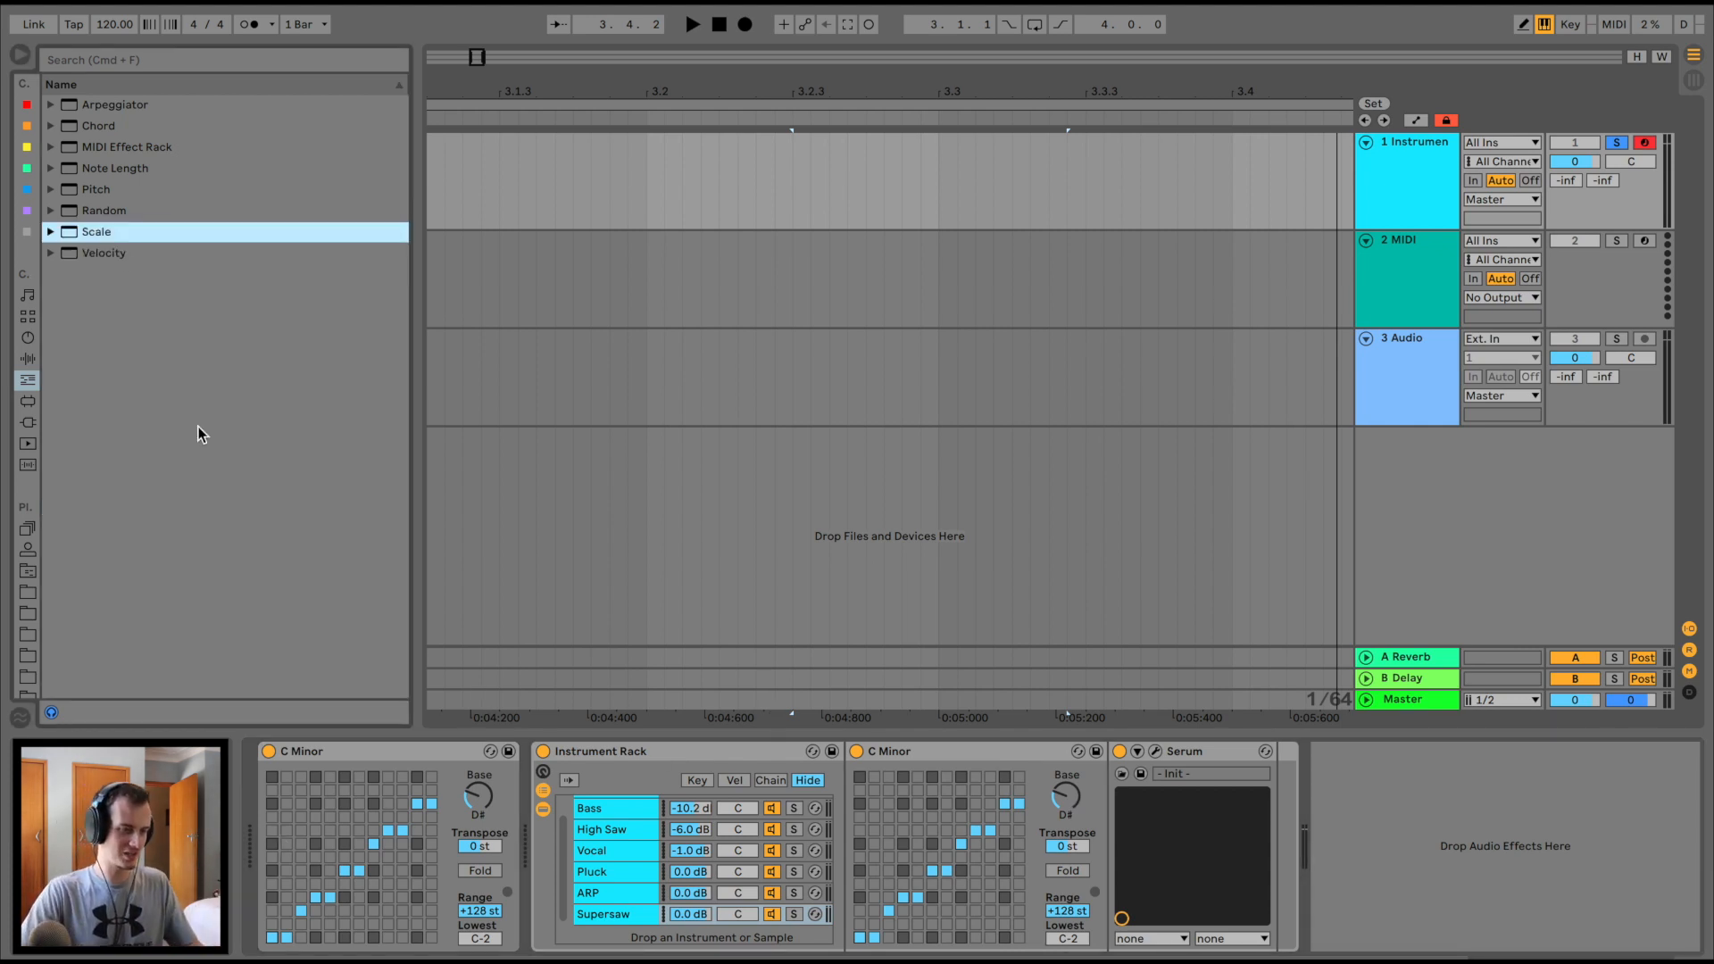
Insert a Chord device before the Supersaw chain's Scale and set its shifts to +7, +12 and +19 st
drag(83, 130, 855, 839)
click(882, 807)
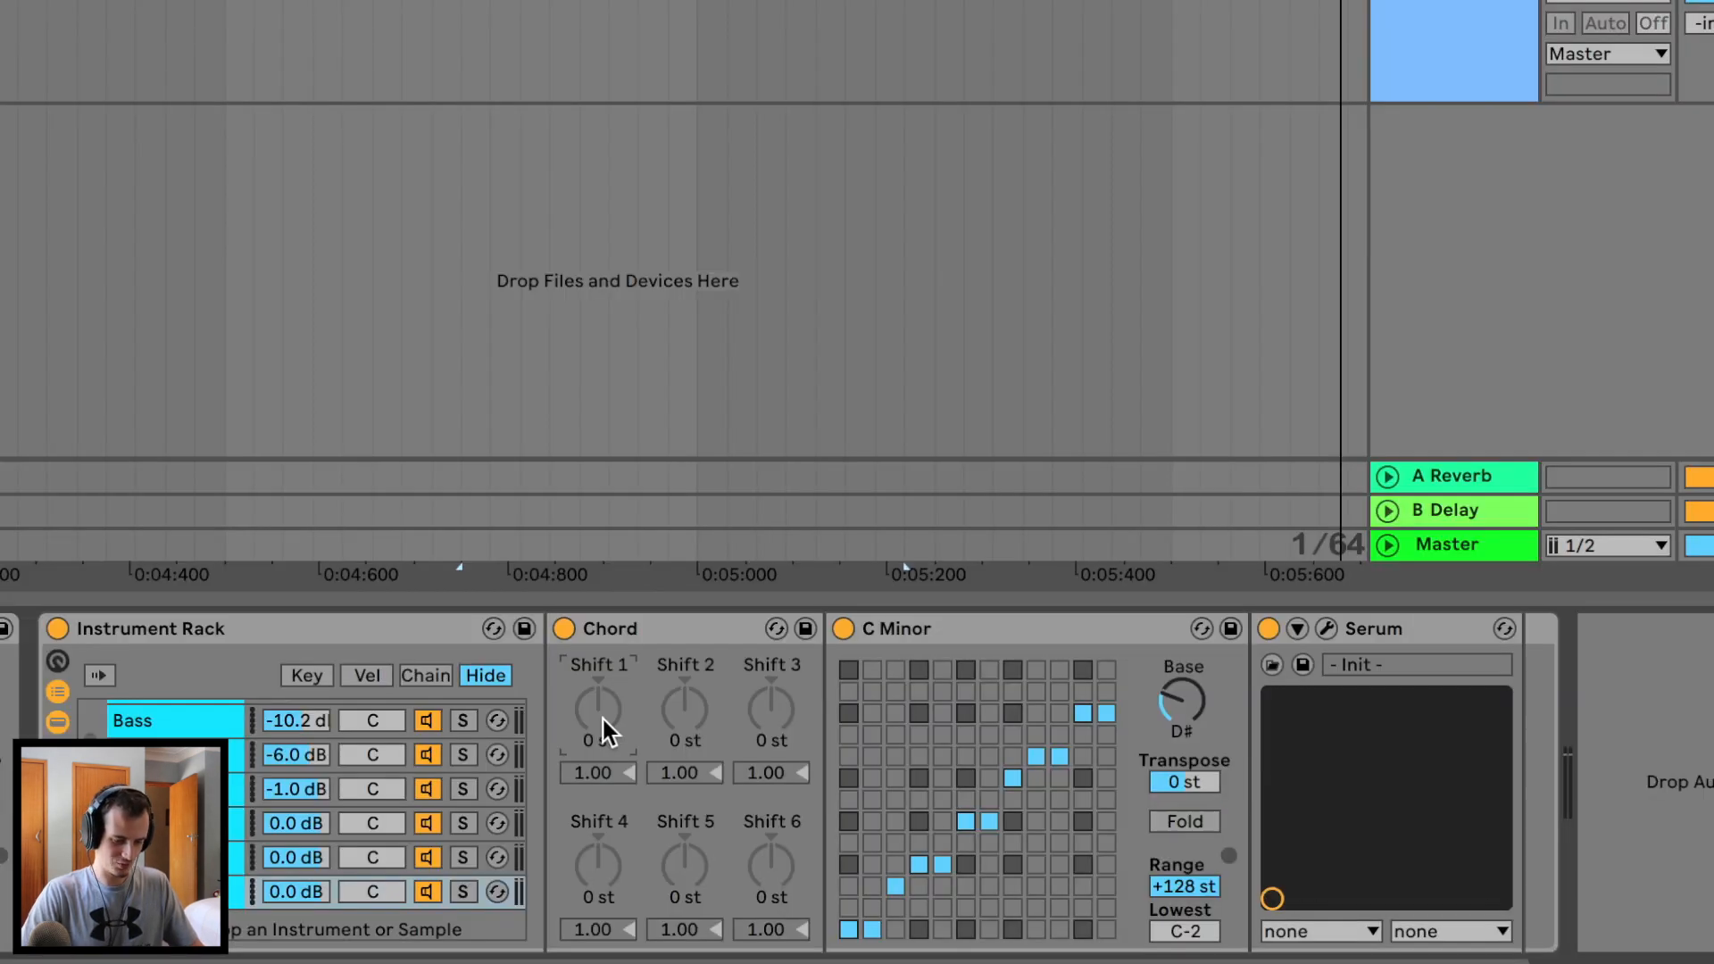
drag(603, 720, 764, 705)
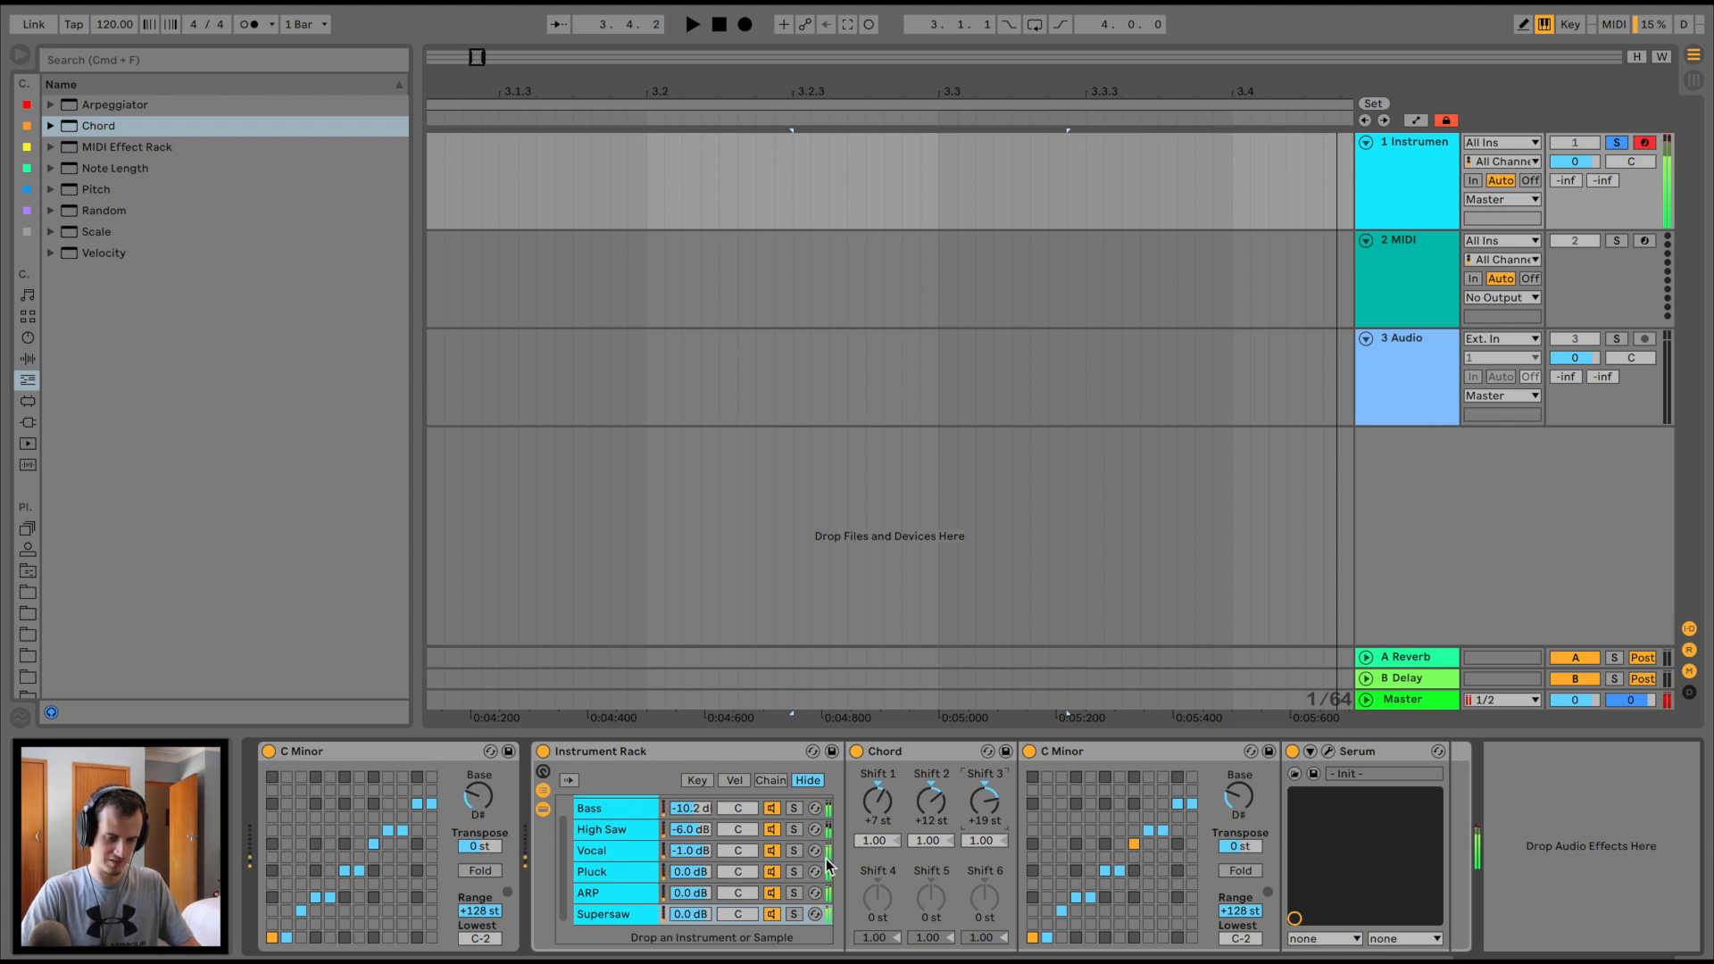
Solo the Supersaw chain and lower oscillator B's octave to +1 in its Serum
click(793, 914)
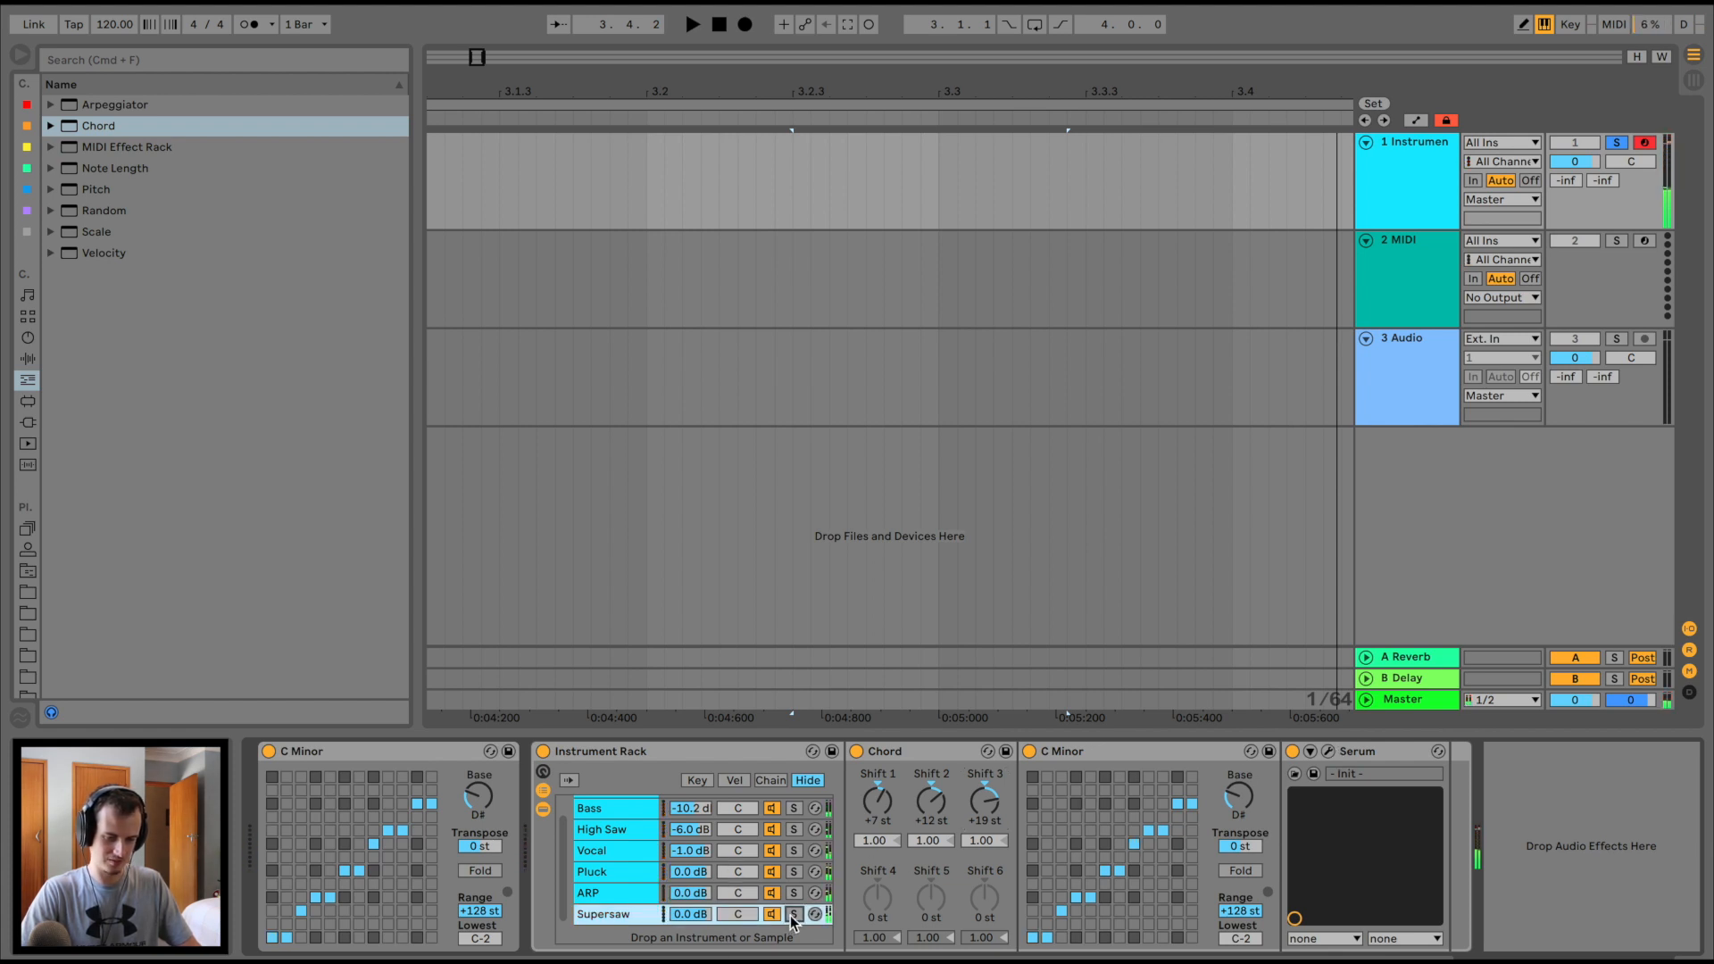
click(1329, 750)
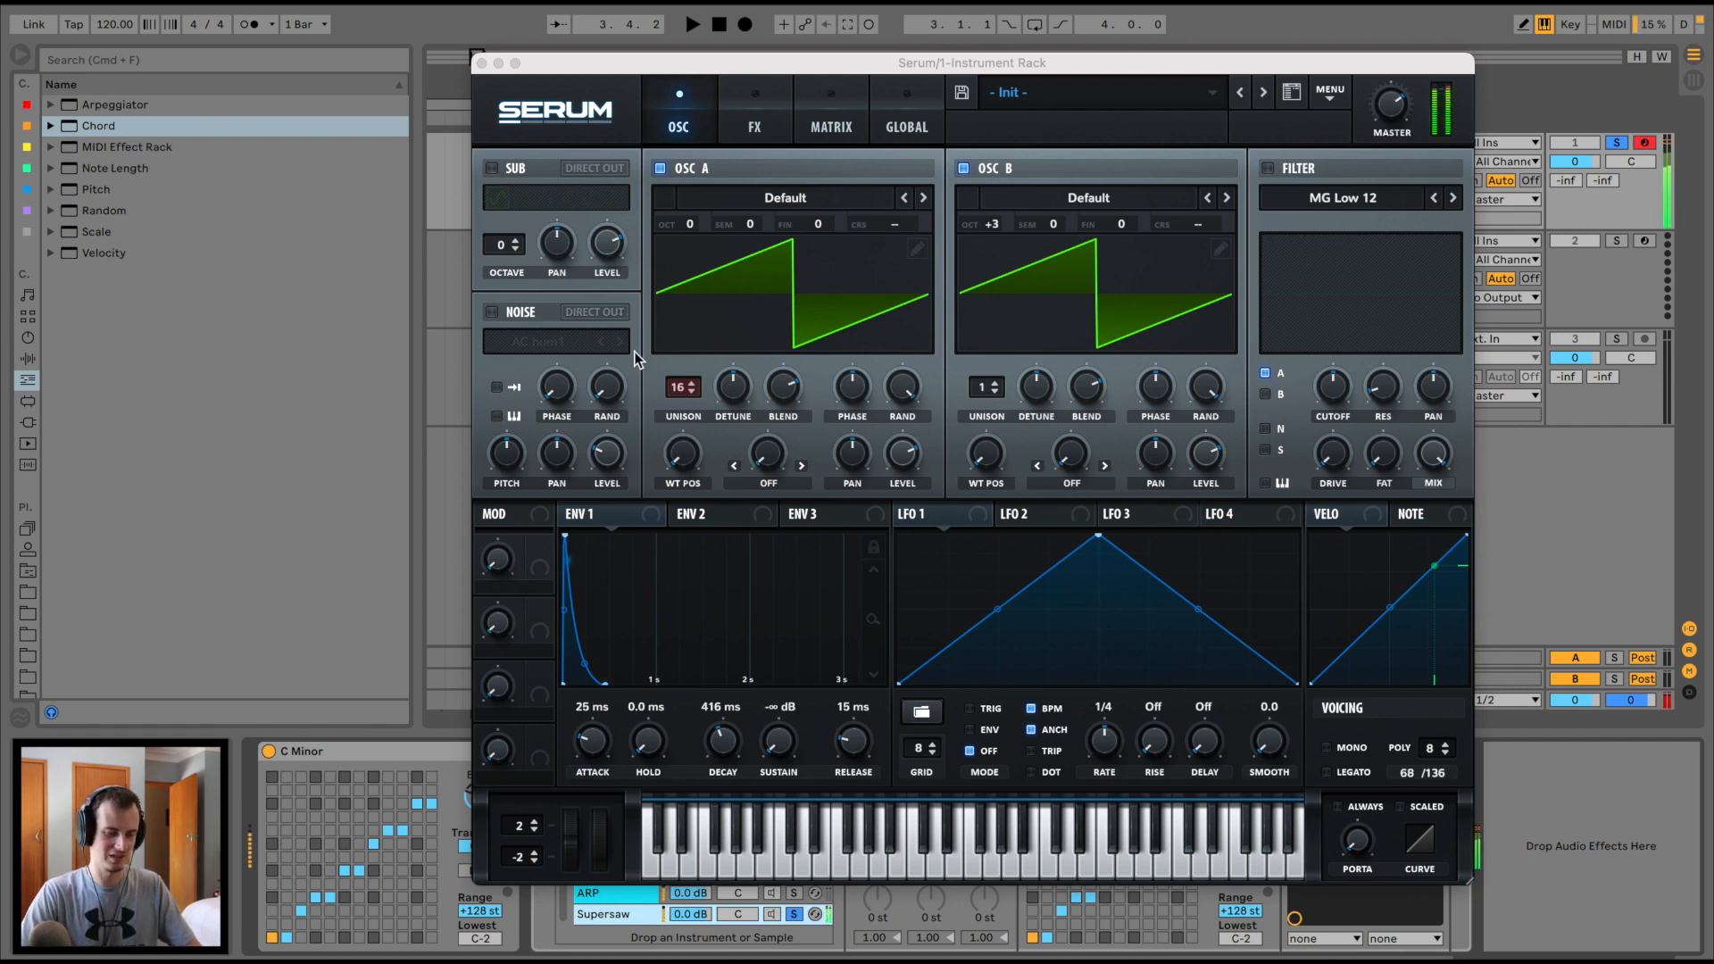
drag(990, 224, 994, 264)
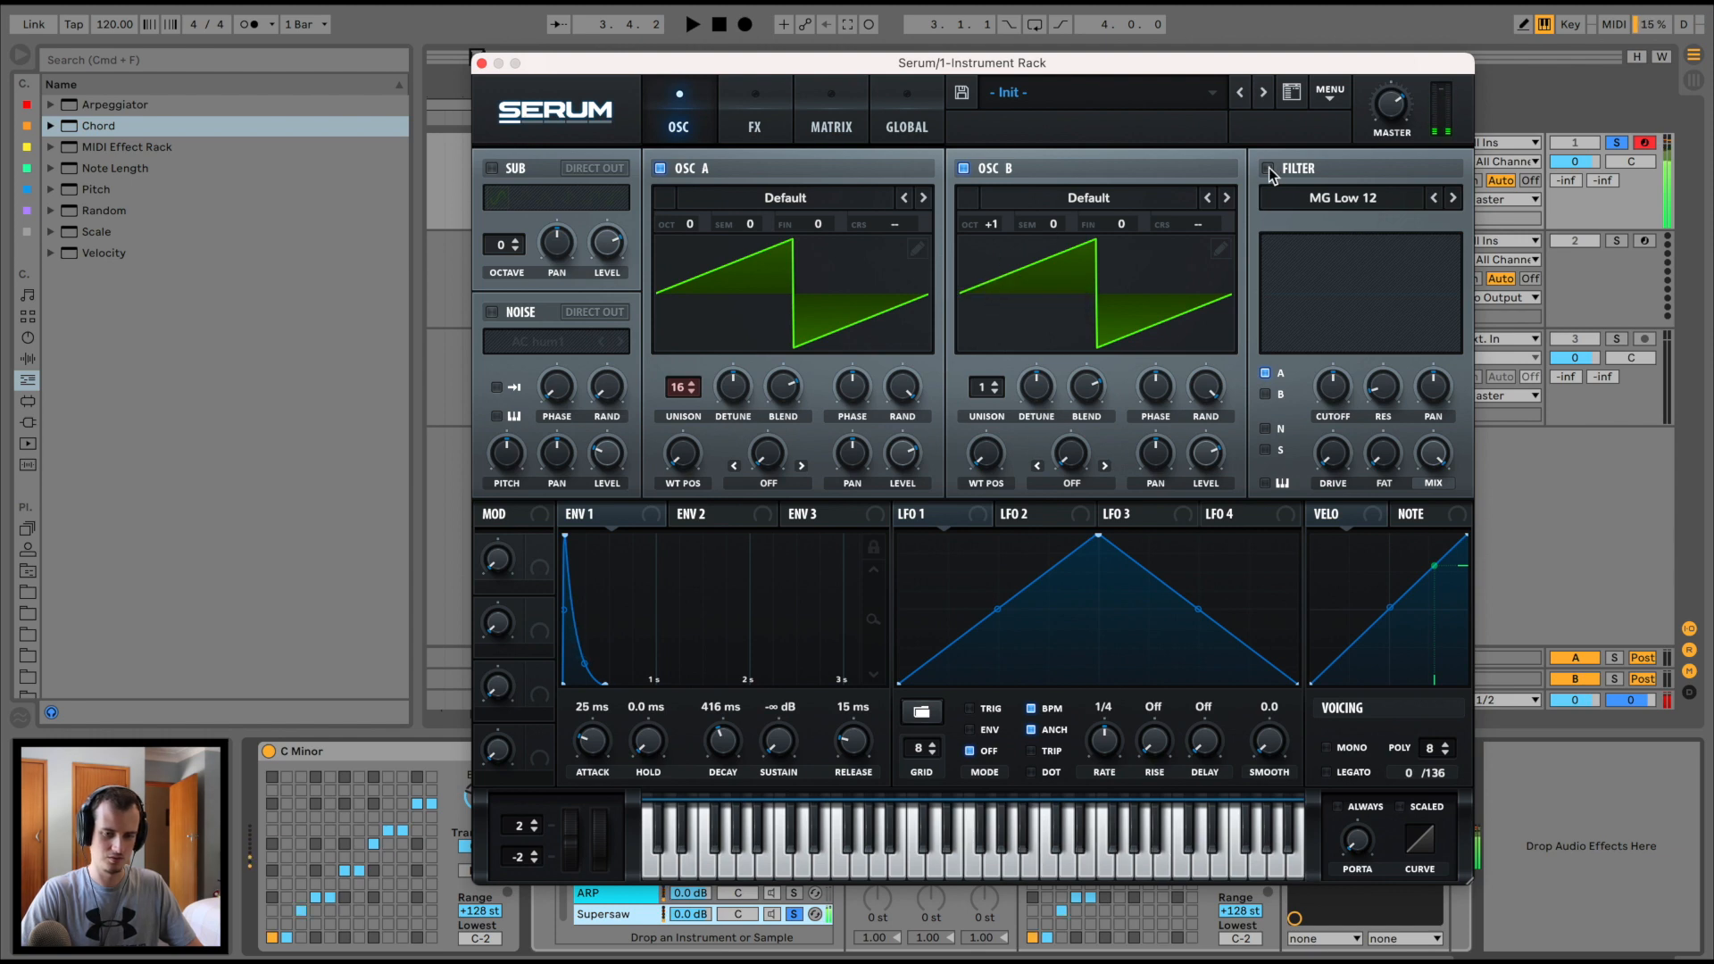
Enable the Supersaw Serum's filter and choose the HN 12 type from the Multi filters
click(1321, 199)
mouse_move(1375, 250)
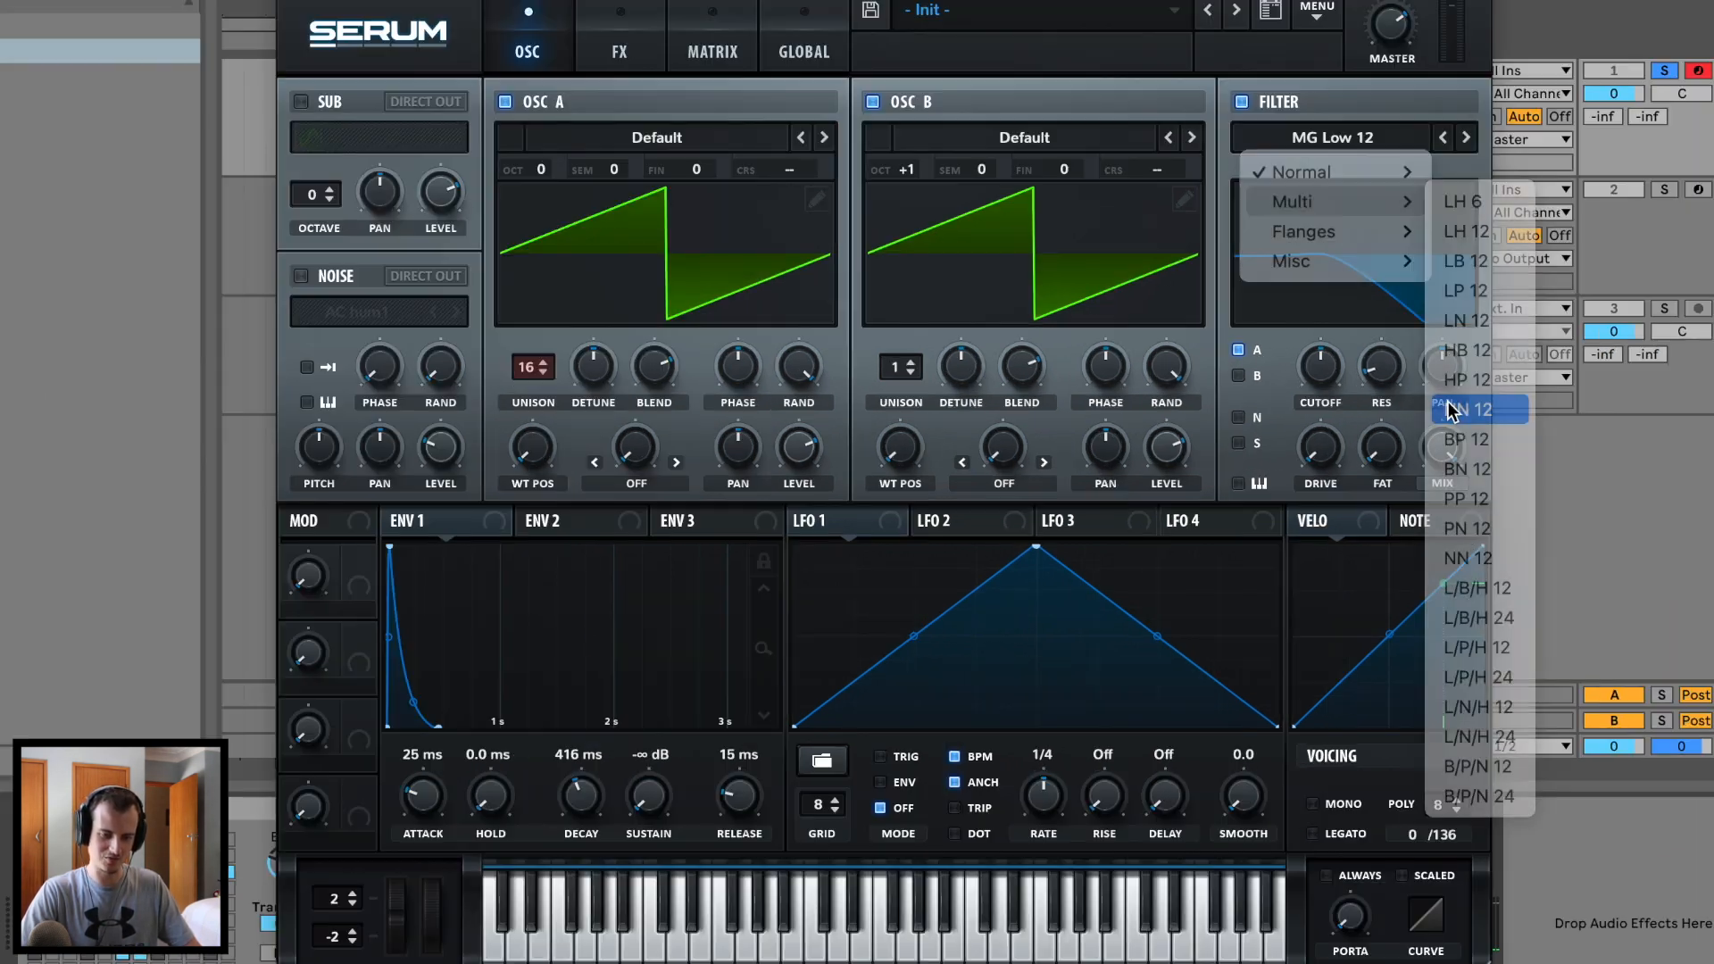
click(1454, 421)
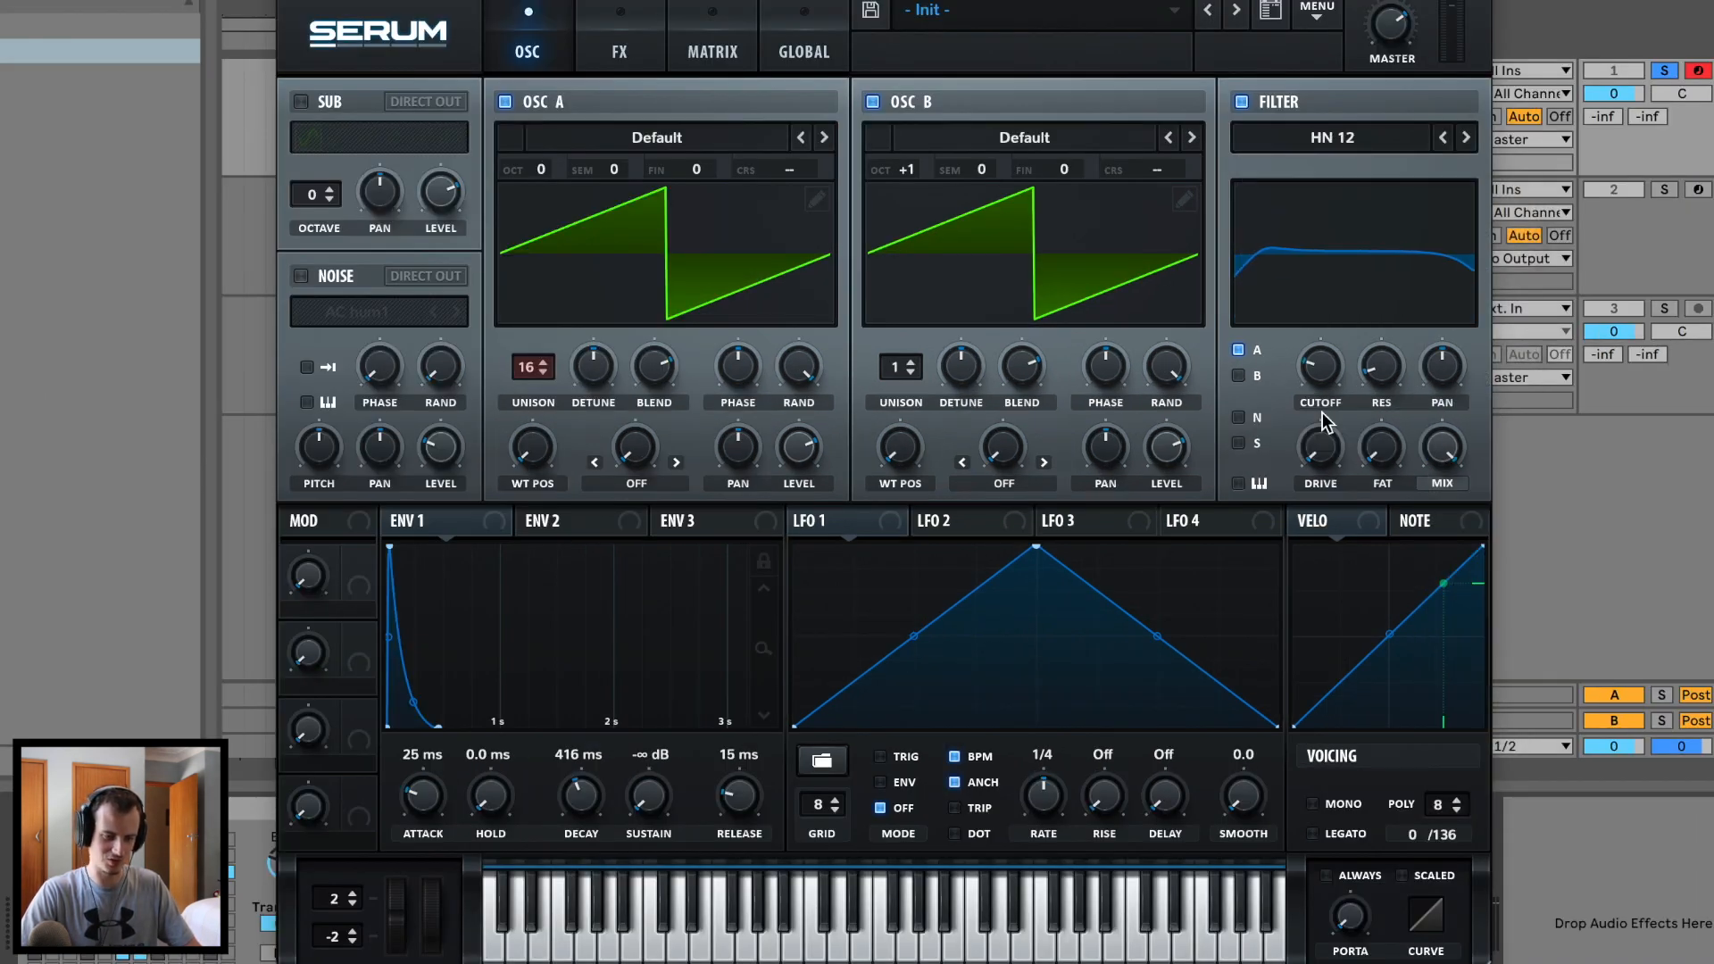
Assign Envelope 1 to the filter's Cutoff and Fat controls and adjust the filter curve
mouse_move(397, 522)
drag(395, 521, 1317, 364)
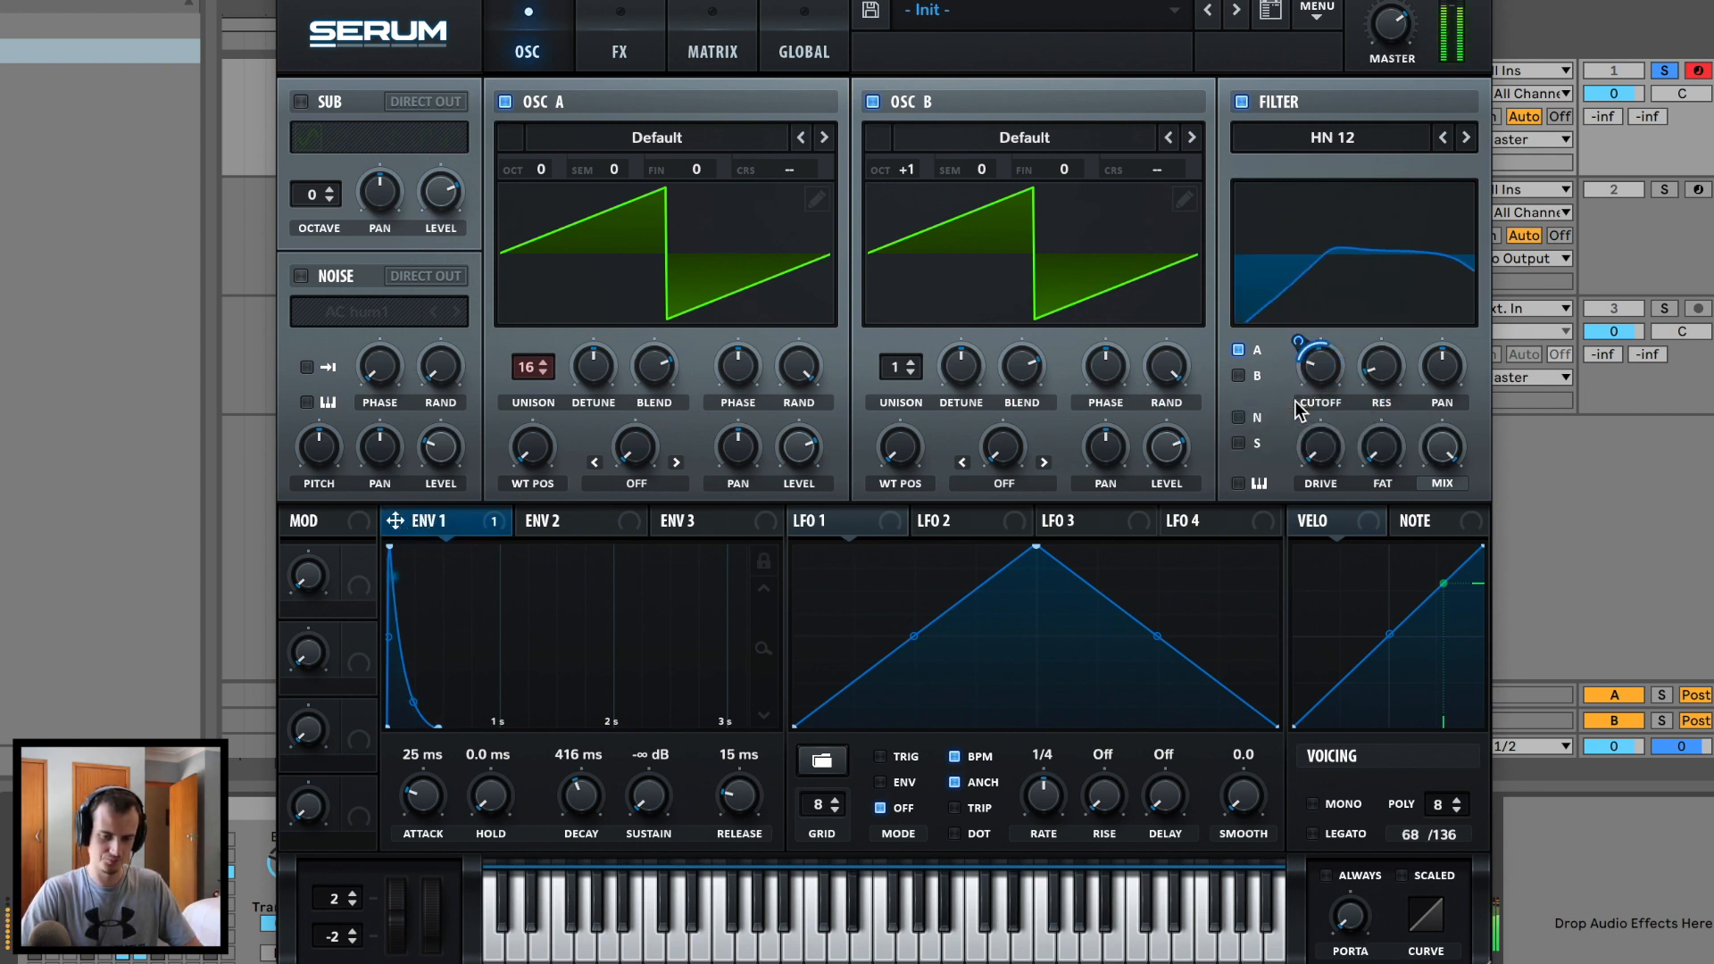
drag(1276, 295, 1418, 341)
drag(395, 520, 1389, 457)
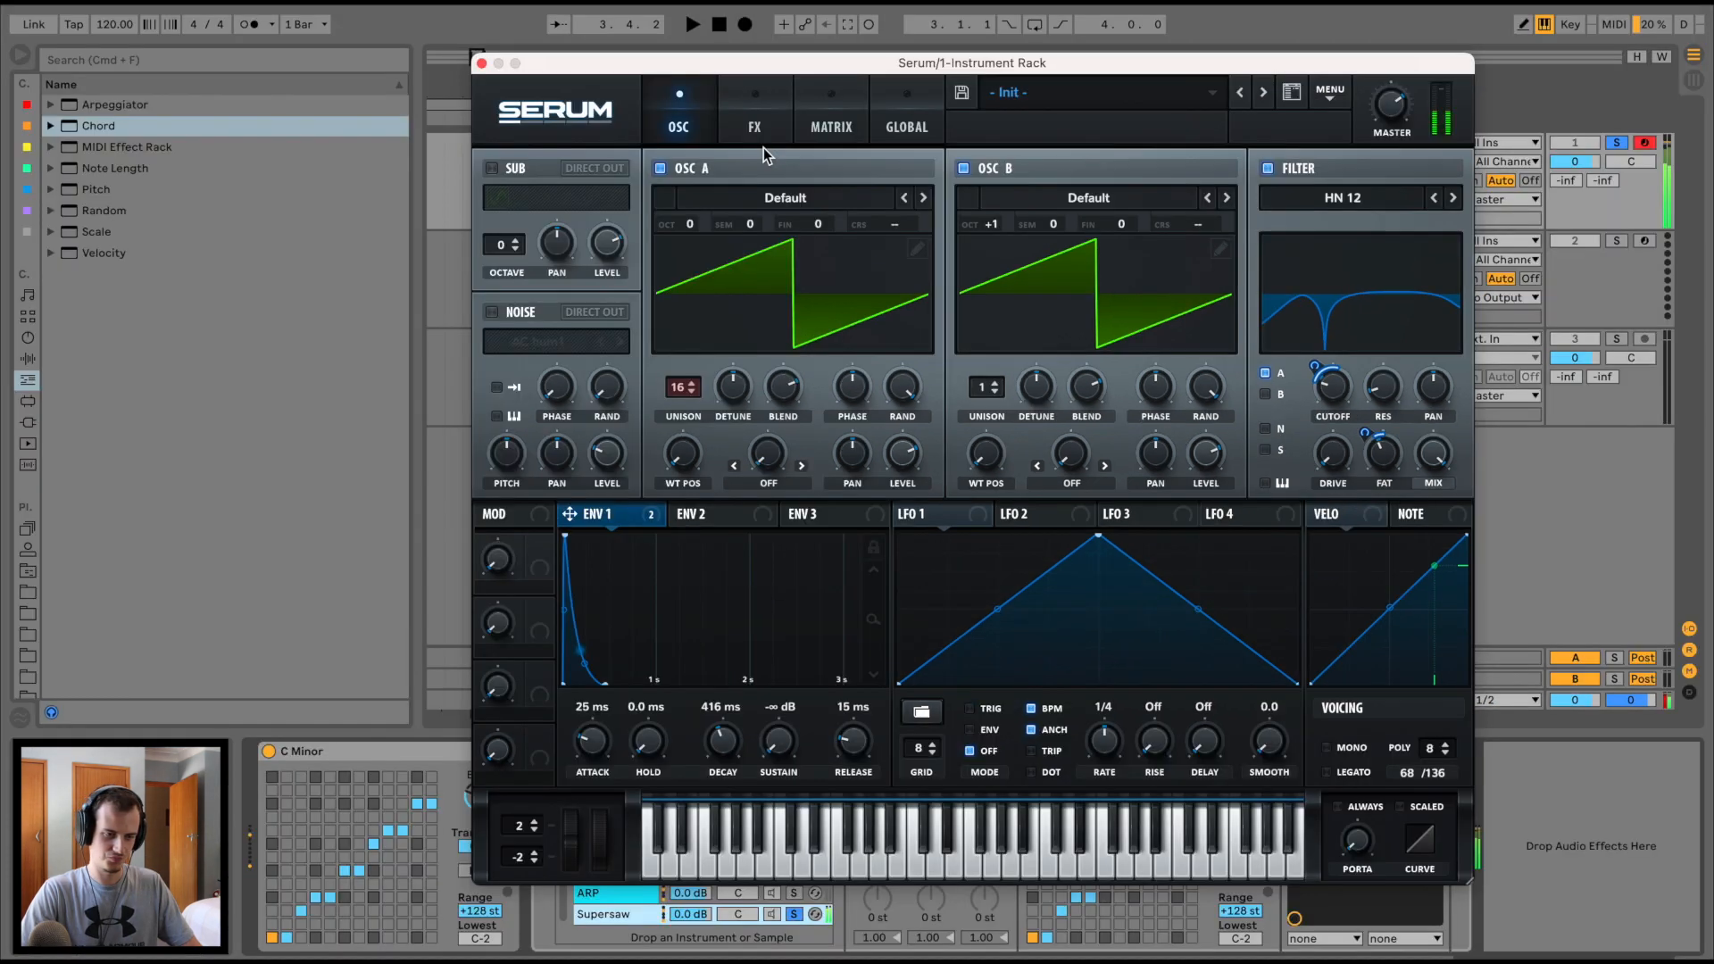
Enable a multiband Compressor and a Tube Distortion with 77% drive in the Supersaw Serum's effects
click(619, 51)
click(502, 373)
click(1181, 216)
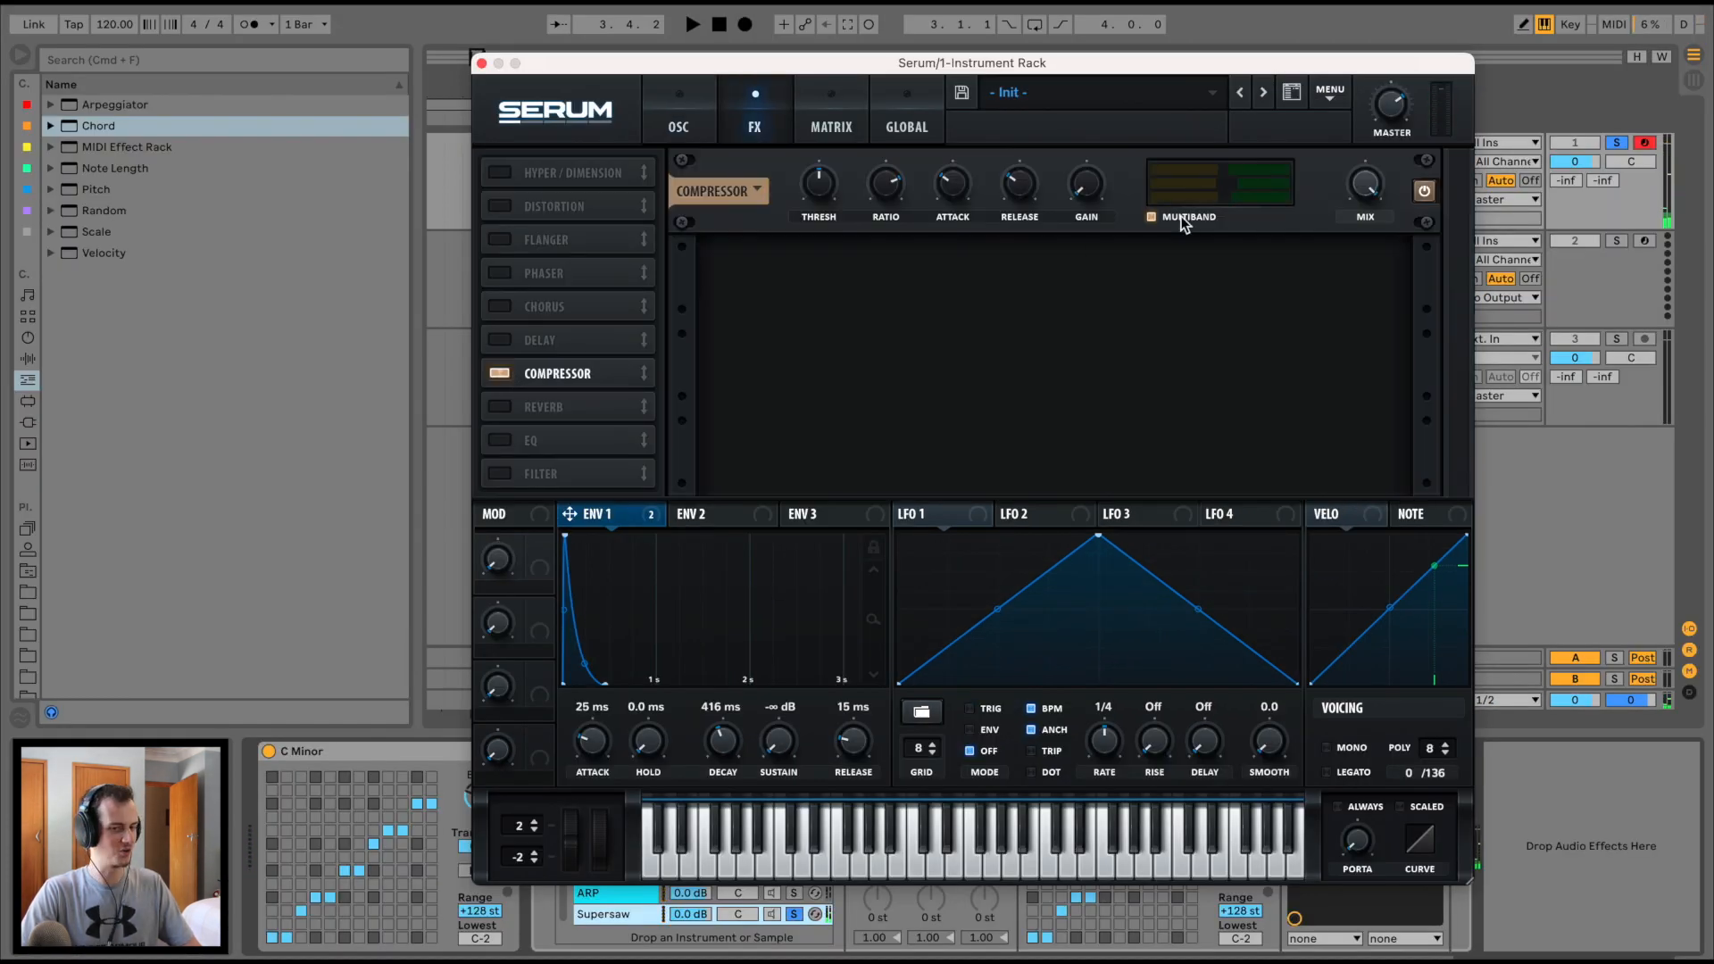
click(500, 206)
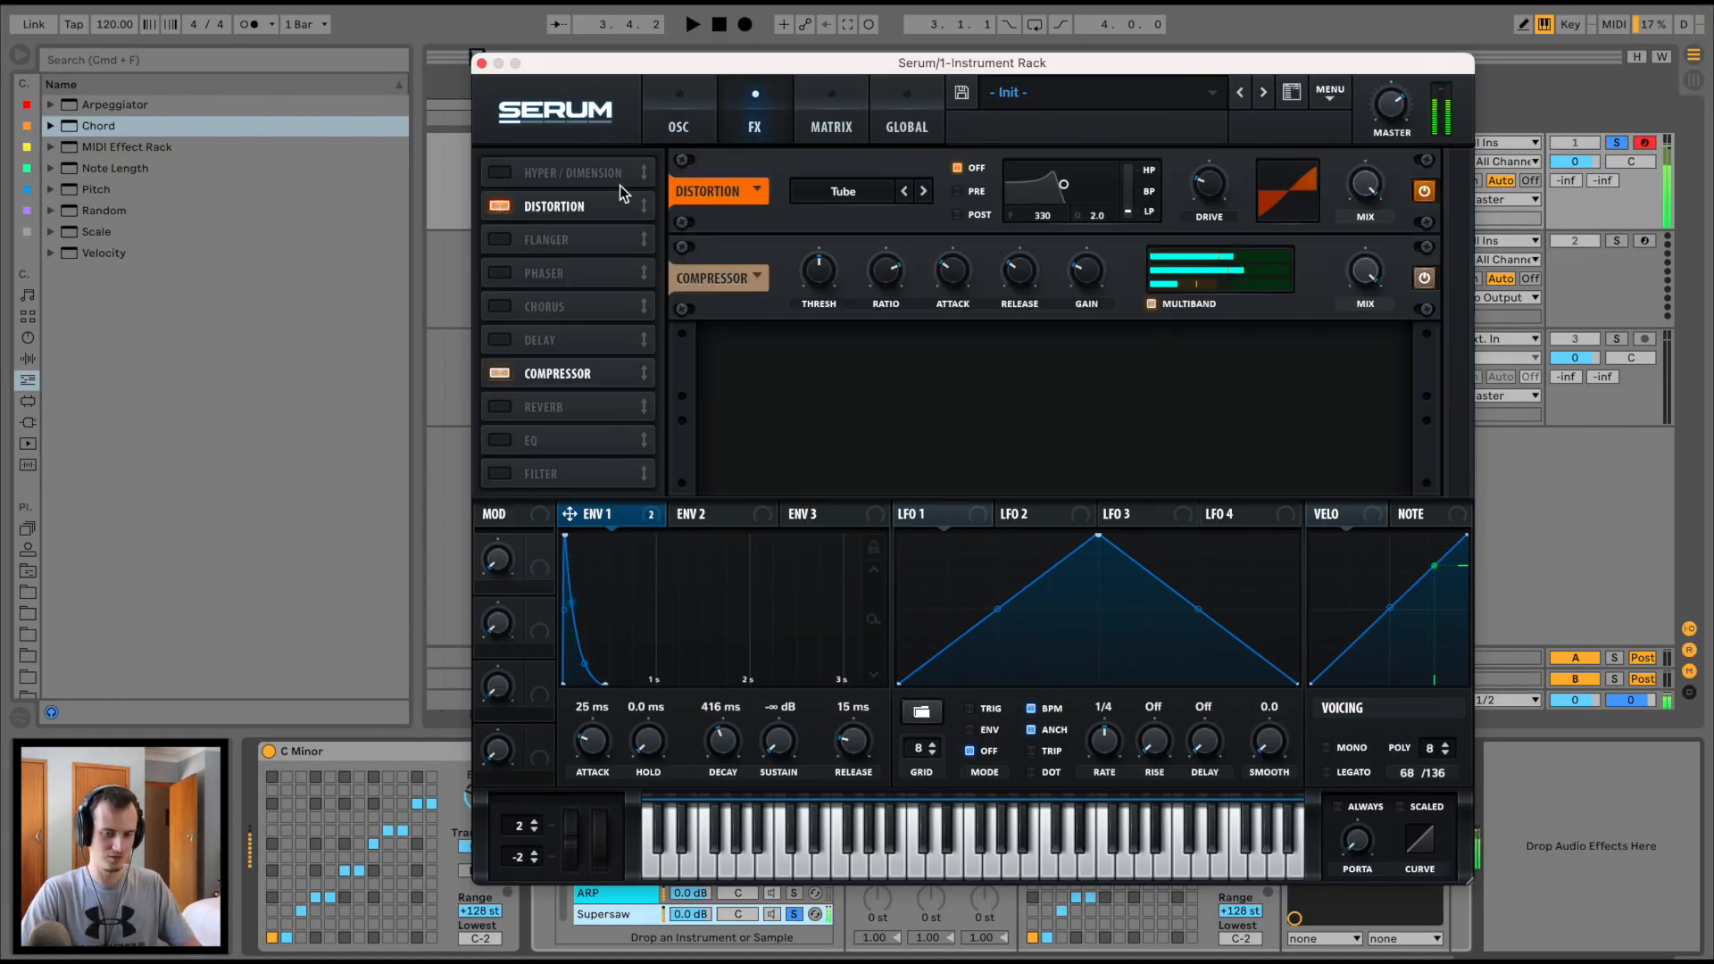
drag(1210, 183, 1247, 102)
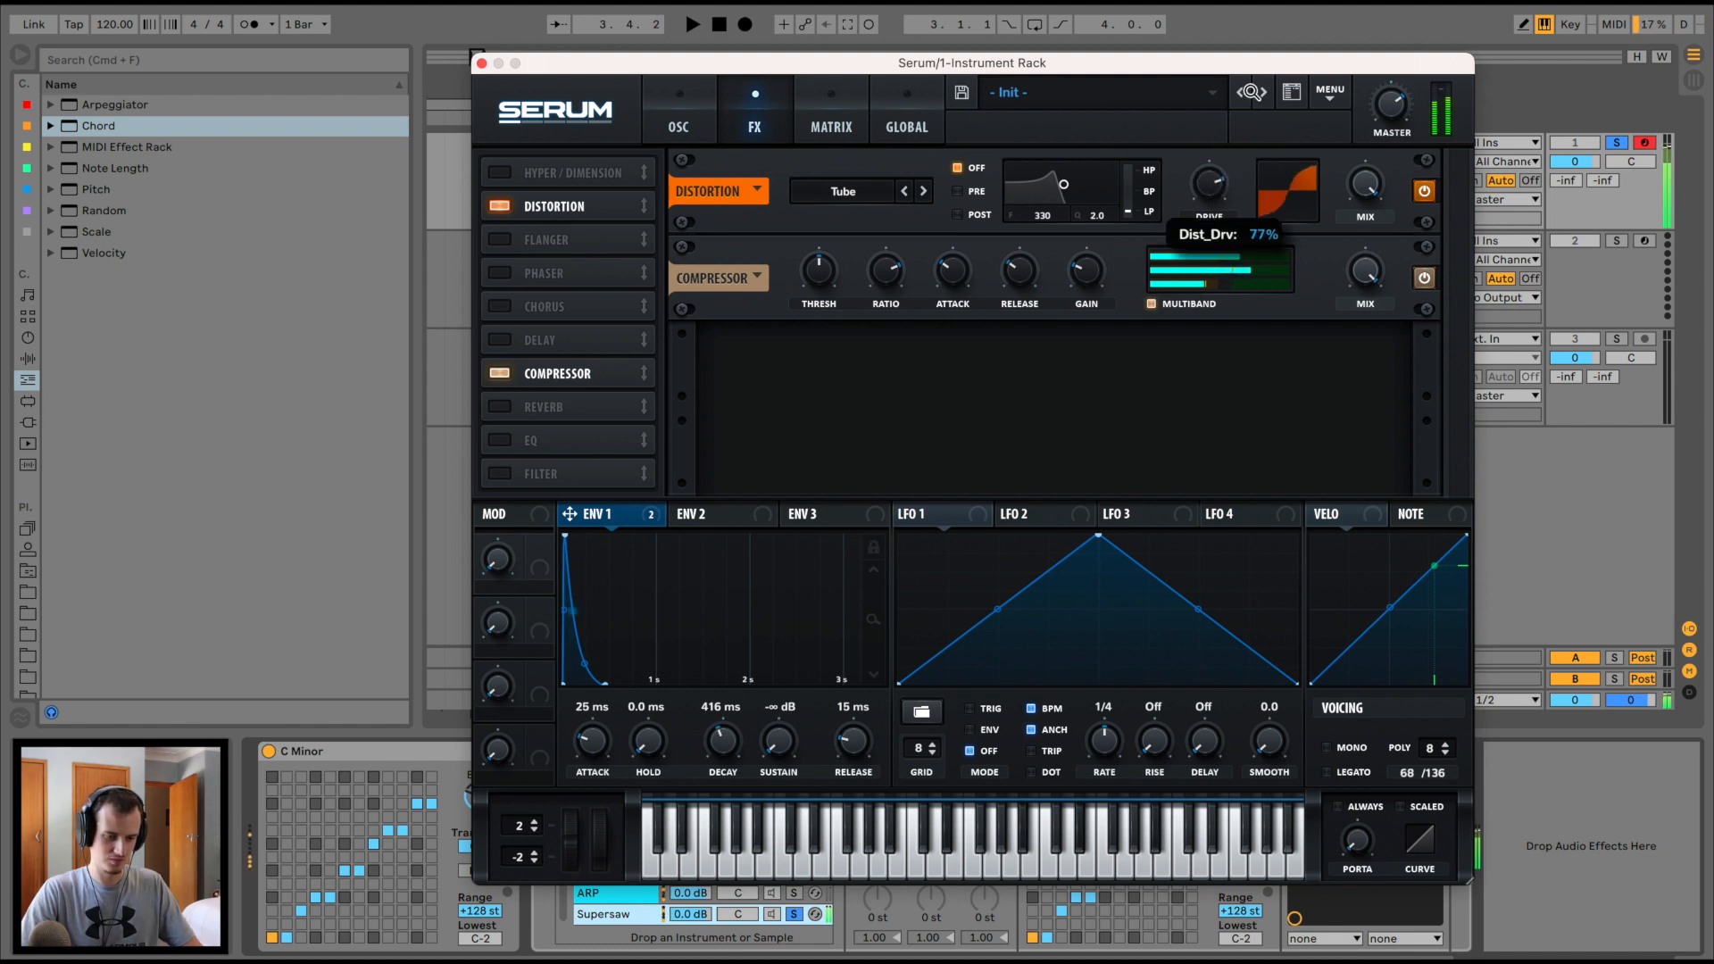
Set the Supersaw's Envelope 1 attack to 70 ms and decay to 115 ms
drag(591, 749, 596, 746)
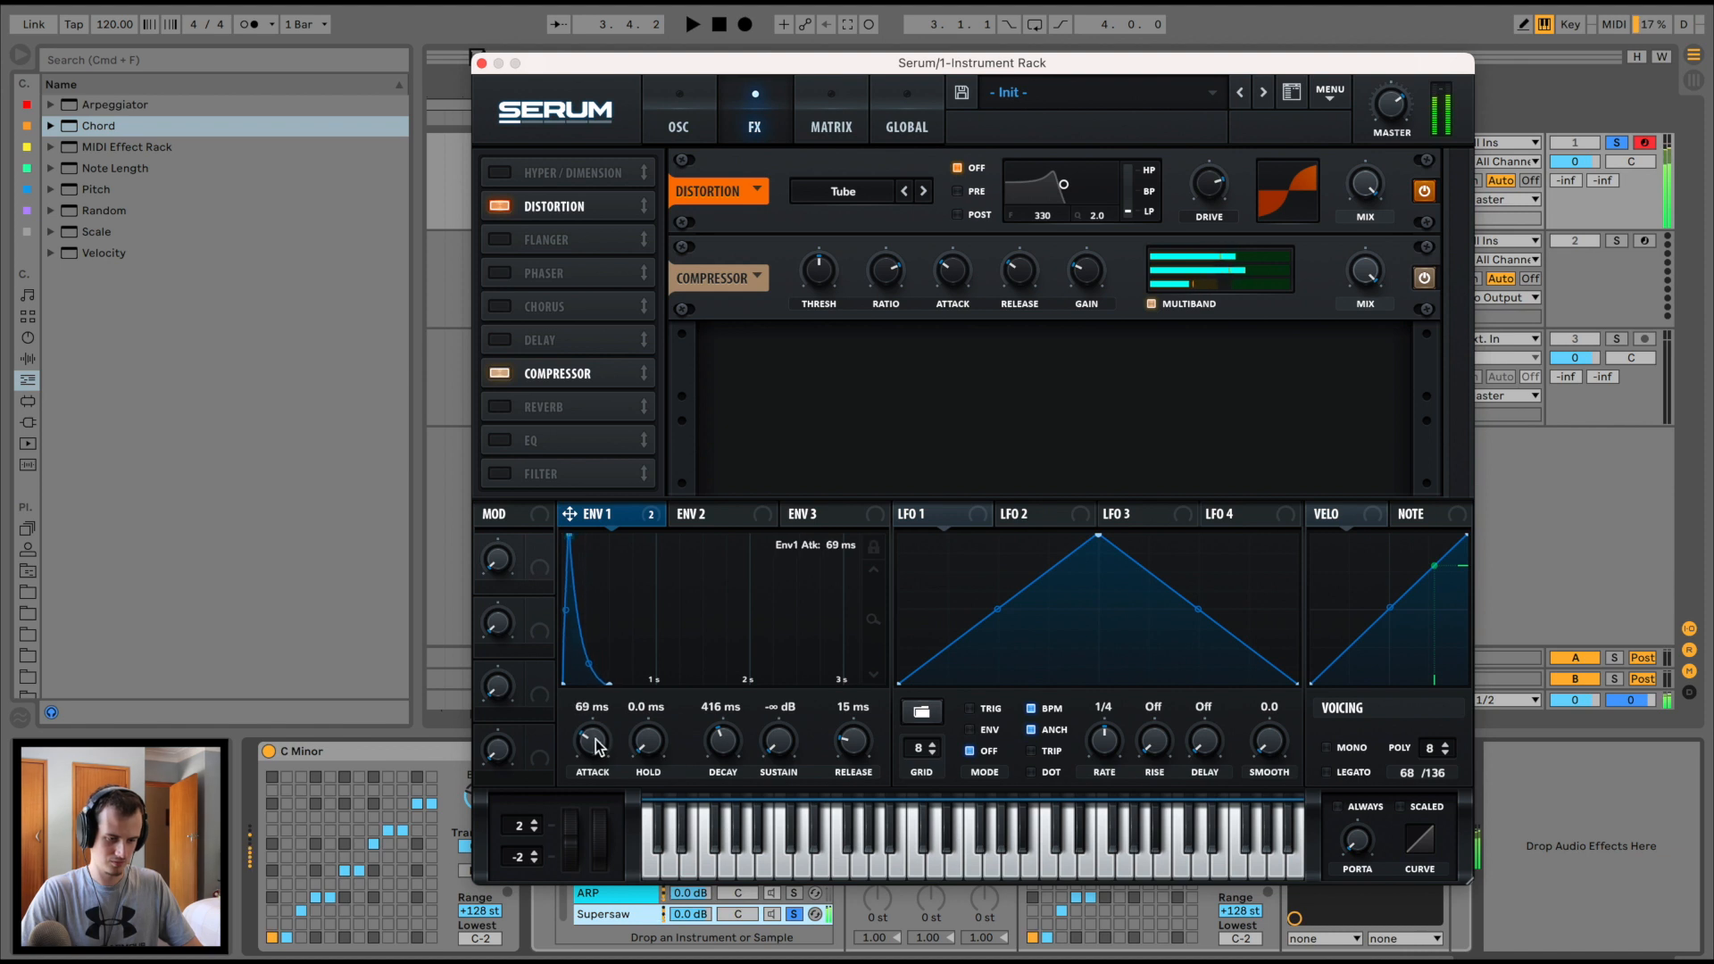
drag(724, 741, 733, 761)
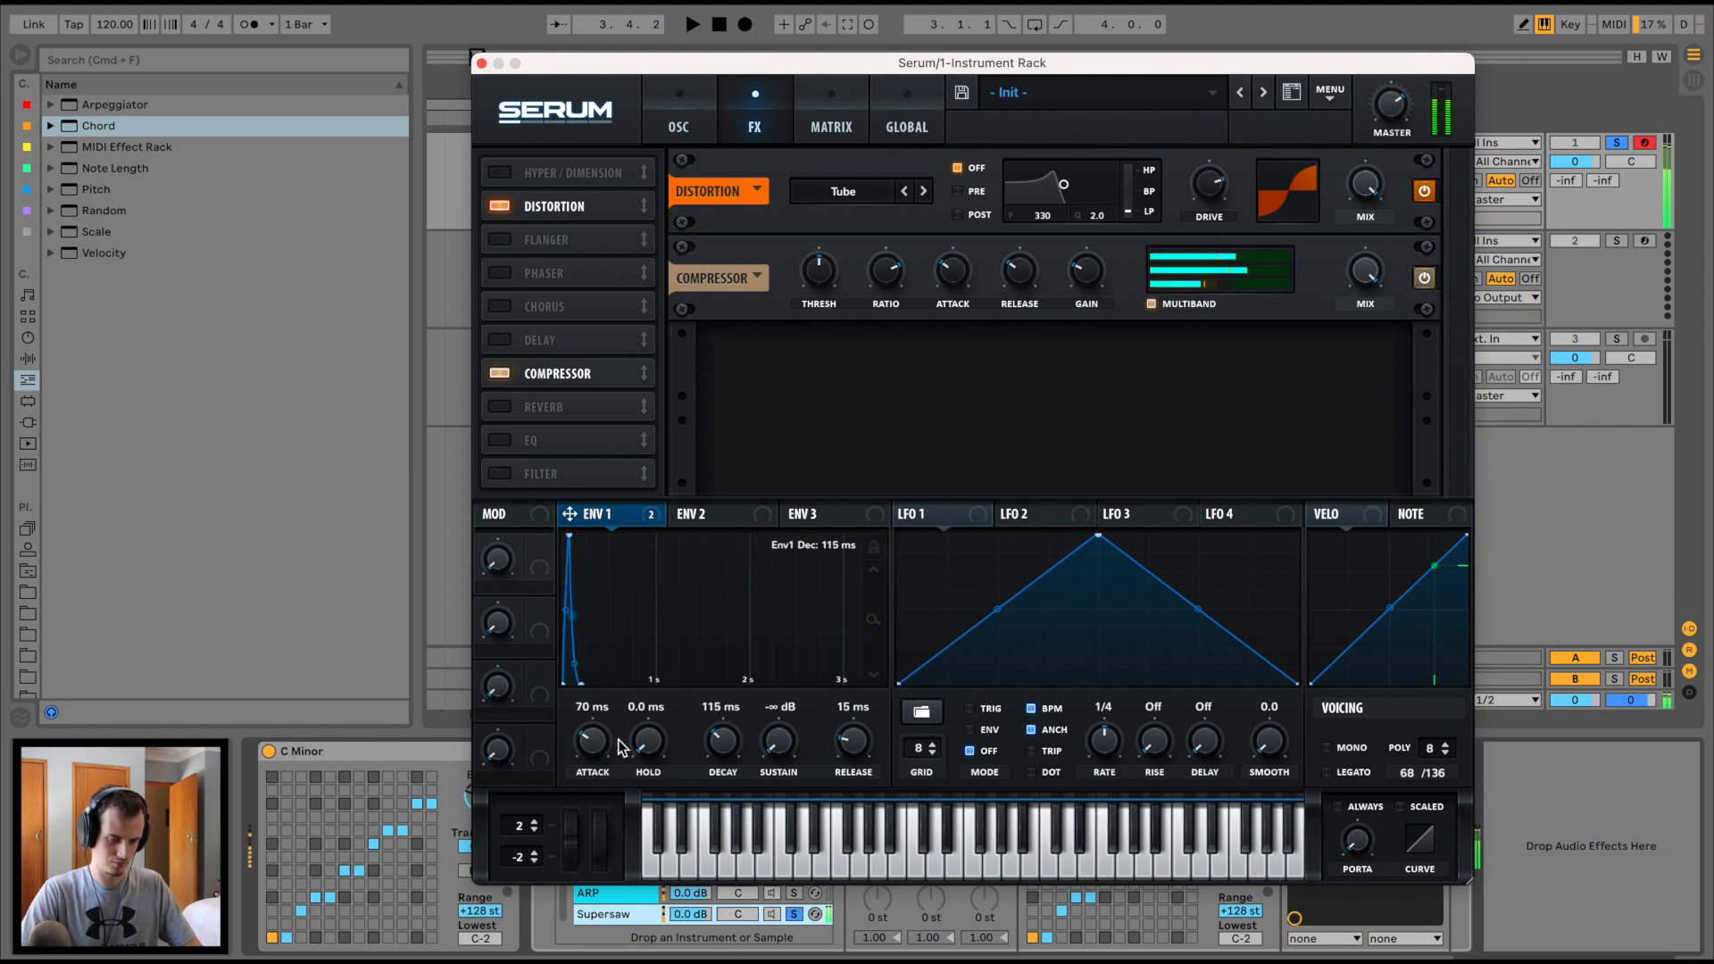
Set the Supersaw's Envelope 1 attack to 40 ms and readjust the filter's Cutoff and Freq with OSC B routed through it
drag(594, 740, 597, 752)
click(678, 120)
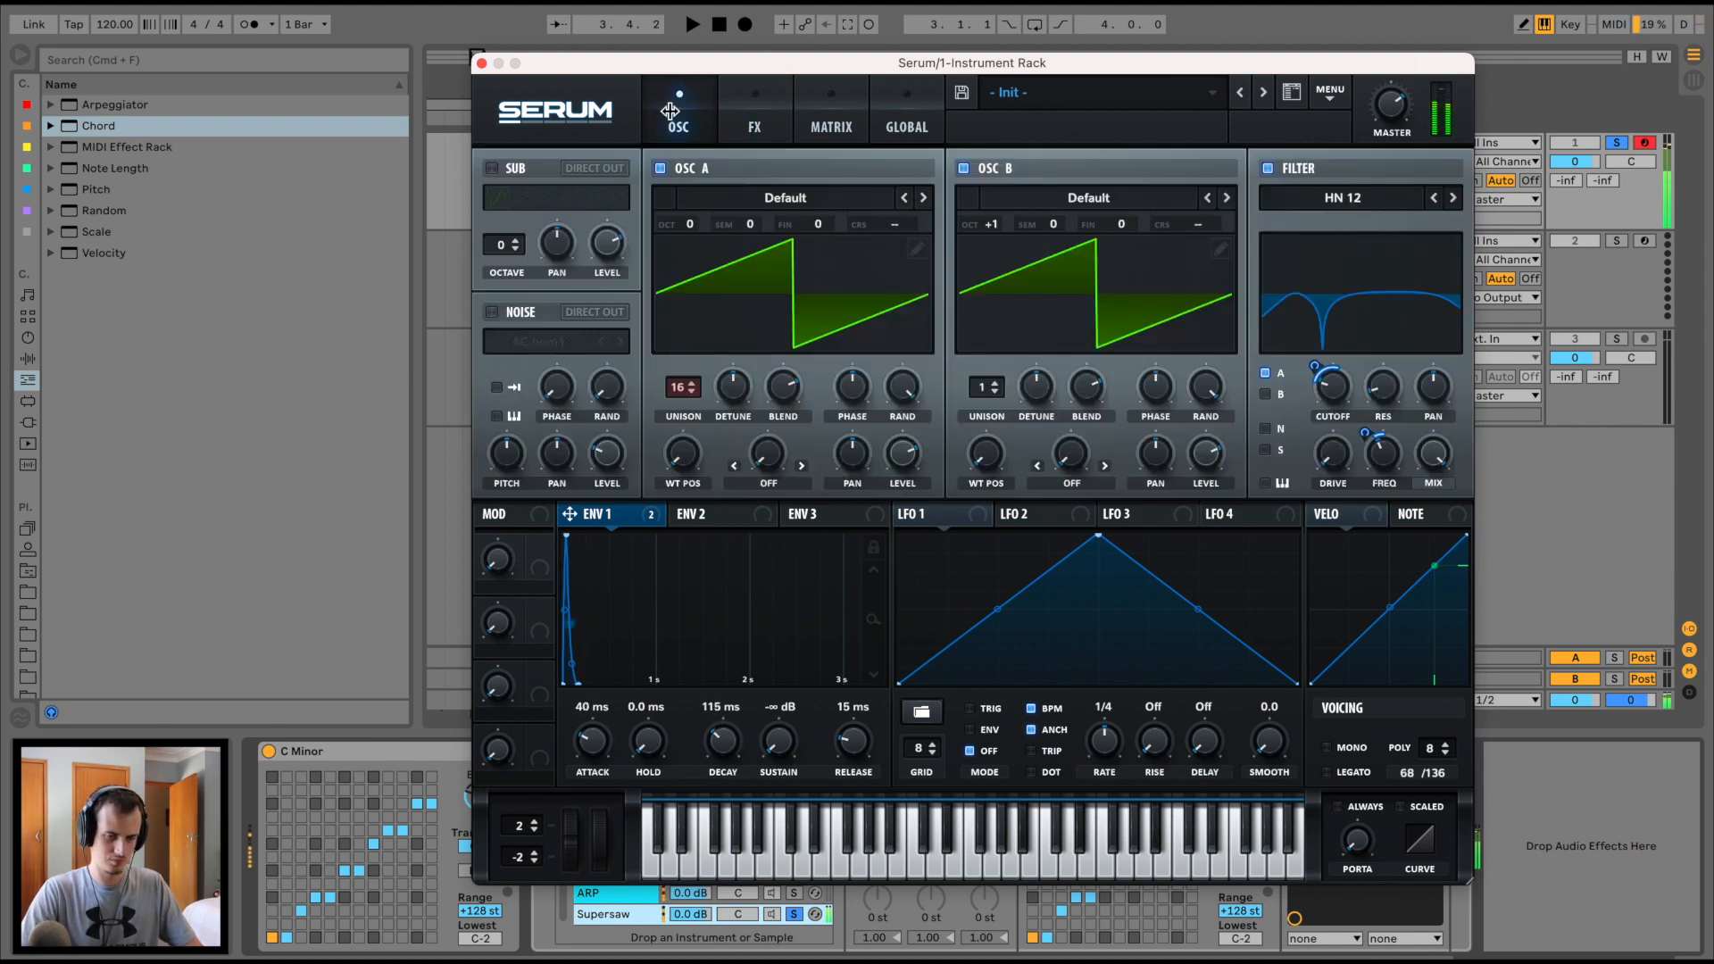
drag(1330, 385, 1335, 447)
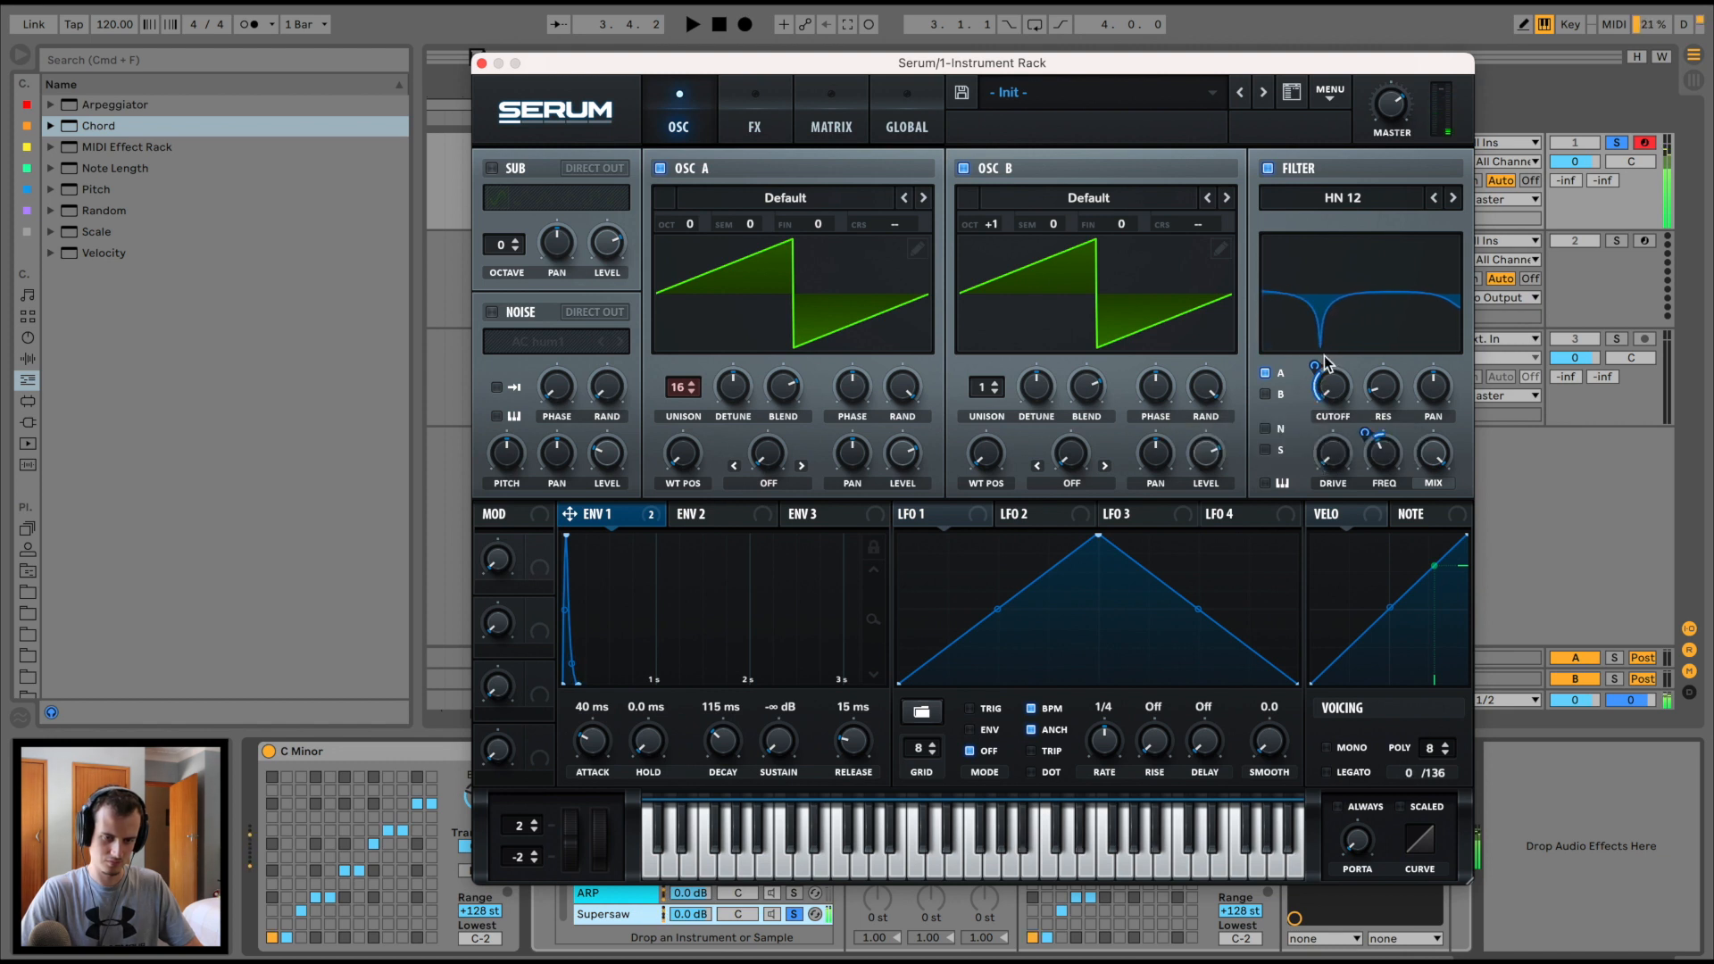
drag(1328, 366, 1334, 336)
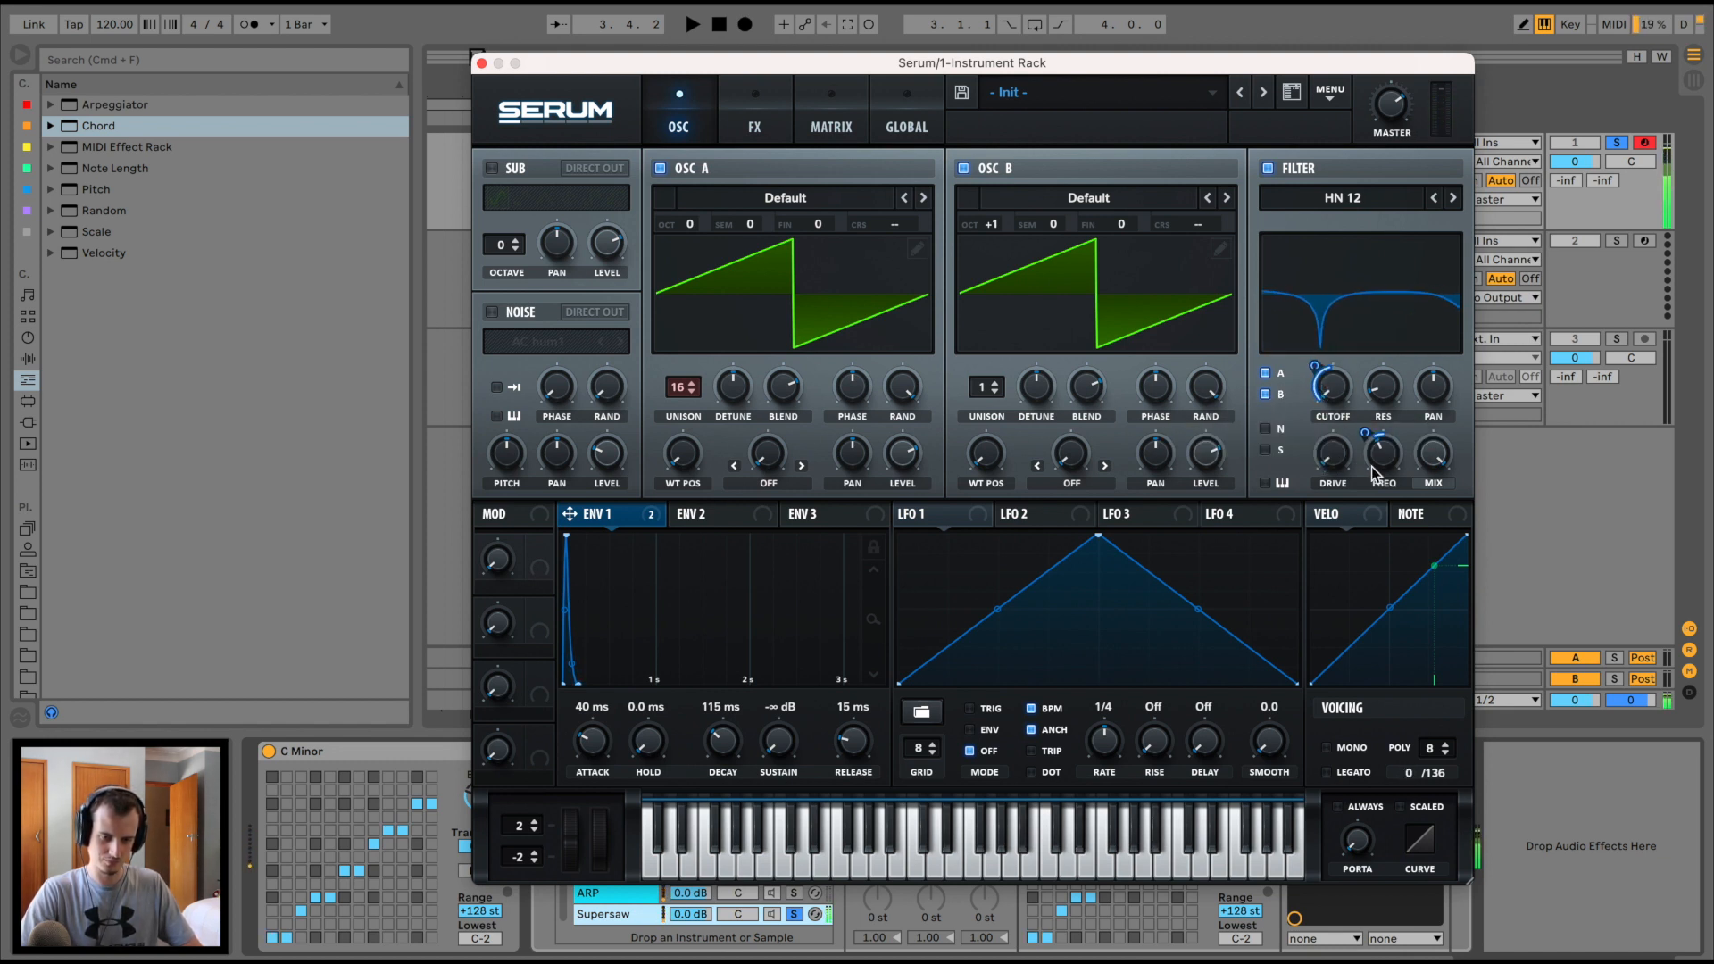
drag(1379, 502, 1414, 431)
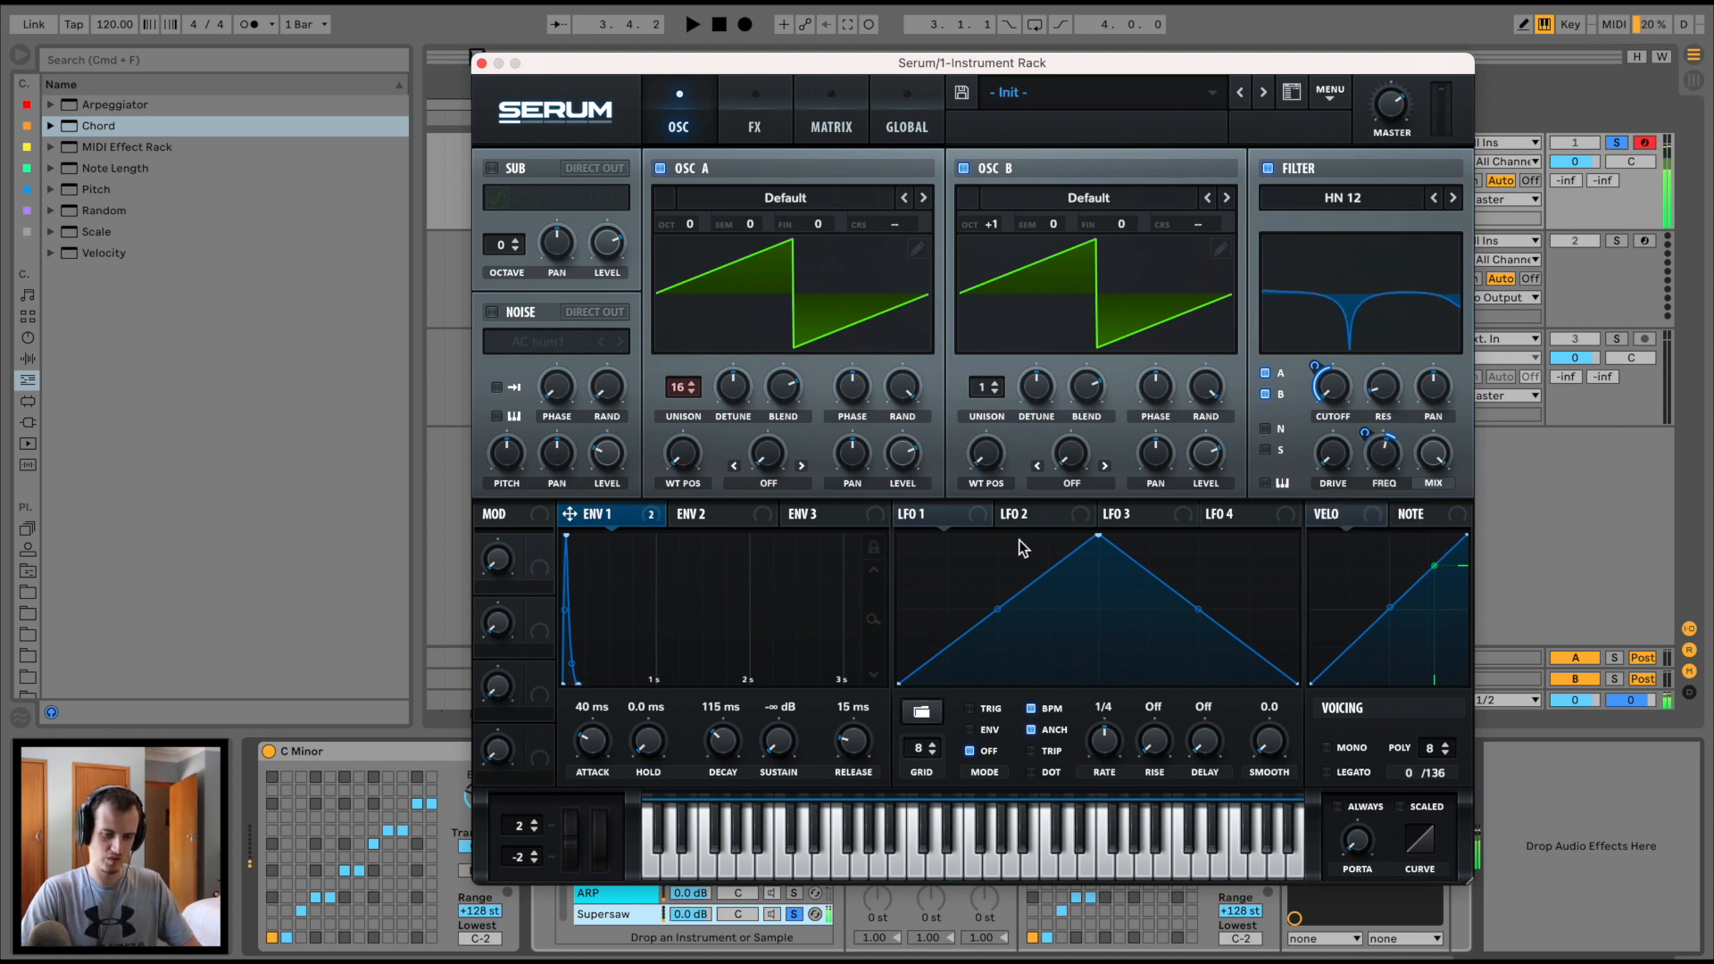
Modulate the filter's Freq with LFO 1 at a 1/2 rate, and lower OSC B's octave while raising its unison
drag(908, 516, 1366, 466)
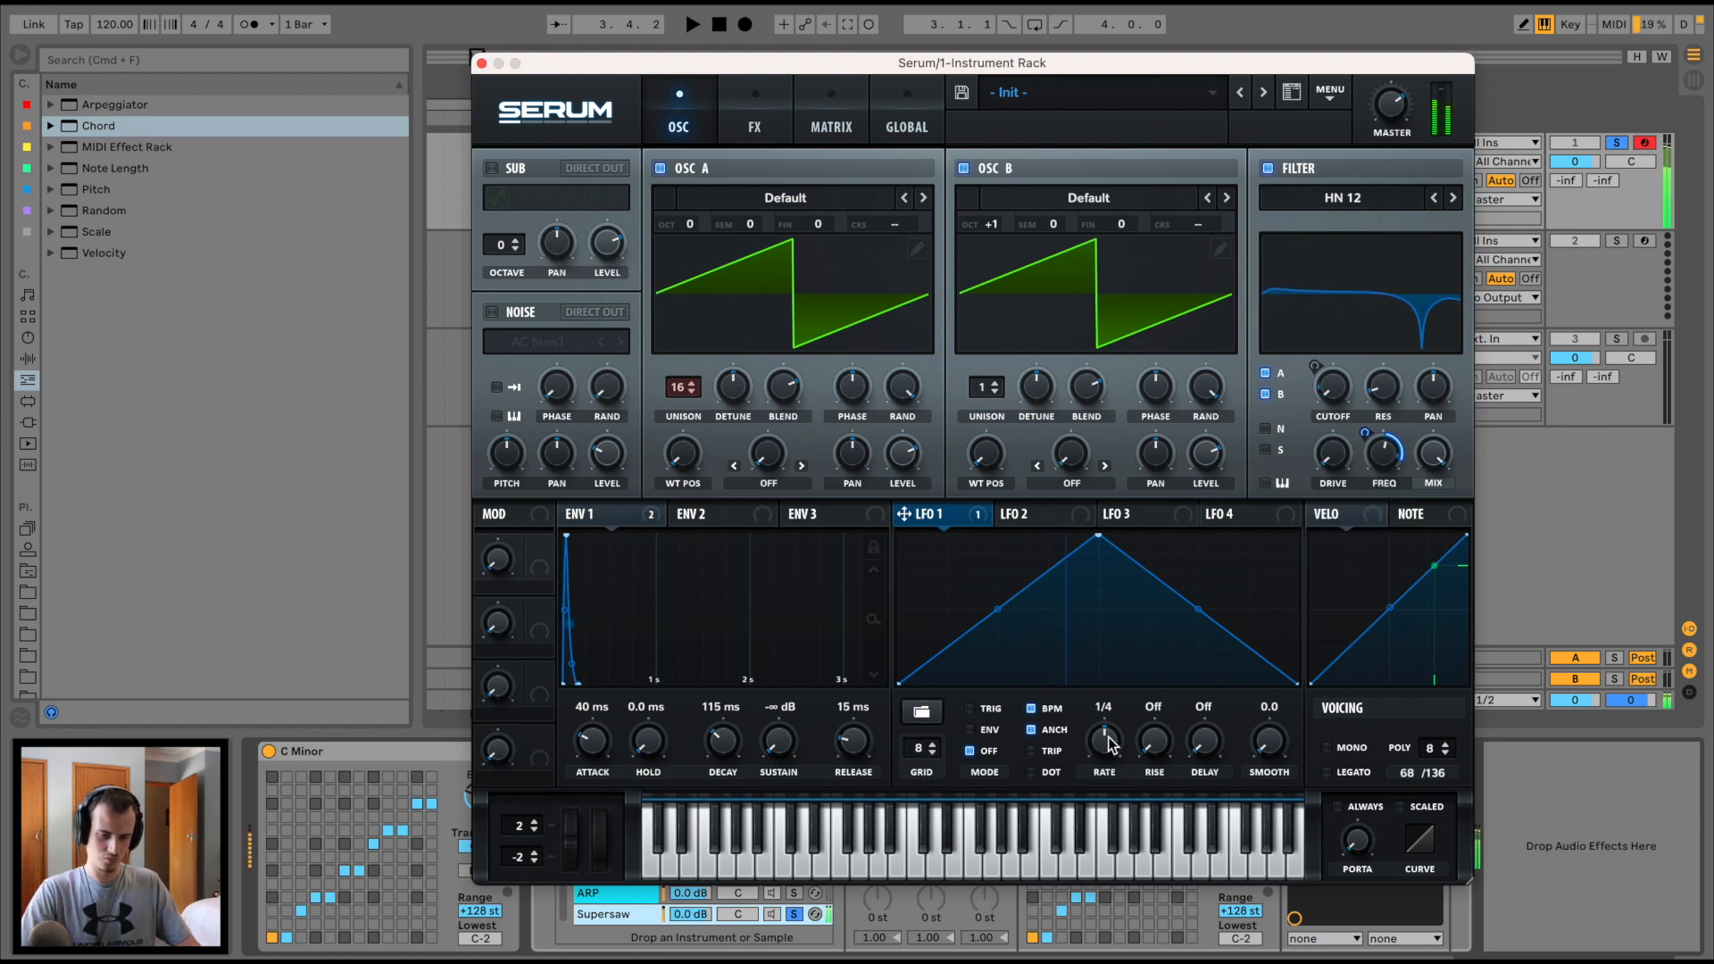
drag(1105, 742, 1110, 752)
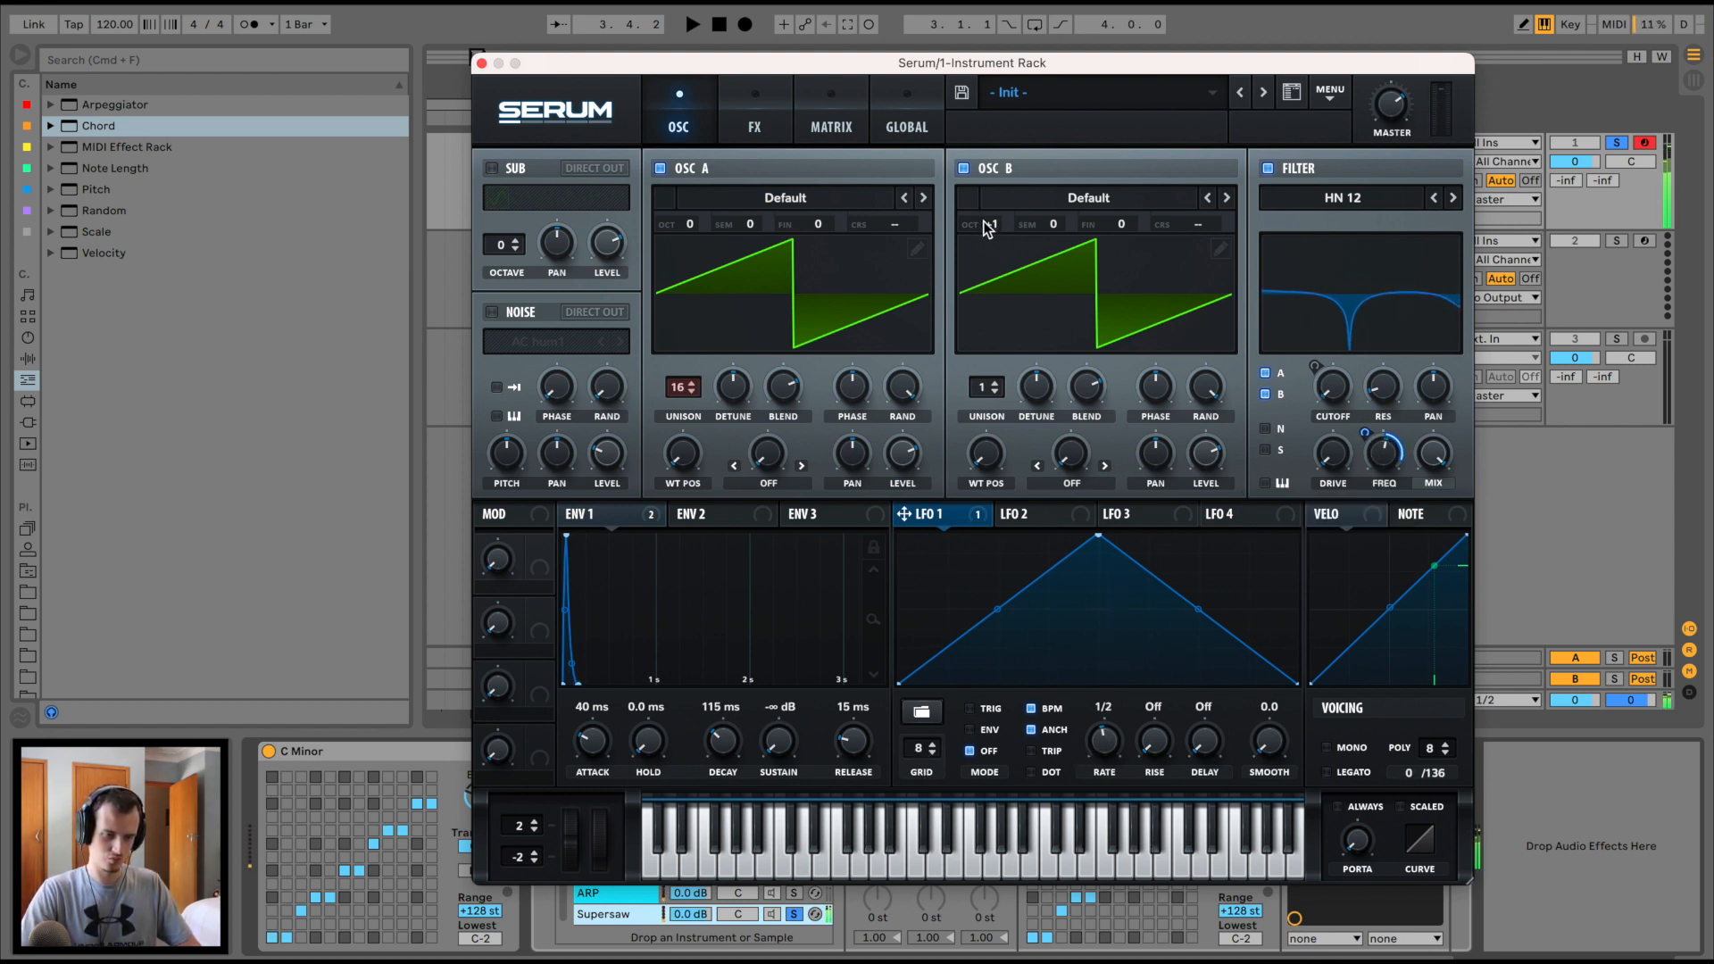
drag(986, 225, 983, 254)
drag(986, 386, 1017, 261)
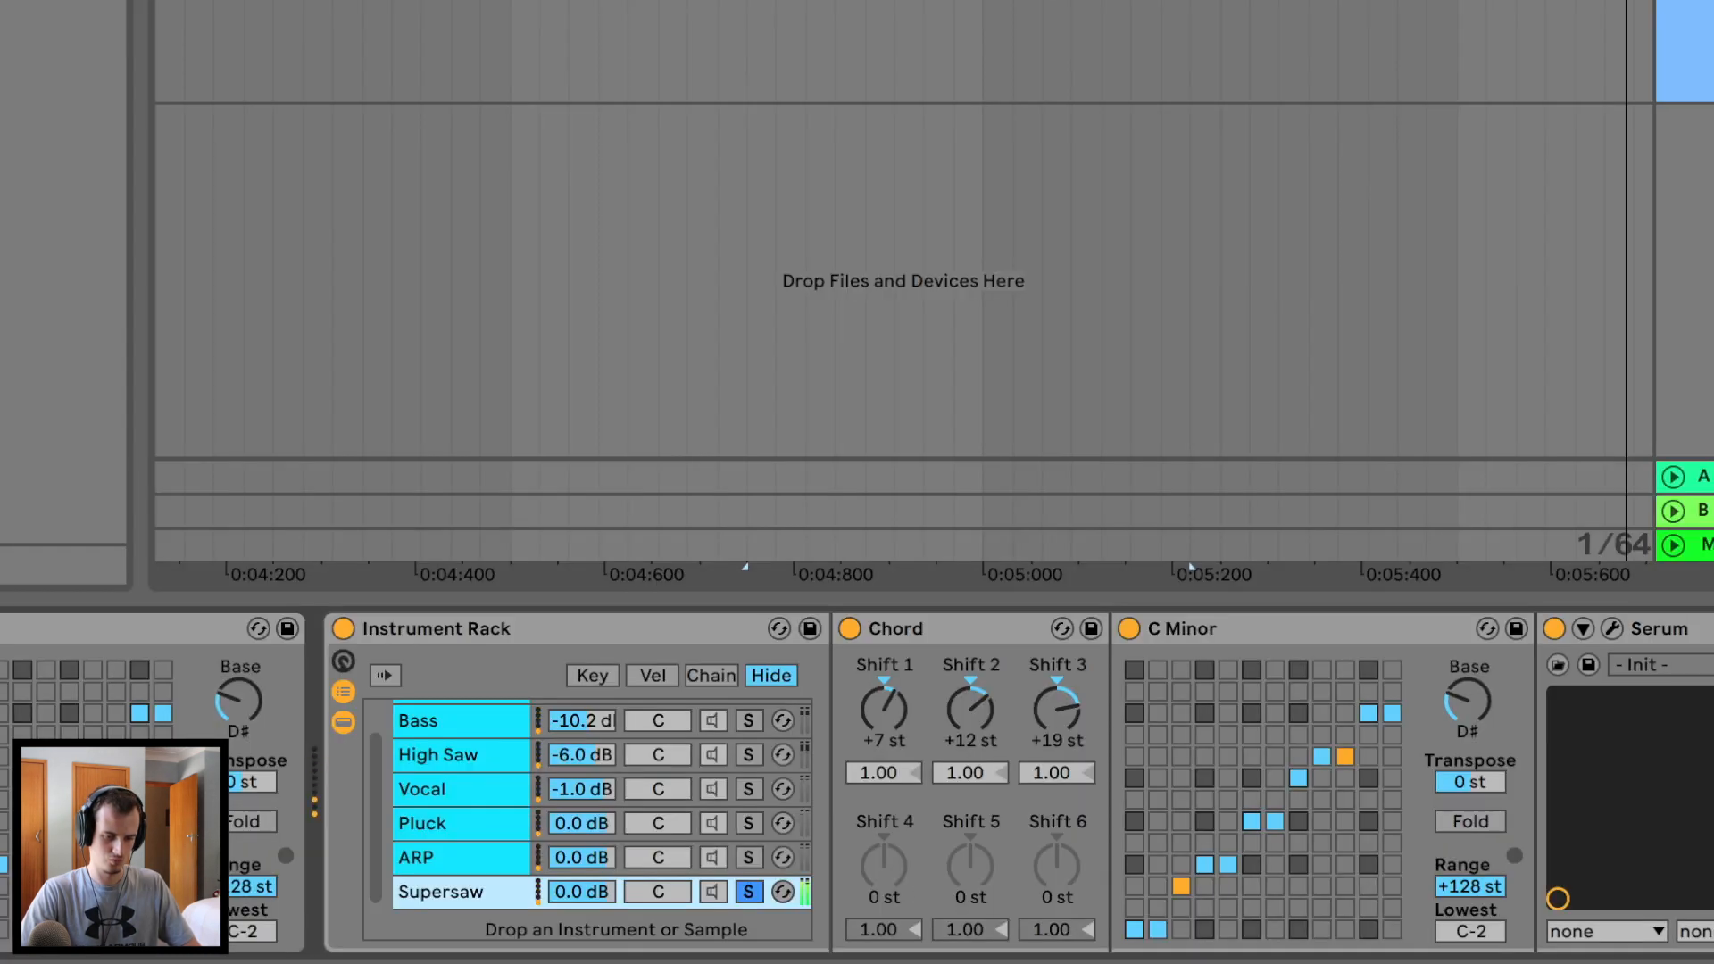
Set the Supersaw Chord device's Shift 1 to +3 st and Shift 3 to +7 st
drag(905, 746, 905, 761)
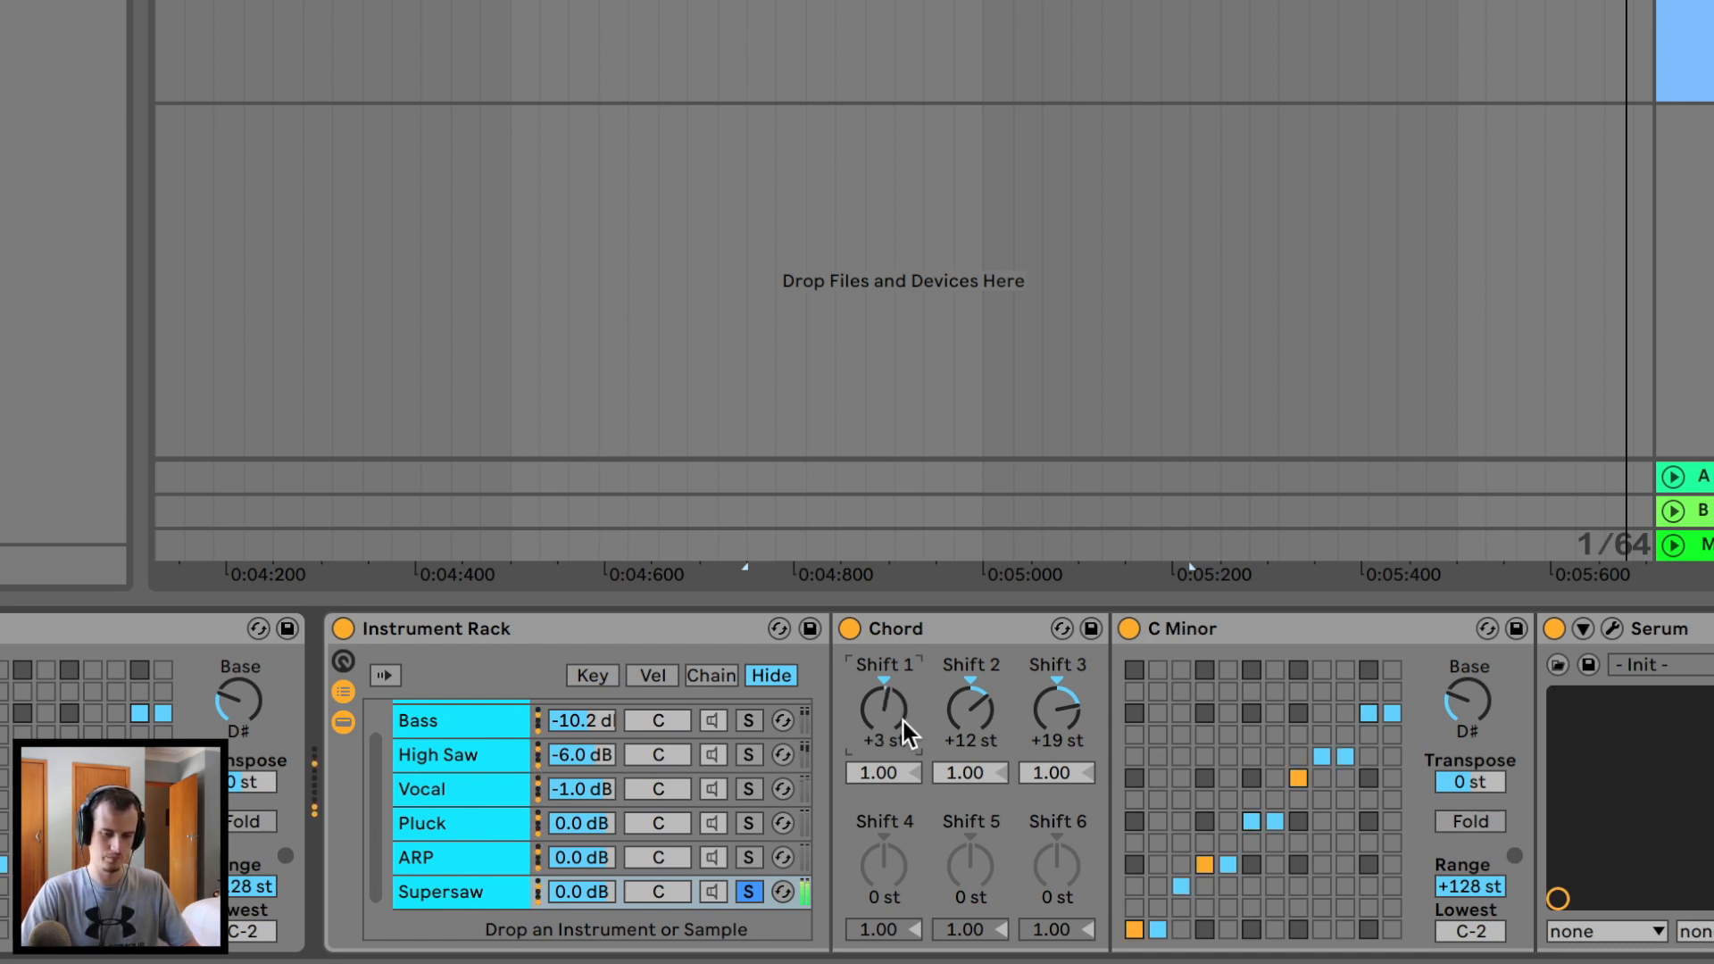
drag(1046, 706, 1046, 732)
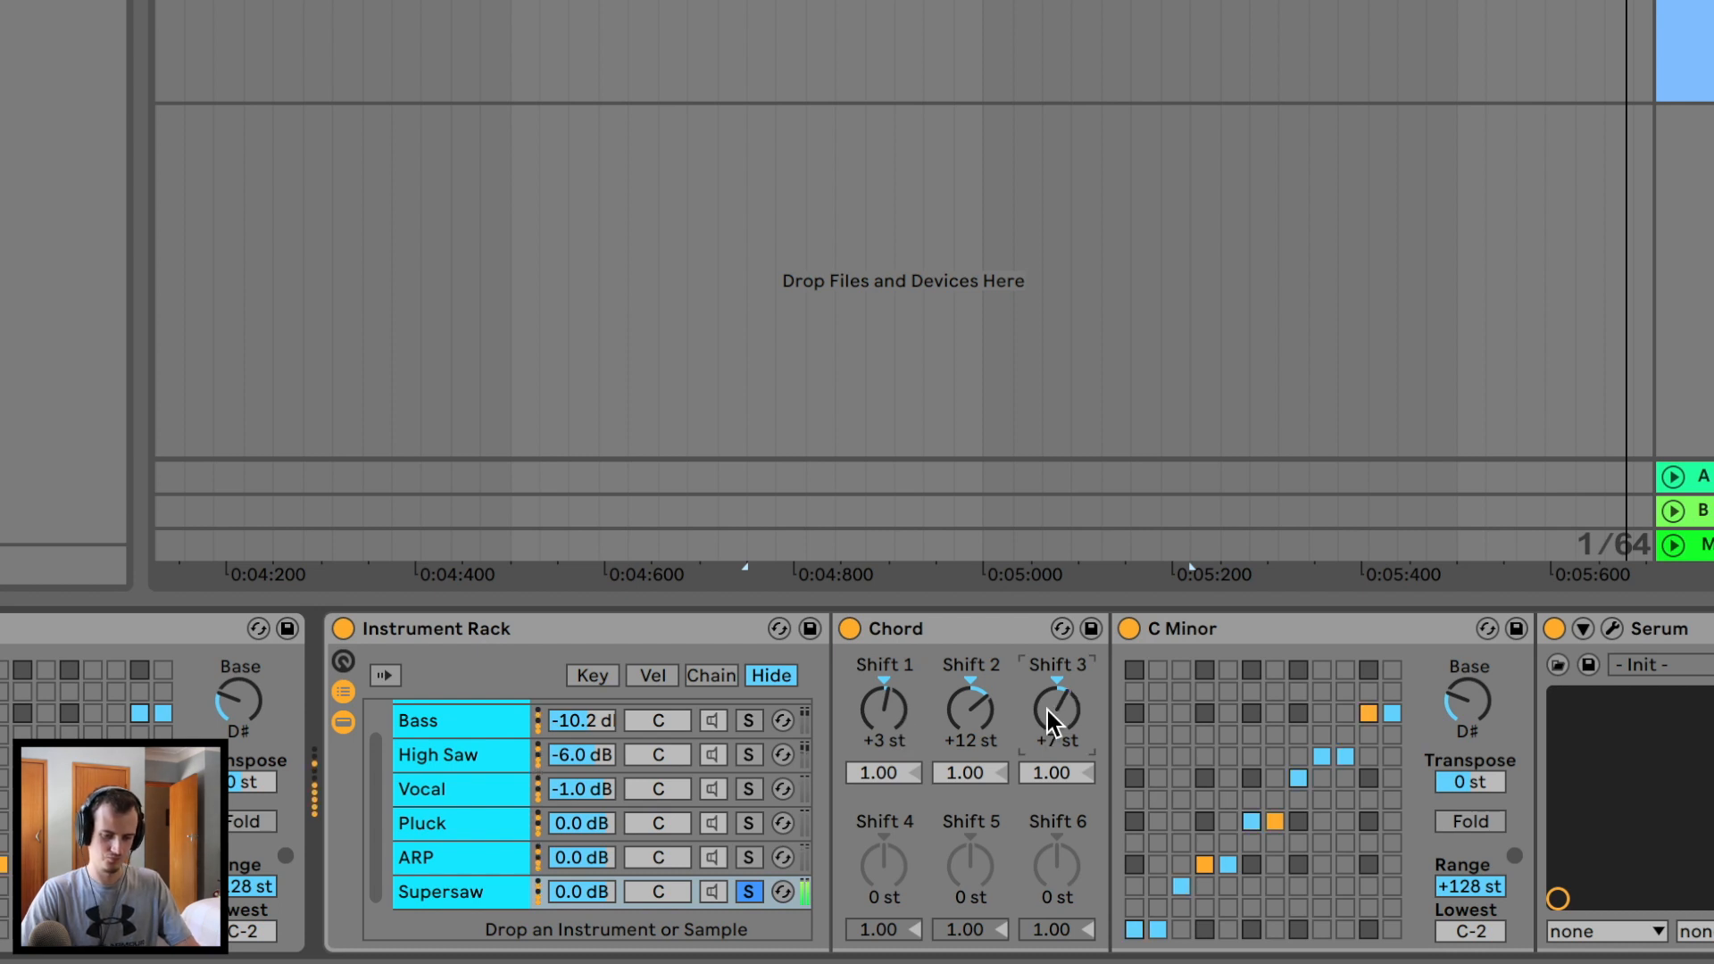
Add an EQ Eight after Serum in the Supersaw chain and make band 1 a low cut at about 178 Hz
click(475, 895)
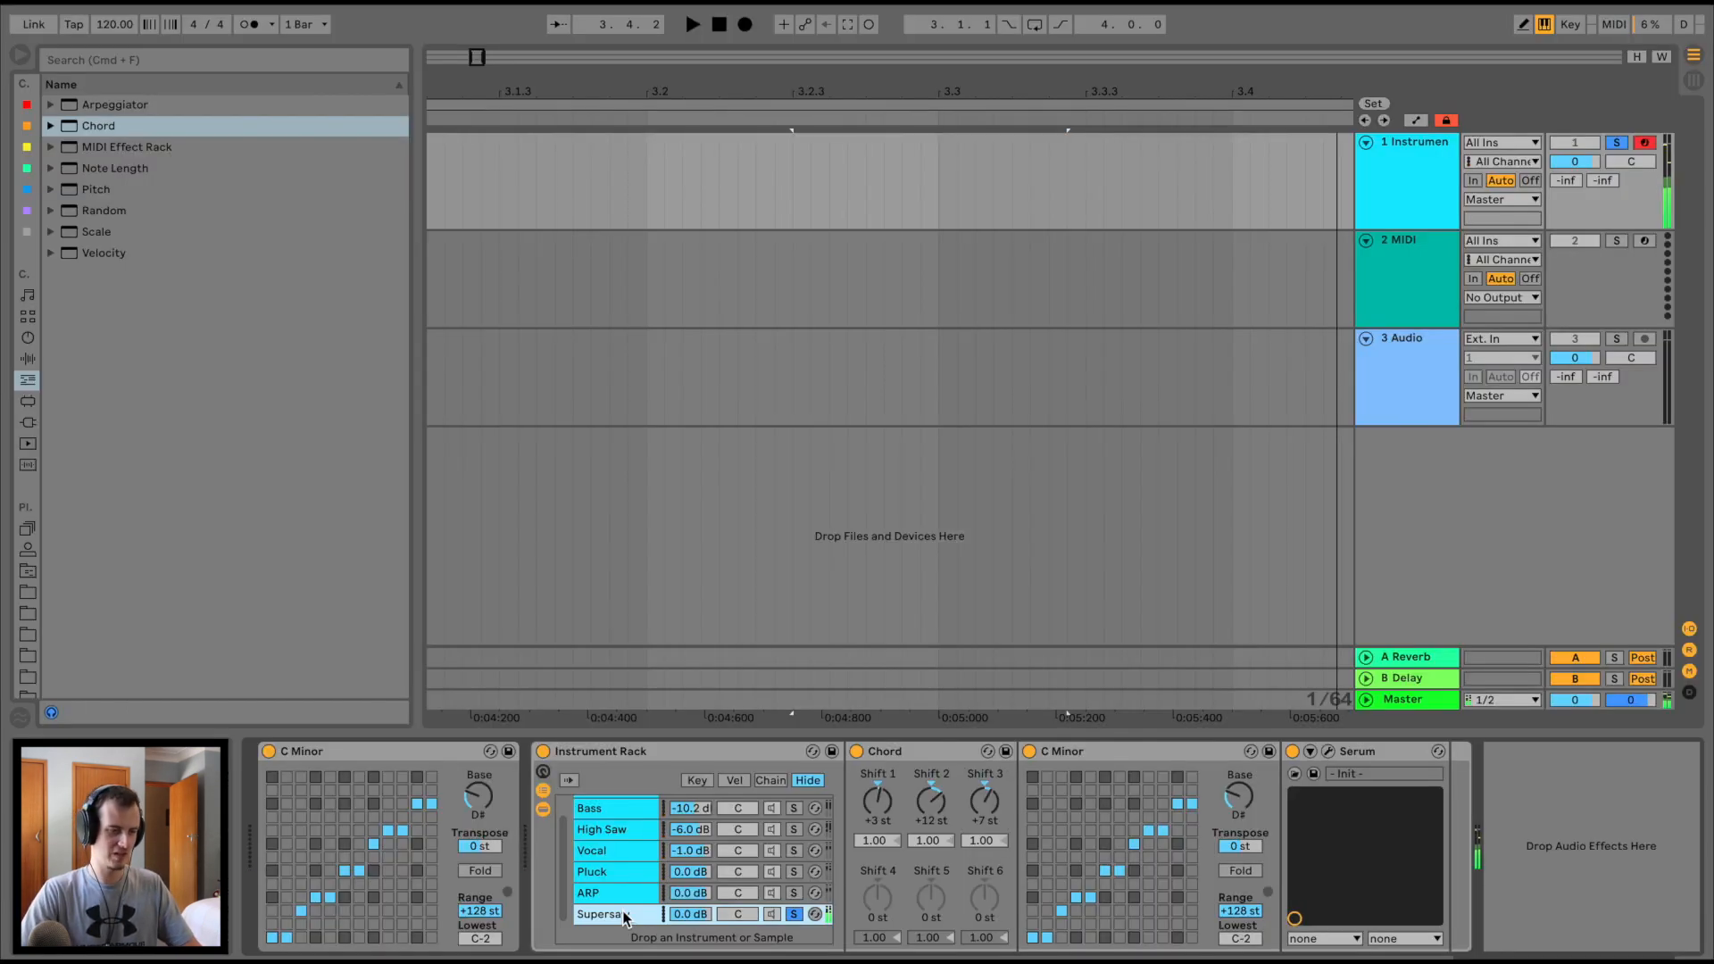
click(28, 358)
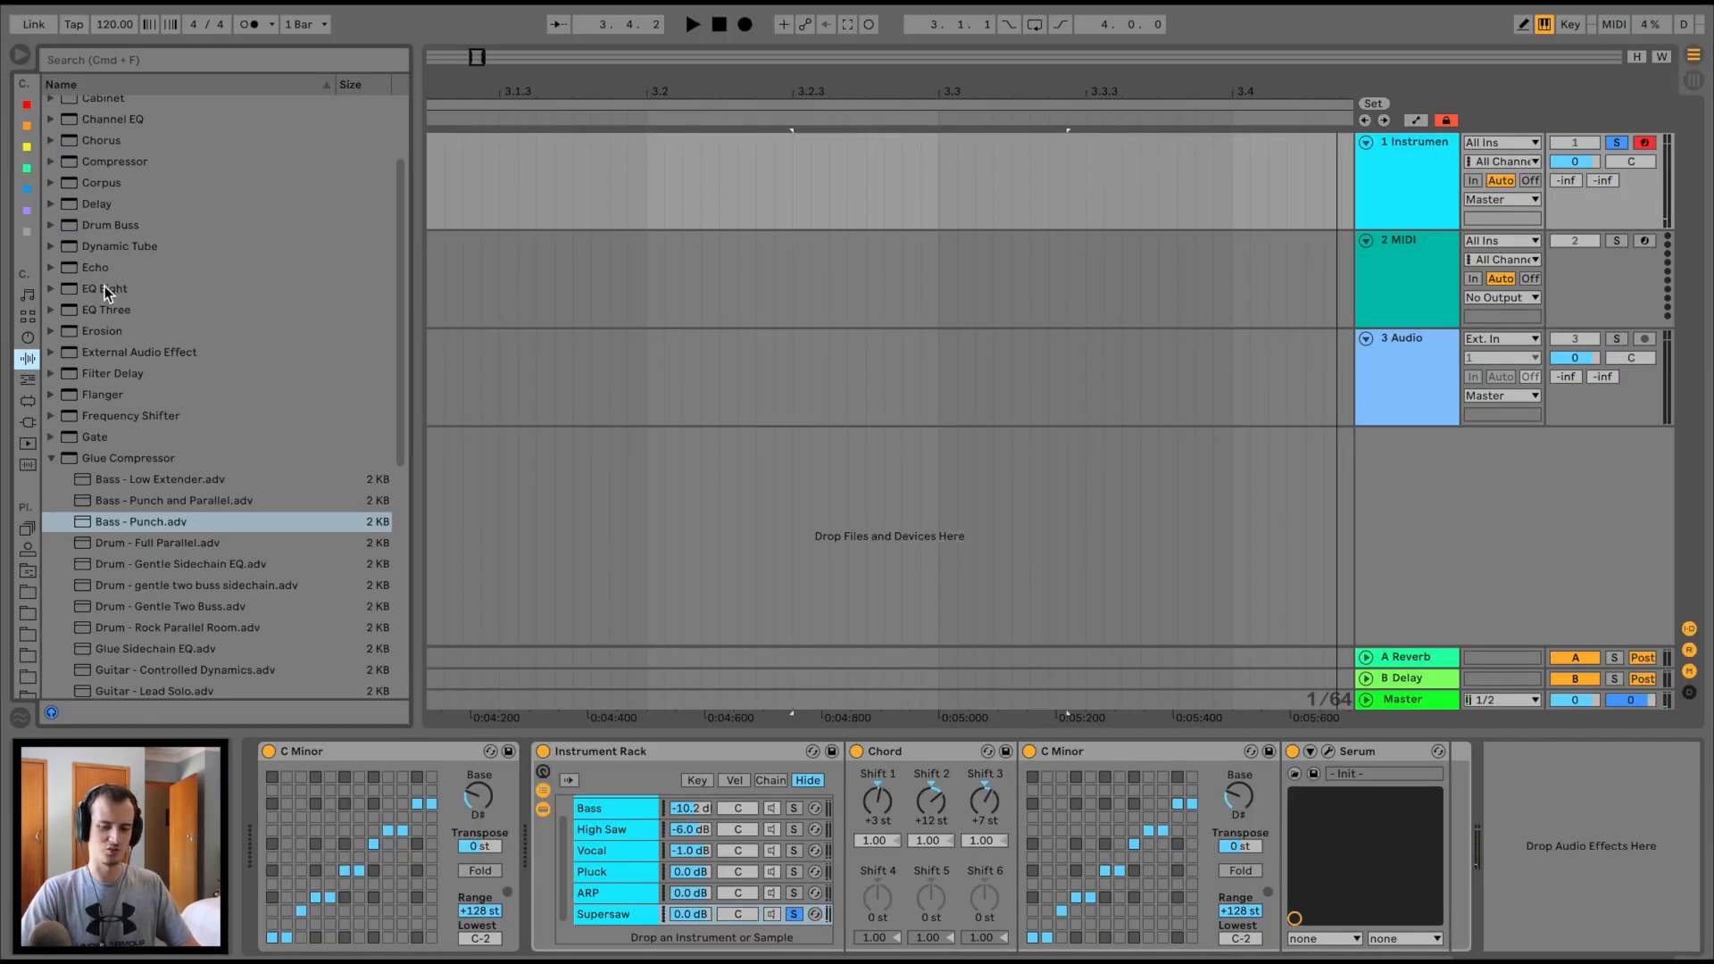
mouse_move(105, 291)
mouse_down()
mouse_move(1408, 935)
mouse_move(1428, 880)
mouse_up()
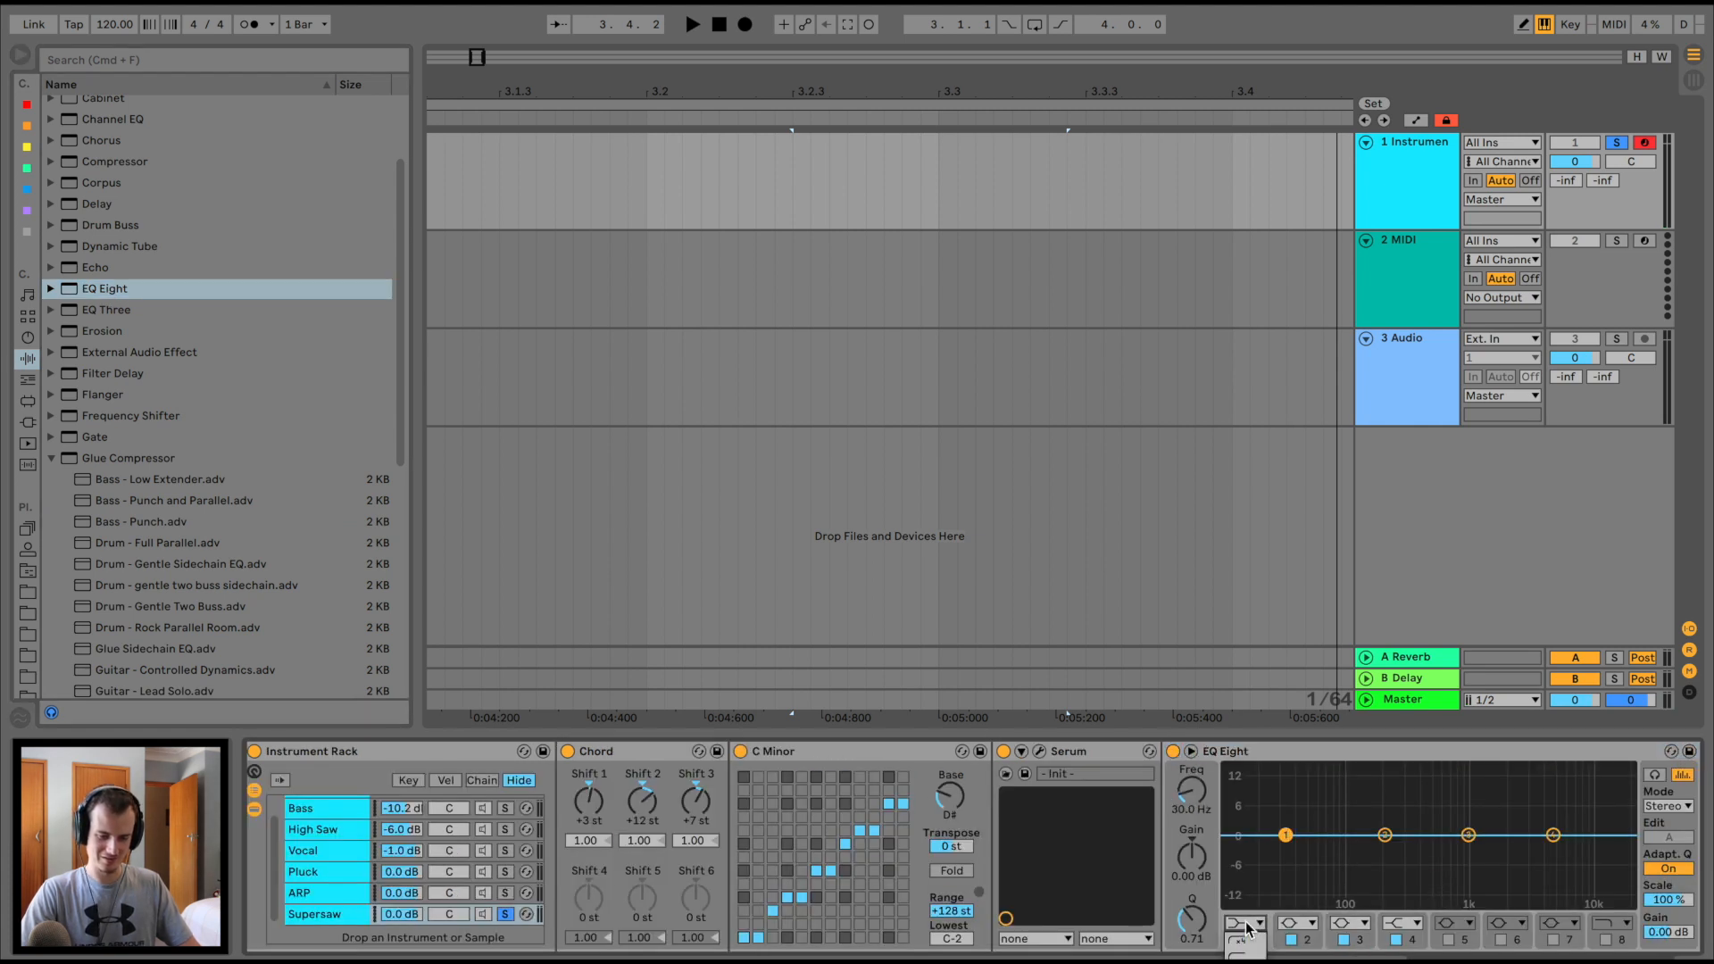
click(1246, 955)
drag(1288, 848, 1378, 860)
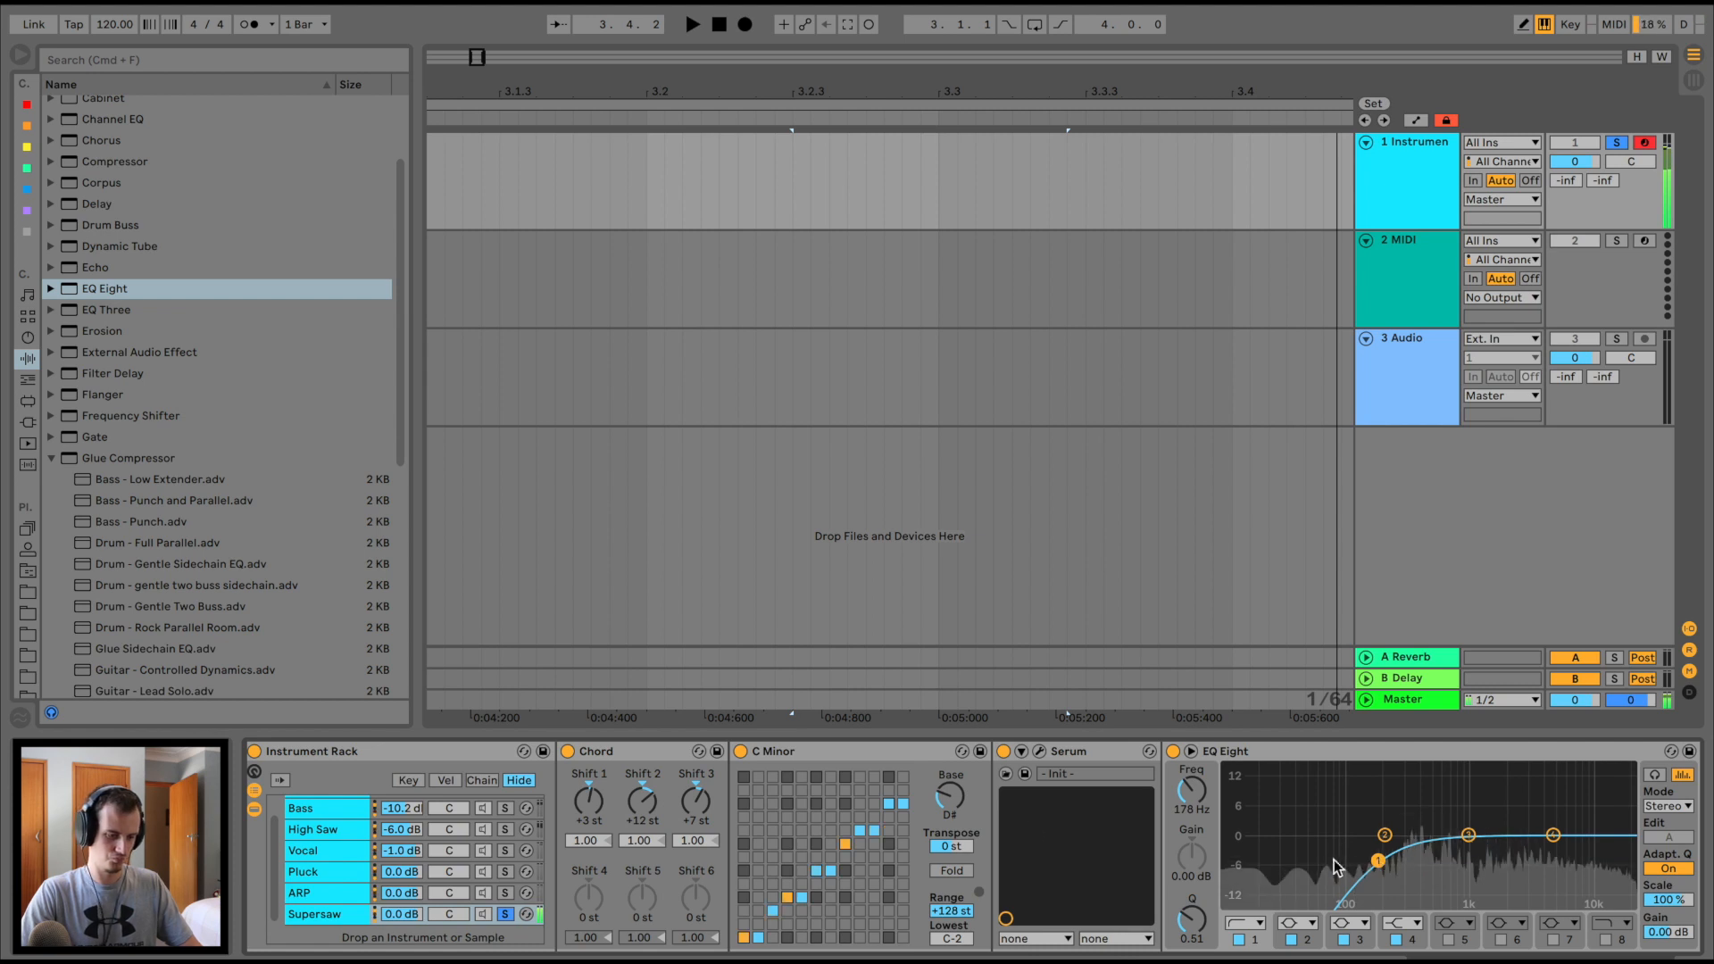
Unsolo the Supersaw chain and lower its volume to -3.4 dB
click(505, 912)
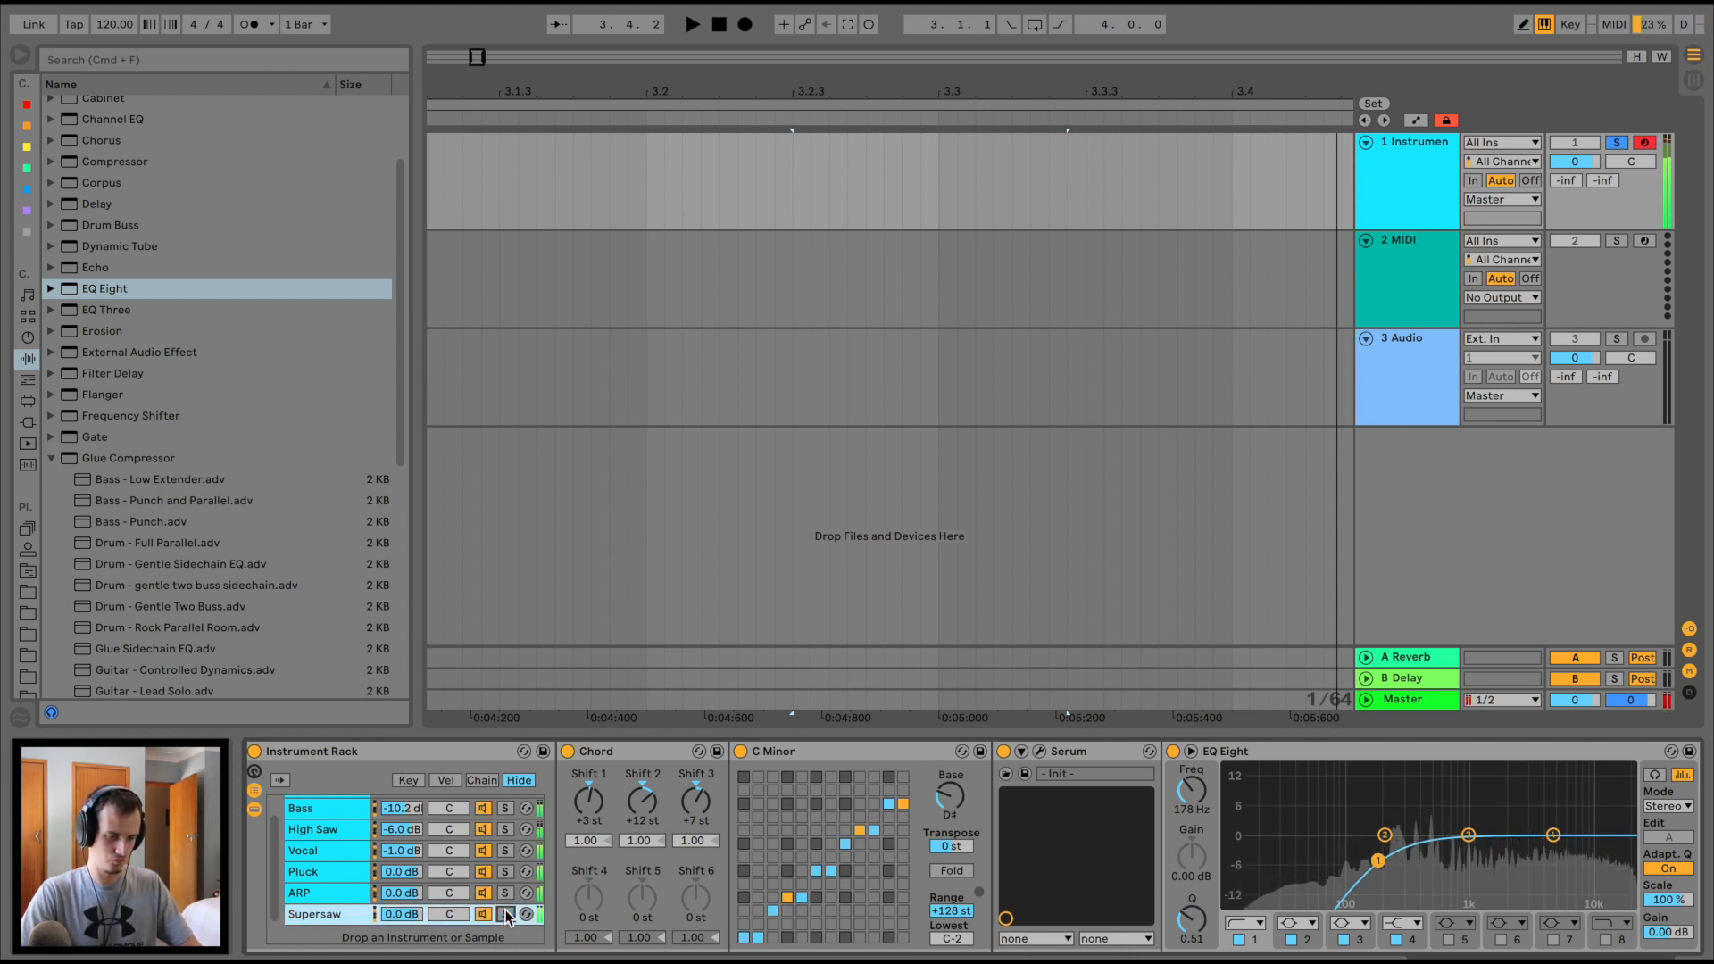
drag(413, 914, 412, 939)
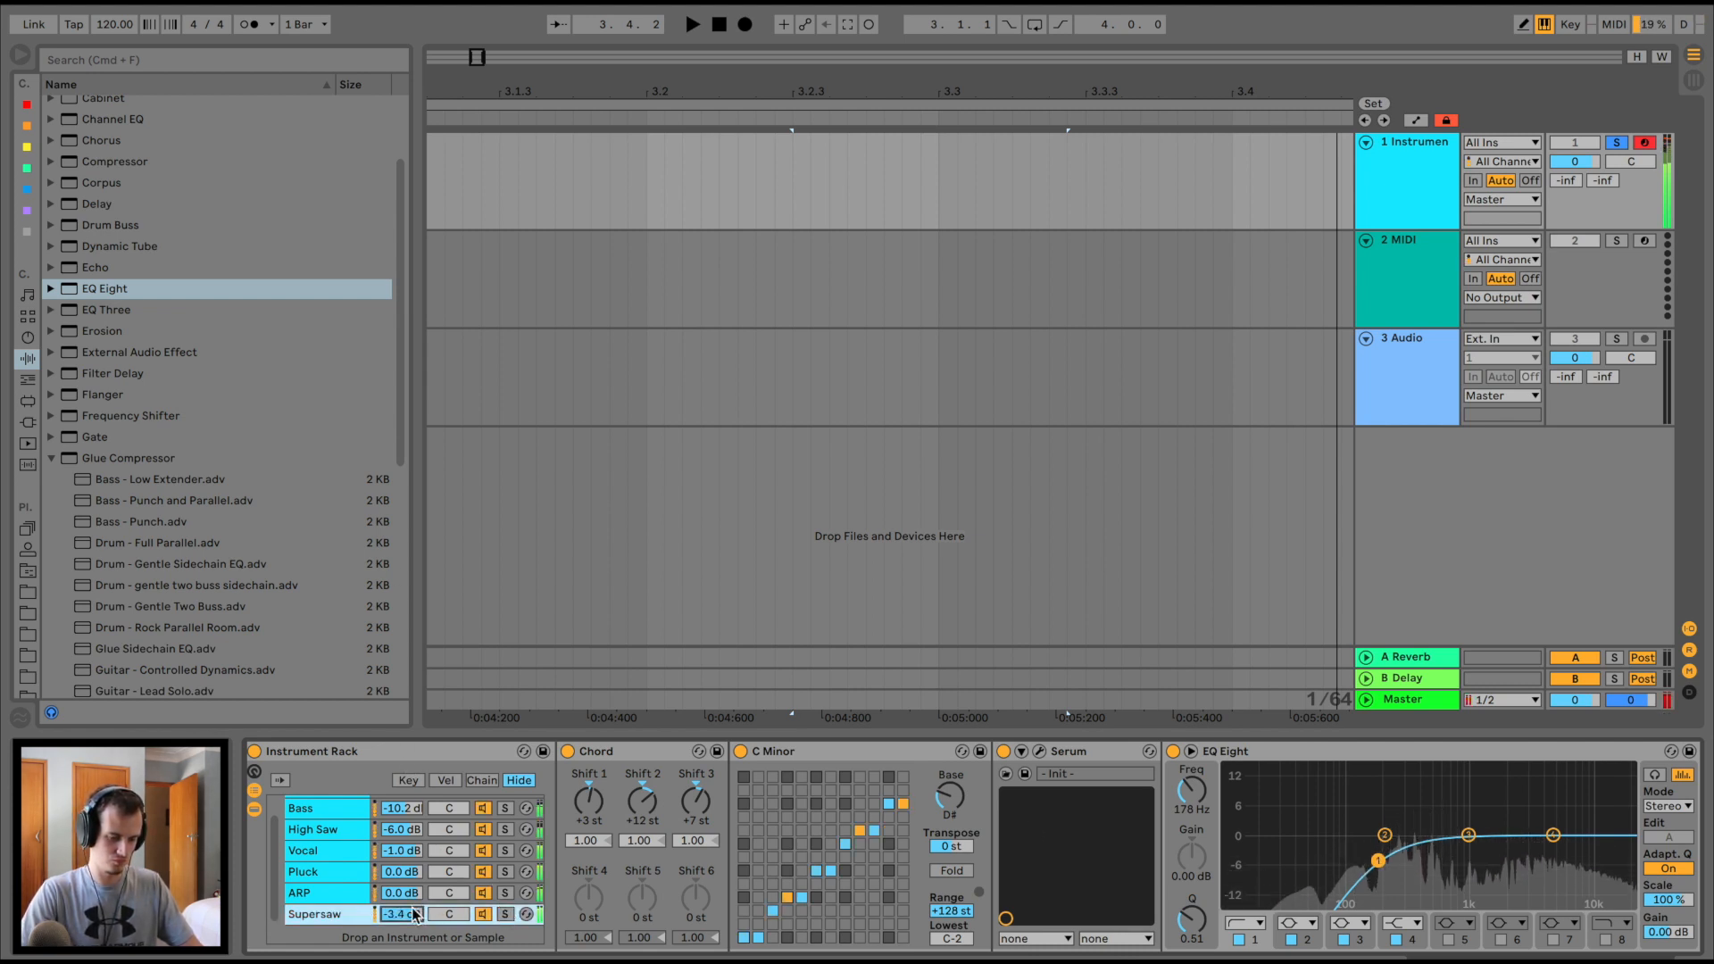
Add an EQ Eight to the ARP chain with a low cut on band 1 and band 3 reduced by 2.36 dB at 1.04 kHz
click(320, 892)
drag(91, 298, 714, 864)
click(821, 923)
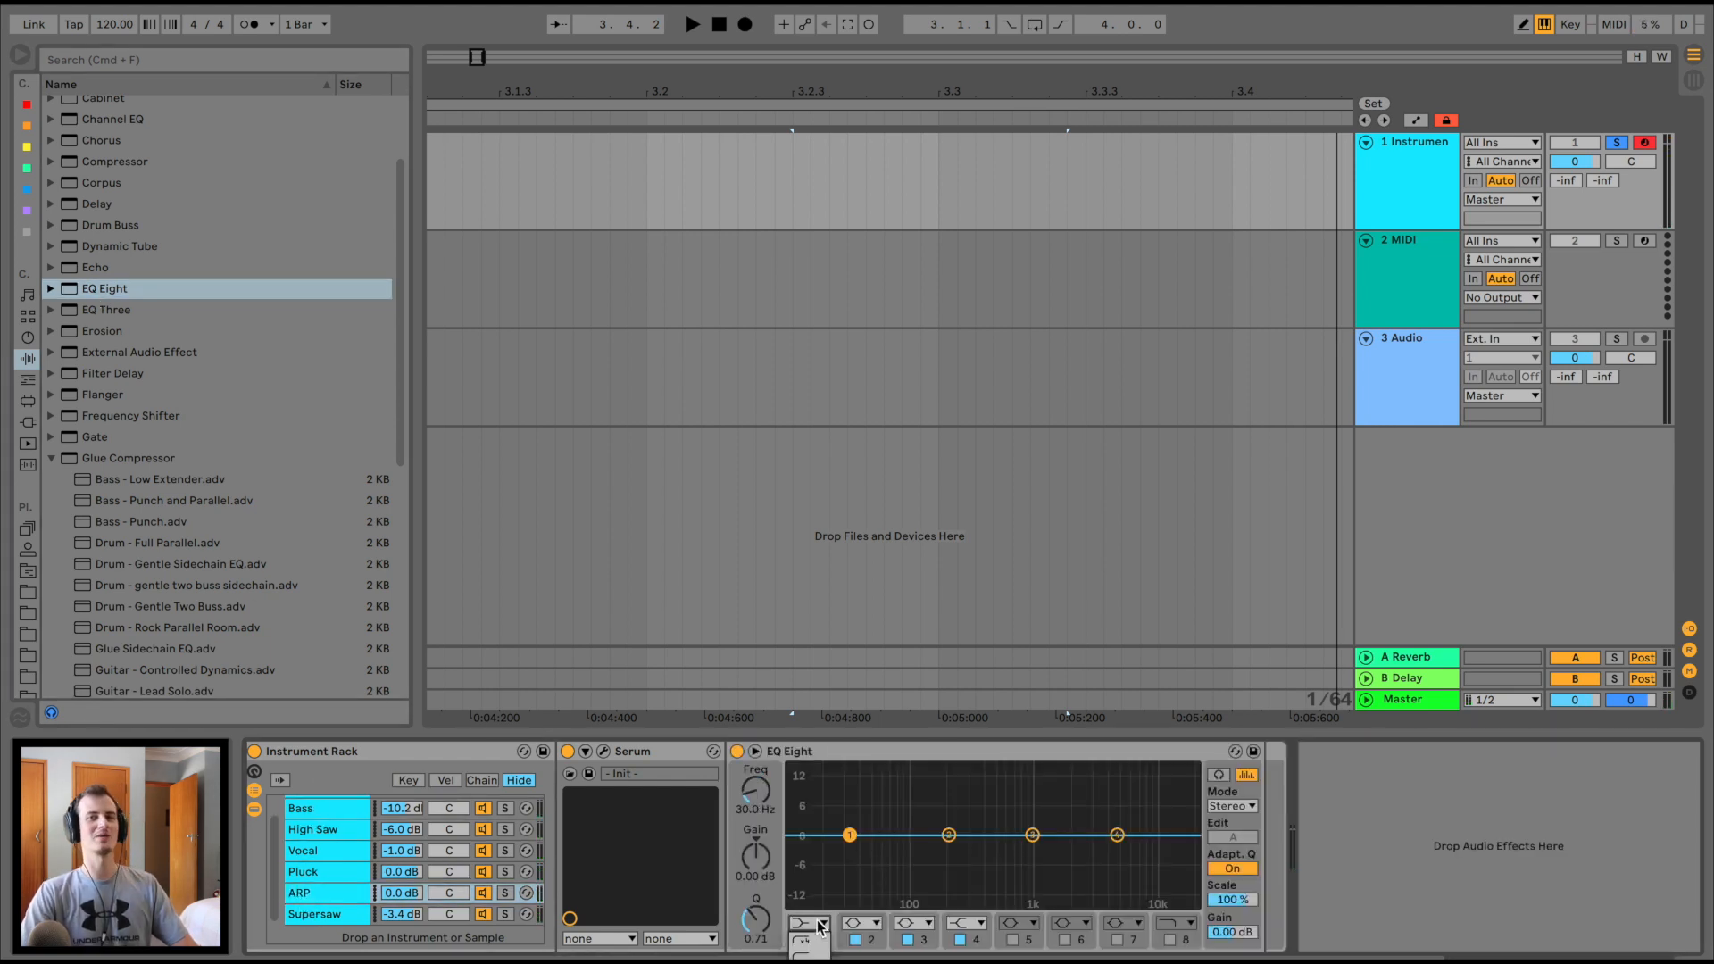
click(807, 955)
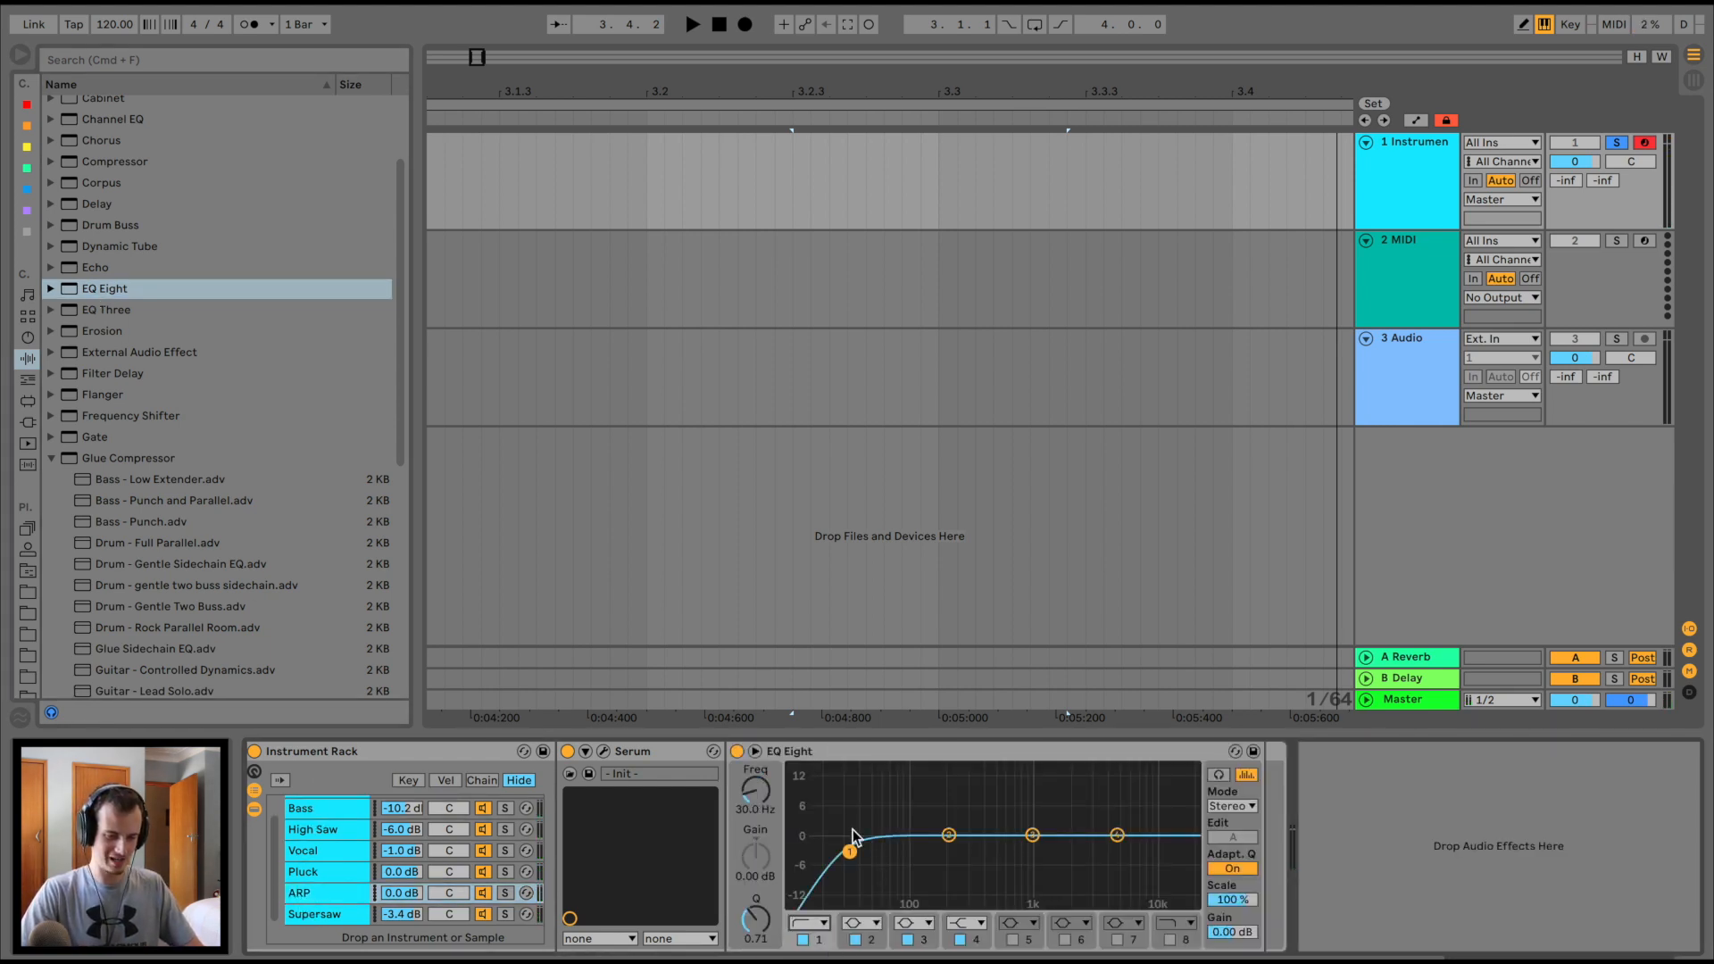
drag(851, 846, 930, 860)
drag(949, 835, 1034, 847)
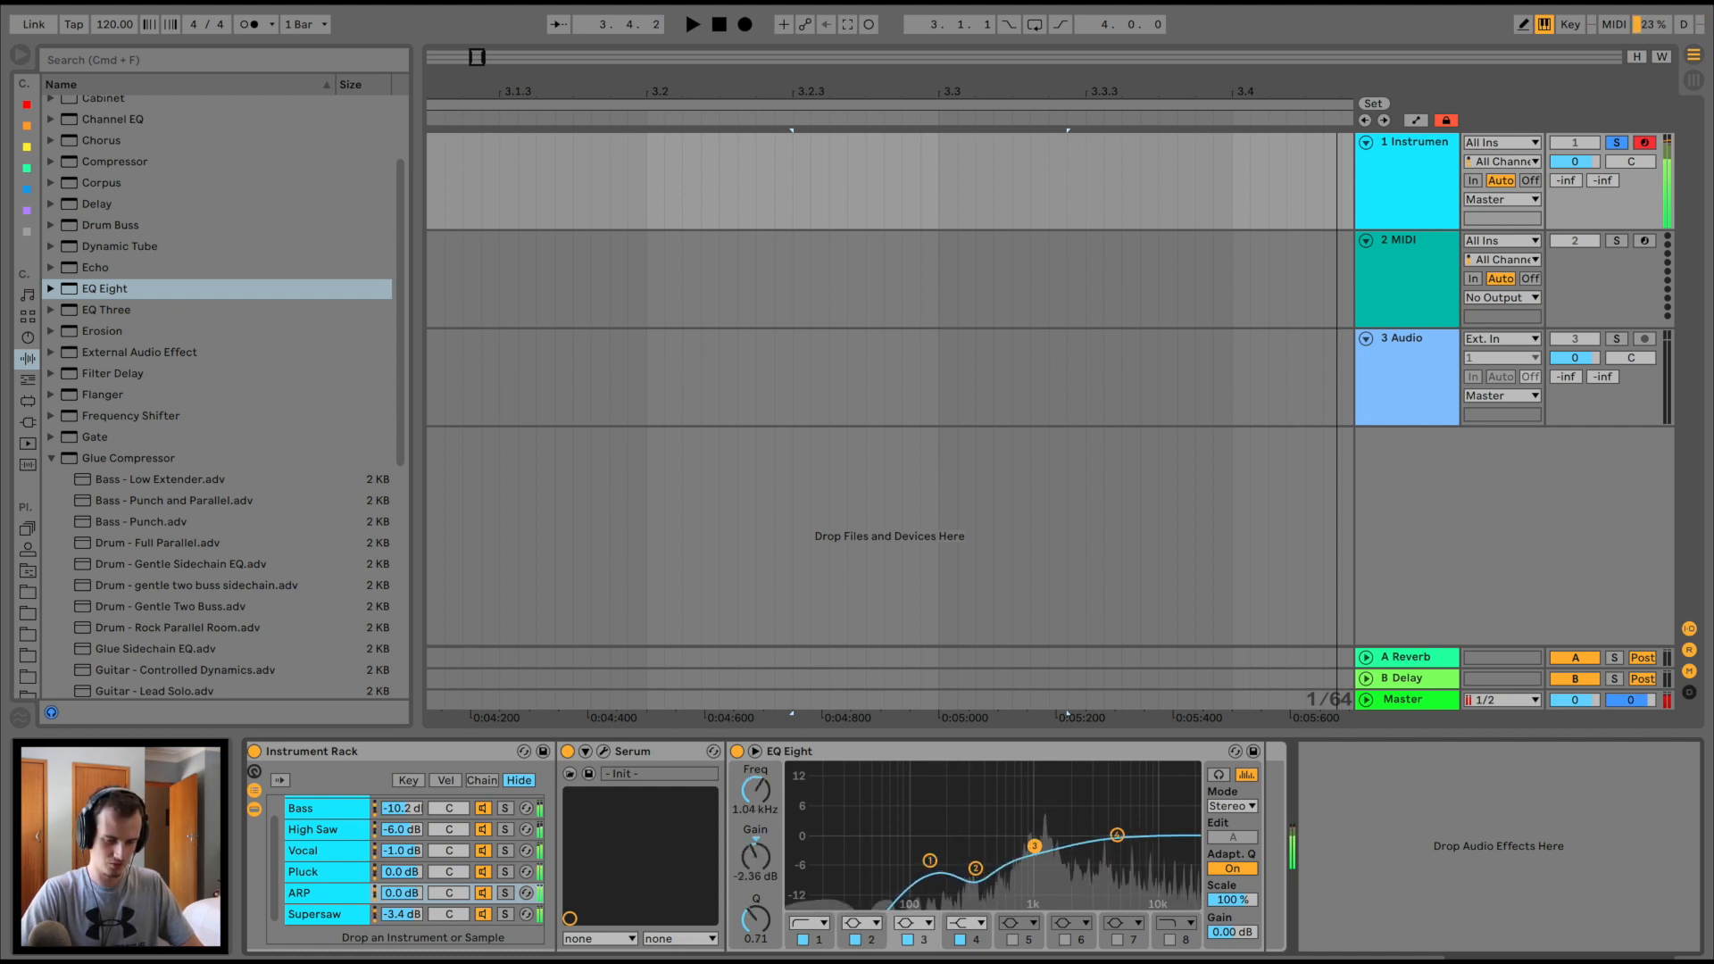
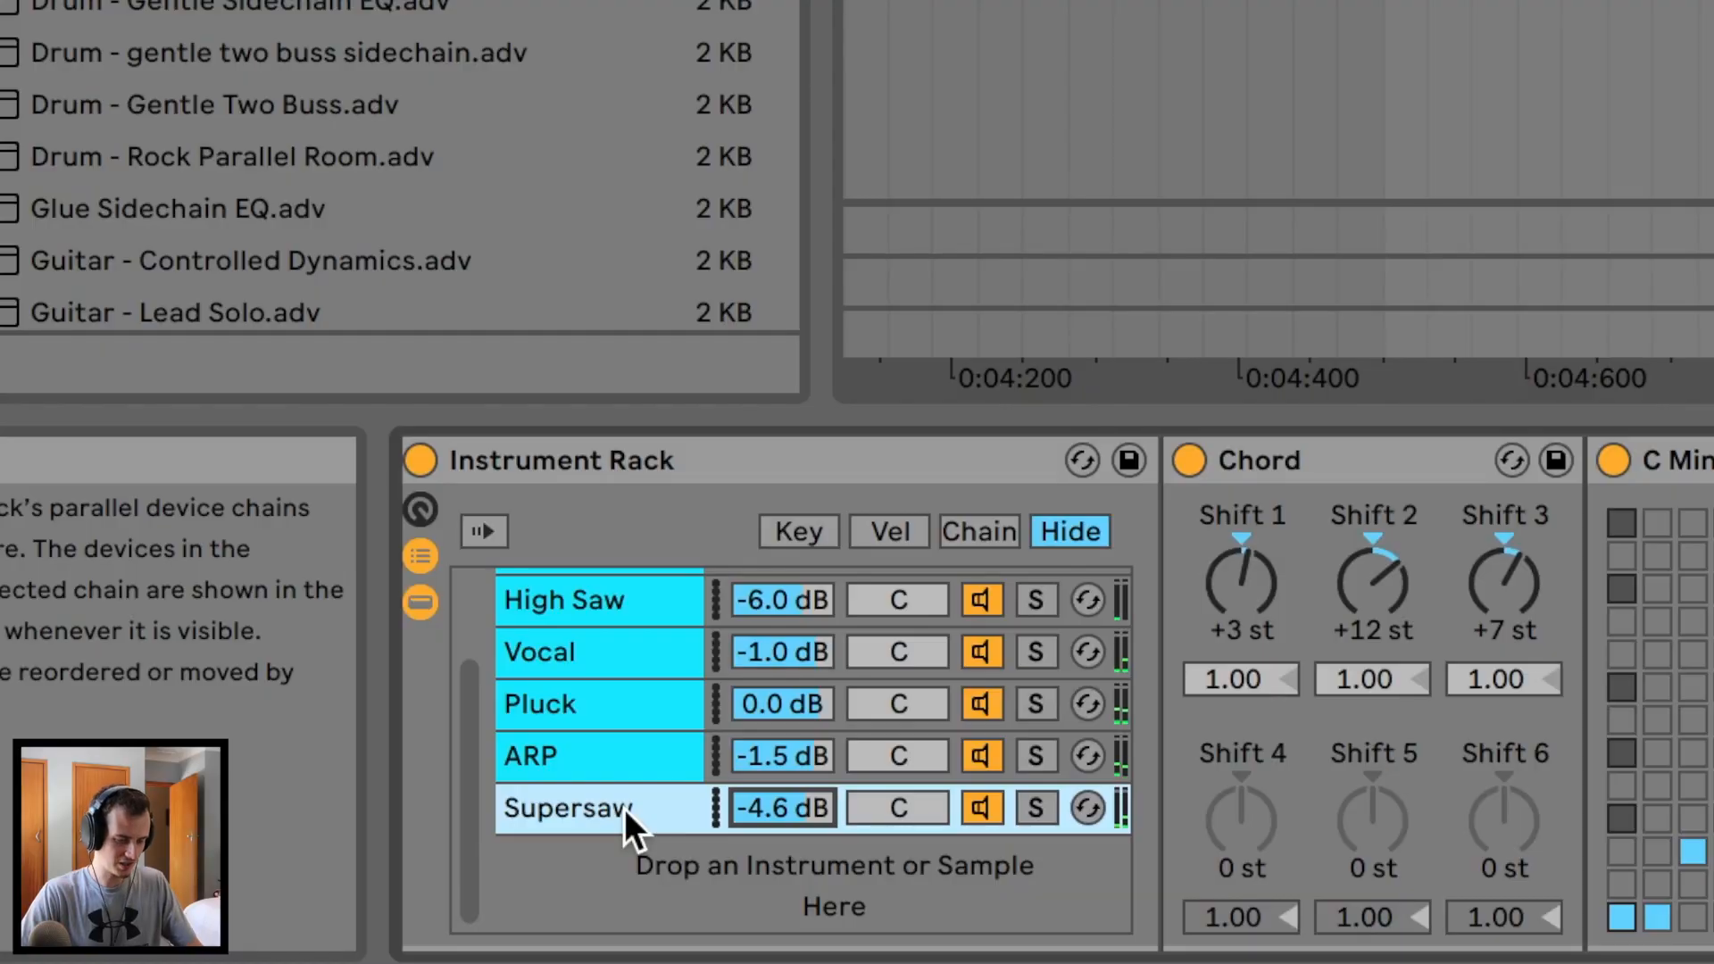
Duplicate the Supersaw chain and rename the copy Supersaw 2V
right_click(305, 894)
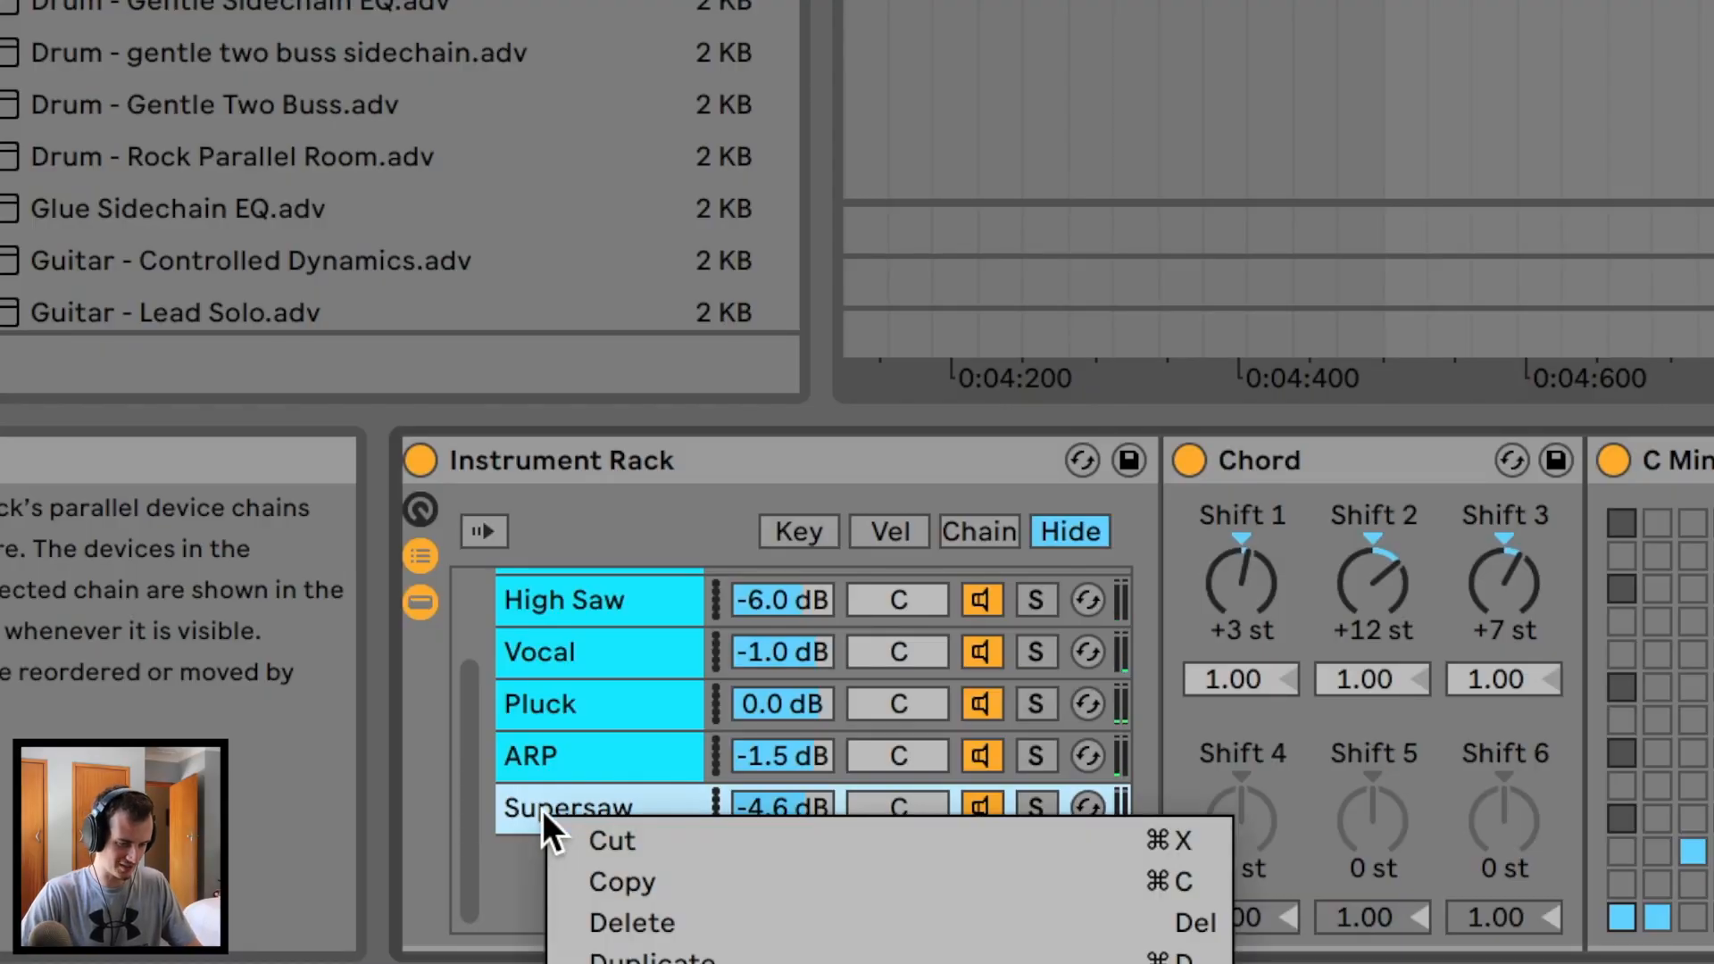
click(639, 957)
key(super+r)
text(2)
key(Return)
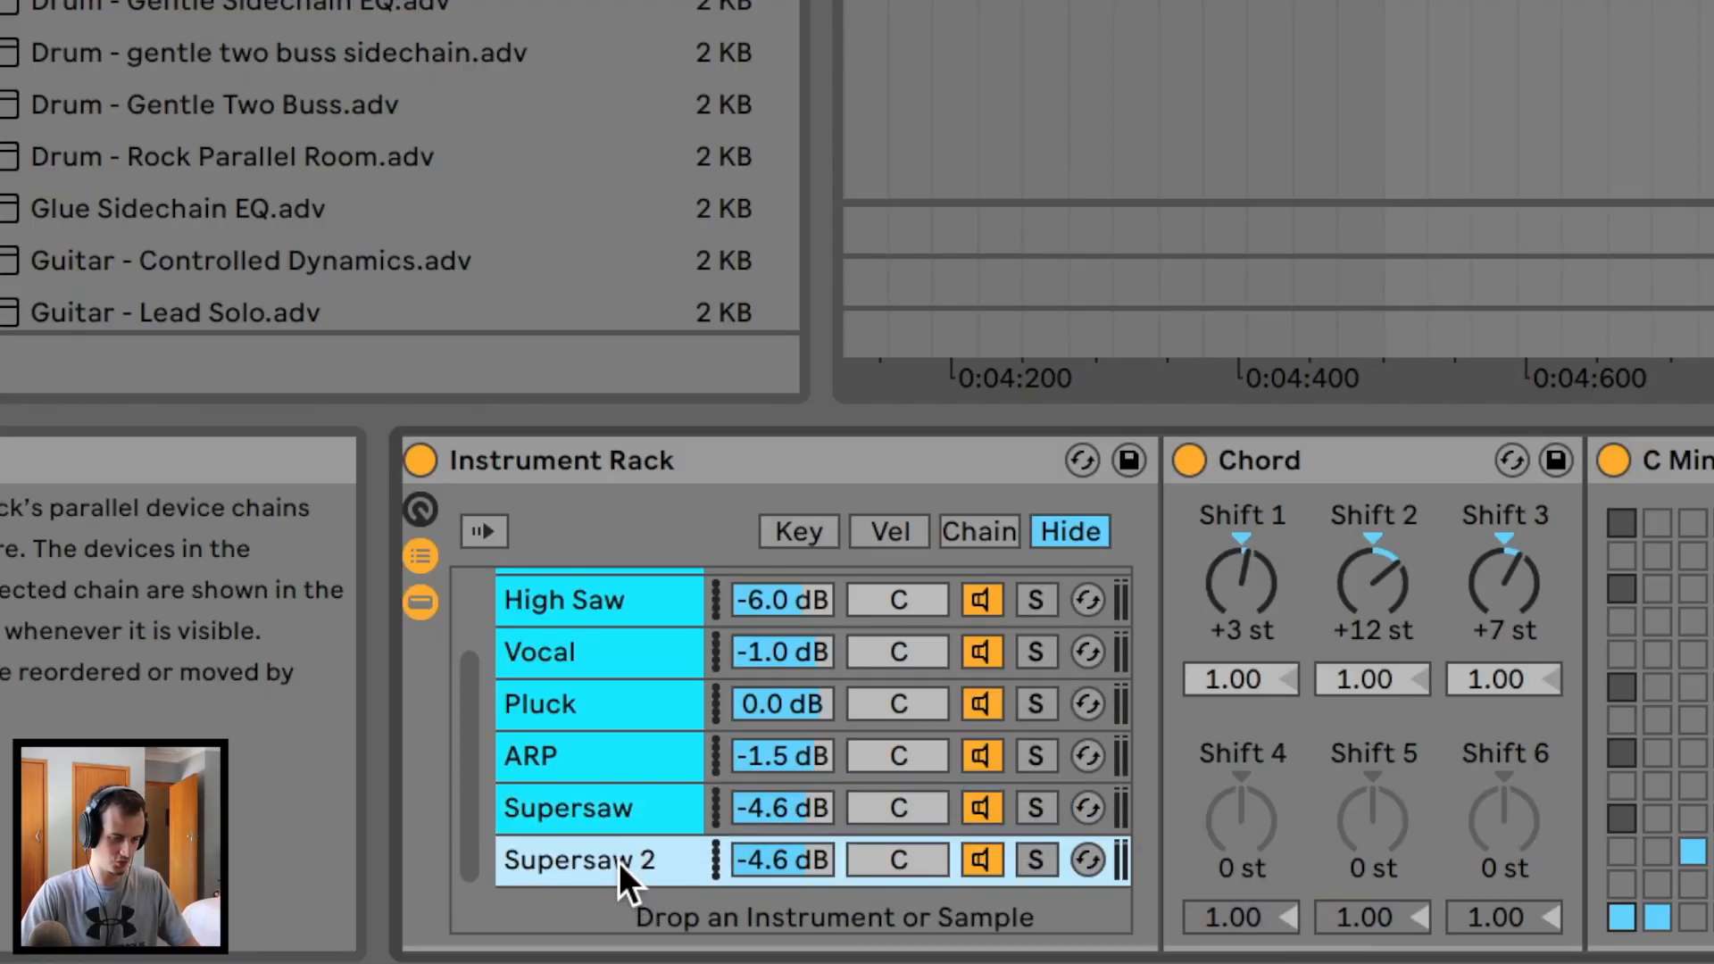
key(super+r)
click(664, 870)
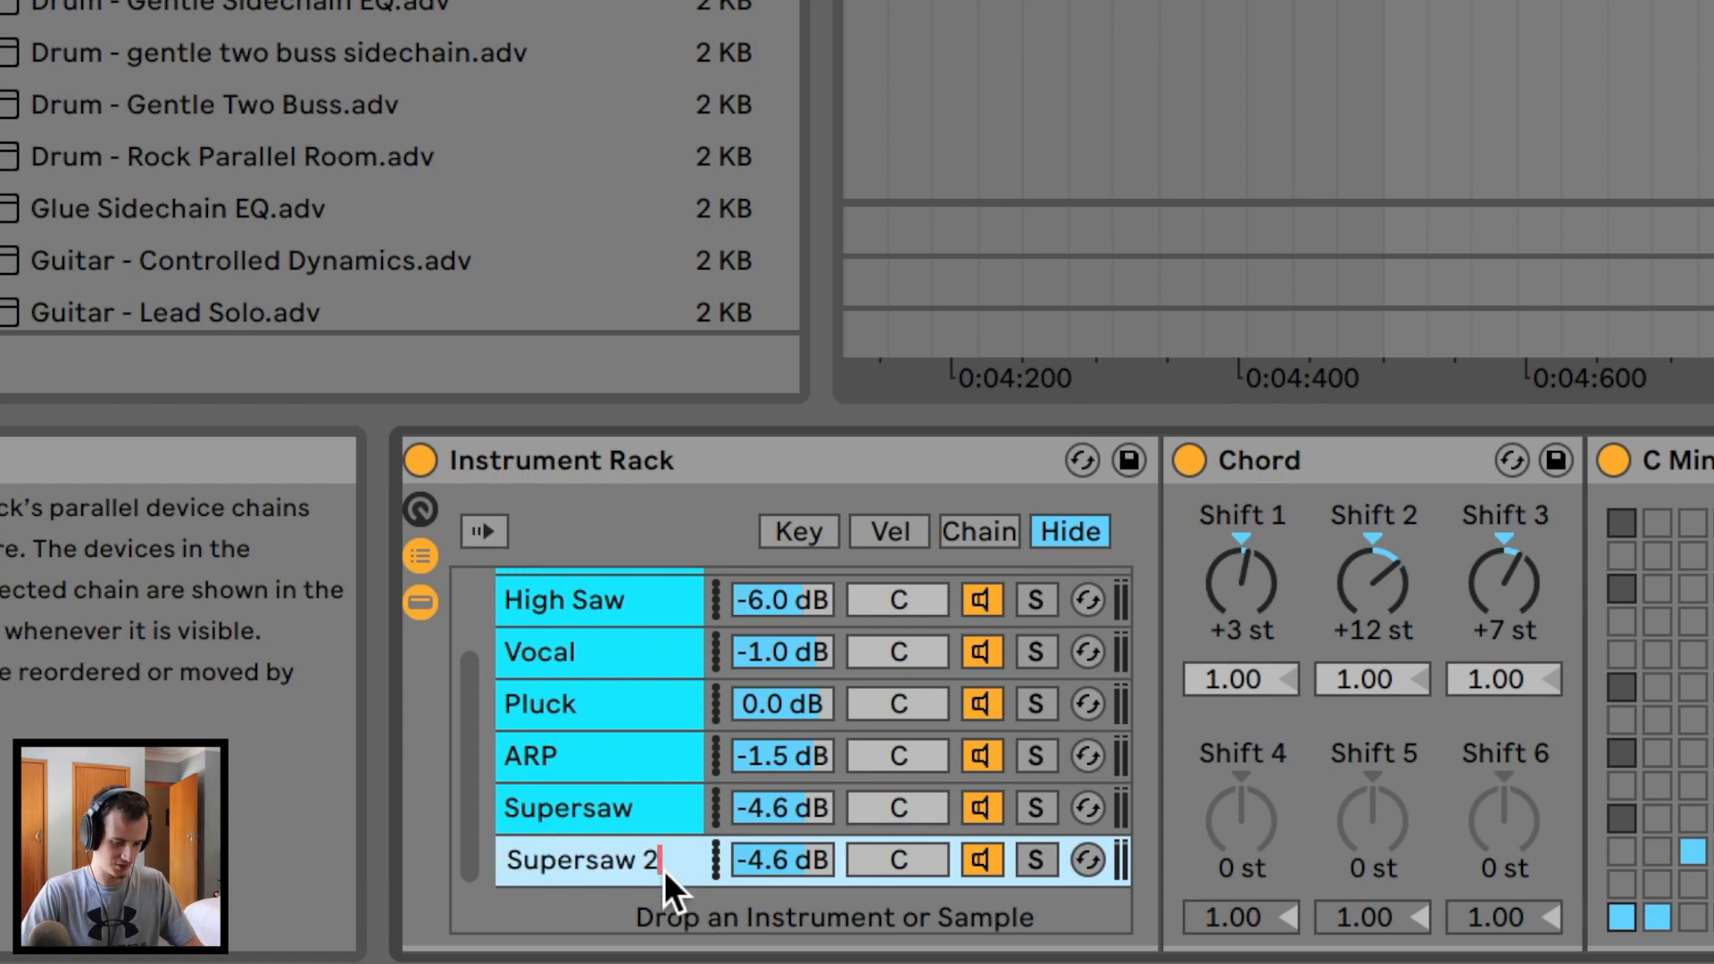
text(V)
key(Return)
Add a Vocoder after the EQ Eight in the Supersaw 2V chain and collapse the EQ Eight
scroll(80, 500, down, 5)
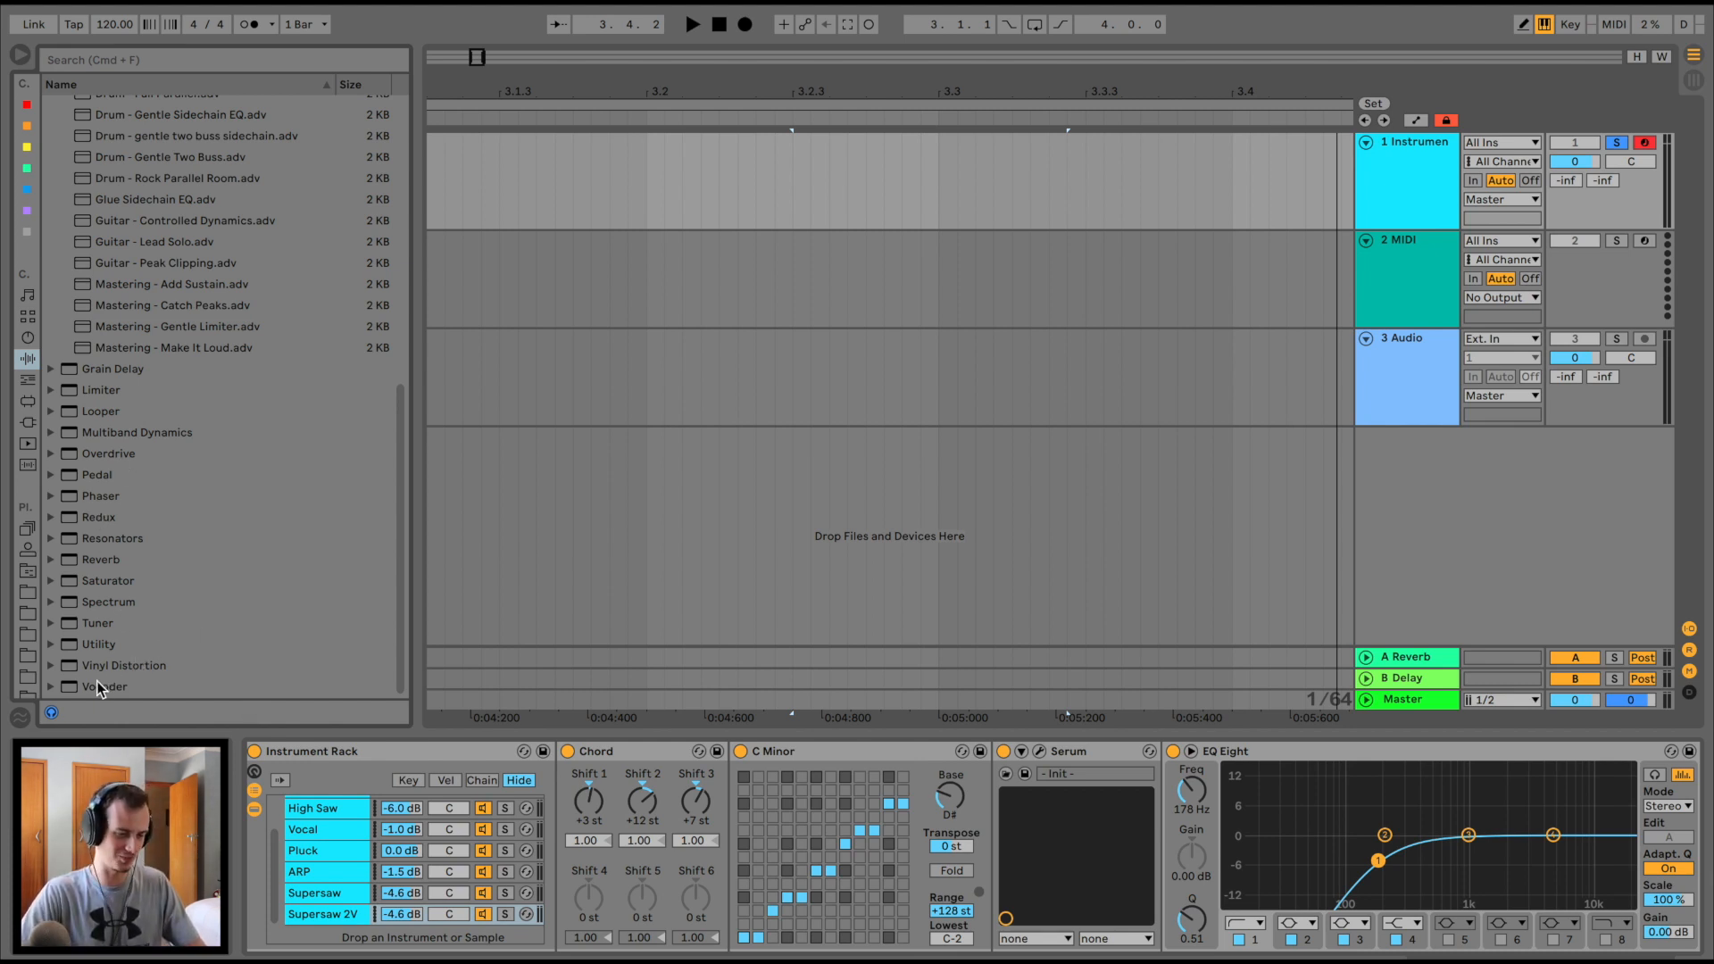
drag(99, 685, 330, 914)
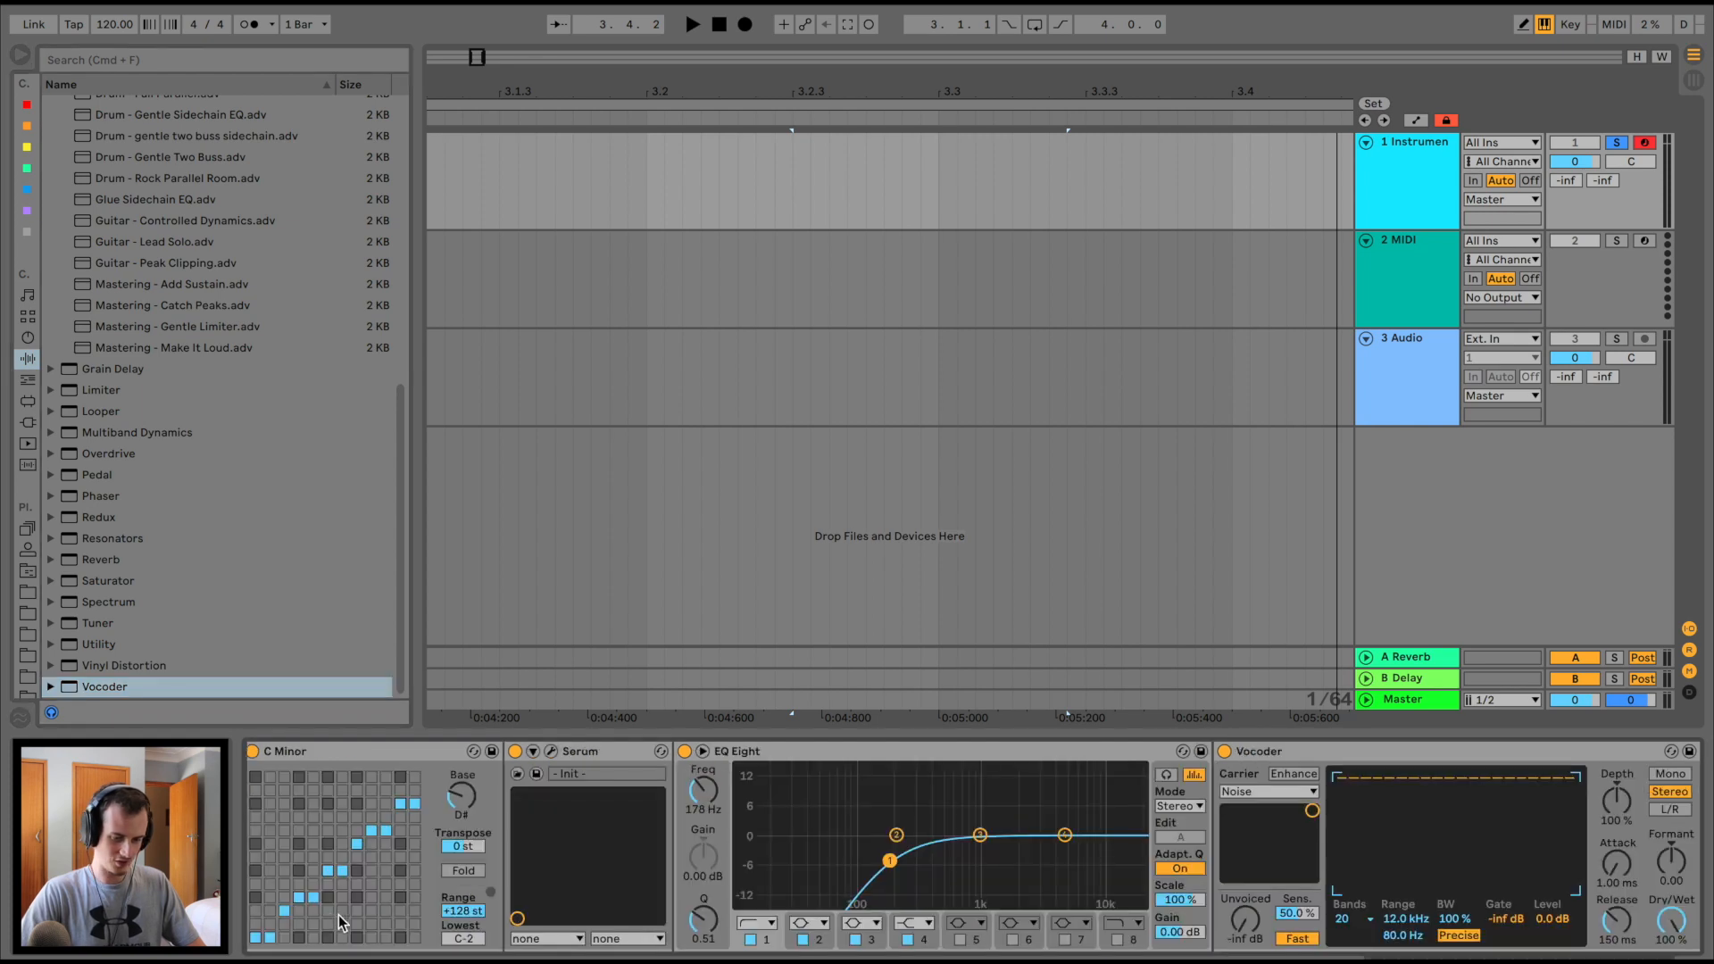
double_click(817, 752)
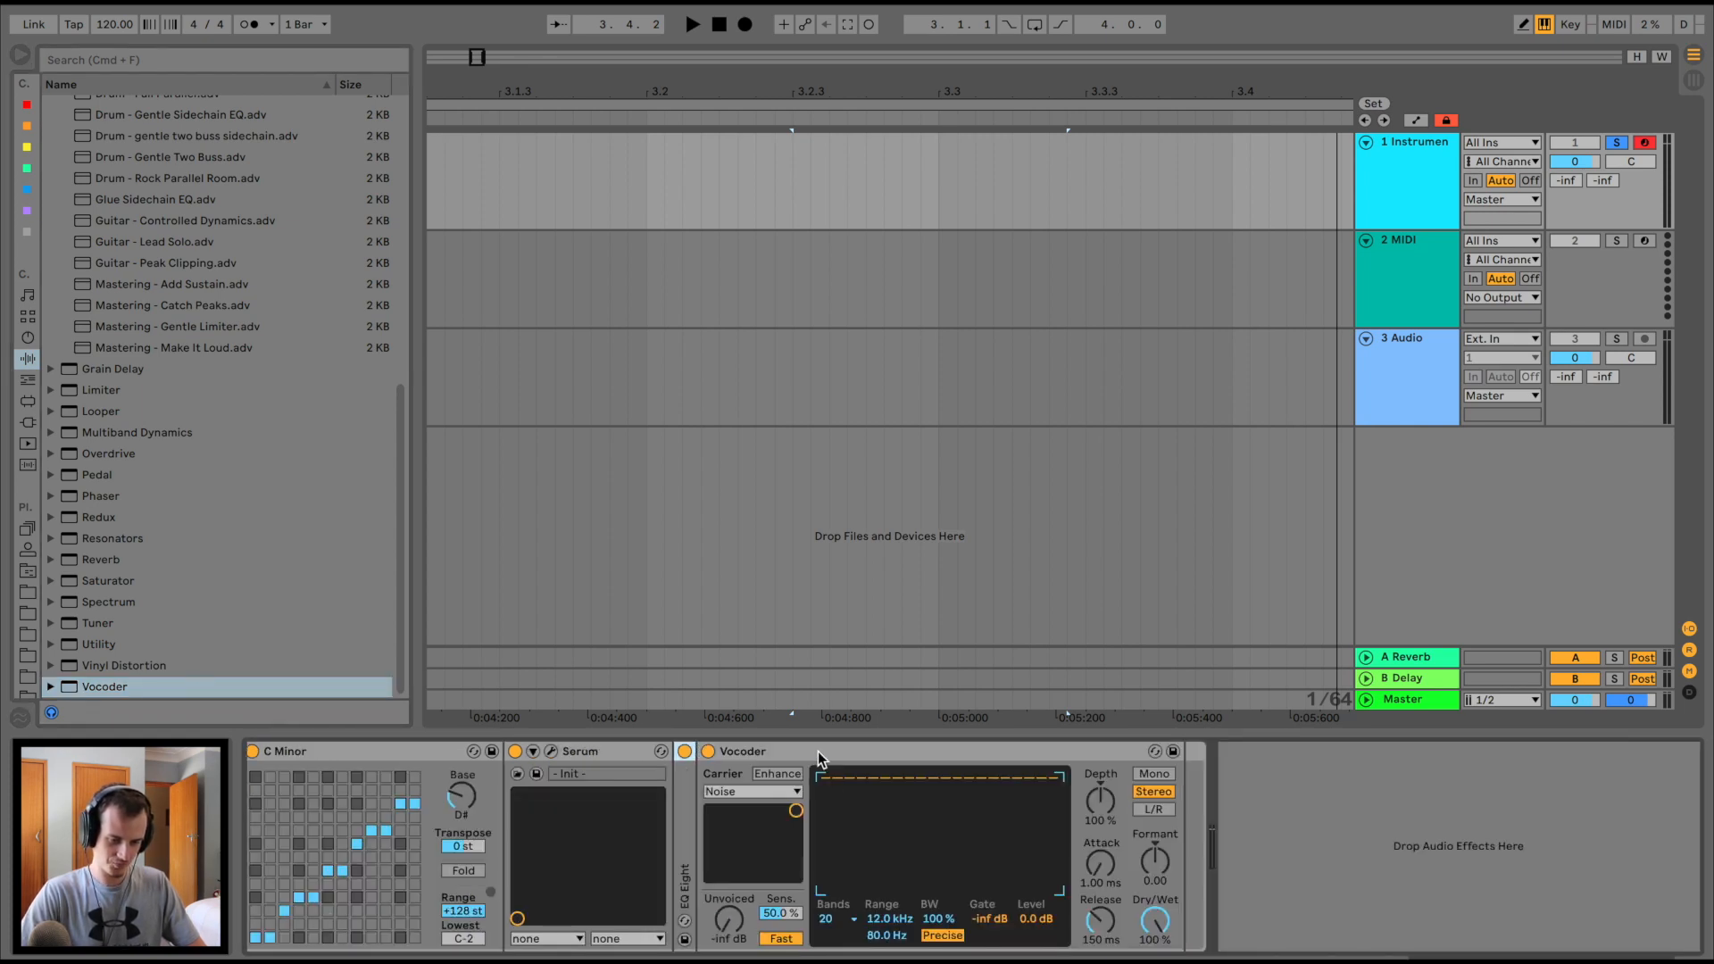
scroll(468, 871, left, 6)
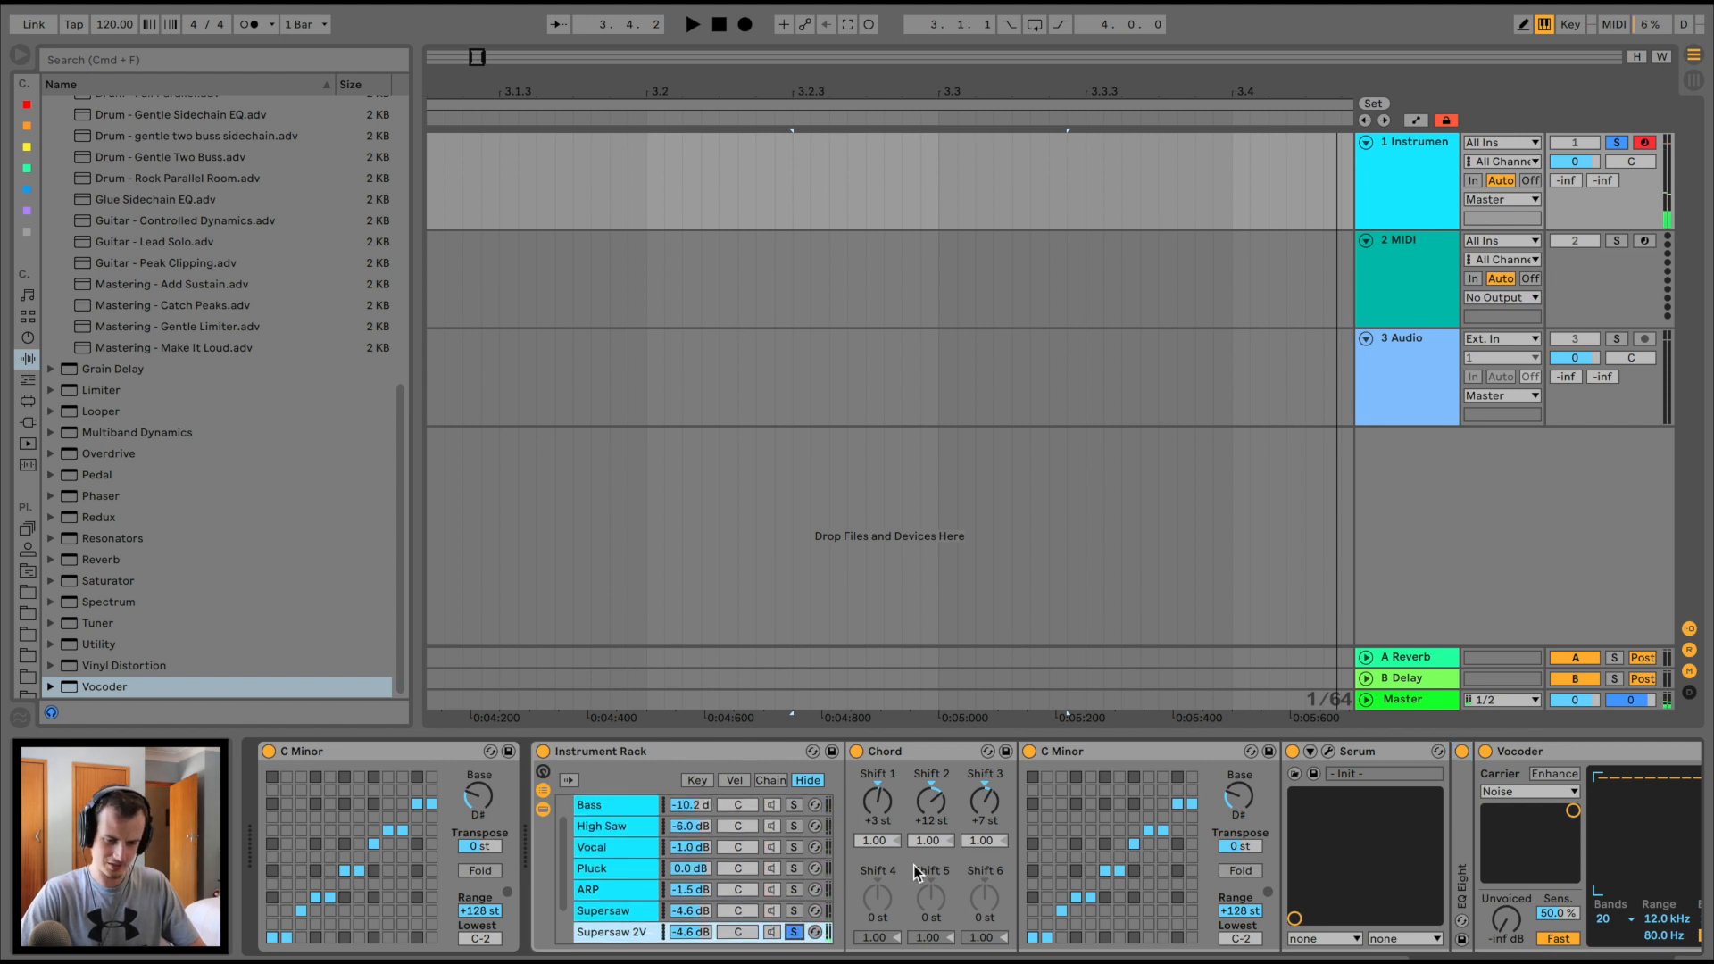
scroll(982, 749, right, 6)
Try the Vocoder's External and Modulator carriers with the Formant lowered to -5.20
click(996, 790)
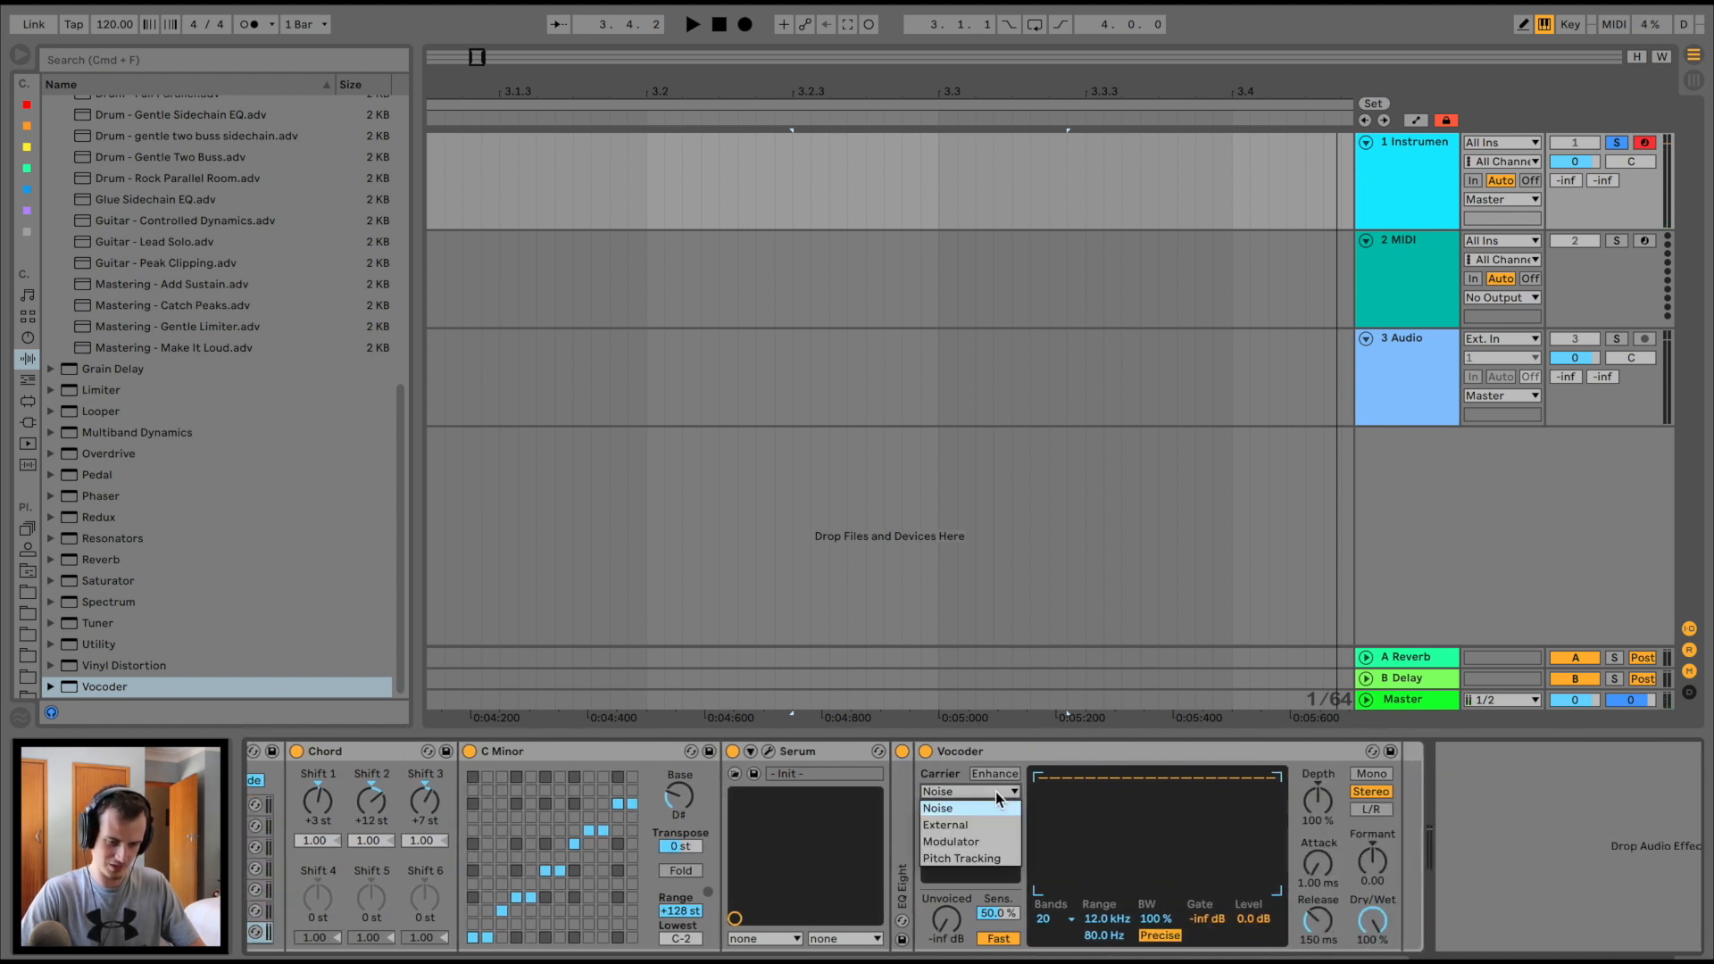
click(986, 820)
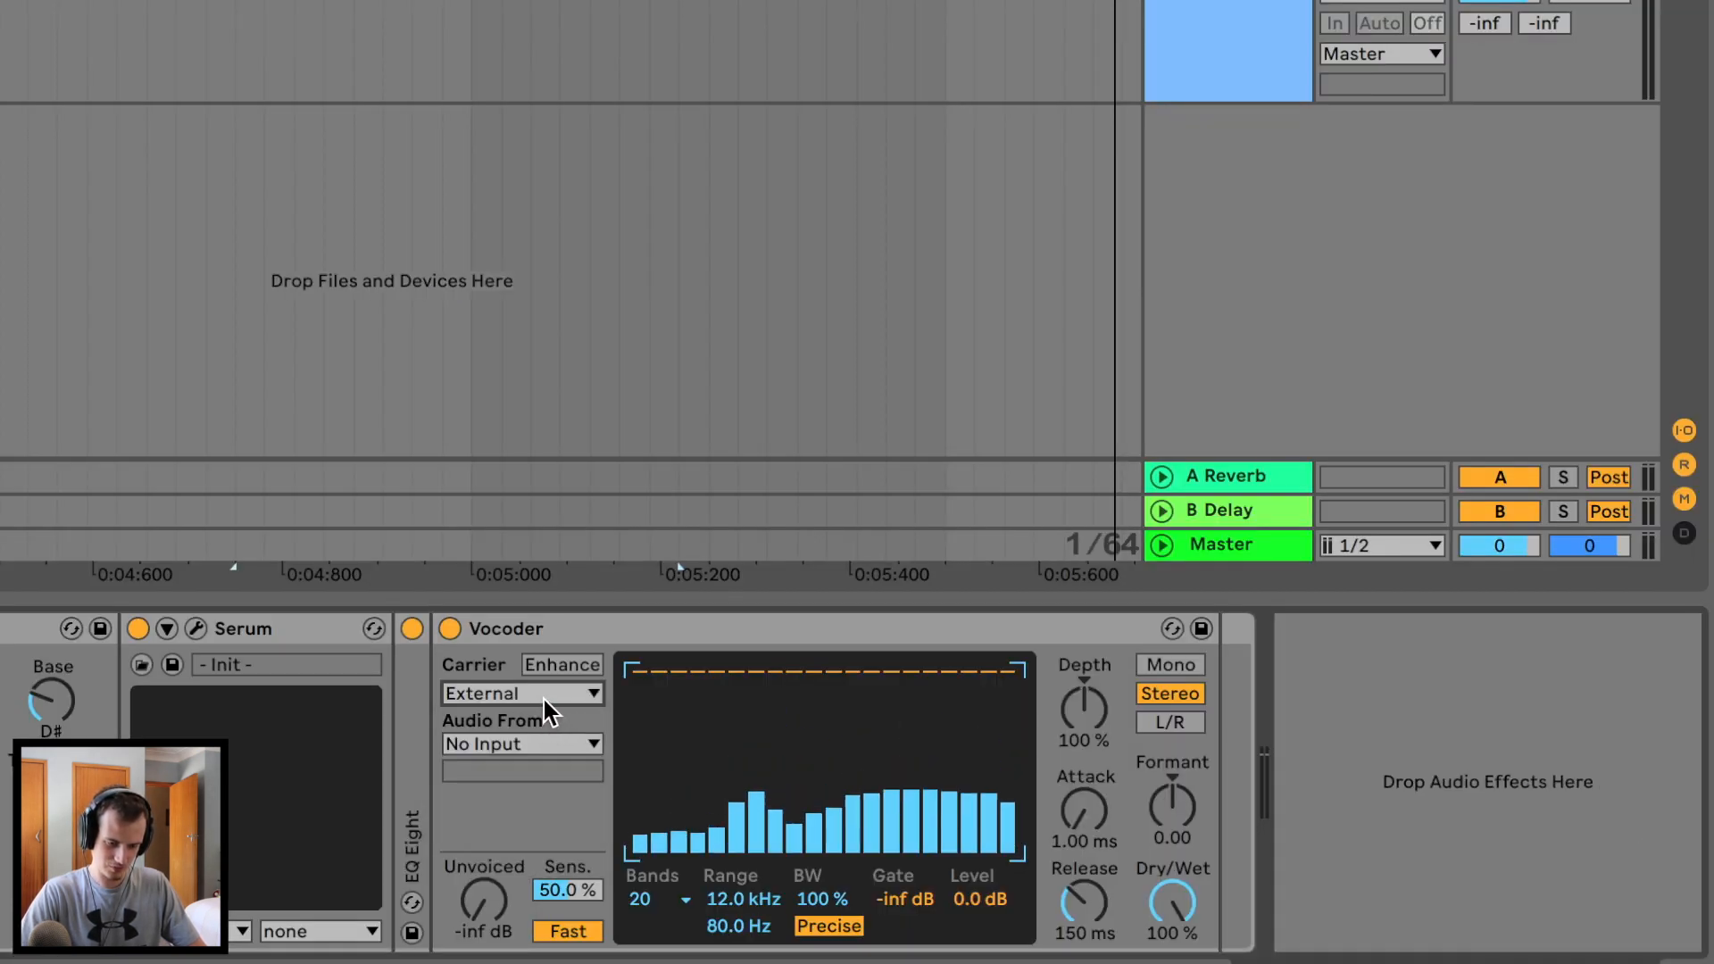
click(544, 696)
click(528, 775)
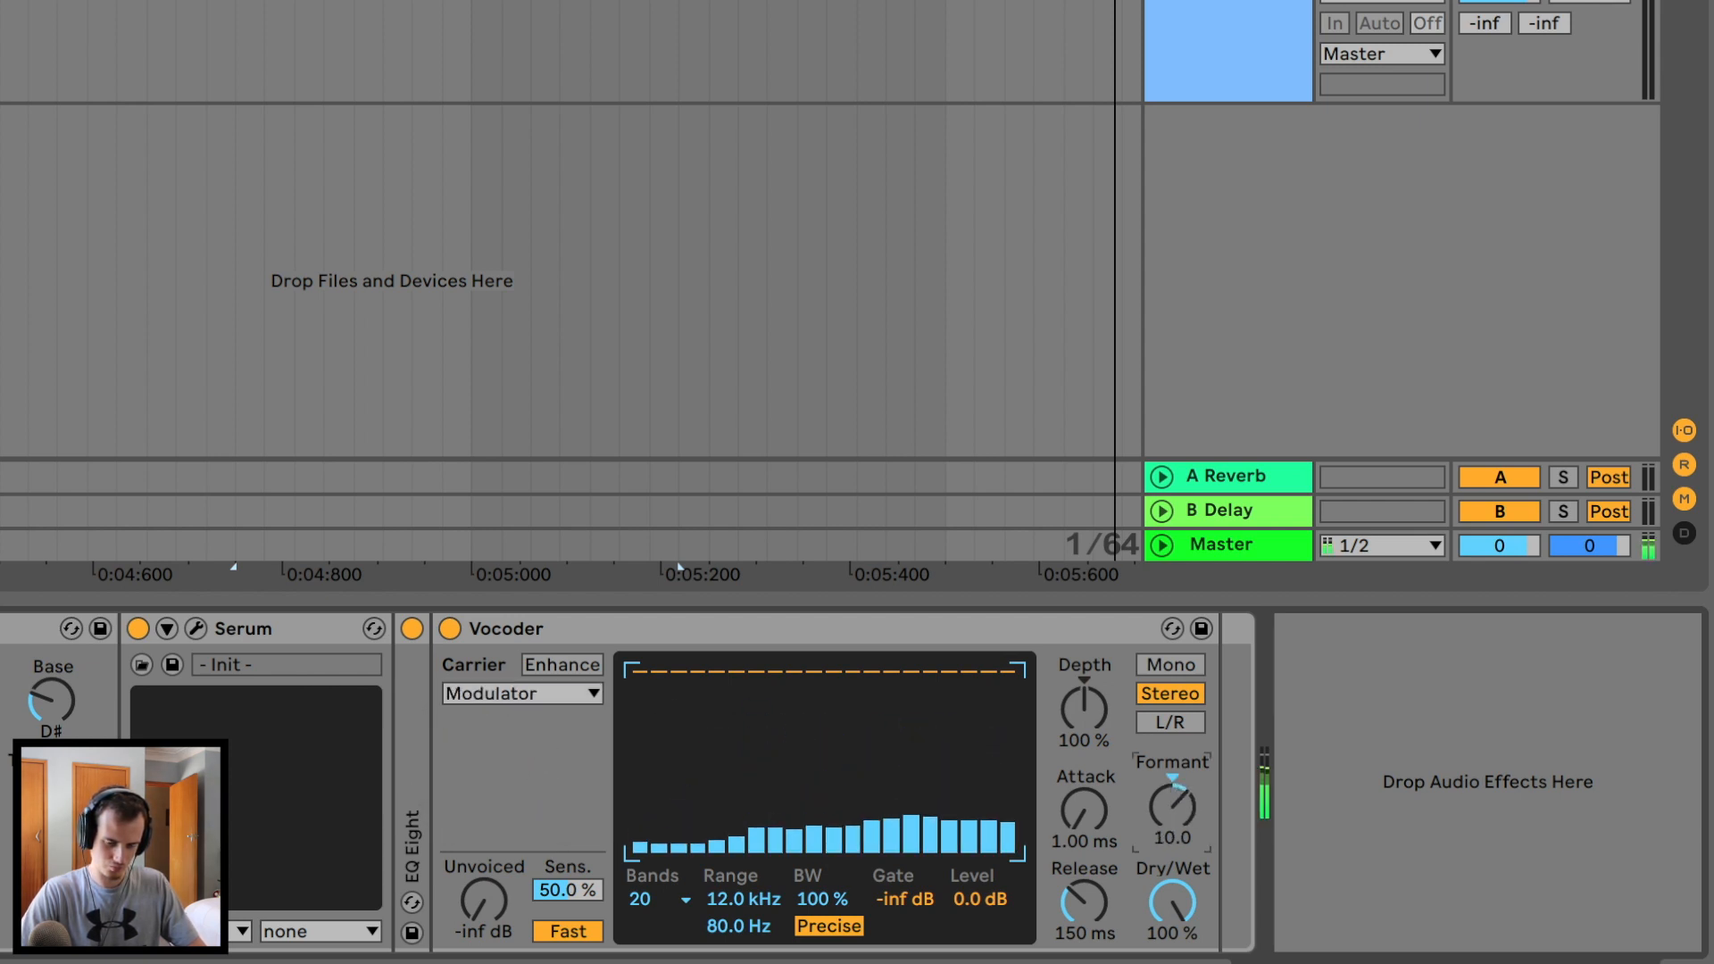
mouse_move(1176, 803)
mouse_down()
mouse_move(1177, 843)
mouse_move(1176, 829)
mouse_up()
Set the Vocoder's carrier to External, fed from 1-Instrument Rack's Supersaw Pre FX signal, and raise the Formant to about 3.94
click(580, 696)
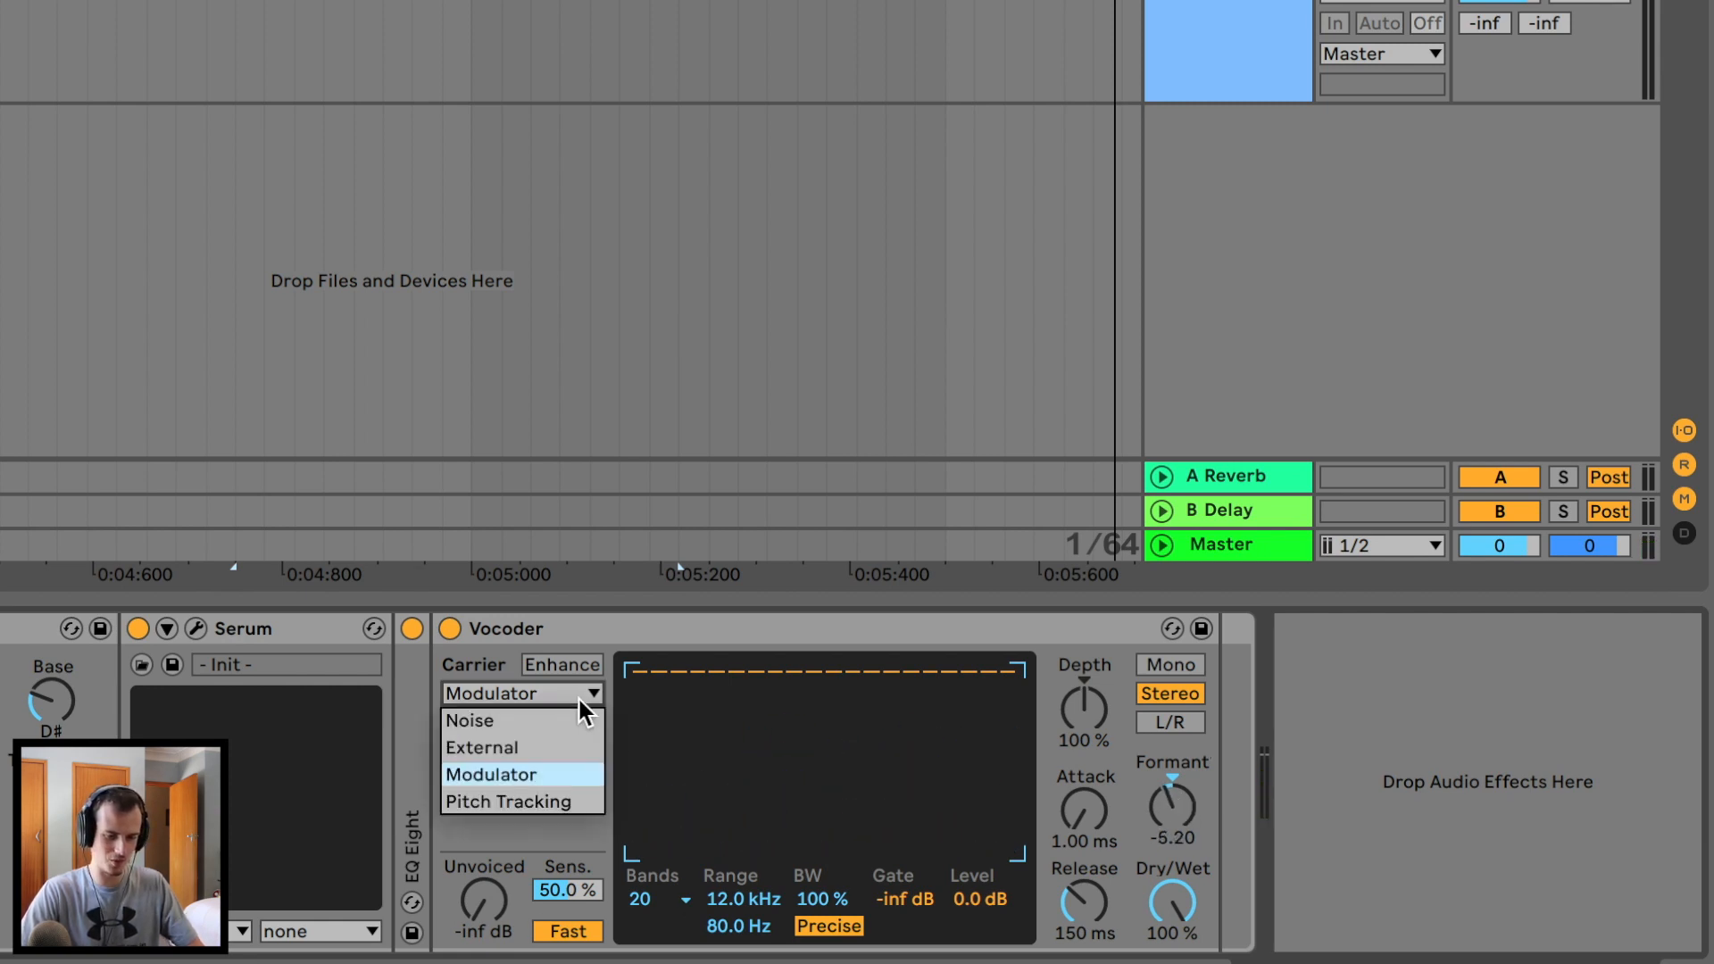
click(551, 748)
click(551, 745)
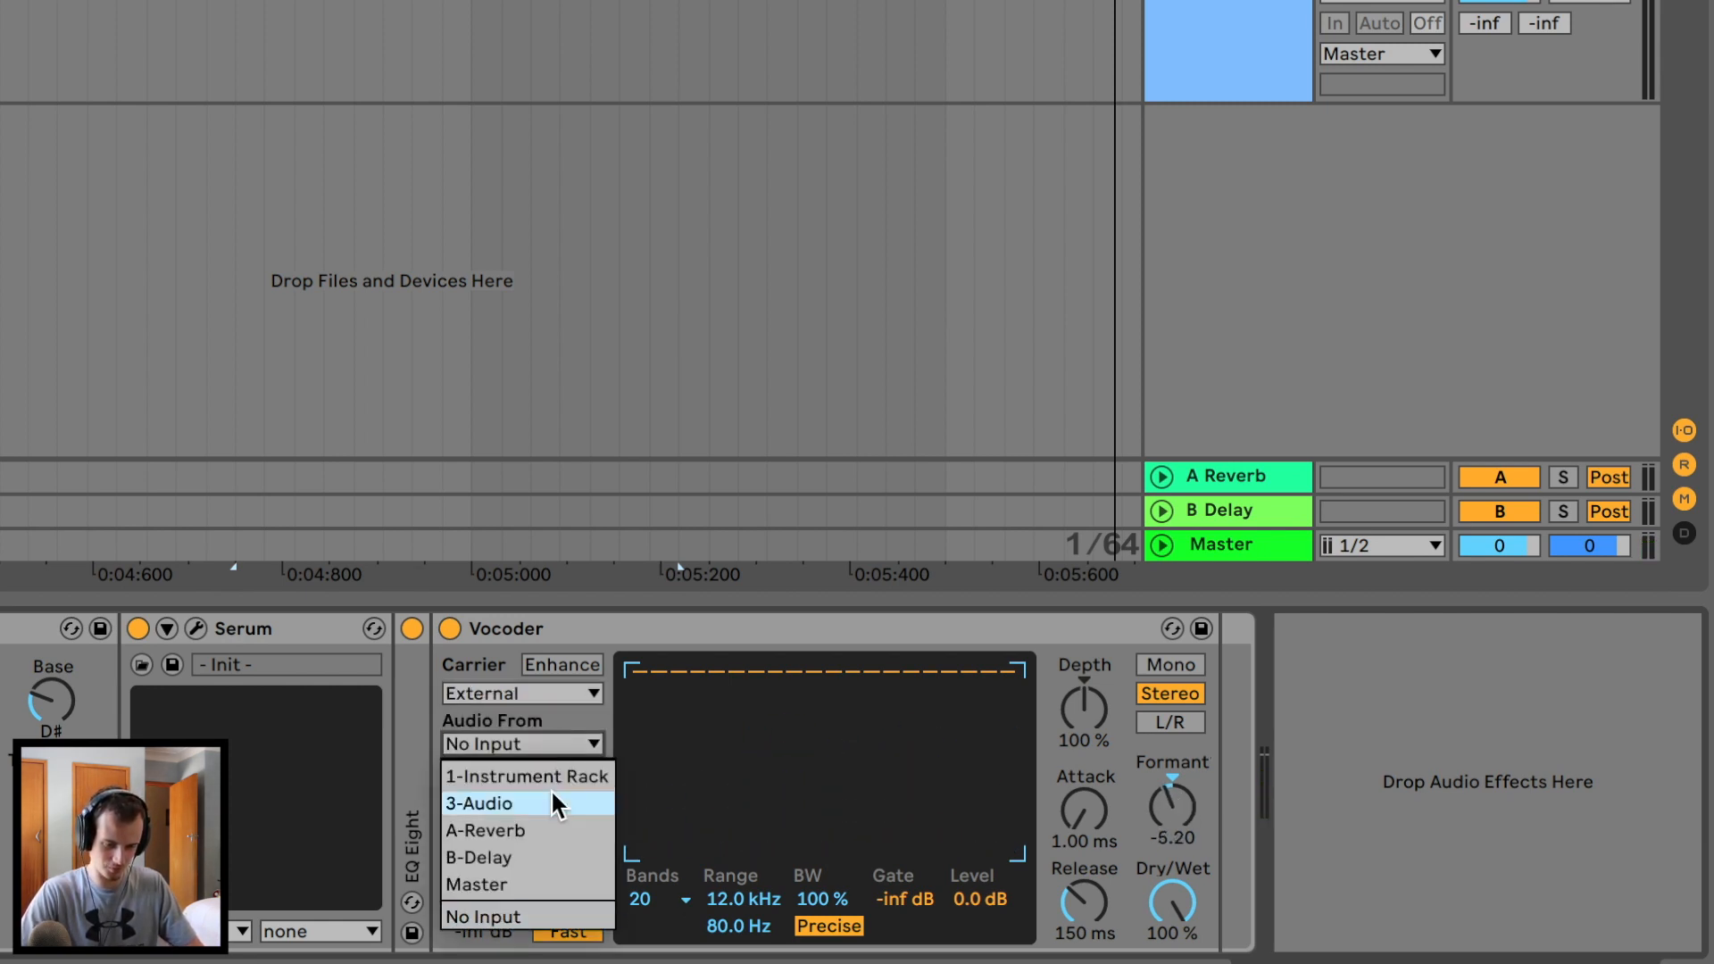
click(552, 773)
click(539, 773)
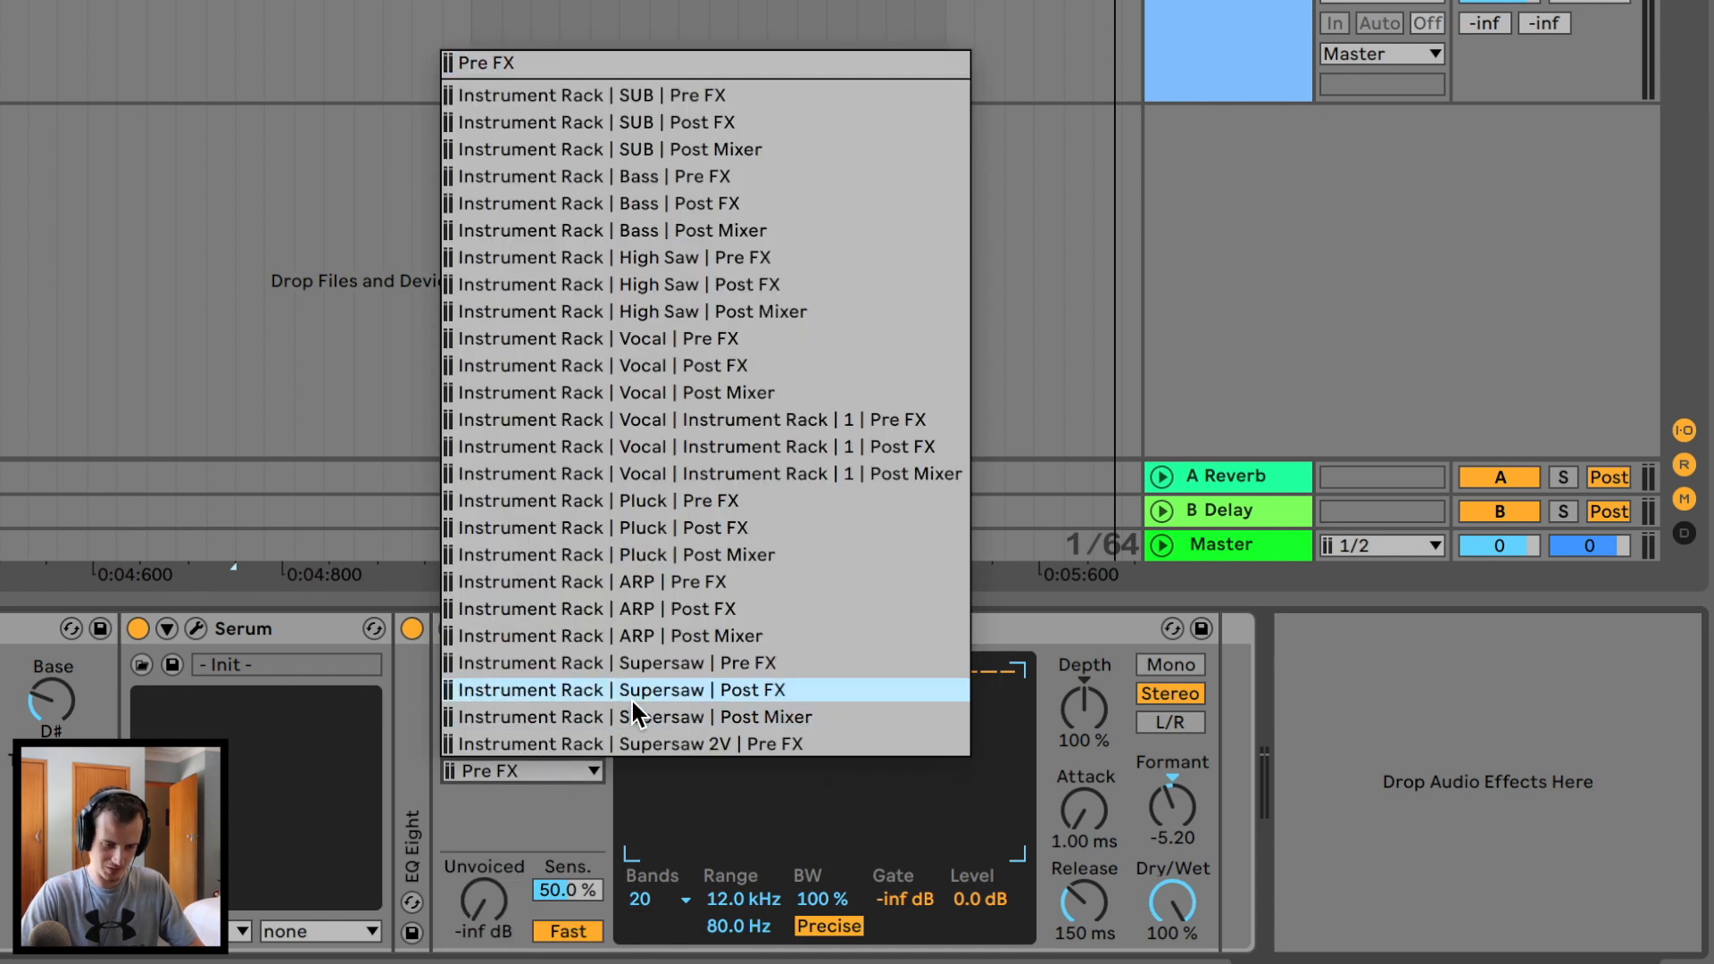
click(746, 667)
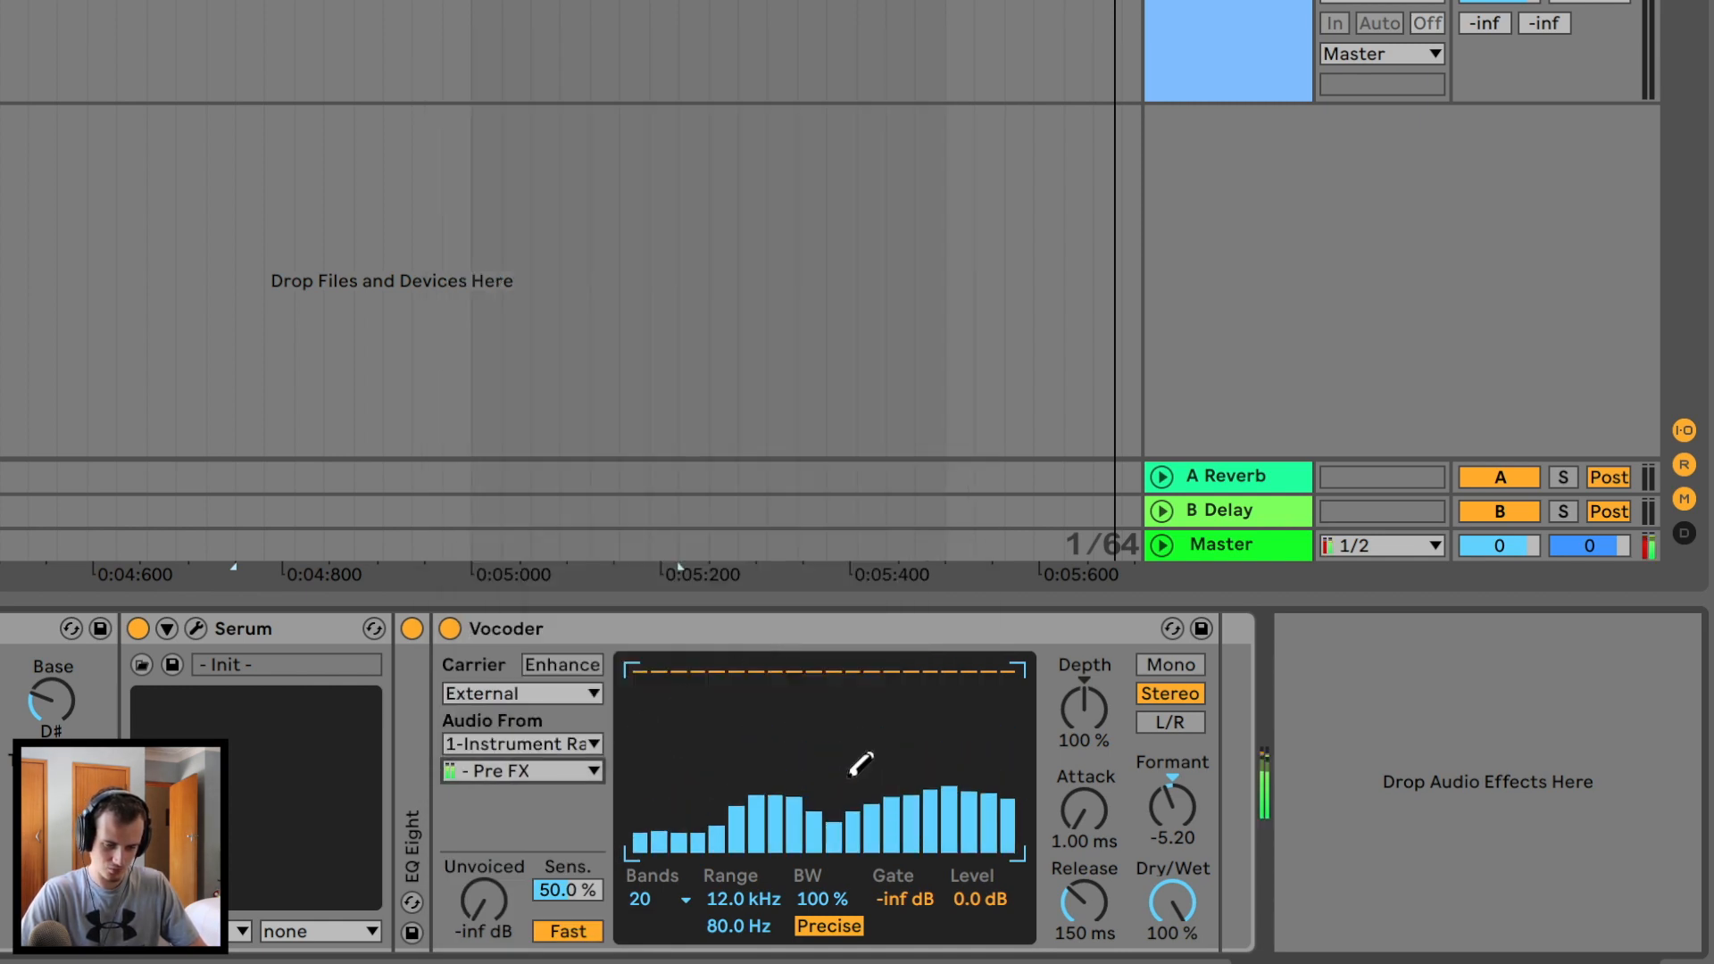
drag(1175, 807, 1175, 772)
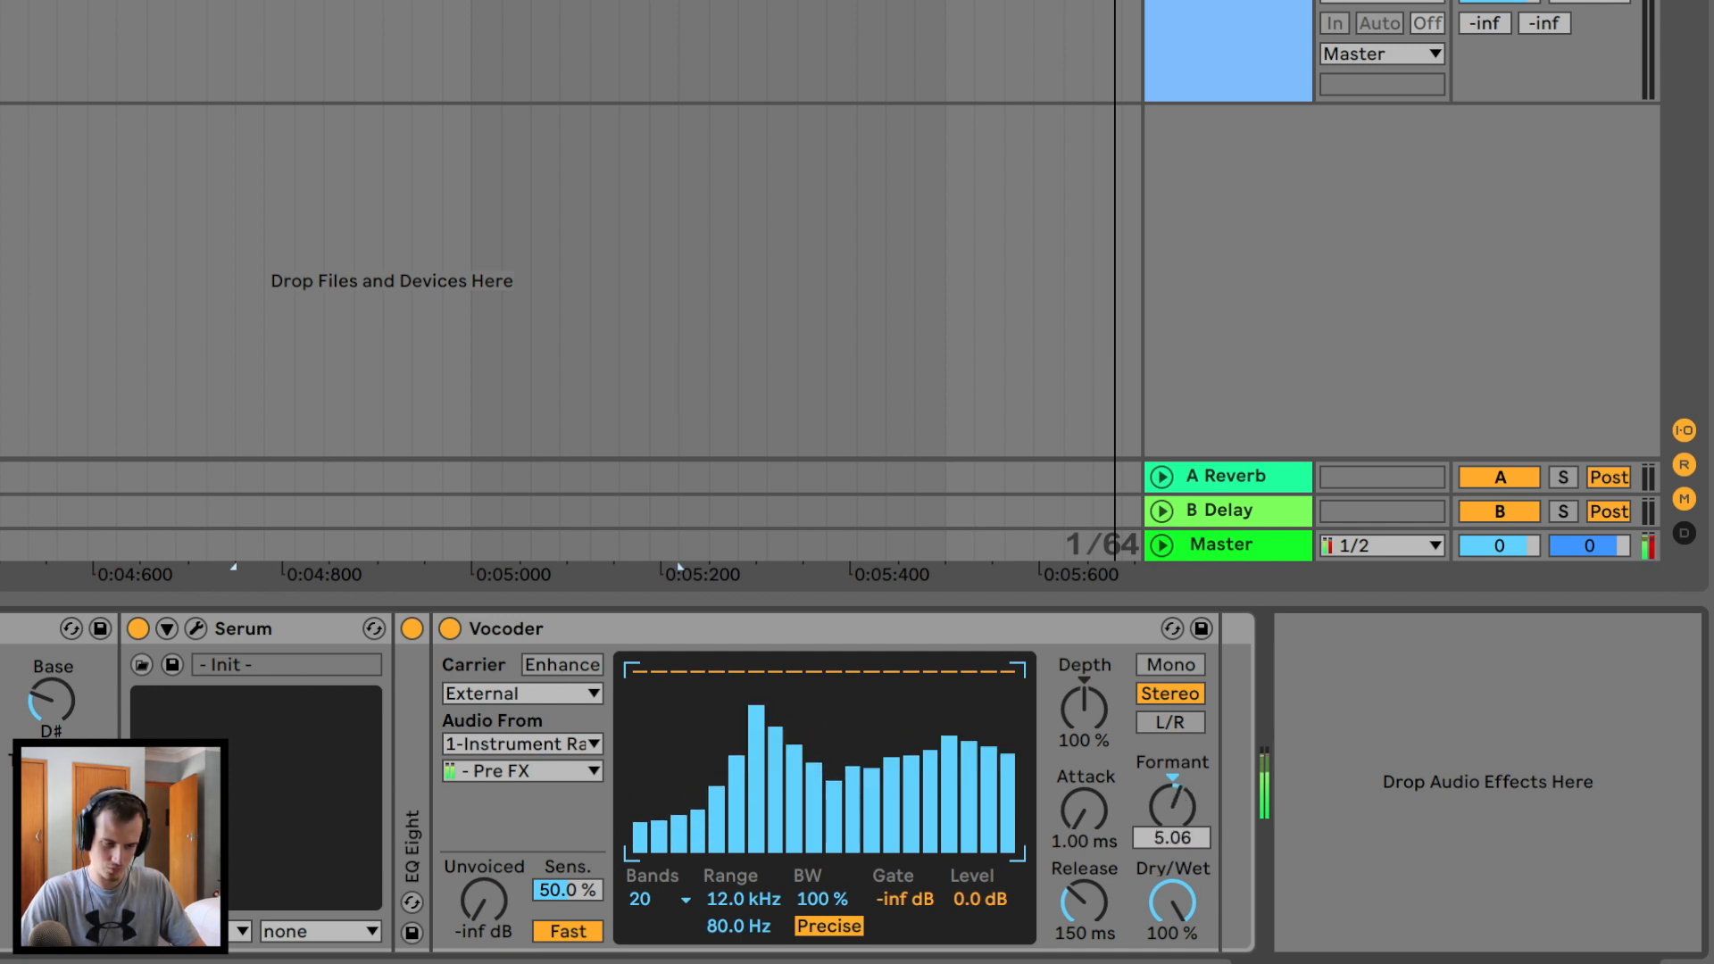
Add a Max LFO after the Vocoder in the Supersaw 2V chain, using the Random waveform with Smooth at 86%
click(31, 383)
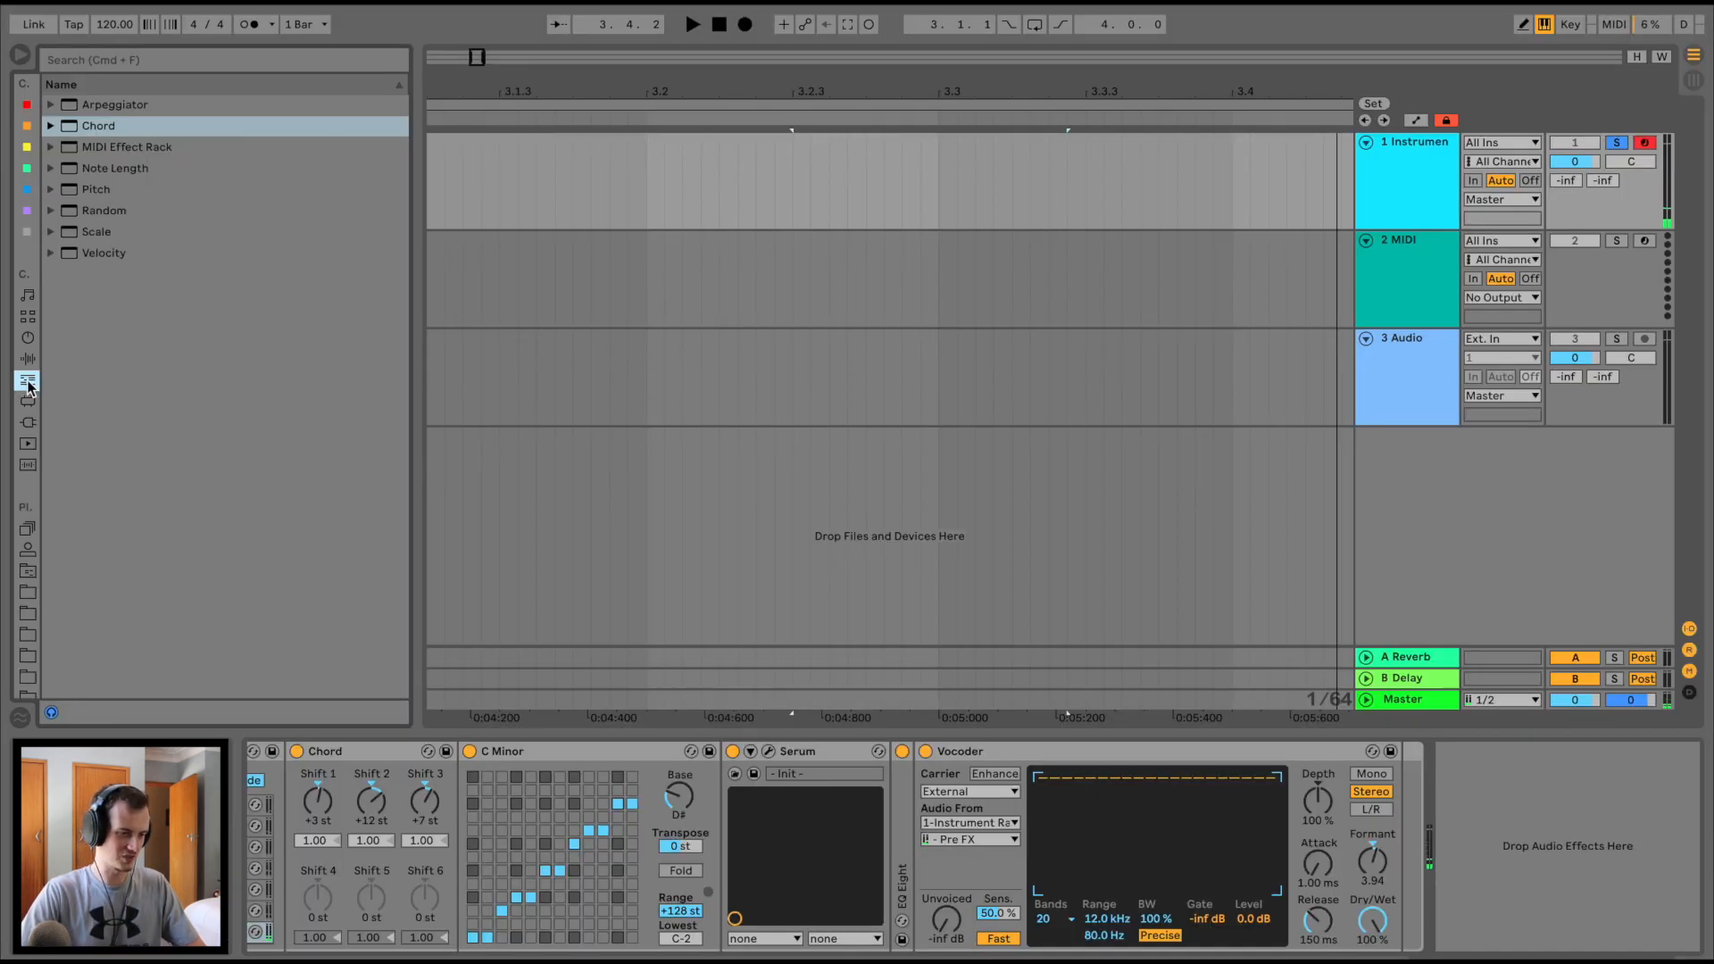
click(23, 403)
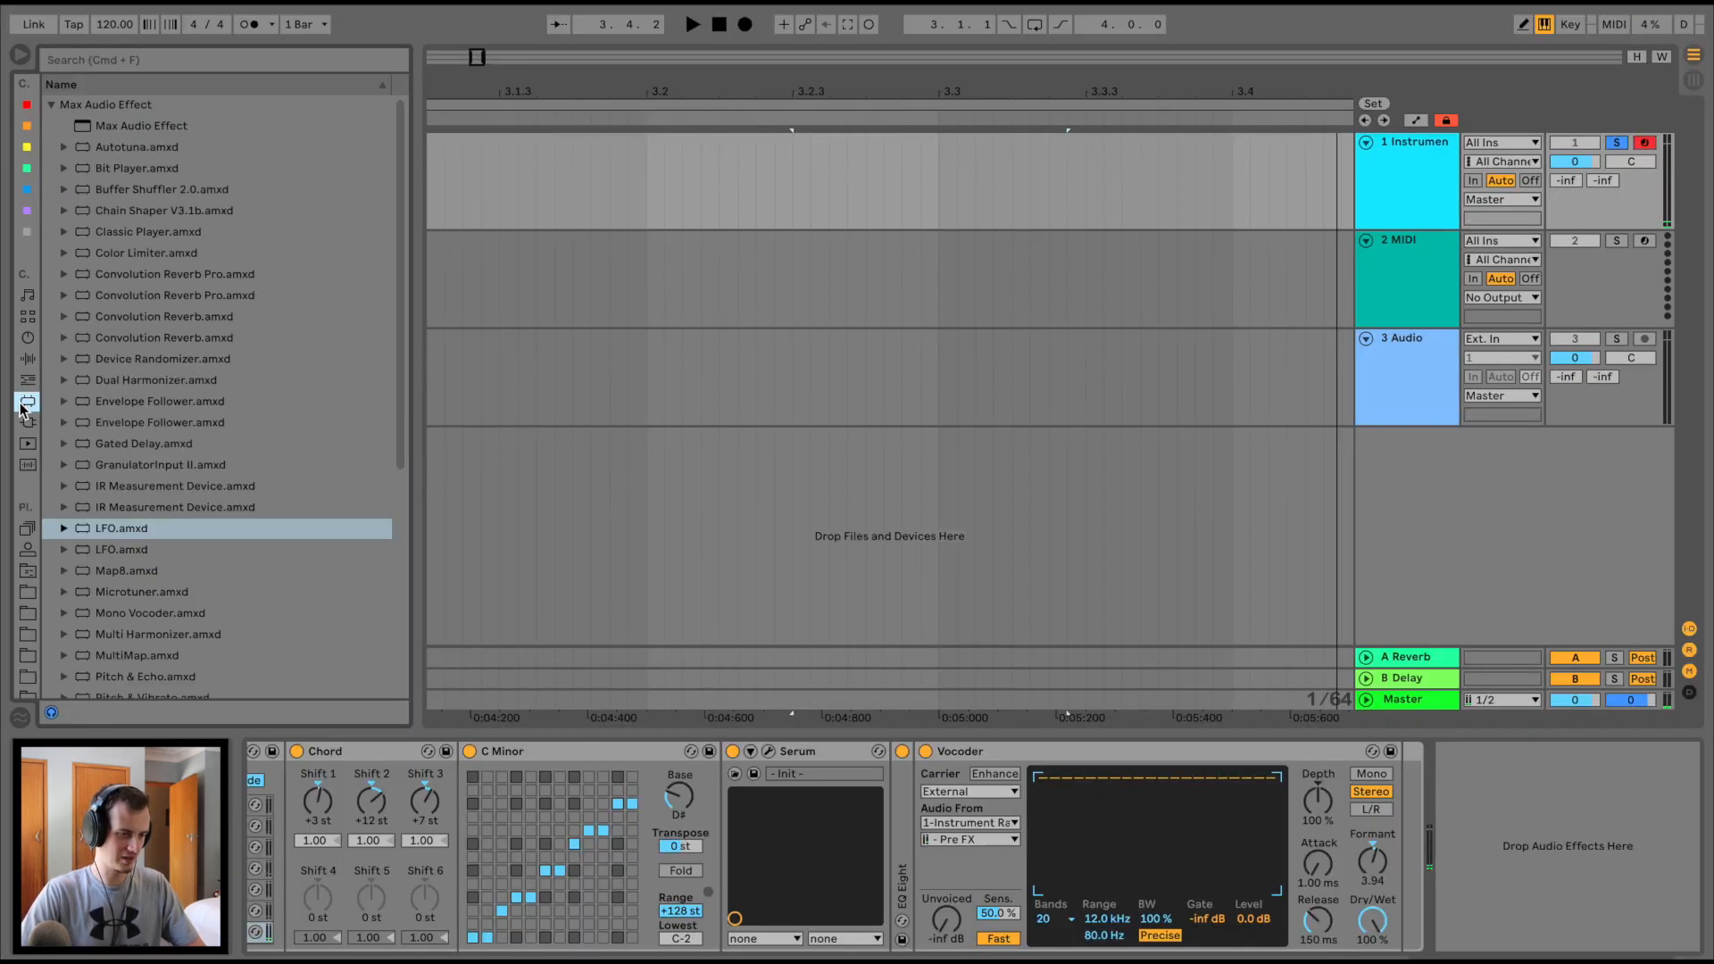
drag(132, 534, 1389, 820)
click(1348, 873)
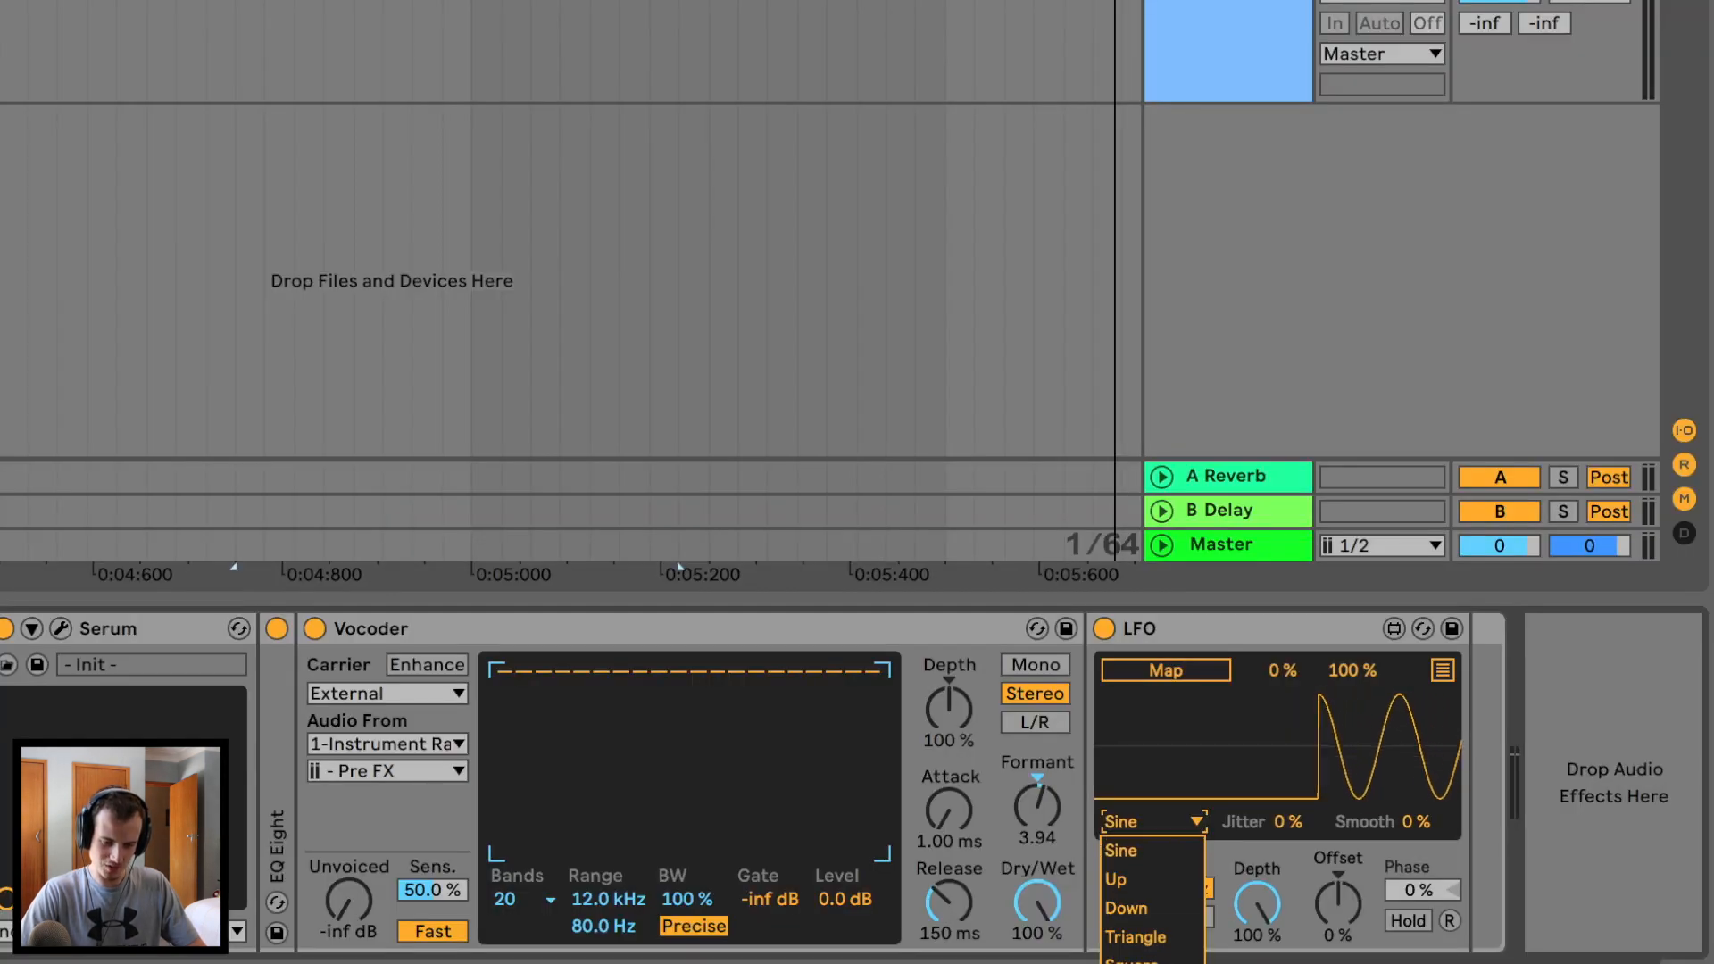
click(1135, 963)
drag(1403, 826, 1403, 748)
drag(1110, 892, 1111, 892)
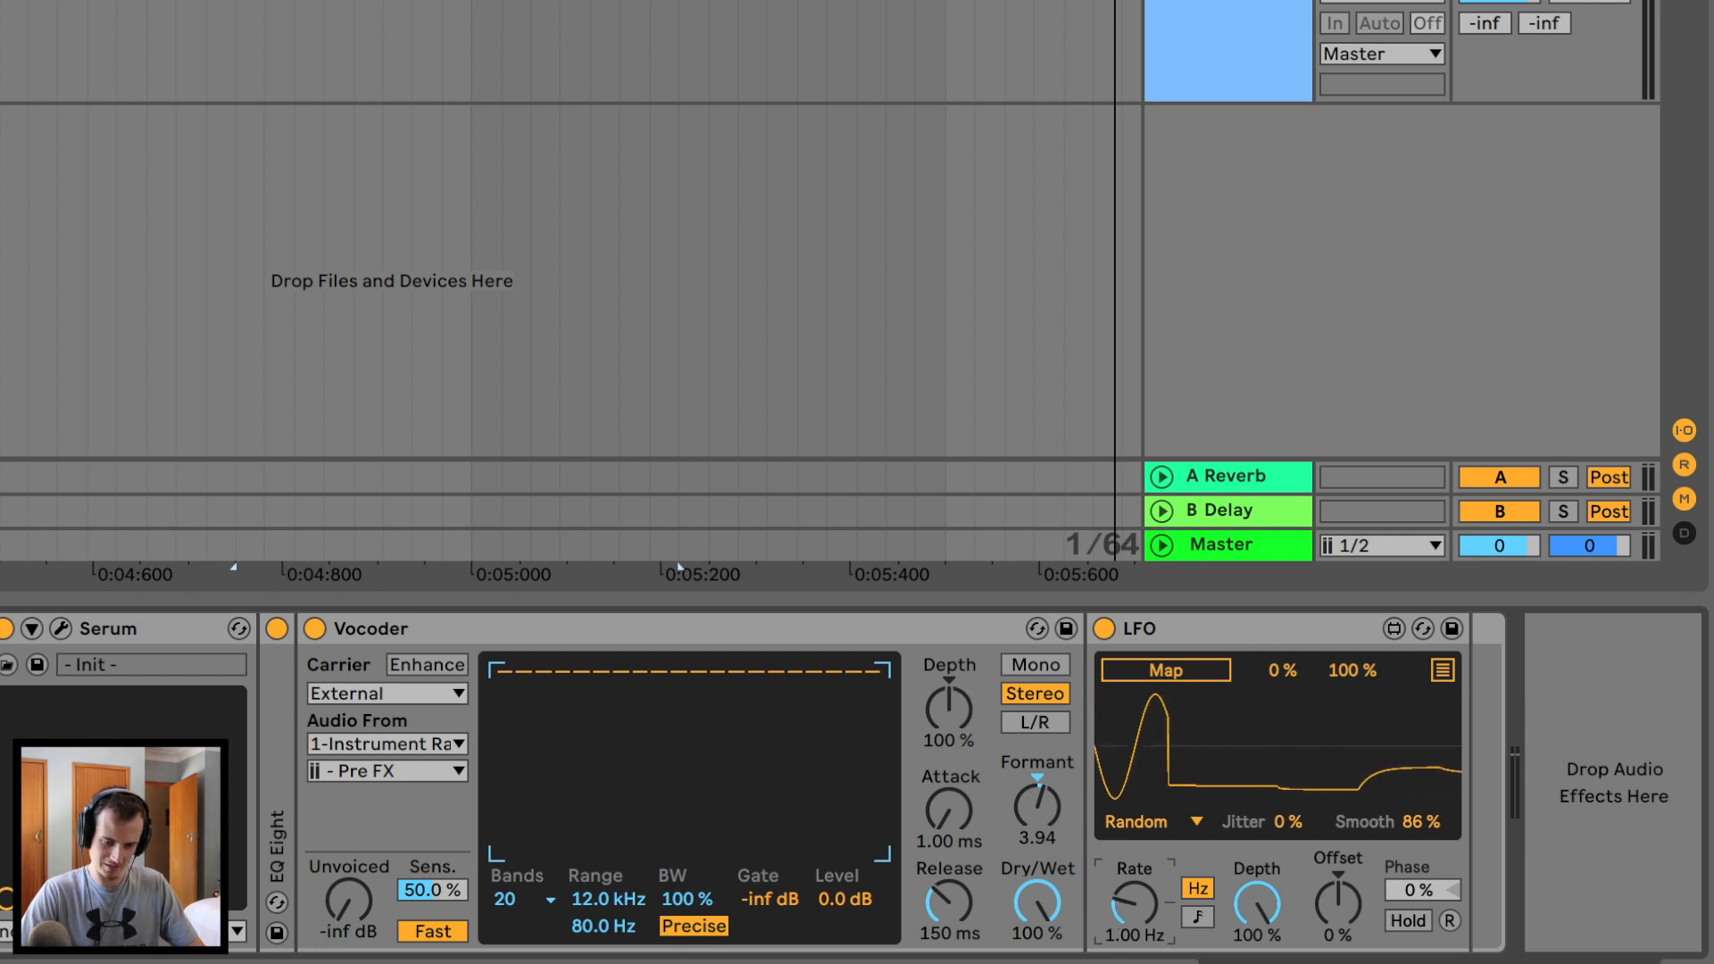
Map the LFO to the Vocoder's Formant and limit its modulation range to 45–82%
click(1144, 673)
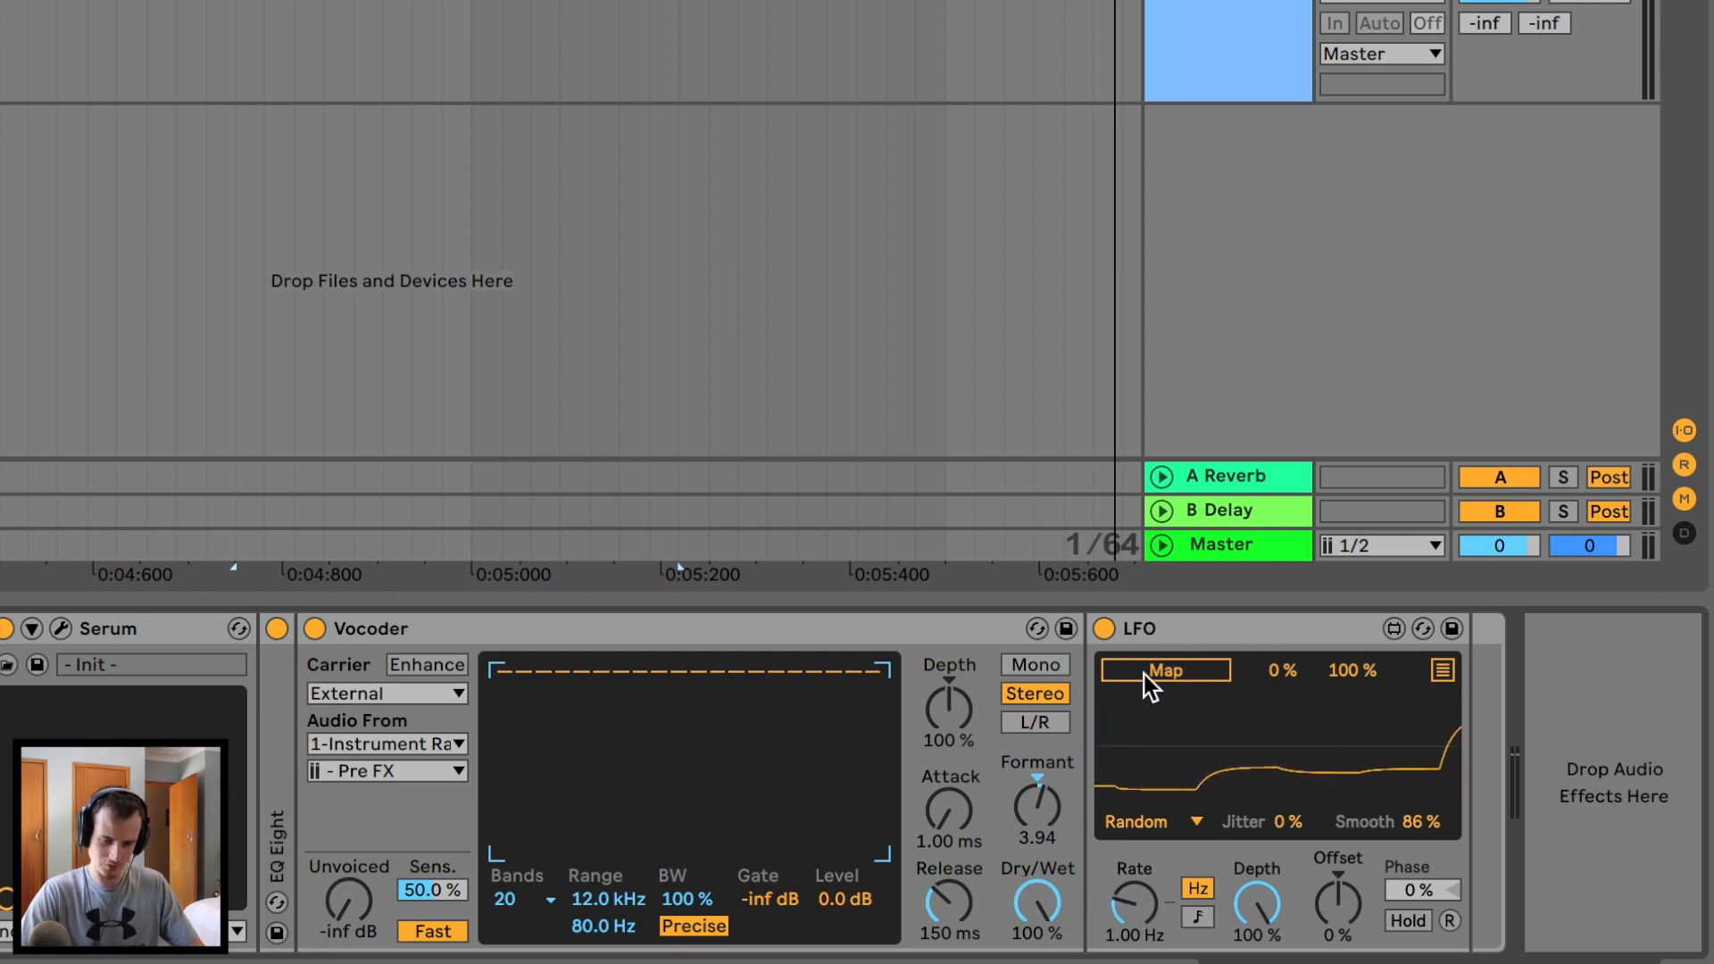
click(1046, 795)
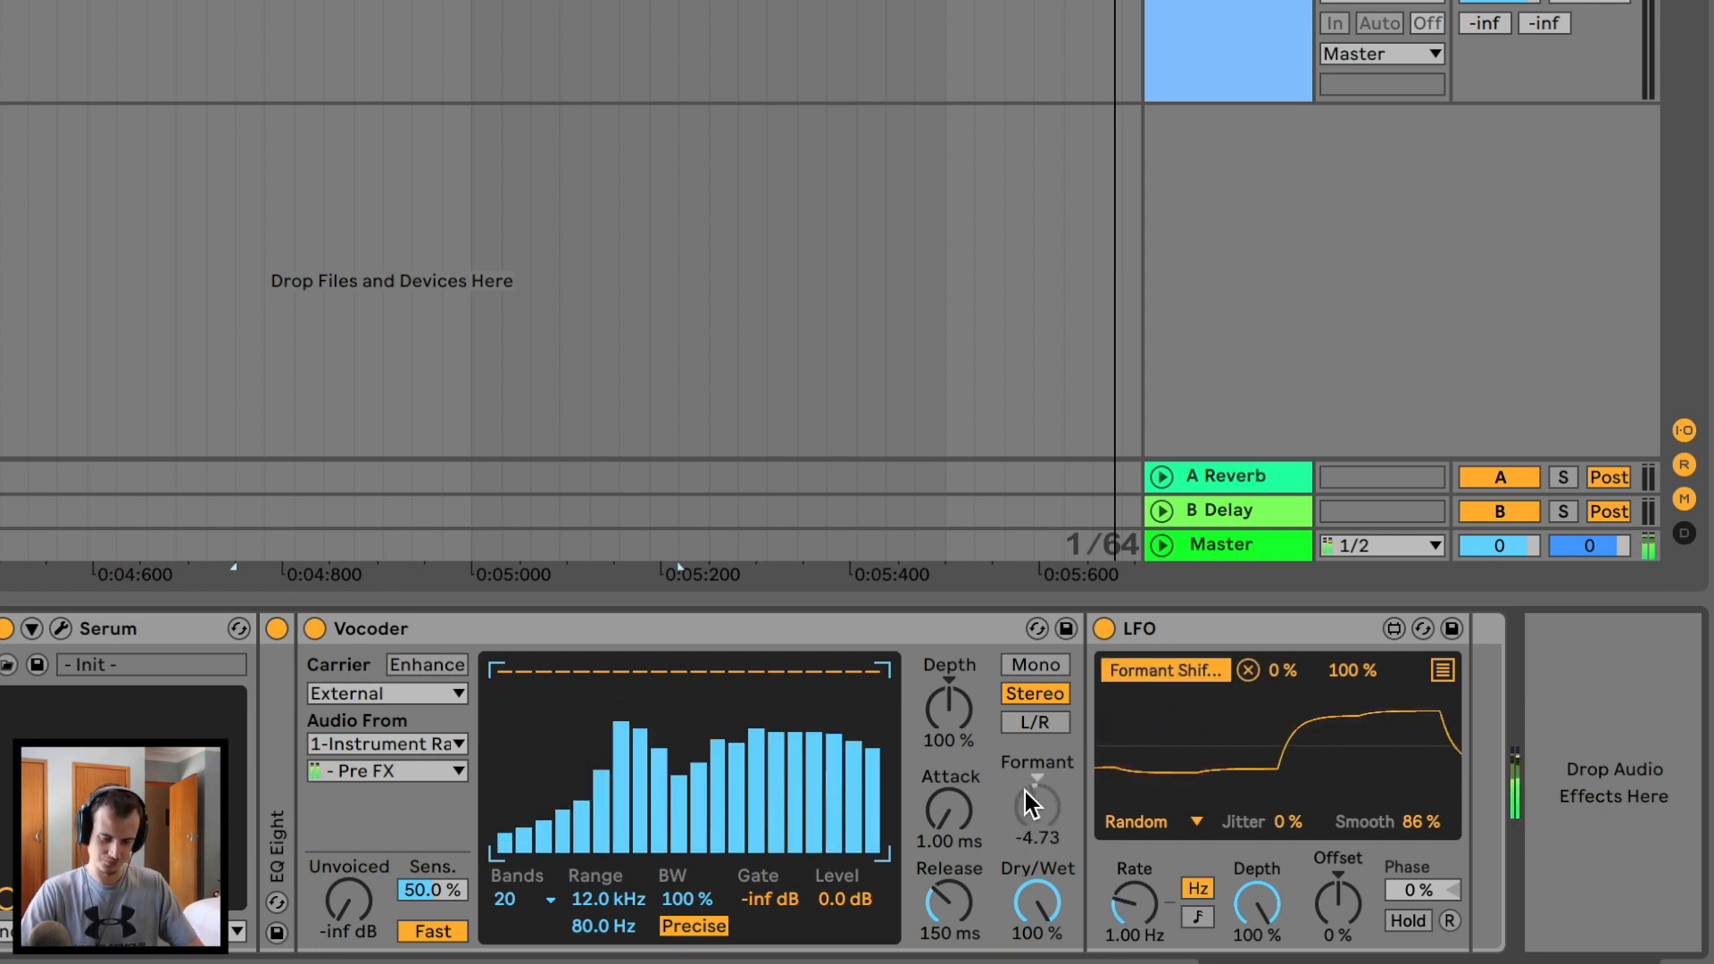
drag(1285, 671, 1375, 602)
drag(1278, 681, 1361, 711)
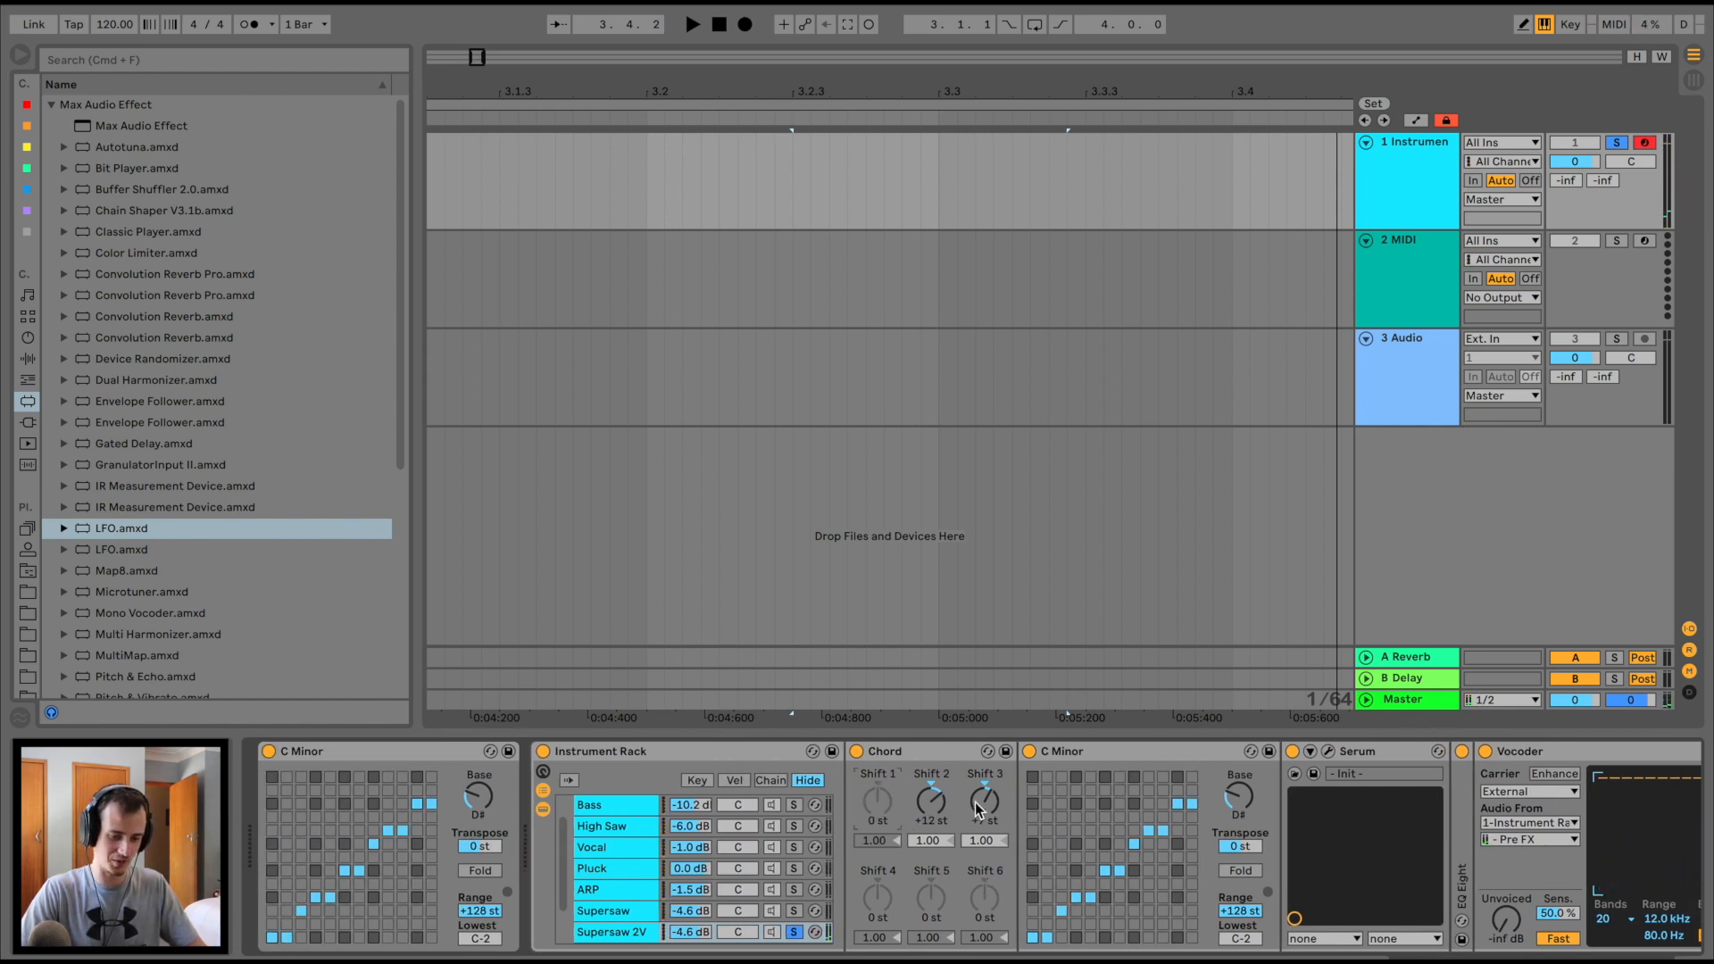
Set Shift 3 to -12 st and Shift 4 to +19 st in the Supersaw 2V chain's Chord device
mouse_move(976, 802)
mouse_down()
mouse_move(975, 822)
mouse_move(975, 777)
mouse_up()
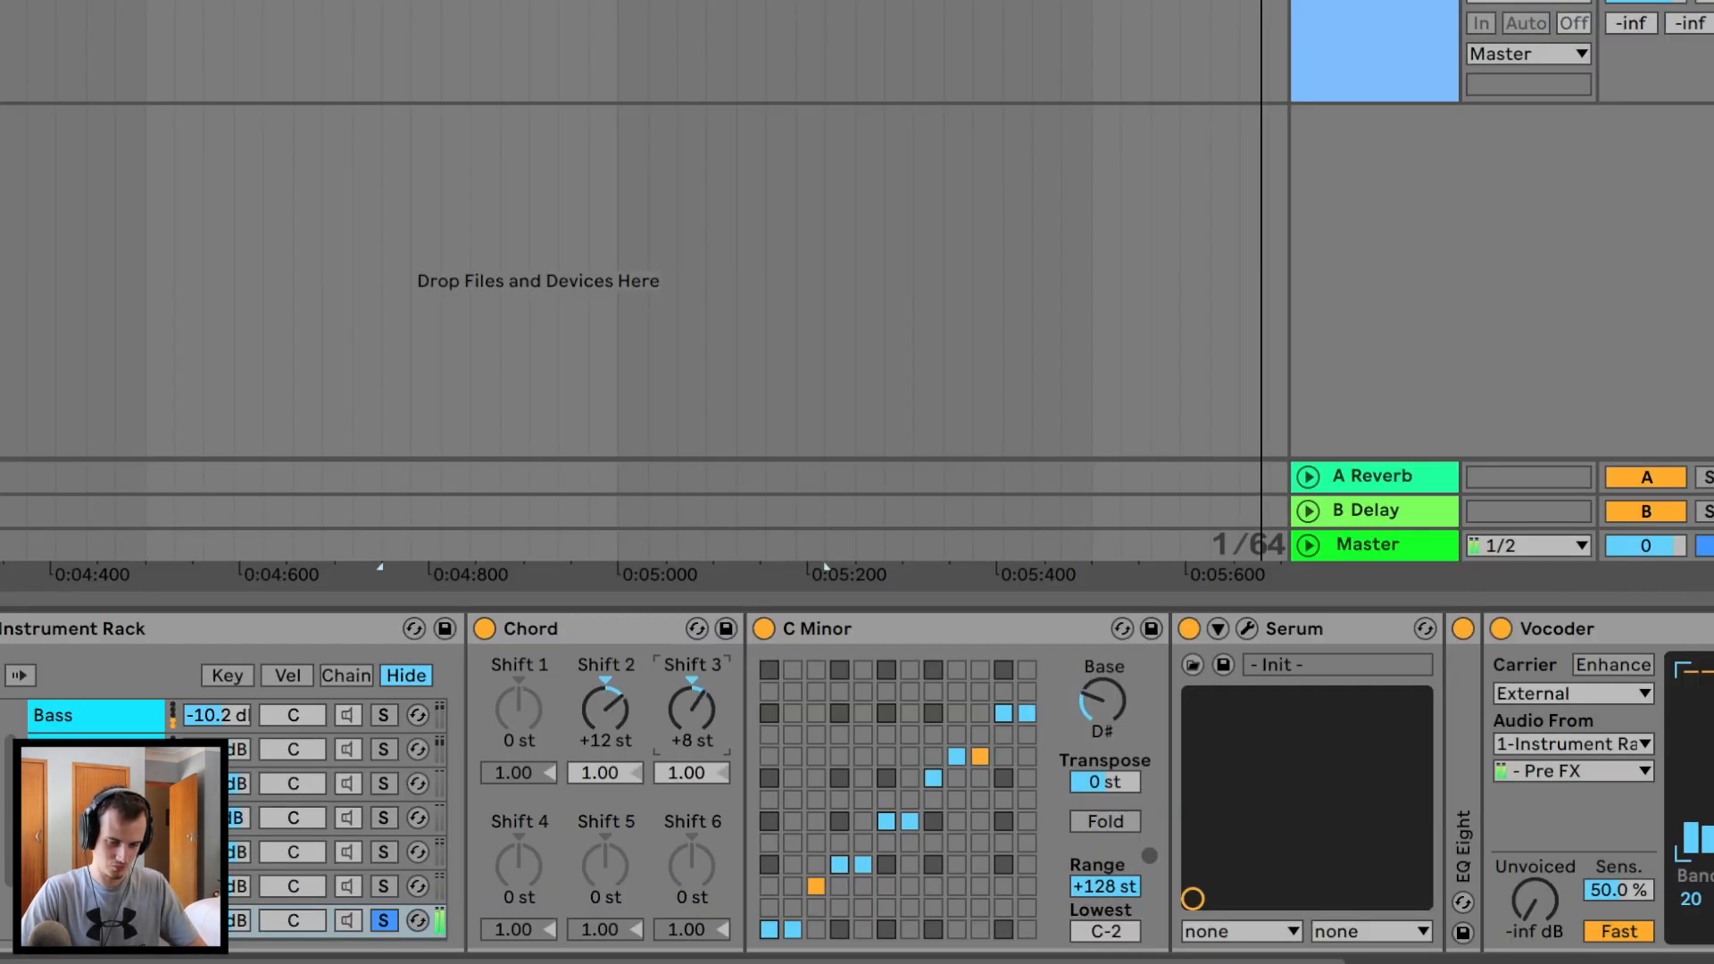
drag(692, 710, 692, 743)
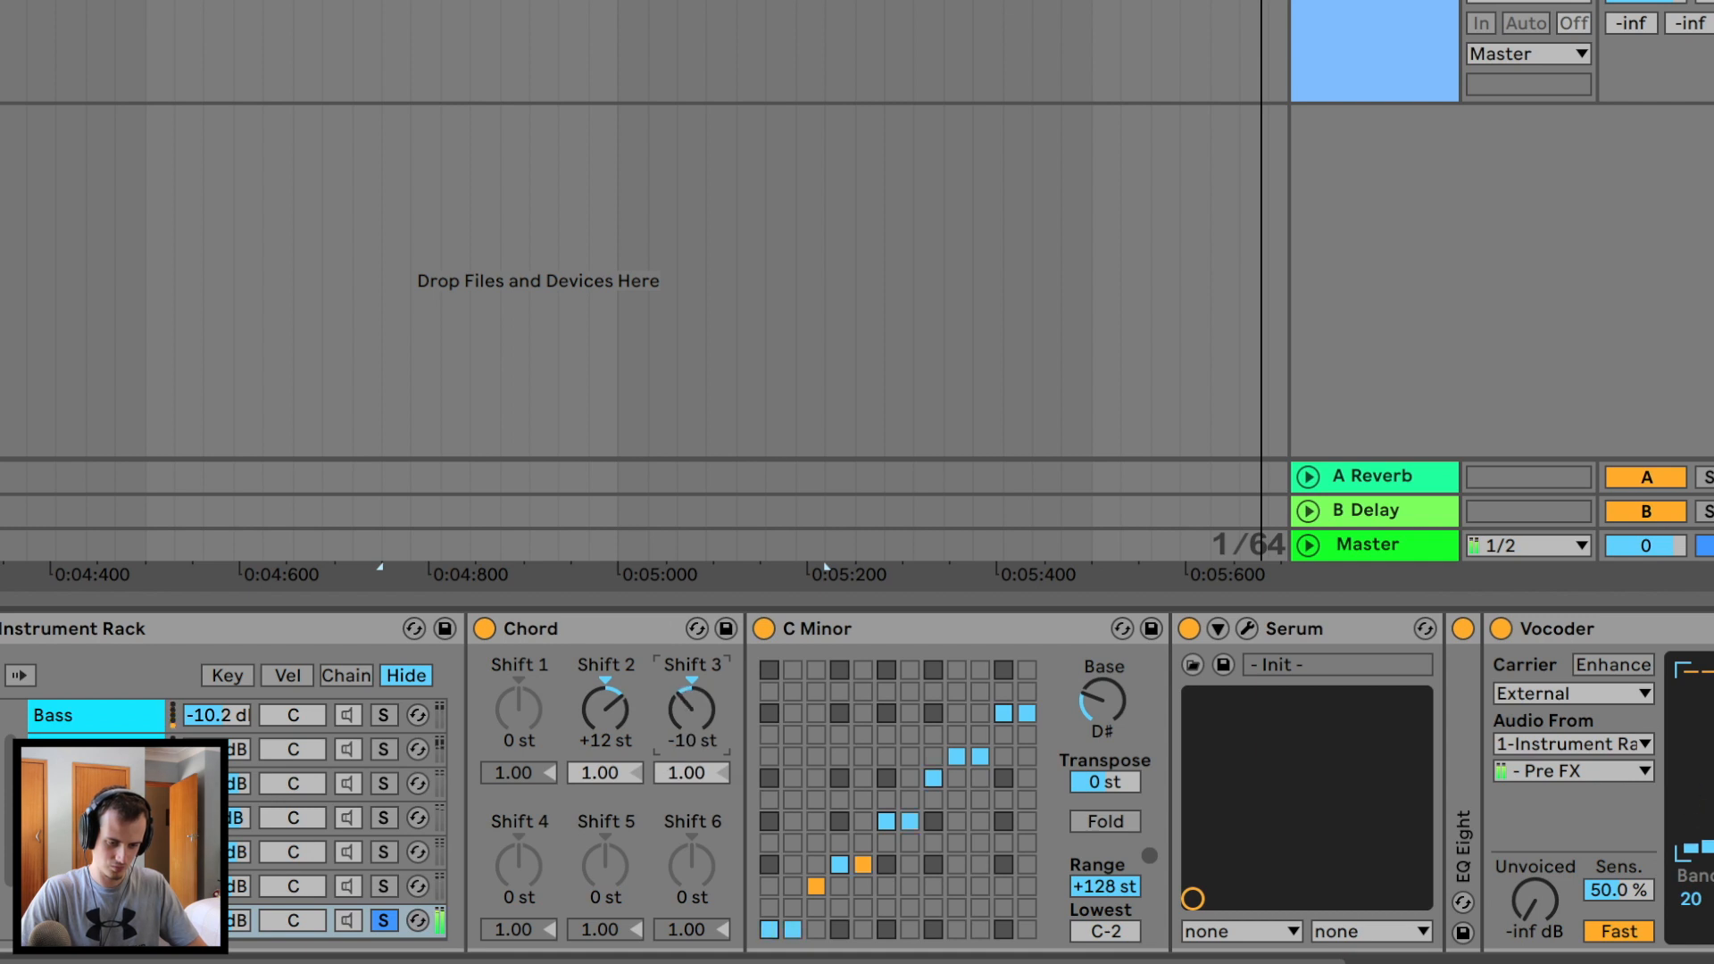
drag(544, 873, 544, 859)
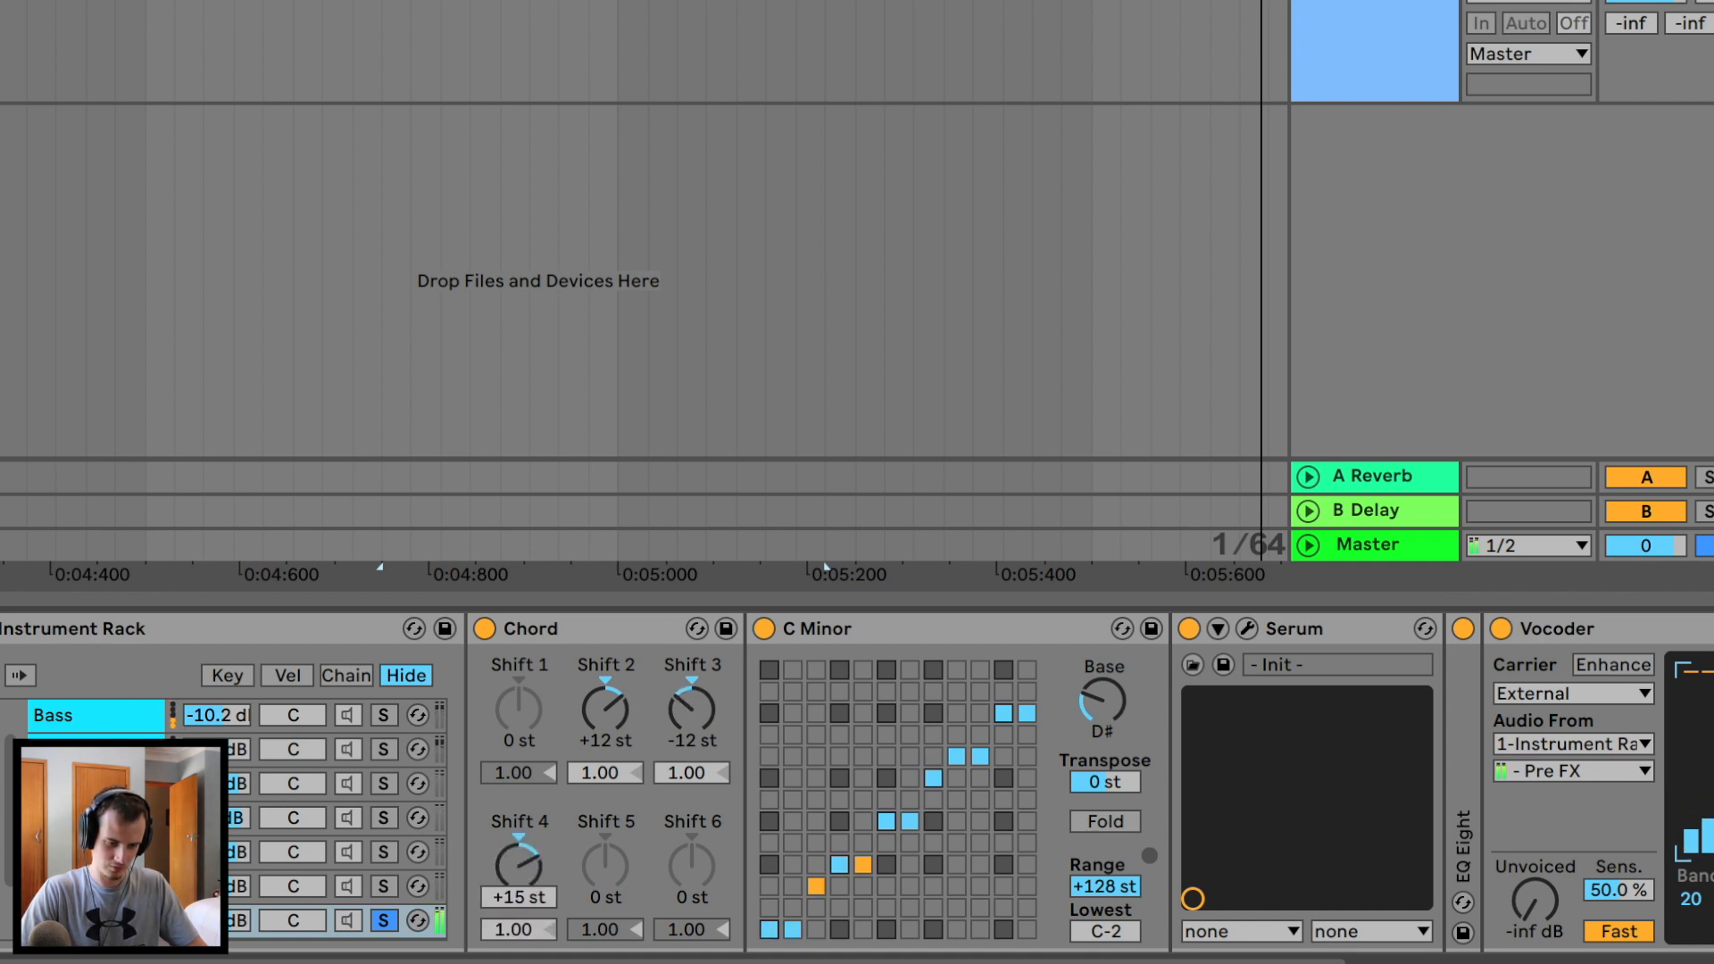
Unsolo the Supersaw 2V chain and balance the volumes: Supersaw 2V at -14.3 dB, Bass and Vocal at -7.7 dB
click(384, 920)
click(239, 923)
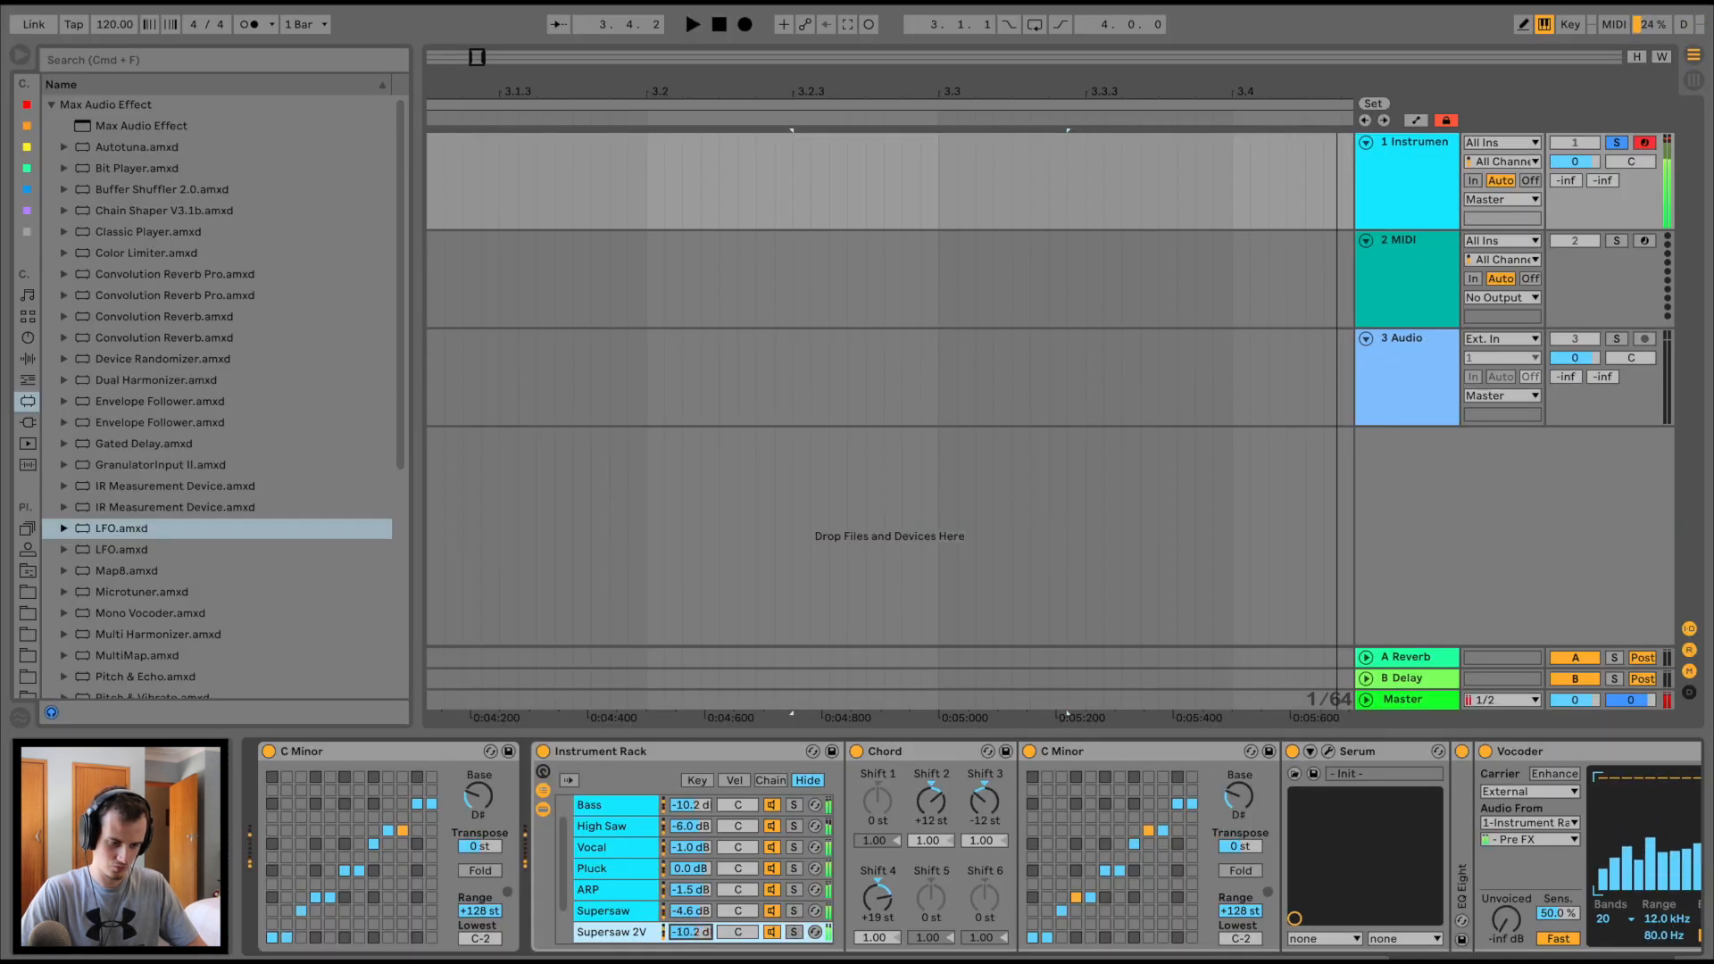
drag(690, 931, 690, 937)
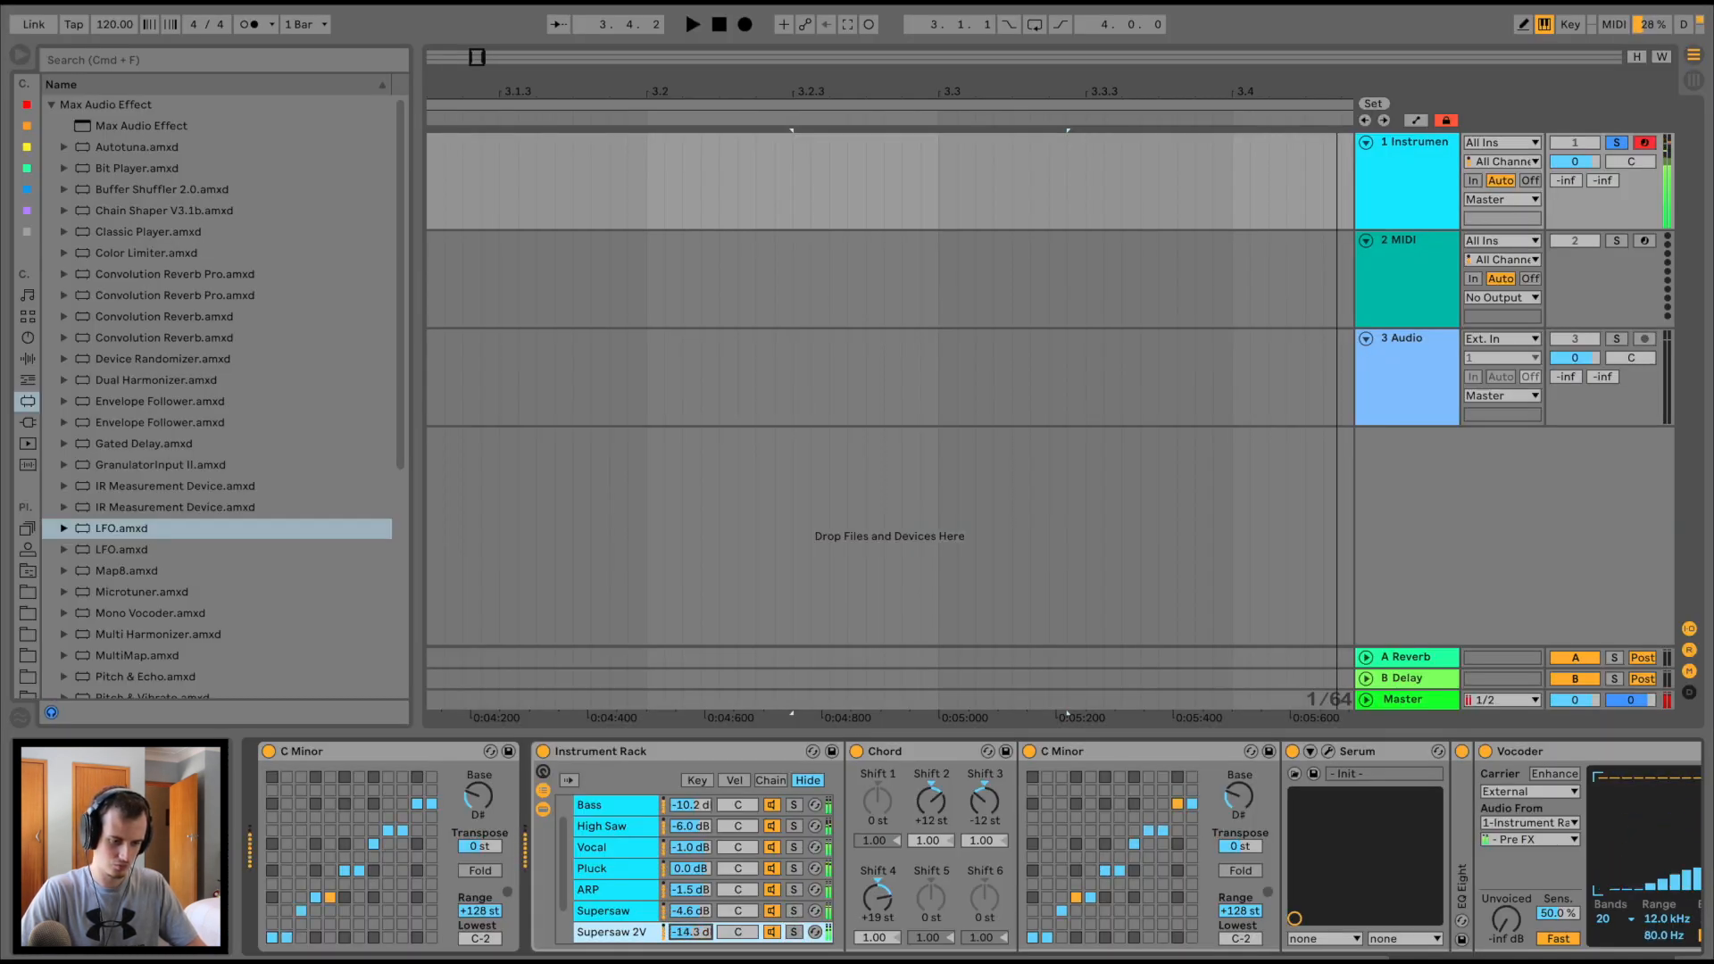
scroll(690, 834, up, 1)
drag(695, 833, 696, 887)
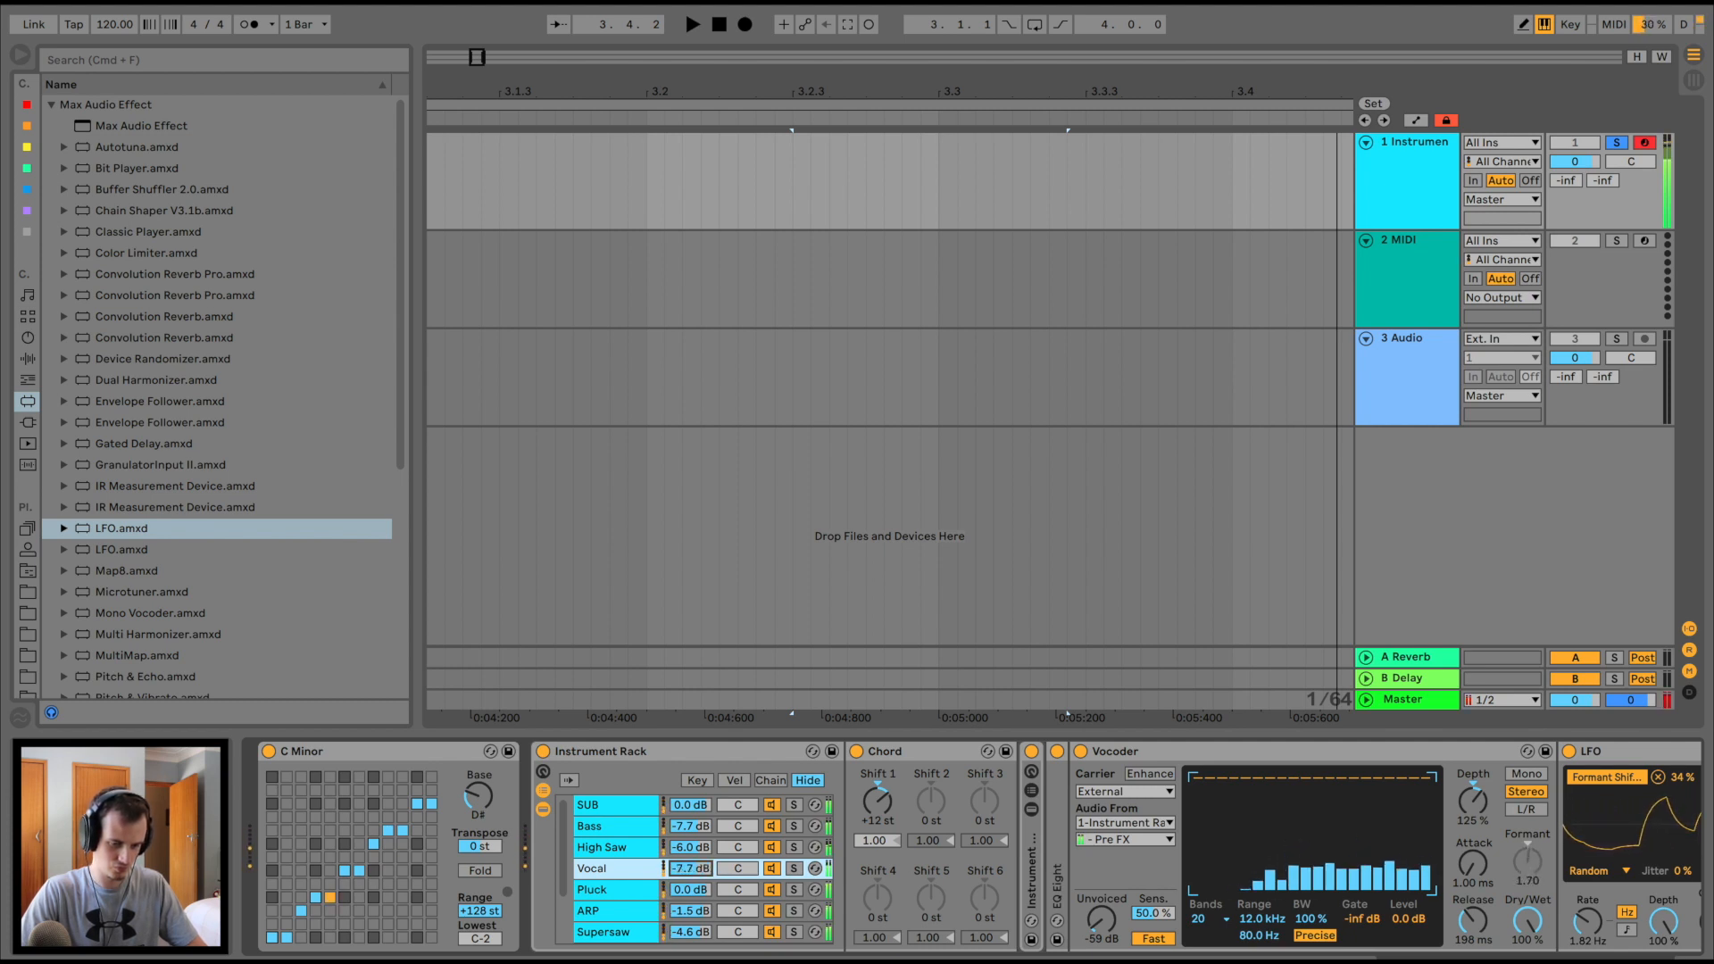
Show the Supersaw 2V chain's devices and try to add an EQ Eight after its LFO
scroll(695, 873, down, 3)
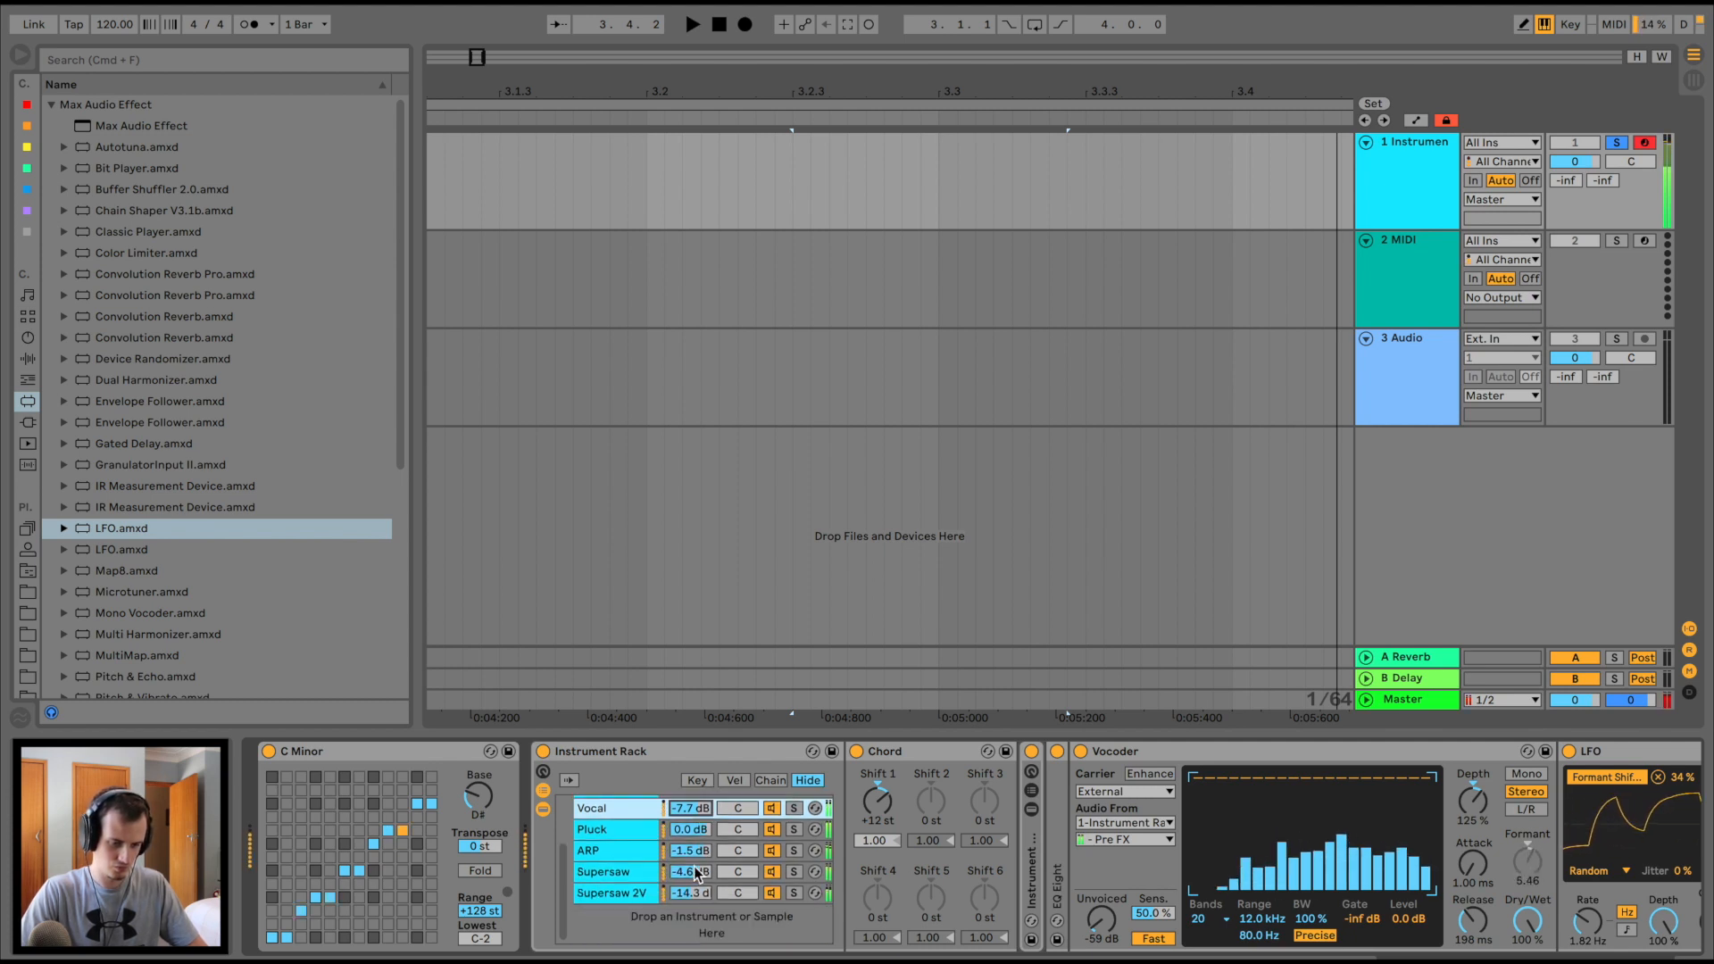
click(614, 892)
scroll(1031, 911, right, 10)
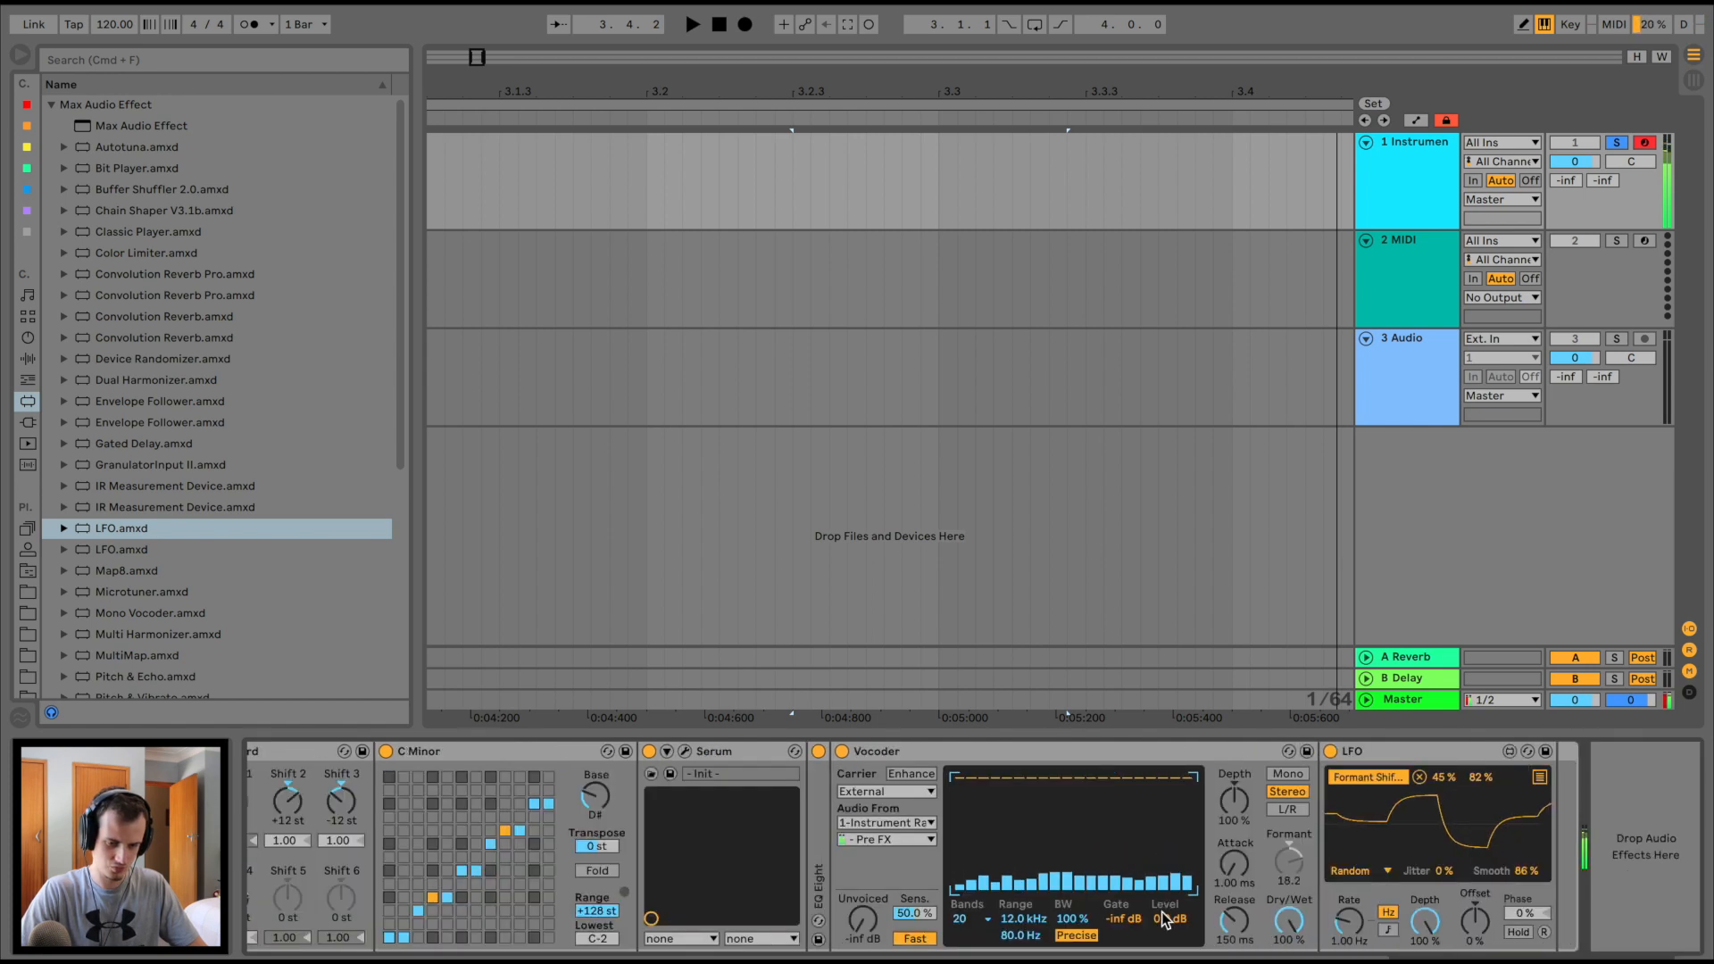
click(28, 359)
scroll(109, 425, up, 10)
mouse_move(109, 401)
mouse_down()
mouse_move(224, 580)
mouse_move(528, 870)
mouse_up()
mouse_move(295, 905)
mouse_down()
mouse_move(348, 876)
mouse_move(1582, 816)
mouse_up()
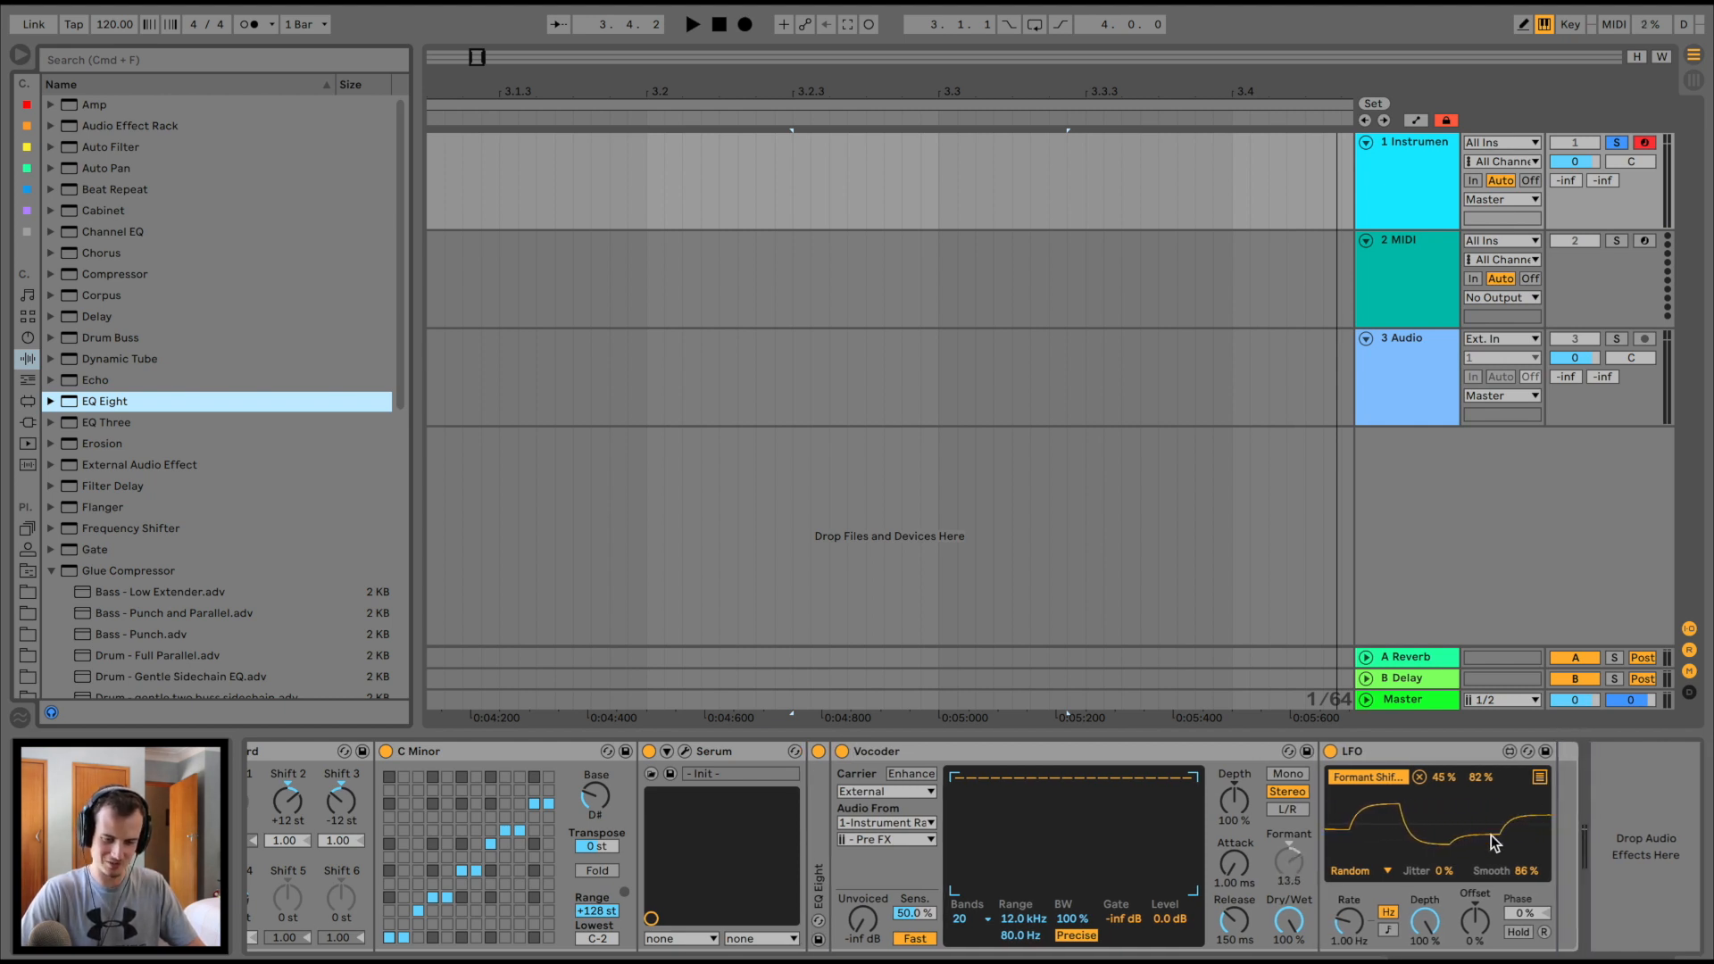
Collapse the Chord, C Minor scale, Serum, Vocoder and LFO devices in the Supersaw 2V chain
click(892, 749)
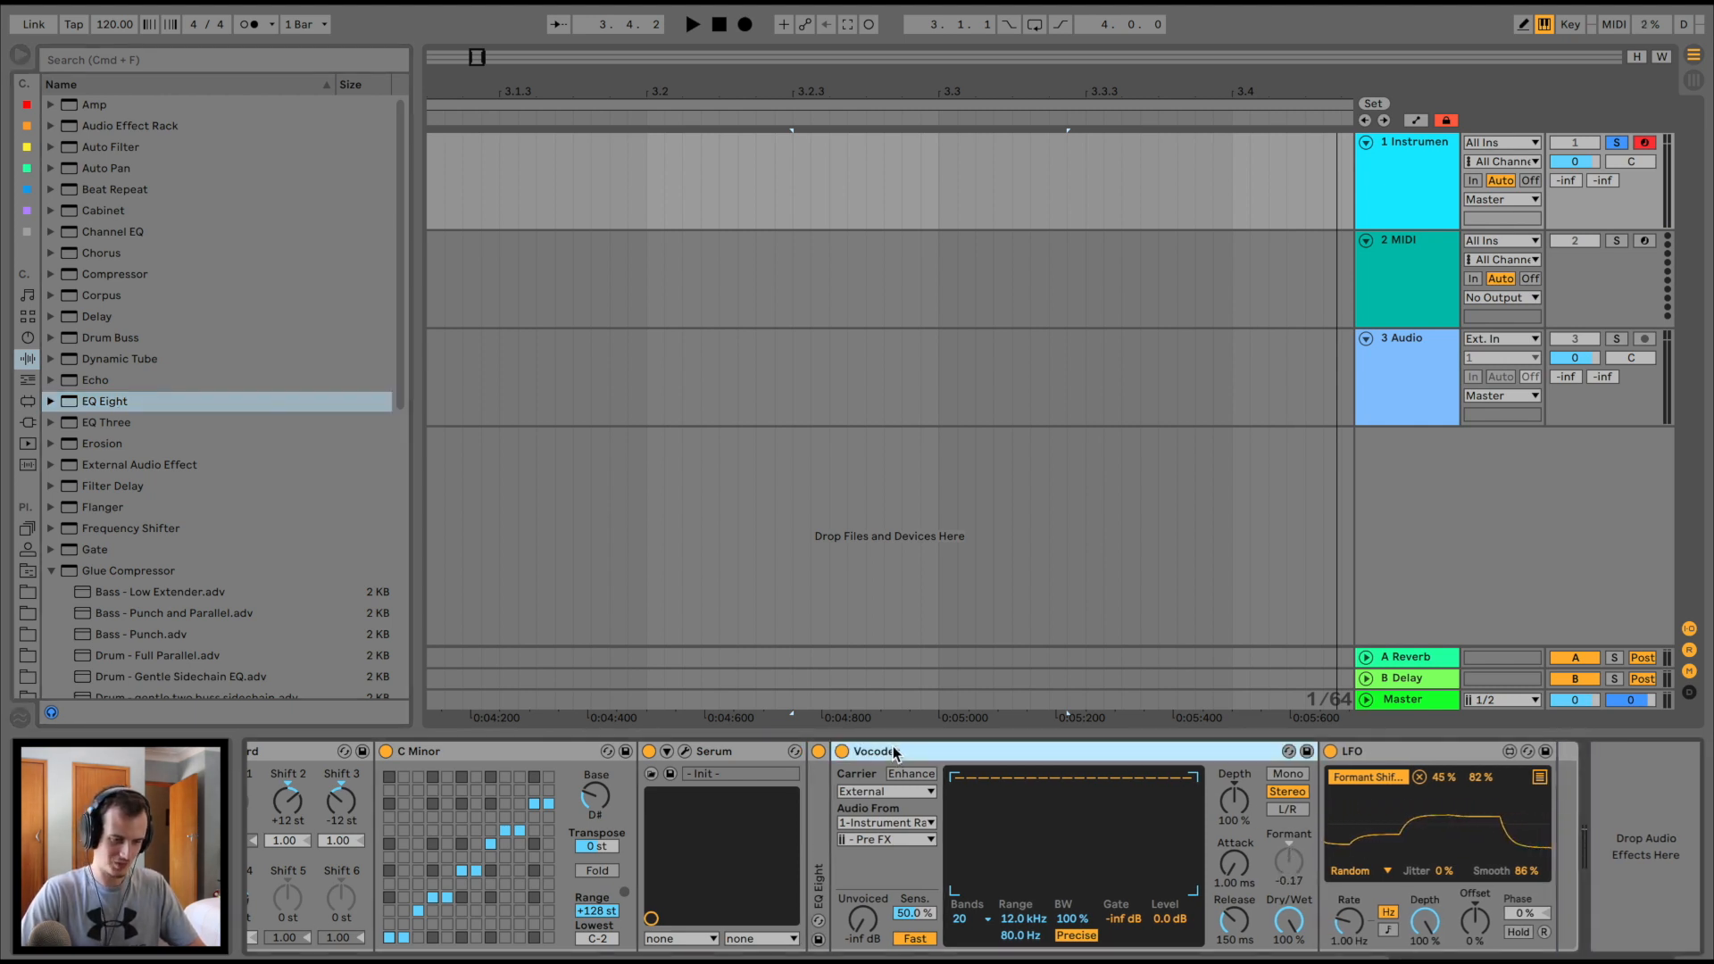
scroll(643, 756, left, 5)
click(930, 751)
double_click(930, 754)
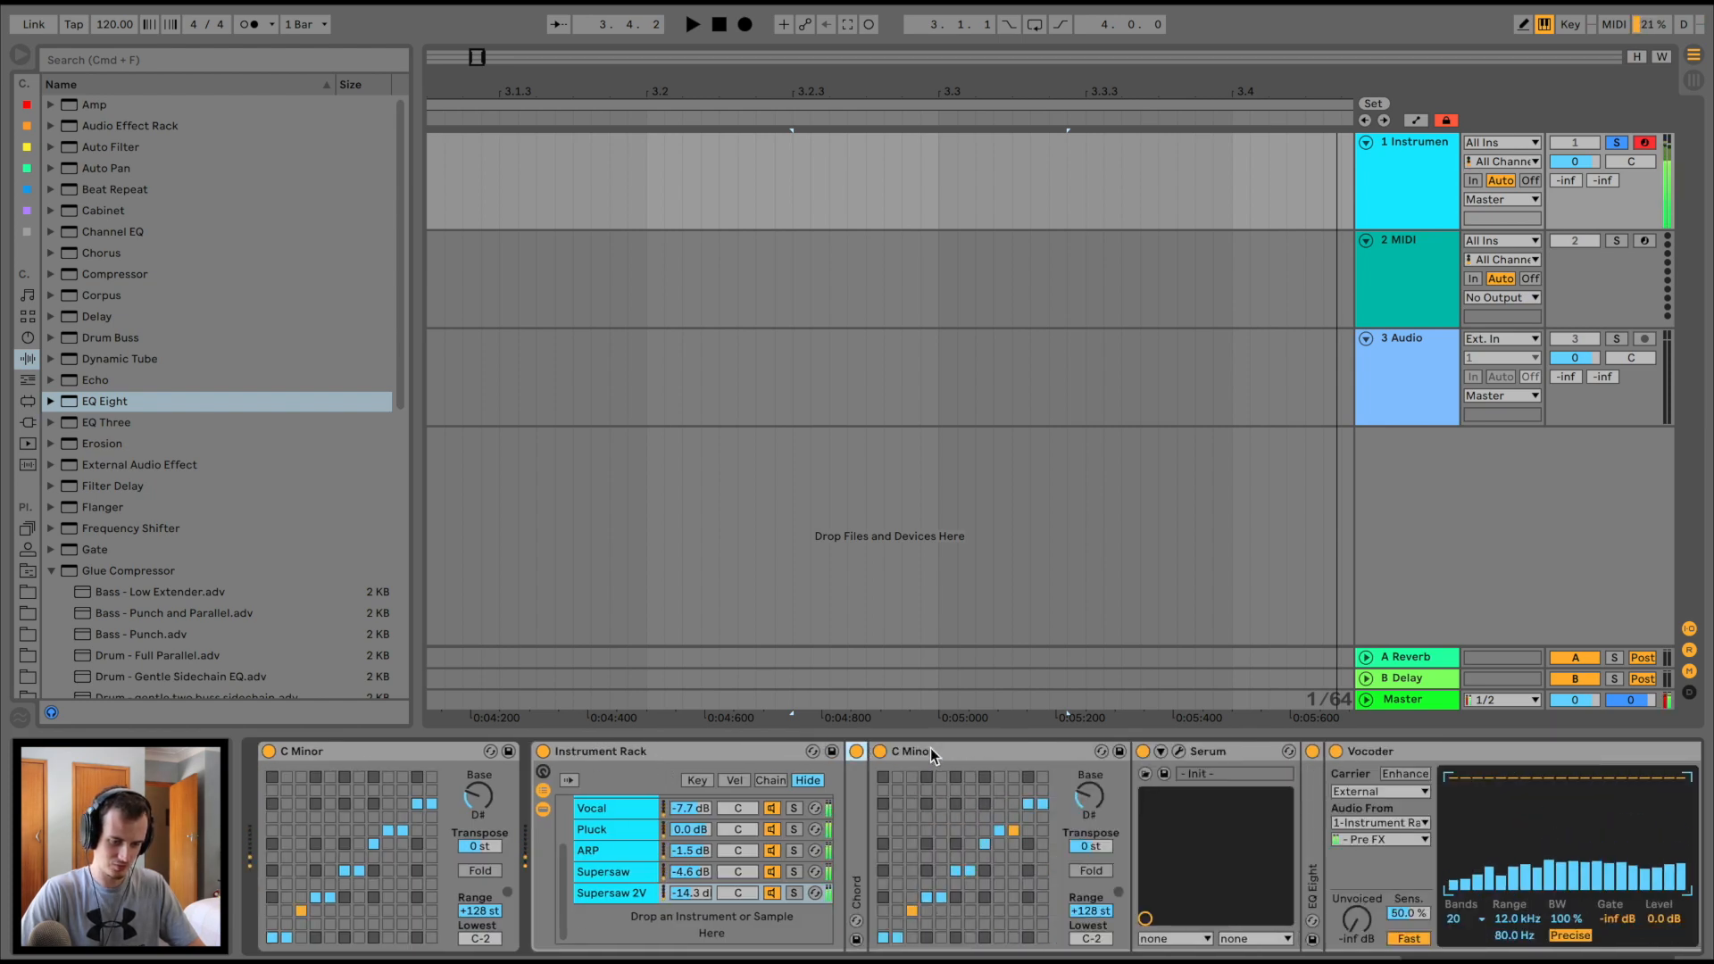
double_click(930, 749)
double_click(980, 755)
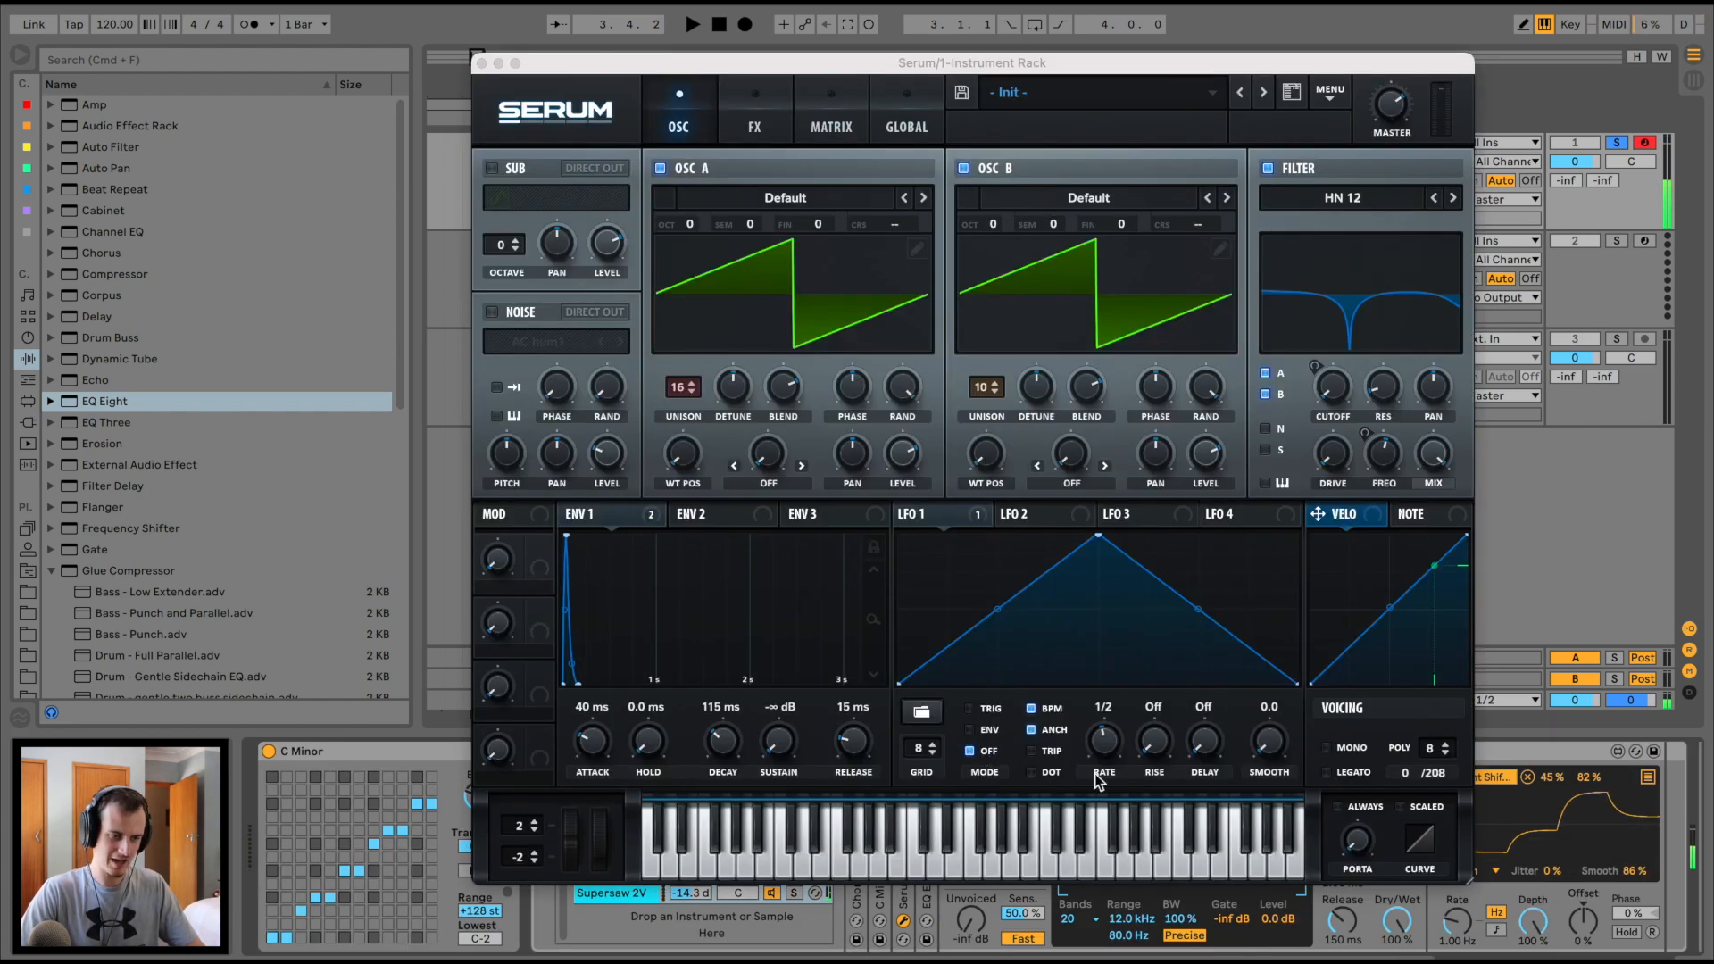
click(481, 62)
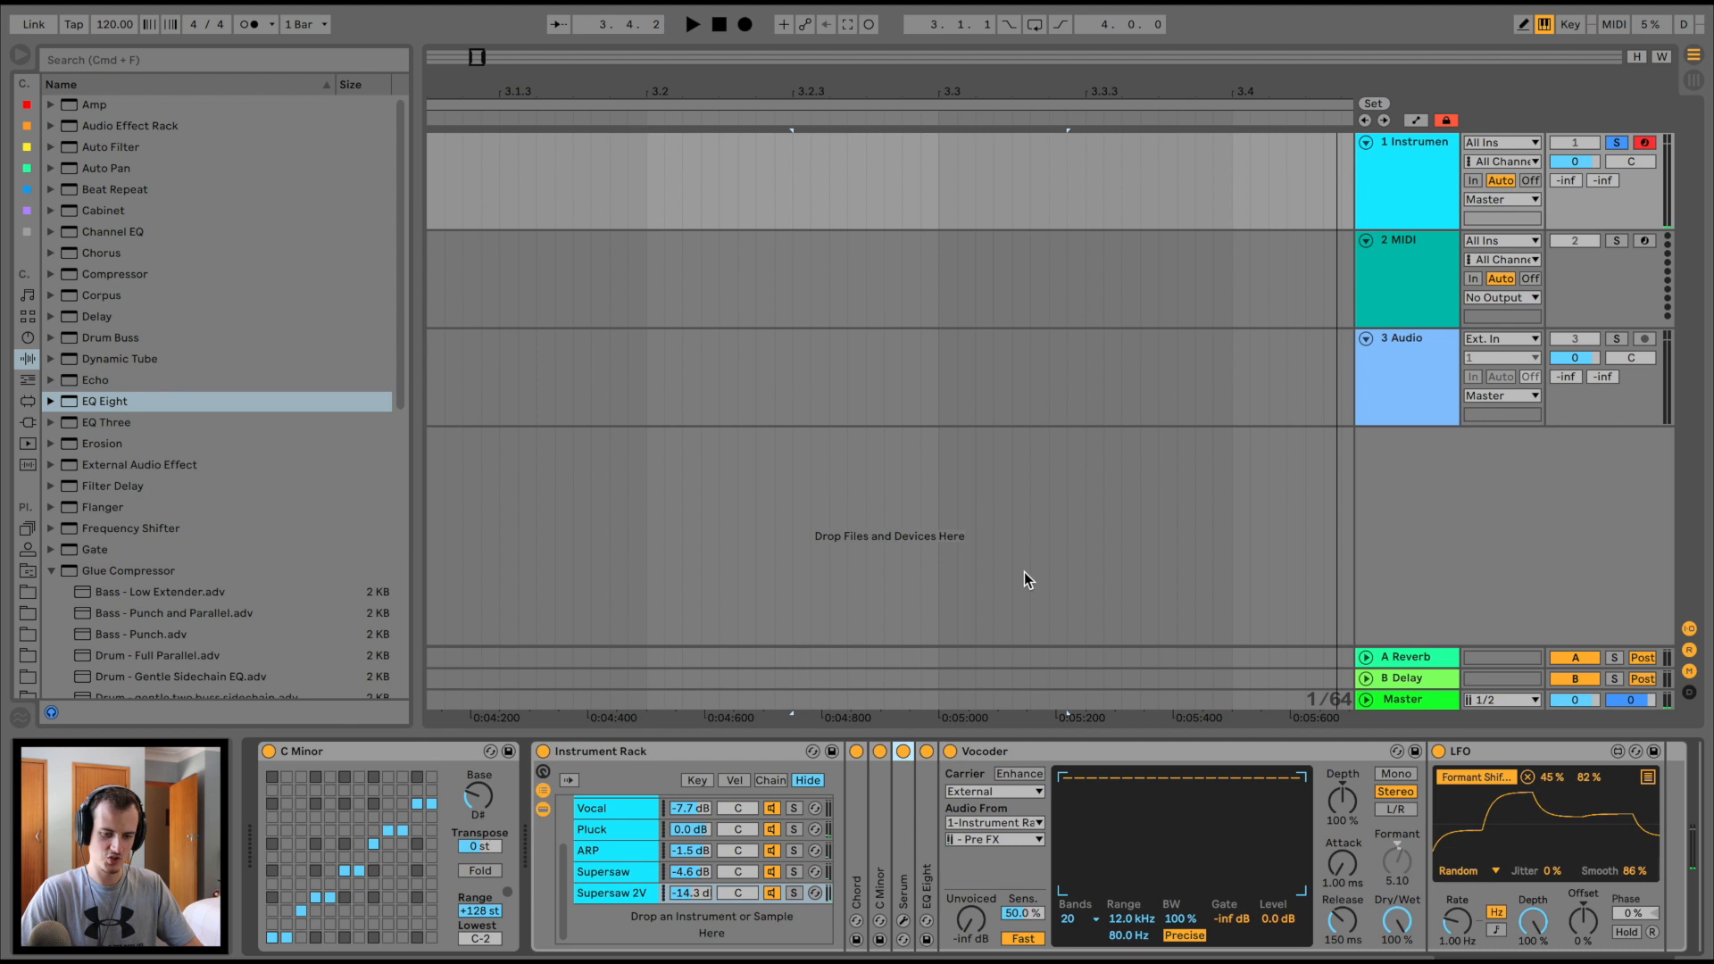
double_click(1172, 754)
double_click(1071, 750)
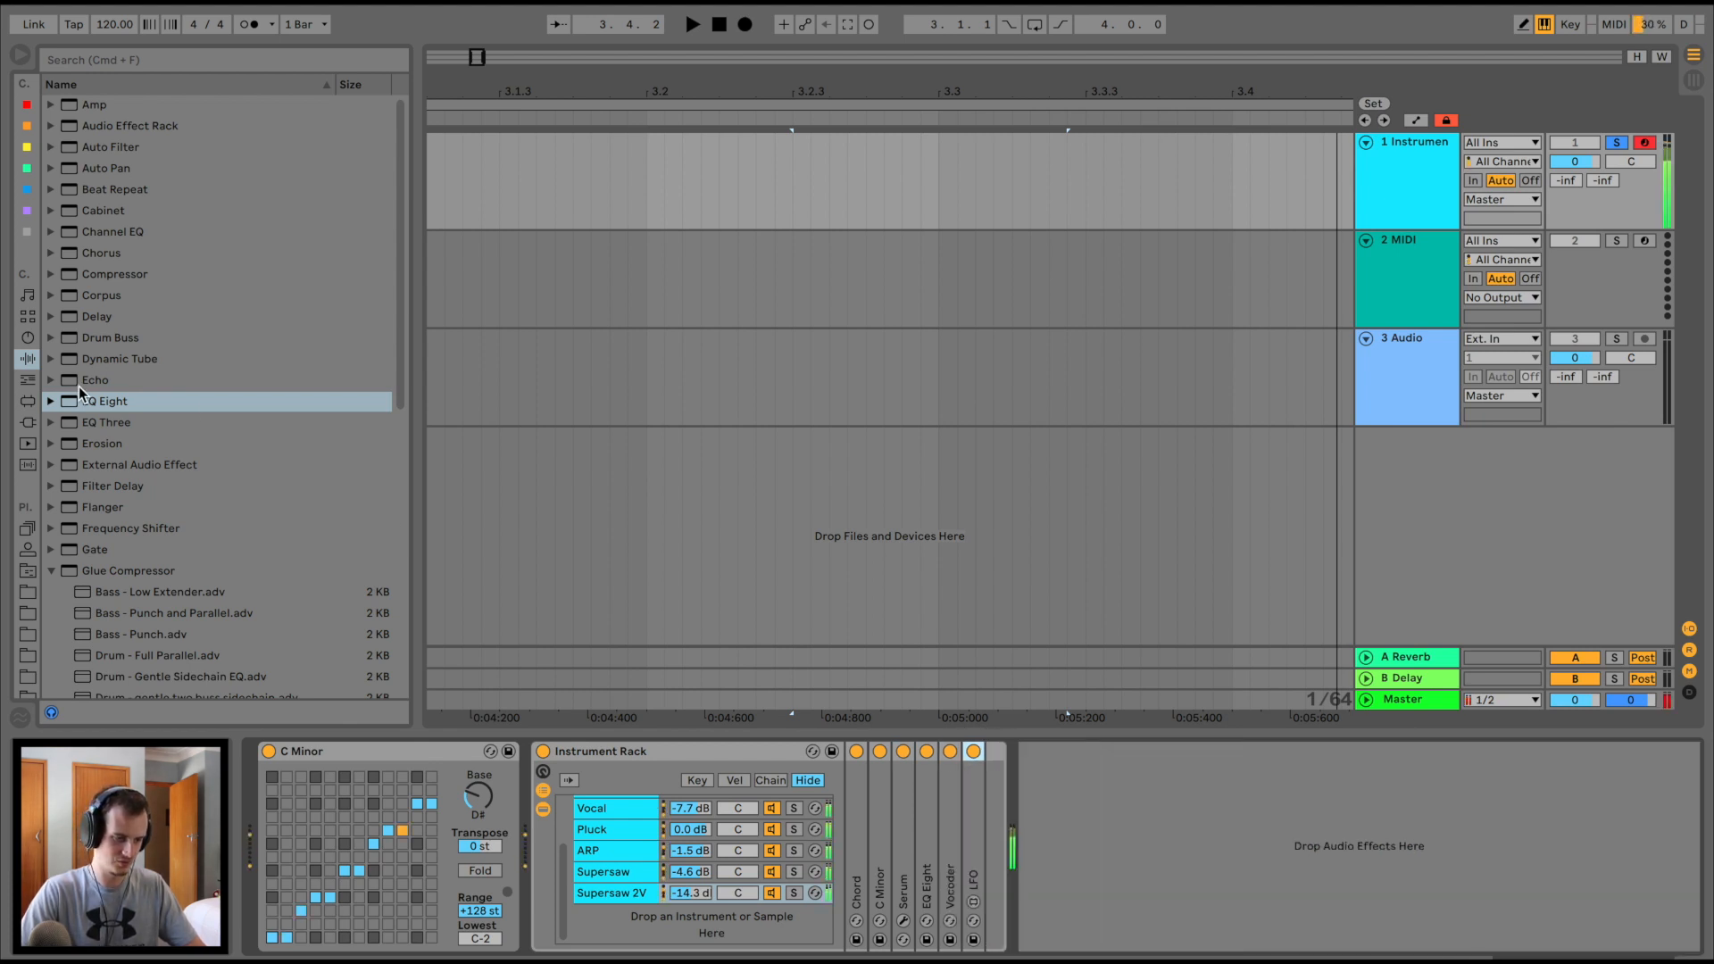
Add an EQ Eight to the end of the Supersaw 2V chain with a low cut and an -11.5 dB dip near 4.64 kHz
drag(81, 393, 605, 899)
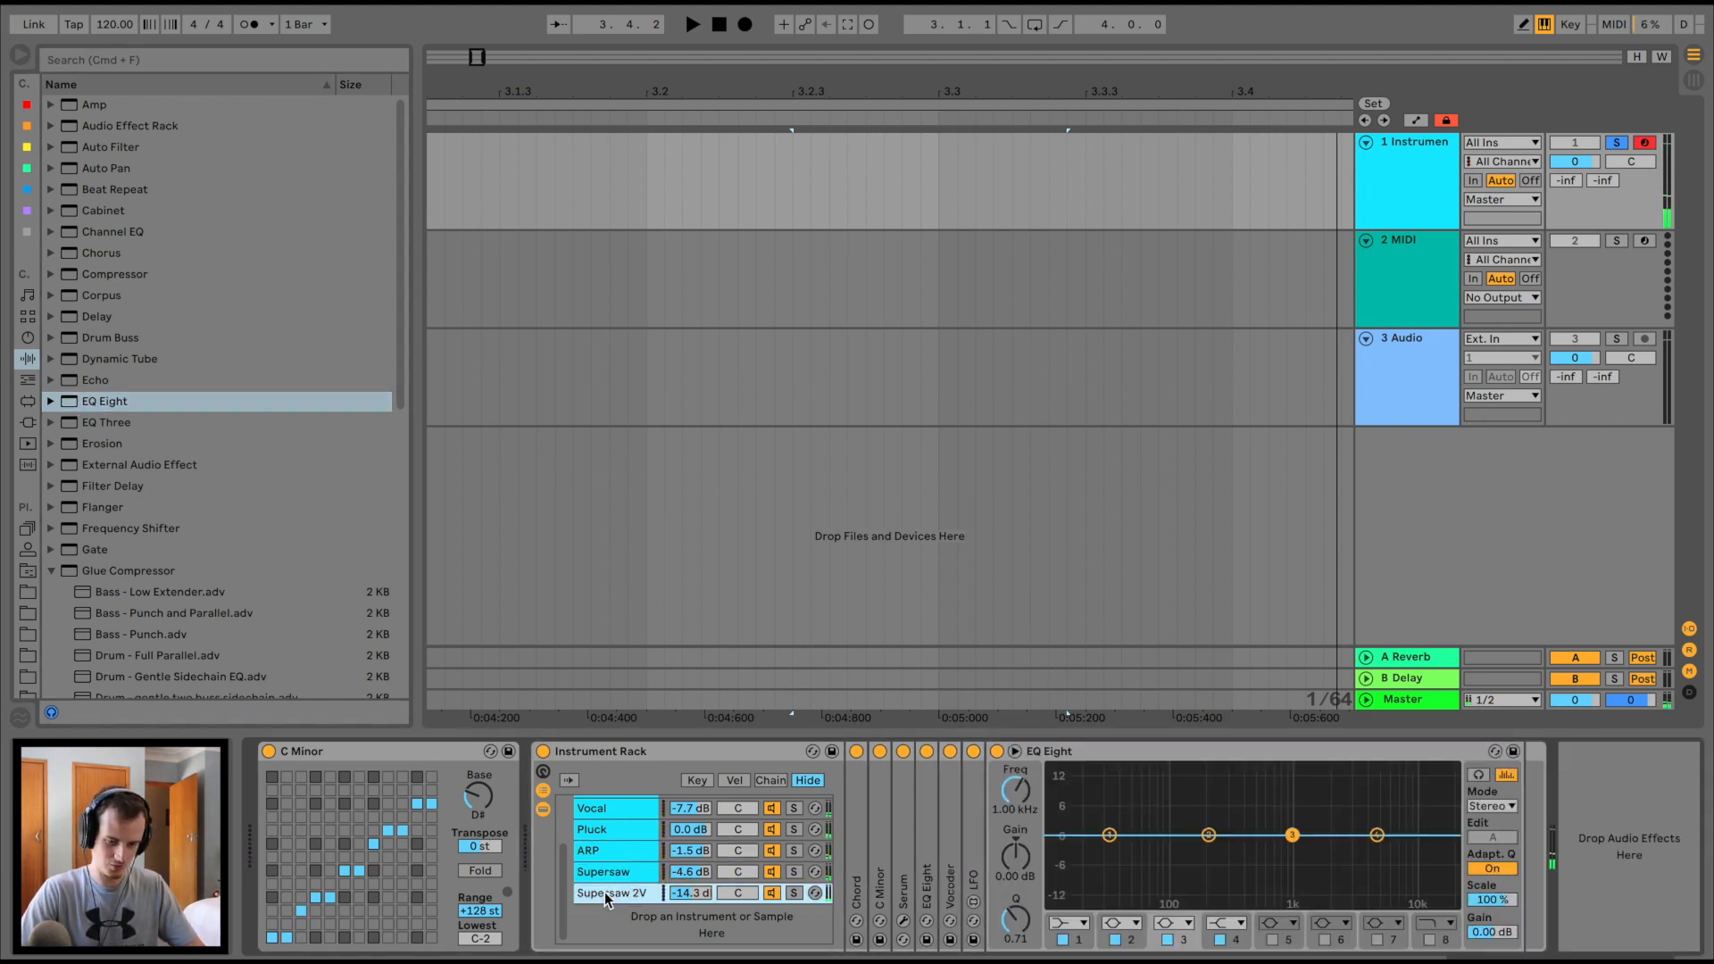
click(1068, 922)
click(1068, 953)
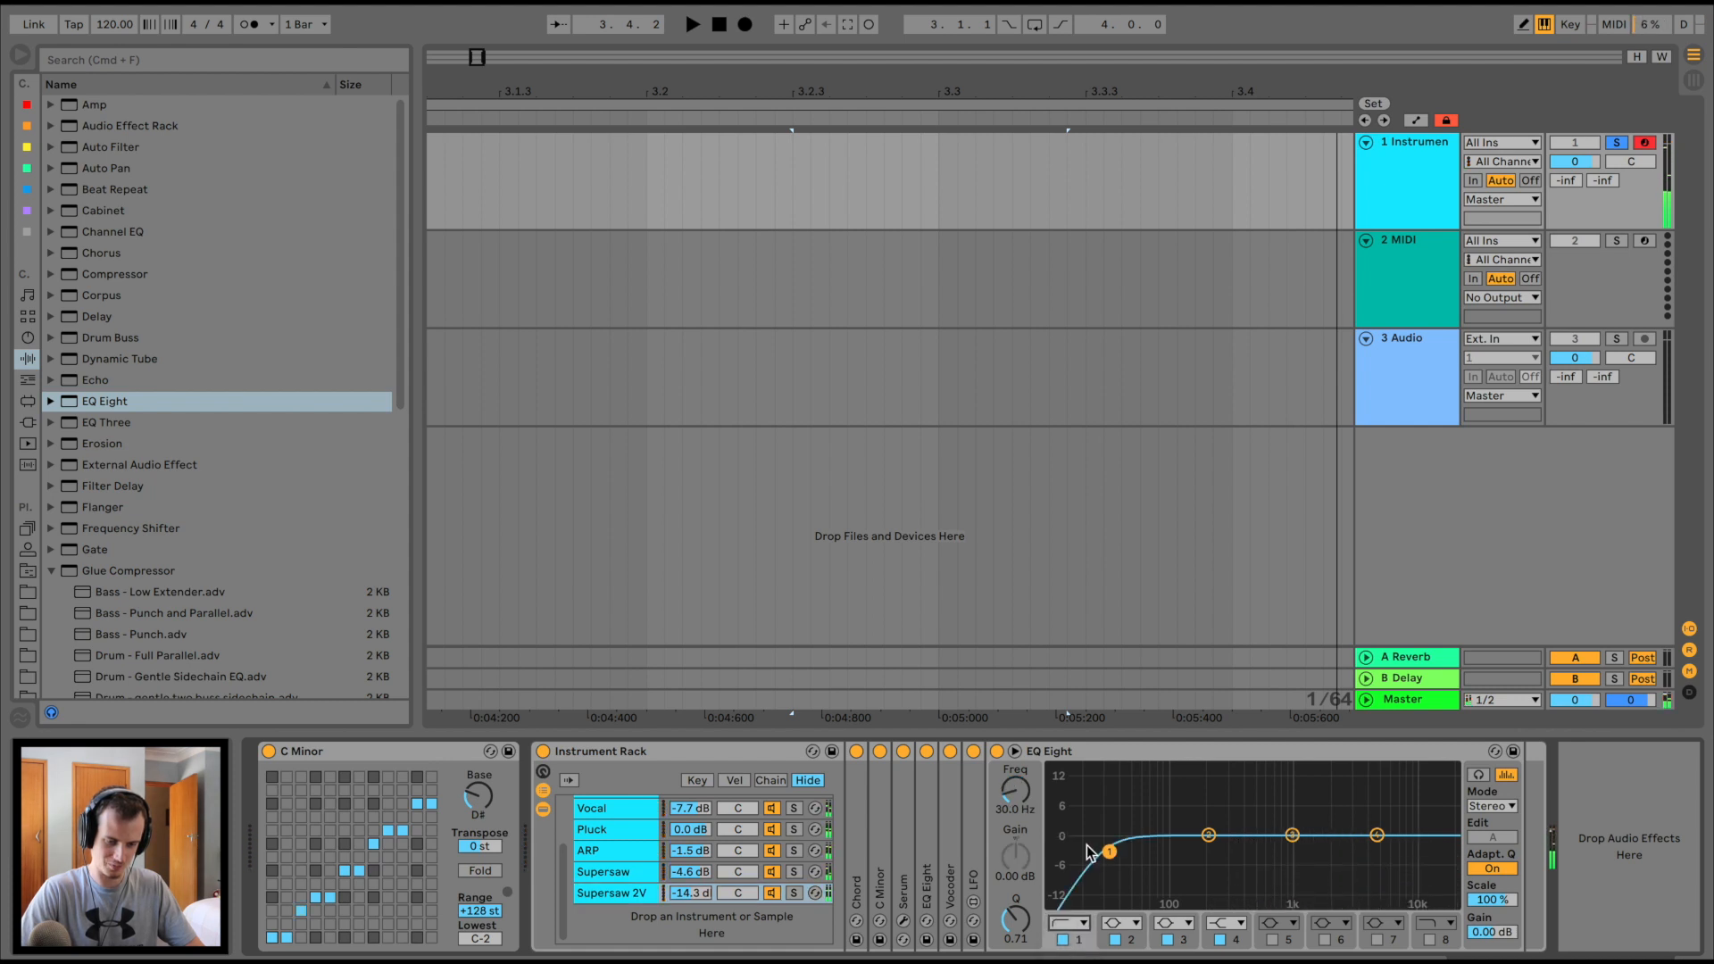
drag(1110, 852, 1272, 768)
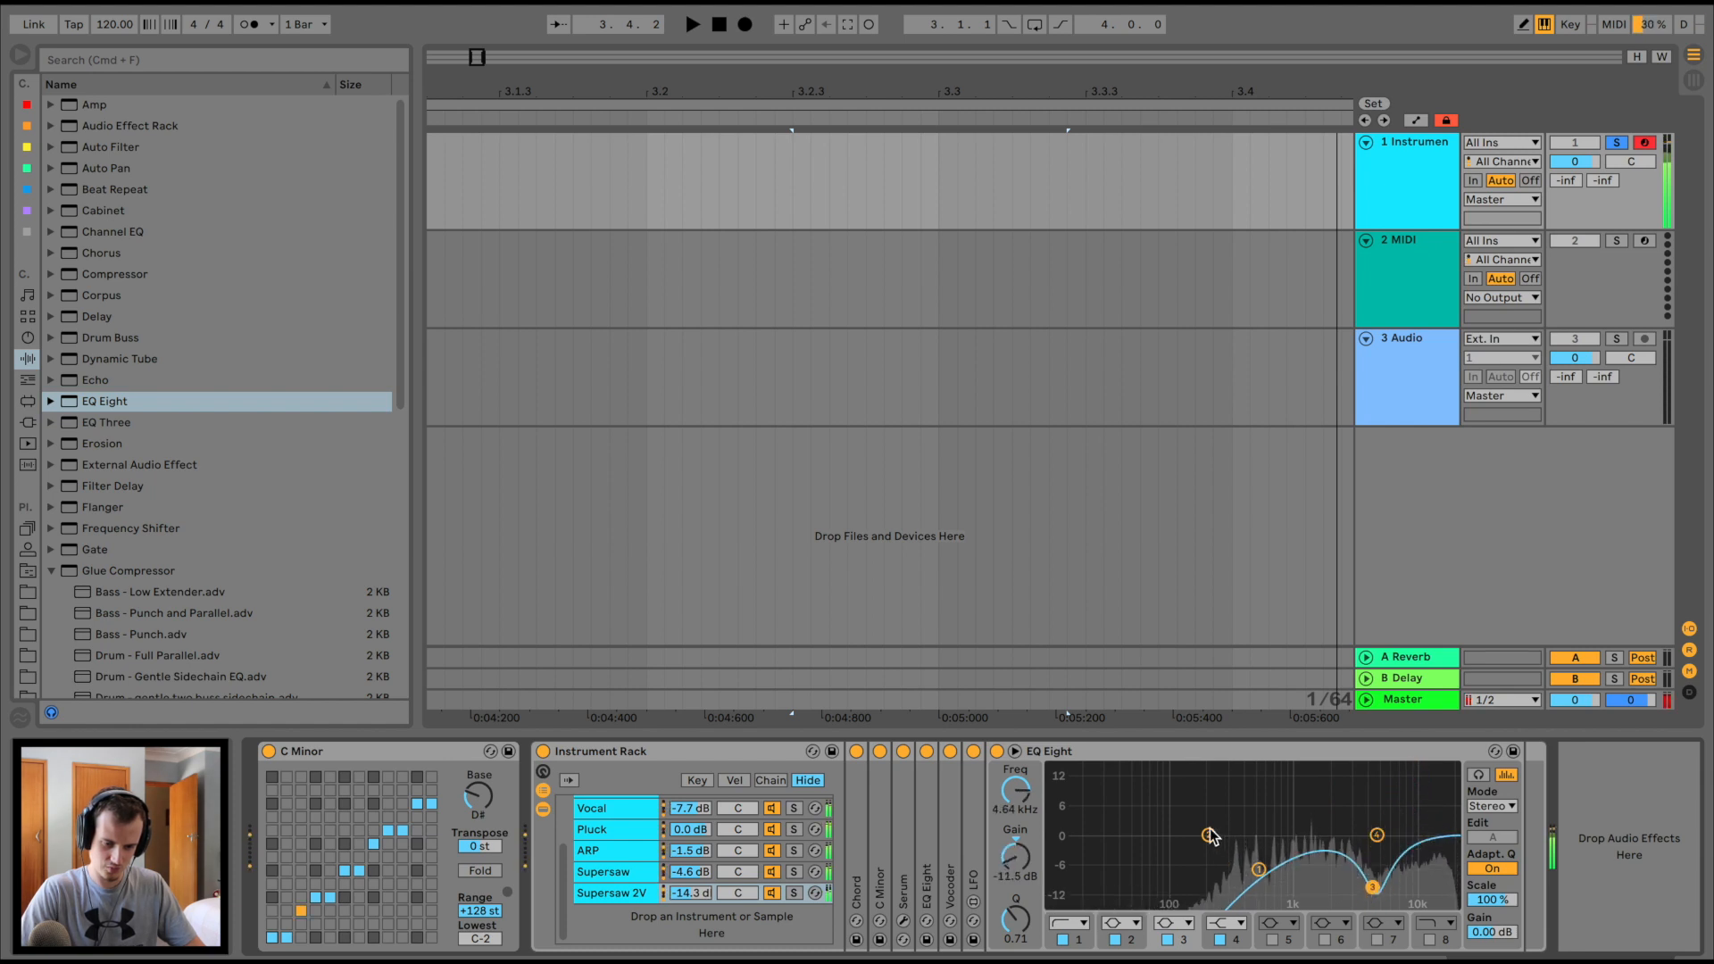
Raise the low cut of the ARP chain's EQ Eight to 255 Hz with a Q of about 0.38
click(614, 850)
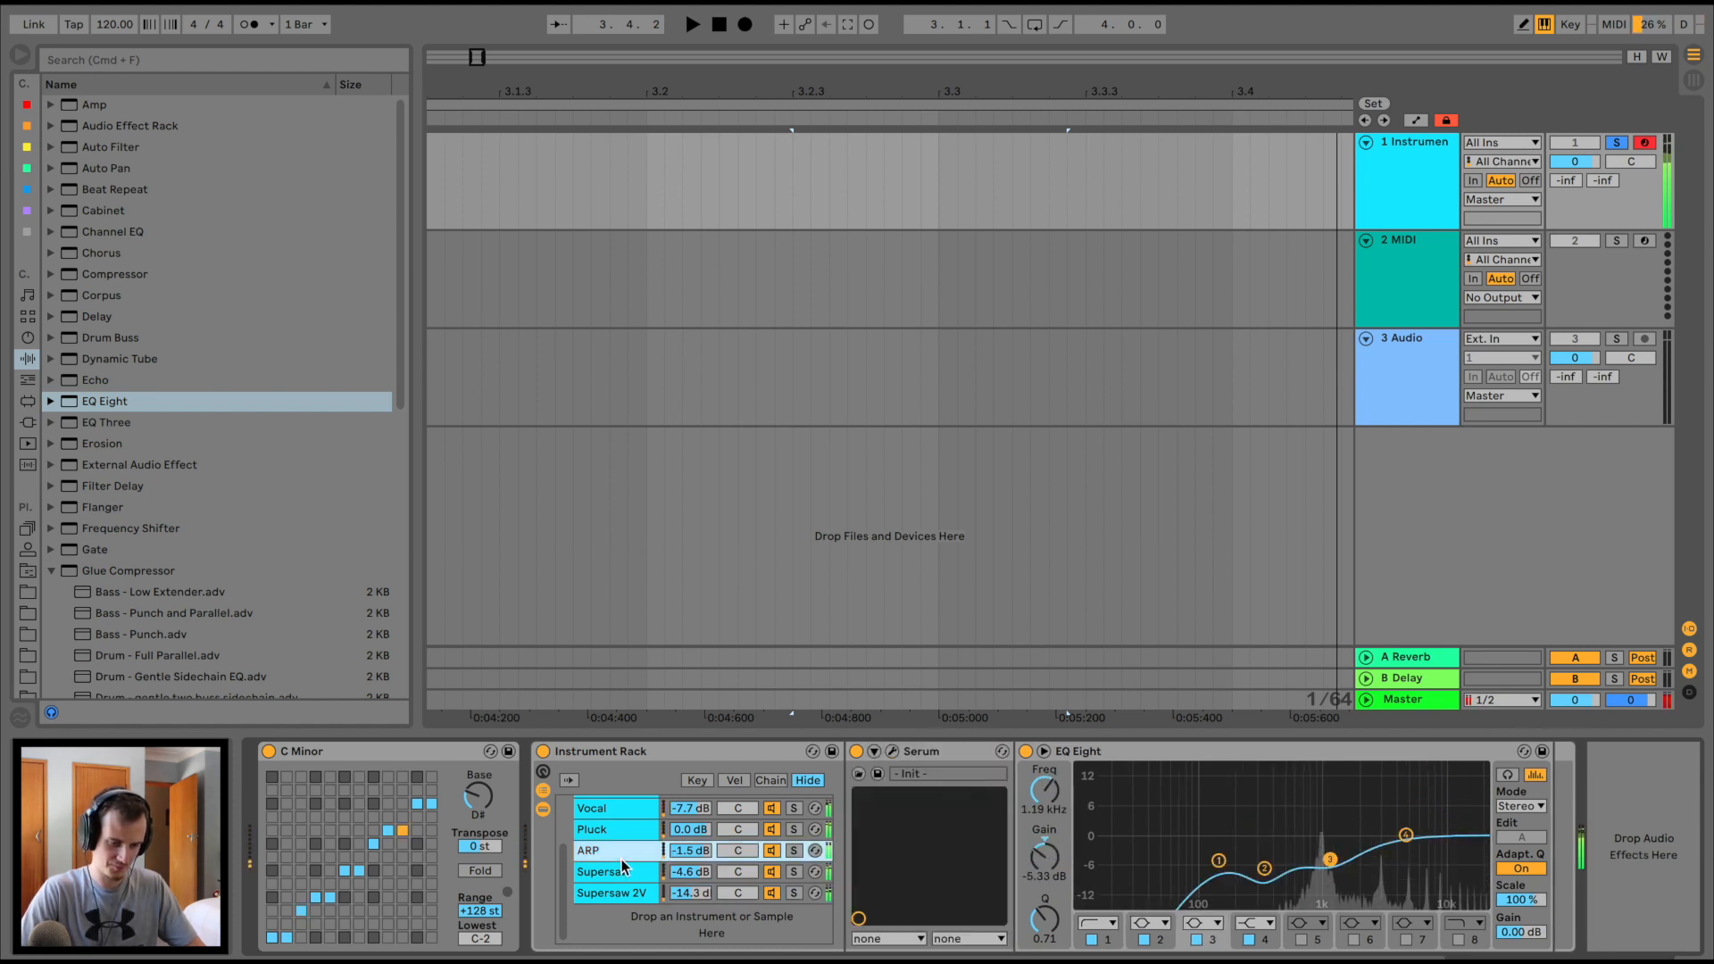
drag(1218, 860, 1250, 870)
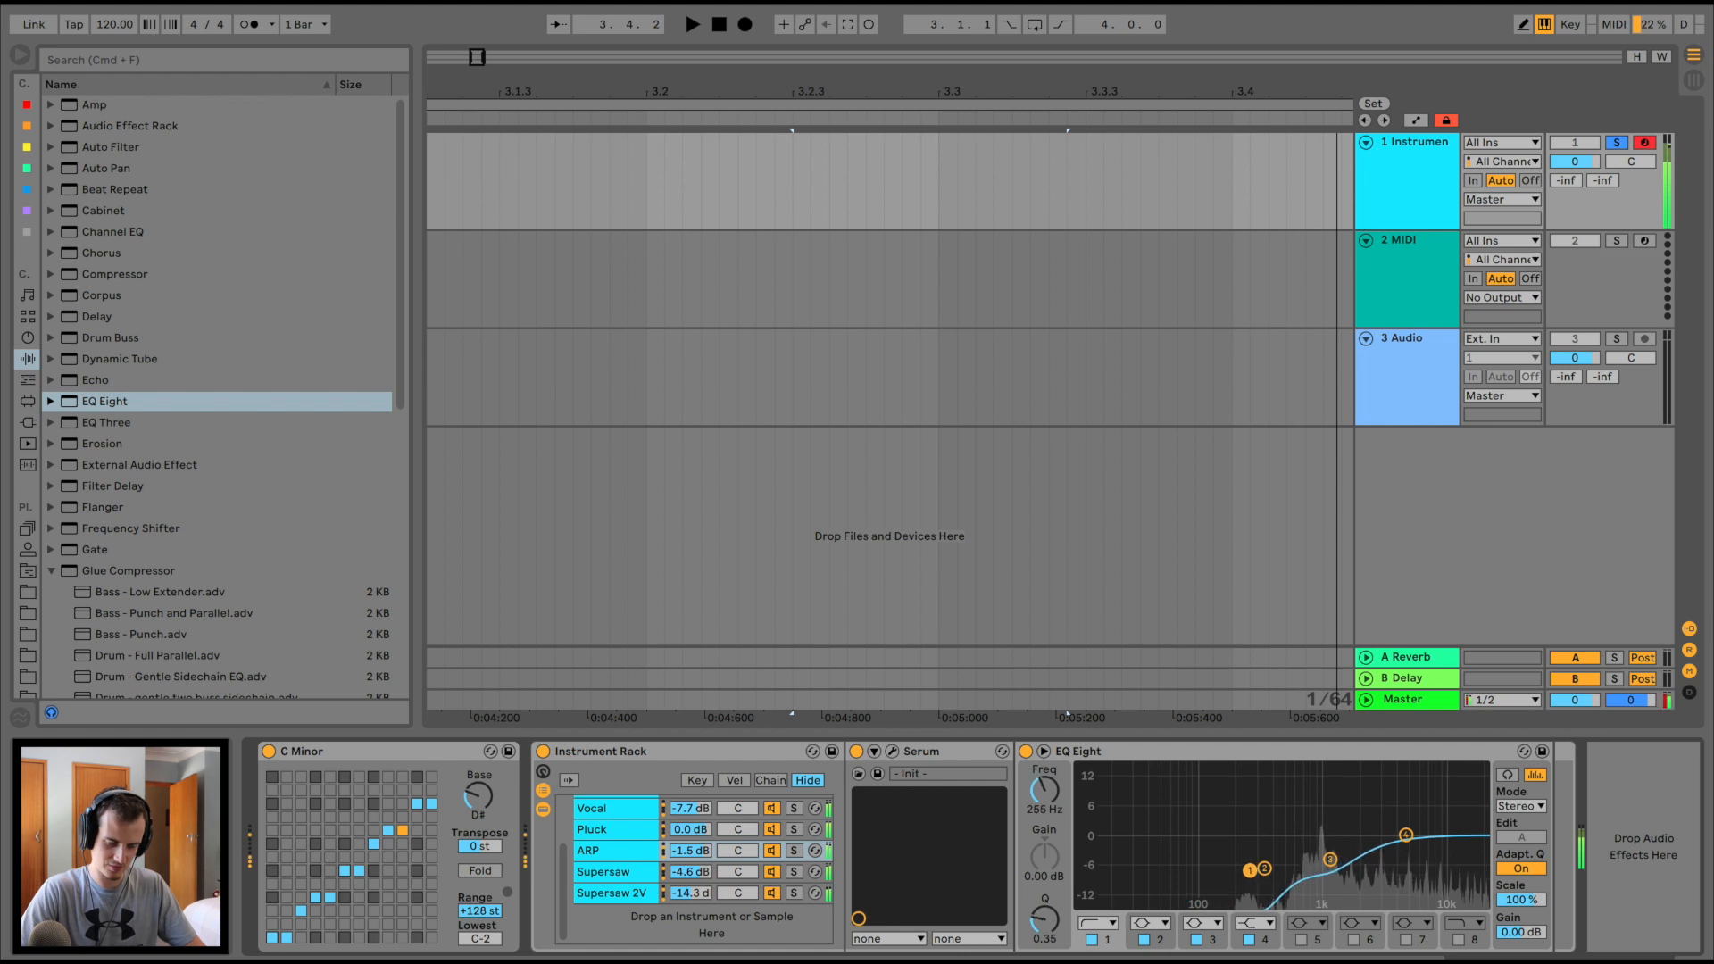
click(626, 852)
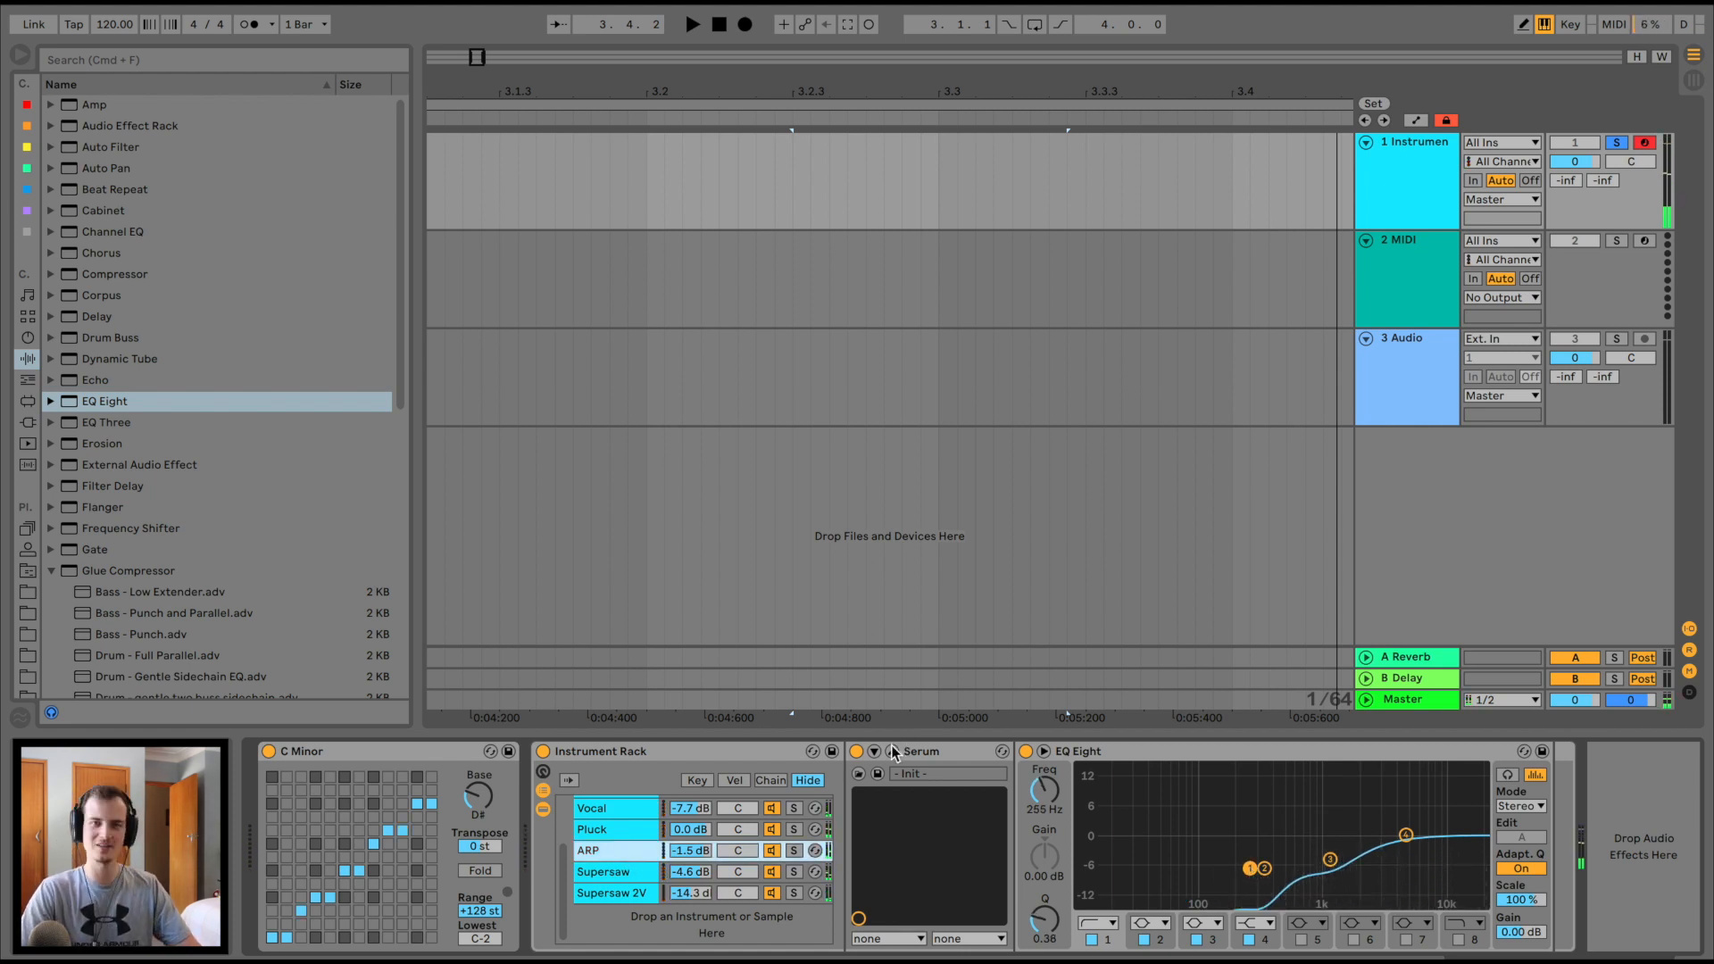
Set Oscillator A's octave to -2 in the ARP chain's Serum and close the plug-in window
click(892, 752)
drag(682, 211, 714, 177)
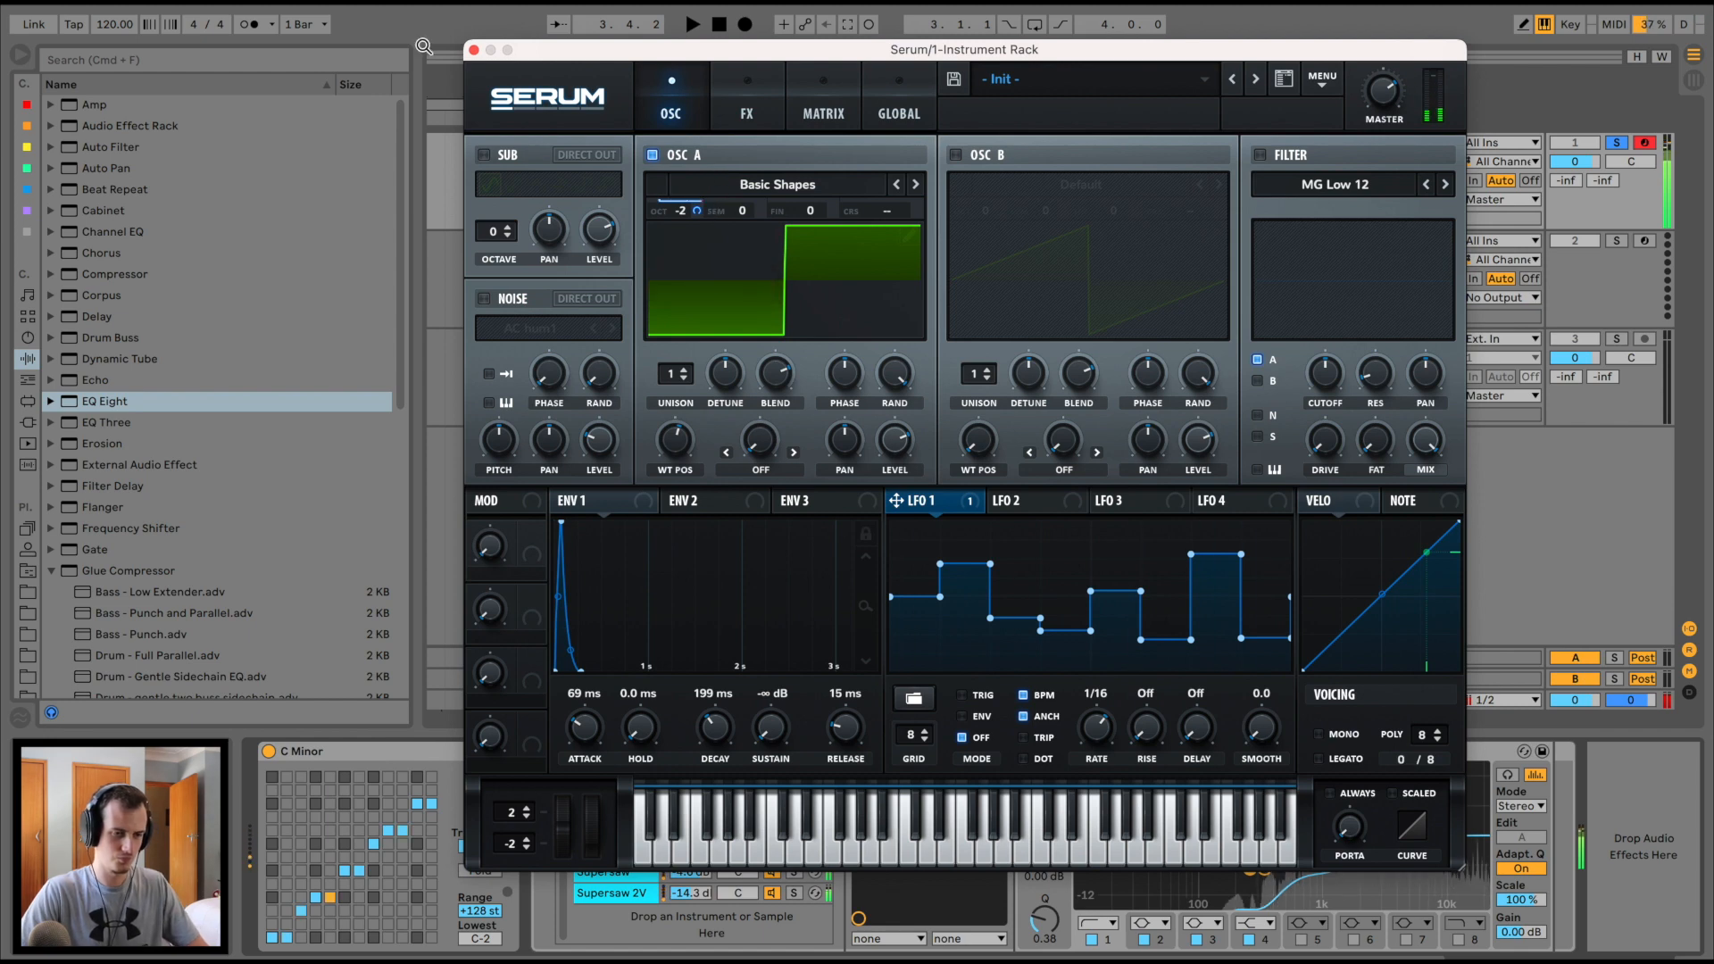
click(475, 50)
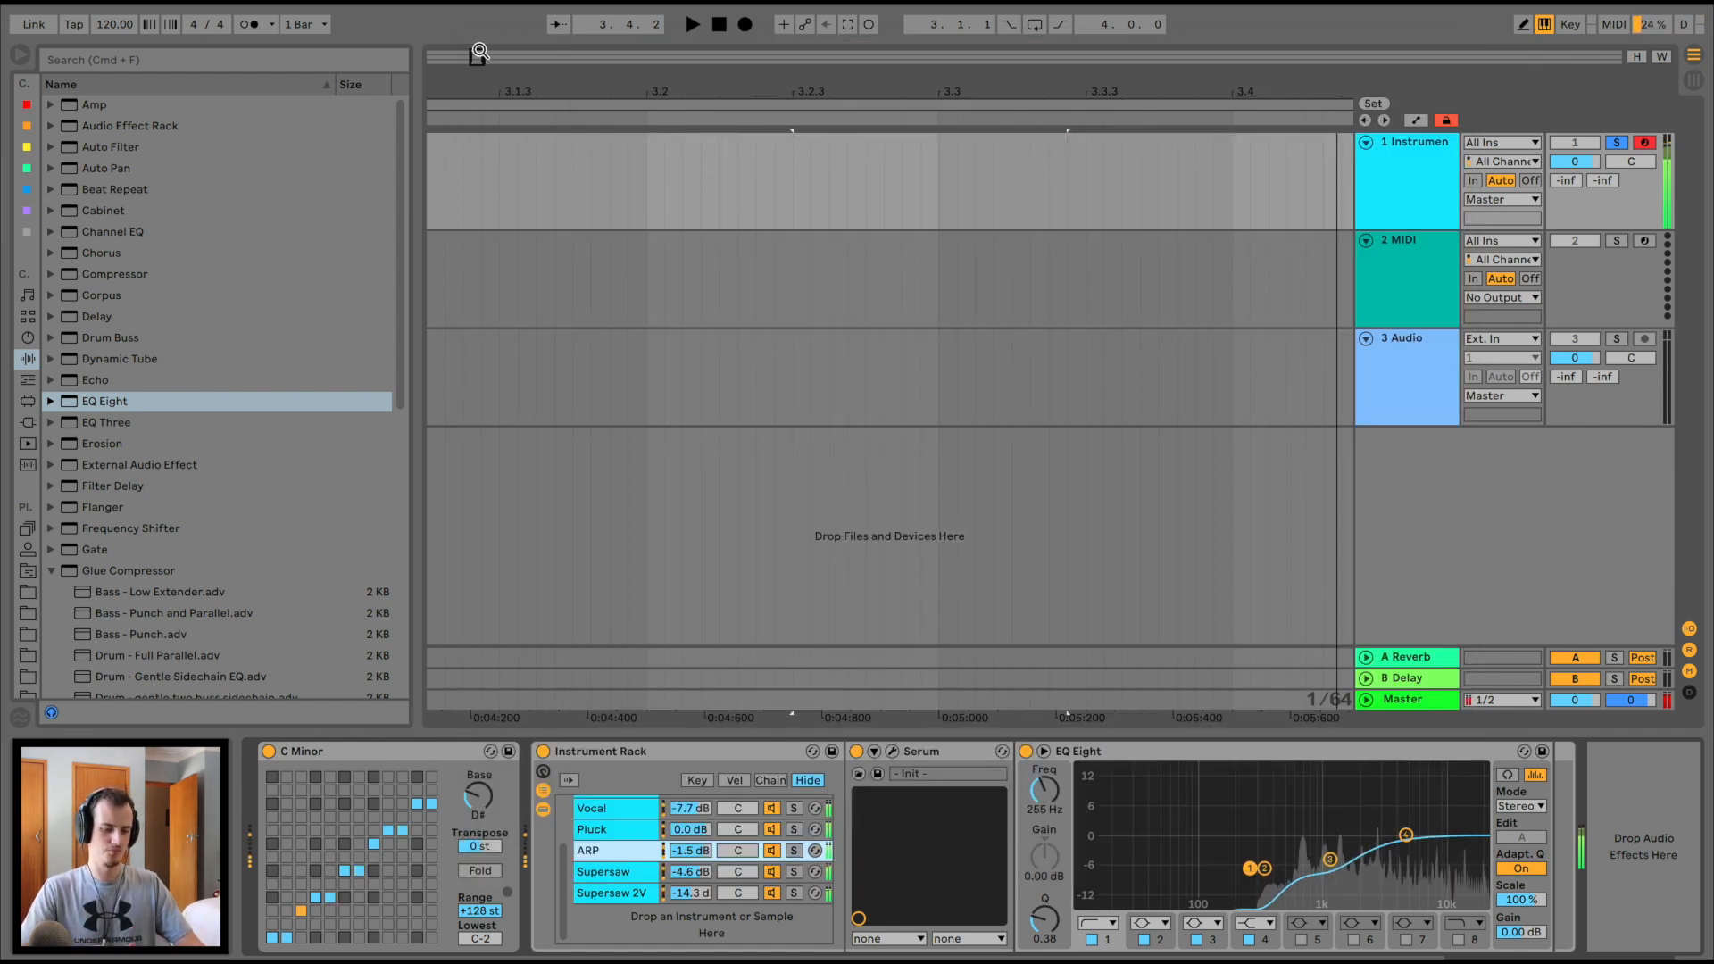
Raise the Bass chain's volume to -4.0 dB and add the OTT preset after the Instrument Rack
click(613, 753)
drag(564, 846, 562, 910)
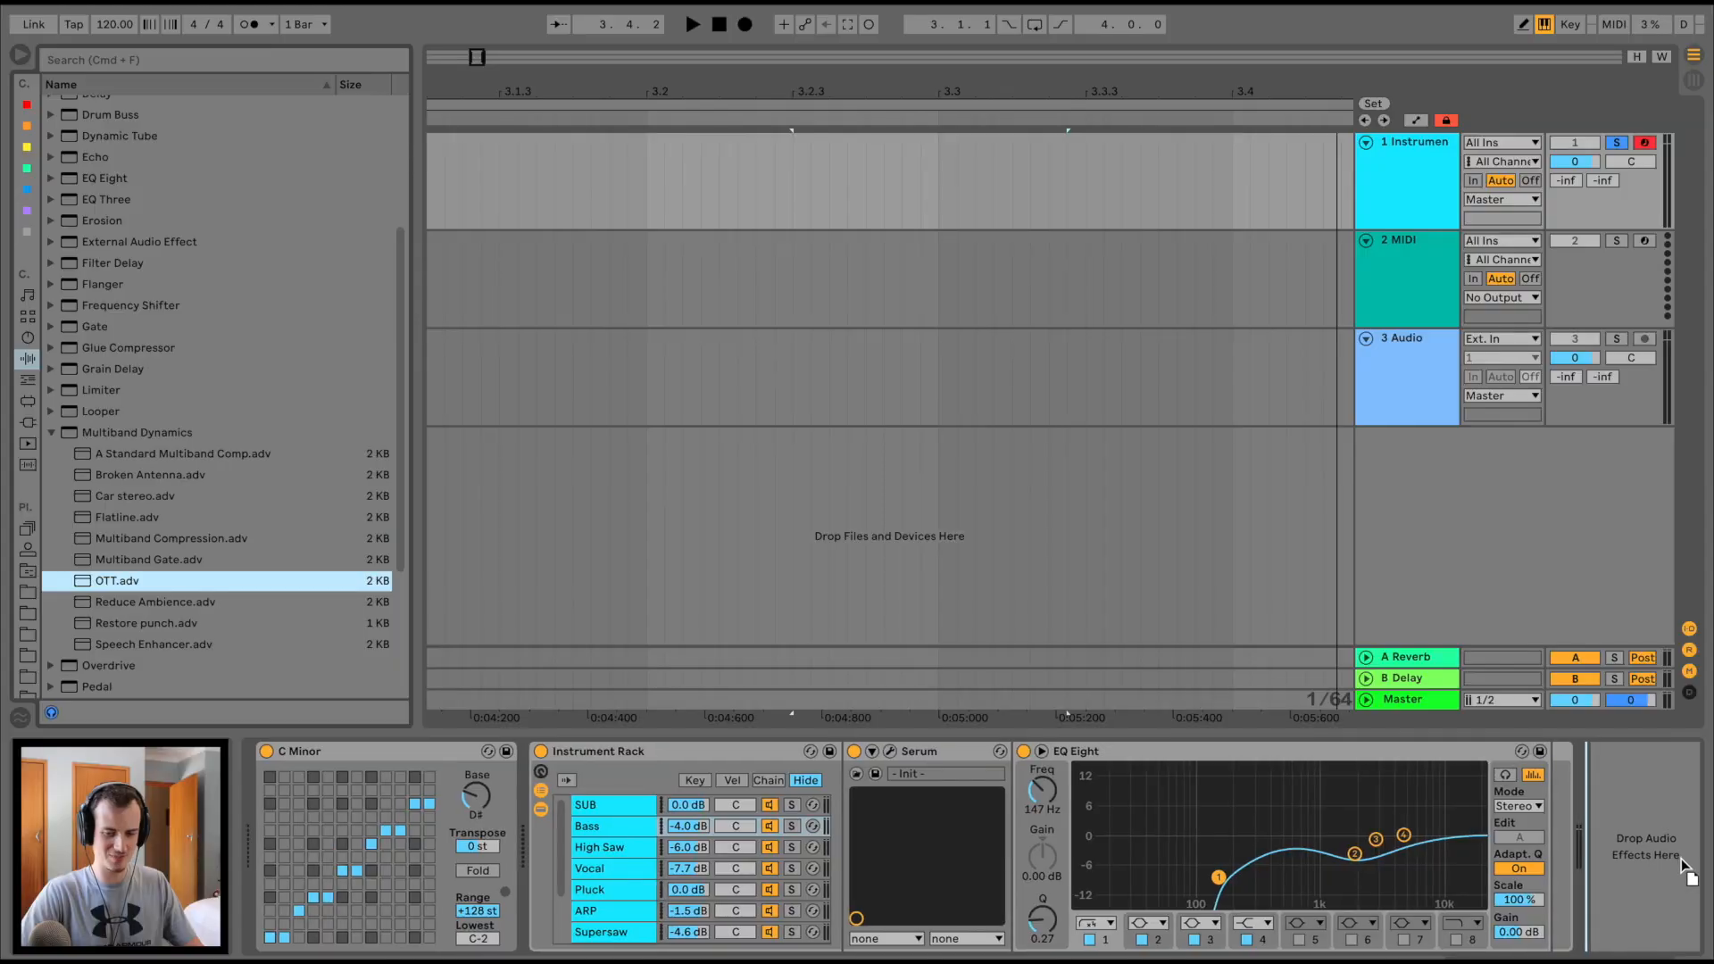
drag(1662, 861, 1662, 862)
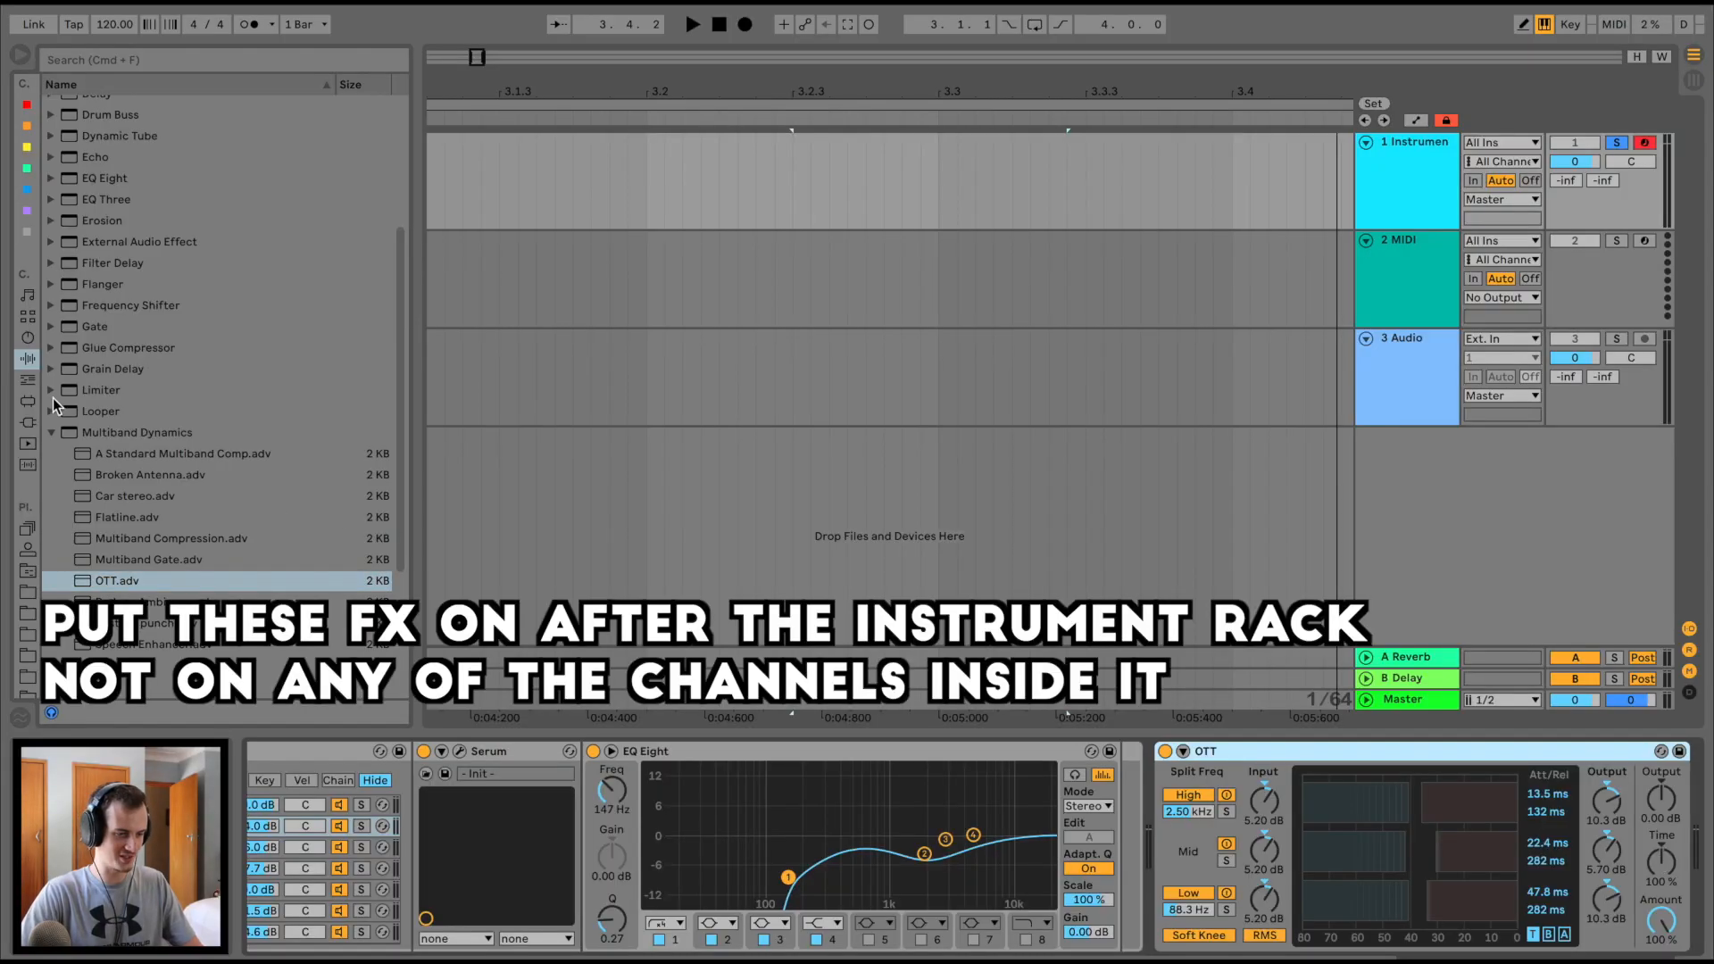
Add a Saturator with 14.9 dB Drive after OTT and lower OTT's Amount to 22%
click(52, 433)
drag(105, 587, 1652, 815)
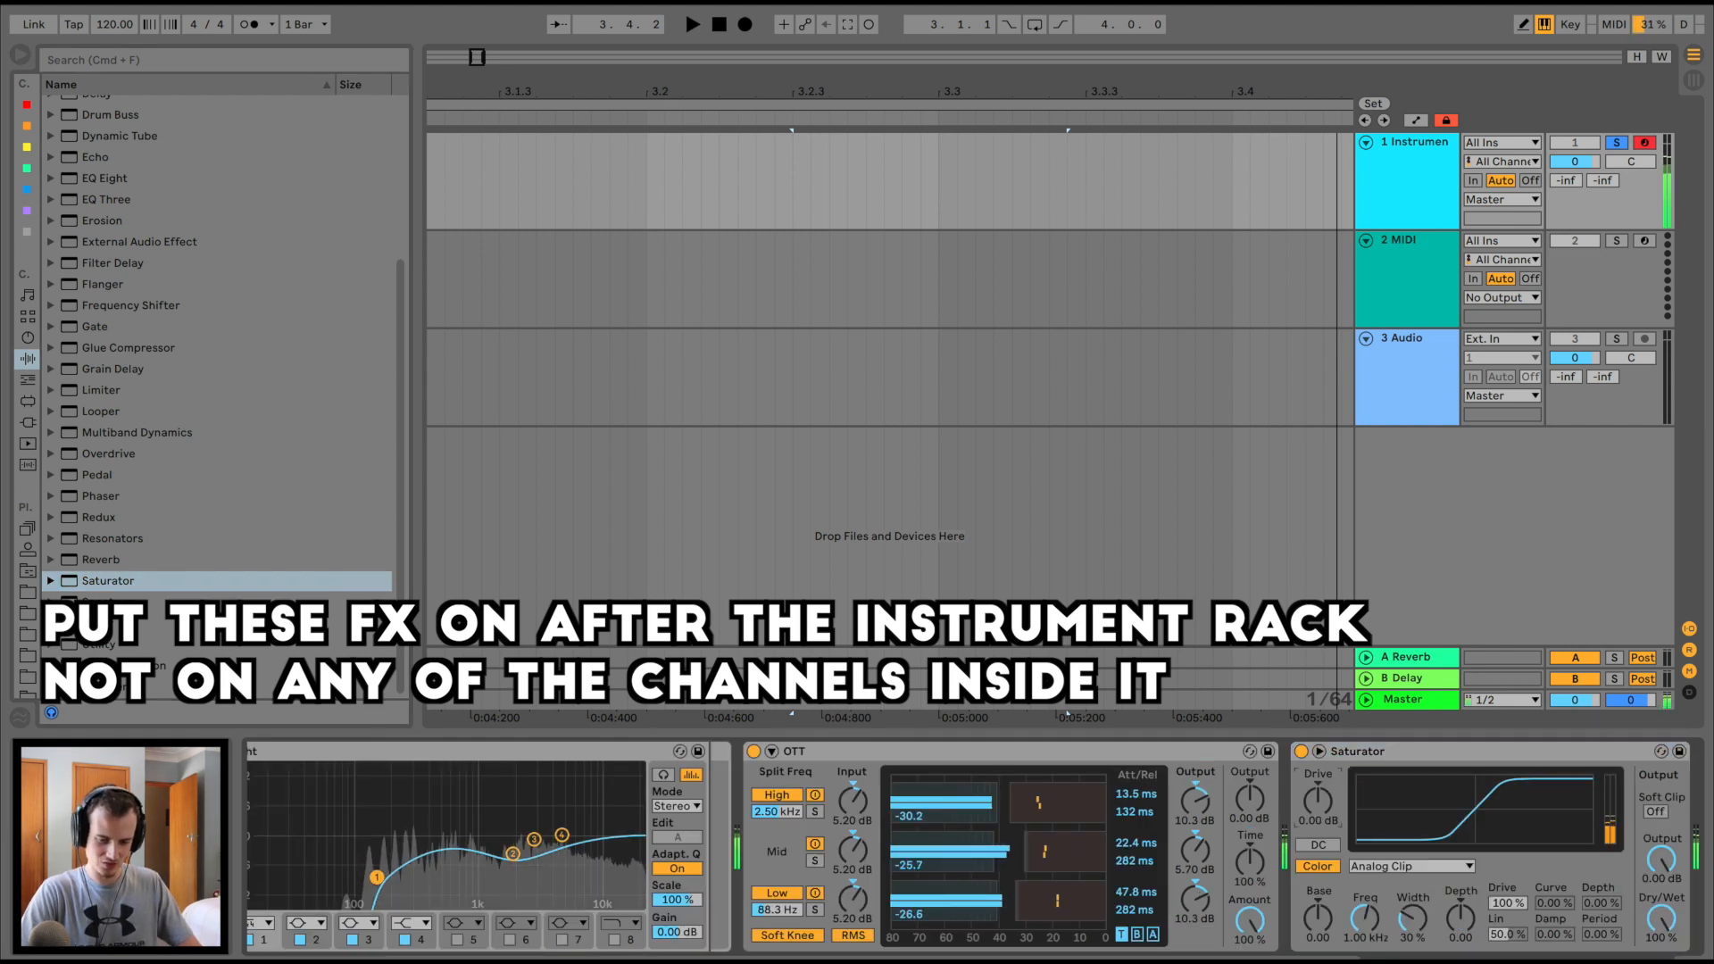
drag(1317, 814, 1317, 768)
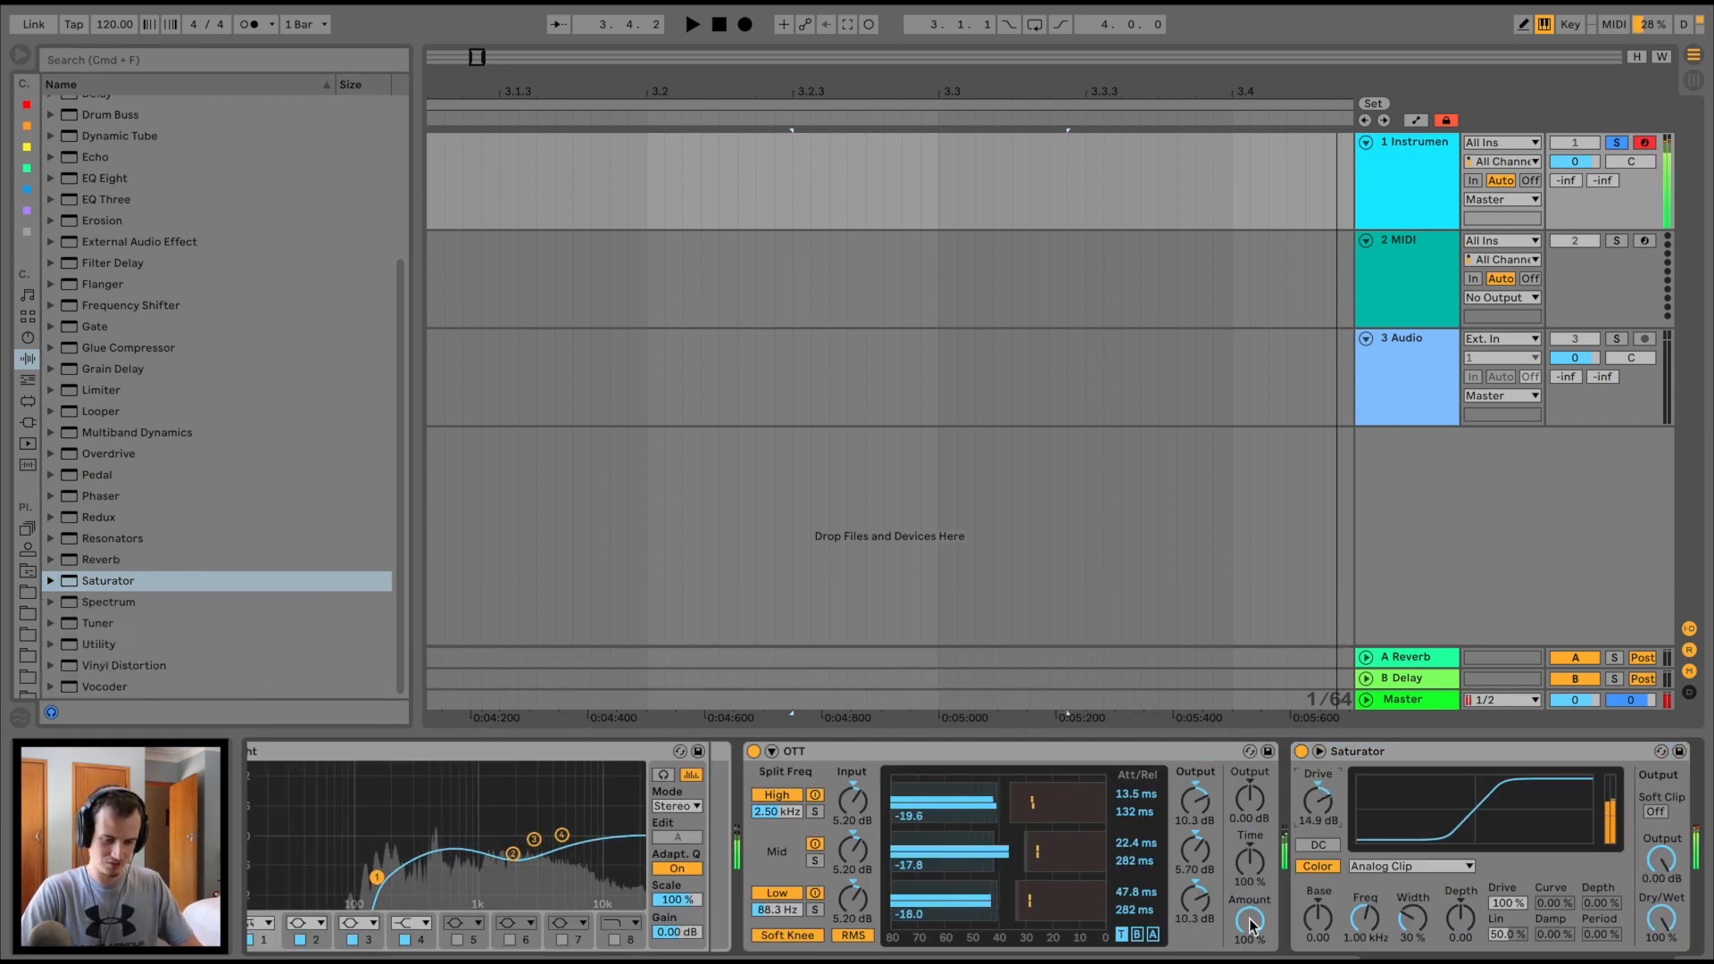
mouse_move(1248, 921)
mouse_down()
mouse_move(1248, 963)
mouse_move(1249, 948)
mouse_up()
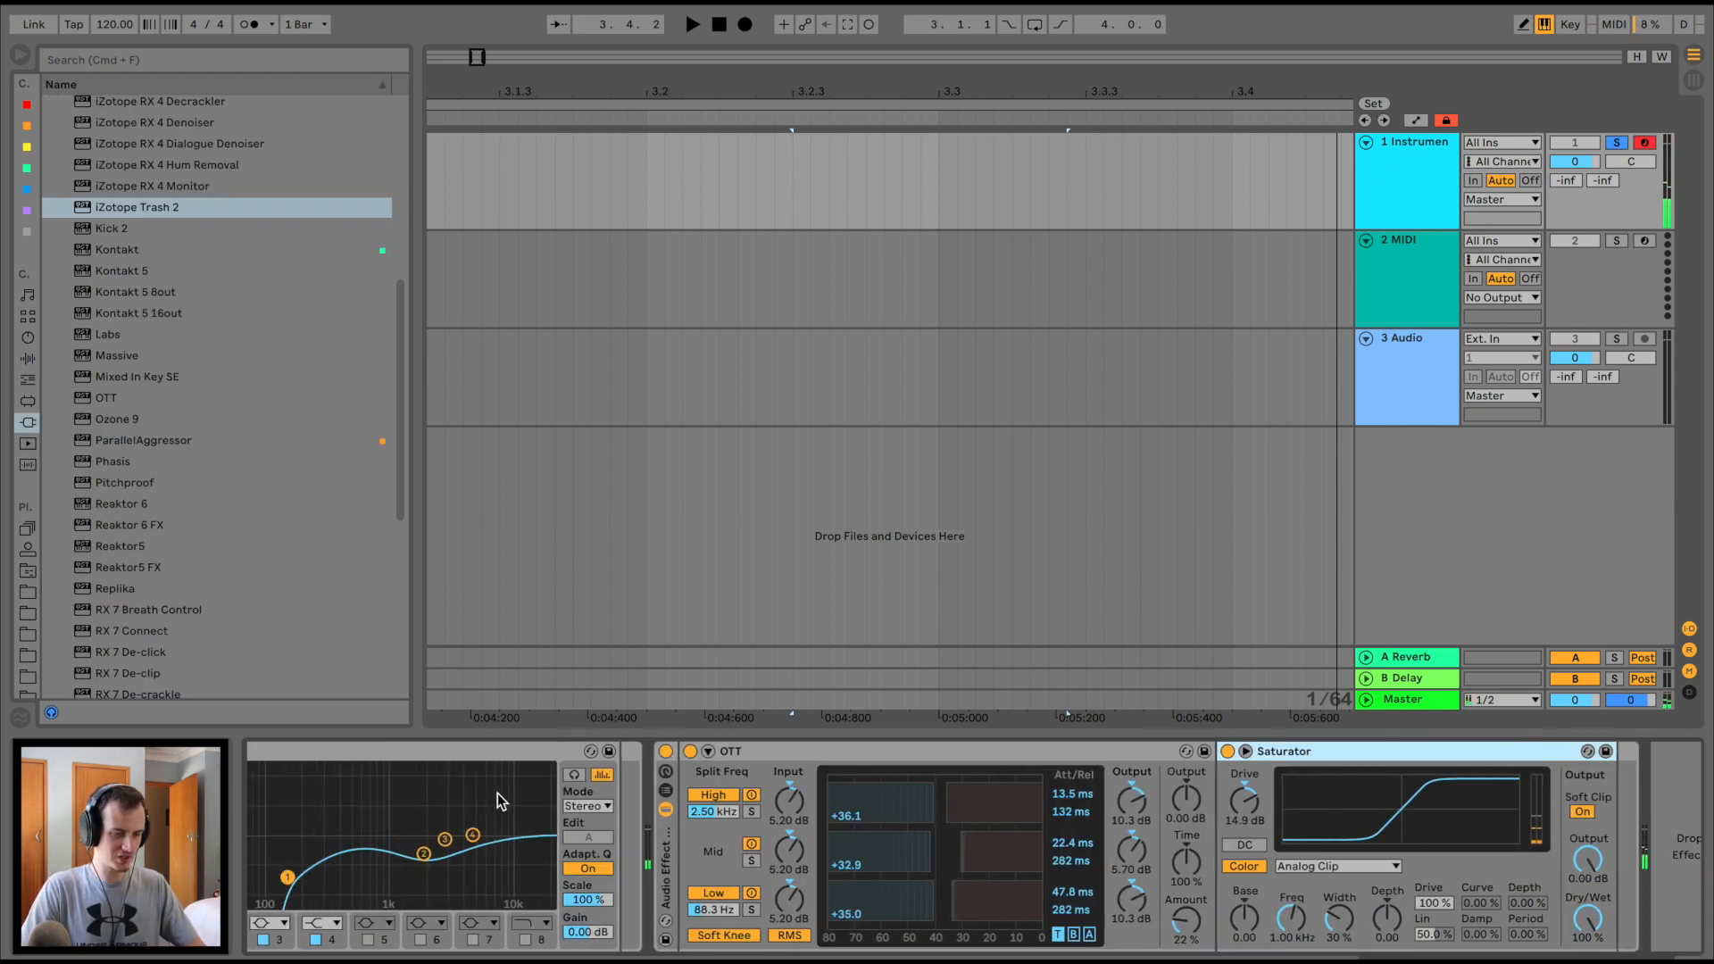
scroll(496, 792, left, 4)
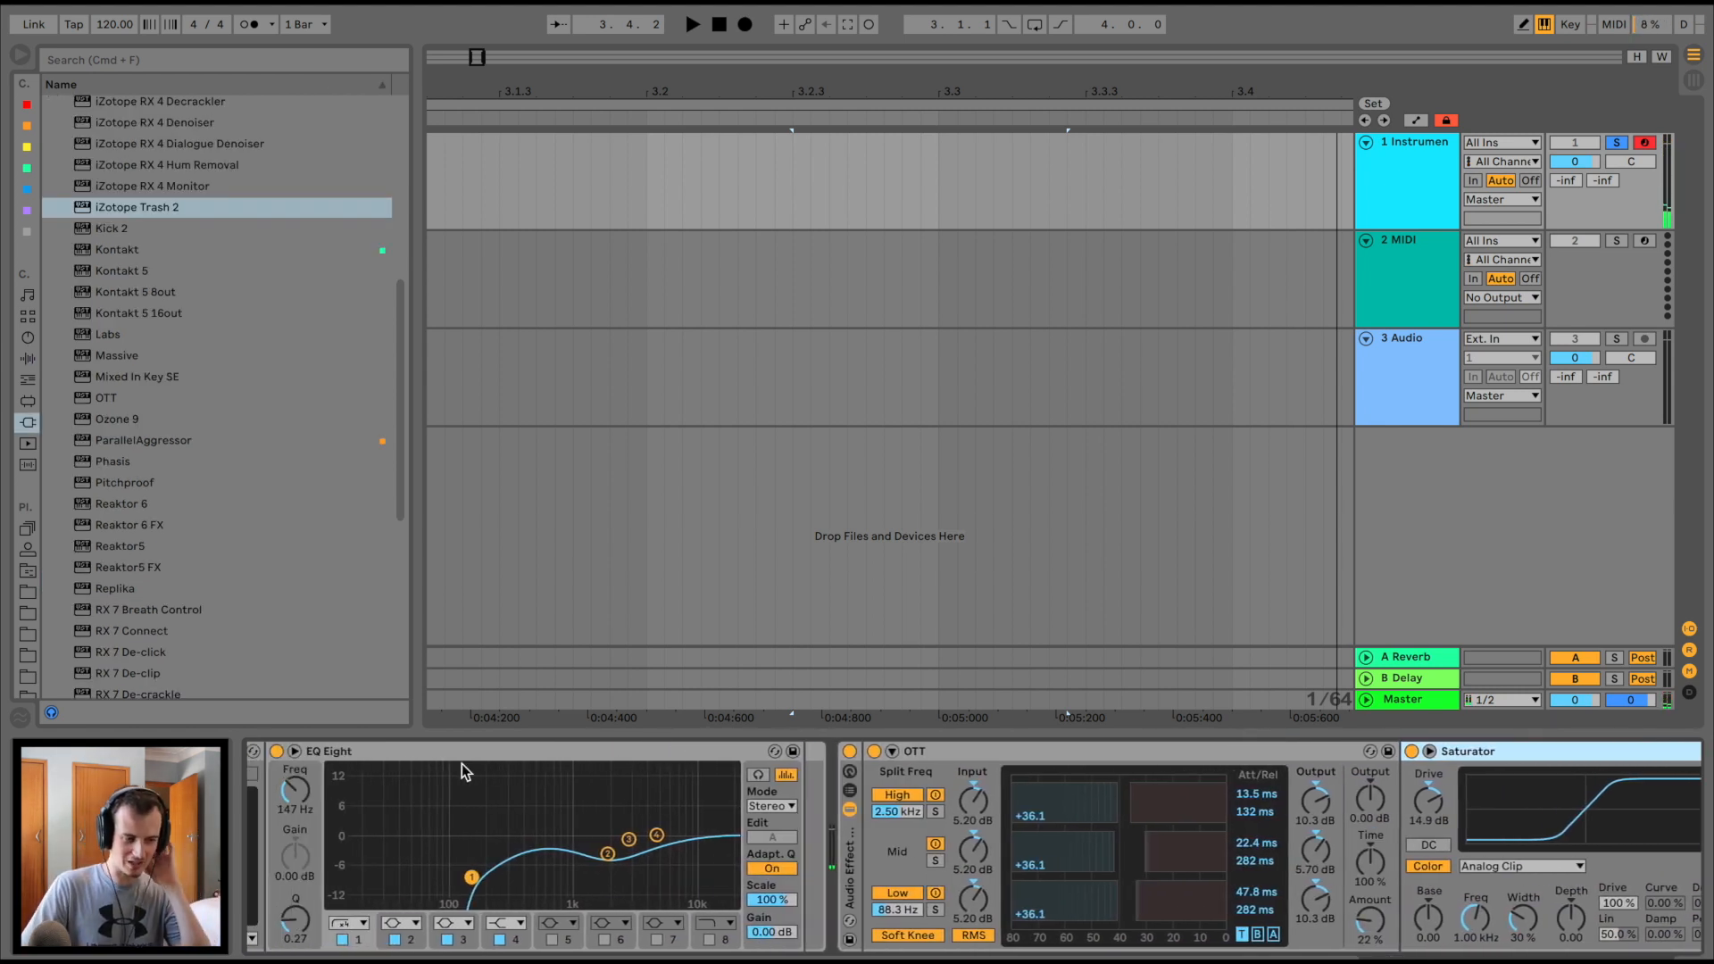
Add Delay, Resonators and Reverb audio effects in that order between the Instrument Rack and OTT
click(28, 357)
scroll(158, 341, up, 10)
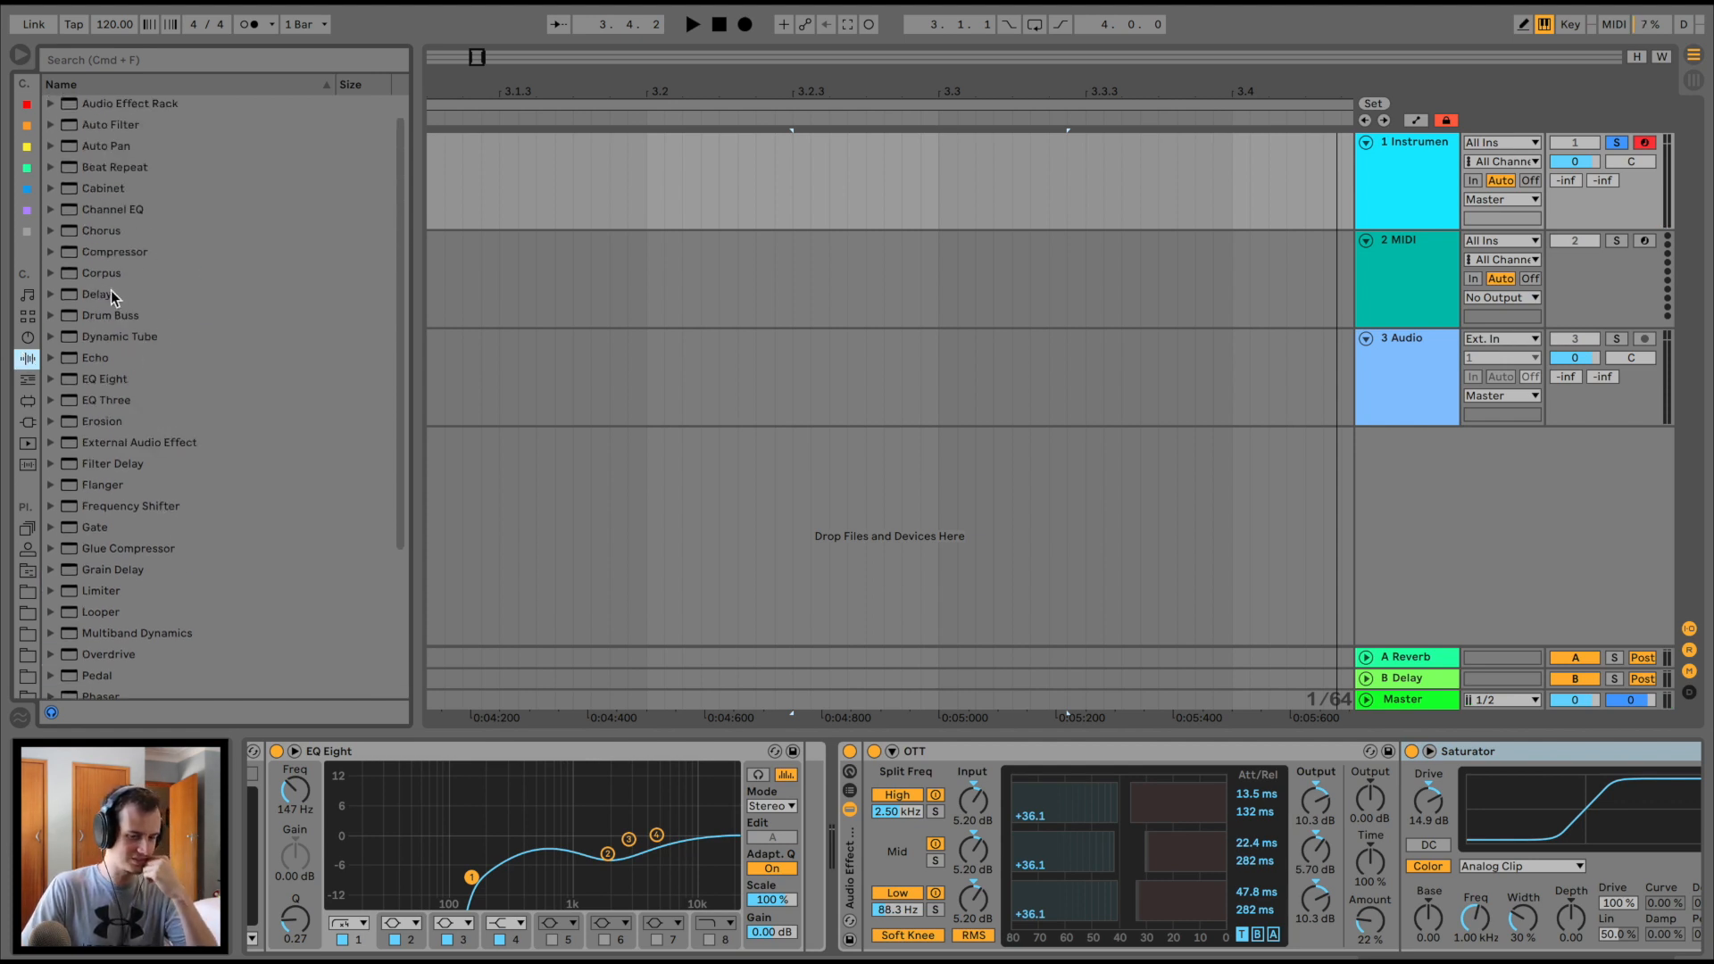
click(97, 295)
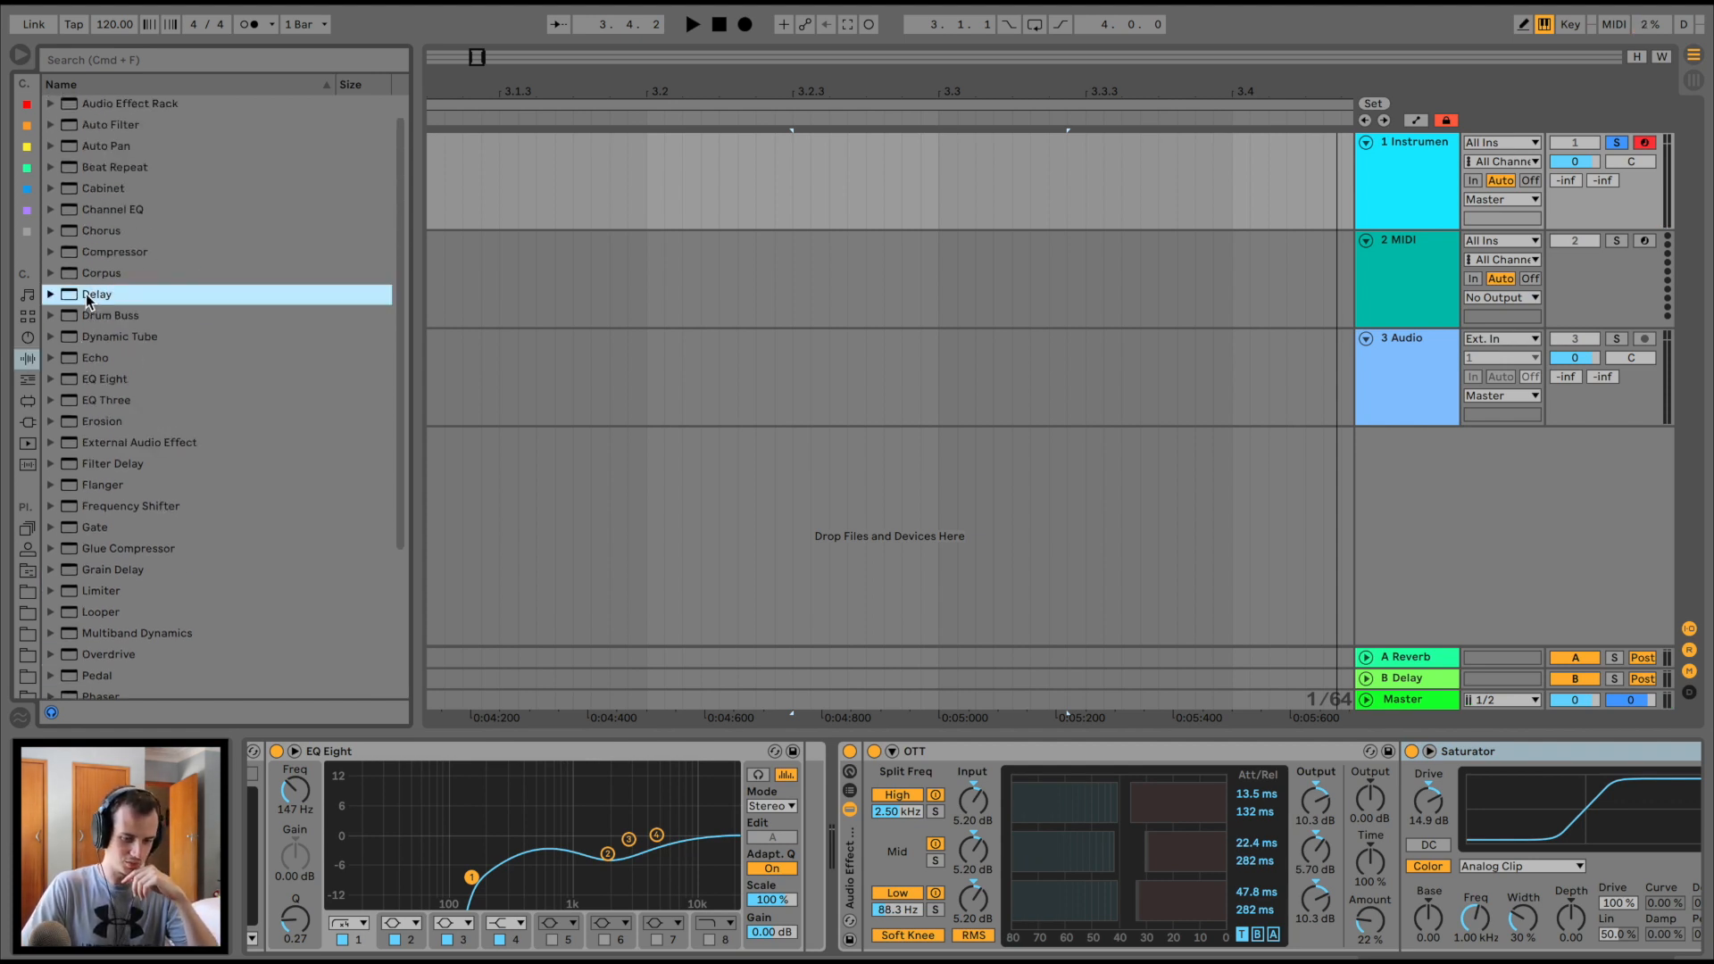
drag(86, 293, 839, 843)
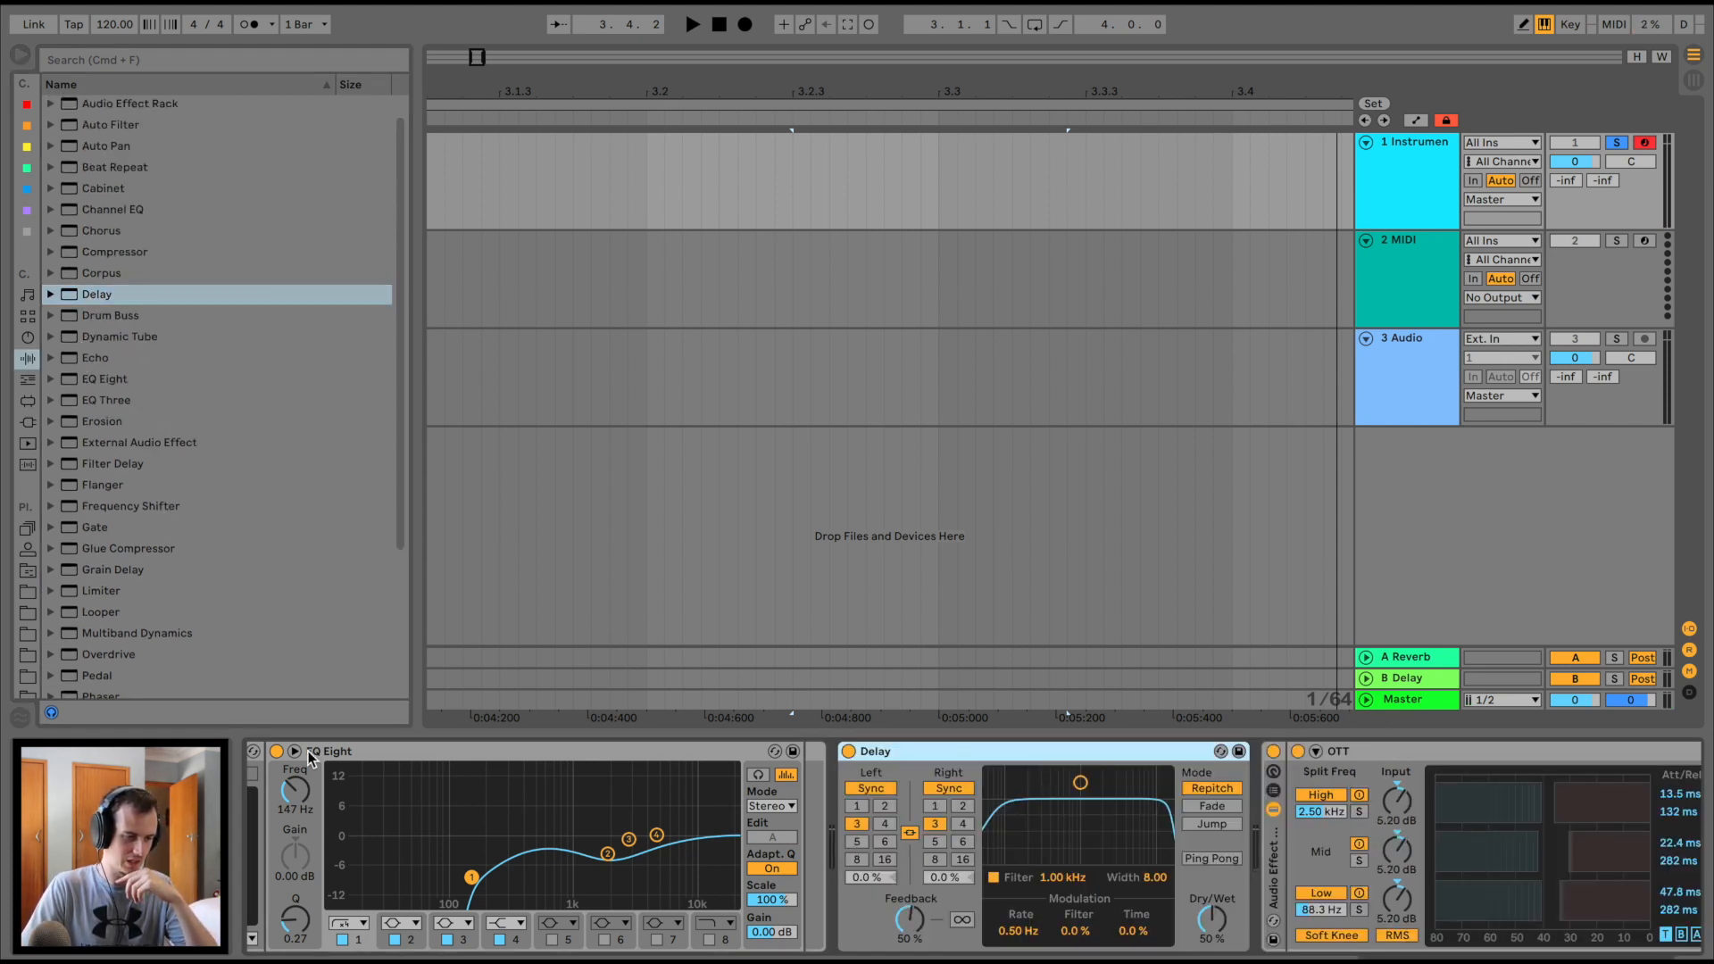
scroll(137, 653, down, 5)
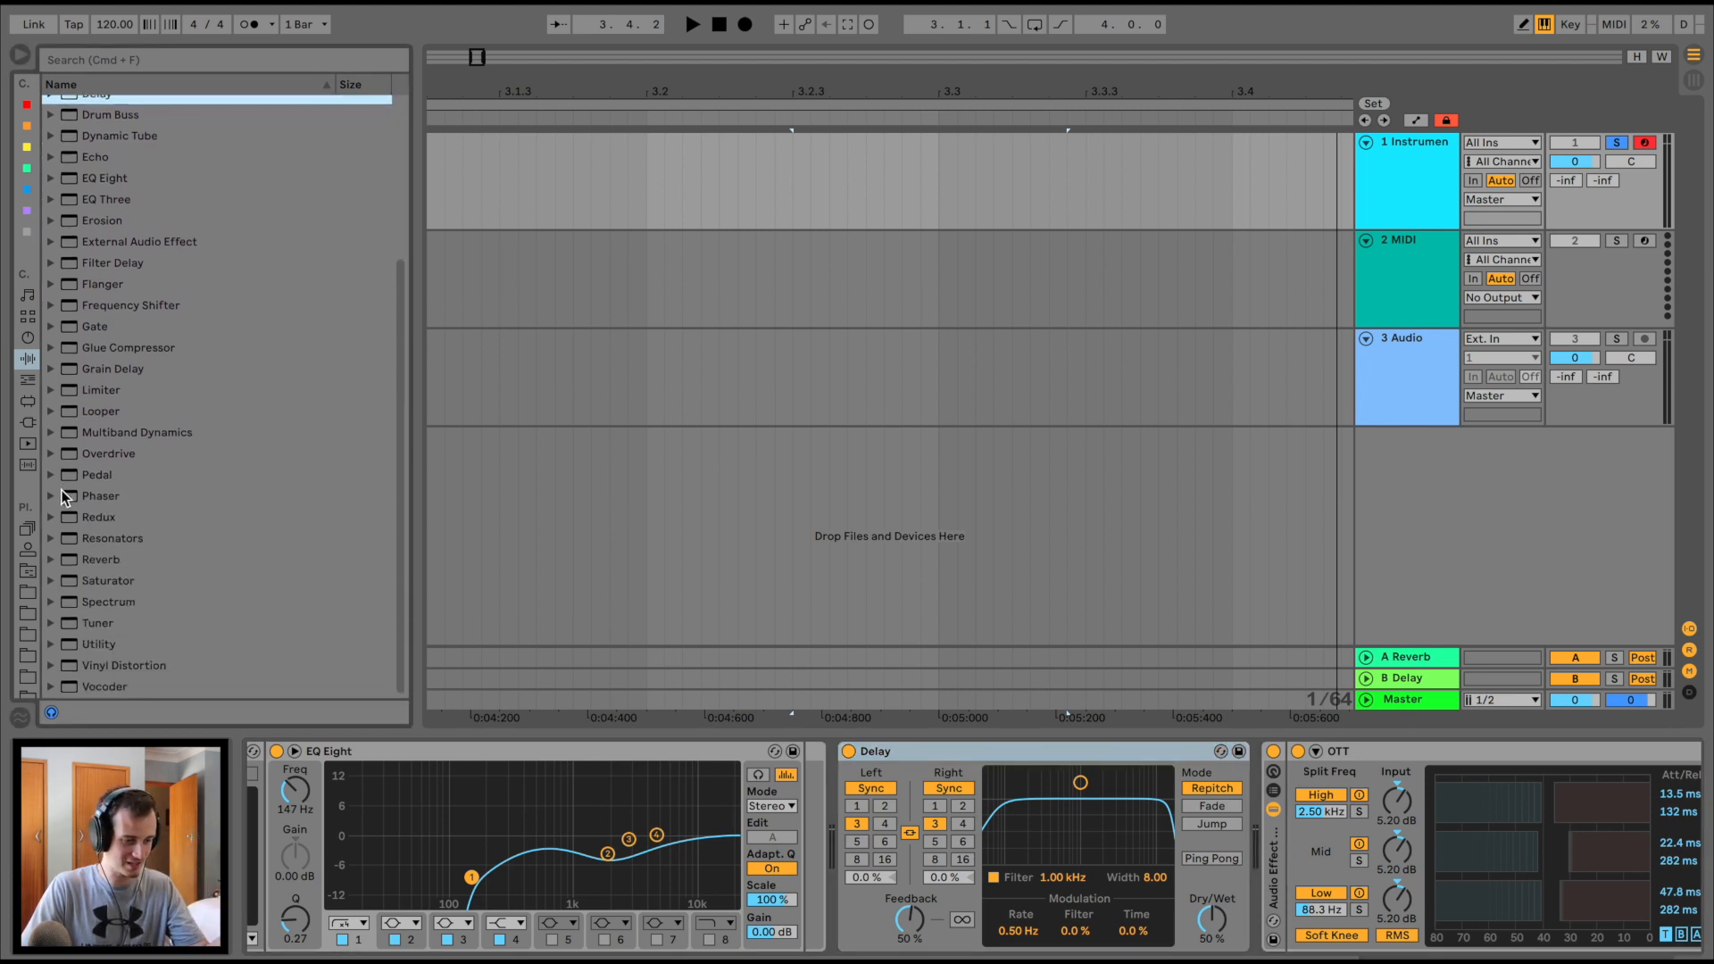
drag(80, 539, 1244, 839)
drag(107, 567, 745, 839)
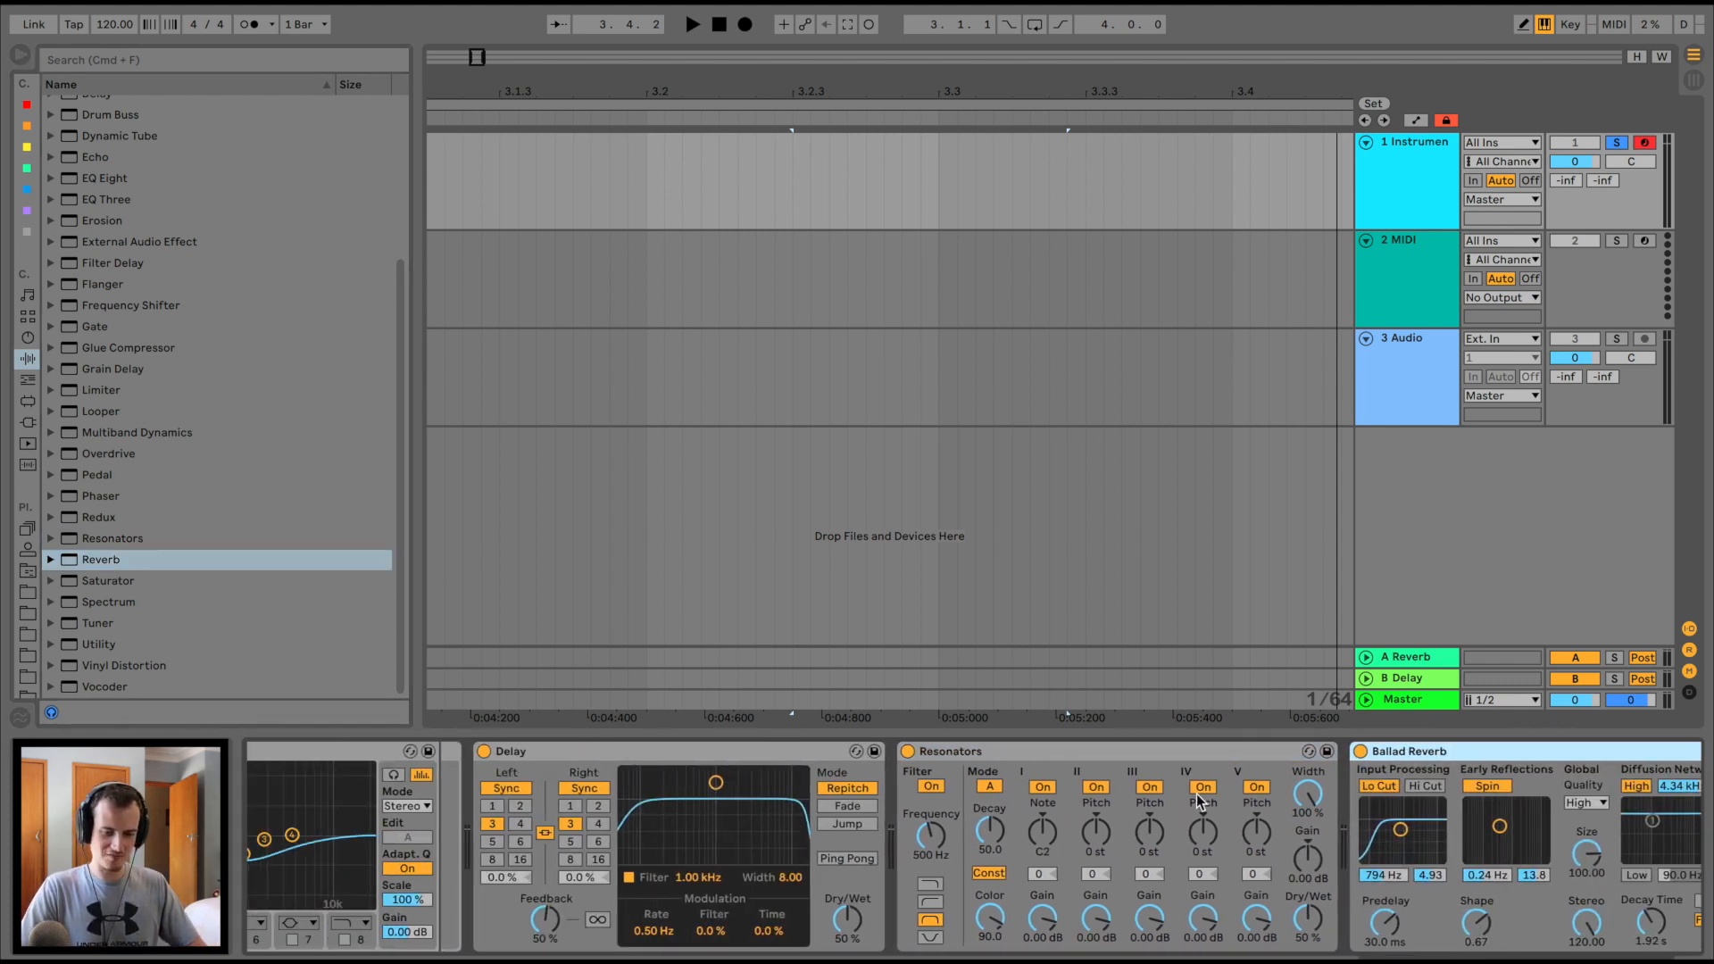
Collapse the Reverb and Resonators devices and switch both of them off
double_click(1383, 752)
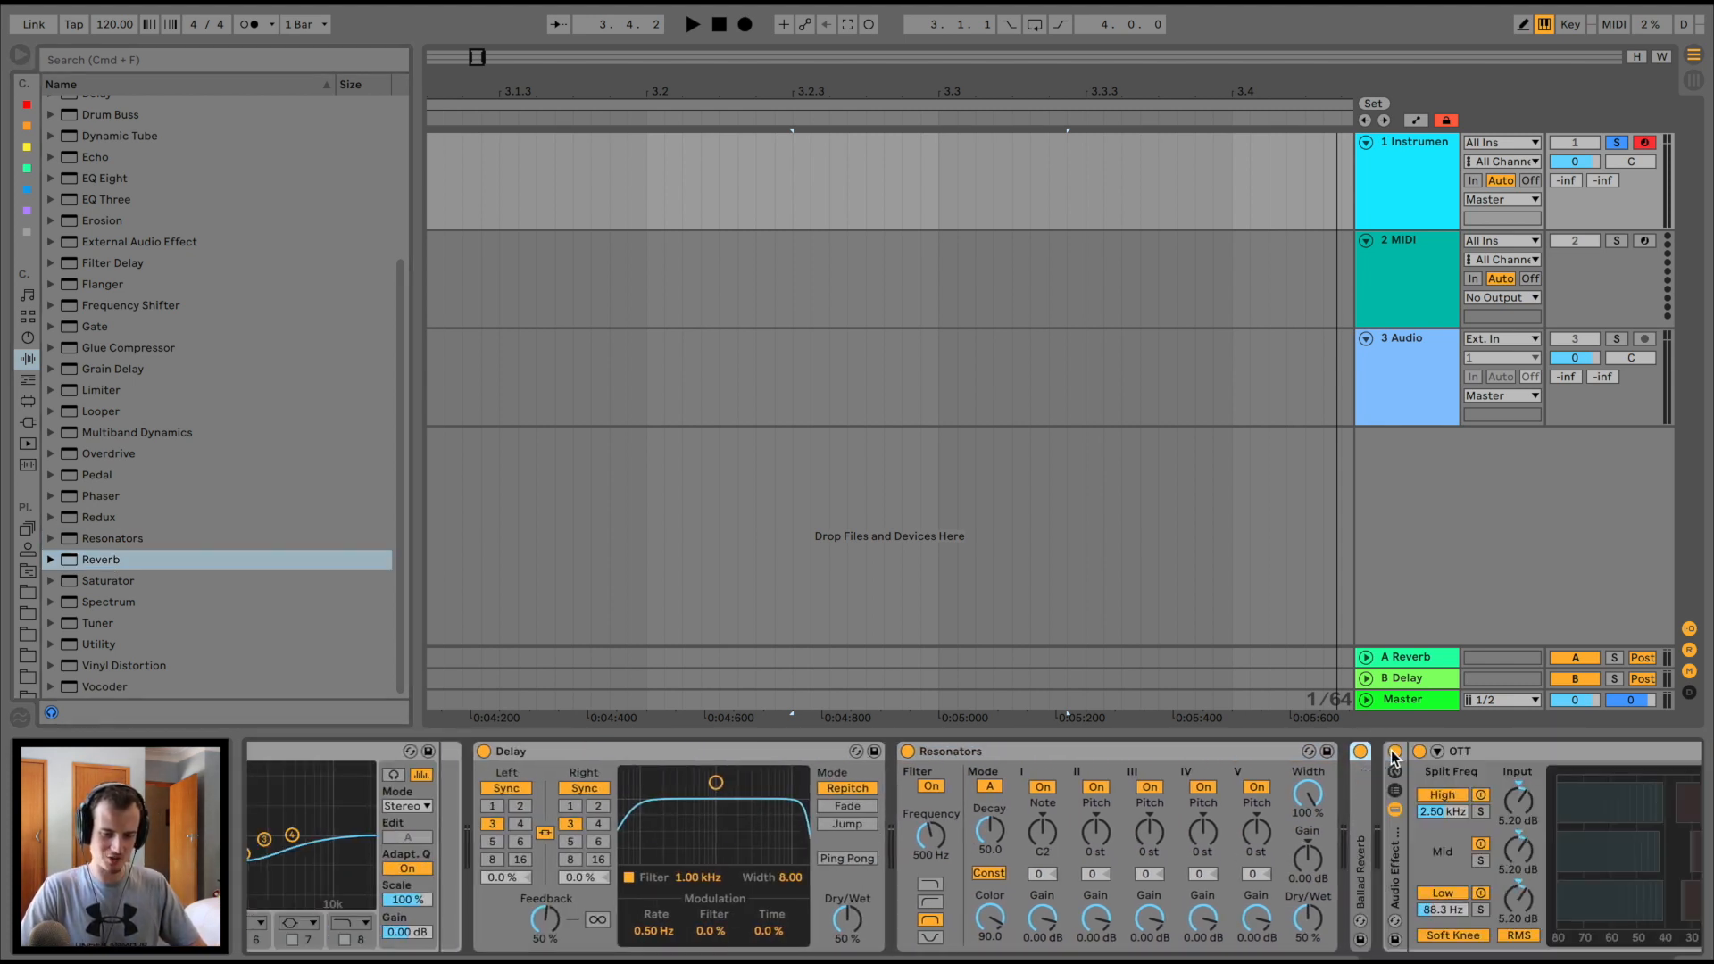
double_click(1027, 750)
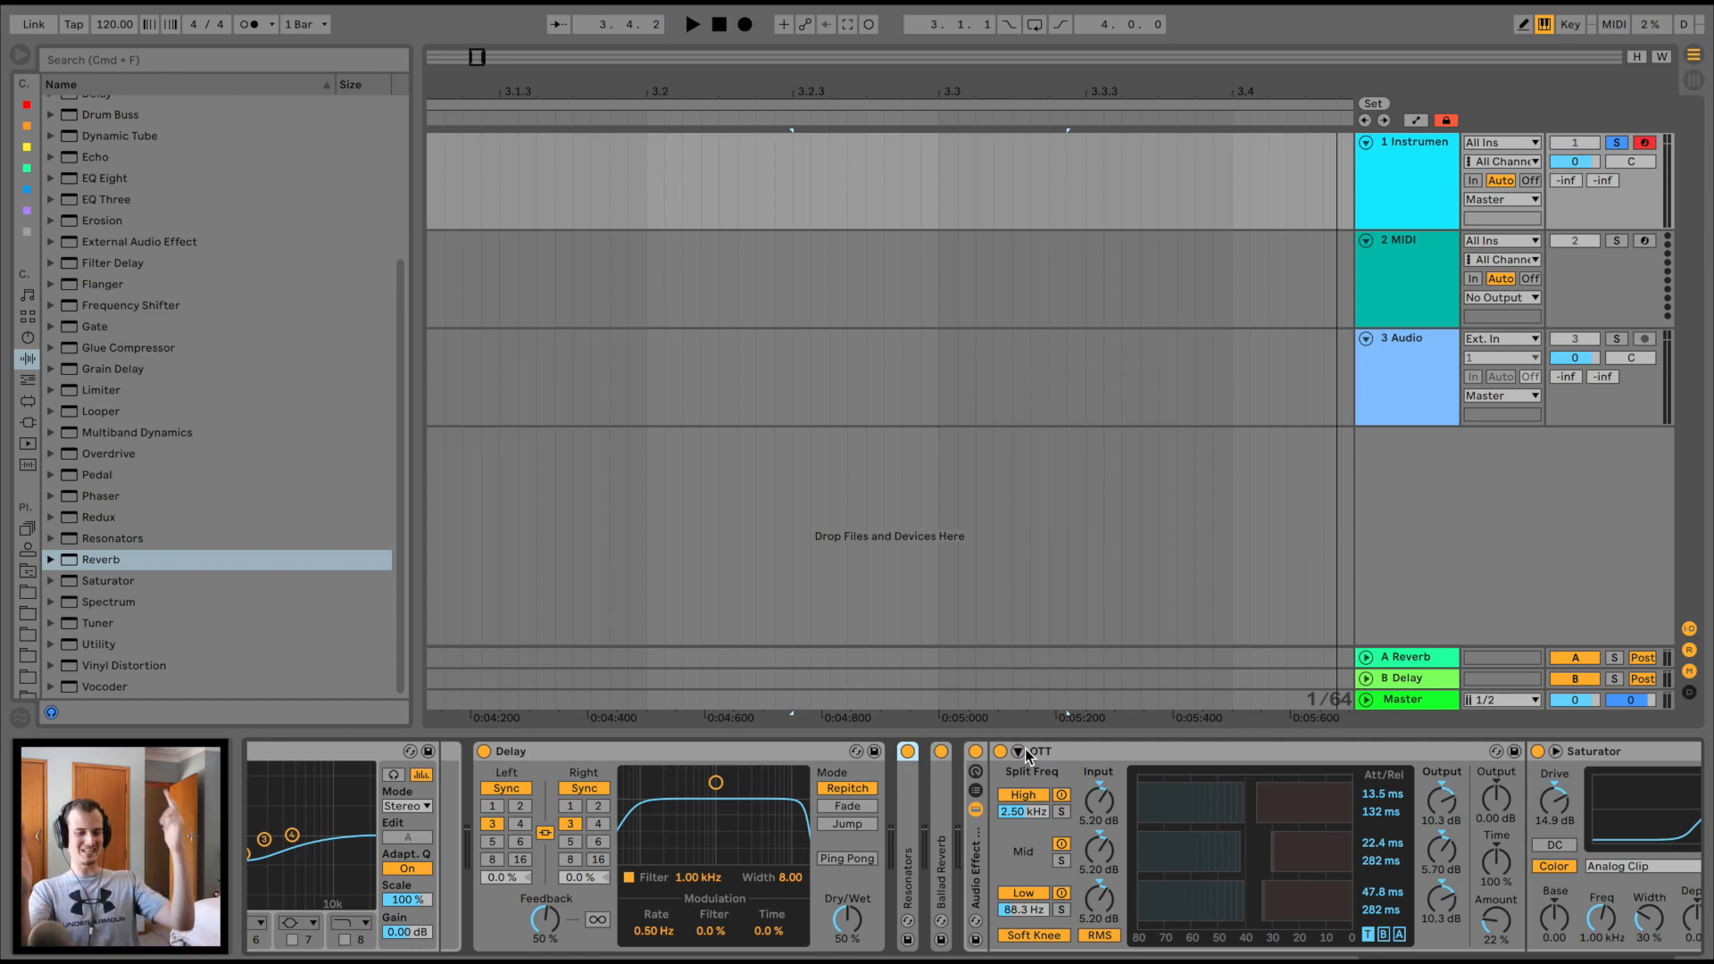
click(906, 751)
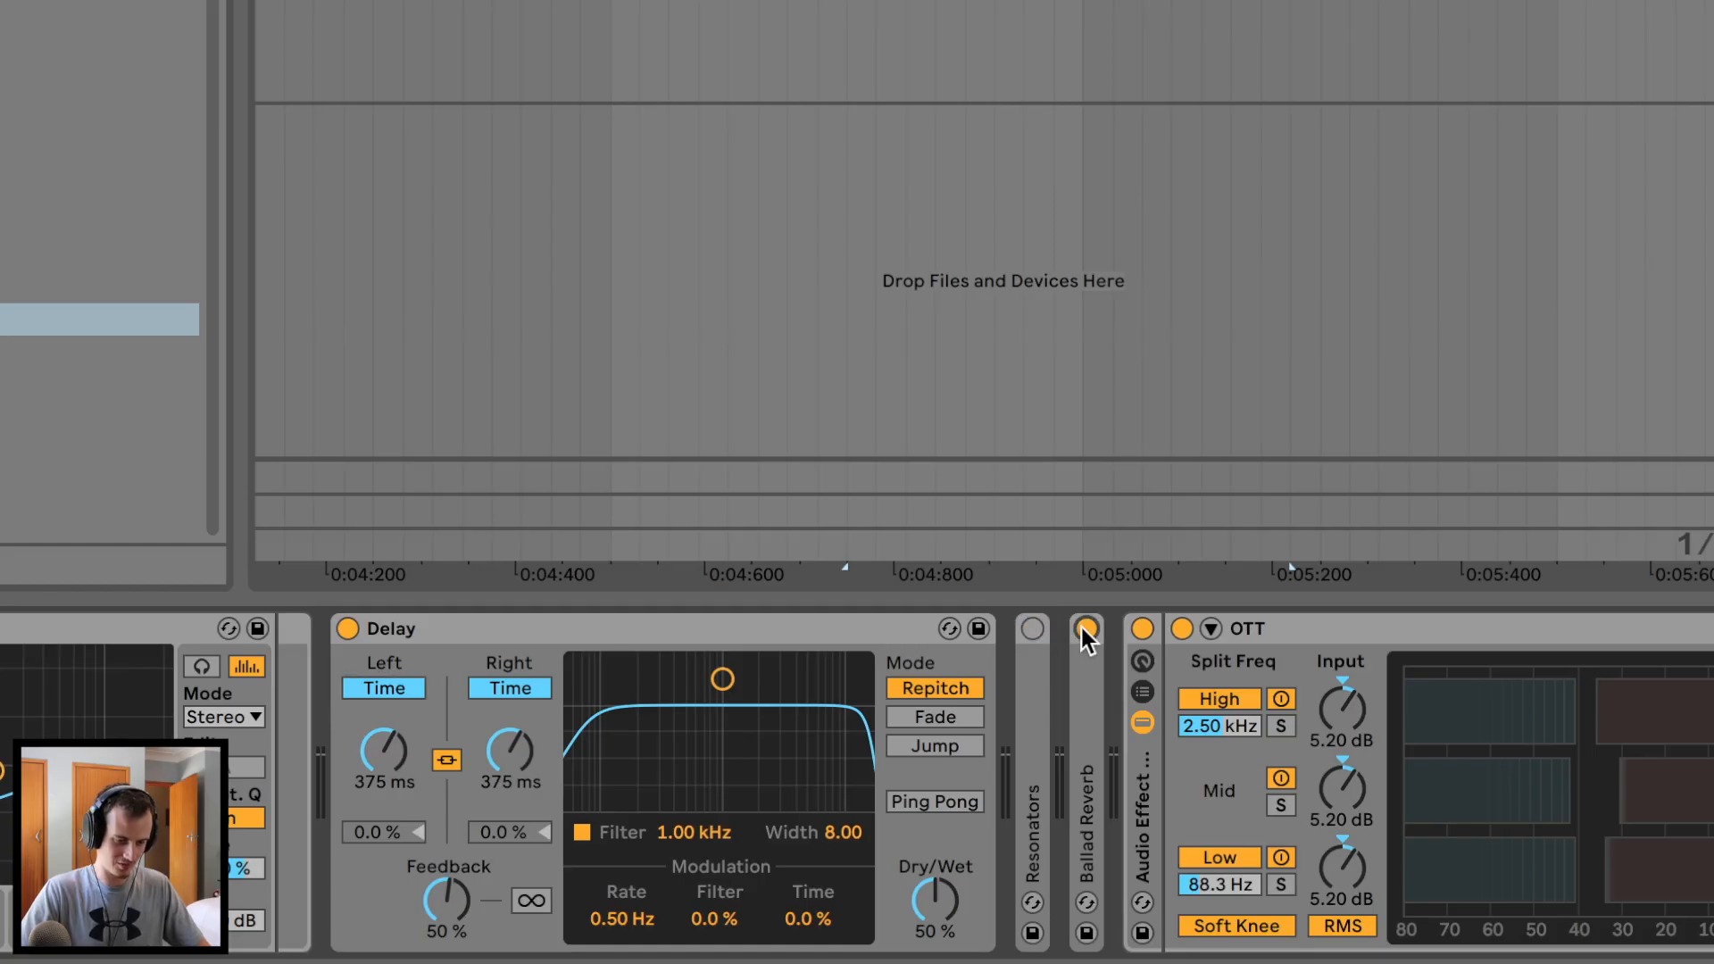
Set Delay to an unsynced 10.5 ms ping-pong with its filter at 448 Hz, width 0.84, and Dry/Wet at 21%
key(space)
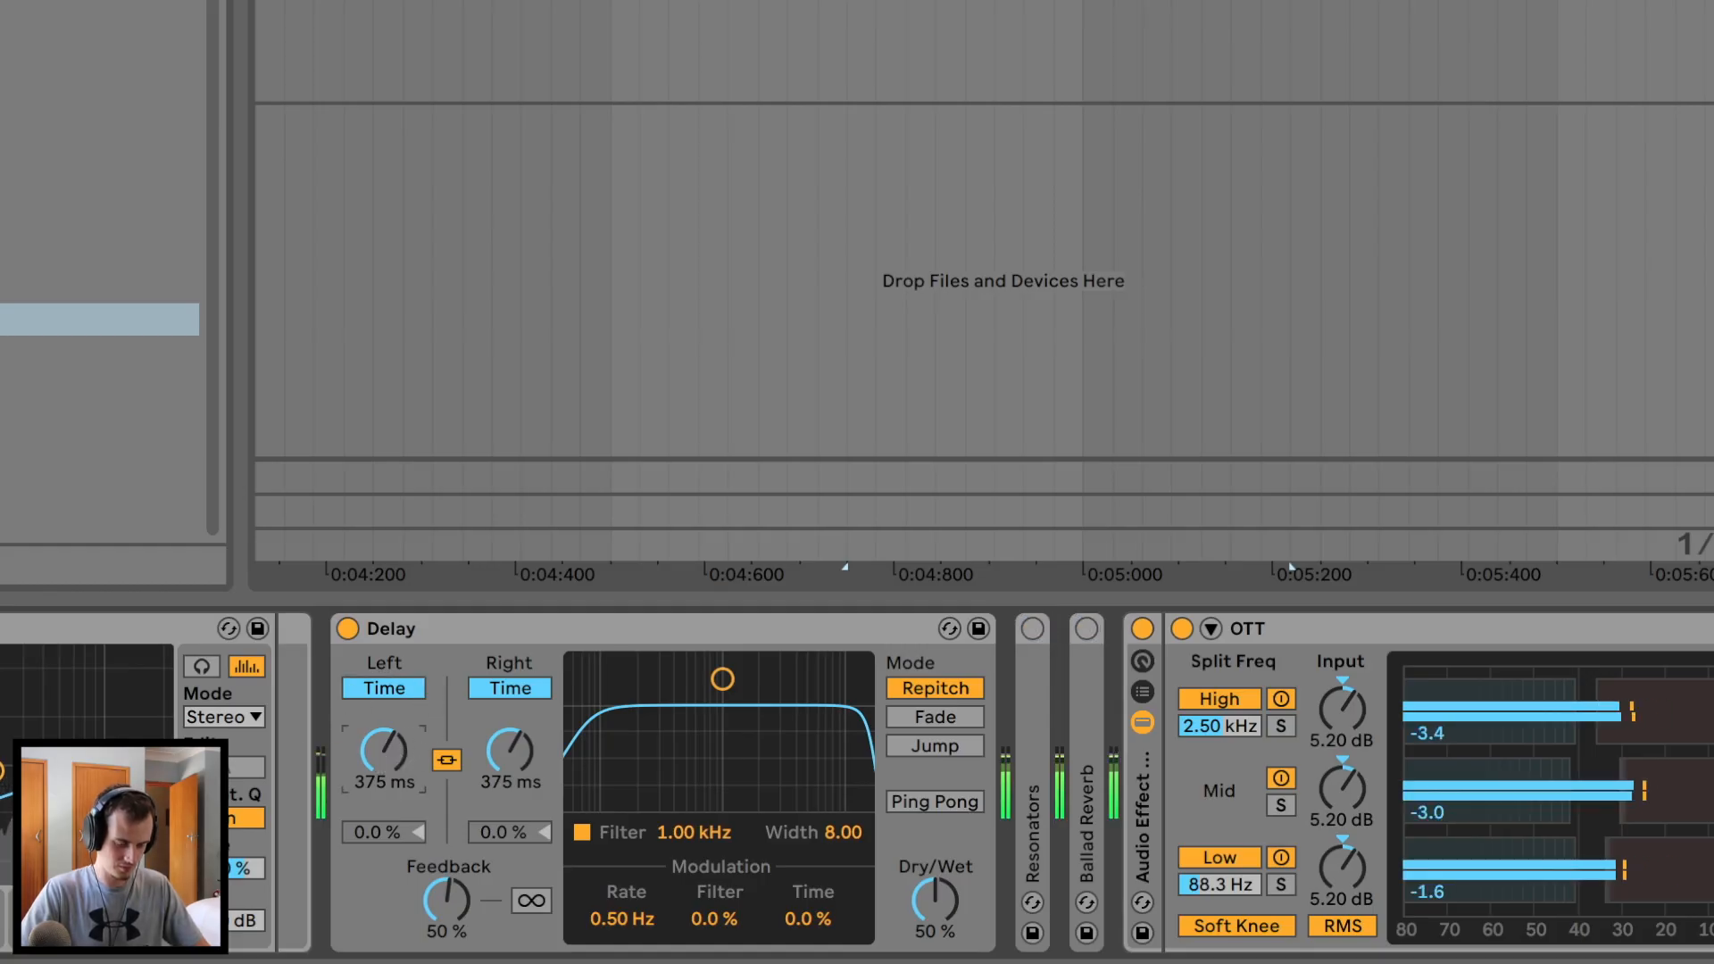
drag(384, 749, 384, 803)
click(921, 801)
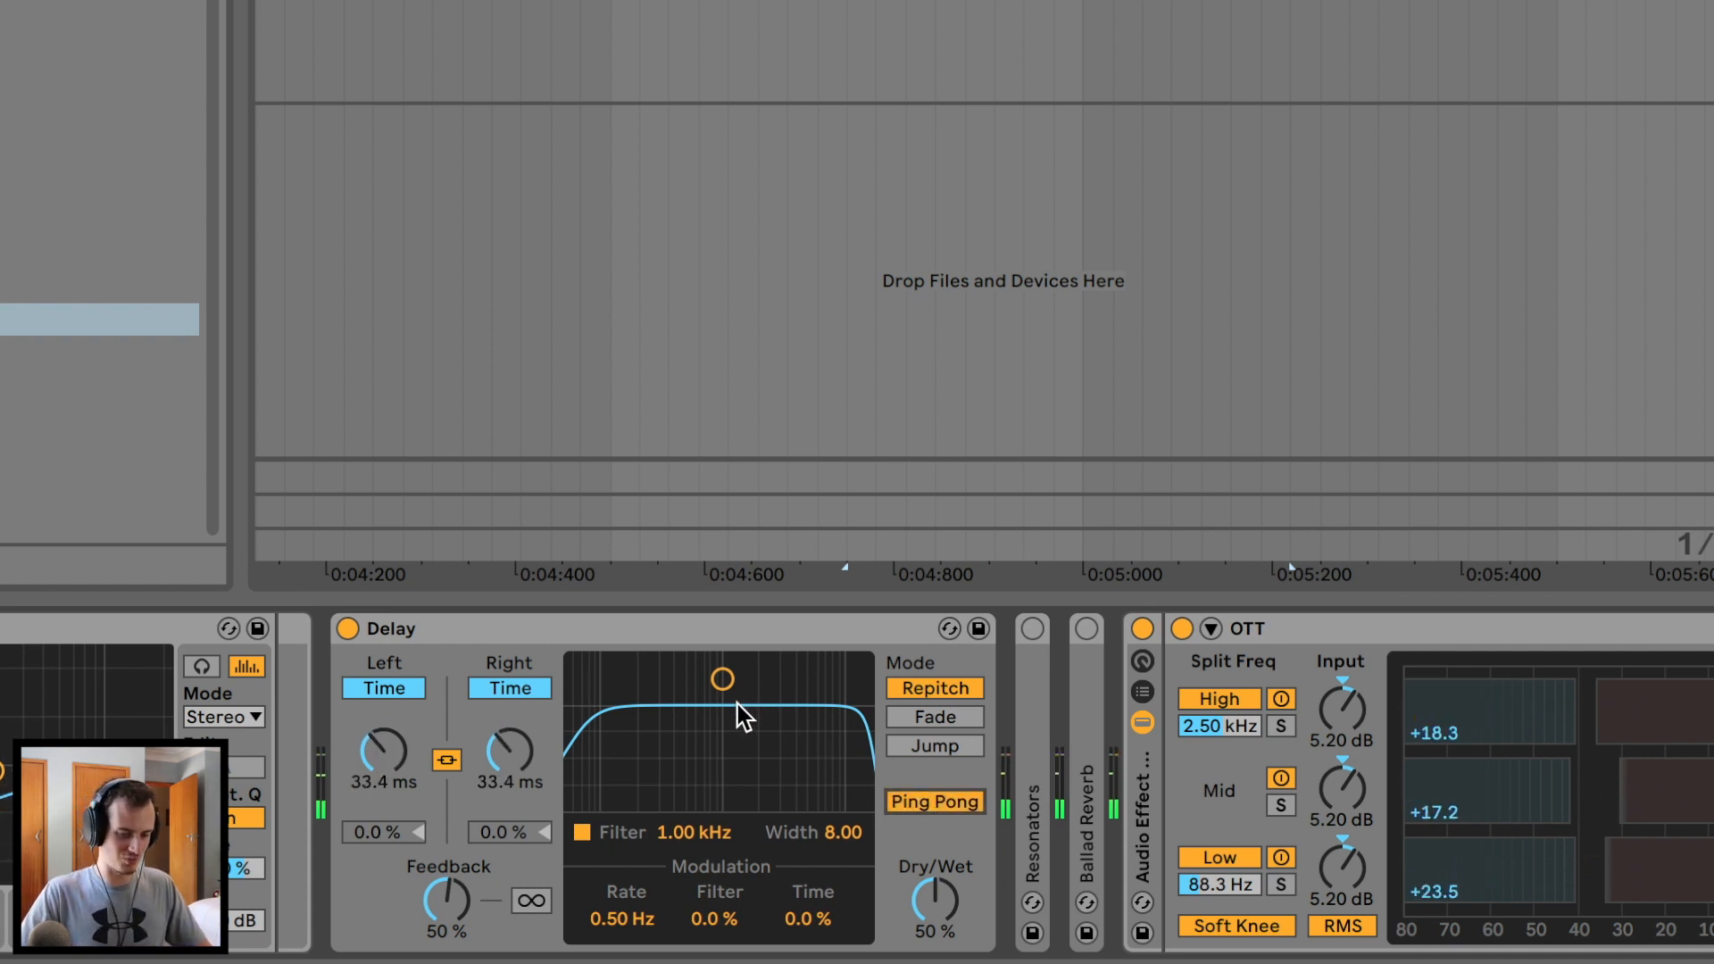
drag(737, 704, 737, 799)
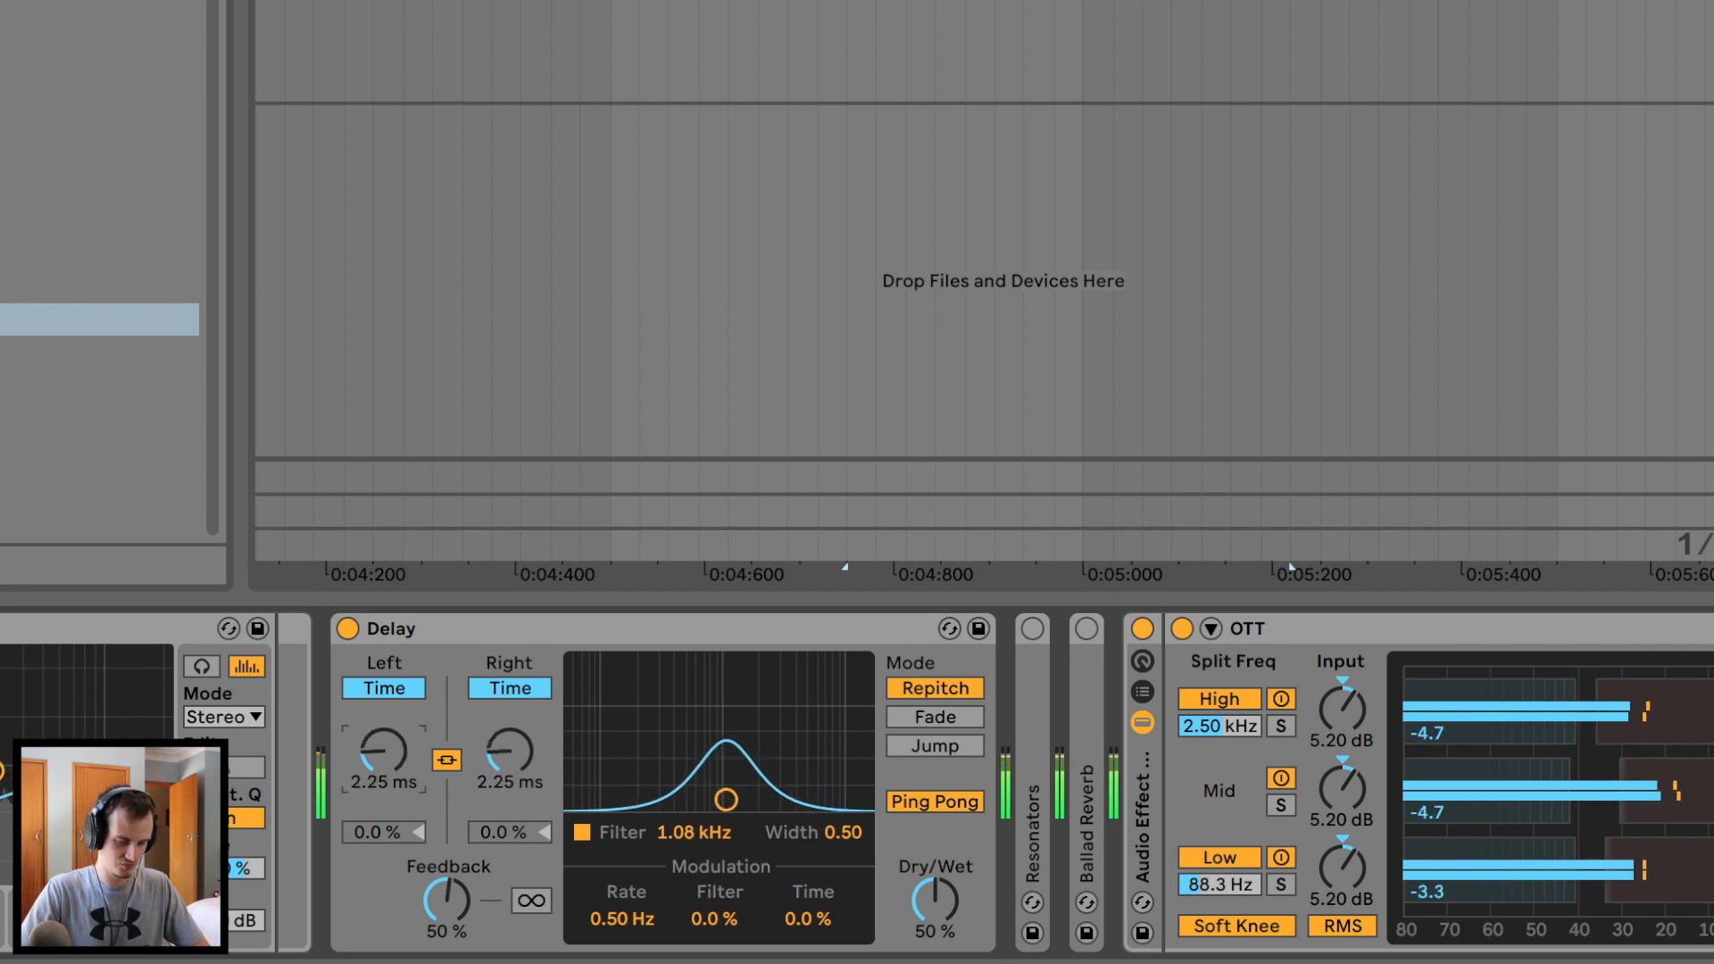
drag(384, 750, 383, 678)
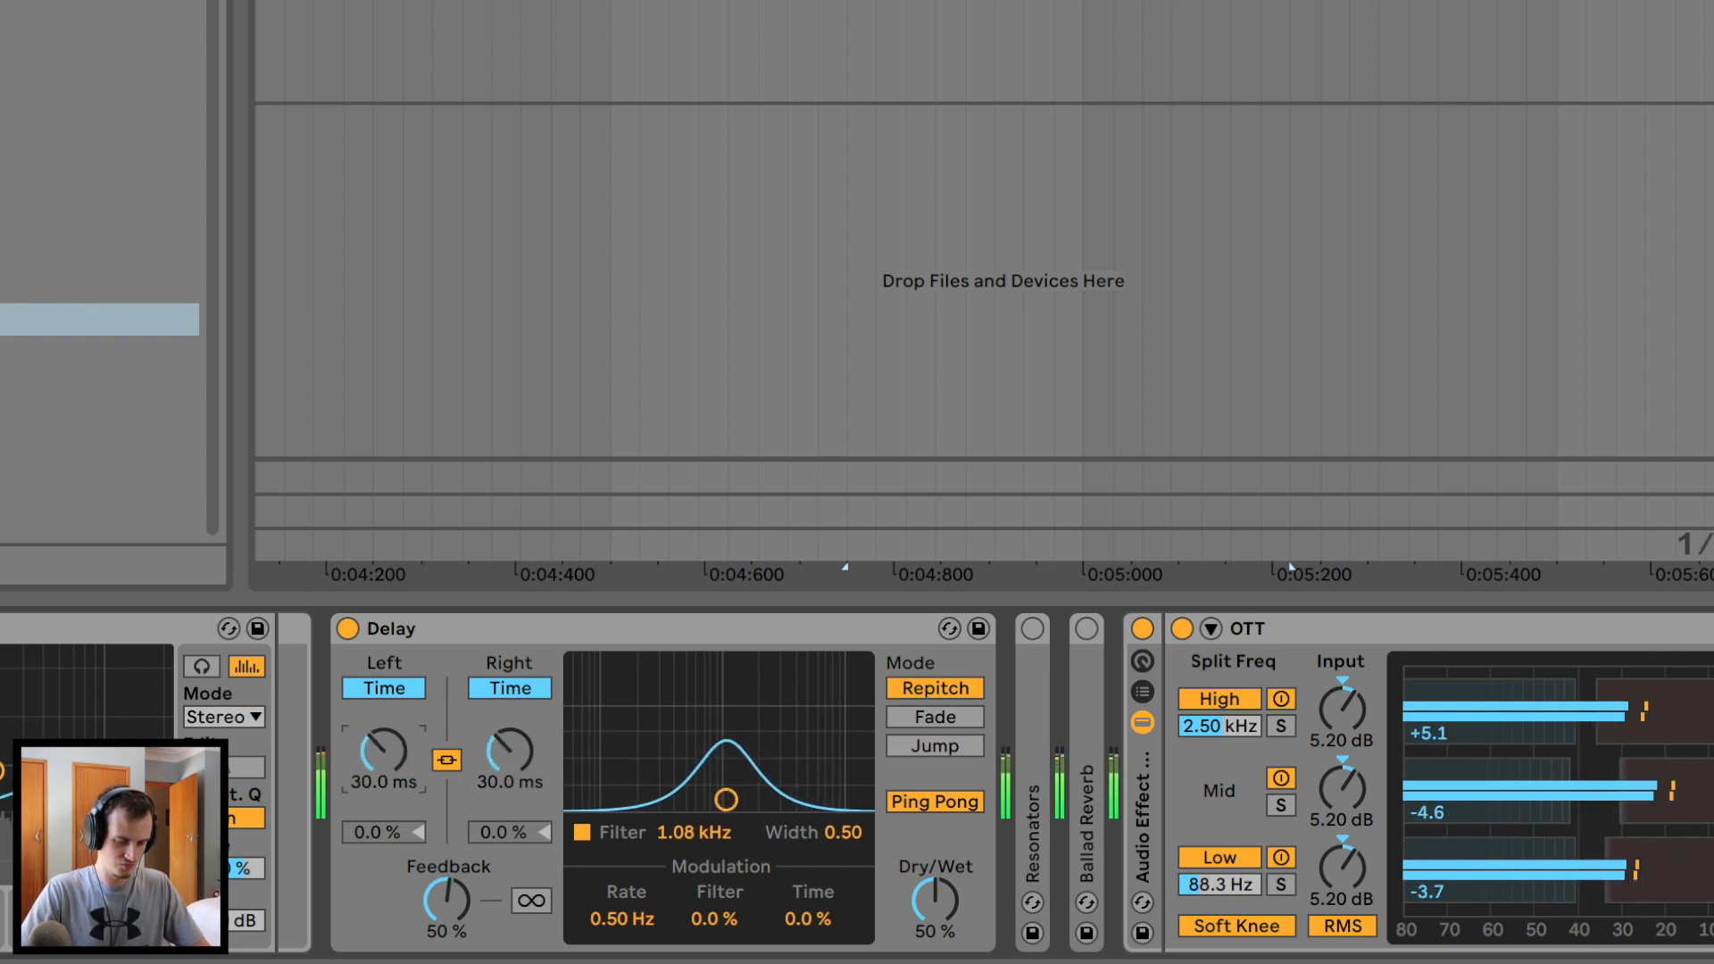
drag(581, 757, 529, 740)
mouse_move(674, 784)
mouse_down()
mouse_move(692, 779)
mouse_move(686, 803)
mouse_up()
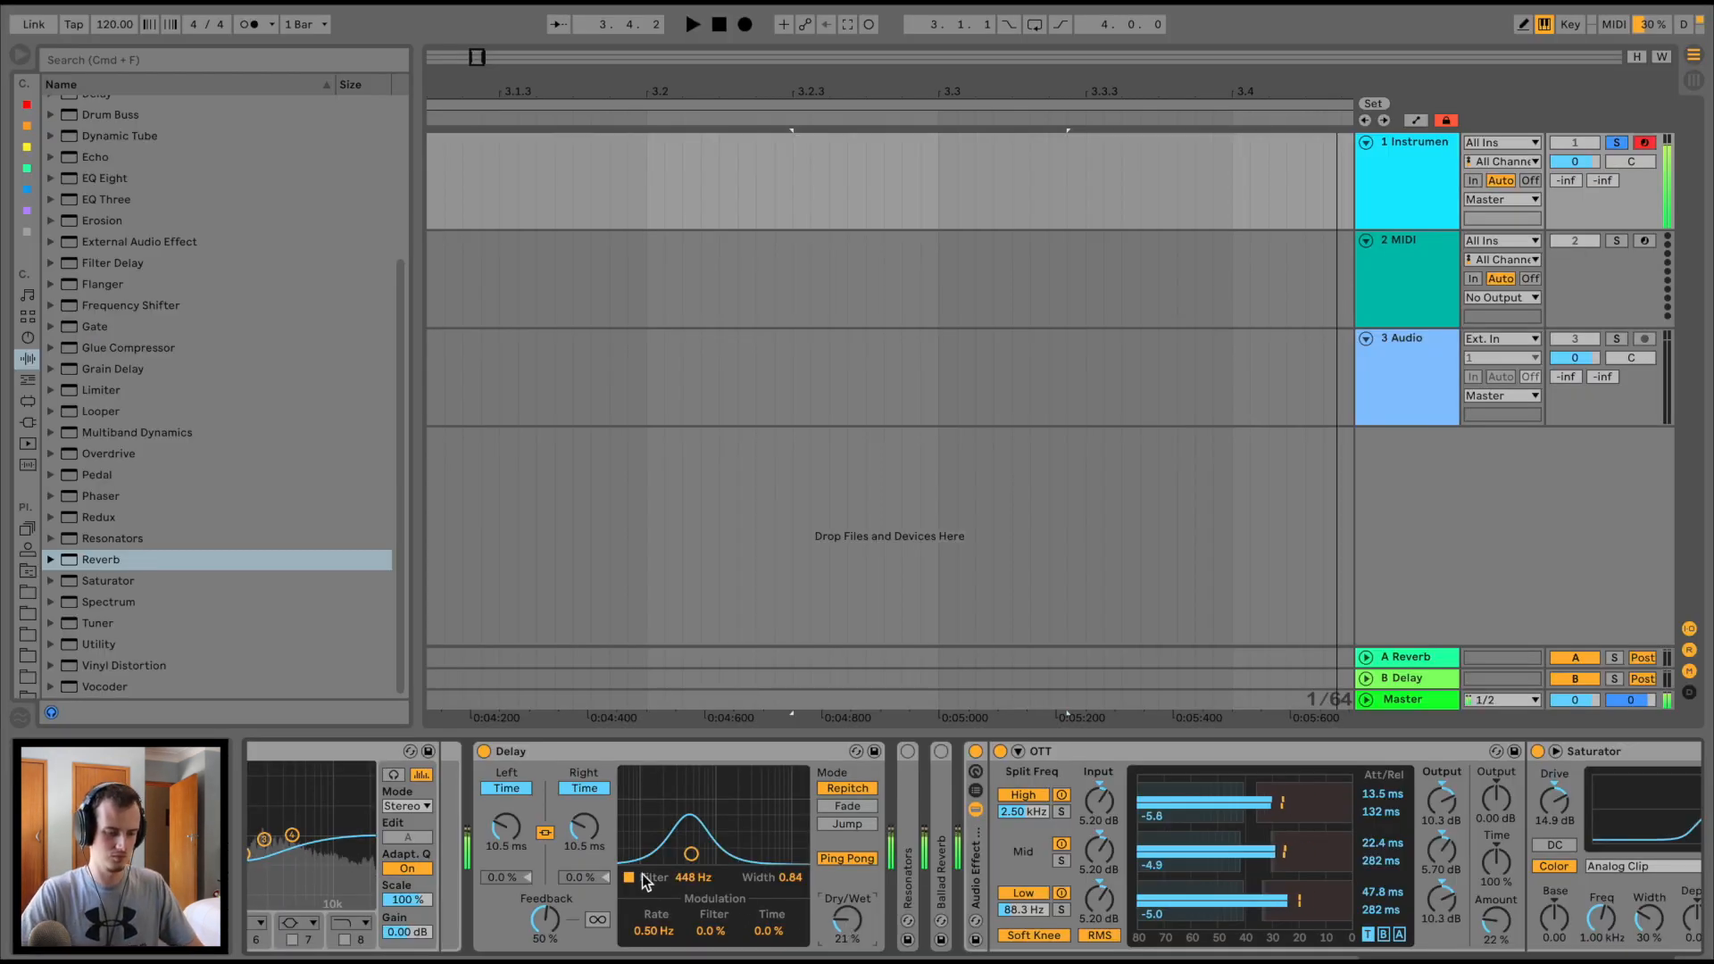
Lower the Supersaw chain's volume to -5.6 dB and select that chain to show its devices
scroll(615, 830, left, 8)
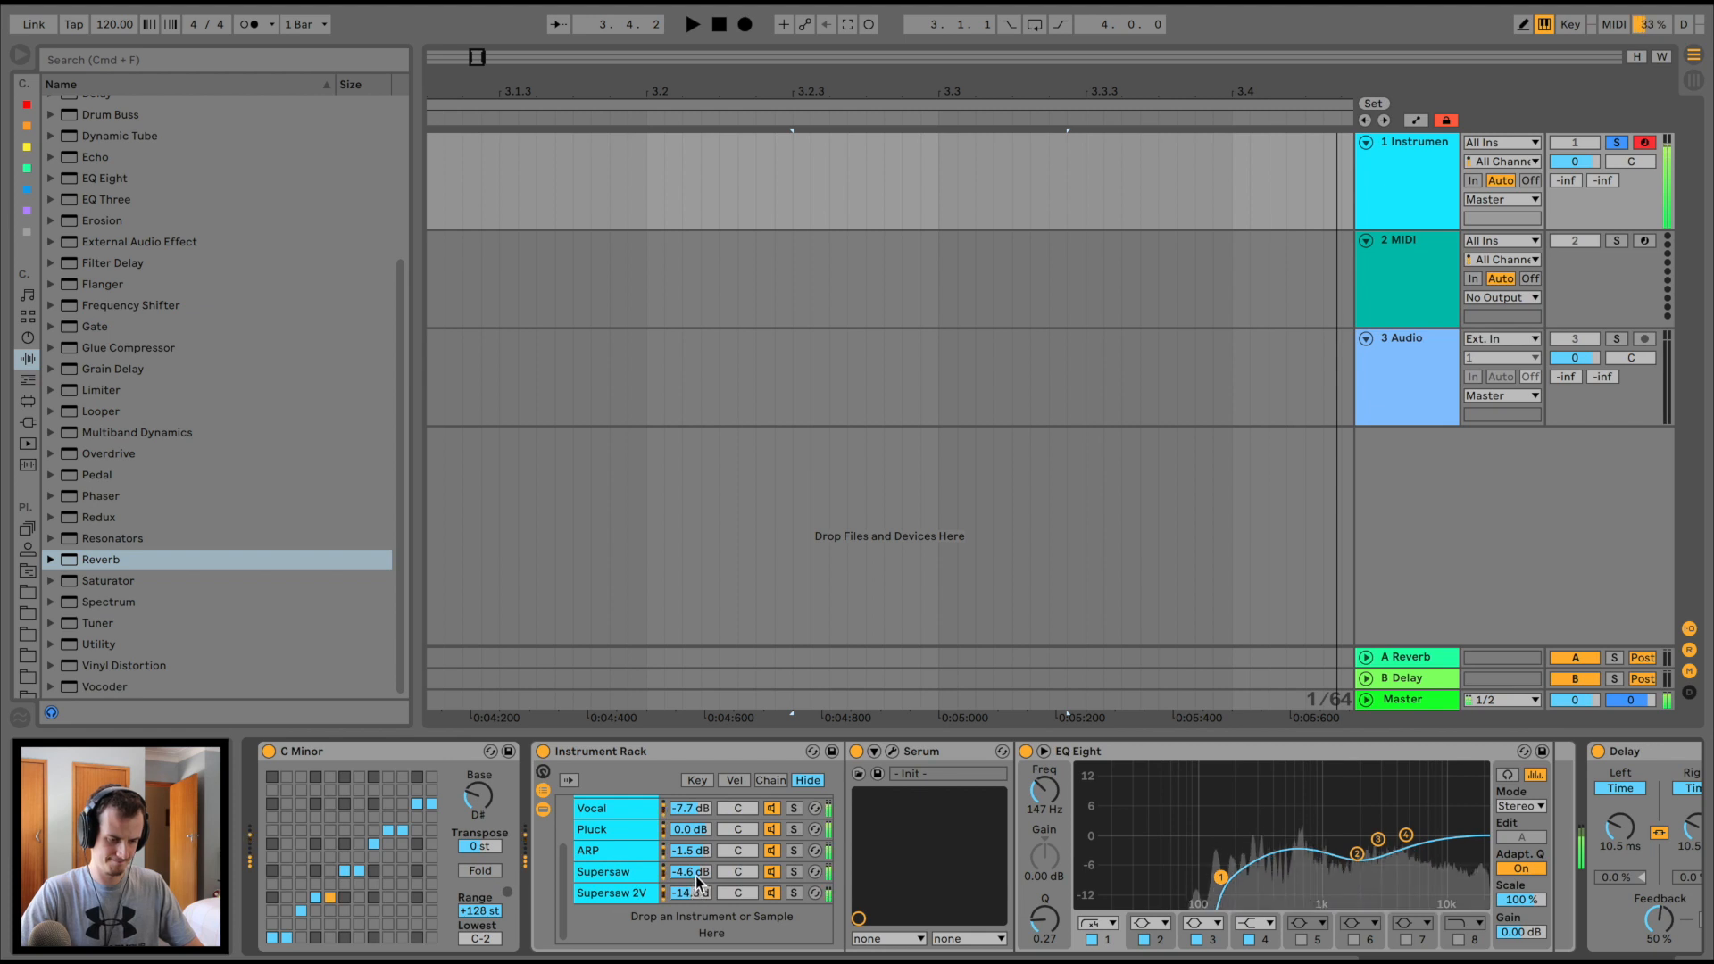
mouse_move(690, 871)
mouse_down()
mouse_move(690, 902)
mouse_move(688, 881)
mouse_up()
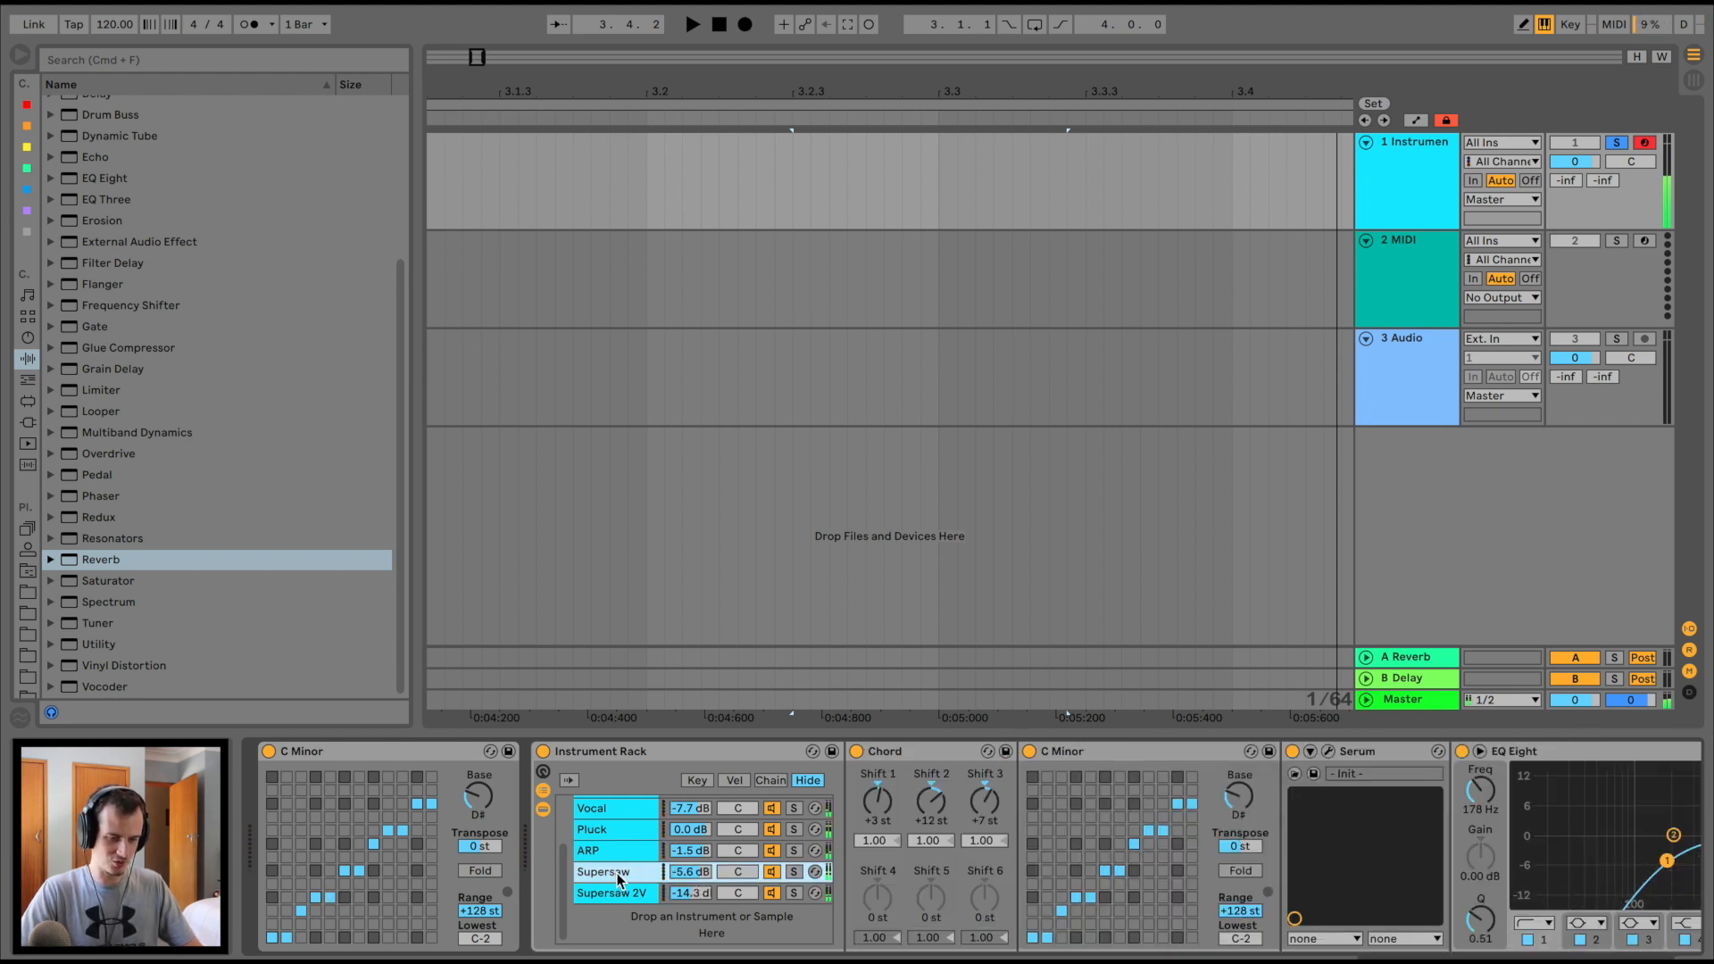
key(Down)
key(Up)
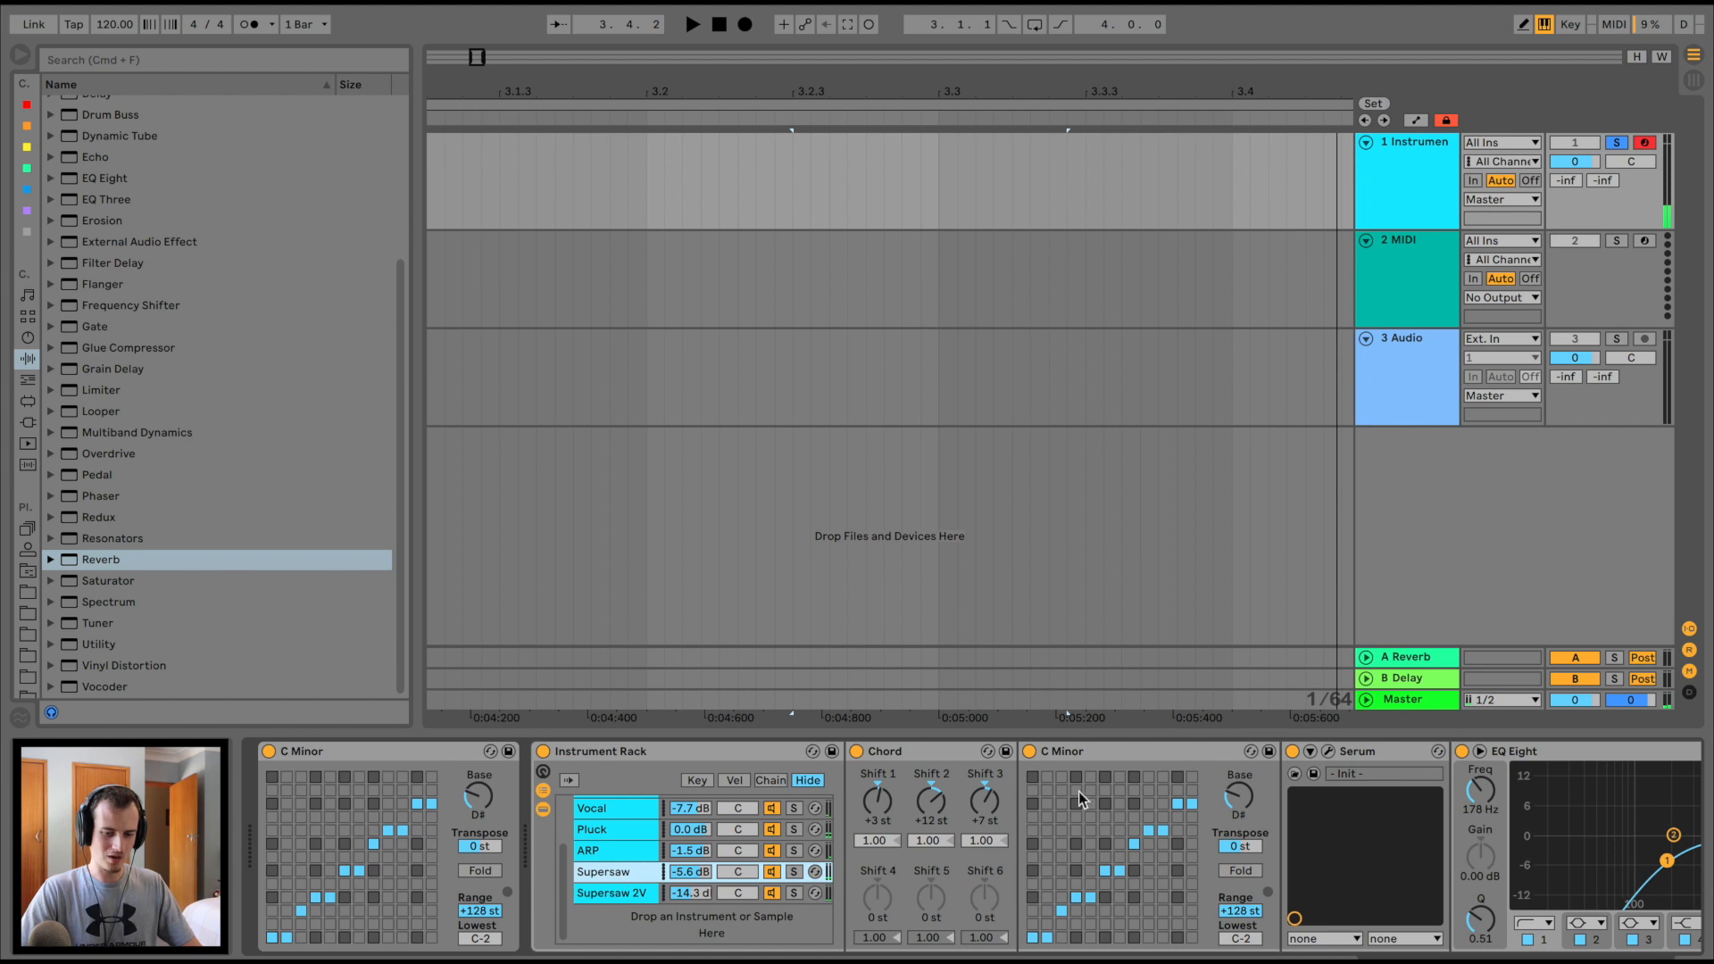
Set the ENV 1 attack to 124 ms in the Supersaw chain's Serum and close the plug-in window
click(1329, 752)
drag(600, 736, 605, 730)
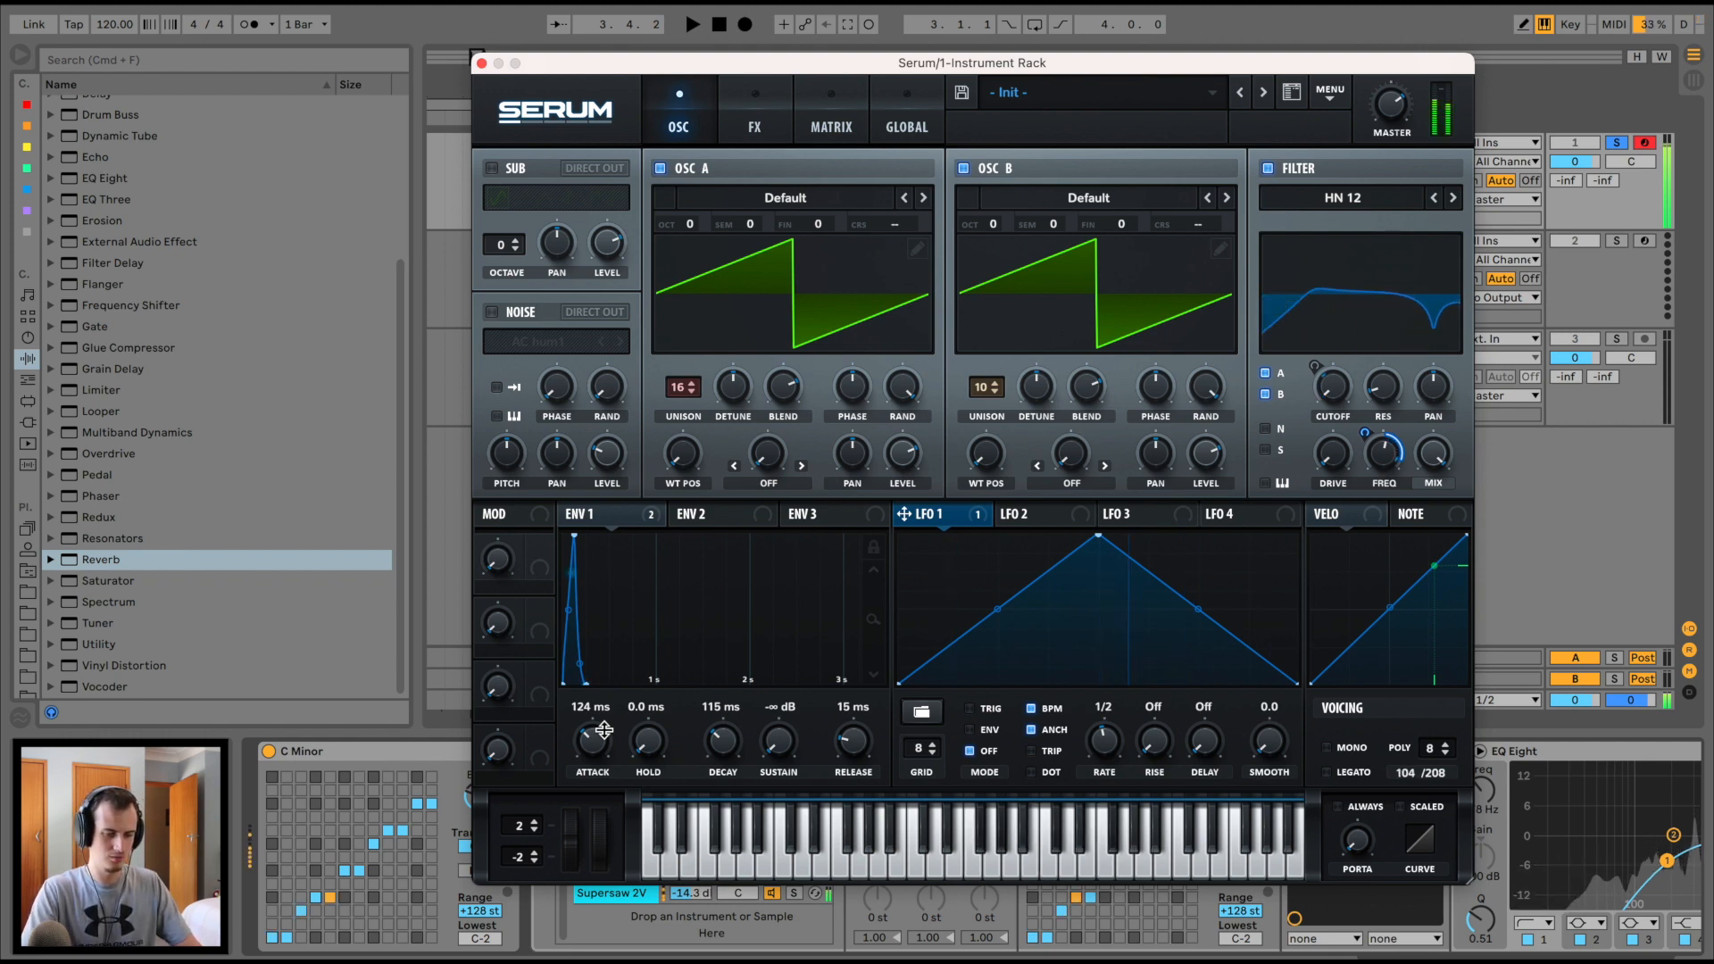
click(481, 63)
Lower the High Saw chain's volume to -7.7 dB and shorten the Pluck chain's sampler decay to 35.9 ms
scroll(757, 844, up, 3)
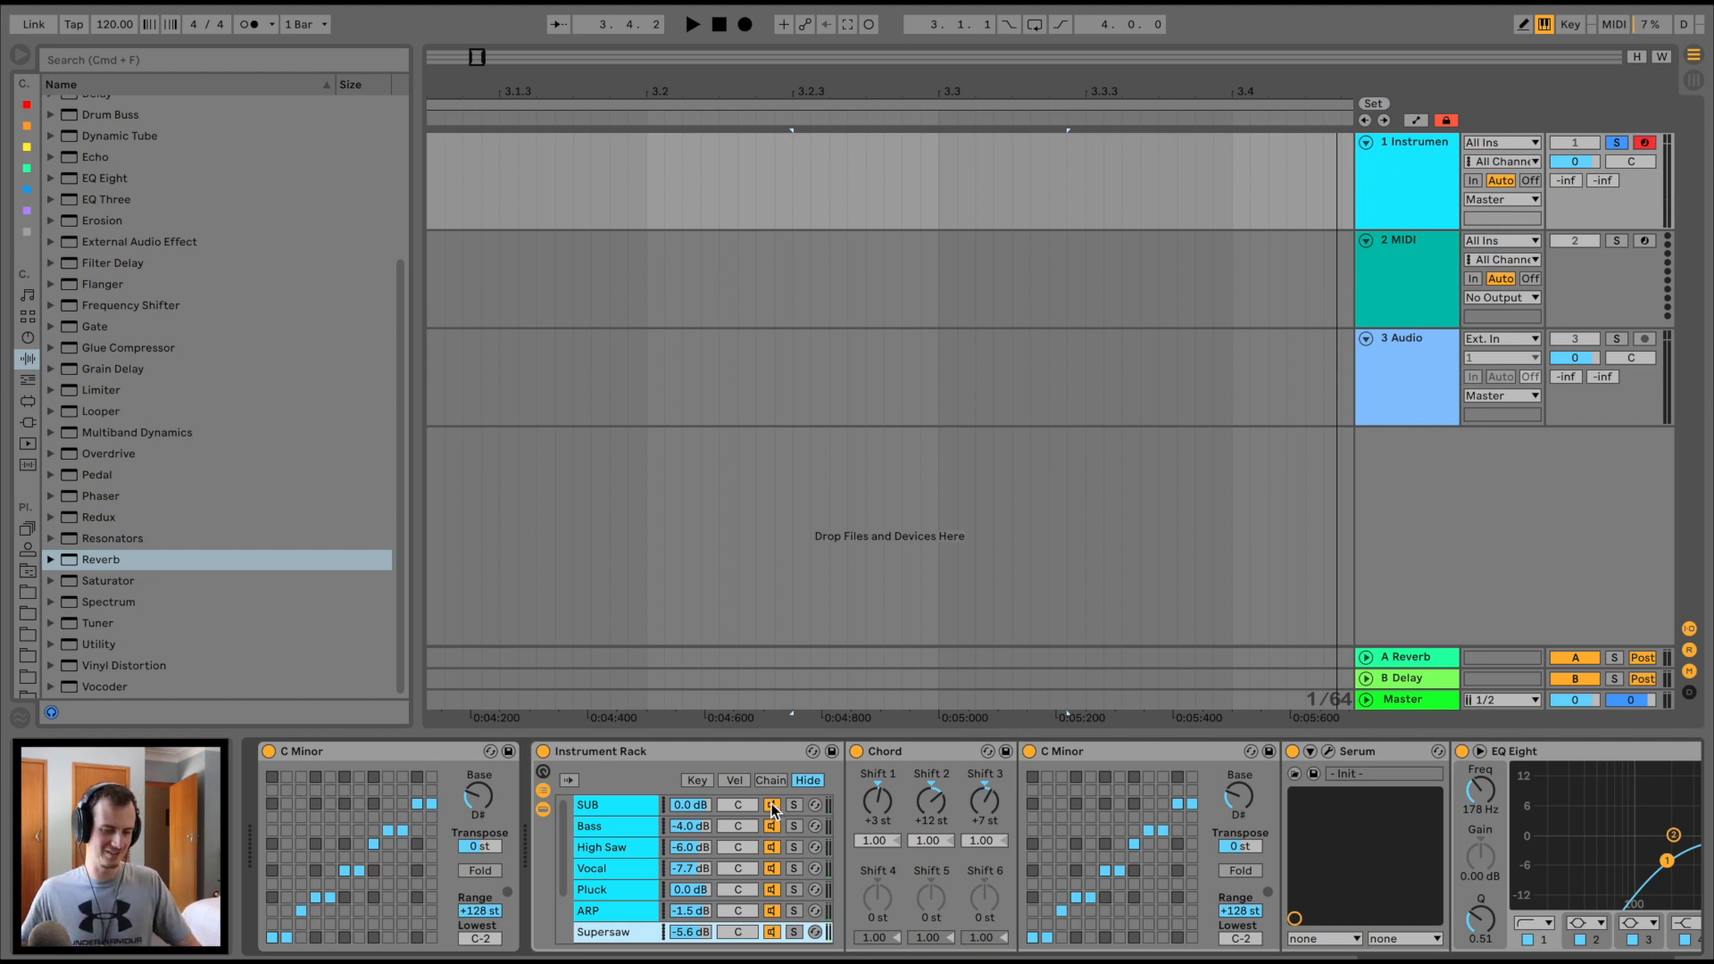
click(759, 867)
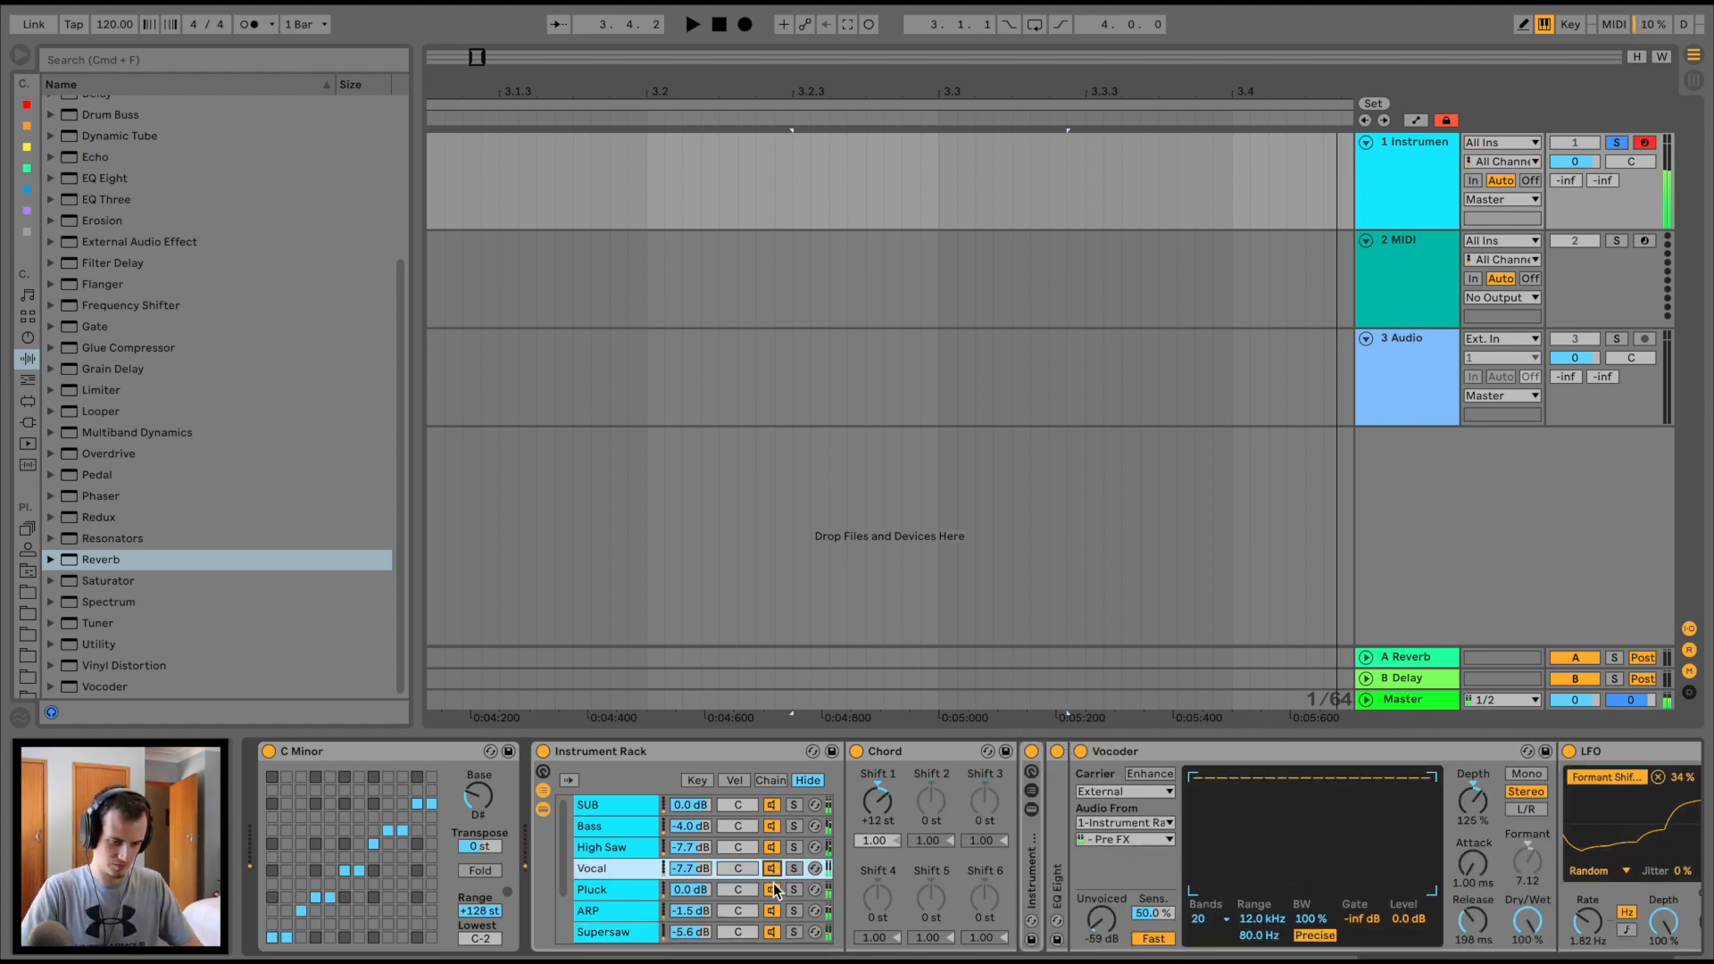
click(773, 889)
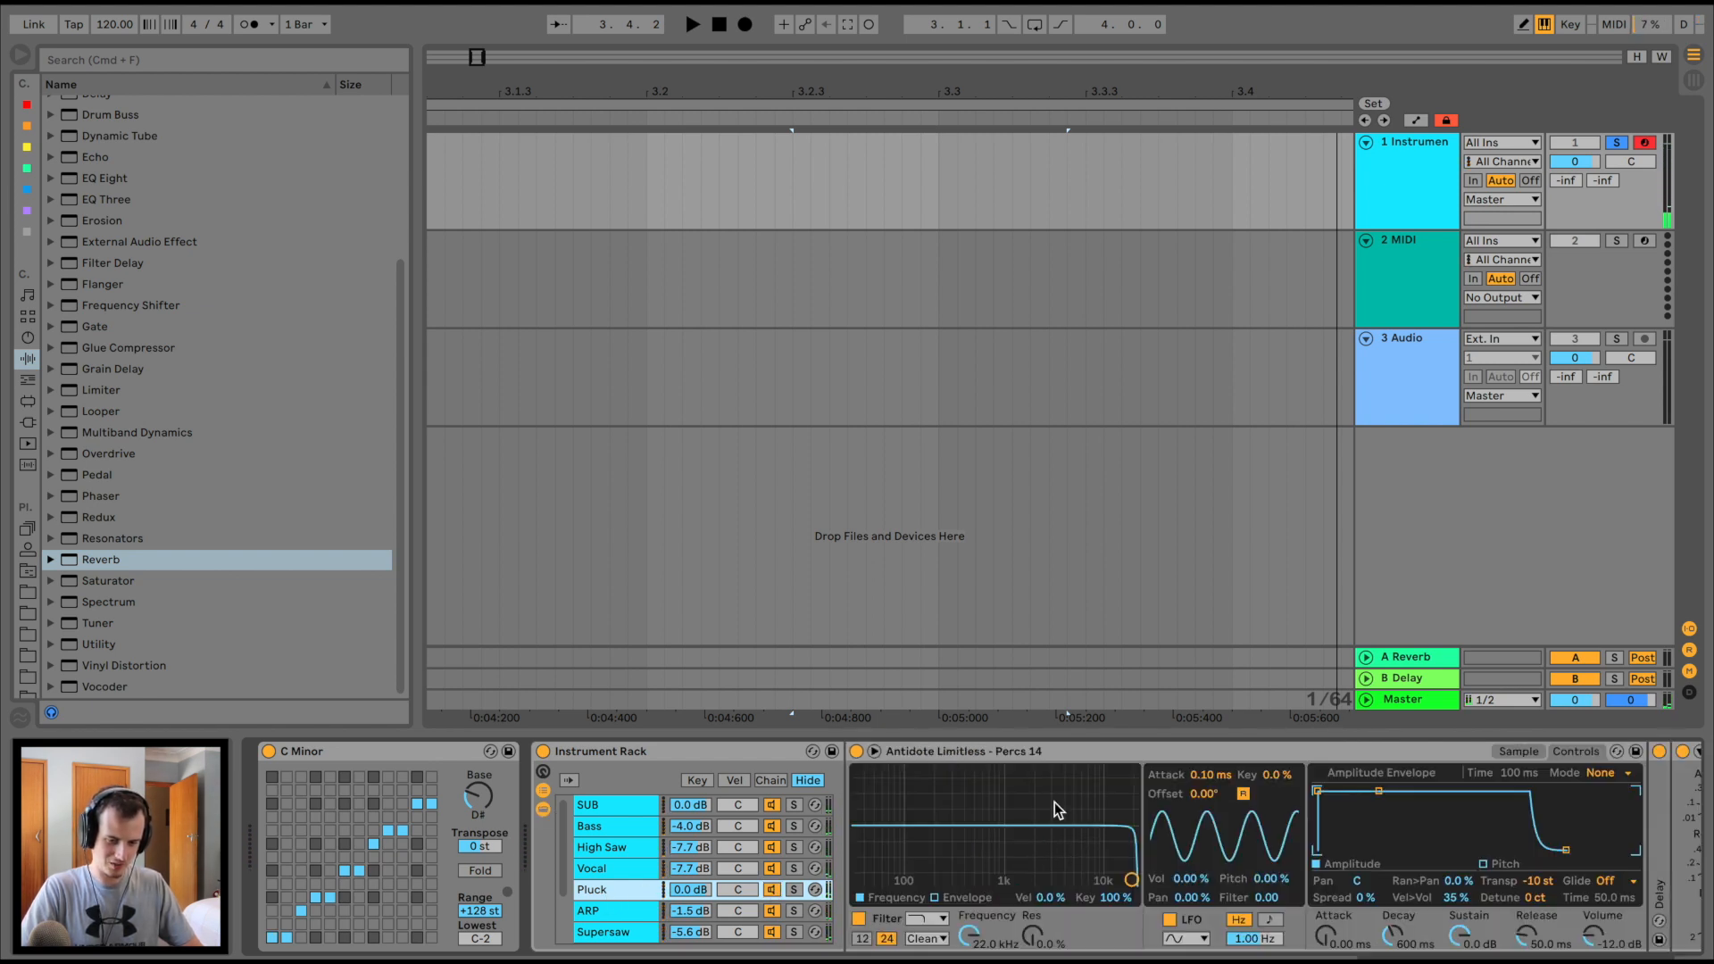
click(1521, 753)
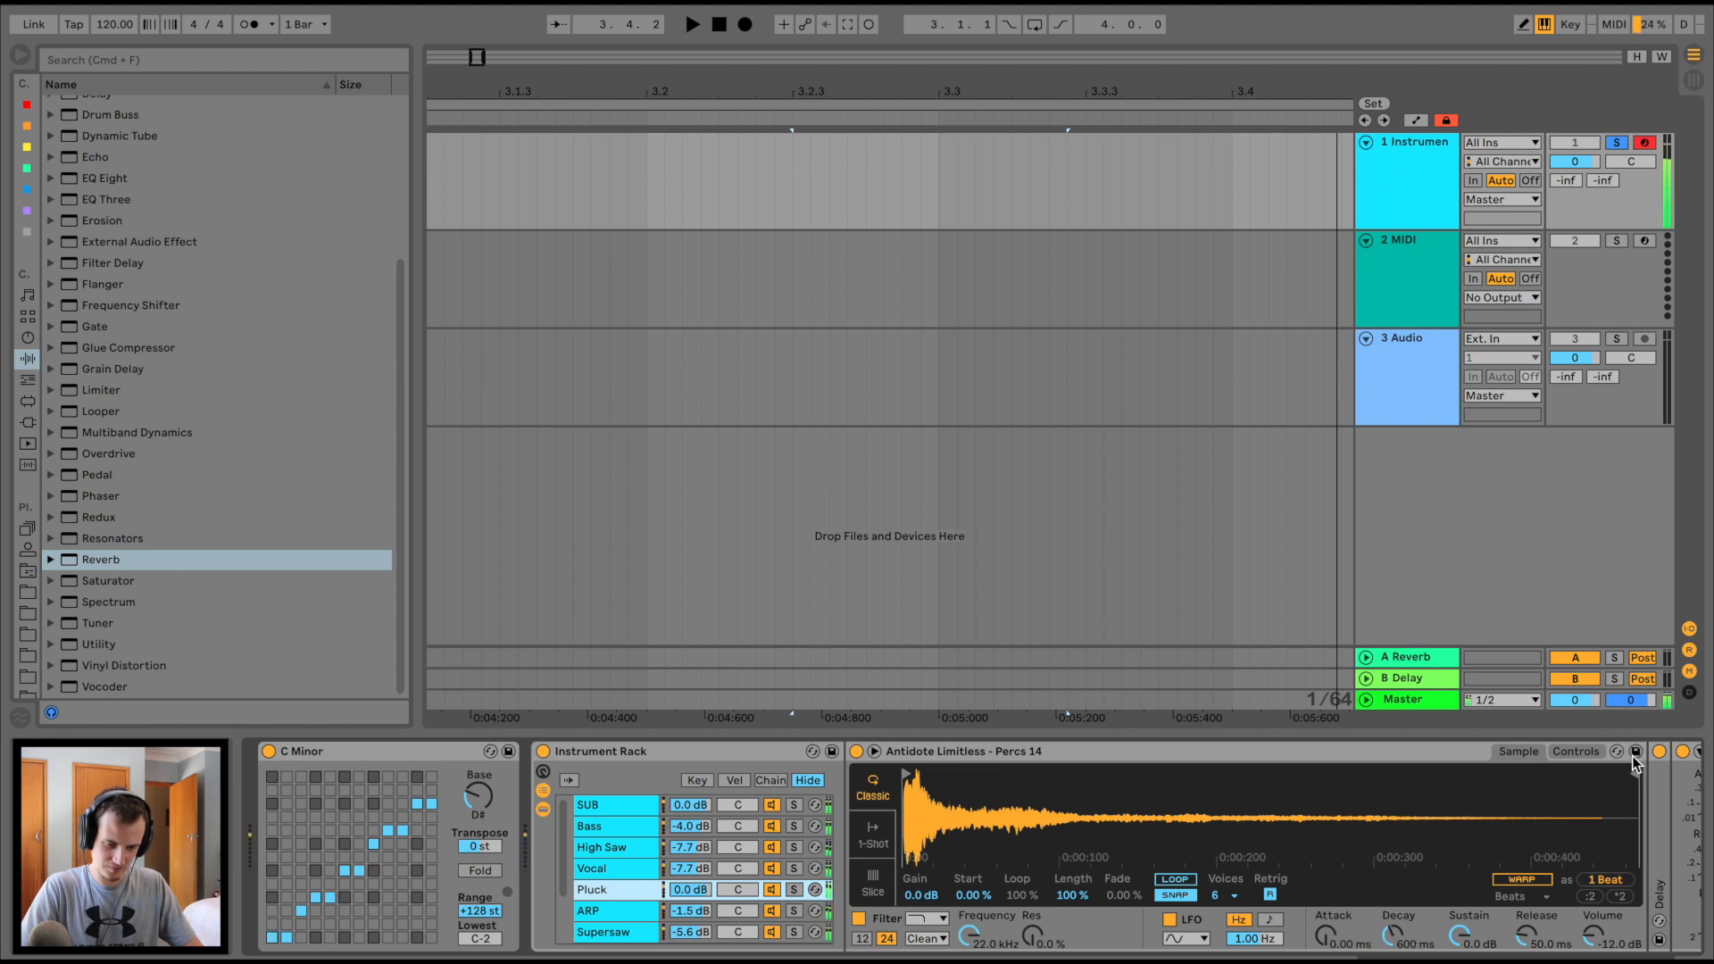
drag(1392, 934, 1392, 960)
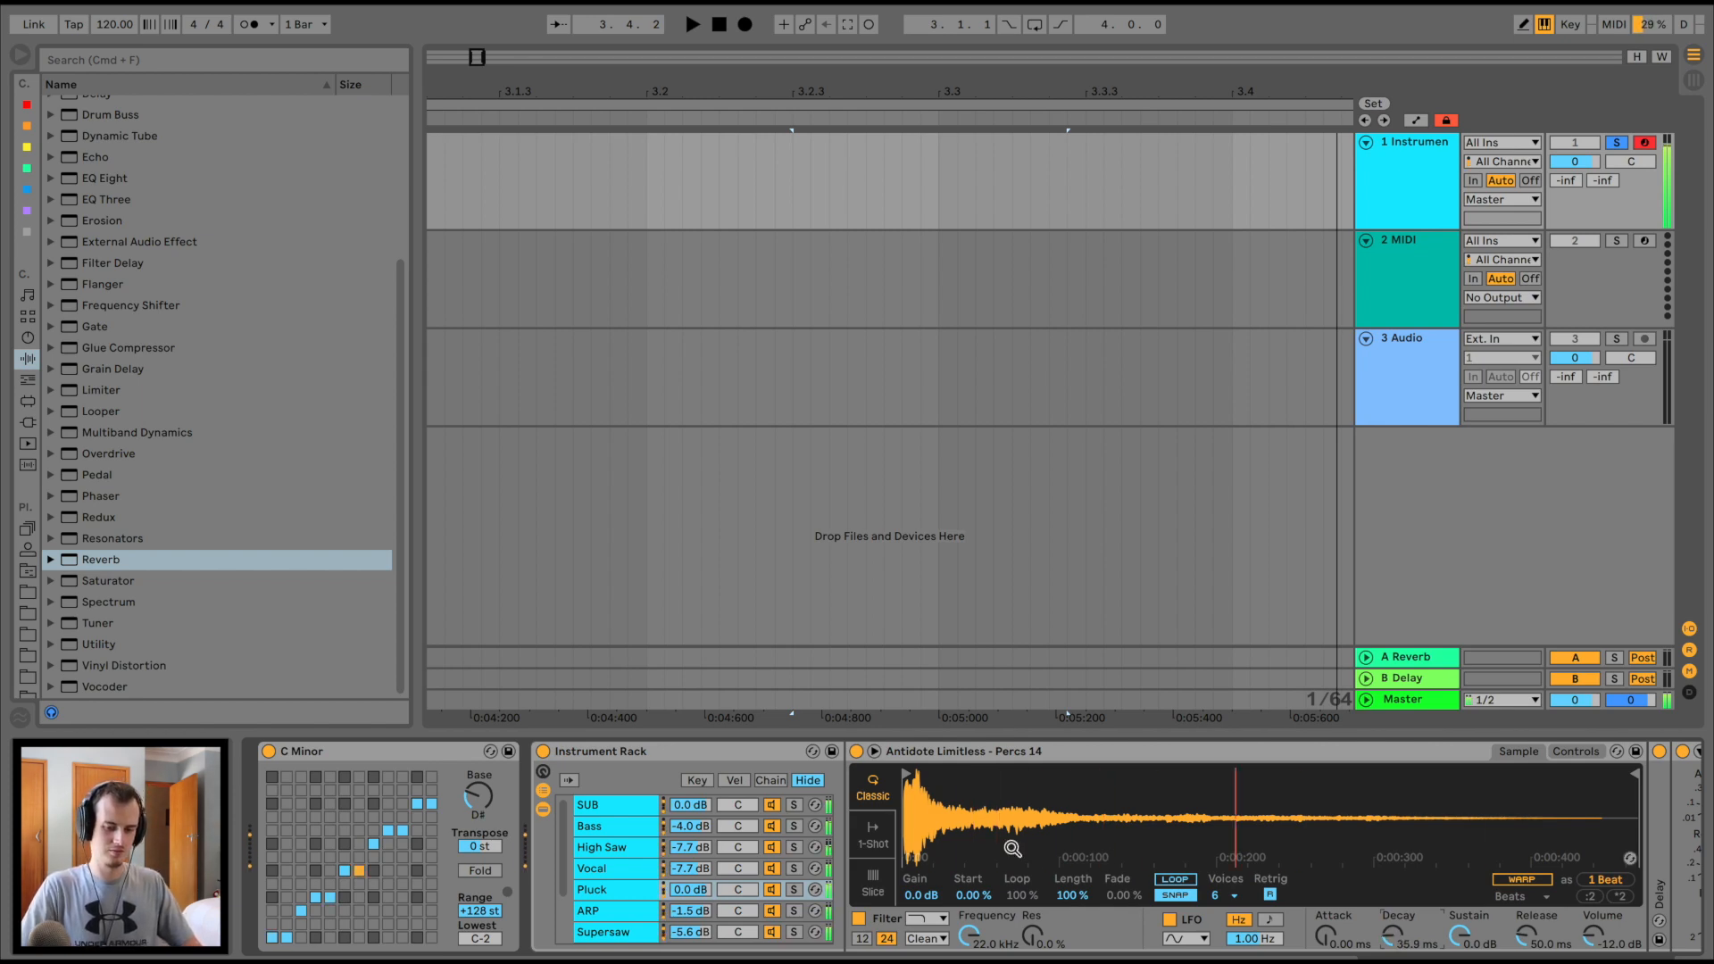
Expand and enable Resonators, tuning resonator I to D#1, II to +7 st and III to +12 st
scroll(1012, 849, right, 15)
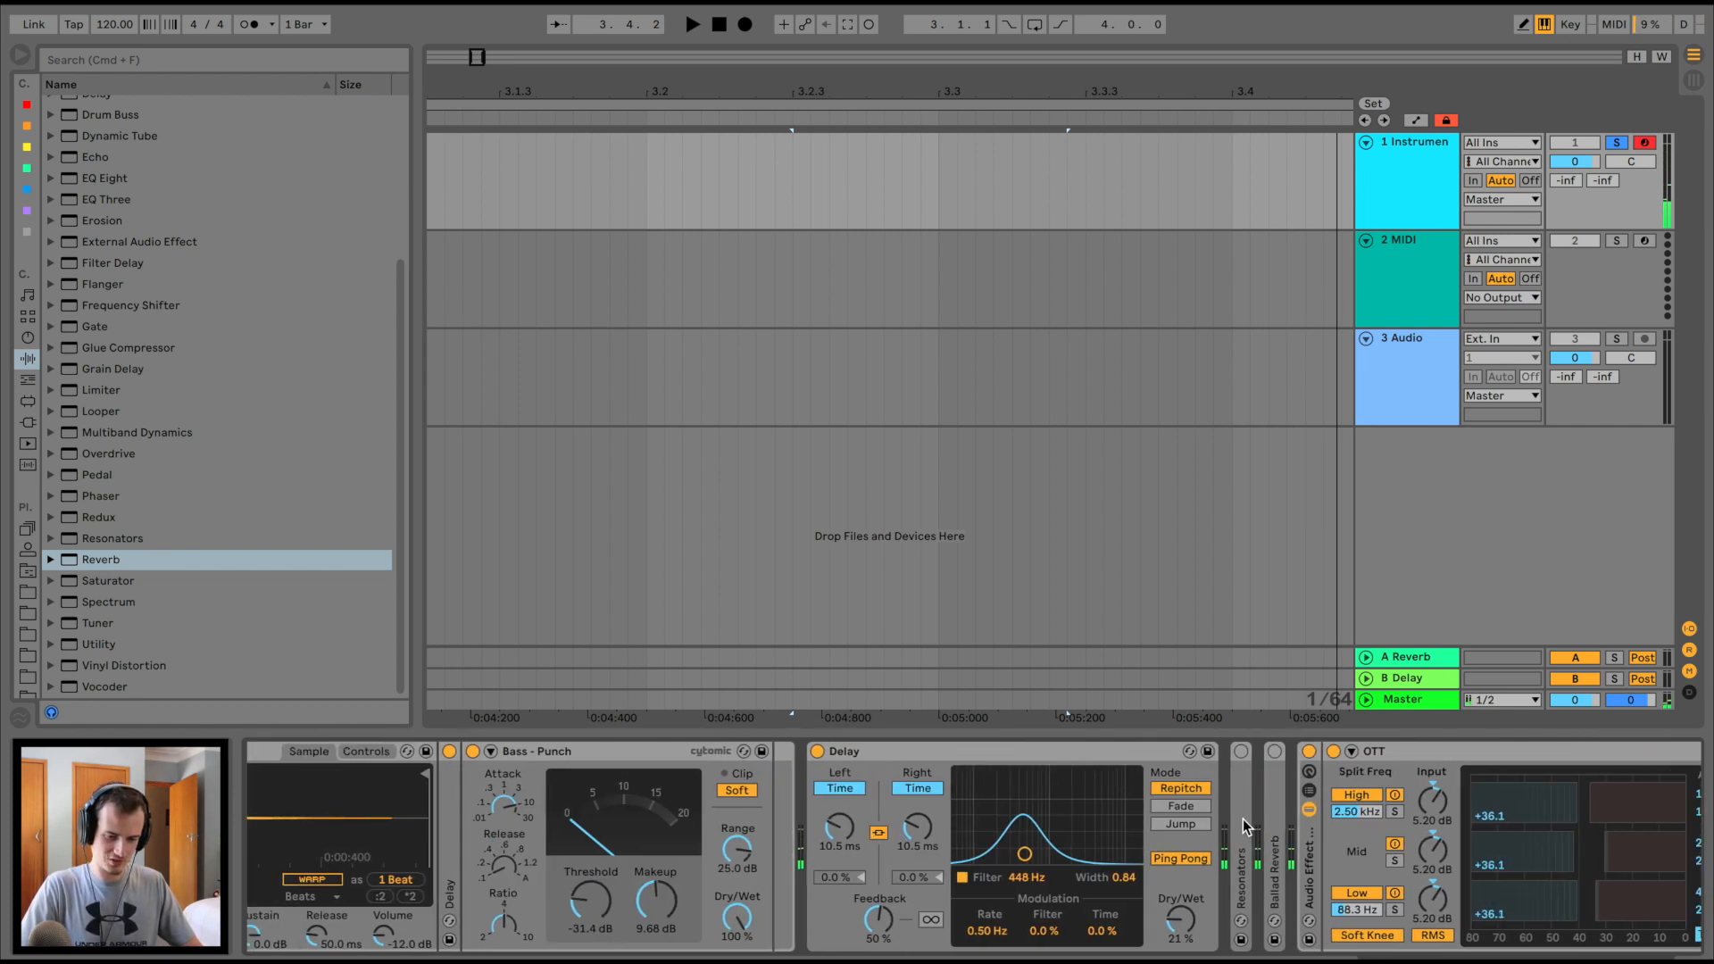
double_click(1247, 826)
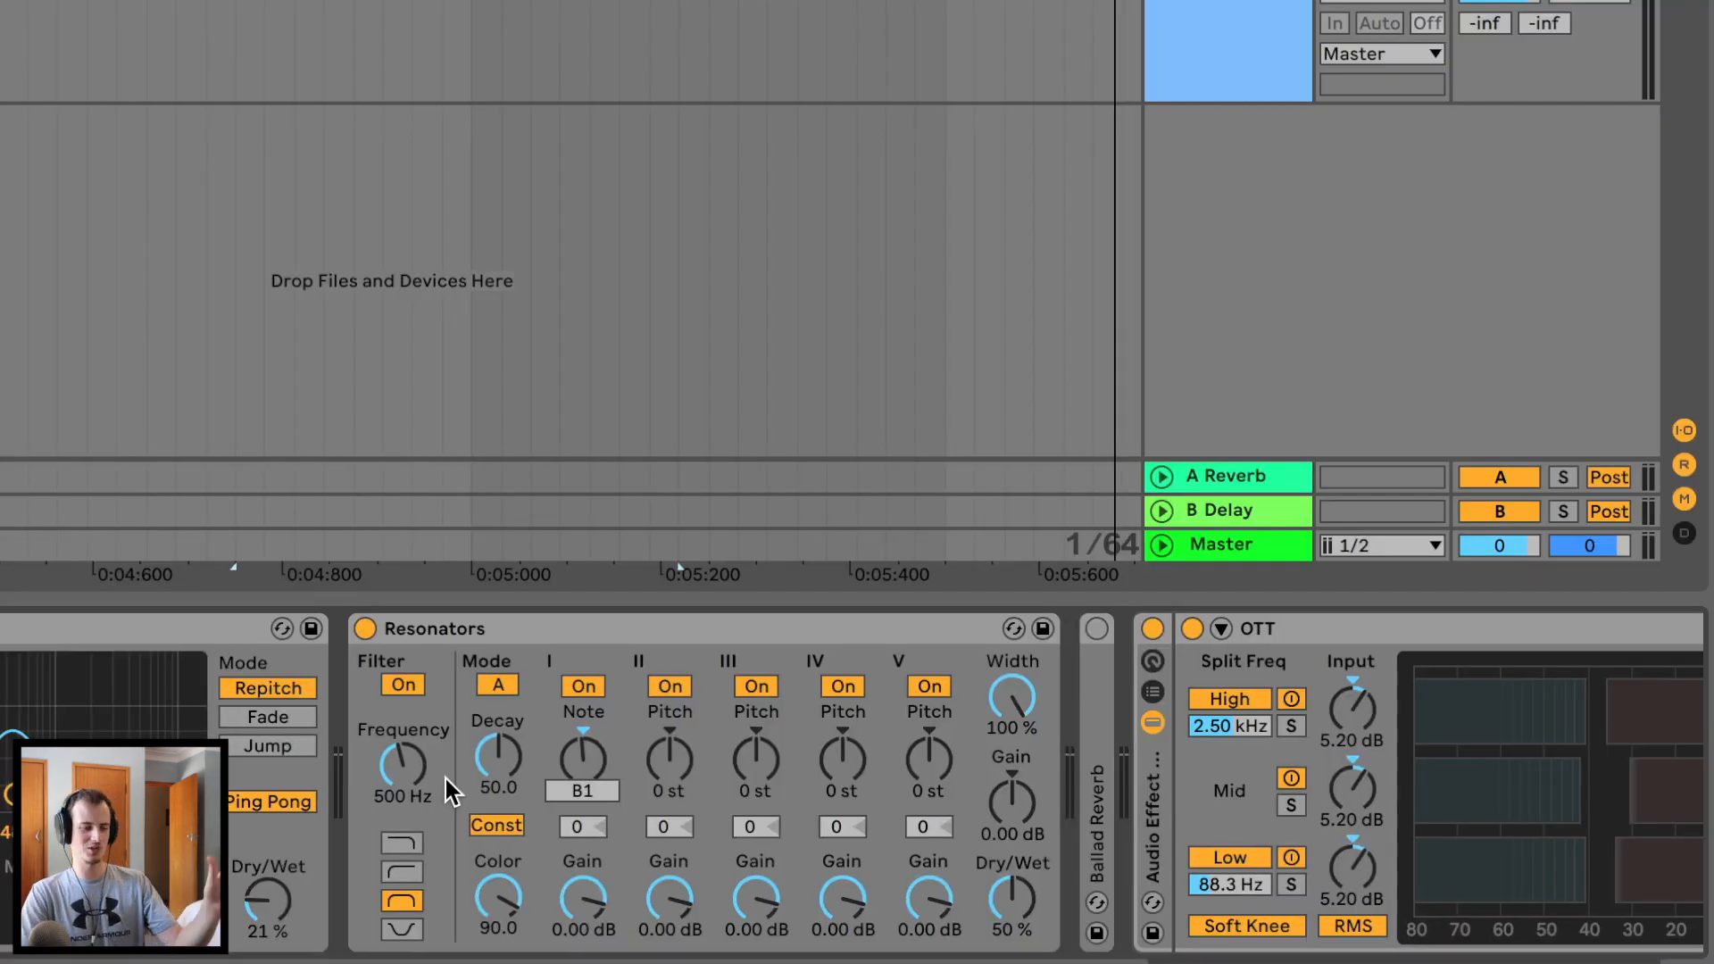
drag(575, 764, 575, 789)
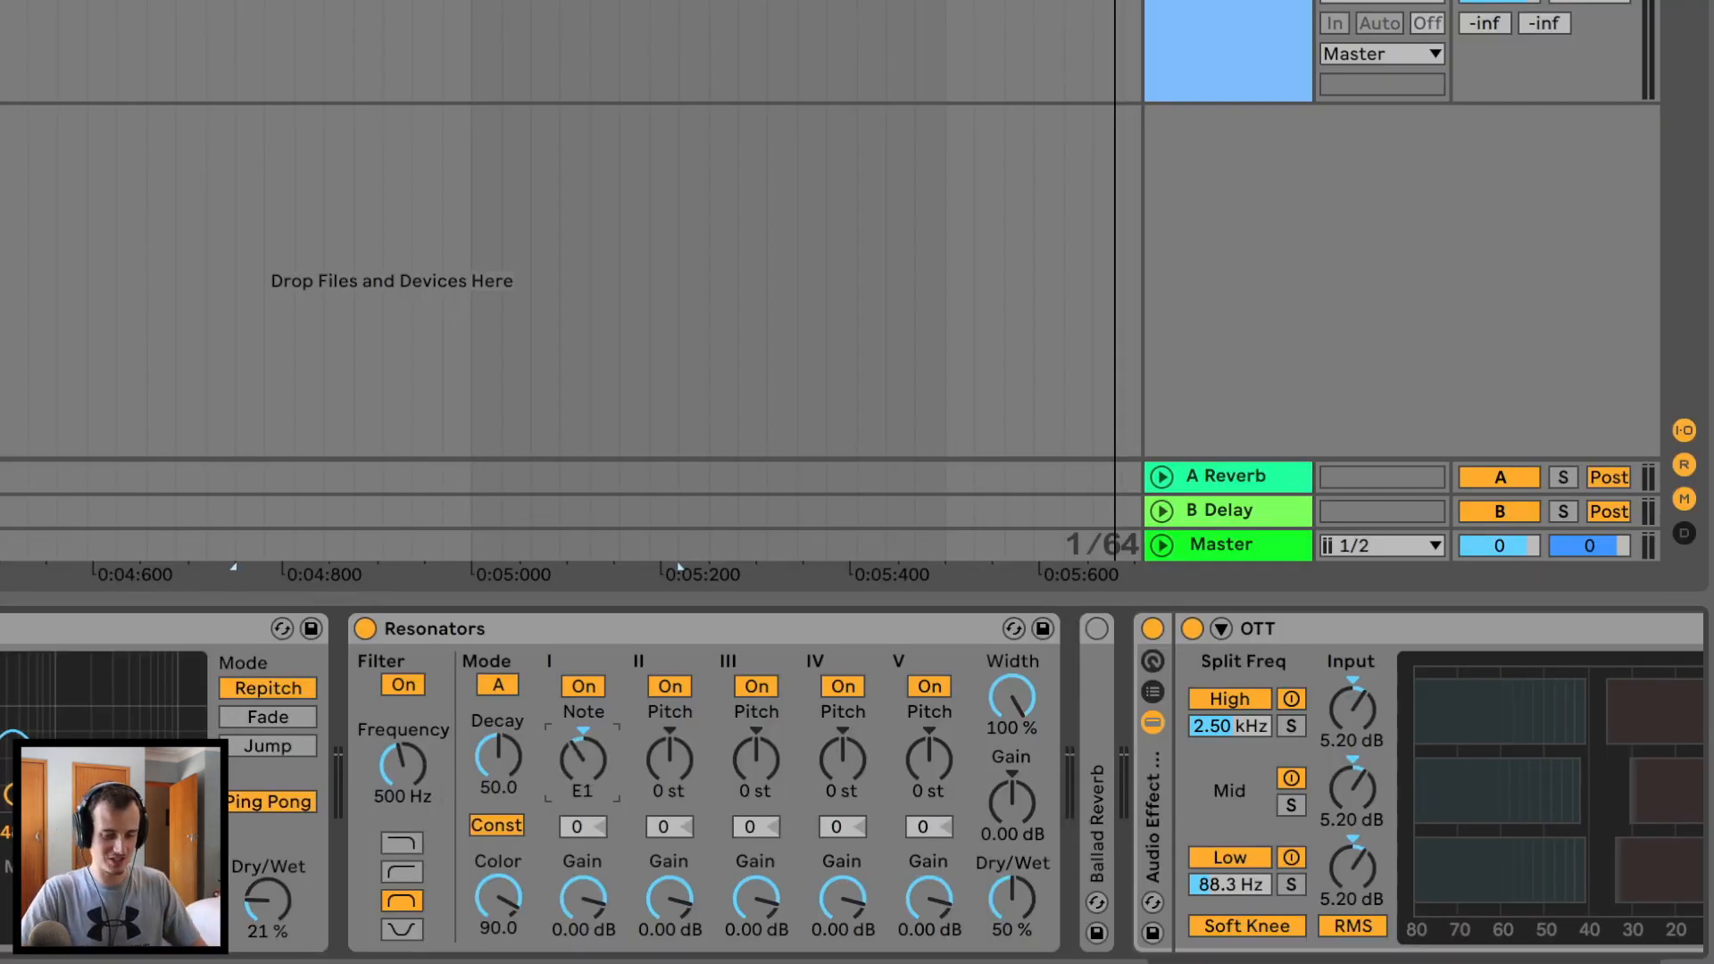
key(space)
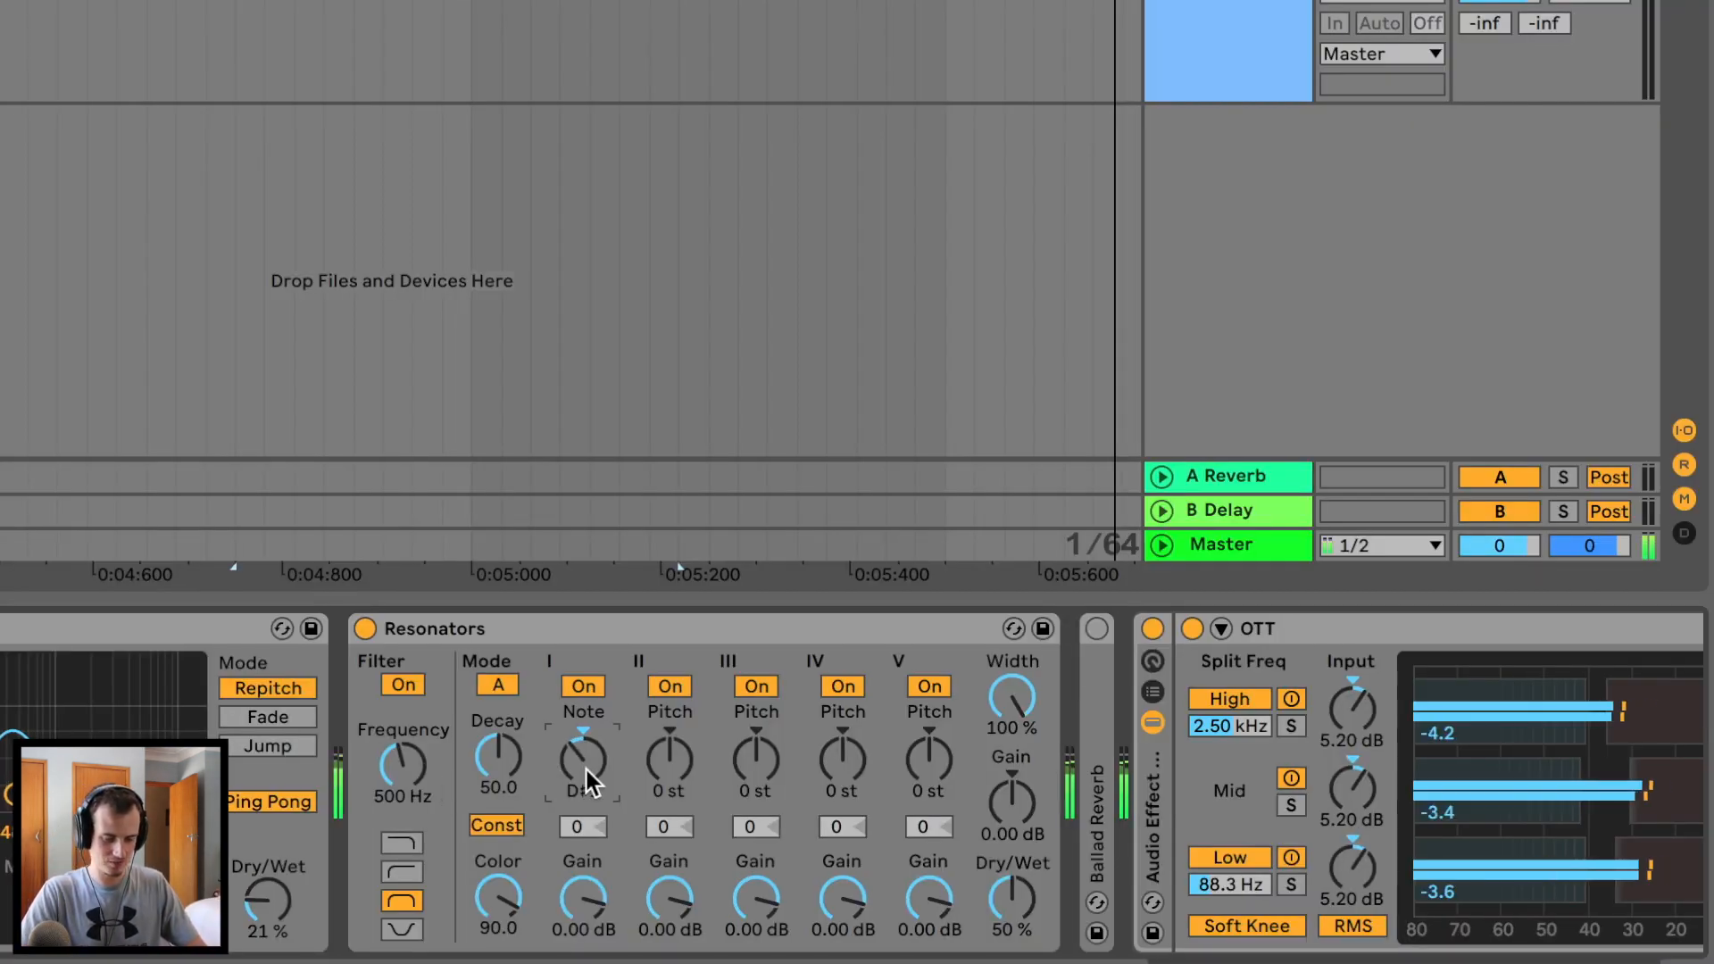
click(678, 790)
drag(676, 775, 676, 748)
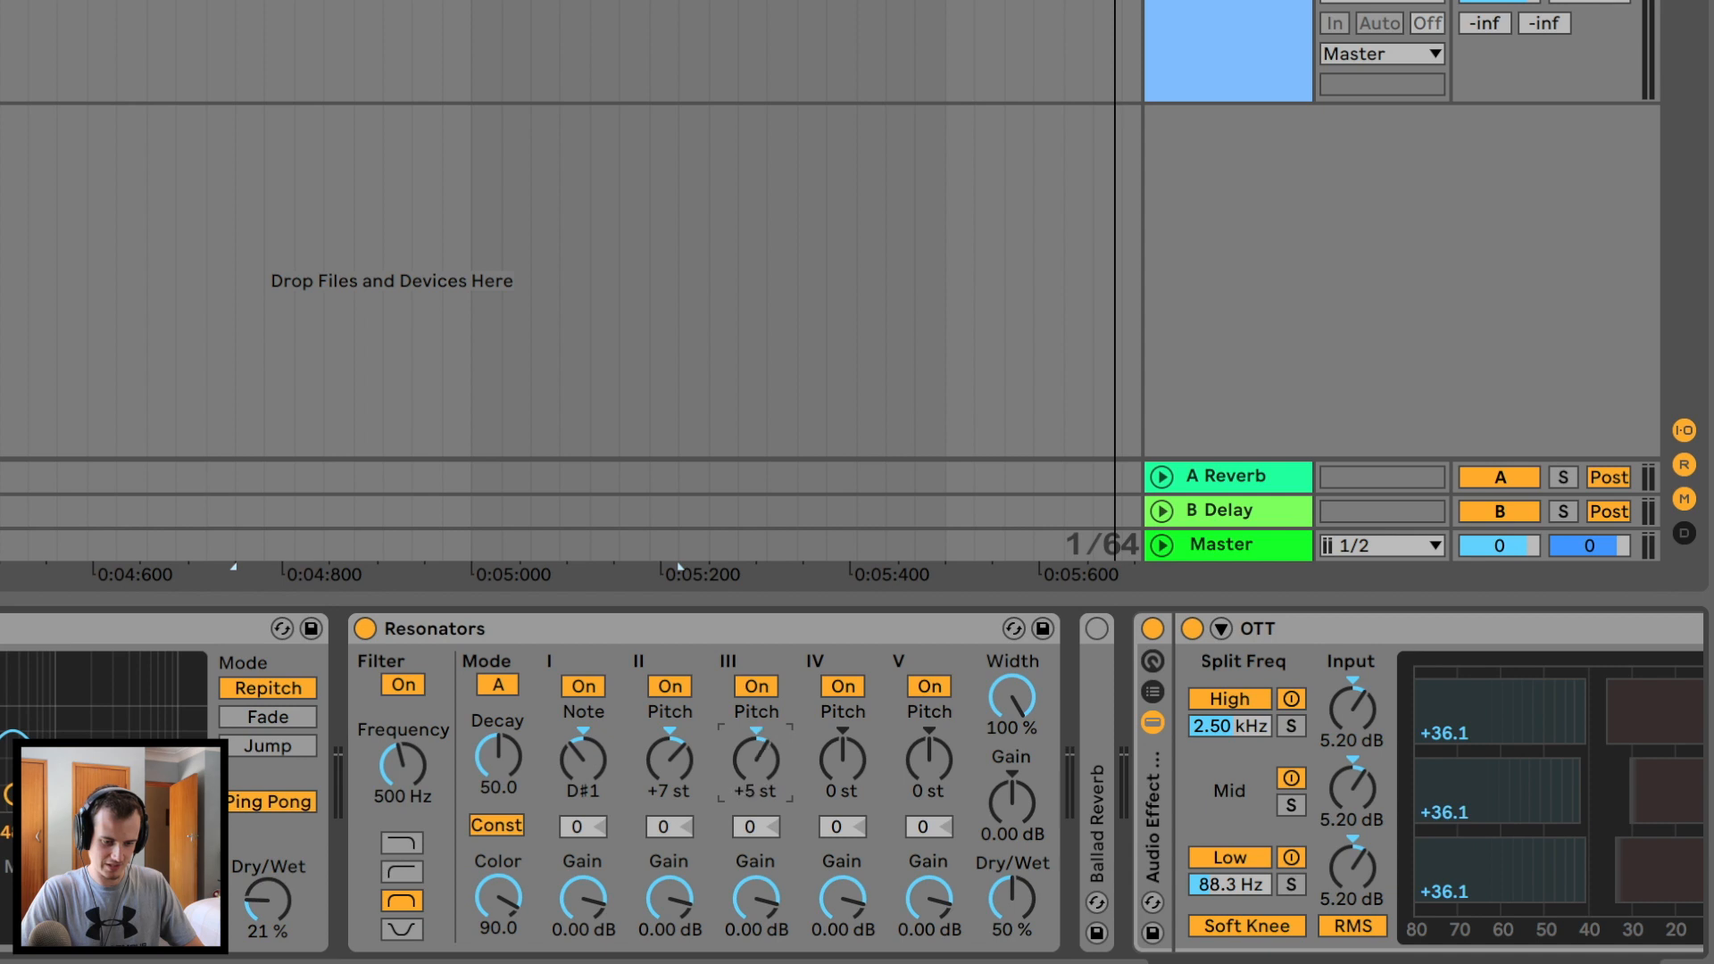
key(Up)
key(Up)
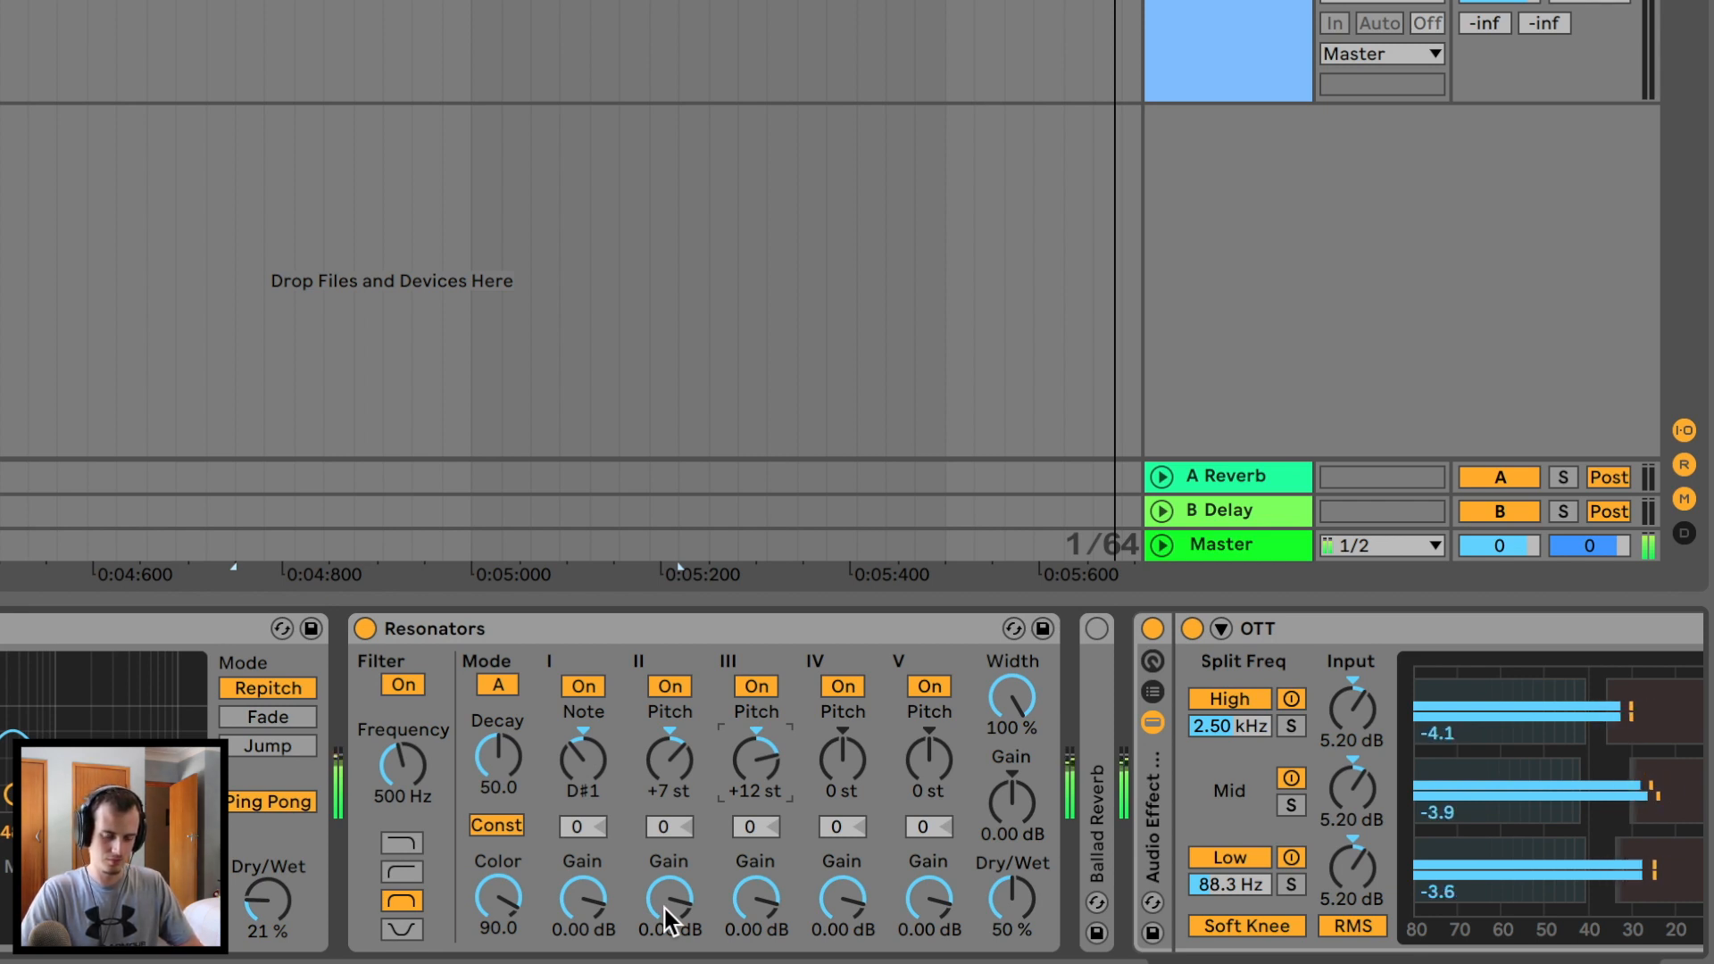
Set Resonators' gain II to -14.6 dB, gain III to -3.21 dB and Decay to 16.7
drag(666, 908, 748, 920)
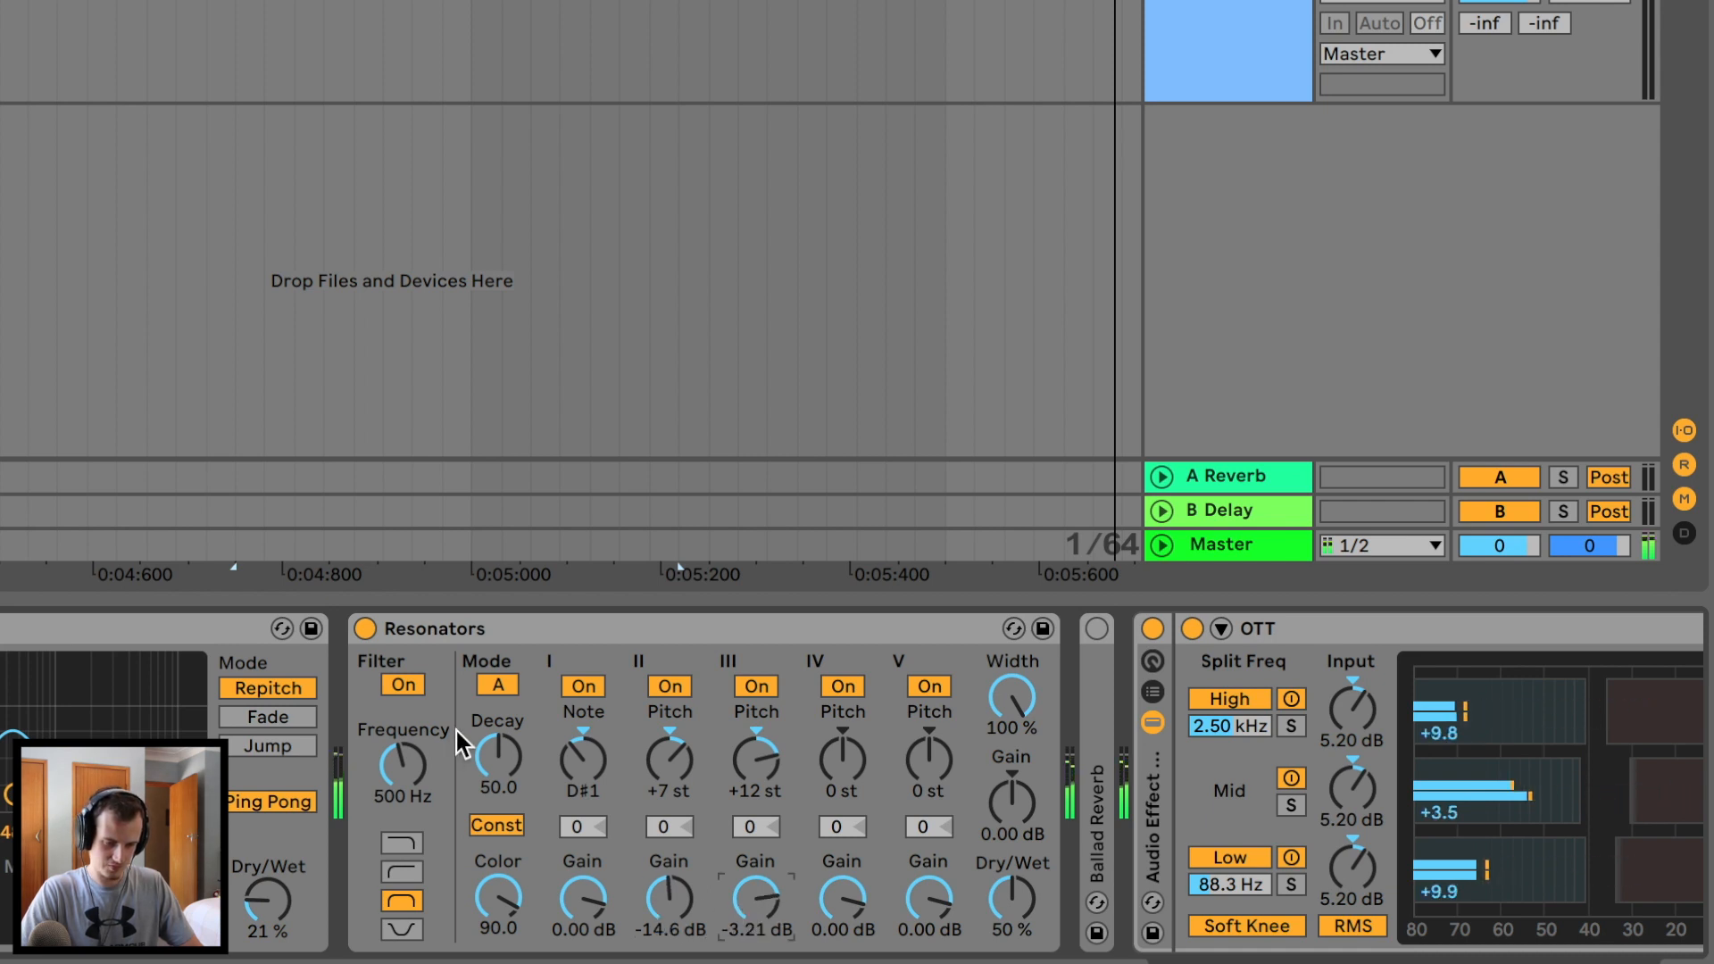
drag(491, 754, 491, 822)
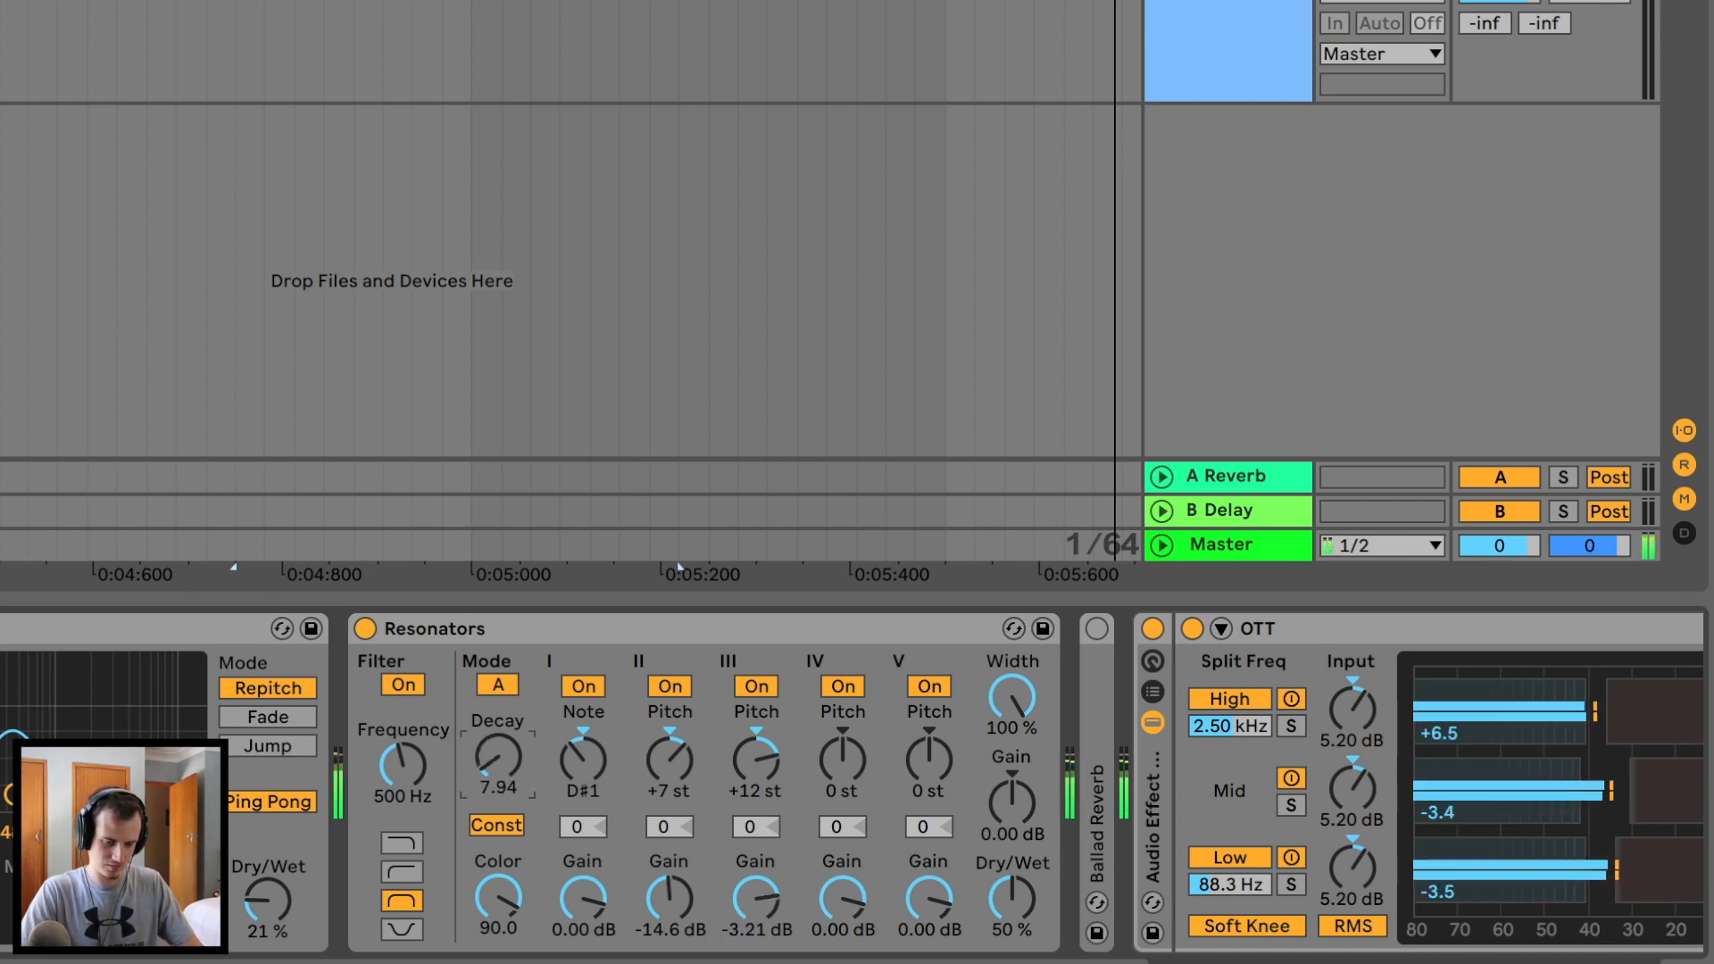
drag(497, 757, 497, 737)
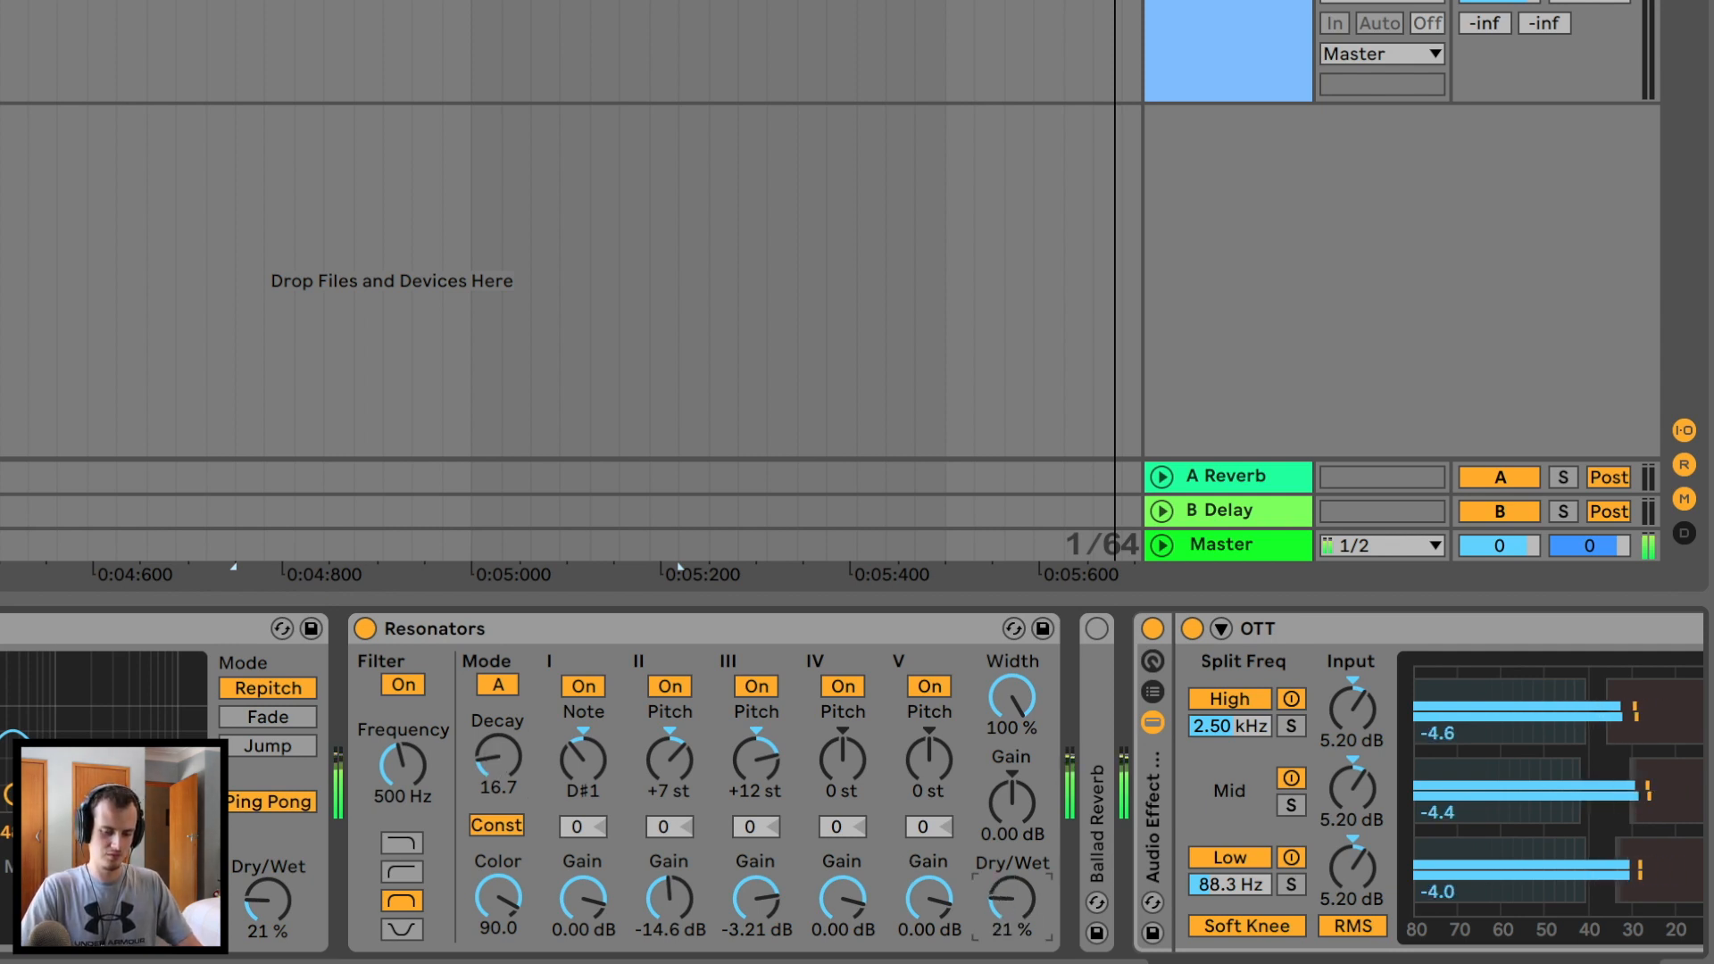
Set the Resonators filter frequency to 838 Hz and rebalance the device's Dry/Wet mix
drag(1011, 899, 1011, 830)
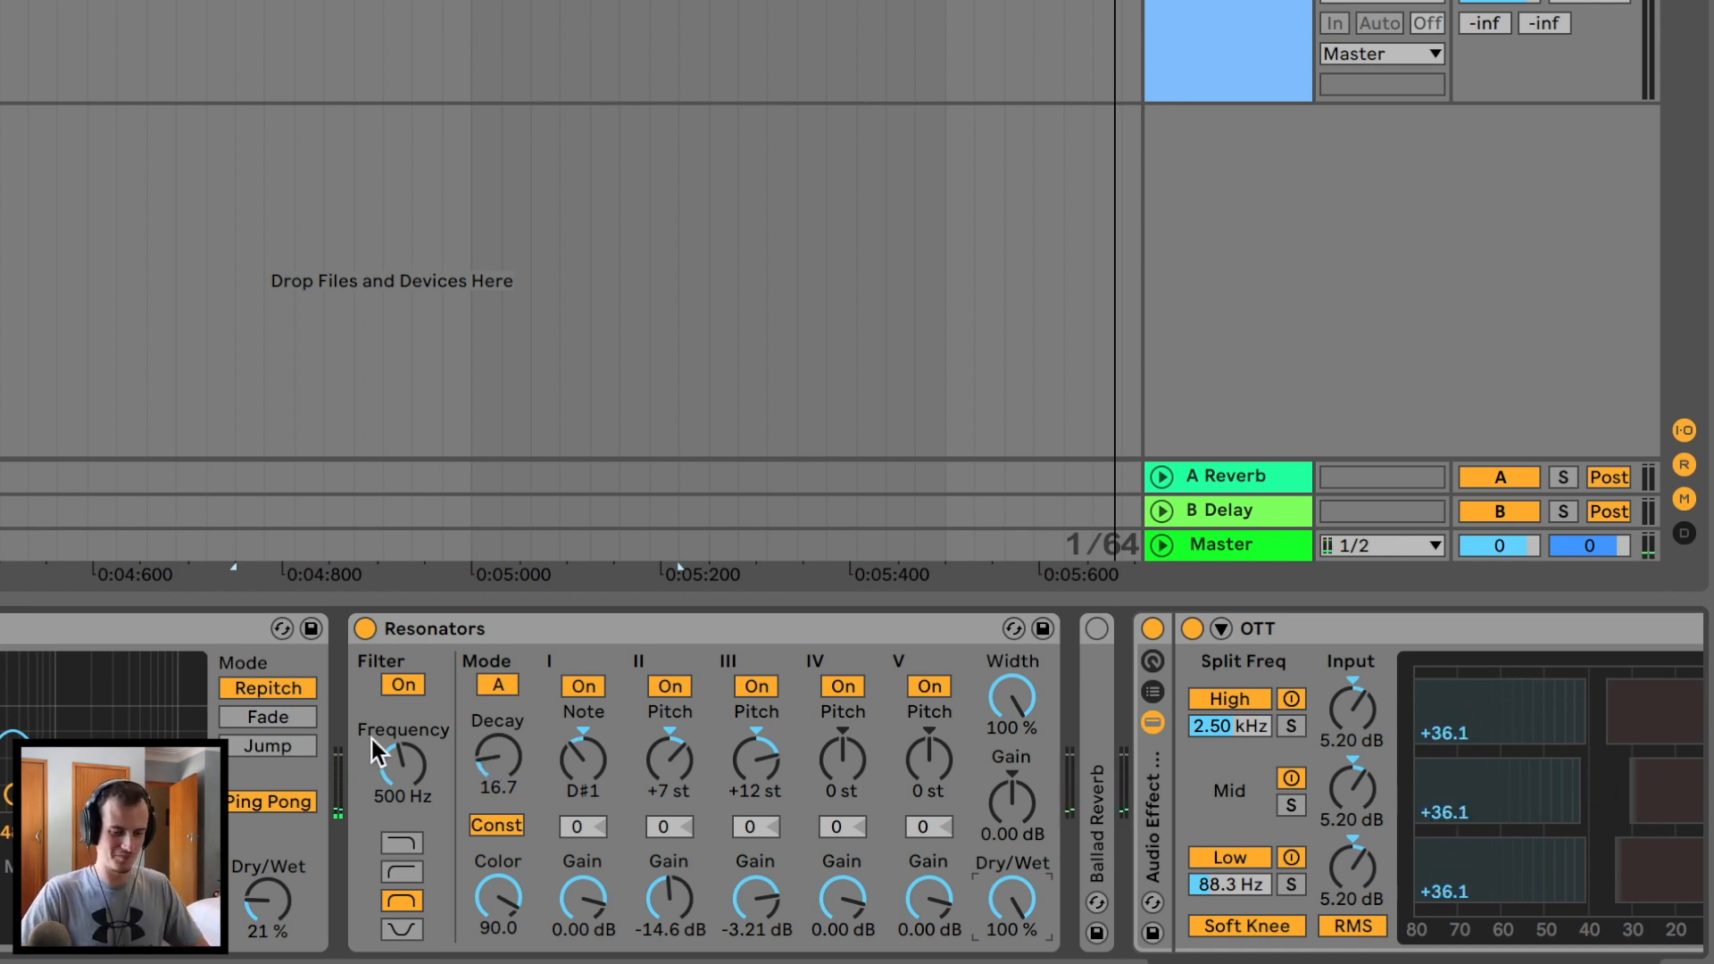
mouse_move(415, 782)
mouse_down()
mouse_move(415, 728)
mouse_move(402, 794)
mouse_move(401, 776)
mouse_up()
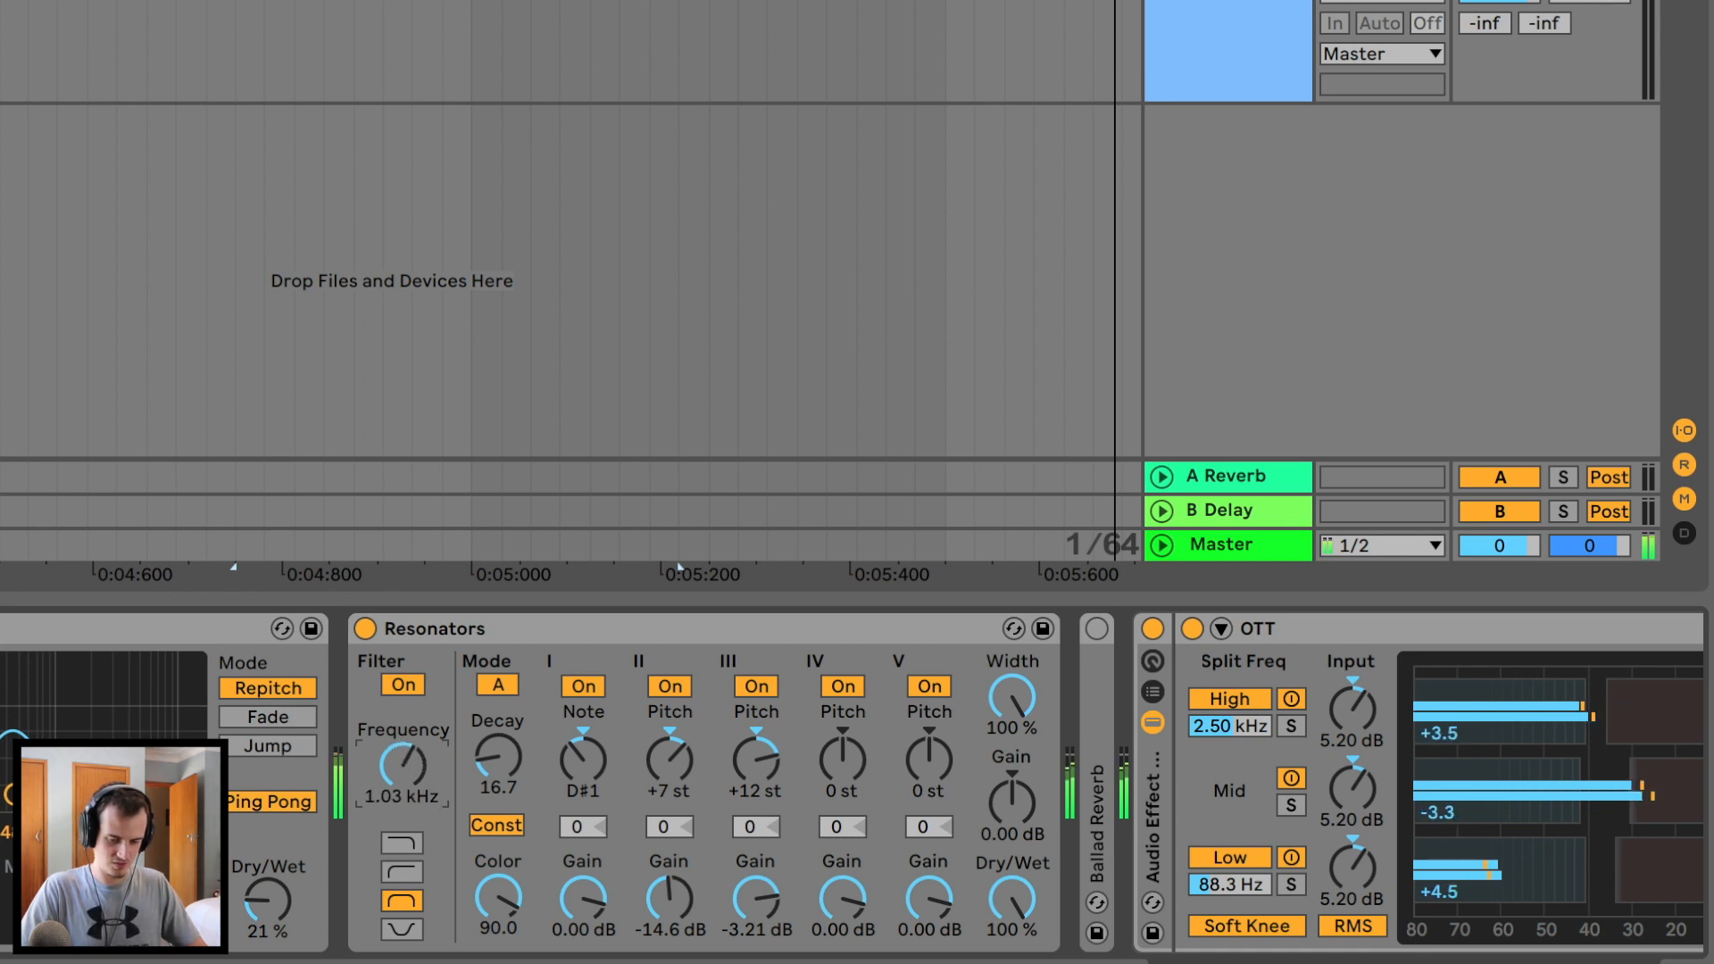
mouse_move(1027, 920)
mouse_down()
mouse_move(1027, 942)
mouse_move(1012, 914)
mouse_move(1034, 913)
mouse_up()
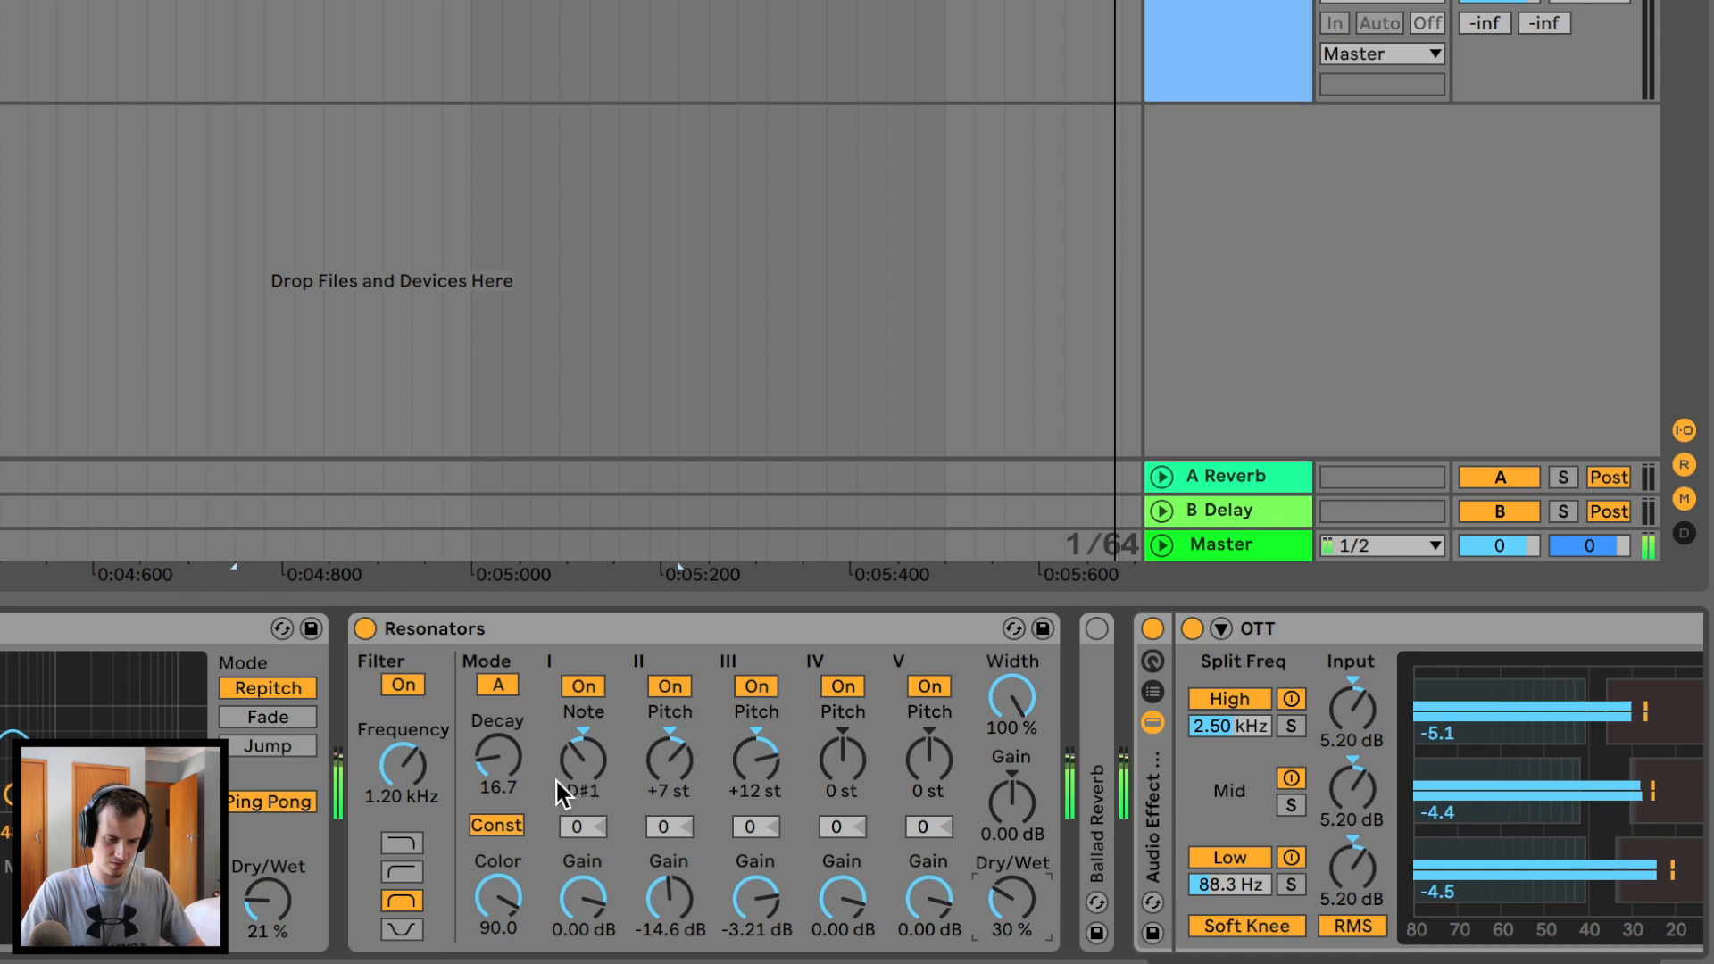
click(429, 758)
drag(429, 741, 429, 766)
drag(1013, 900, 1012, 874)
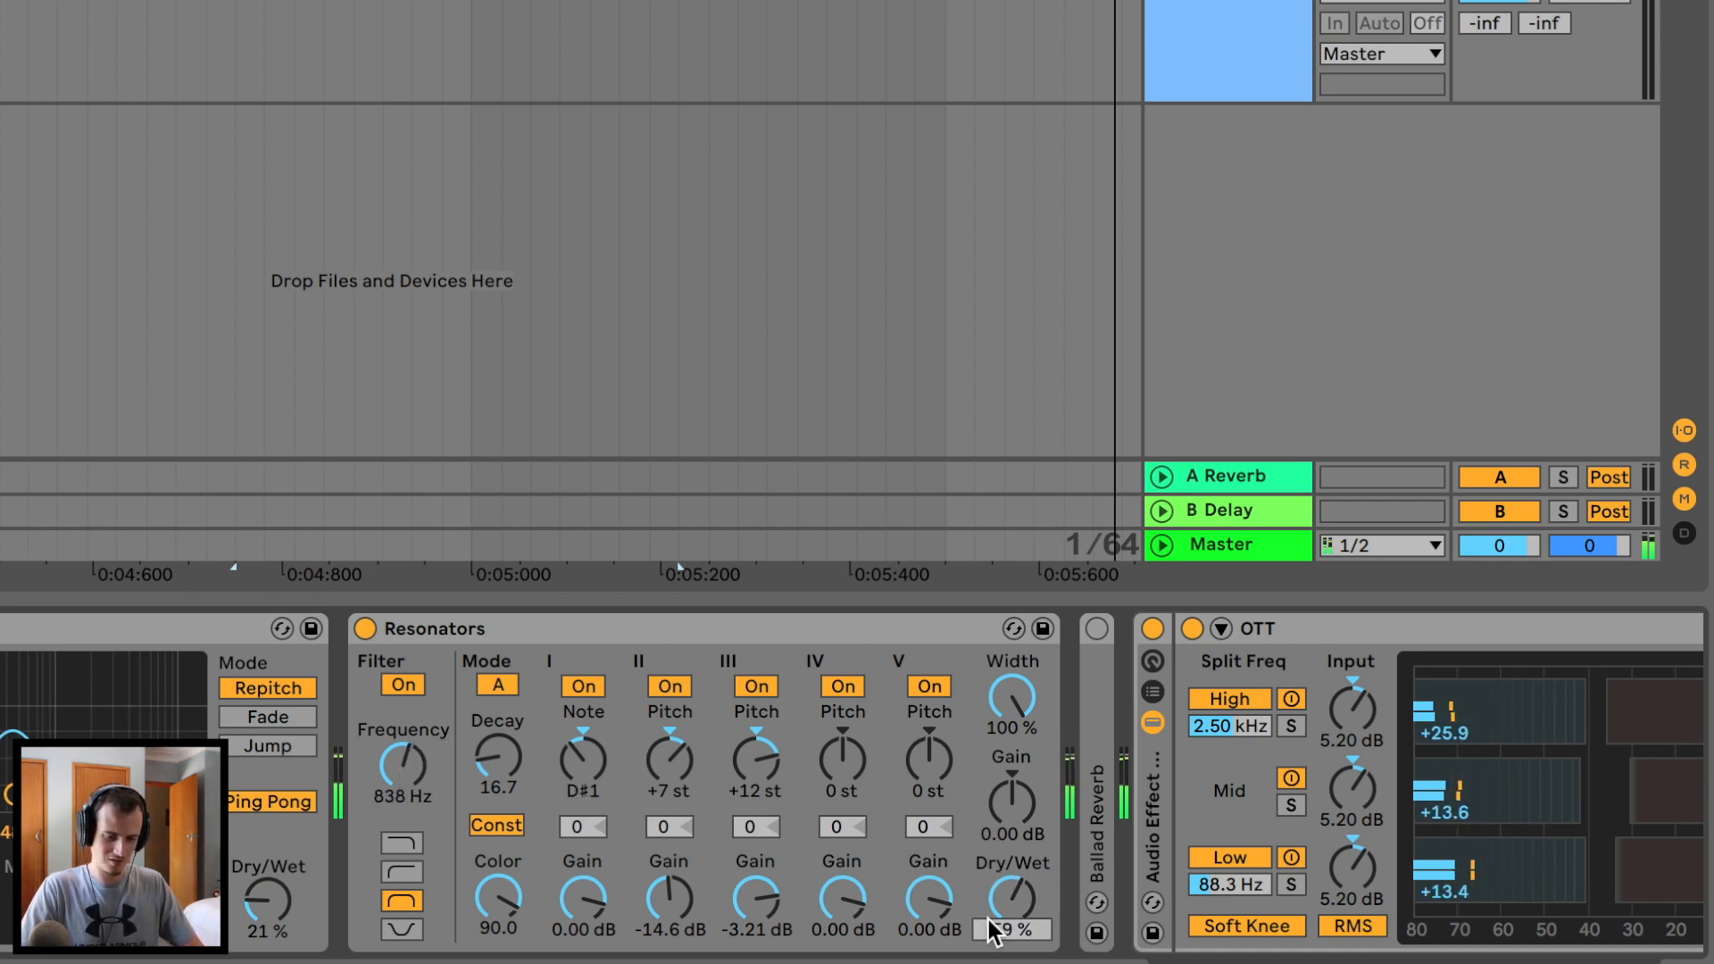
Raise the Resonators filter frequency to 3.04 kHz and set its Dry/Wet to 47 %
drag(403, 764, 403, 730)
mouse_move(1012, 897)
mouse_down()
mouse_move(1012, 920)
mouse_move(1025, 907)
mouse_up()
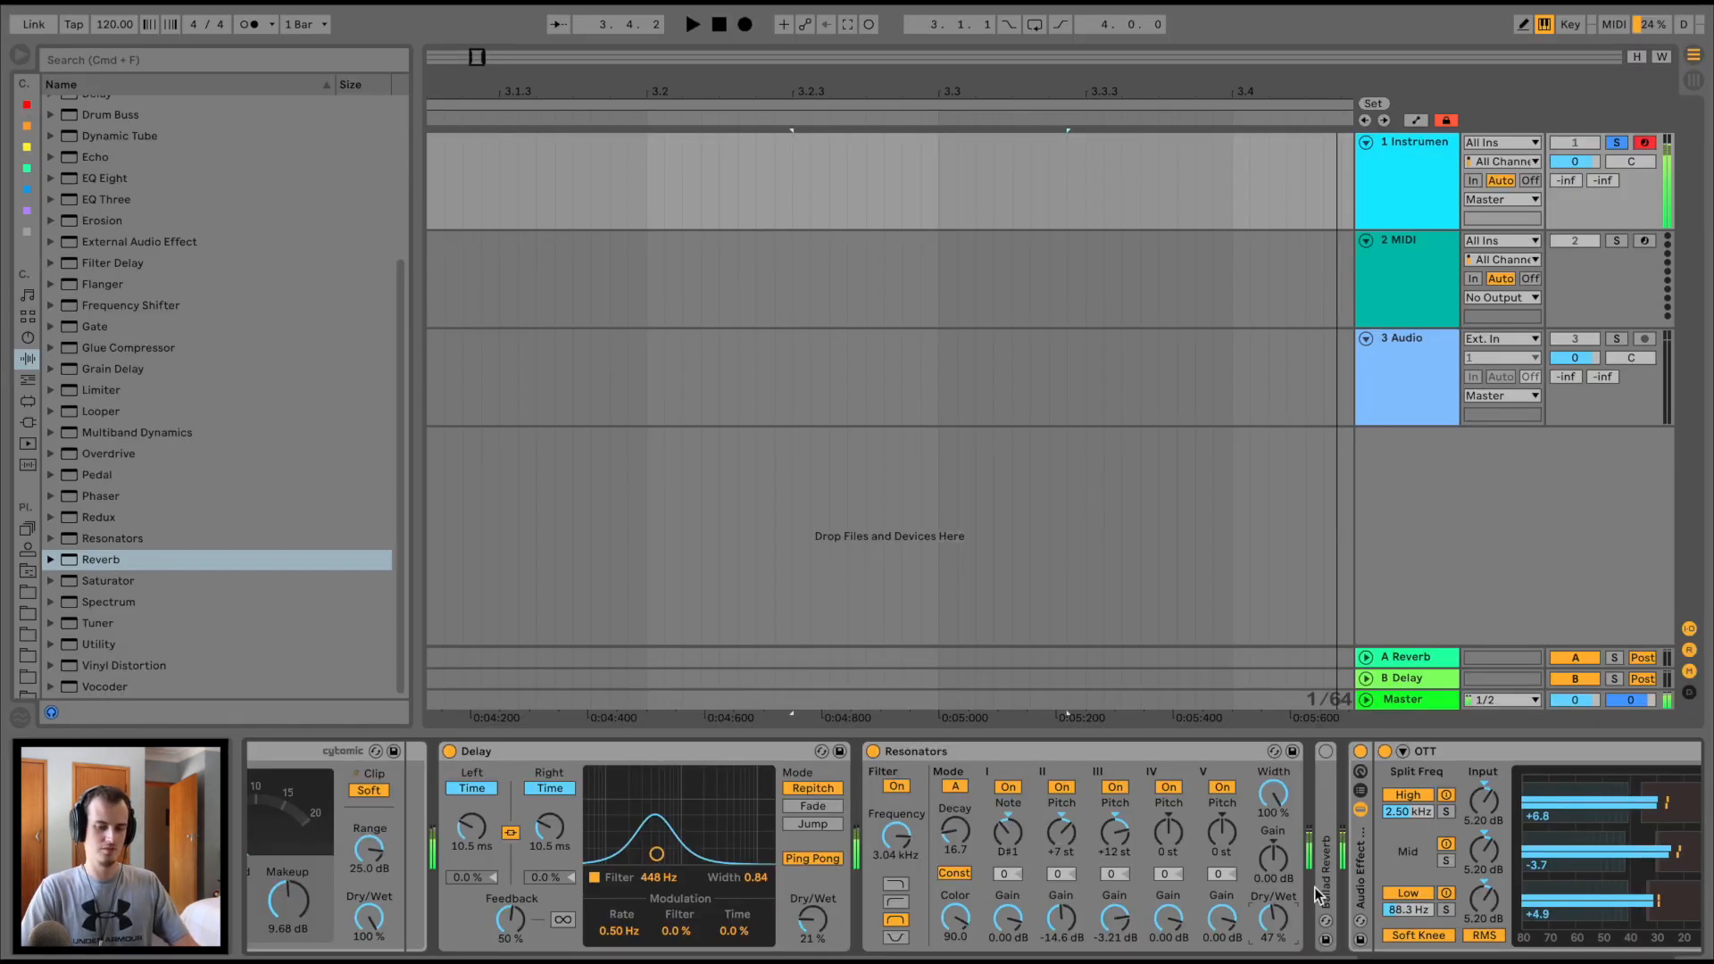
Expand and enable Ballad Reverb, setting its Dry/Wet to 44 % and Decay Time to 649 ms
scroll(1079, 846, right, 5)
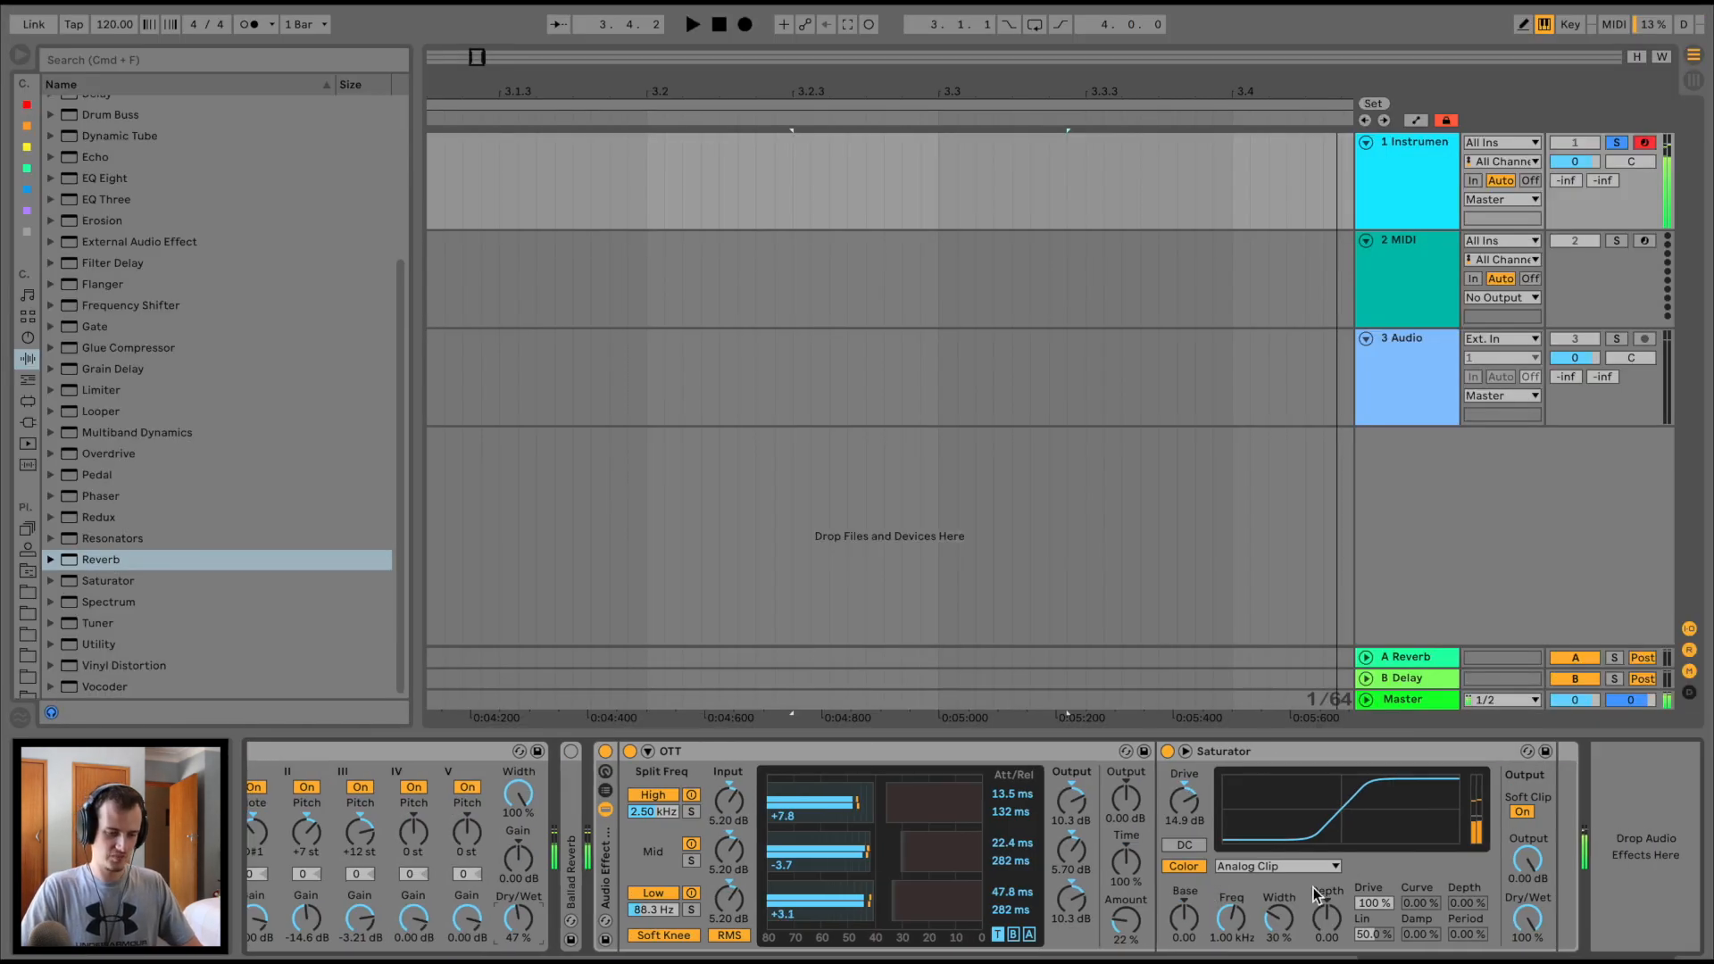
double_click(572, 831)
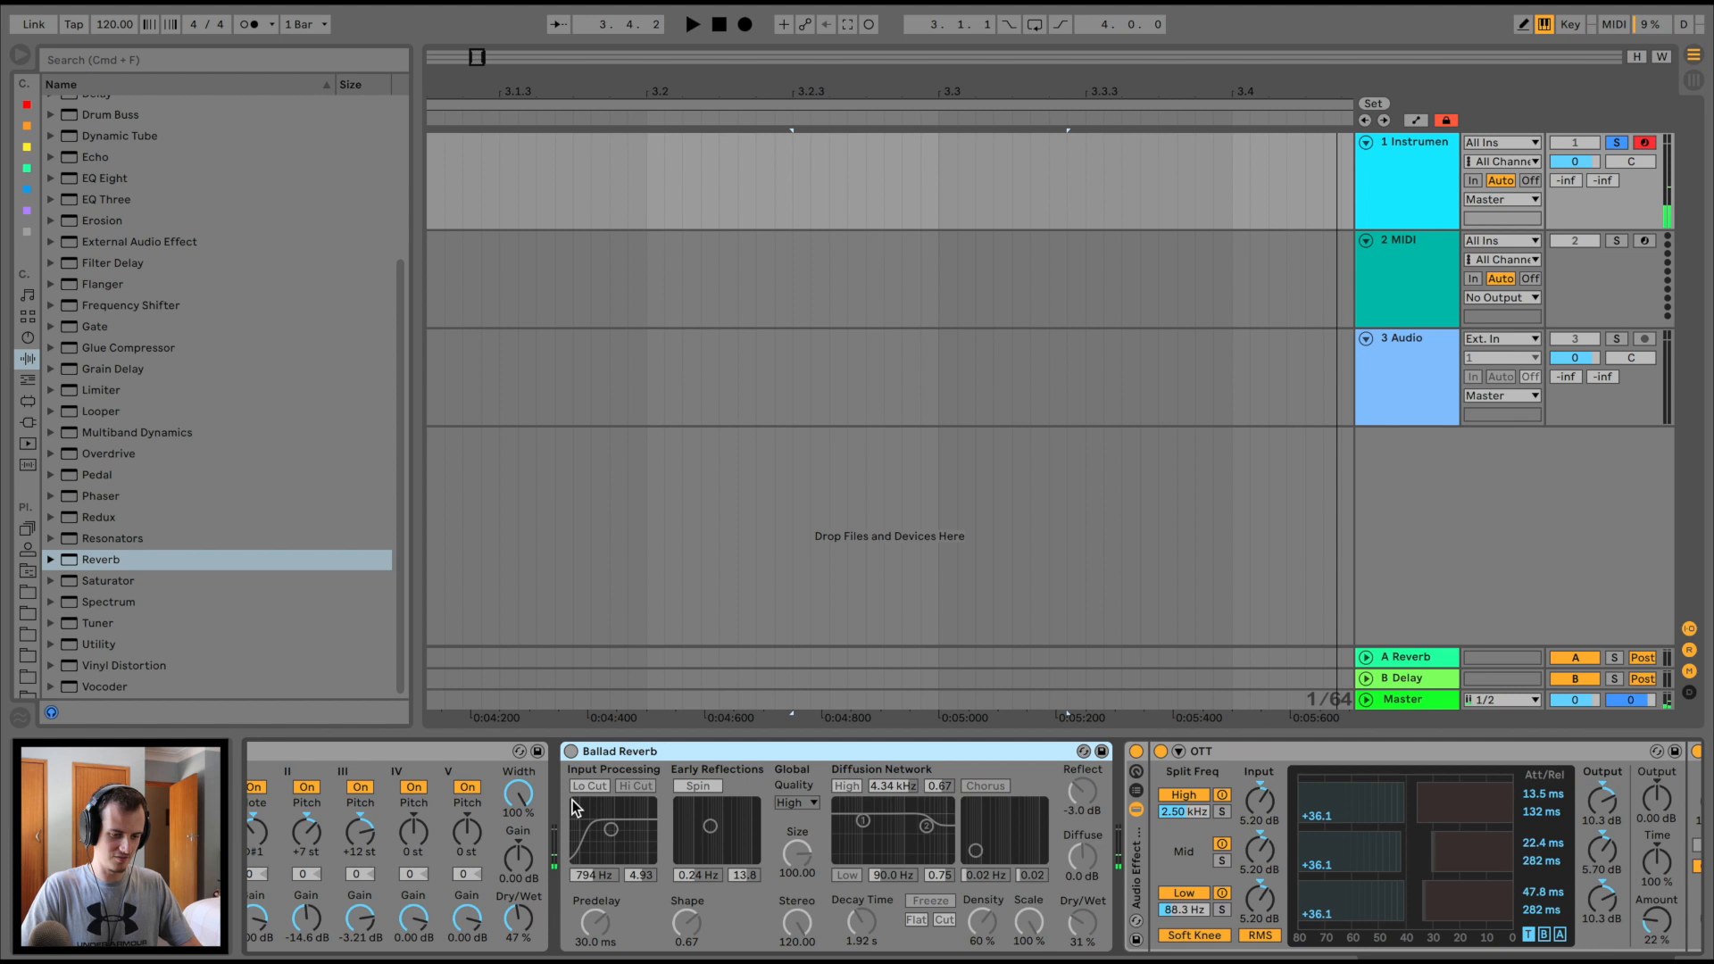
click(571, 752)
drag(1082, 925, 1081, 916)
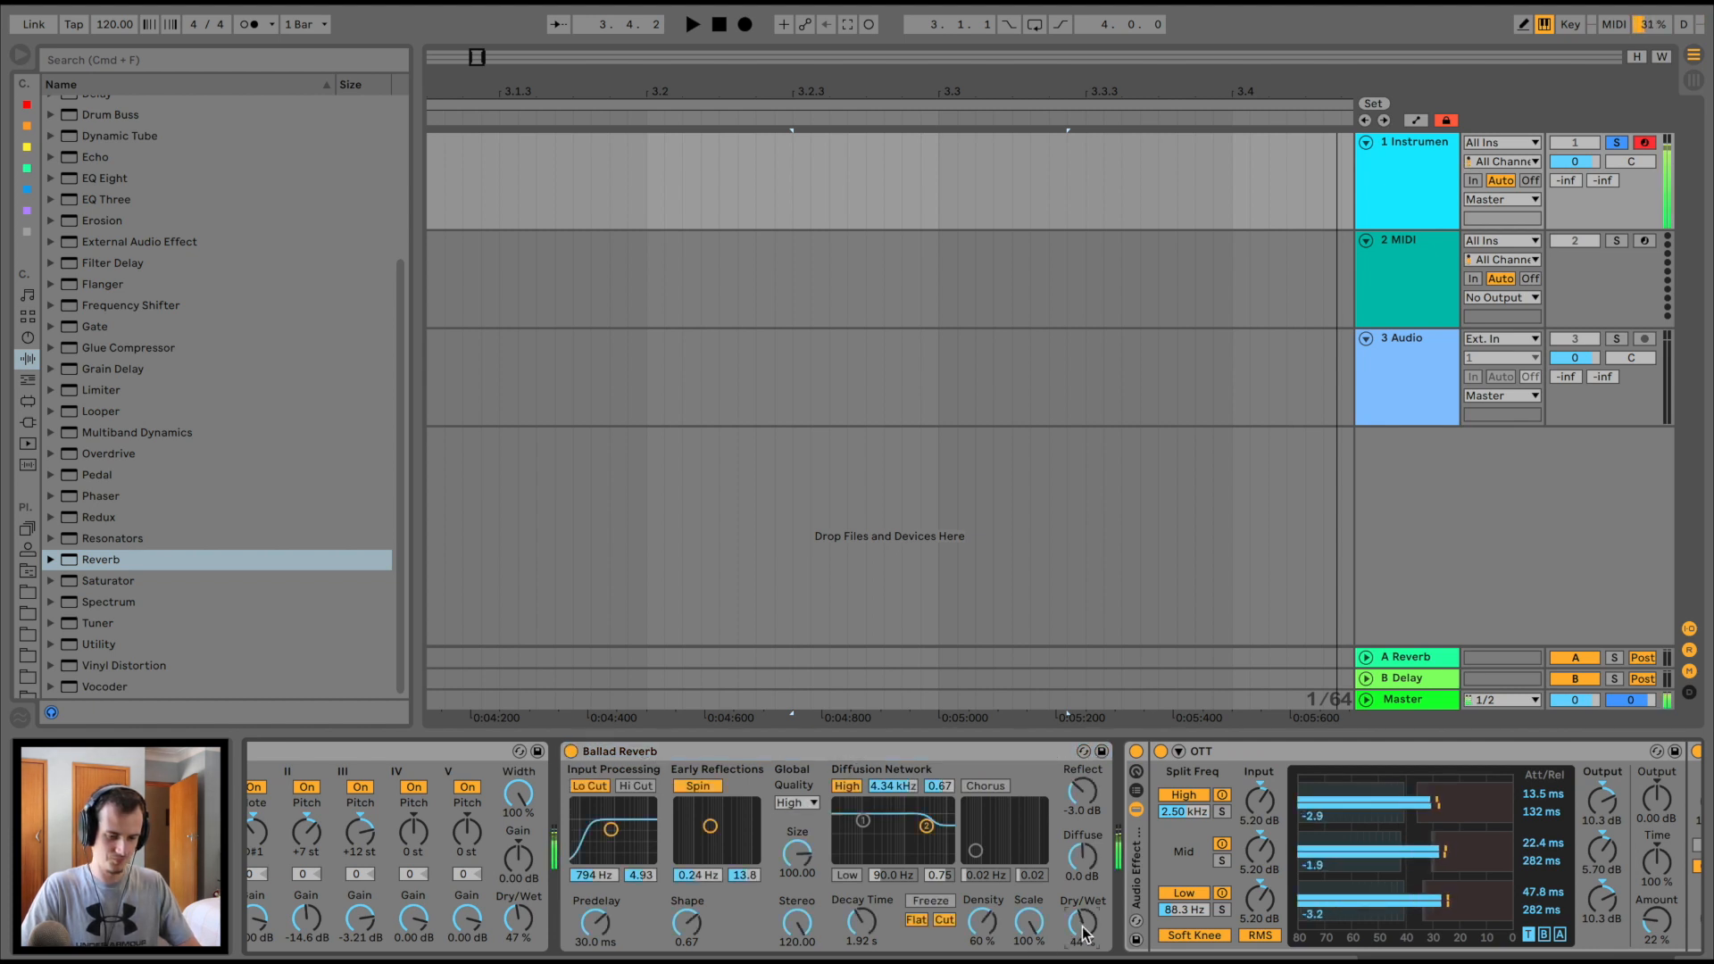
drag(860, 924, 860, 942)
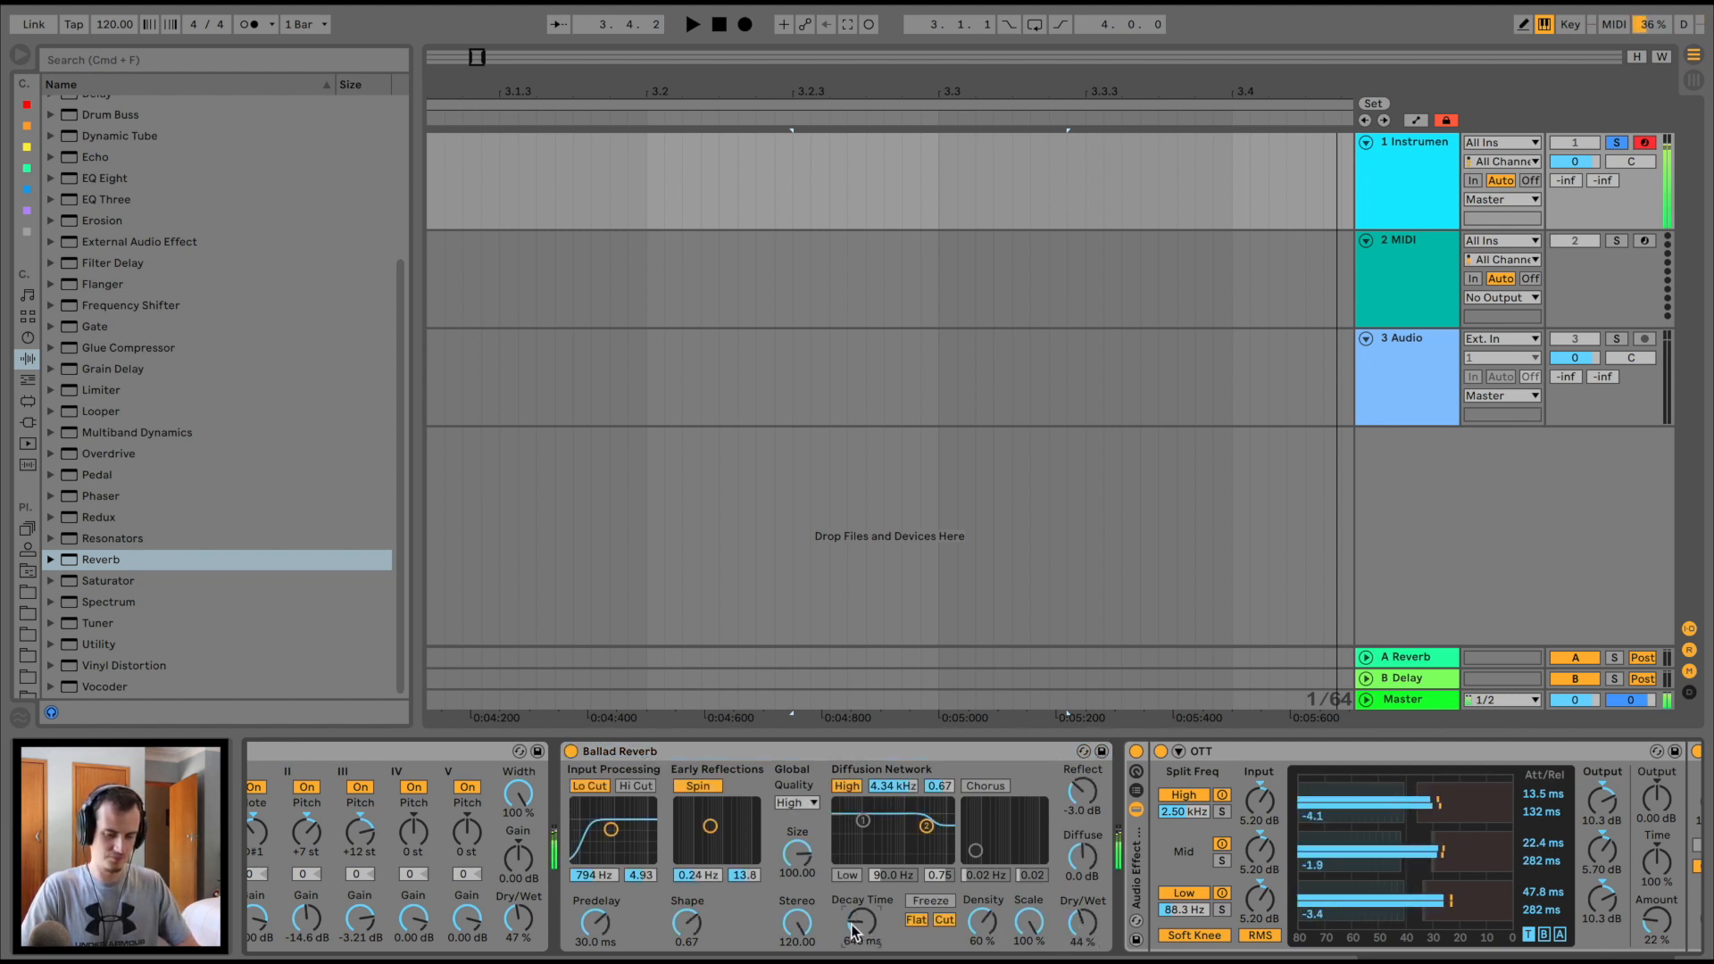
Set the Pluck chain's volume to -1.2 dB and the ARP chain's volume to -6.8 dB
scroll(852, 924, left, 10)
scroll(852, 924, left, 1)
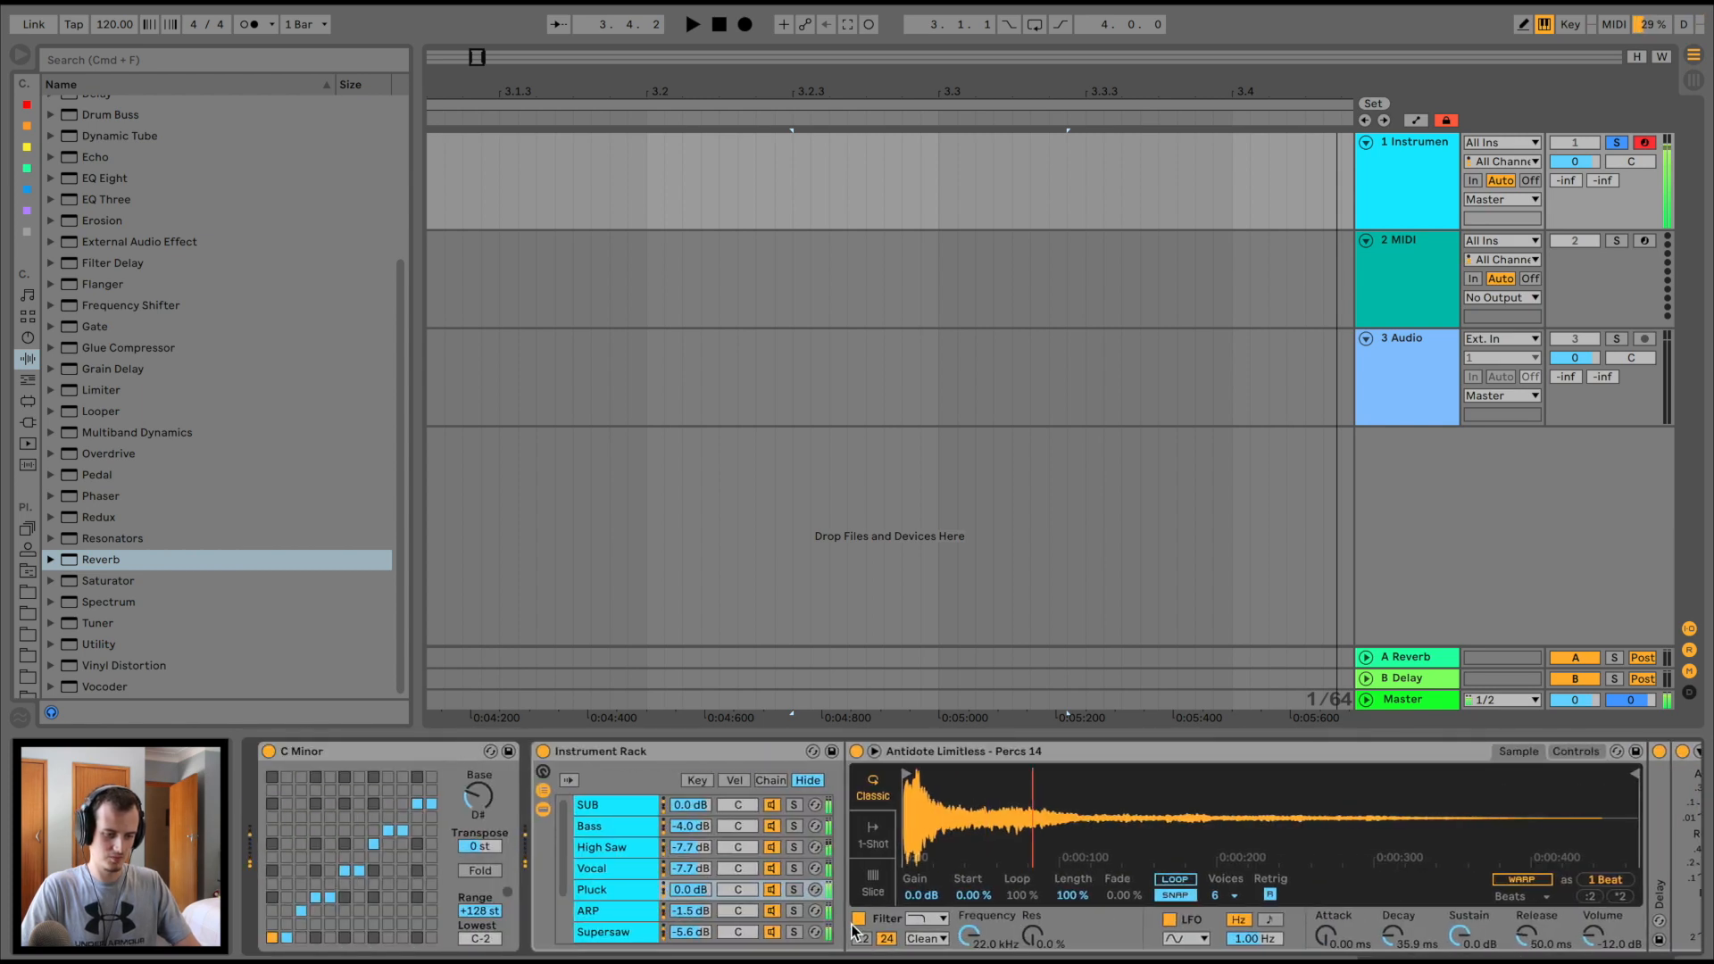
click(705, 889)
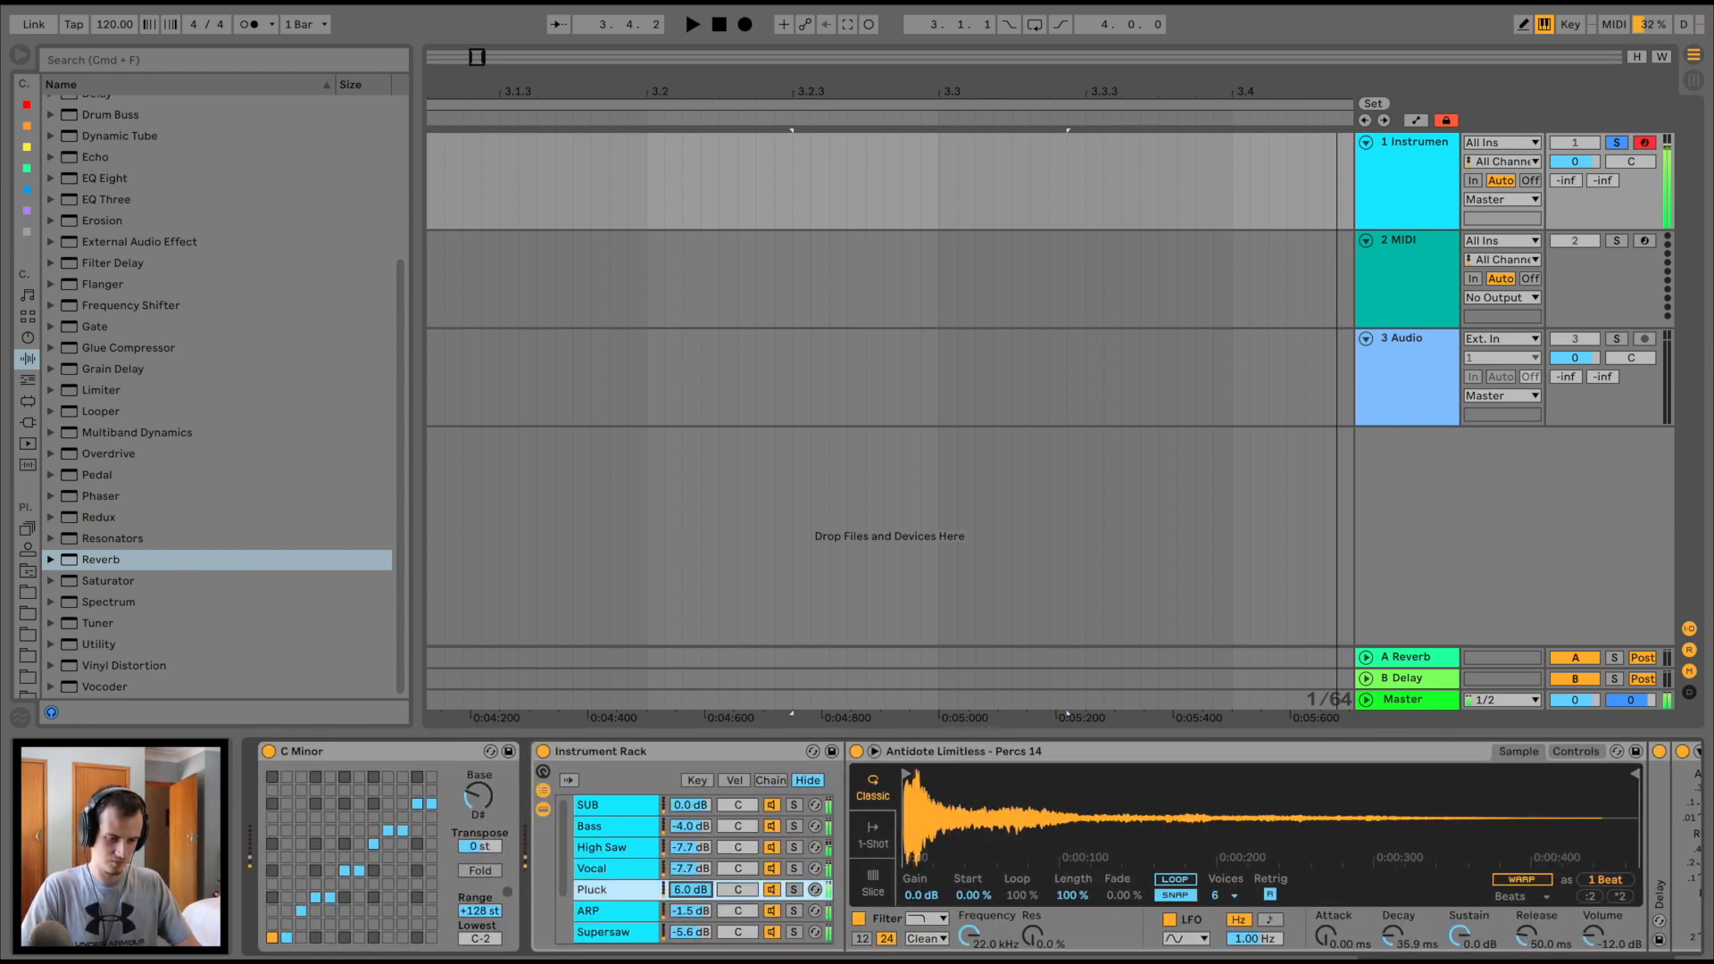
drag(692, 890, 692, 928)
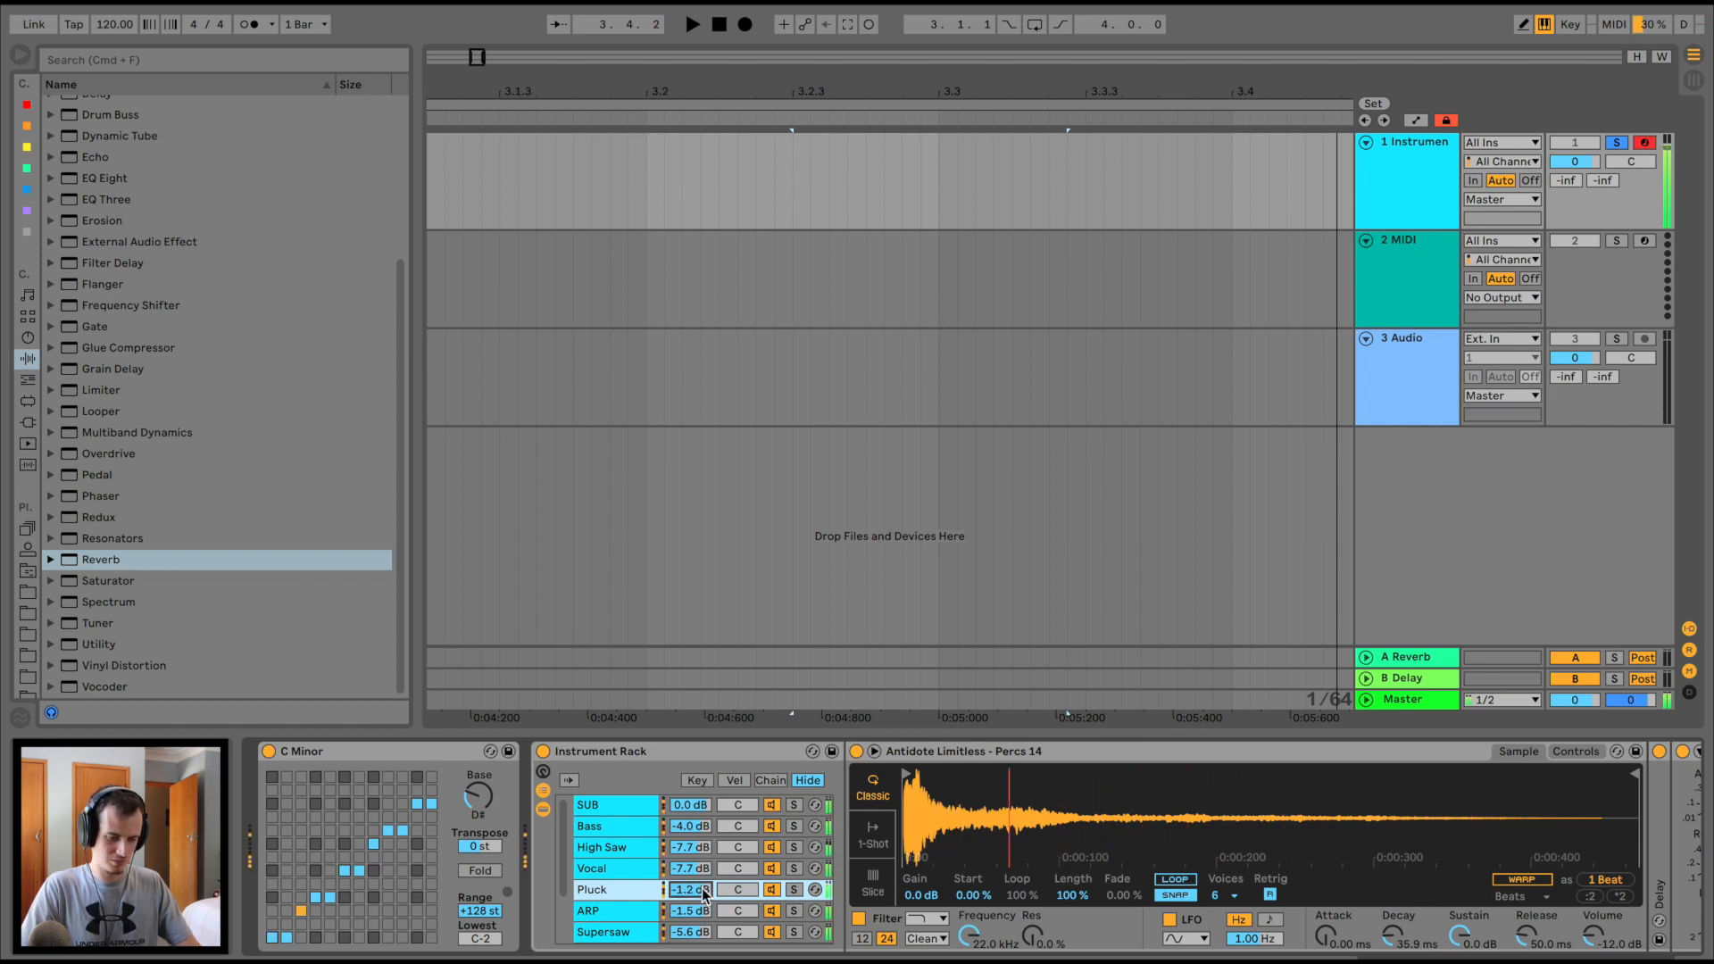
mouse_move(691, 910)
mouse_down()
mouse_move(690, 960)
mouse_move(691, 876)
mouse_up()
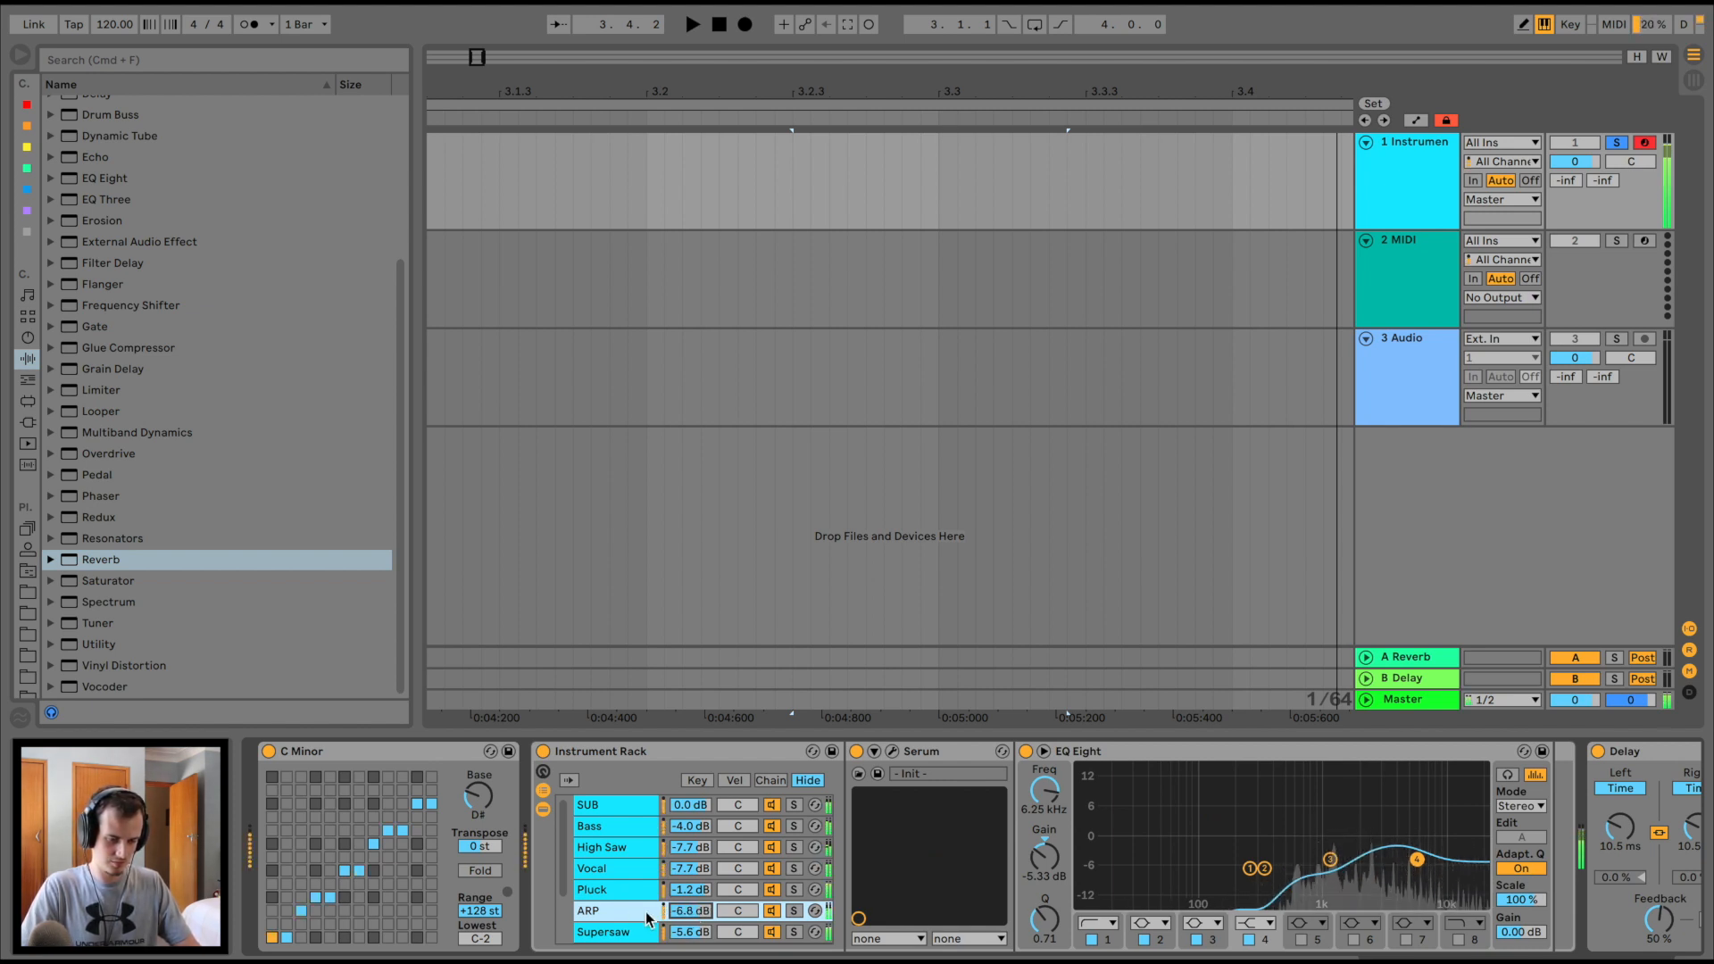
Set oscillator A's unison to 16 voices in the ARP chain's Serum and close the plug-in window
click(892, 753)
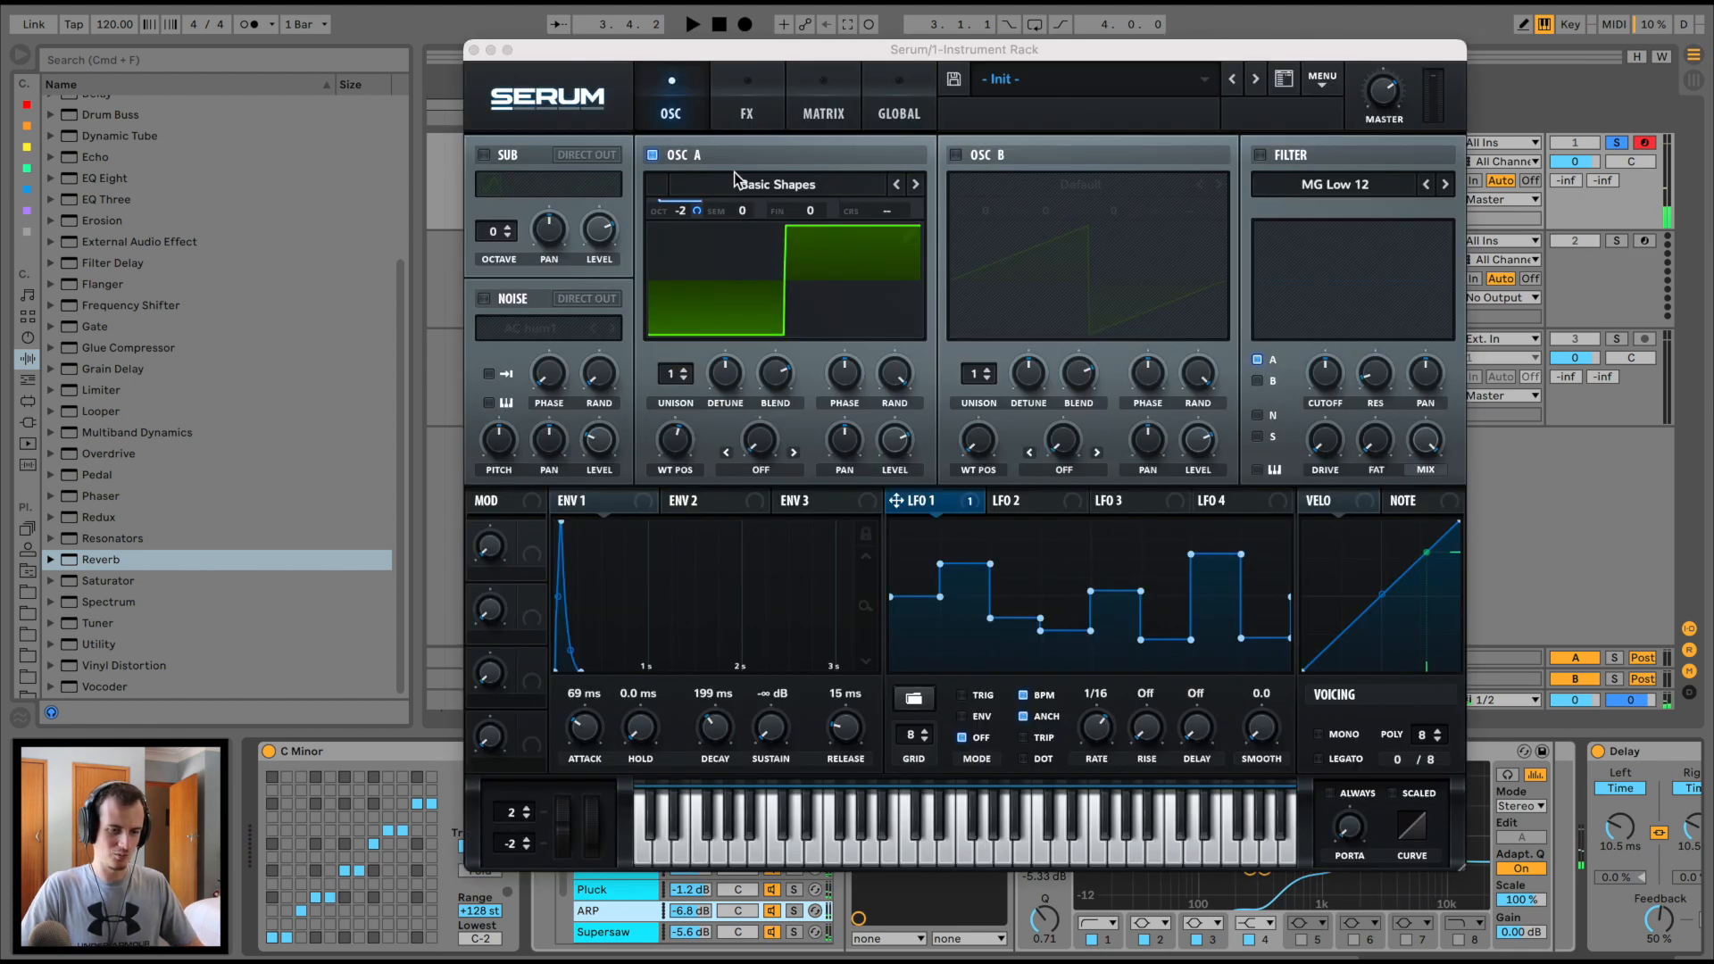
drag(670, 379, 670, 321)
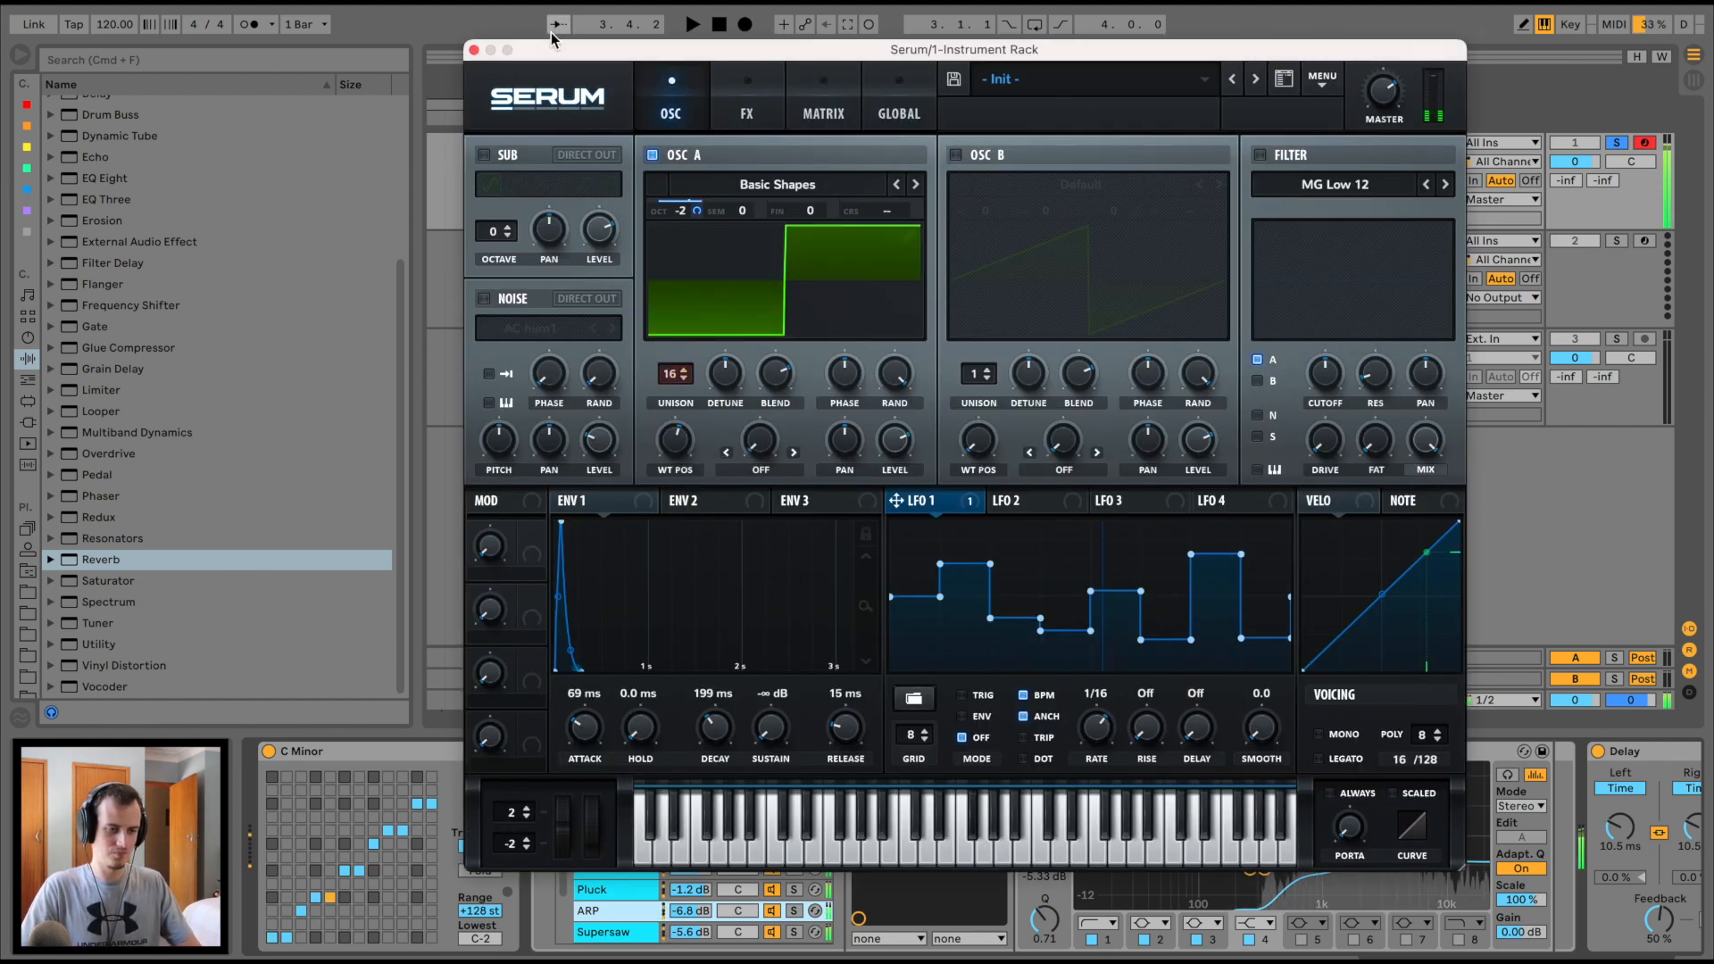
click(474, 50)
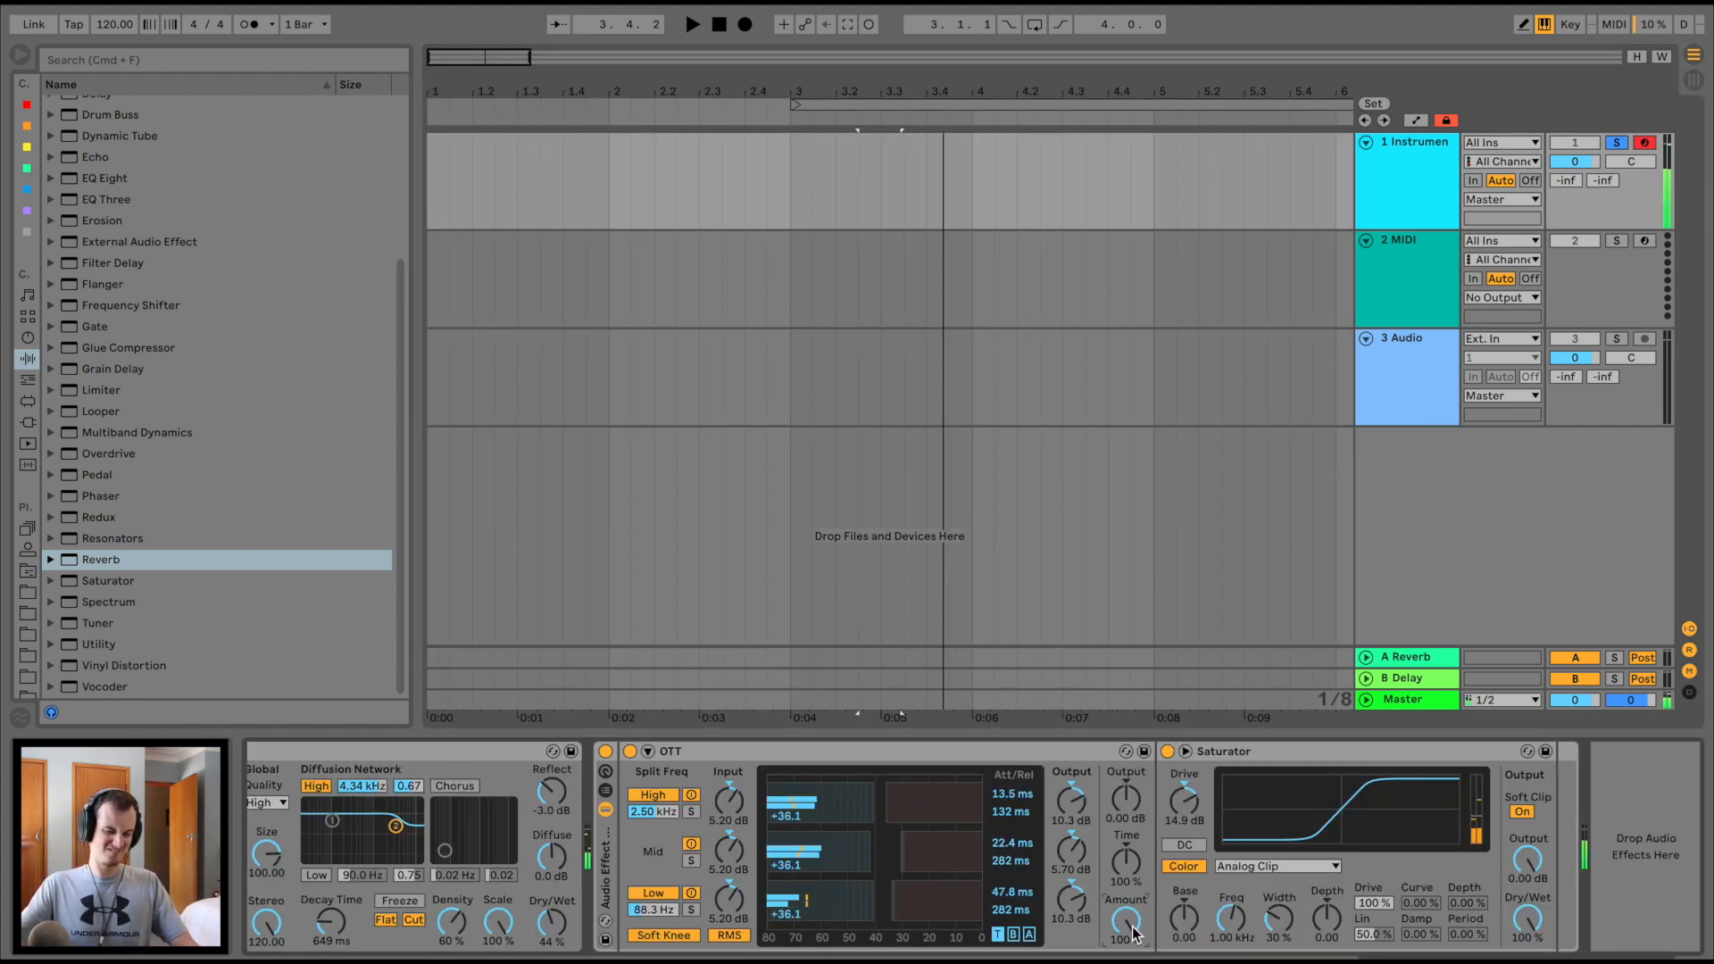
Set OTT's Time to 1000 % and its Amount to 99 %
mouse_move(1126, 859)
mouse_down()
mouse_move(1125, 910)
mouse_move(1126, 848)
mouse_up()
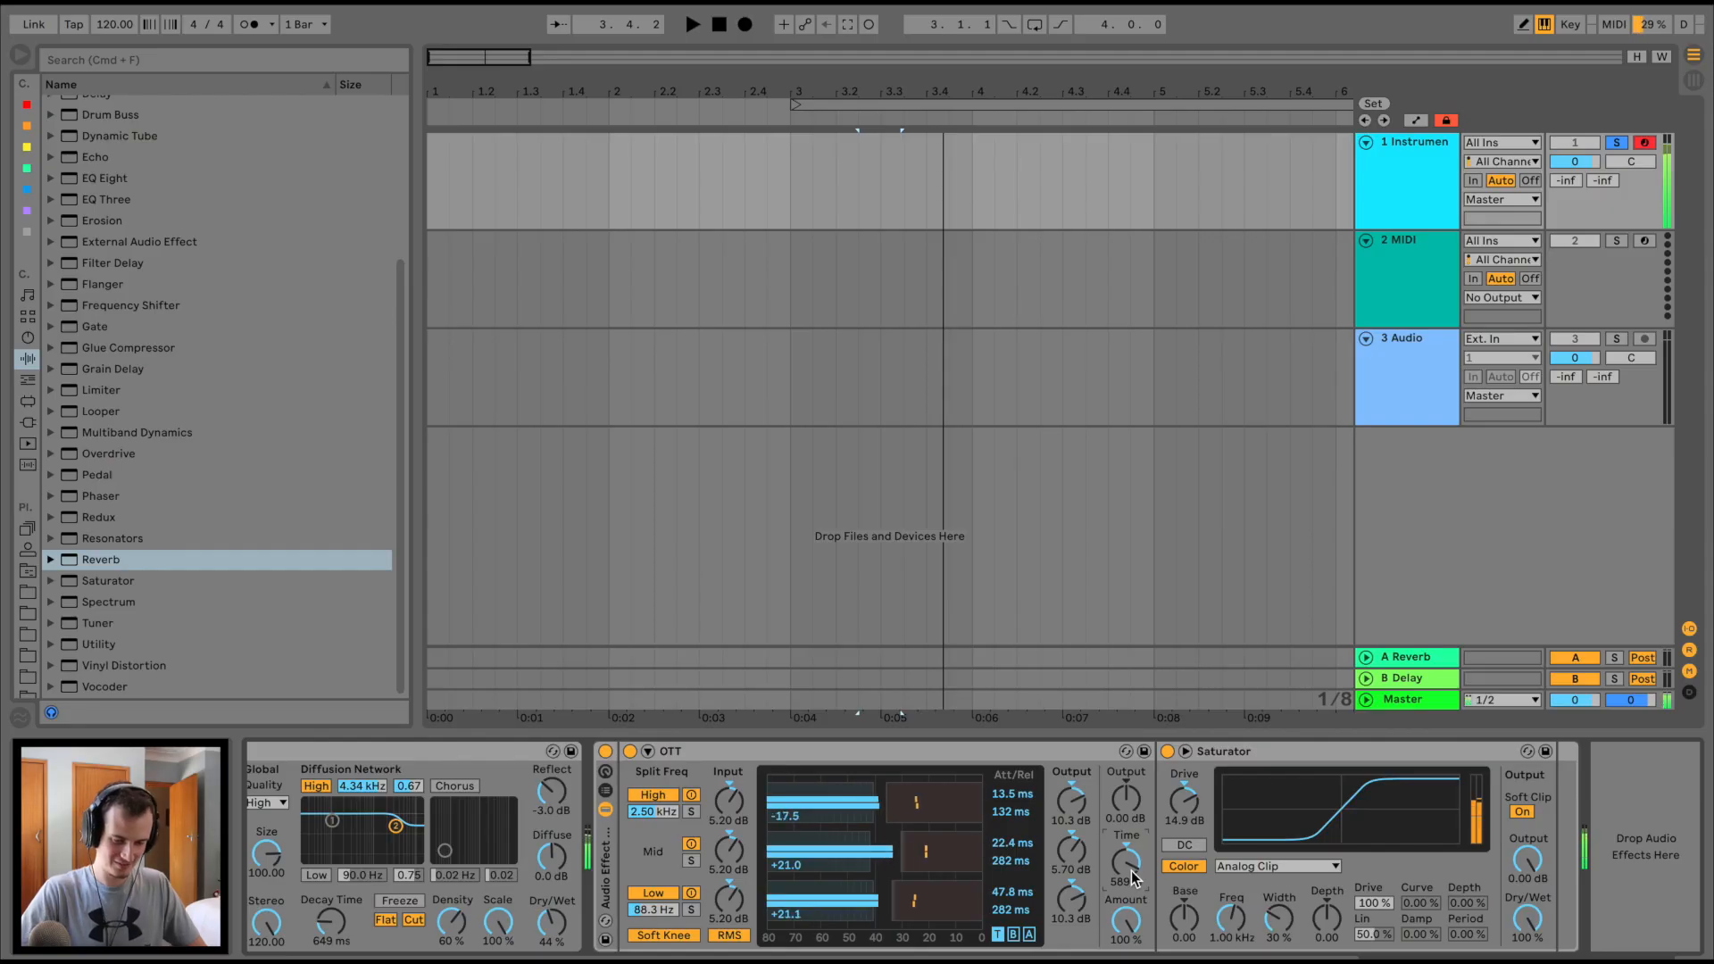
drag(1131, 877, 1131, 903)
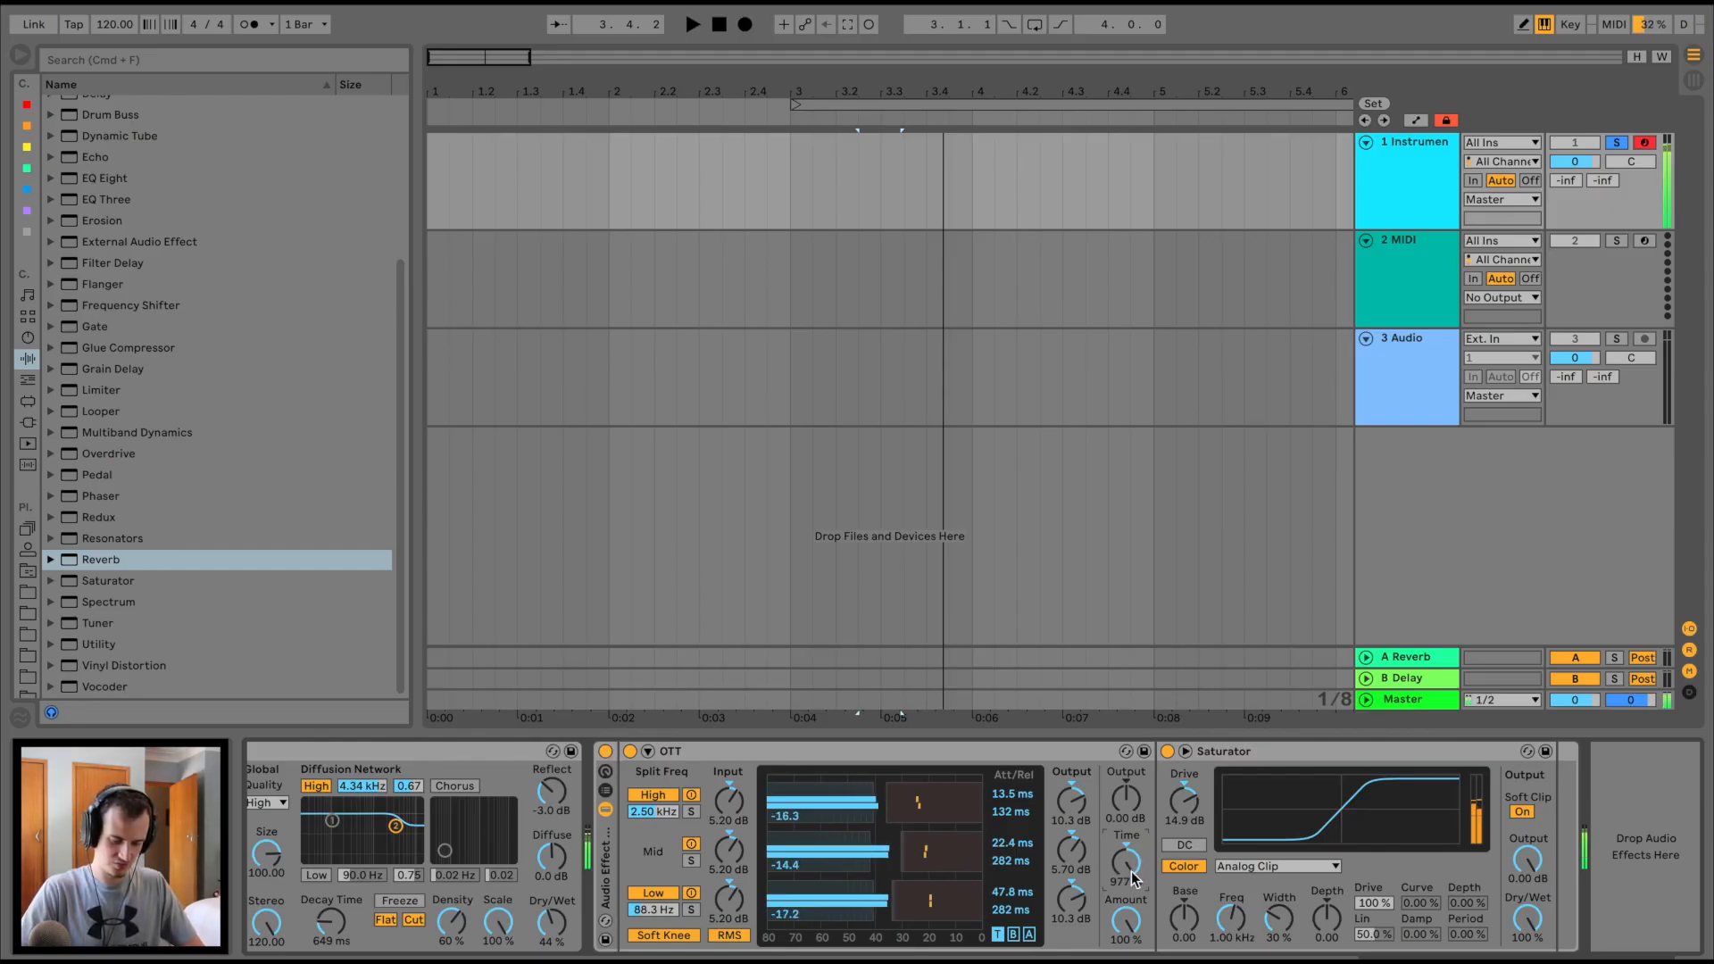
drag(1125, 919, 1125, 946)
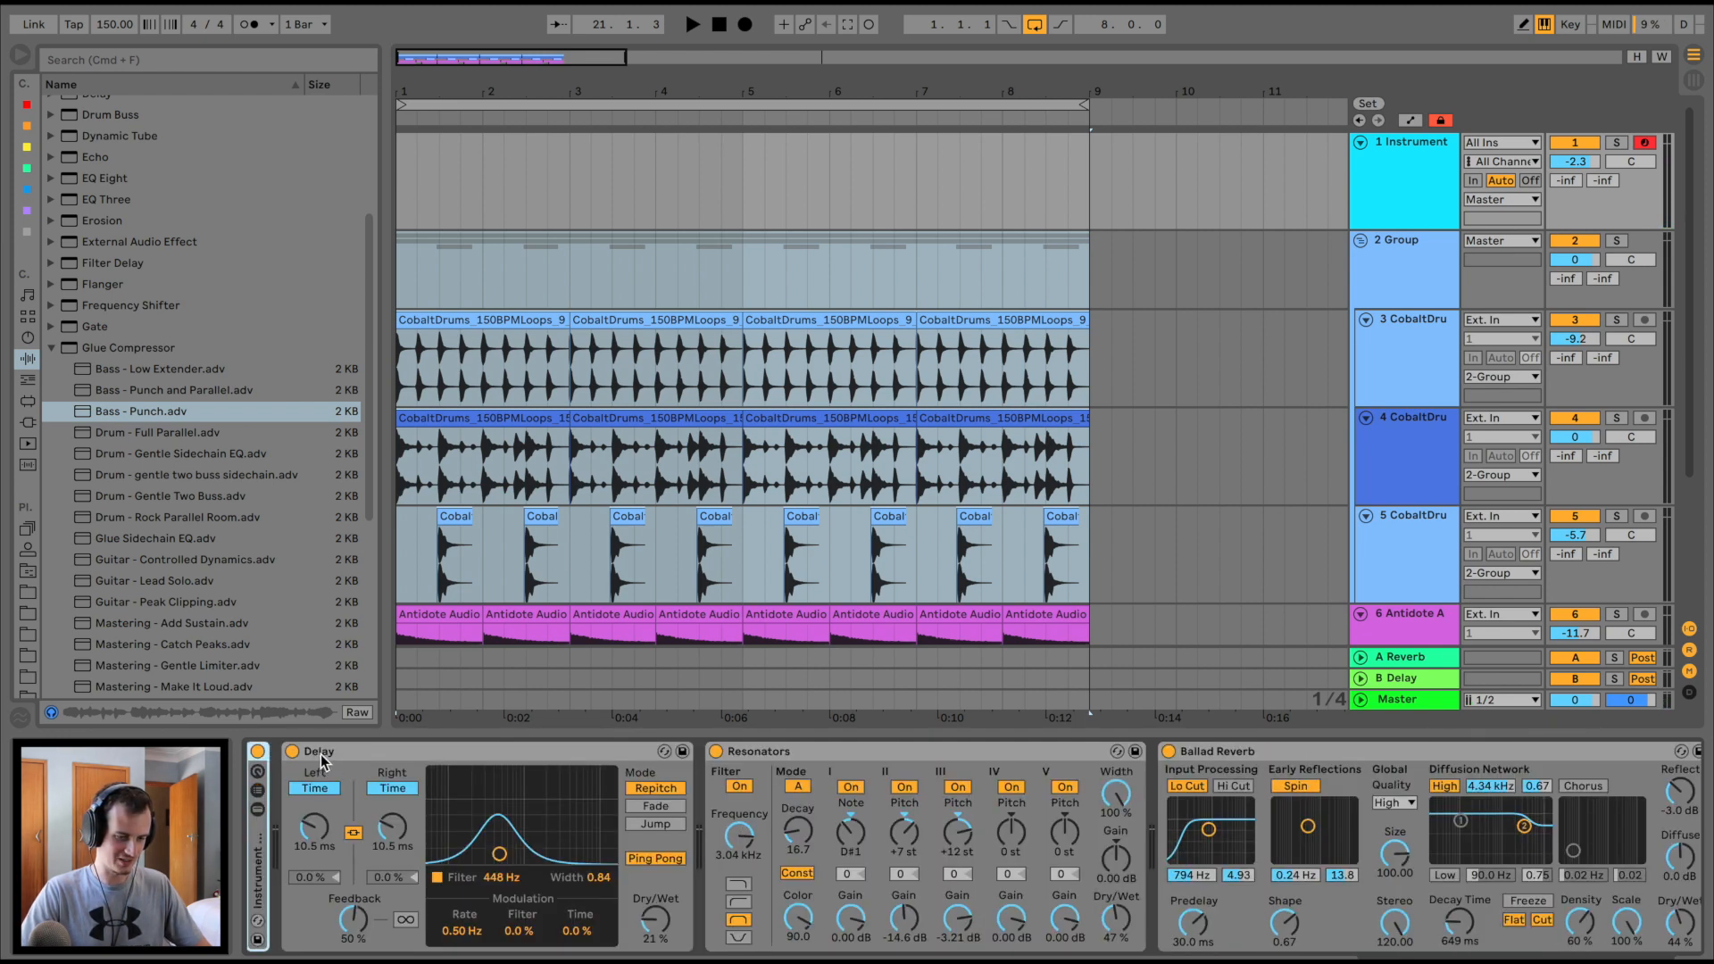
Collapse Delay, Resonators, Ballad Reverb and the audio effect rack so the sidechain Compressor is in view
double_click(339, 751)
double_click(389, 751)
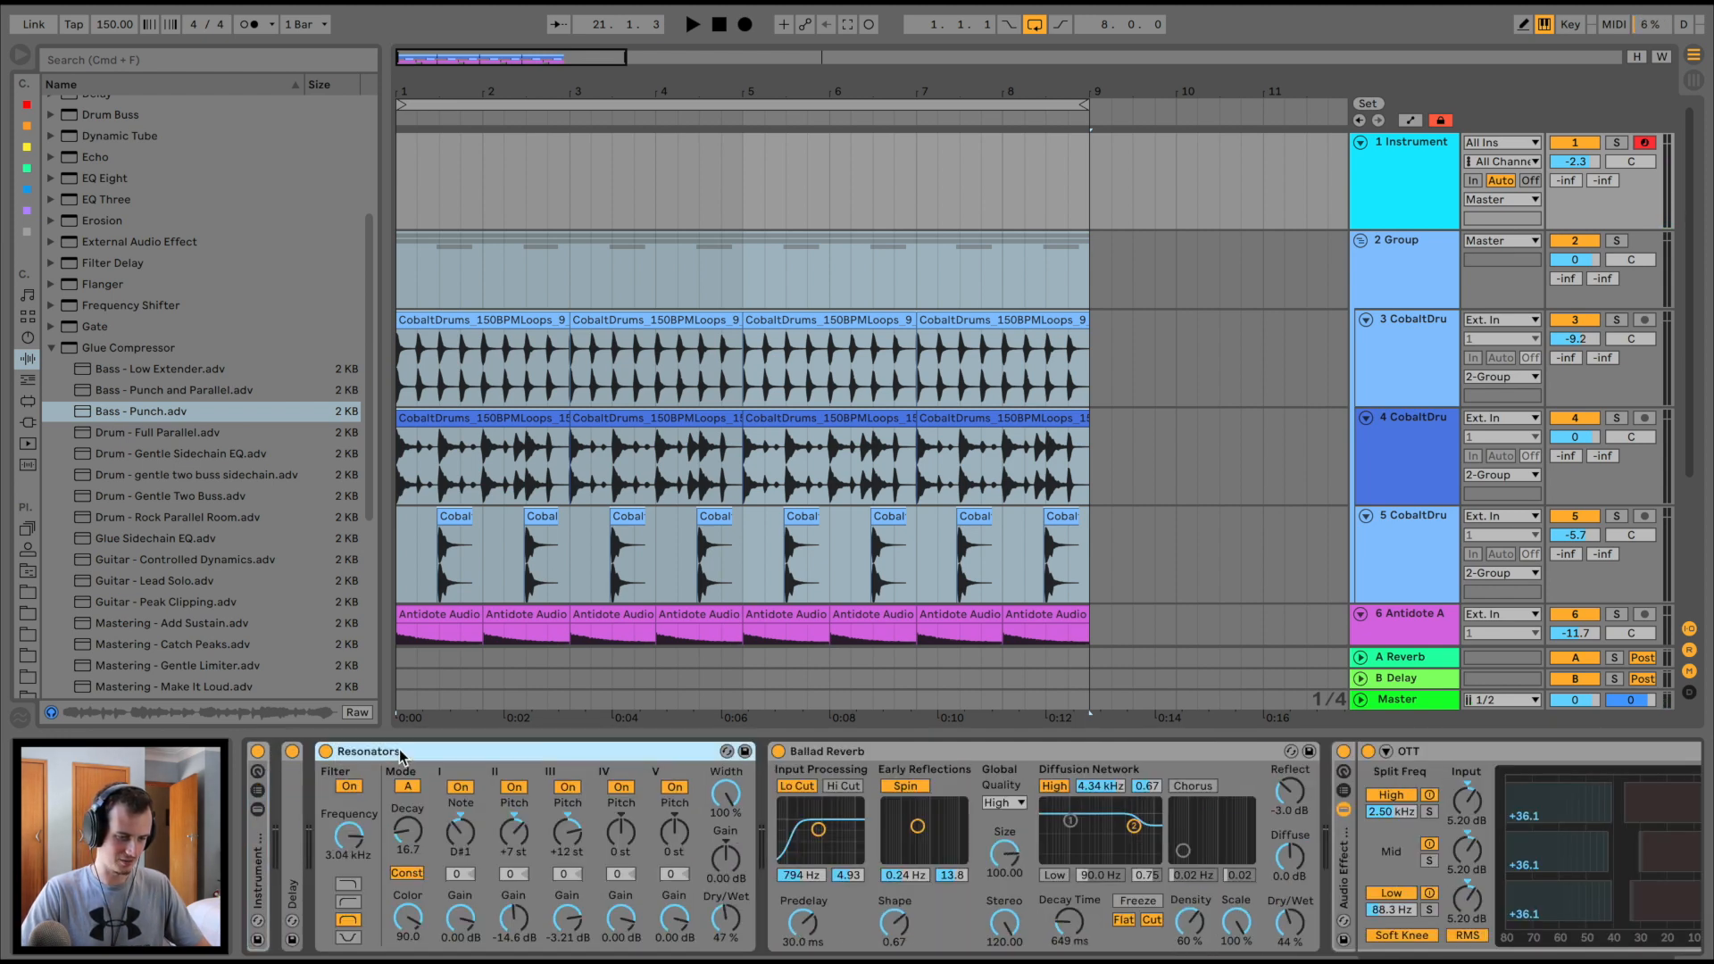
double_click(457, 749)
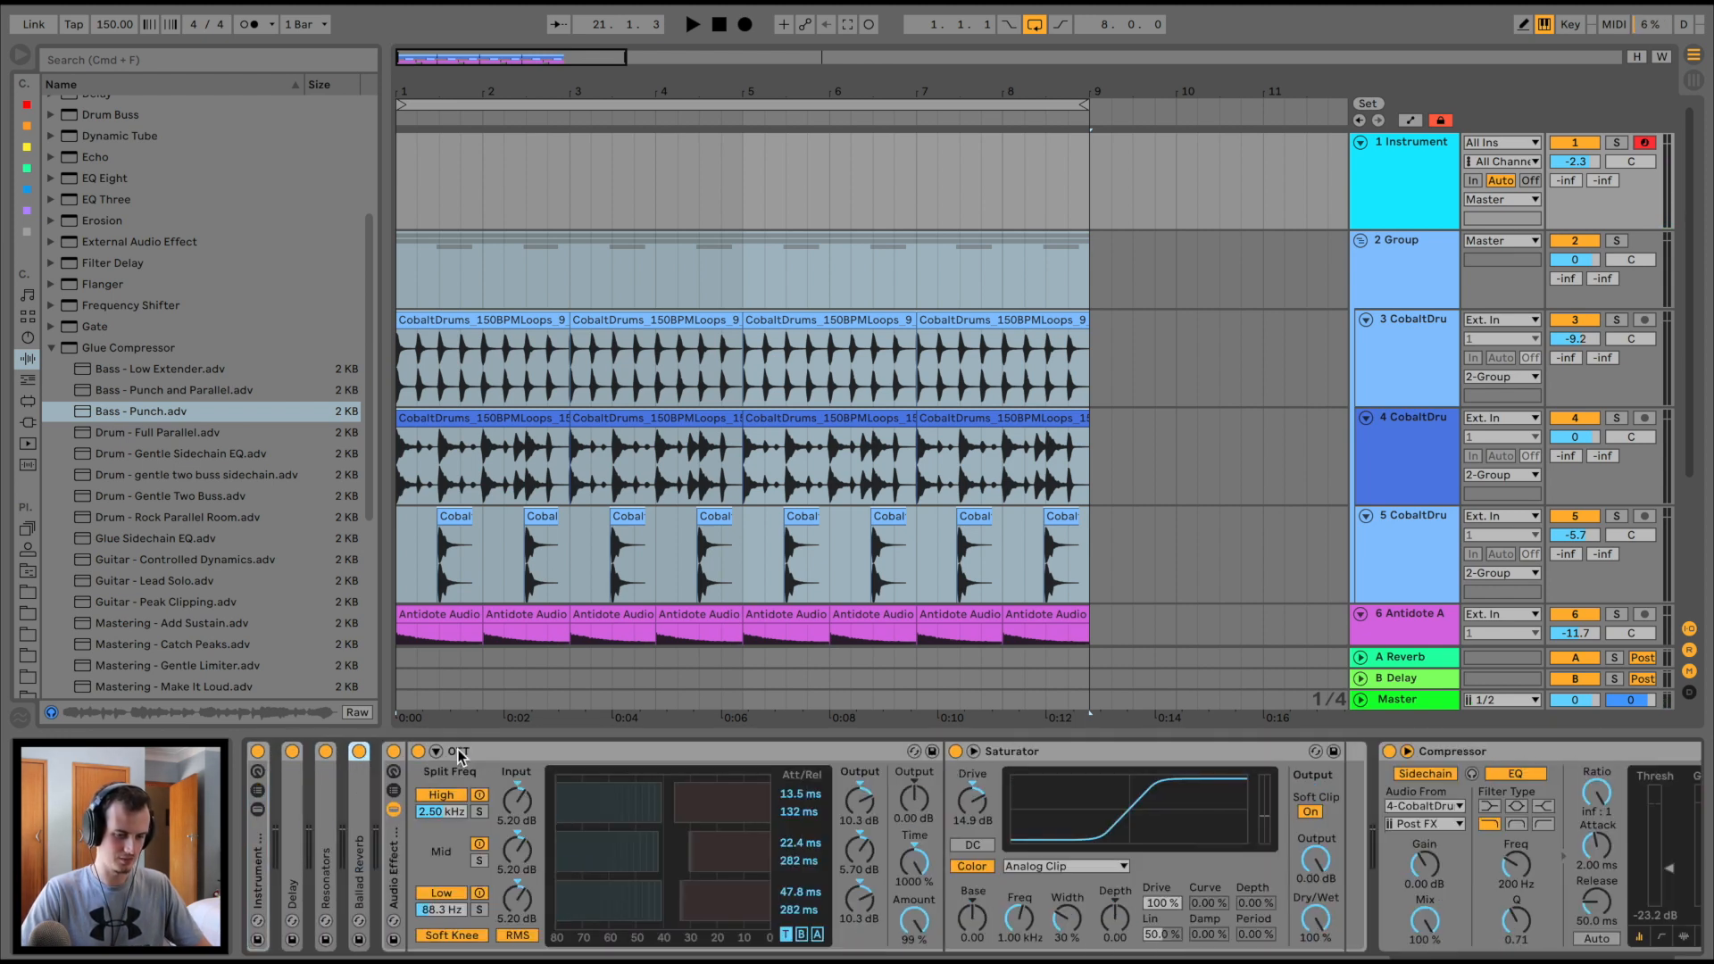
double_click(394, 850)
Play the arrangement from the start to audition the bass rack with the drum loops
key(space)
click(407, 171)
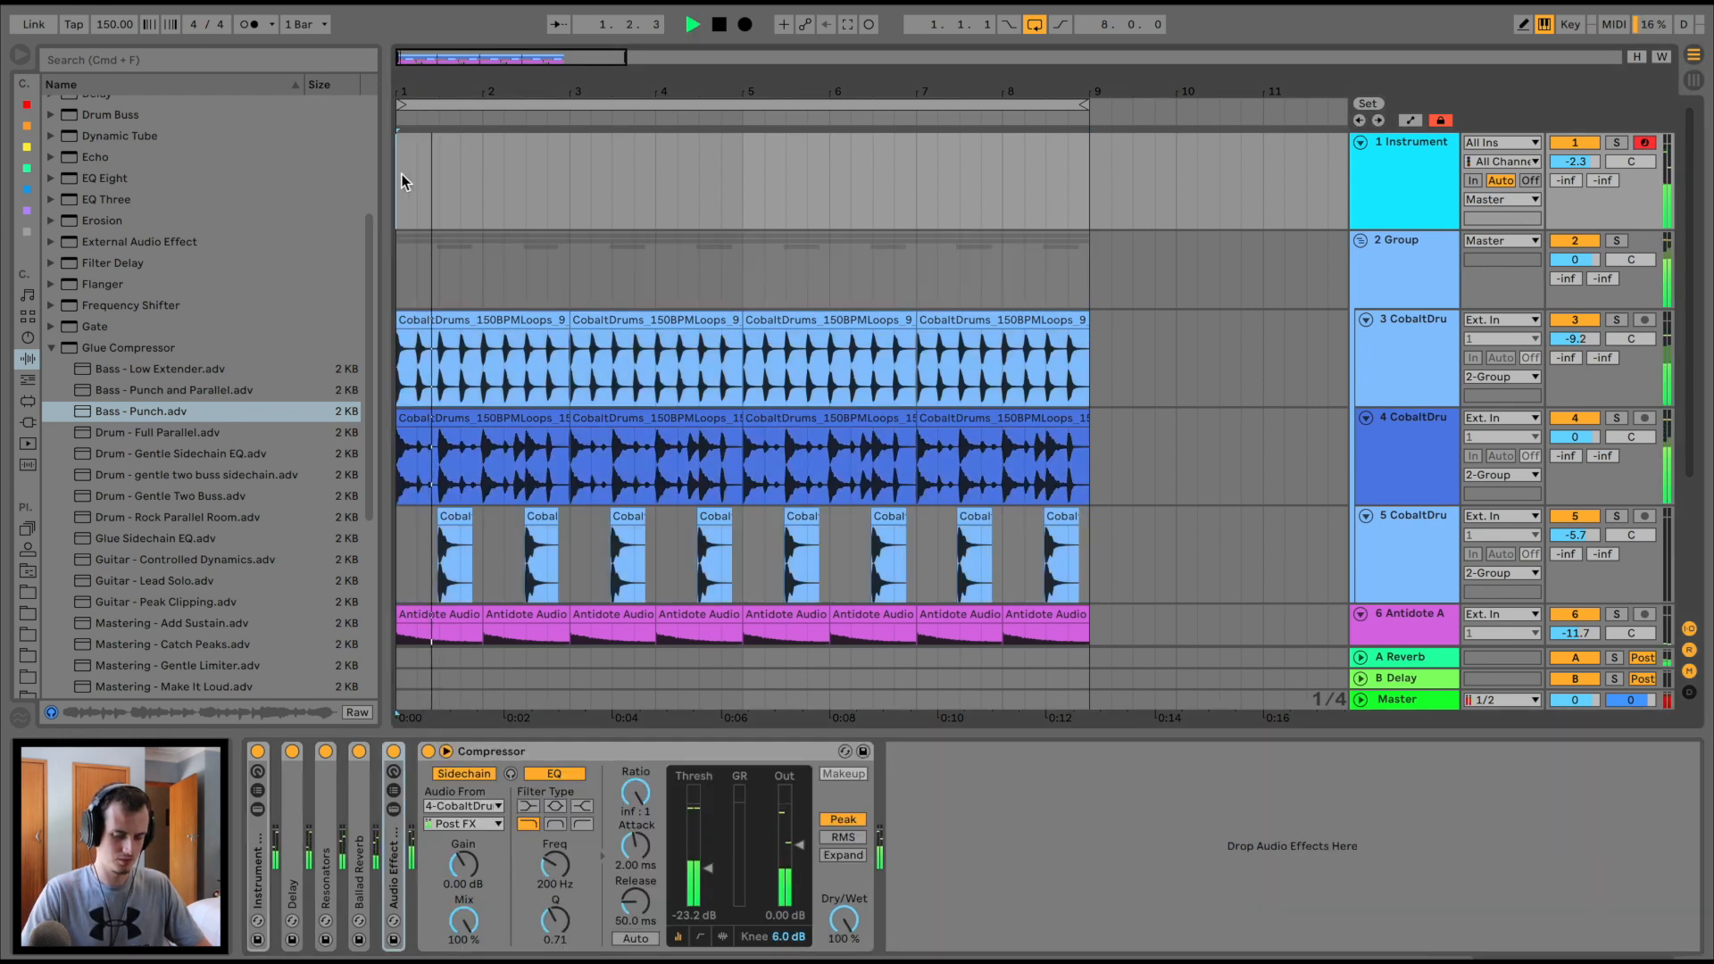
key(space)
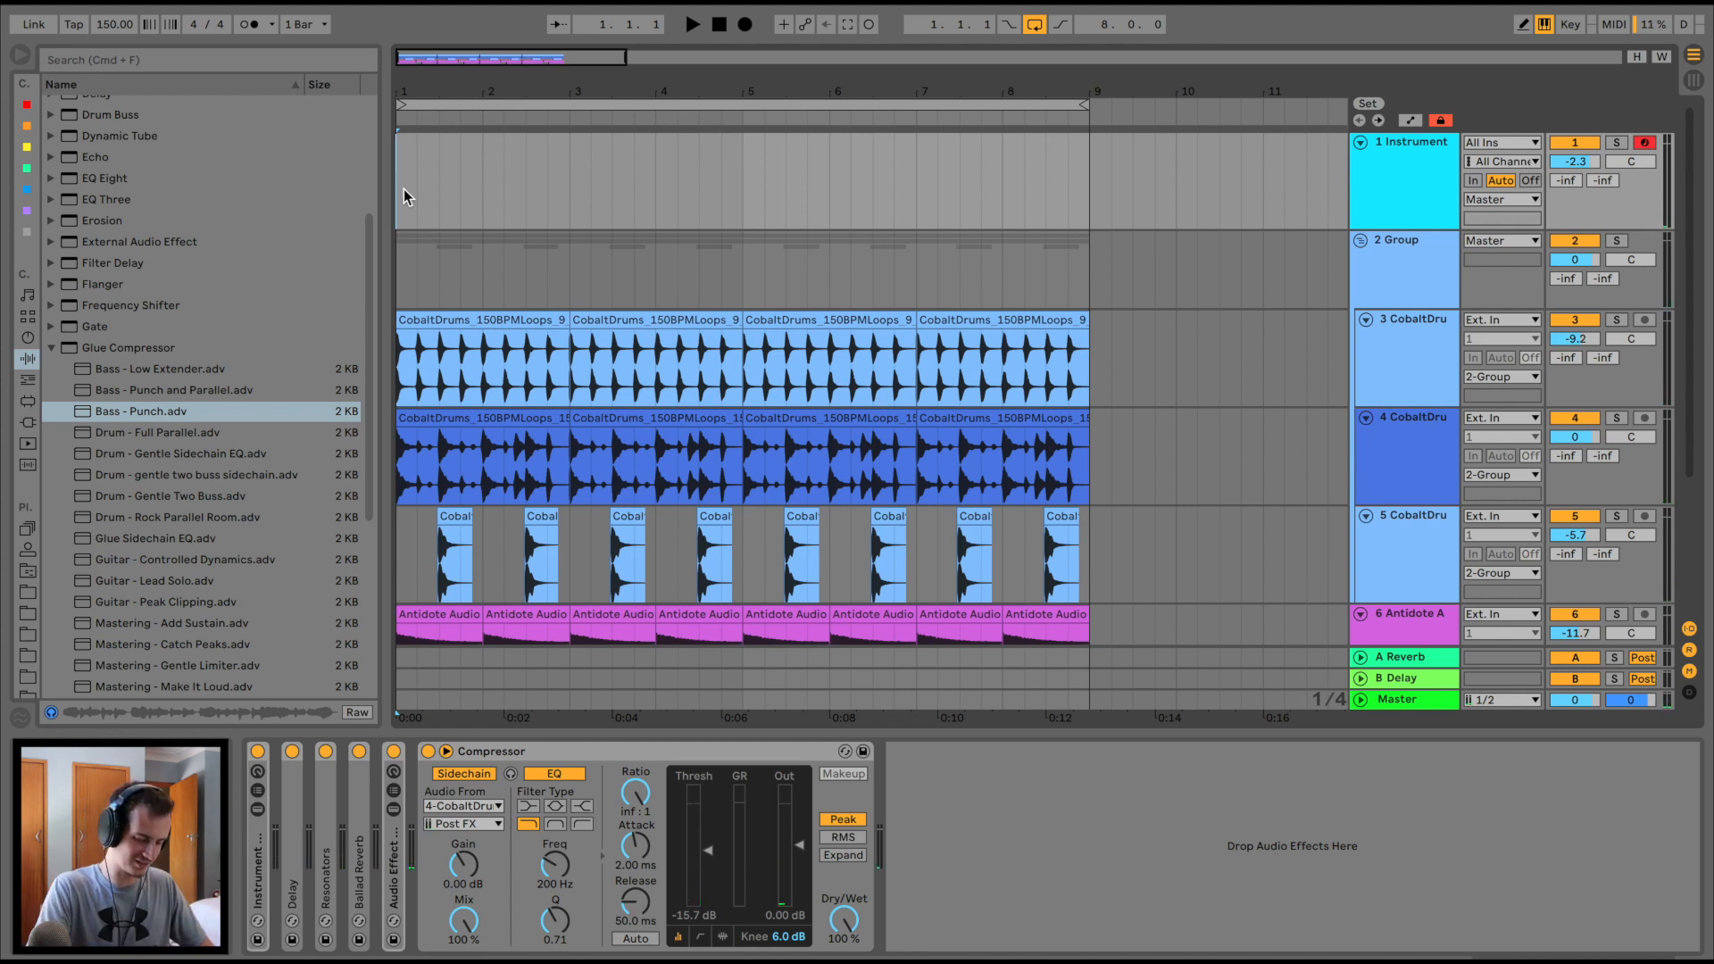
key(space)
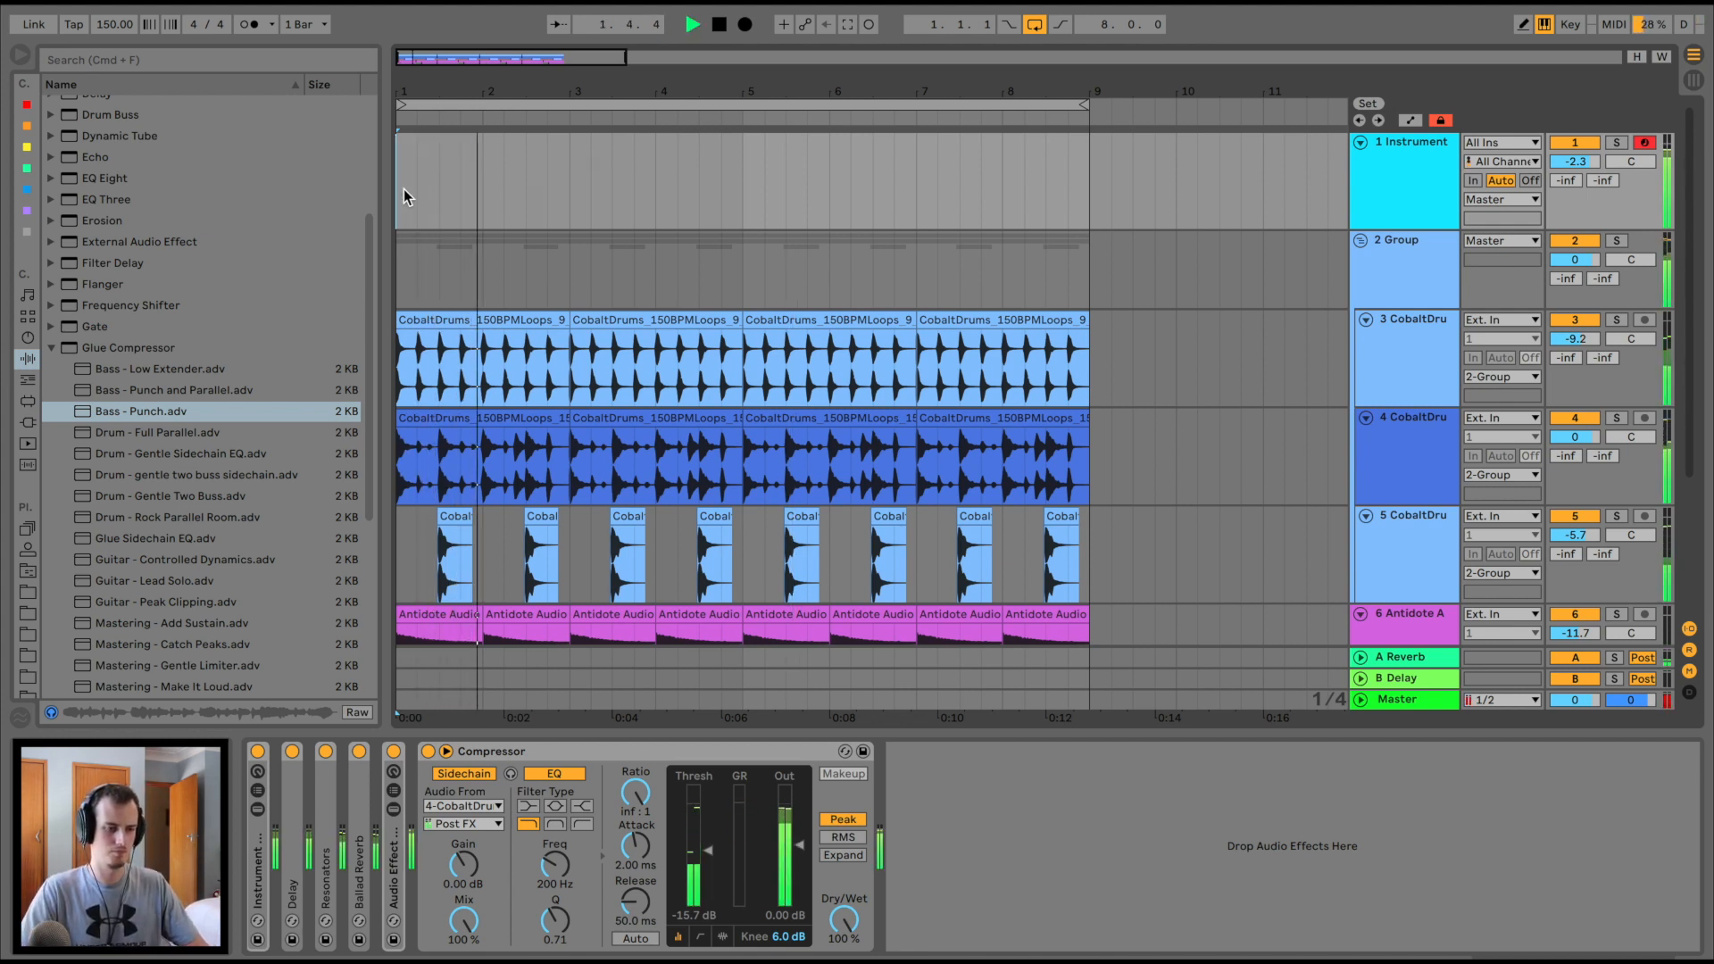
key(space)
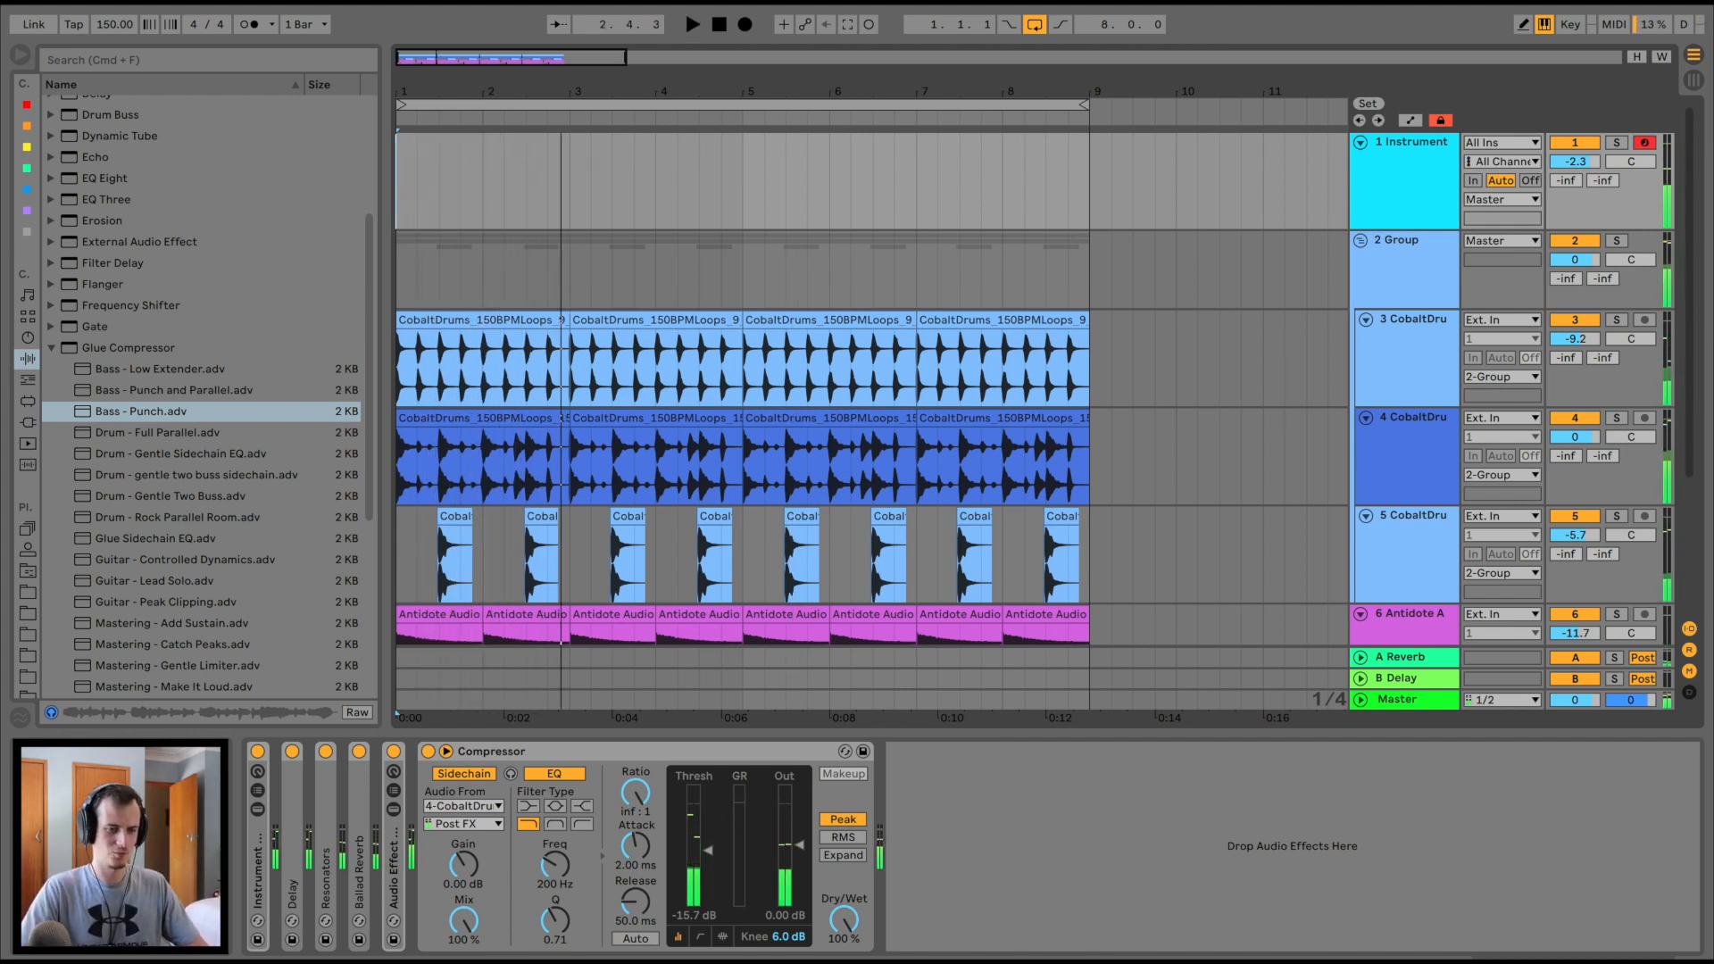
Capture the played notes as a MIDI clip on the Instrument track, play it back and open the clip
click(846, 24)
key(space)
double_click(406, 142)
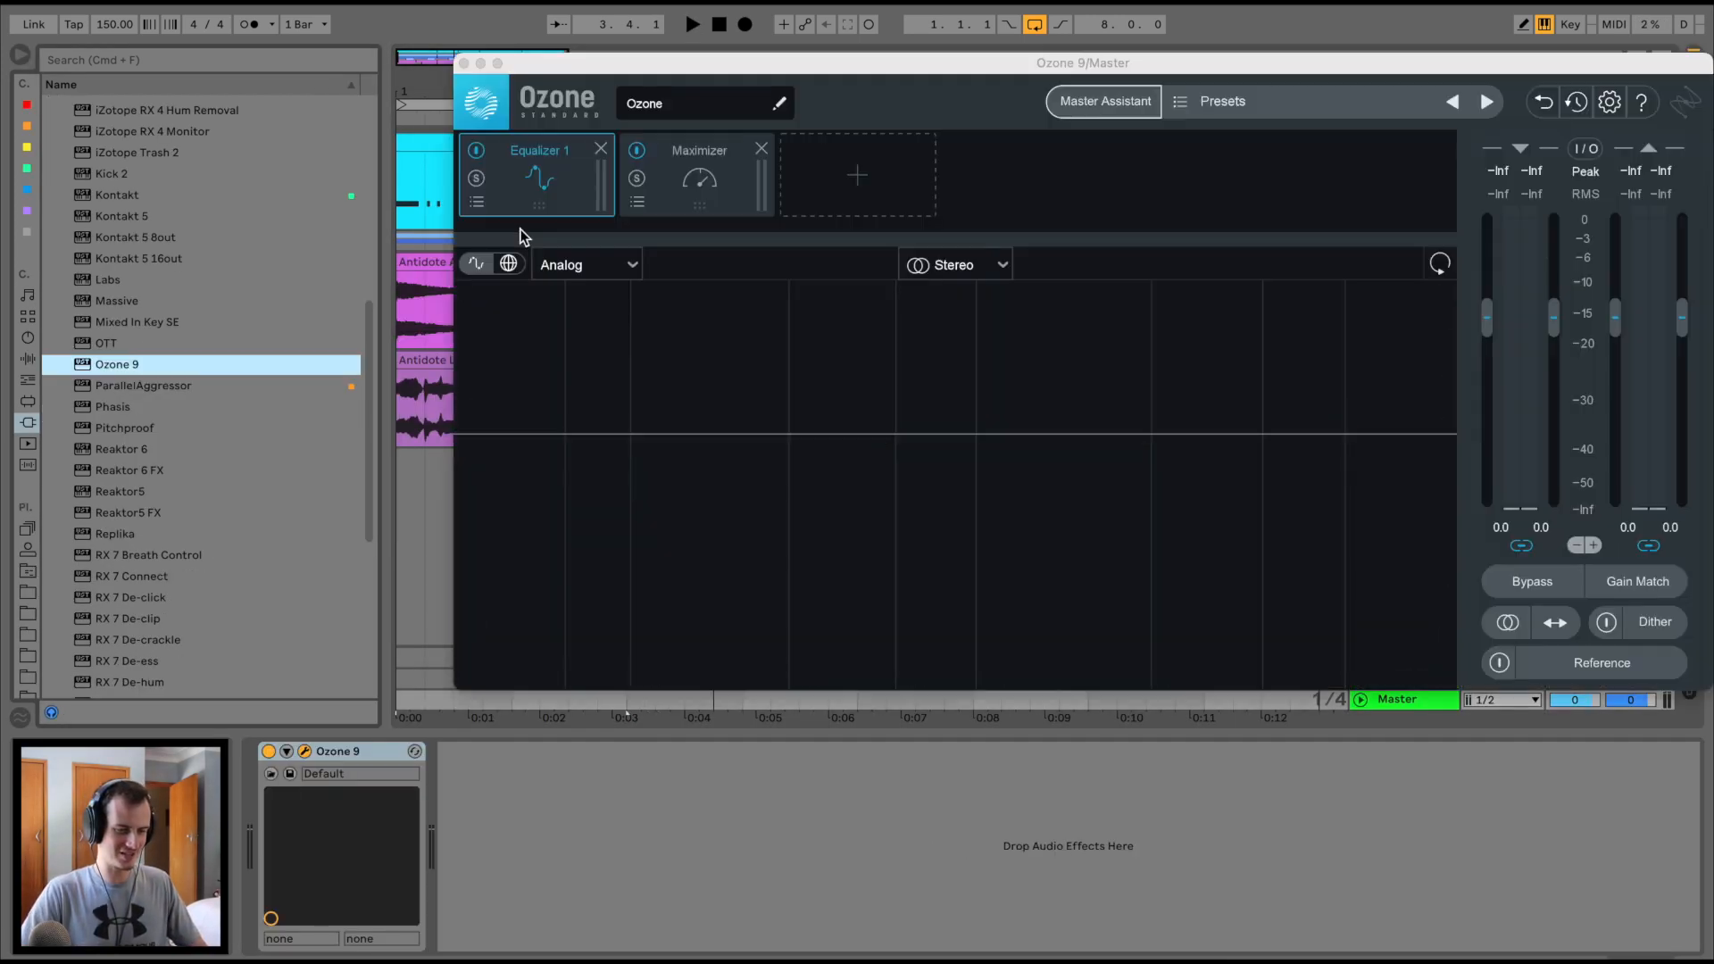
Remove the Equalizer 1 module from Ozone 9 on the master track
click(600, 149)
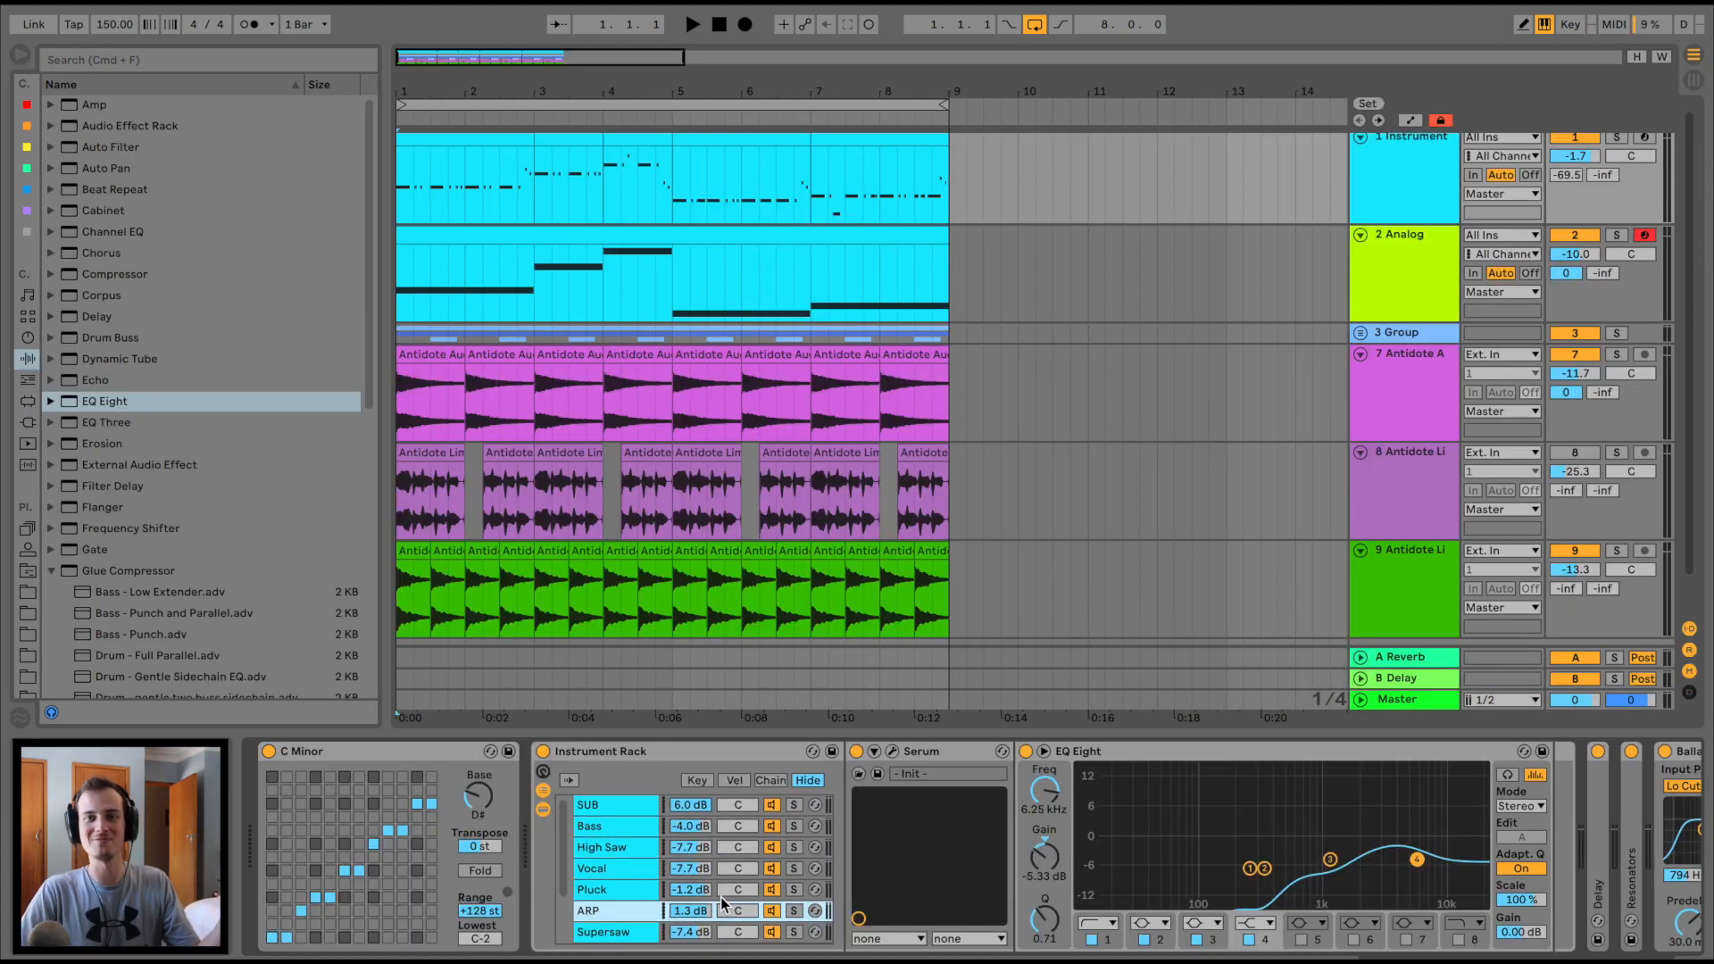
Review the devices in each Instrument Rack chain from SUB to Supersaw 2V and the effects following the rack
scroll(705, 849, down, 3)
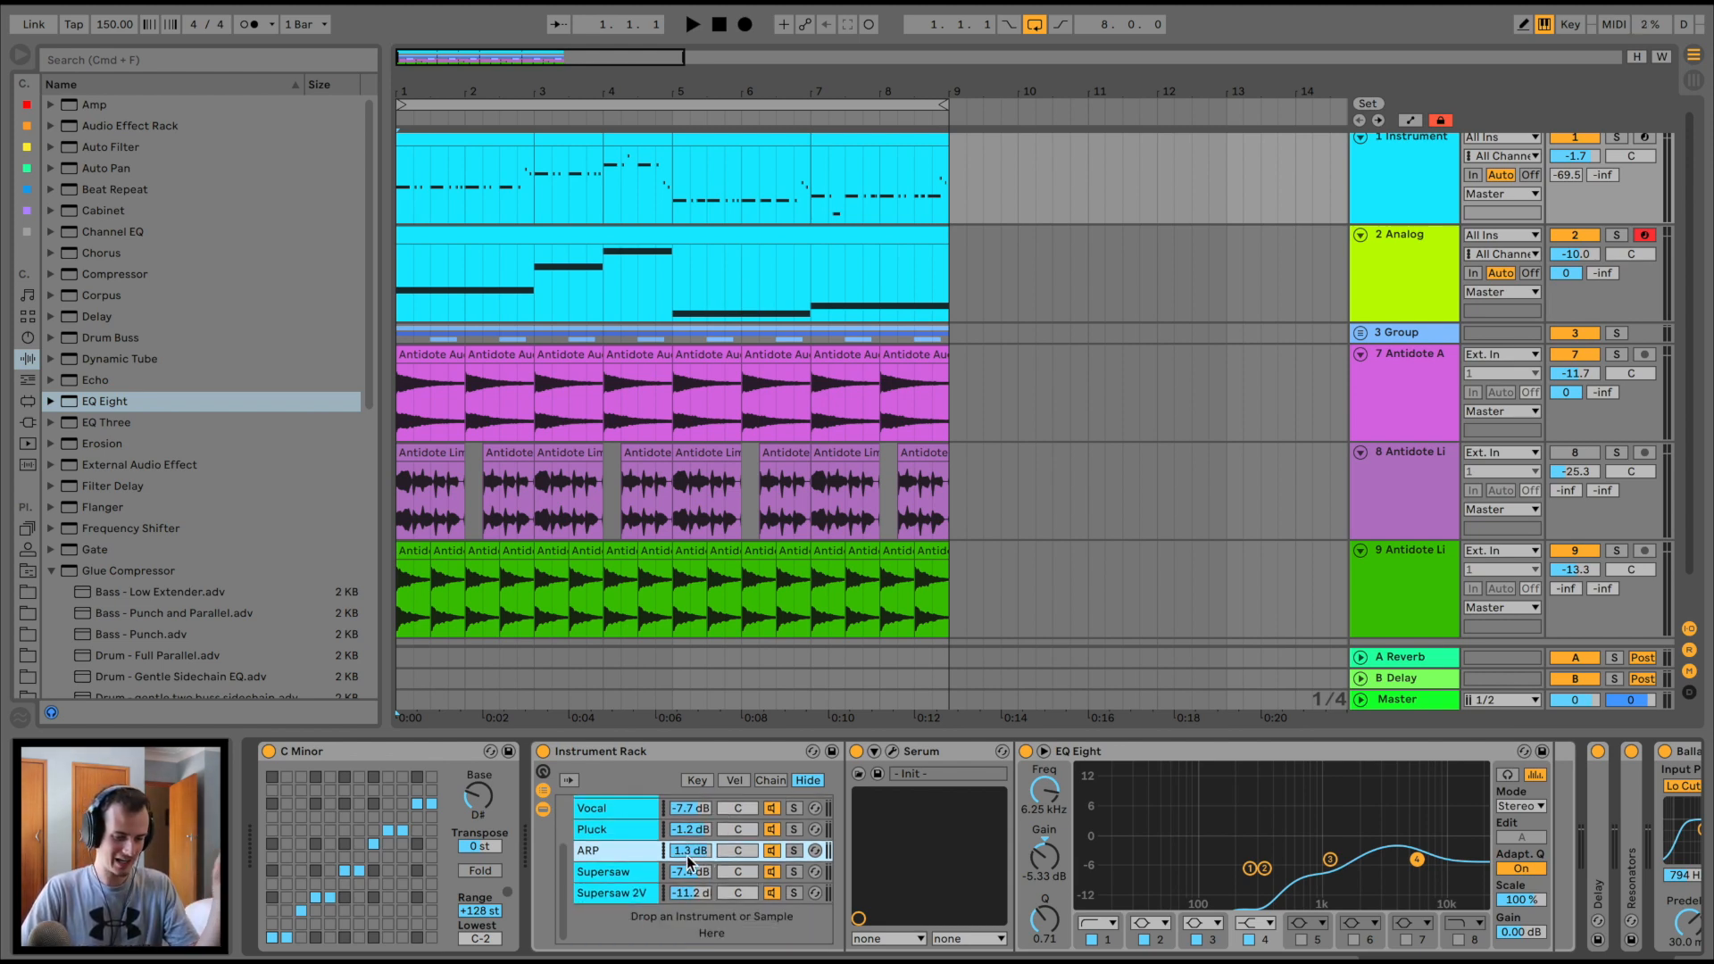
scroll(965, 812, right, 5)
key(space)
scroll(965, 812, left, 5)
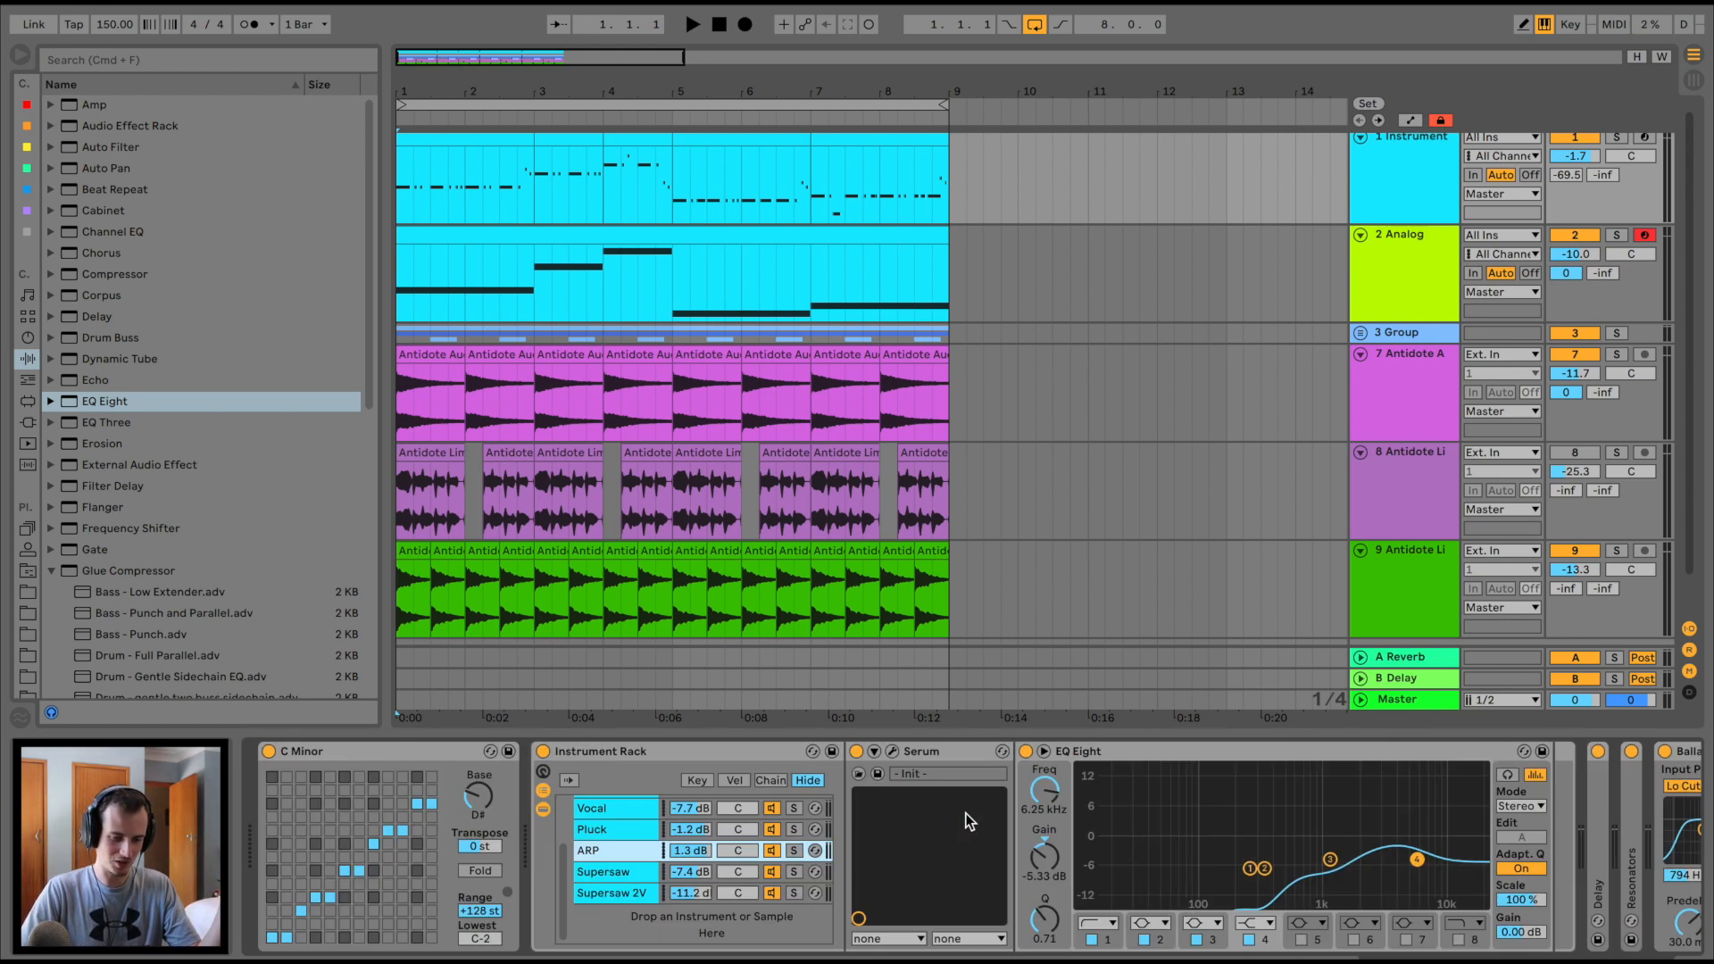
scroll(627, 806, up, 3)
click(627, 803)
key(Down)
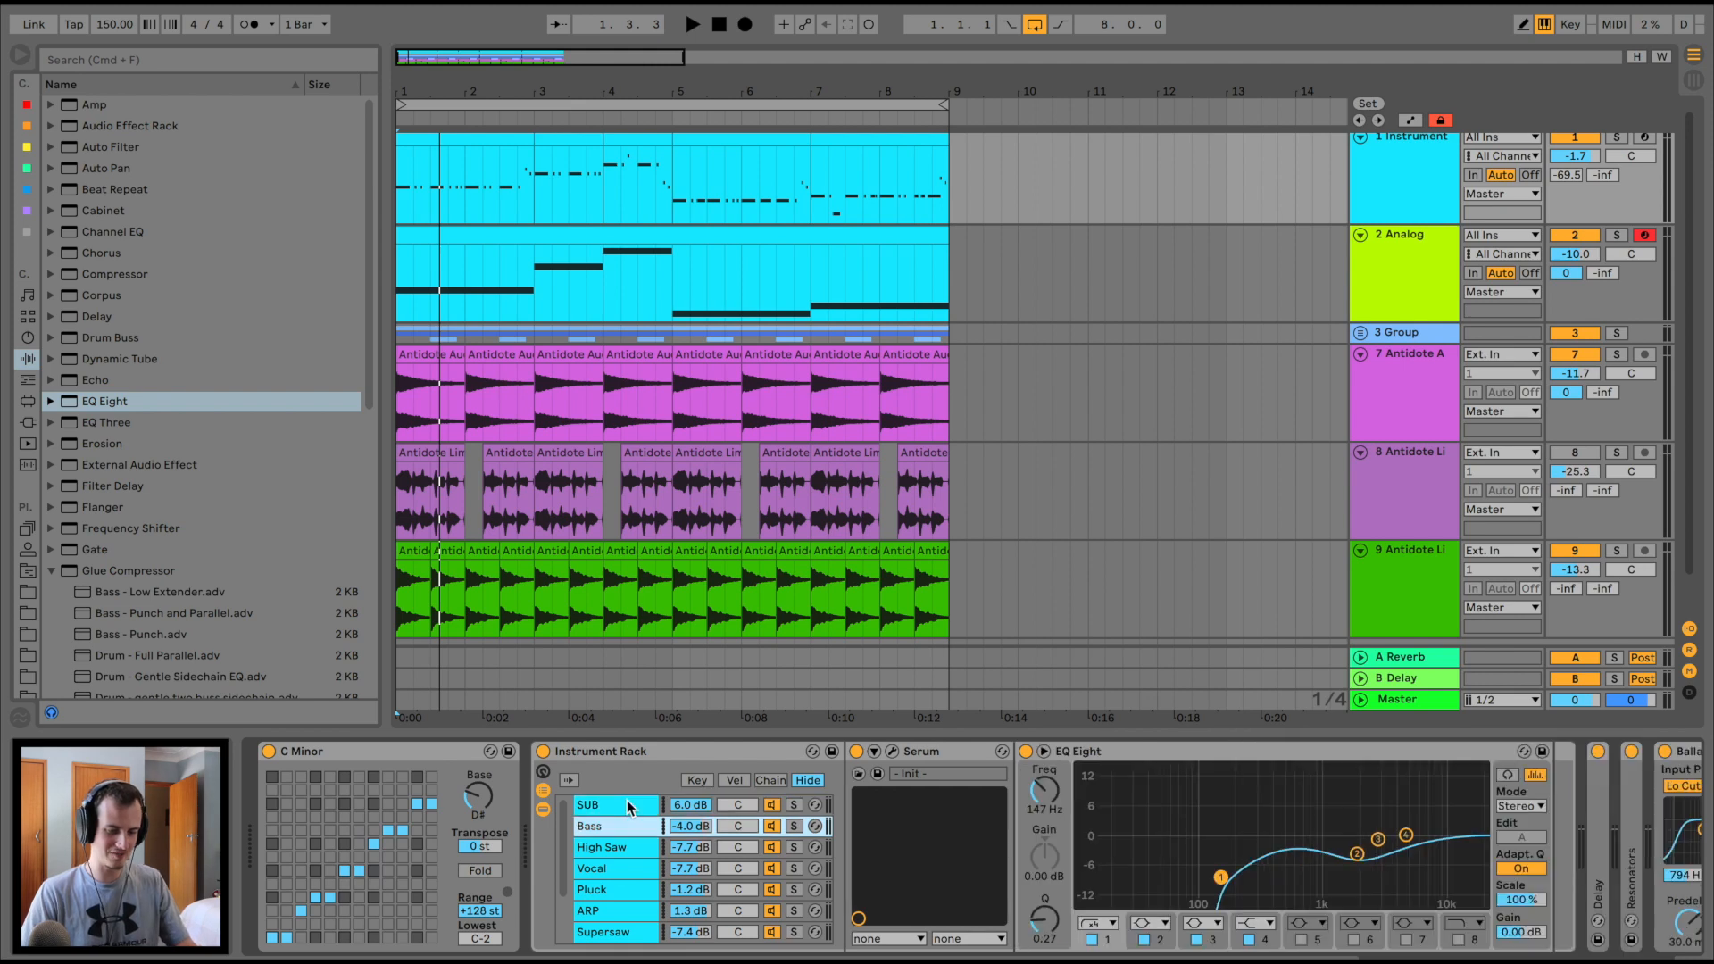
key(Down)
key(Down)
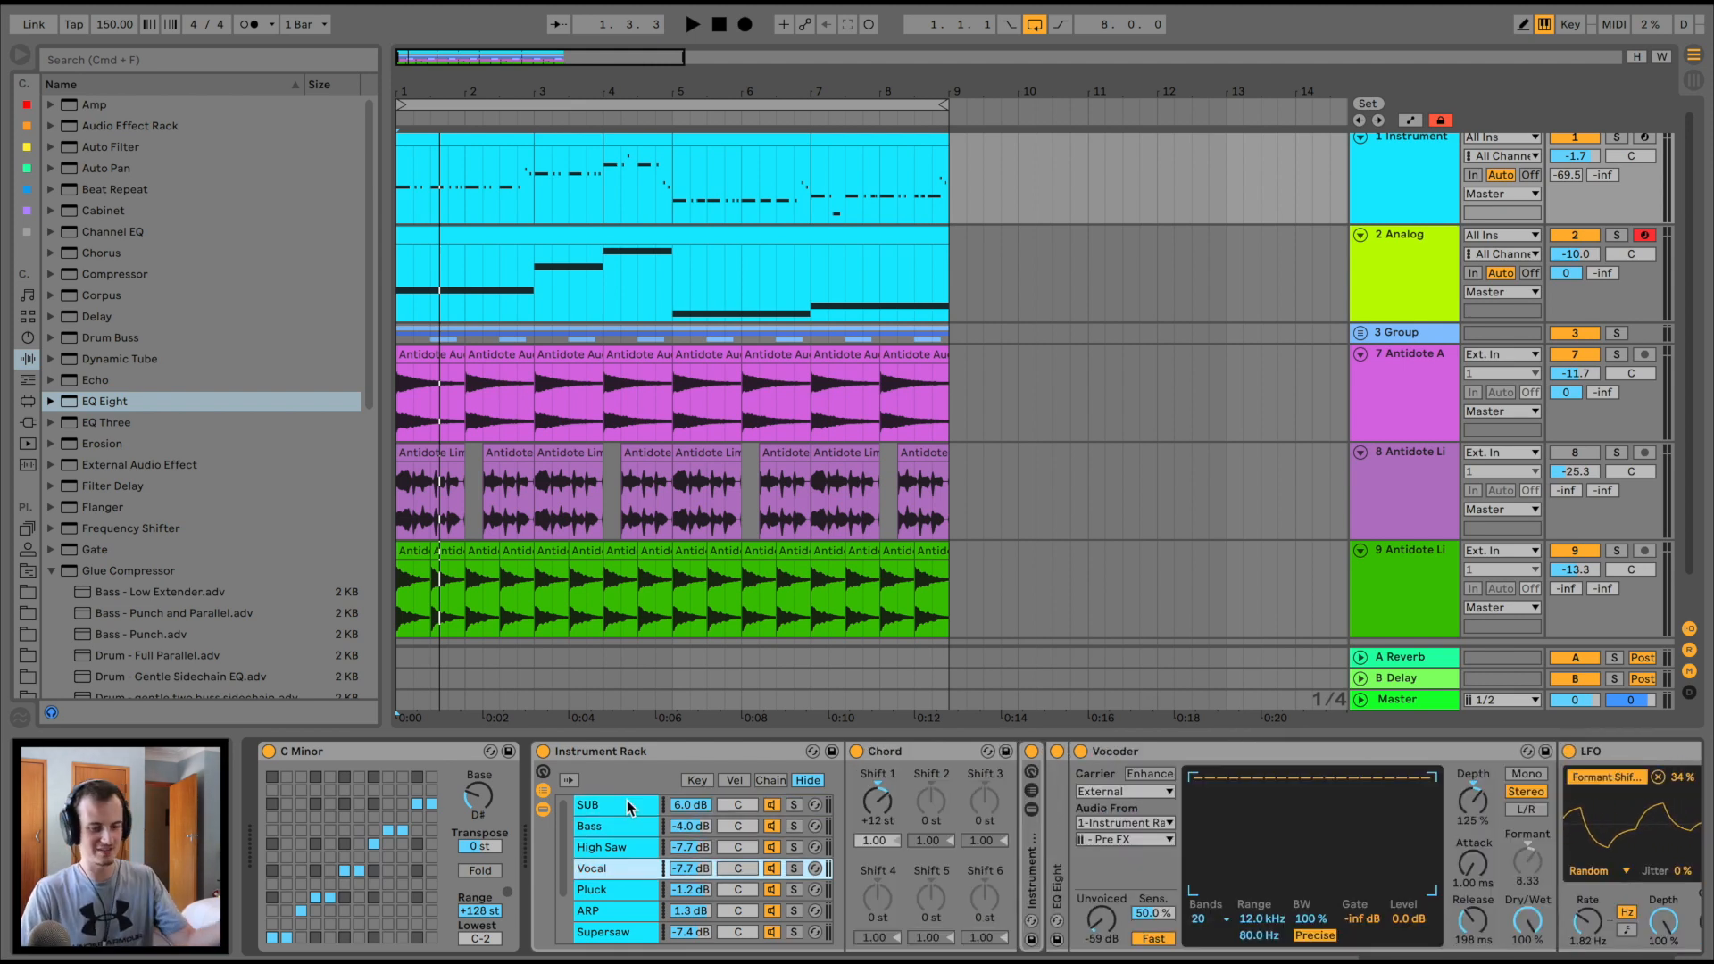
key(Down)
key(Down)
key(Down)
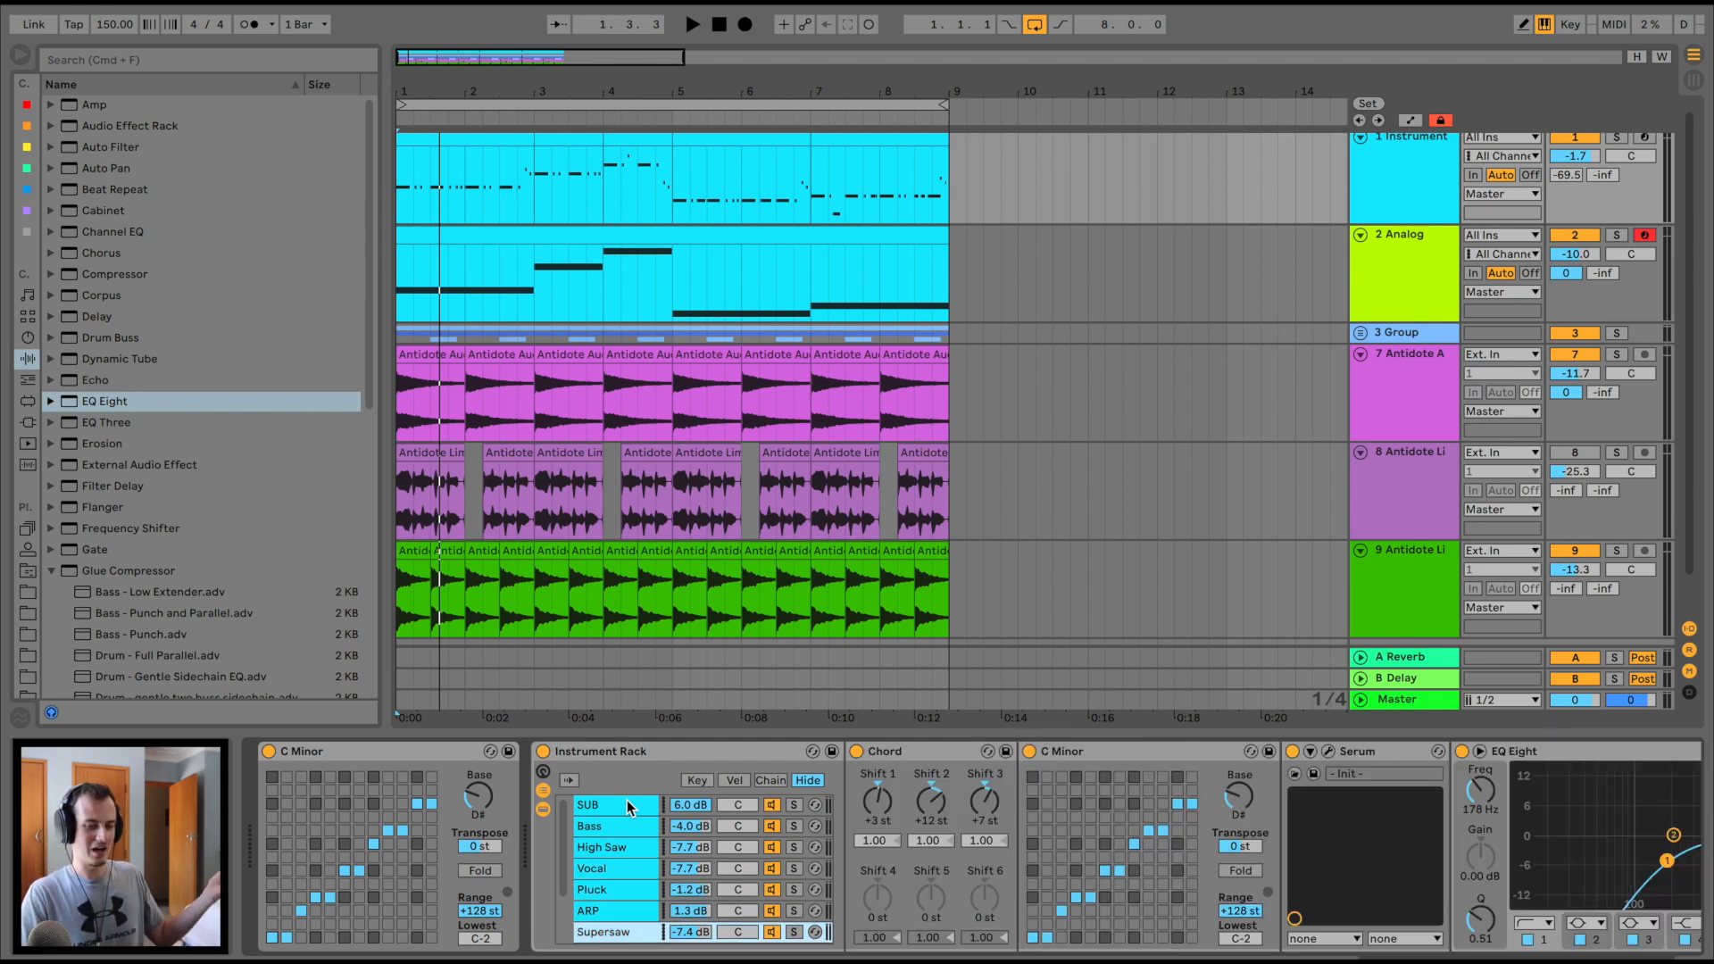
scroll(613, 909, down, 2)
click(614, 910)
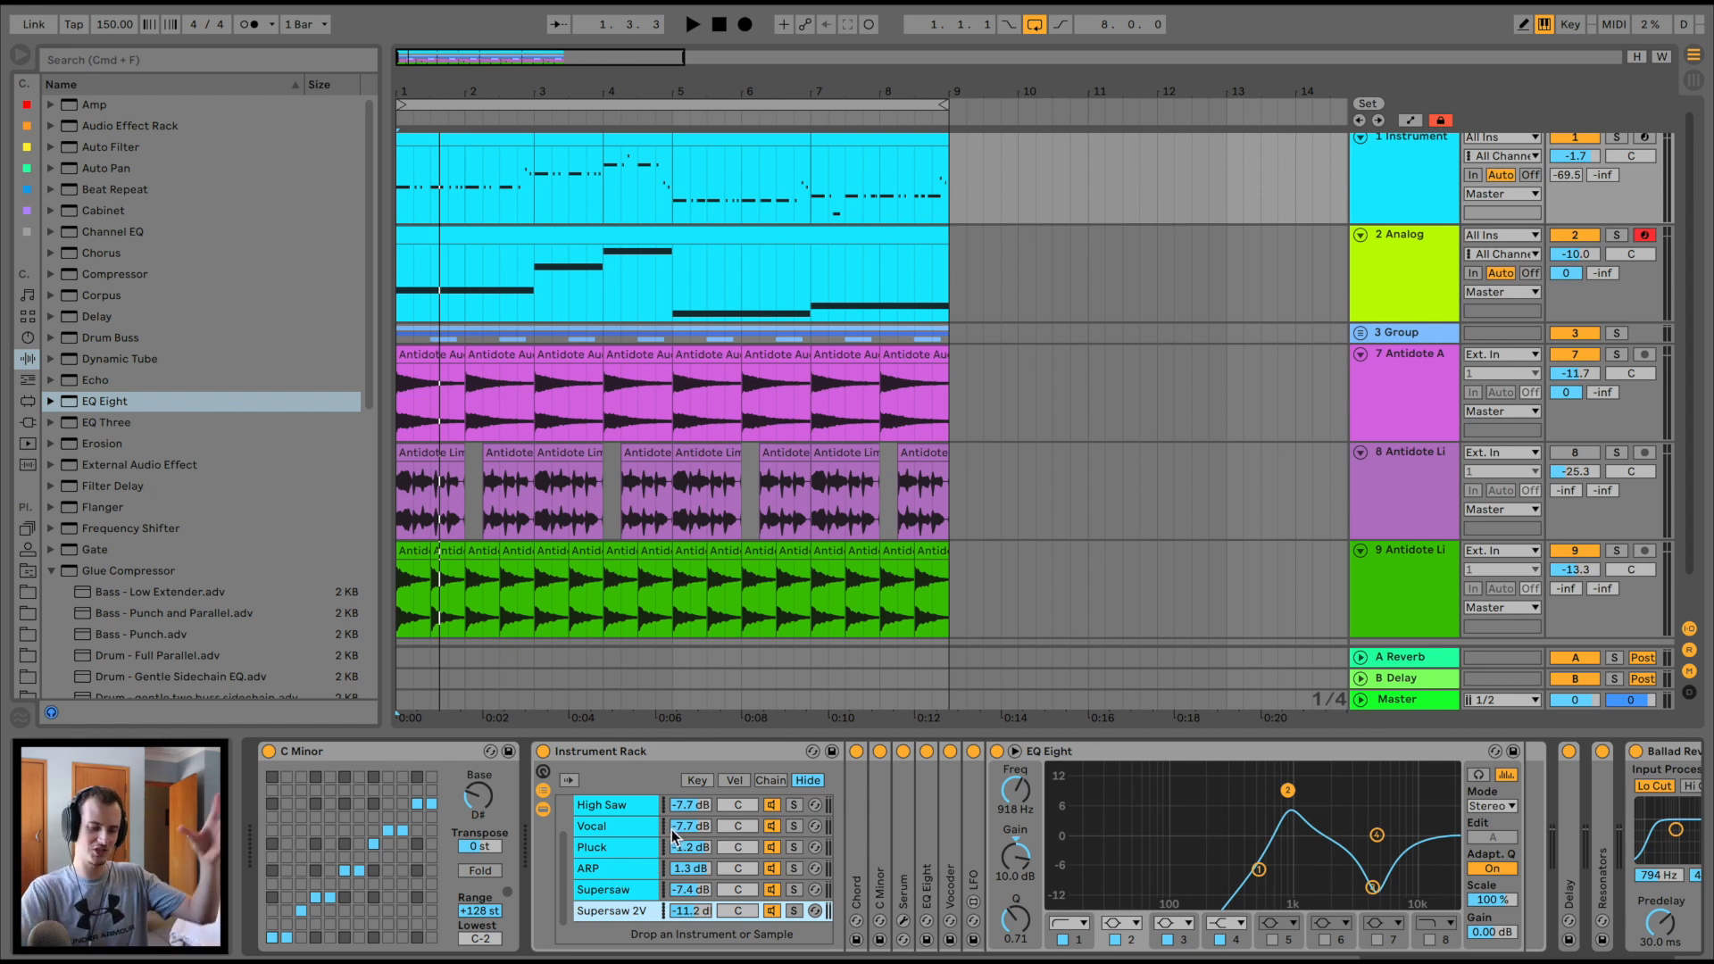
scroll(598, 855, up, 2)
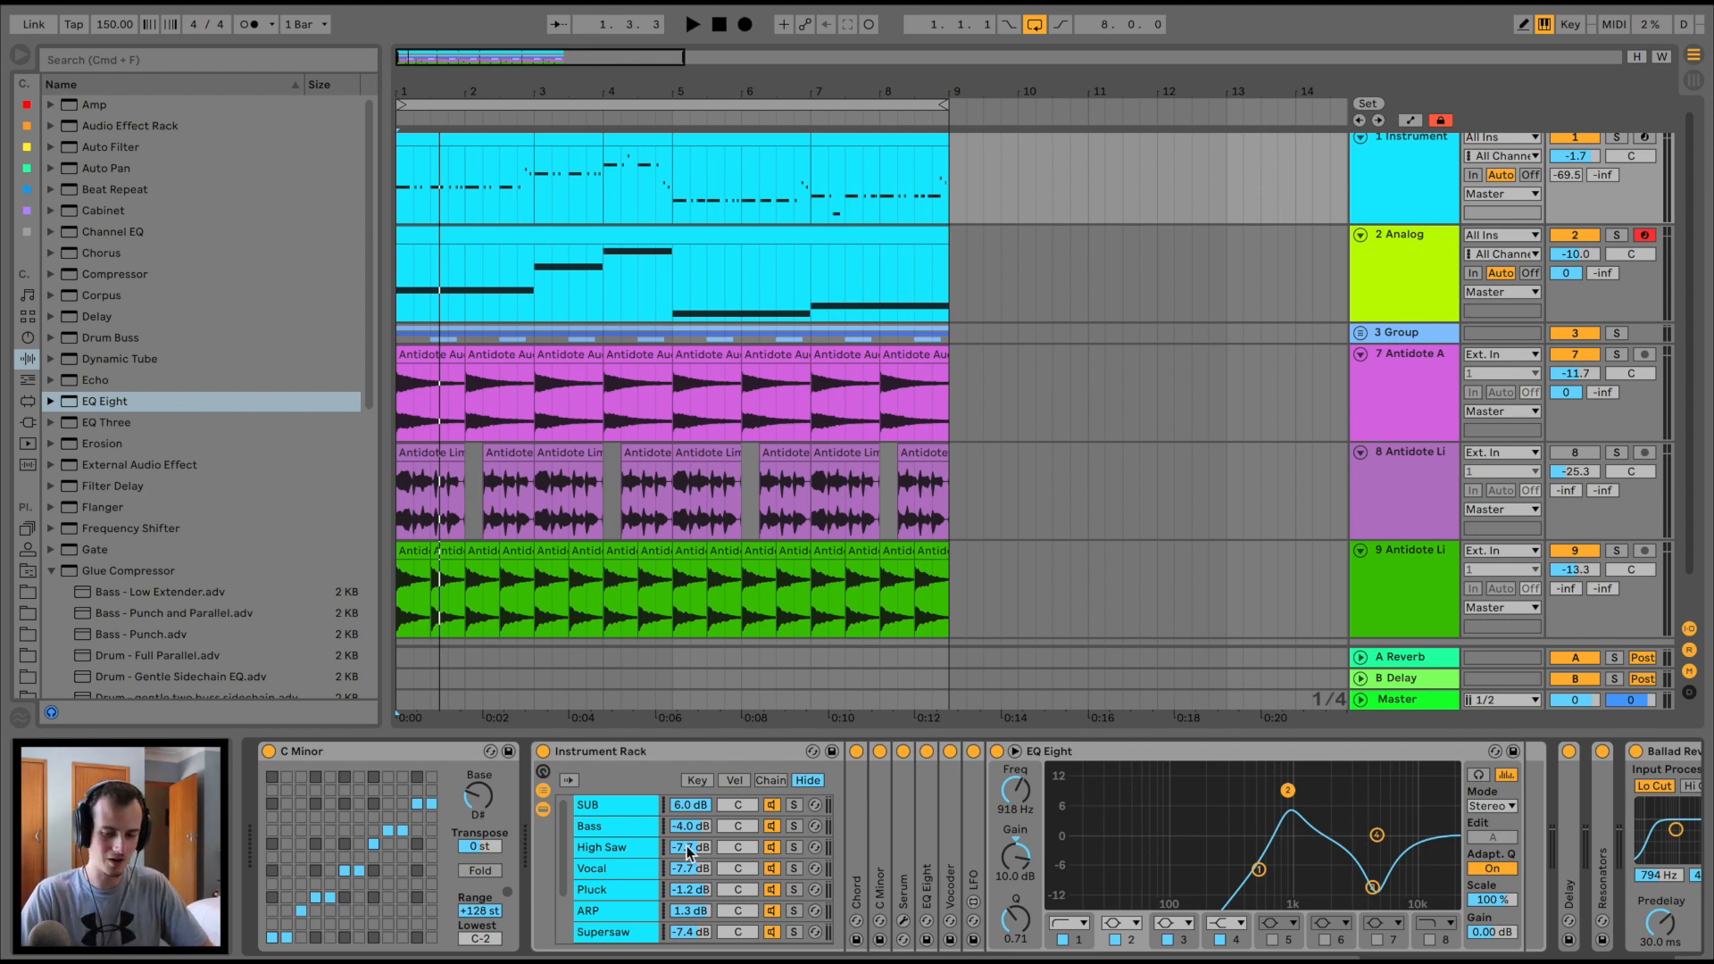
scroll(1013, 817, right, 10)
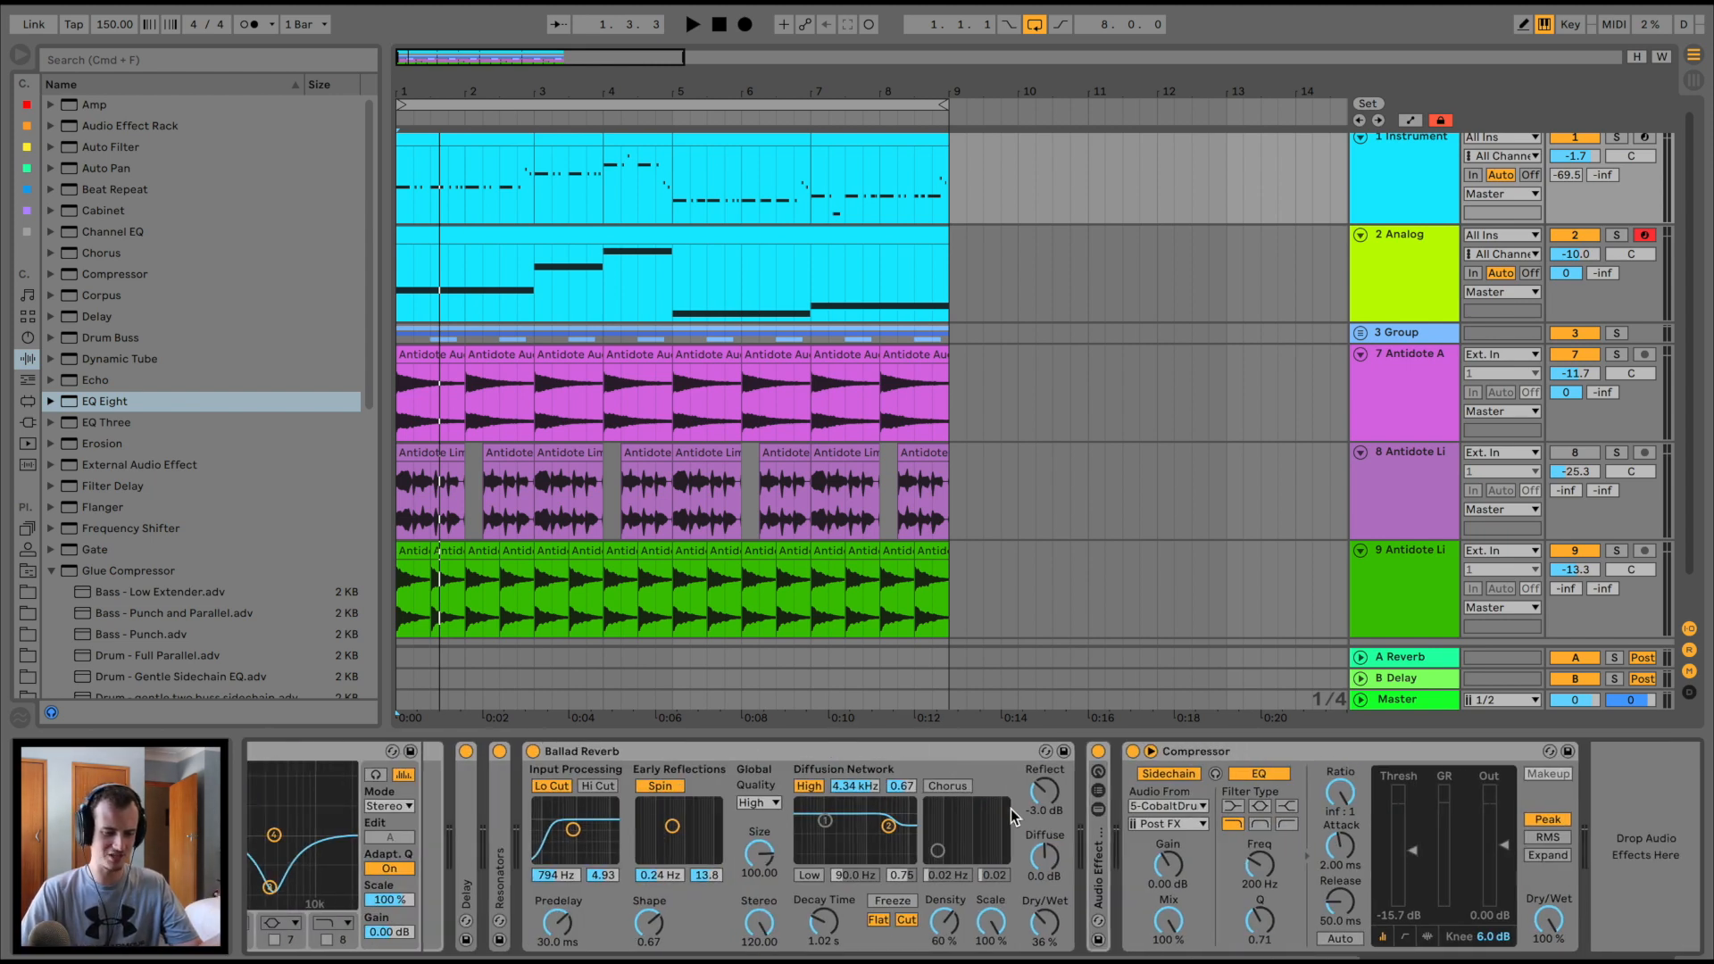
scroll(1011, 817, left, 10)
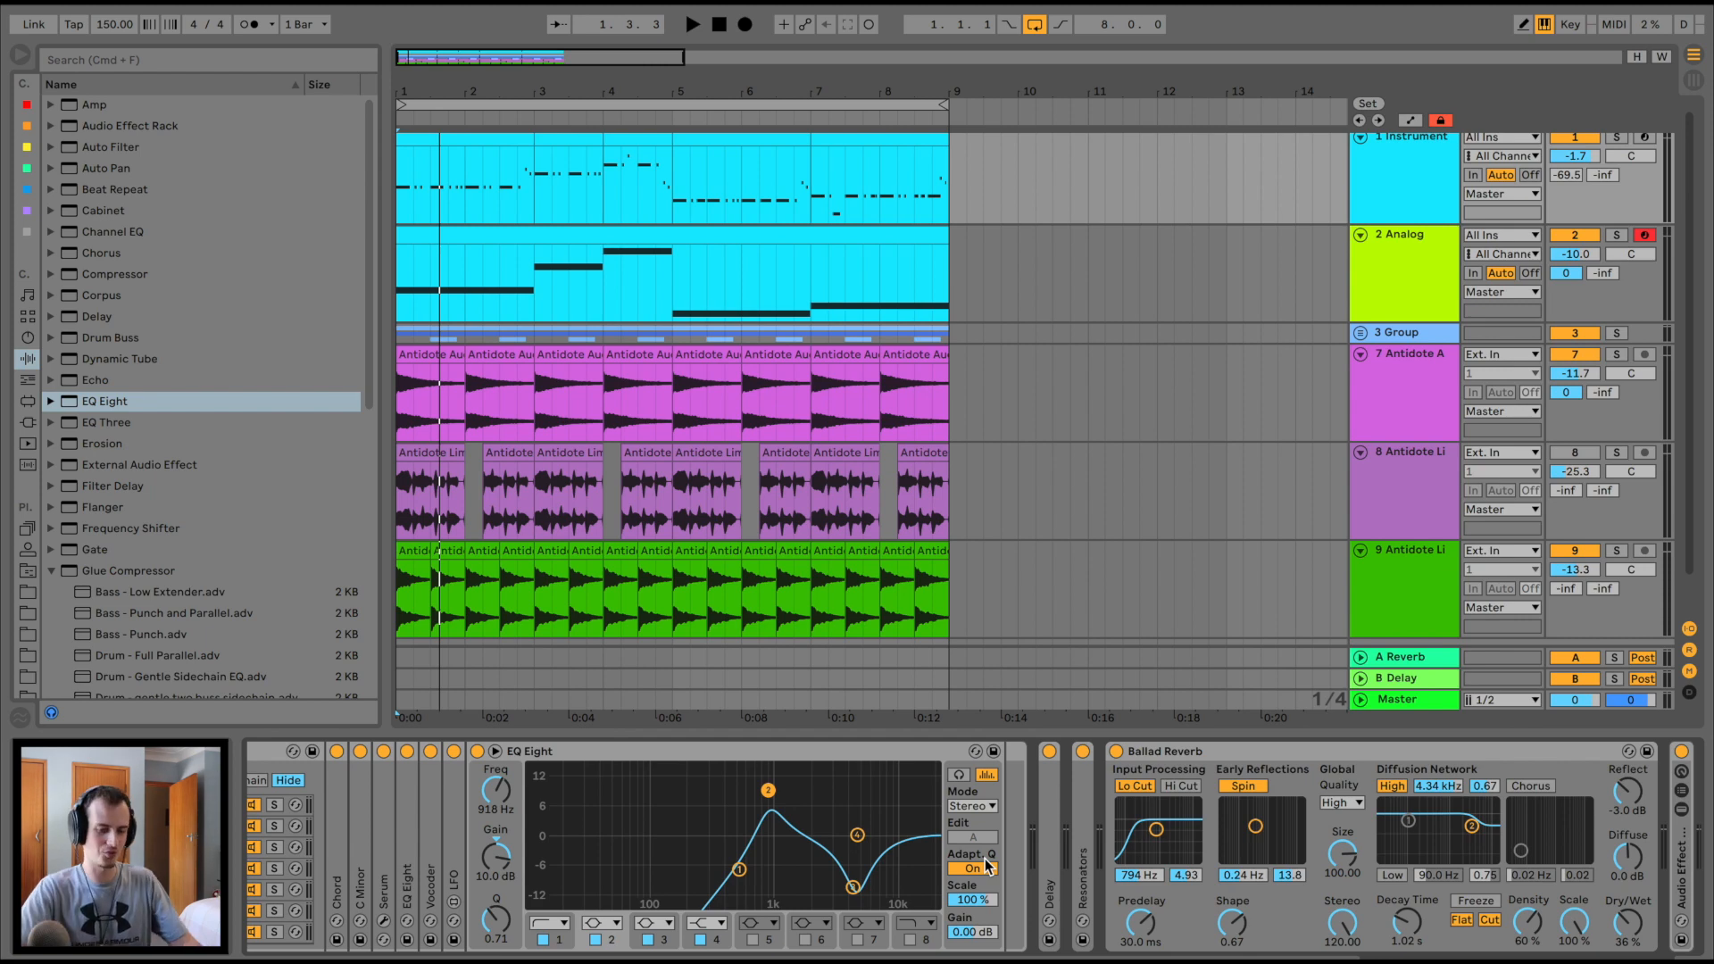
scroll(725, 892, left, 10)
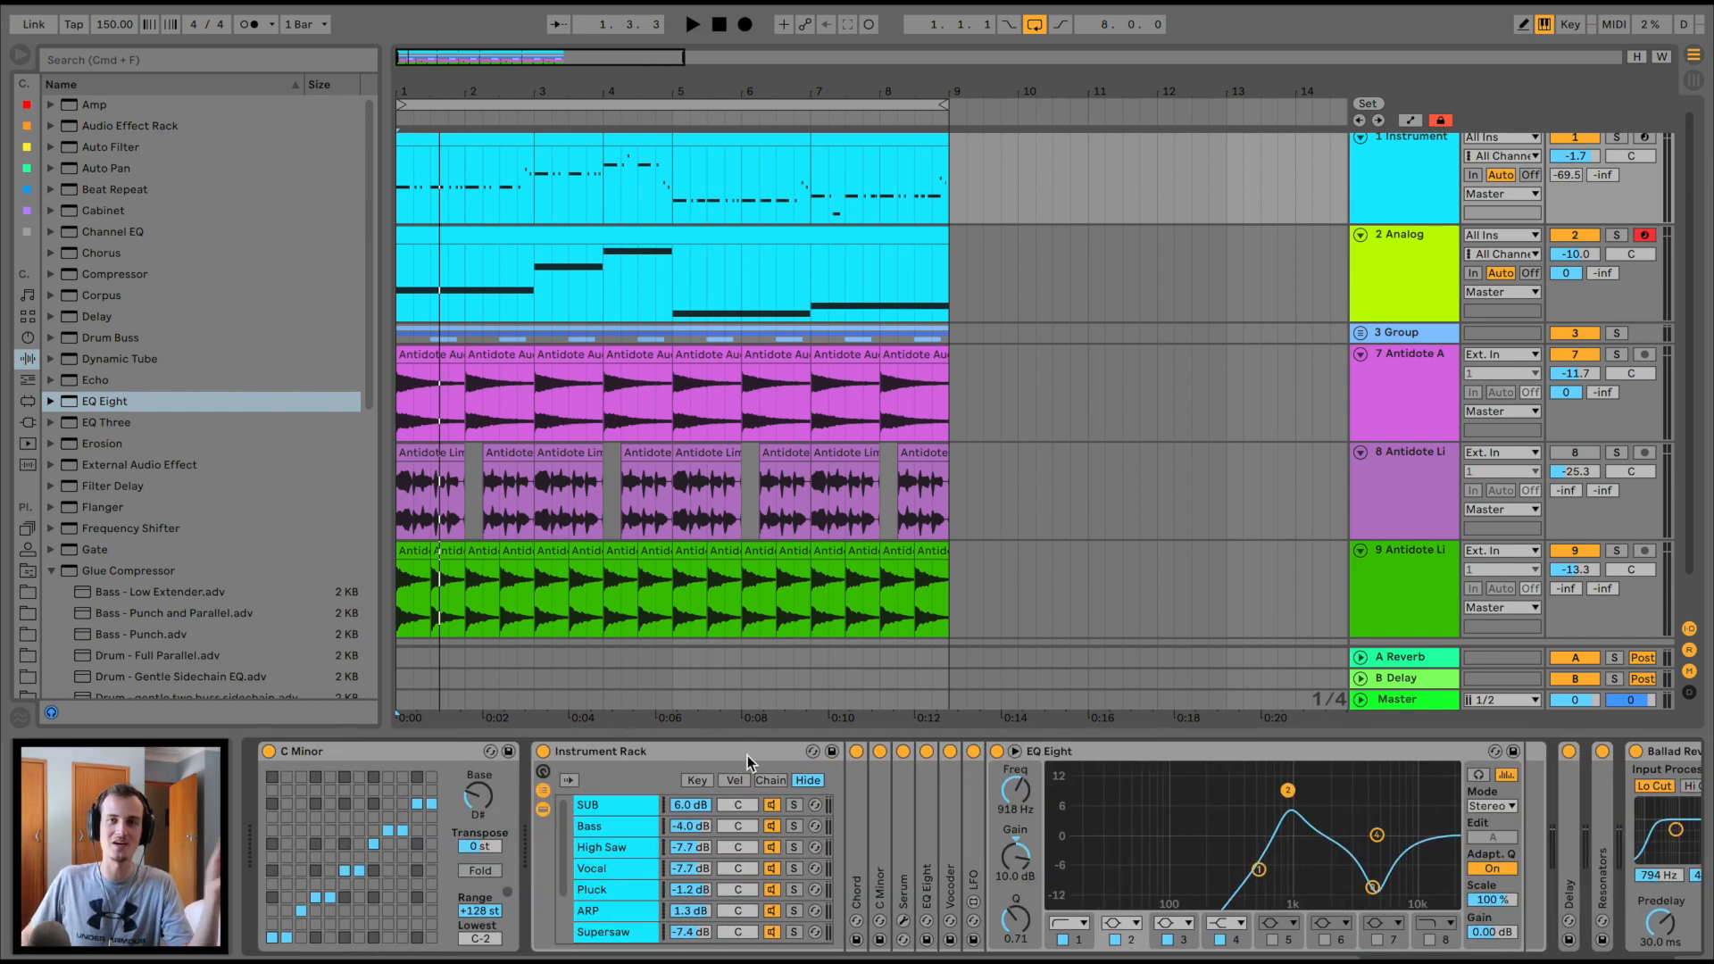
Play the full arrangement from the start to hear the finished bass in the mix
click(398, 346)
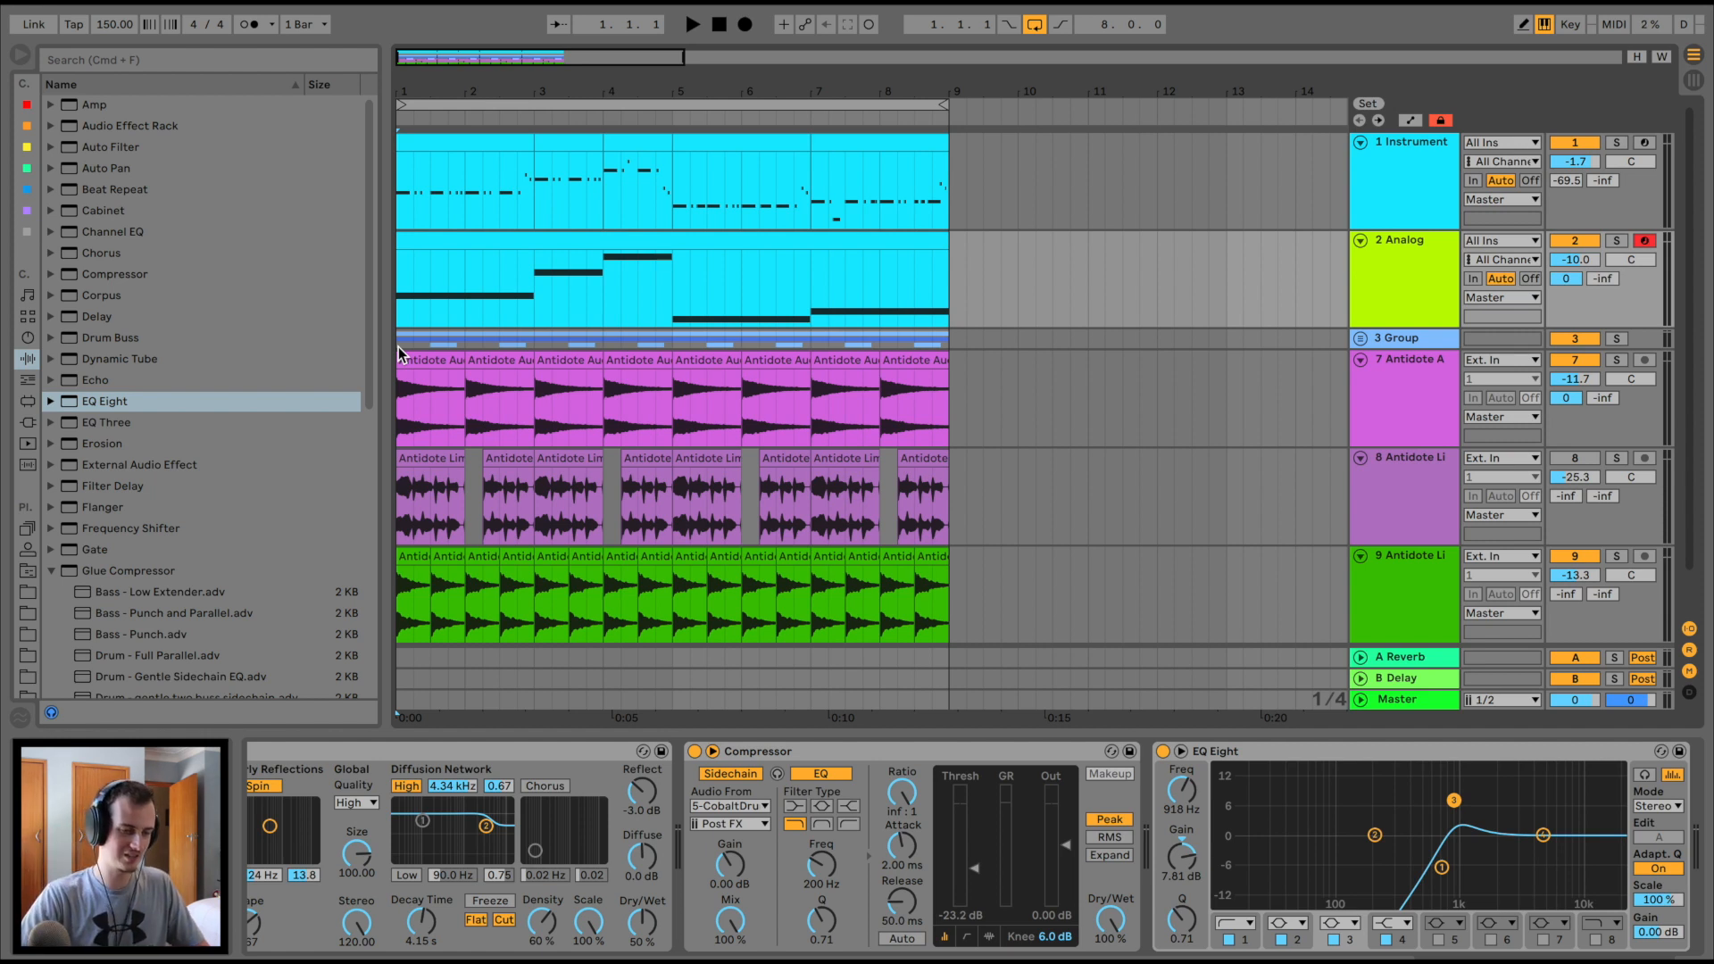
click(399, 336)
key(space)
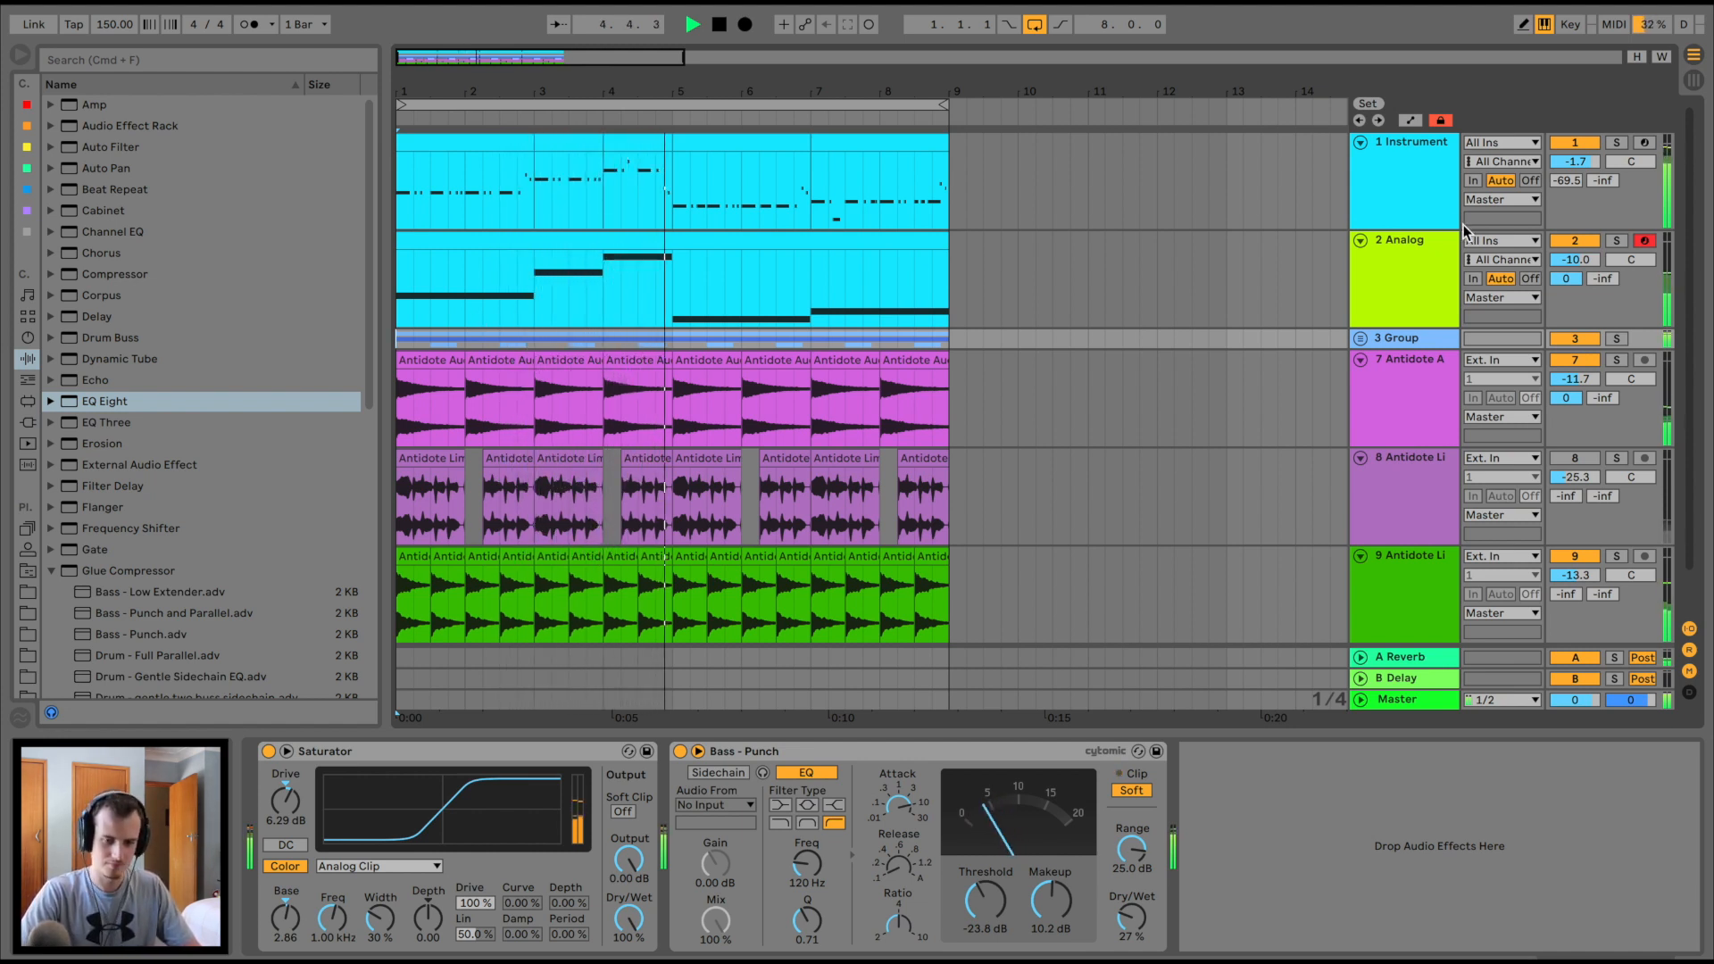
Set the Analog track's volume to -7.5 dB and insert a Chorus between the reverb and the Compressor on that track
drag(1581, 261, 1583, 253)
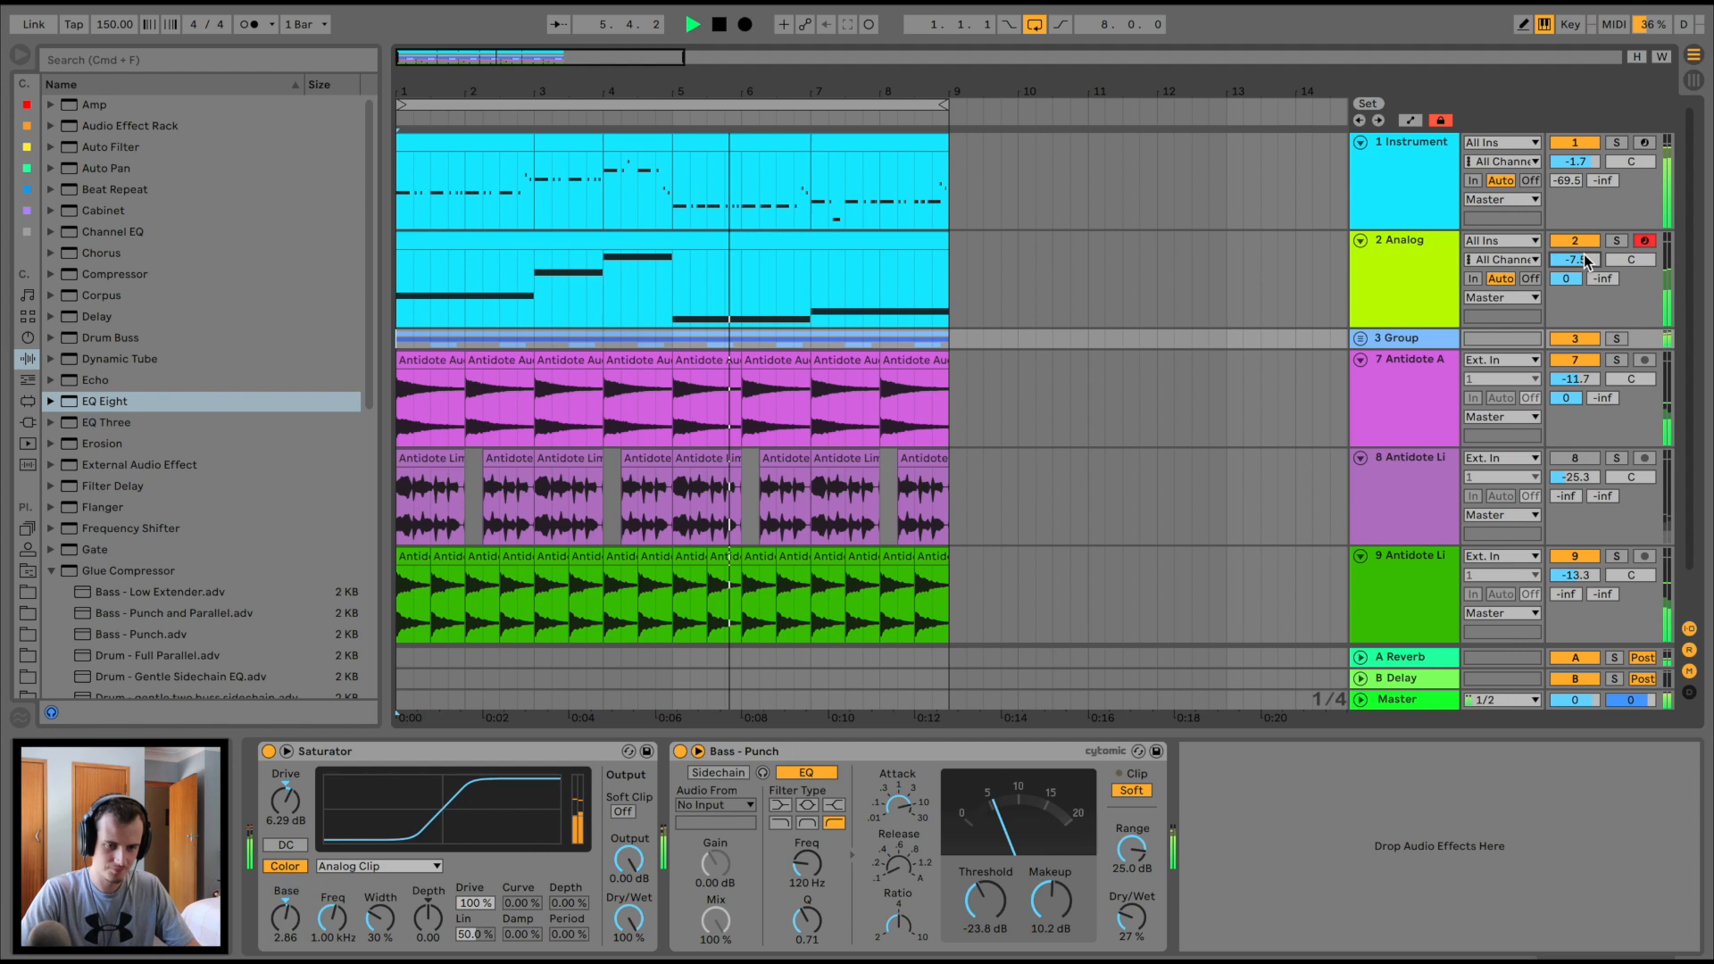
click(1437, 252)
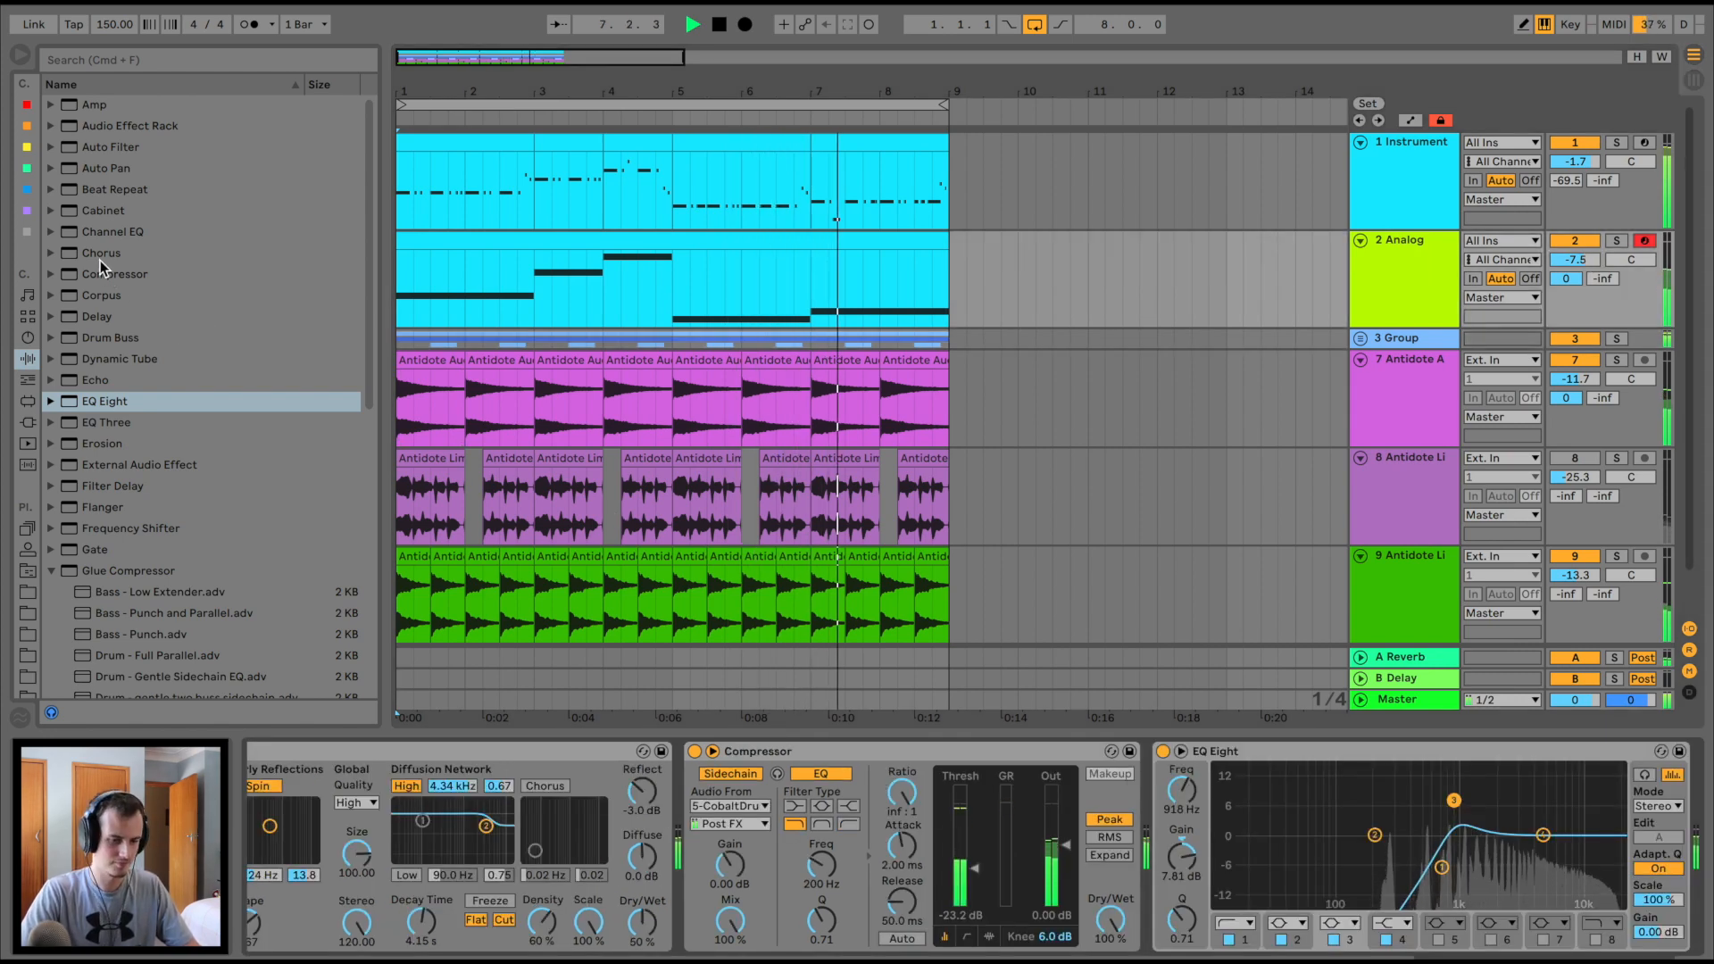
drag(101, 252, 985, 830)
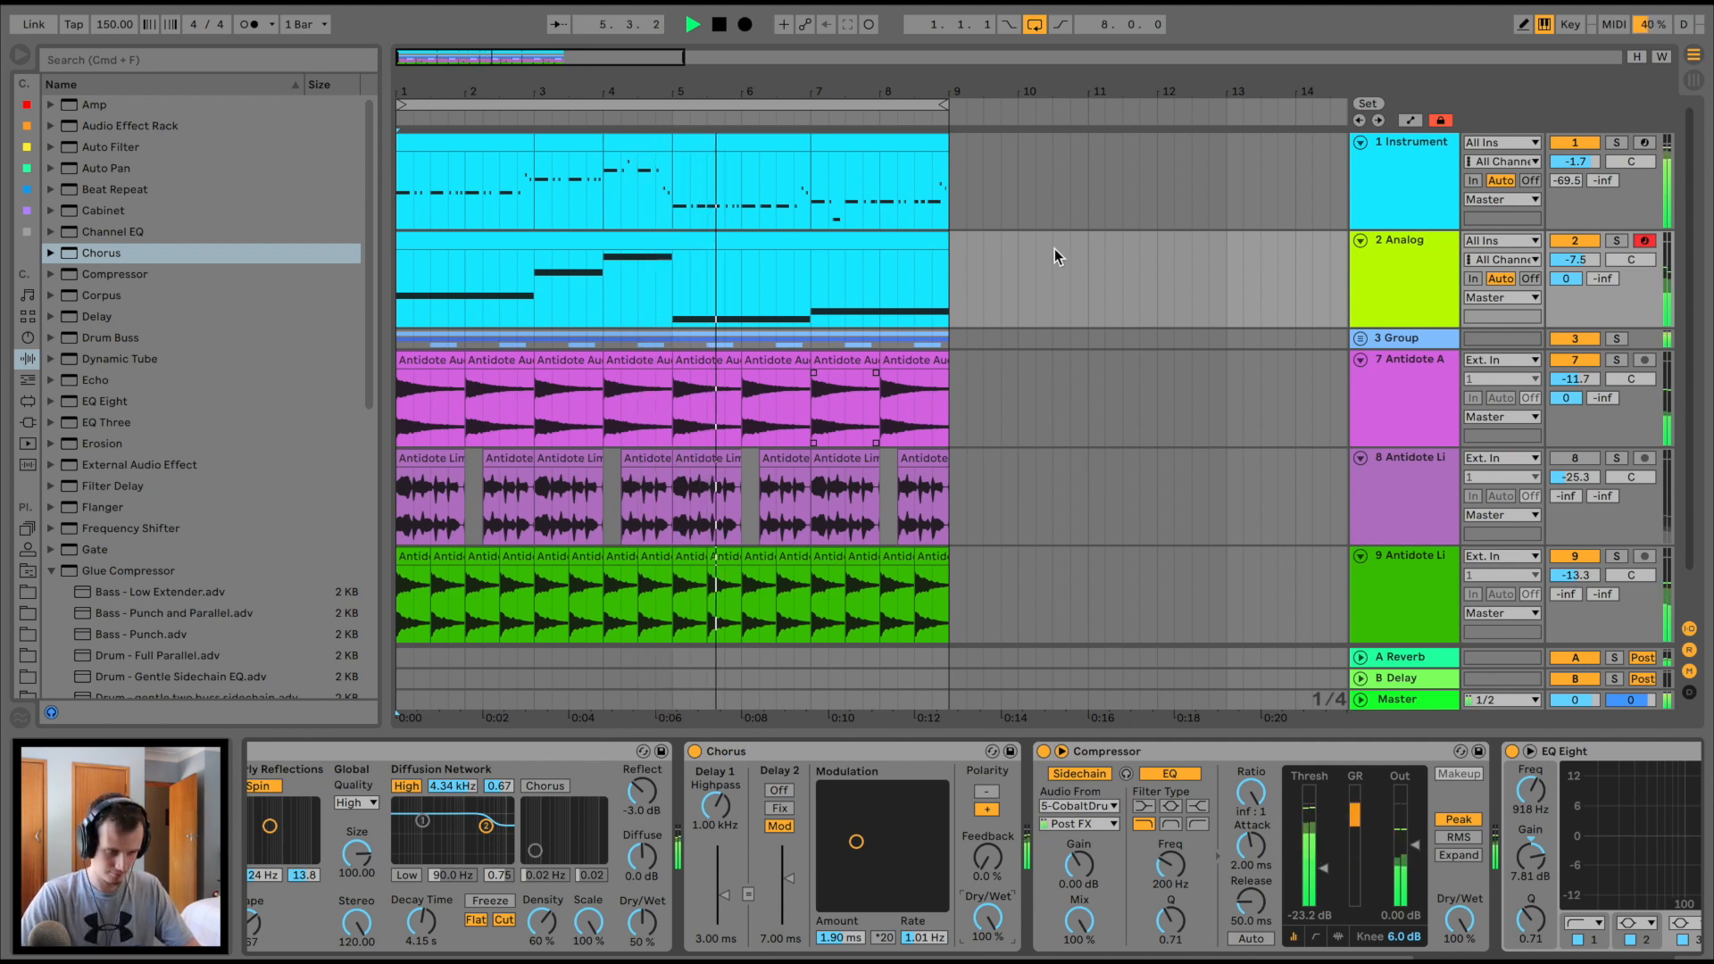
click(644, 252)
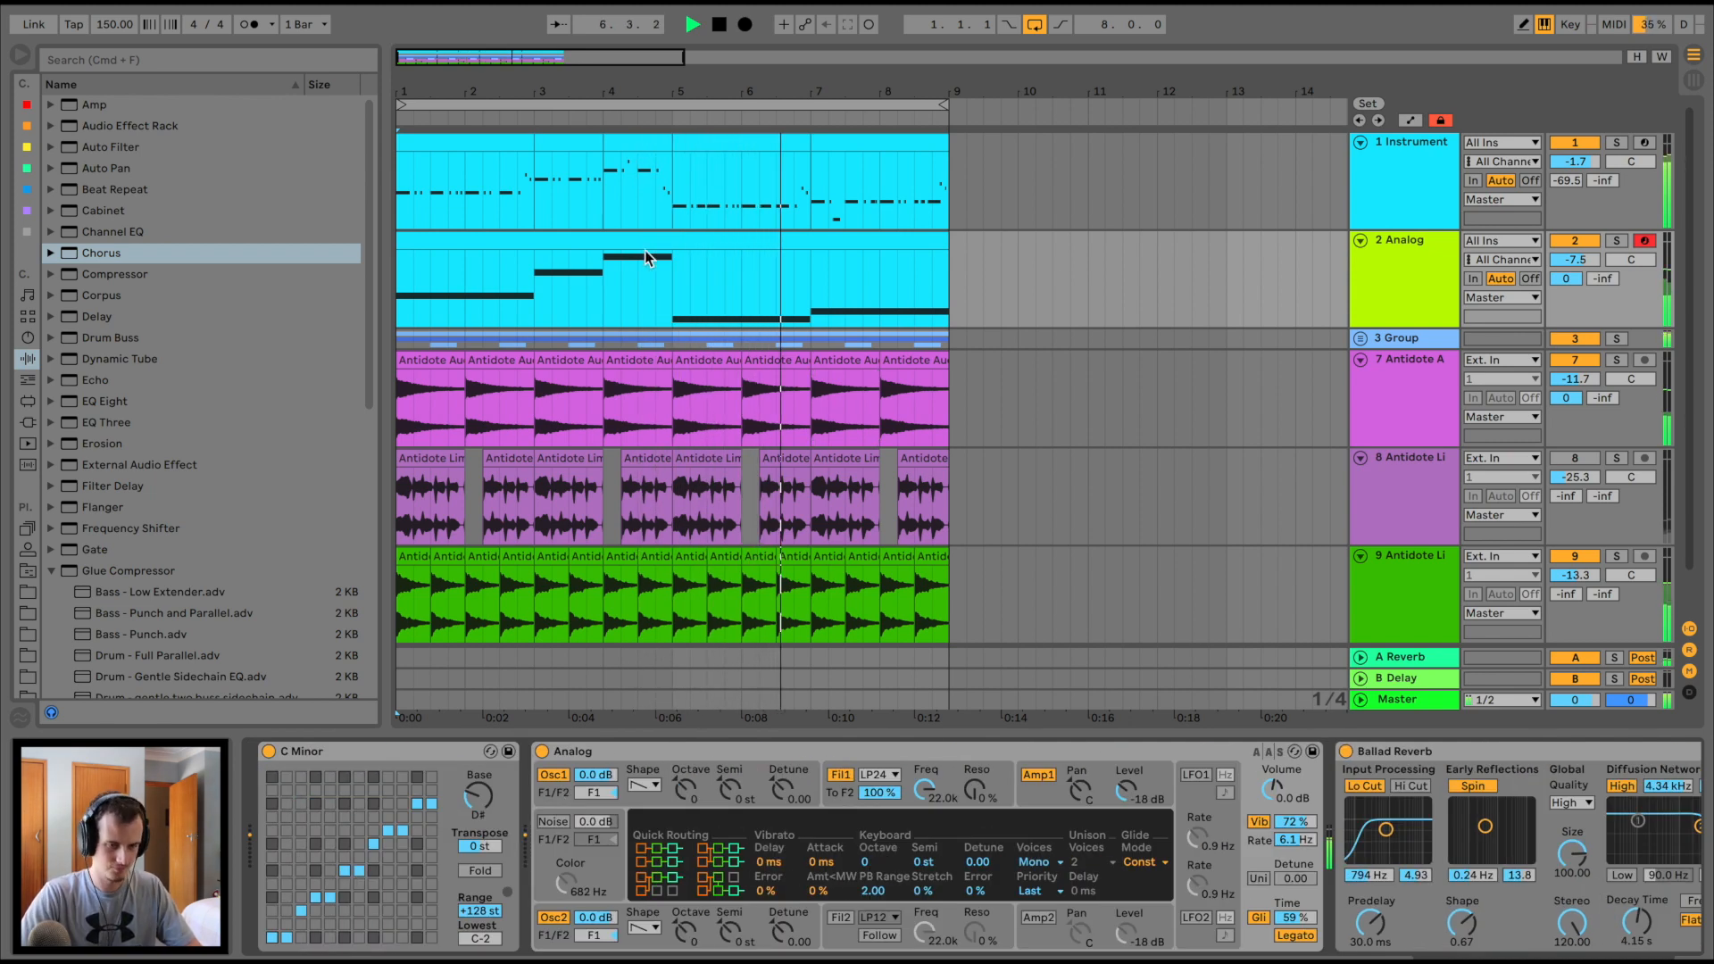
Set the Supersaw chain's volume to -2.7 dB in the Instrument track's rack
click(1379, 170)
scroll(634, 890, down, 3)
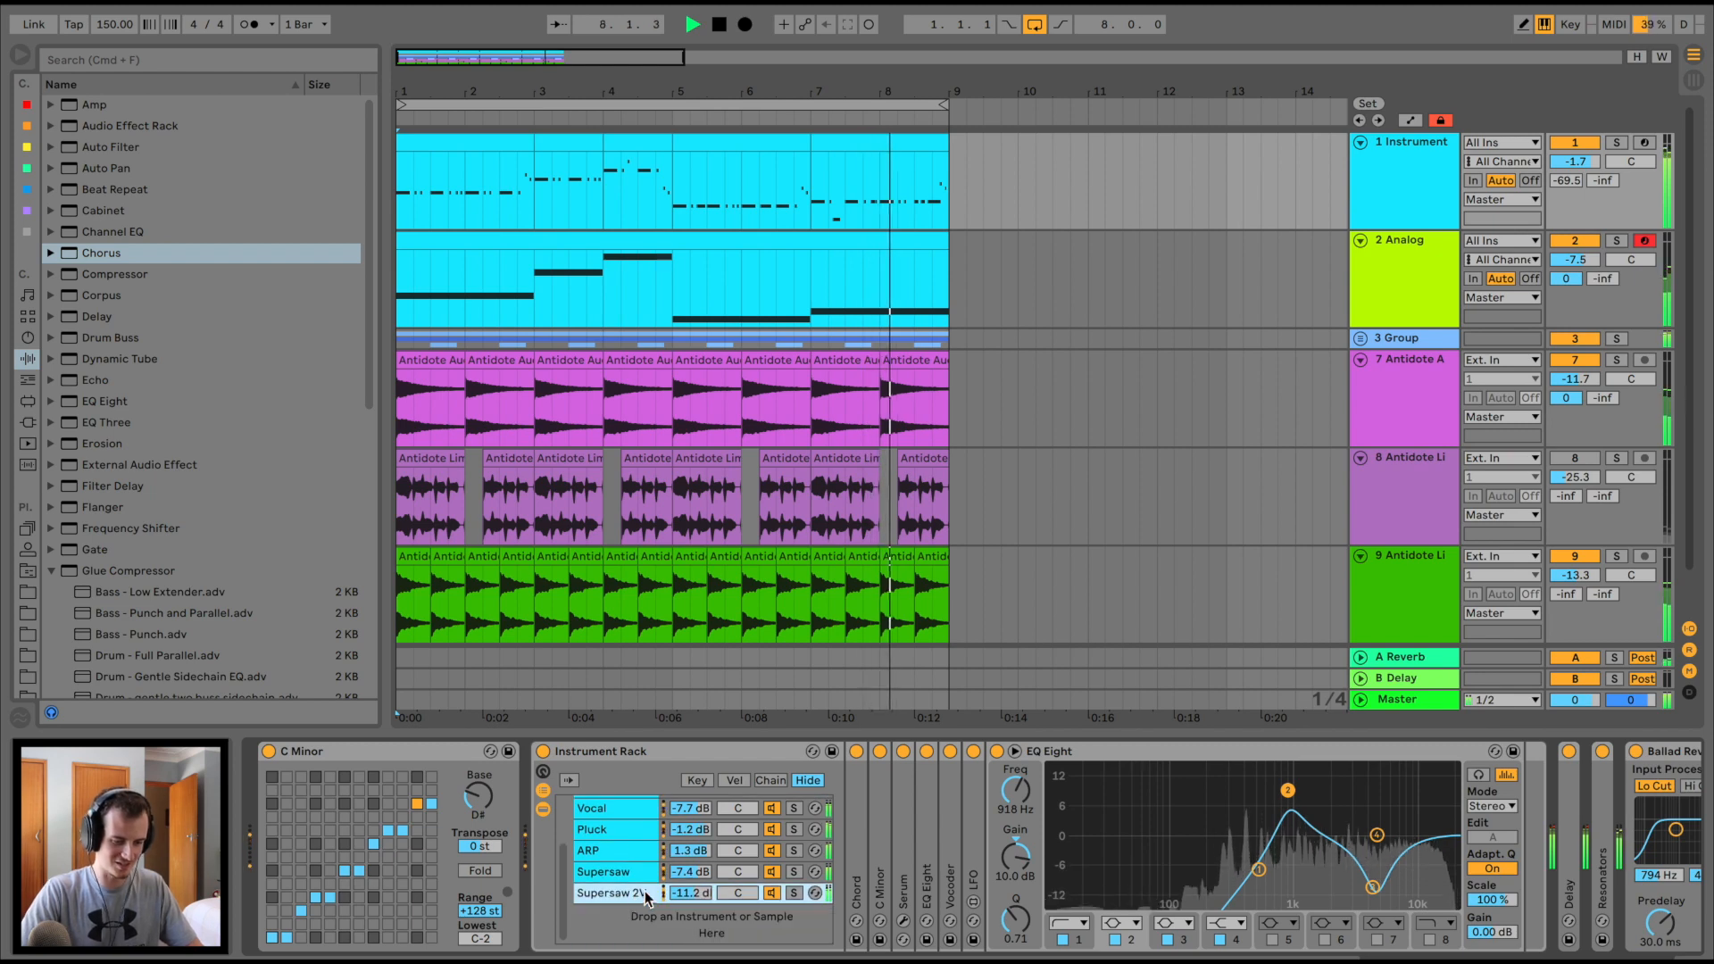
click(625, 872)
drag(692, 878, 698, 795)
scroll(697, 845, up, 3)
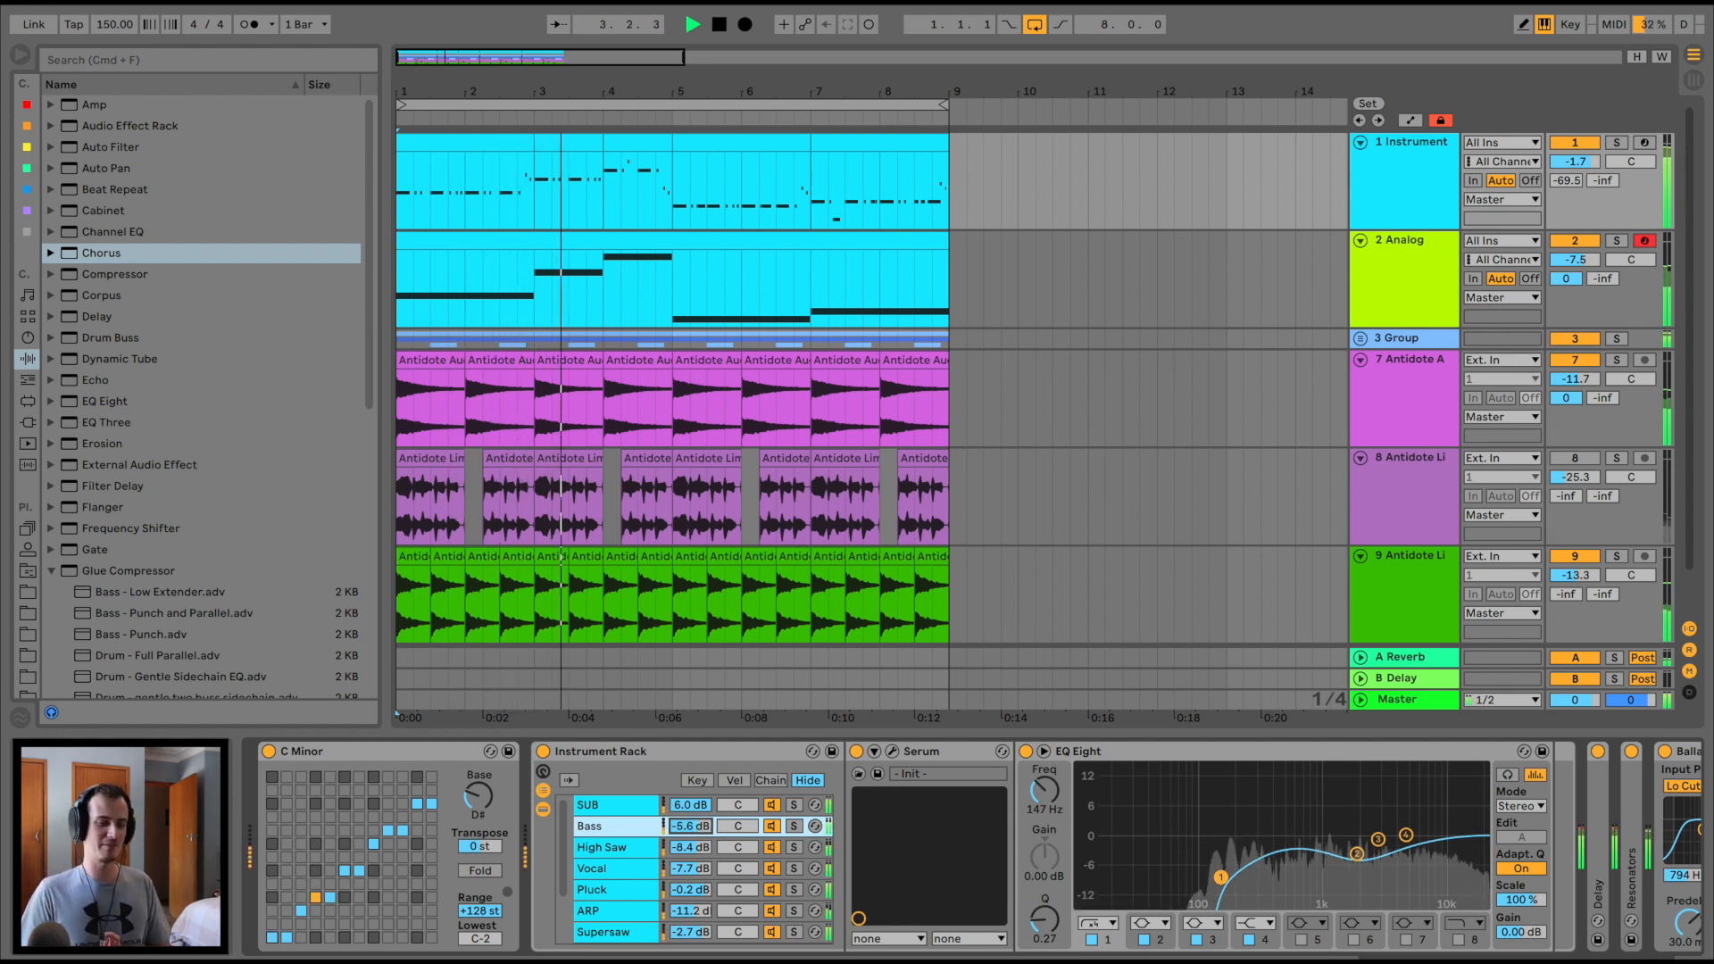